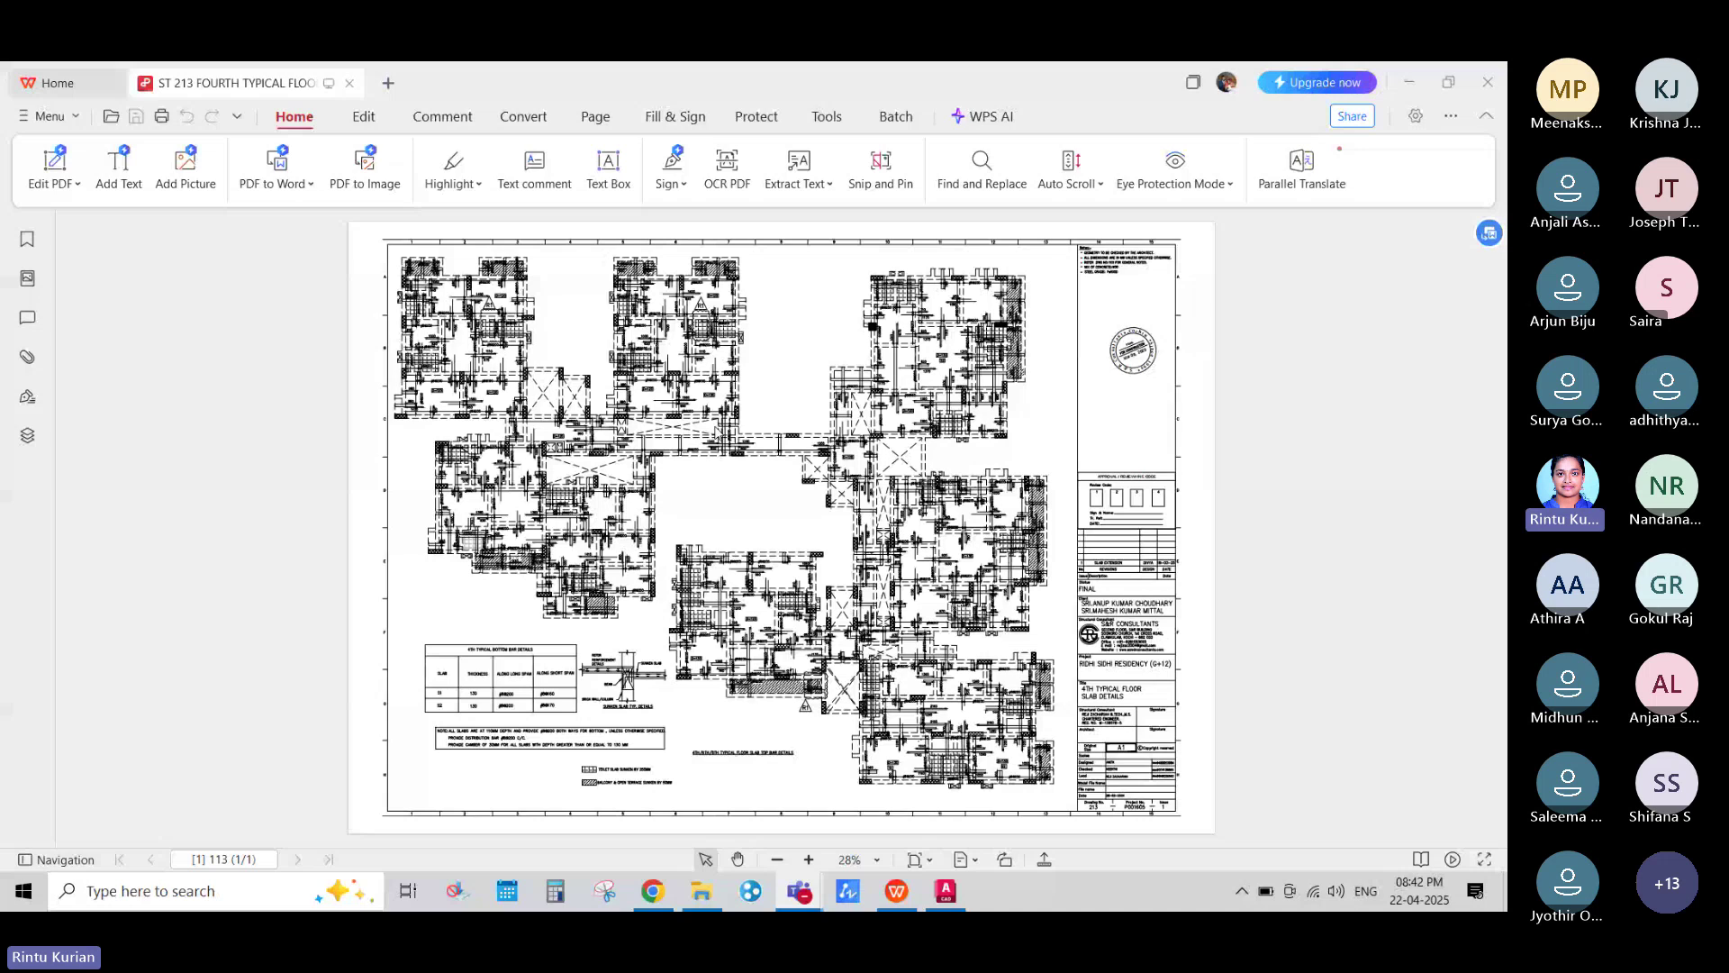
Step: Examine the slab reinforcement around the R1 revision mark in the upper-left unit of the fourth typical floor slab drawing
{"action": "scroll", "coordinate": [619, 256], "scroll_direction": "up", "scroll_amount": 4, "text": "ctrl"}
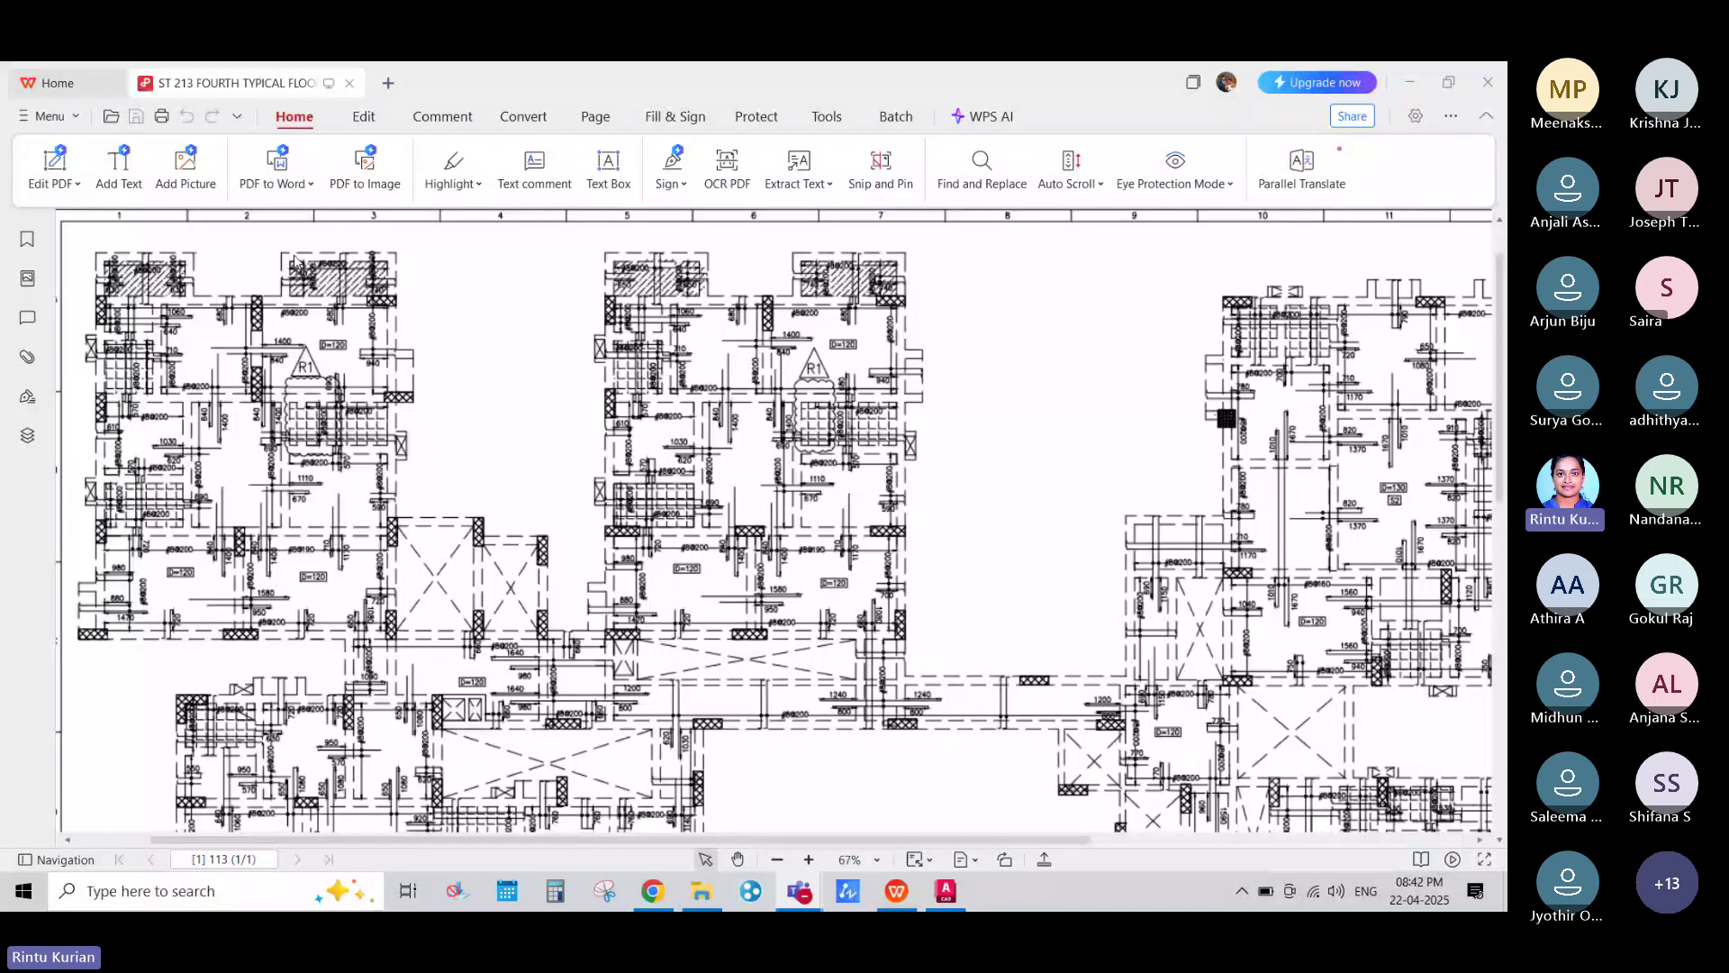
{"action": "scroll", "coordinate": [619, 256], "scroll_direction": "down", "scroll_amount": 4, "text": "ctrl"}
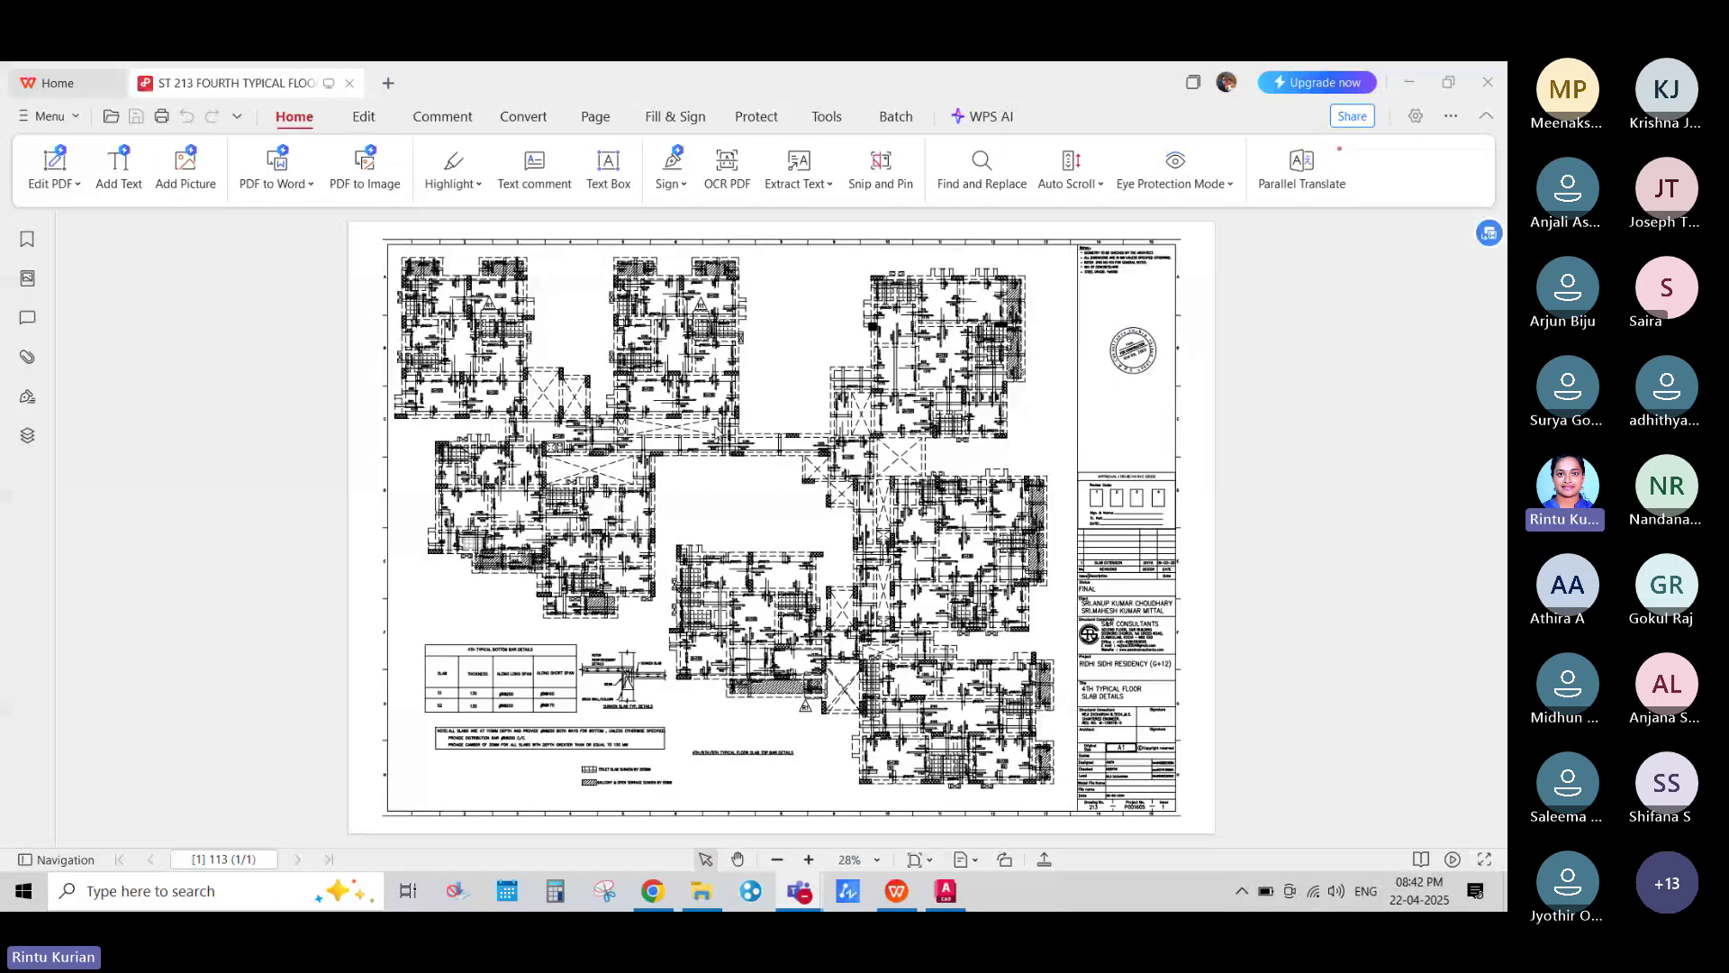
{"action": "scroll", "coordinate": [619, 258], "scroll_direction": "up", "scroll_amount": 4, "text": "ctrl"}
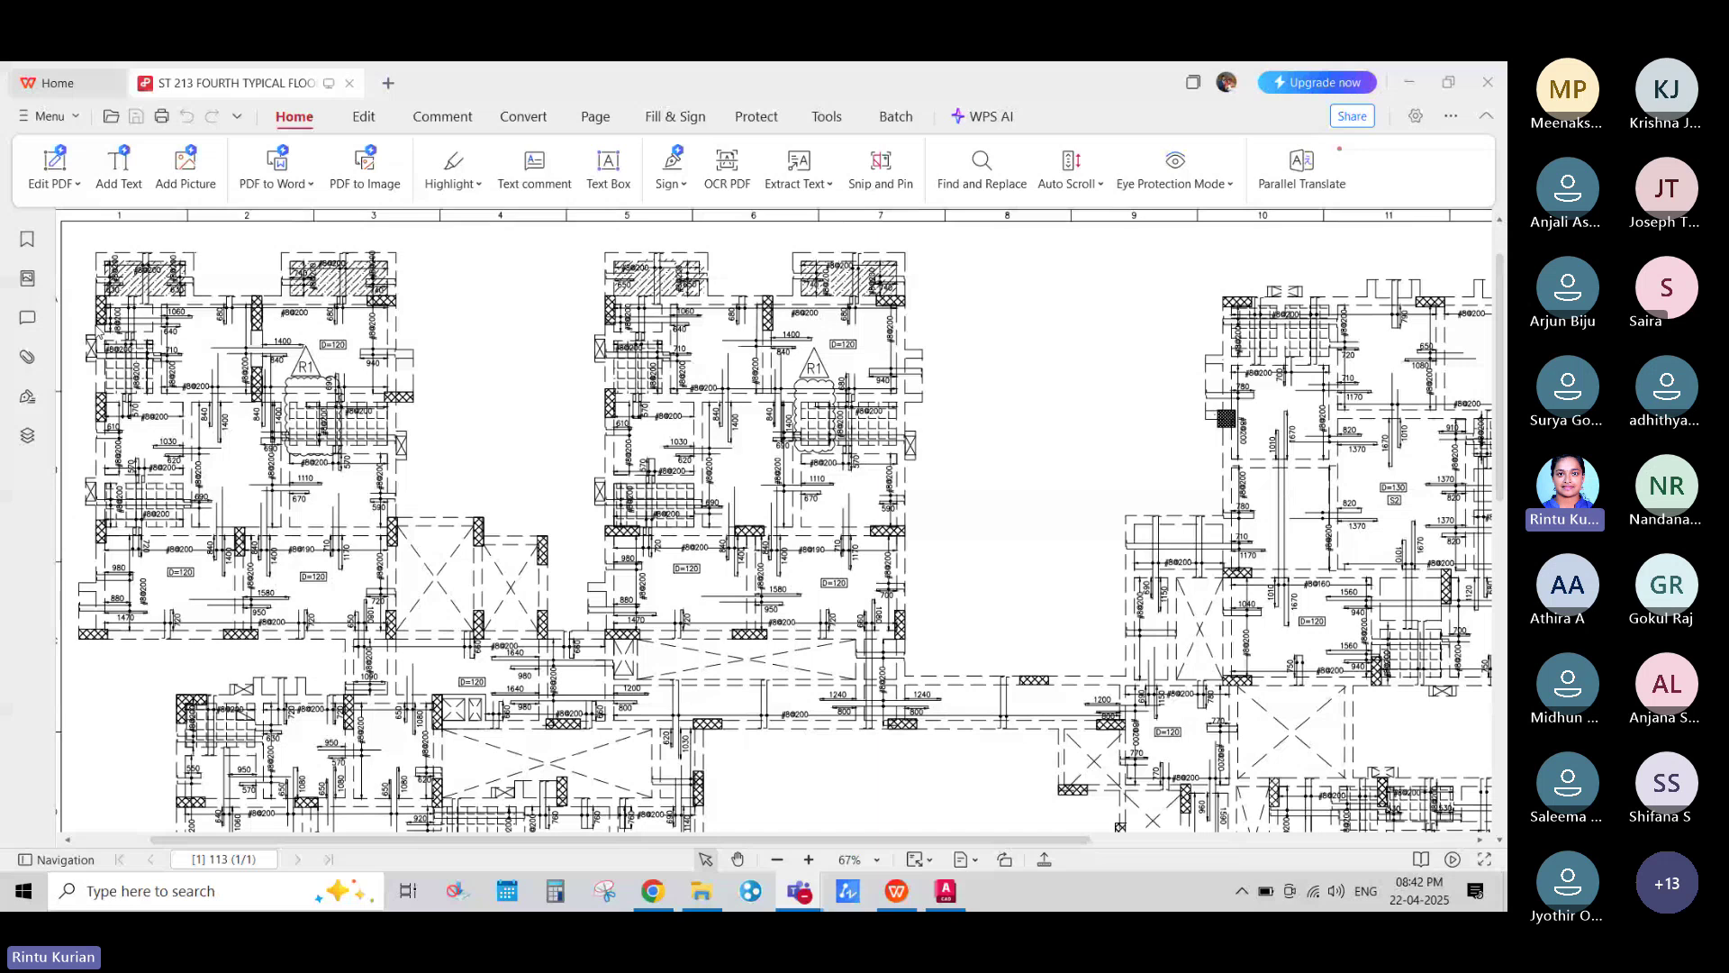
{"action": "scroll", "coordinate": [518, 360], "scroll_direction": "up", "scroll_amount": 5, "text": "ctrl"}
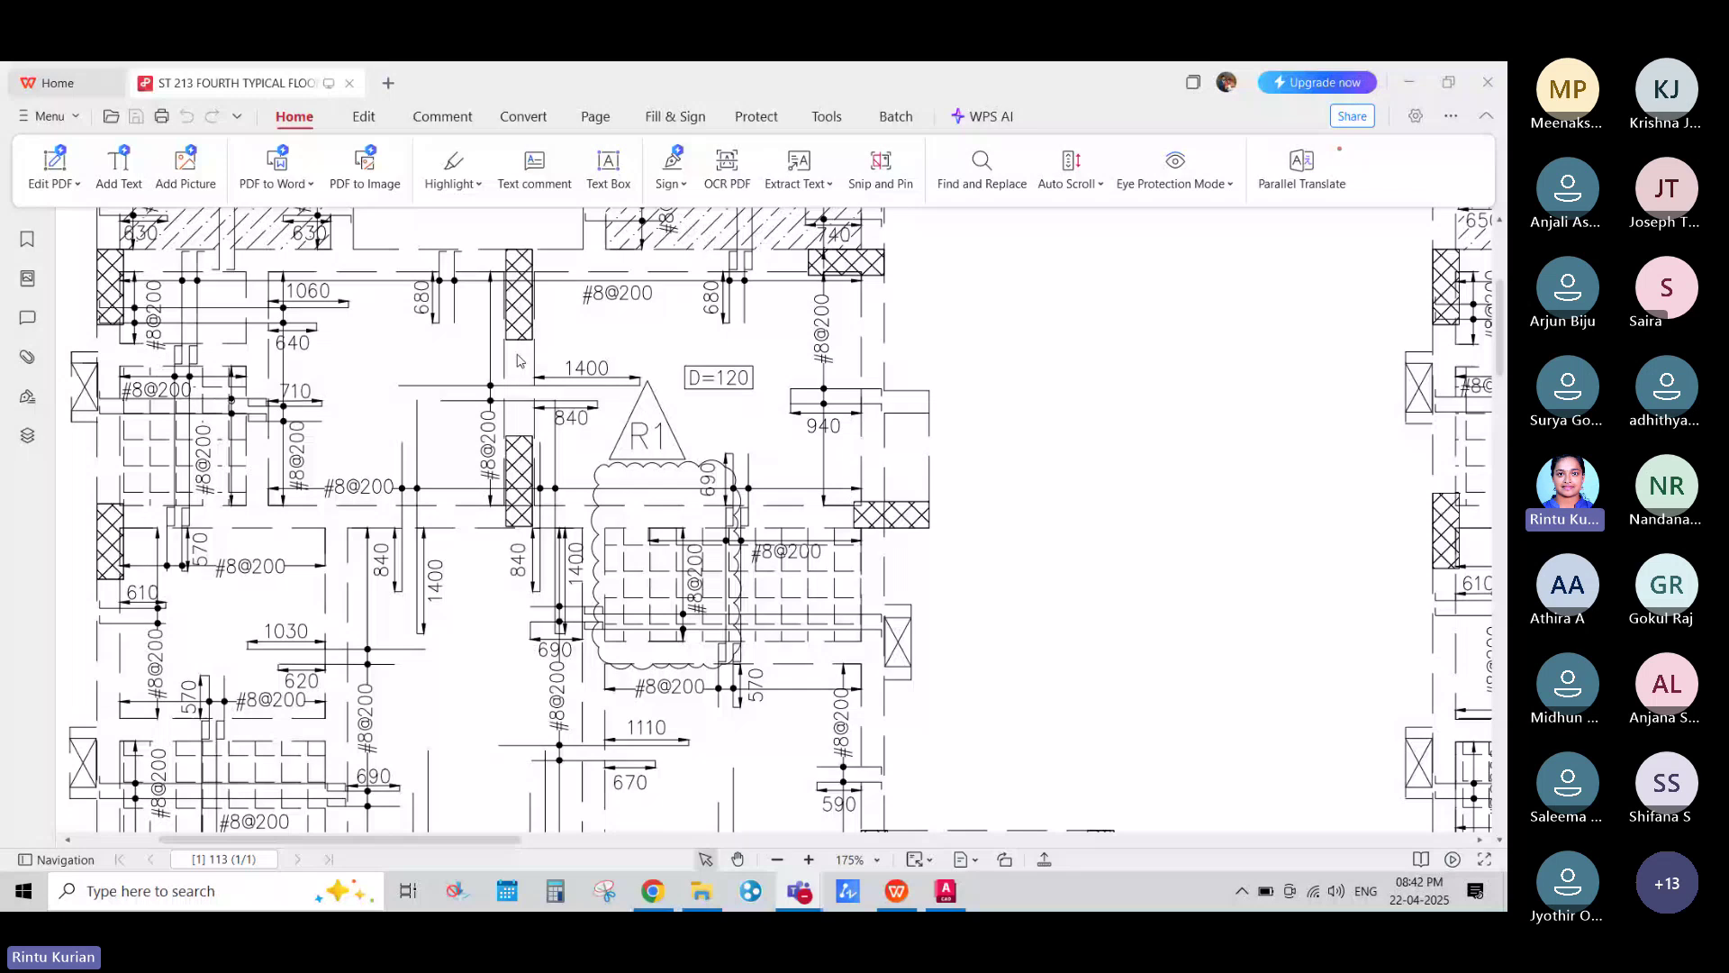
{"action": "scroll", "coordinate": [518, 360], "scroll_direction": "down", "scroll_amount": 1, "text": "ctrl"}
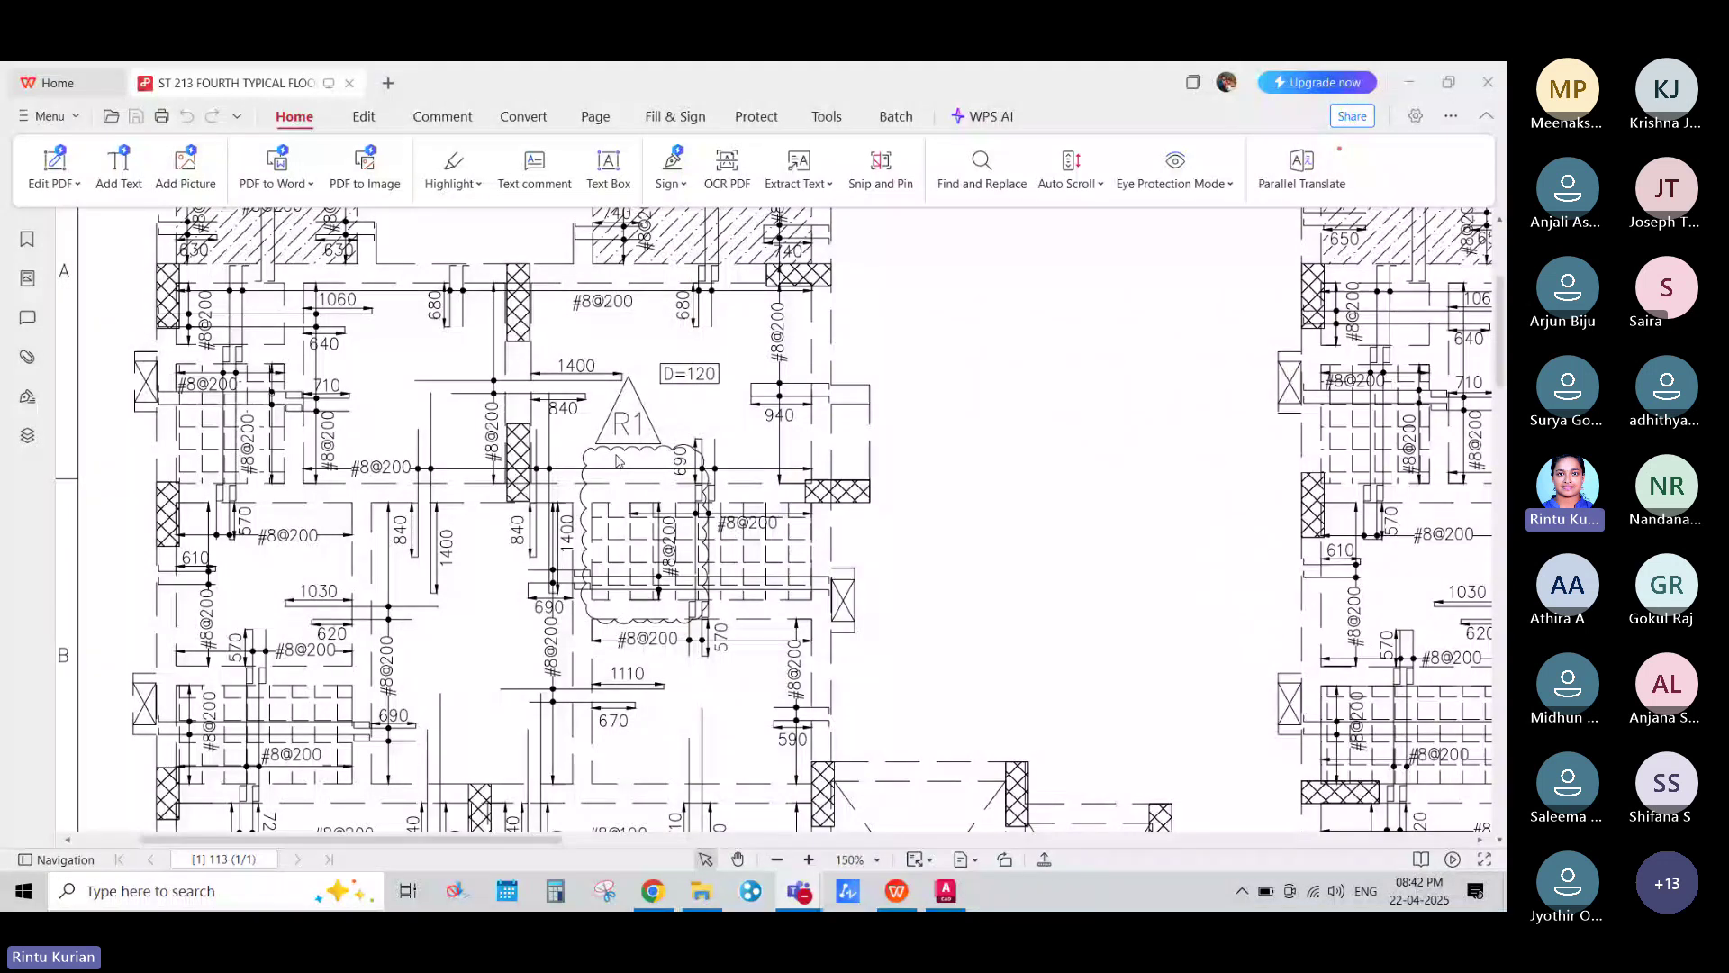
{"action": "scroll", "coordinate": [854, 465], "scroll_direction": "down", "scroll_amount": 1, "text": "ctrl"}
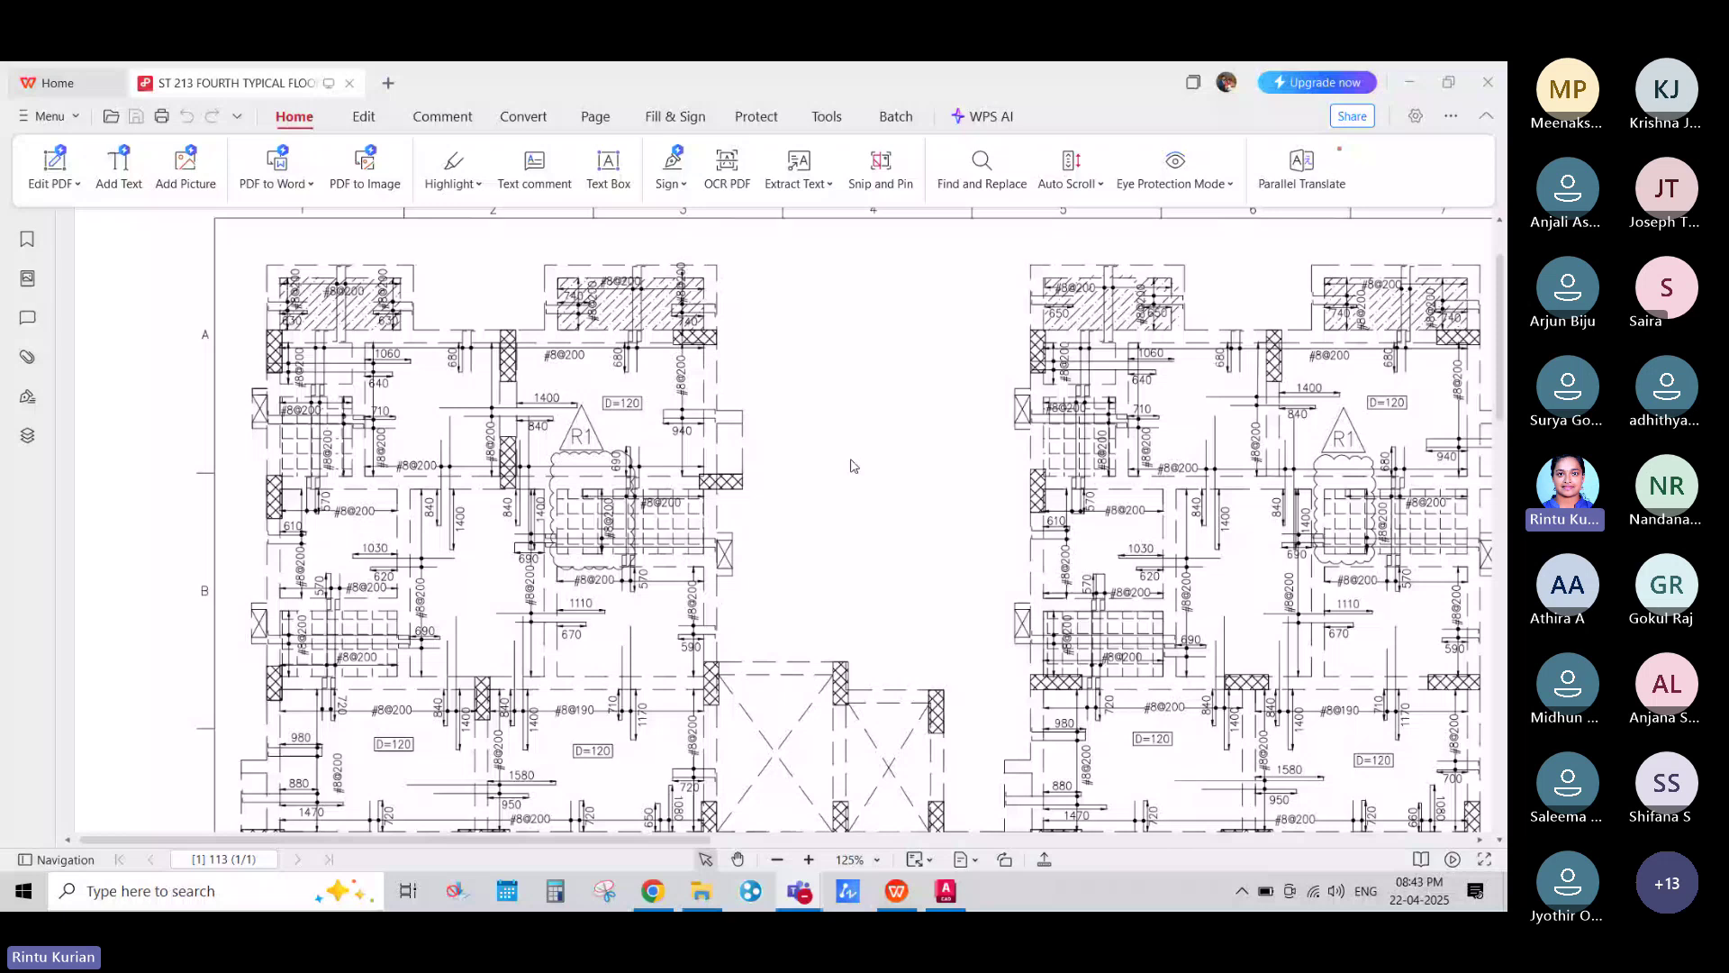
{"action": "scroll", "coordinate": [482, 374], "scroll_direction": "up", "scroll_amount": 1, "text": "ctrl"}
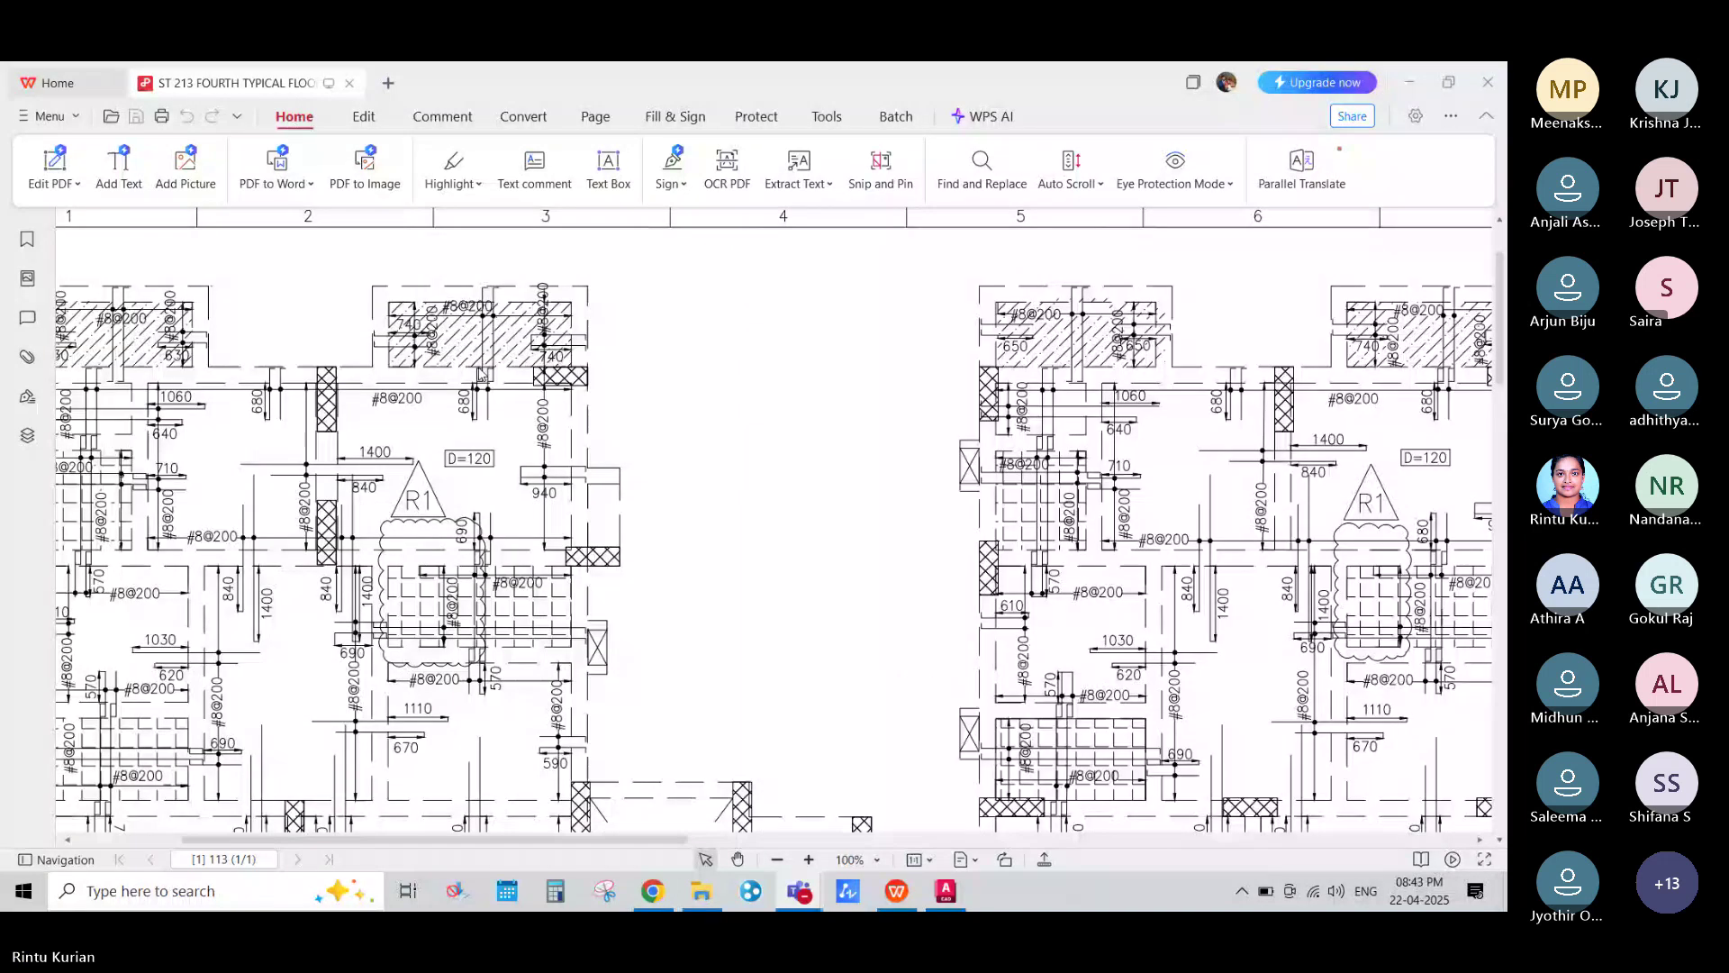
{"action": "scroll", "coordinate": [489, 336], "scroll_direction": "up", "scroll_amount": 2, "text": "ctrl"}
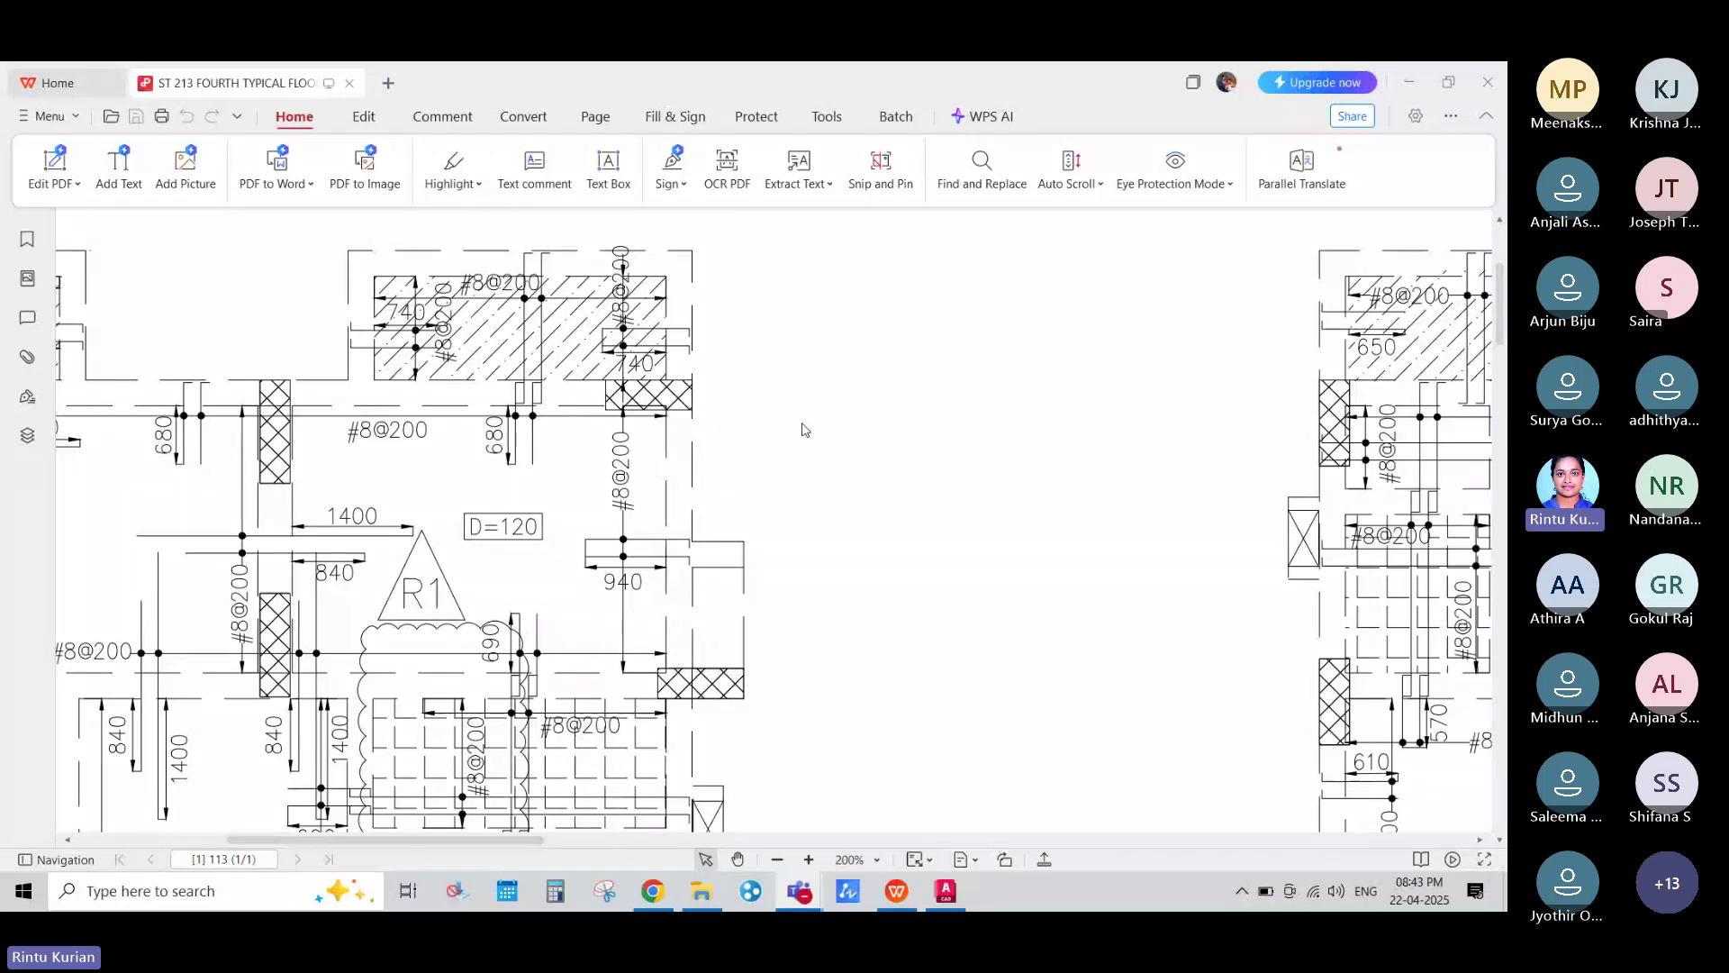
{"action": "scroll", "coordinate": [805, 429], "scroll_direction": "down", "scroll_amount": 1}
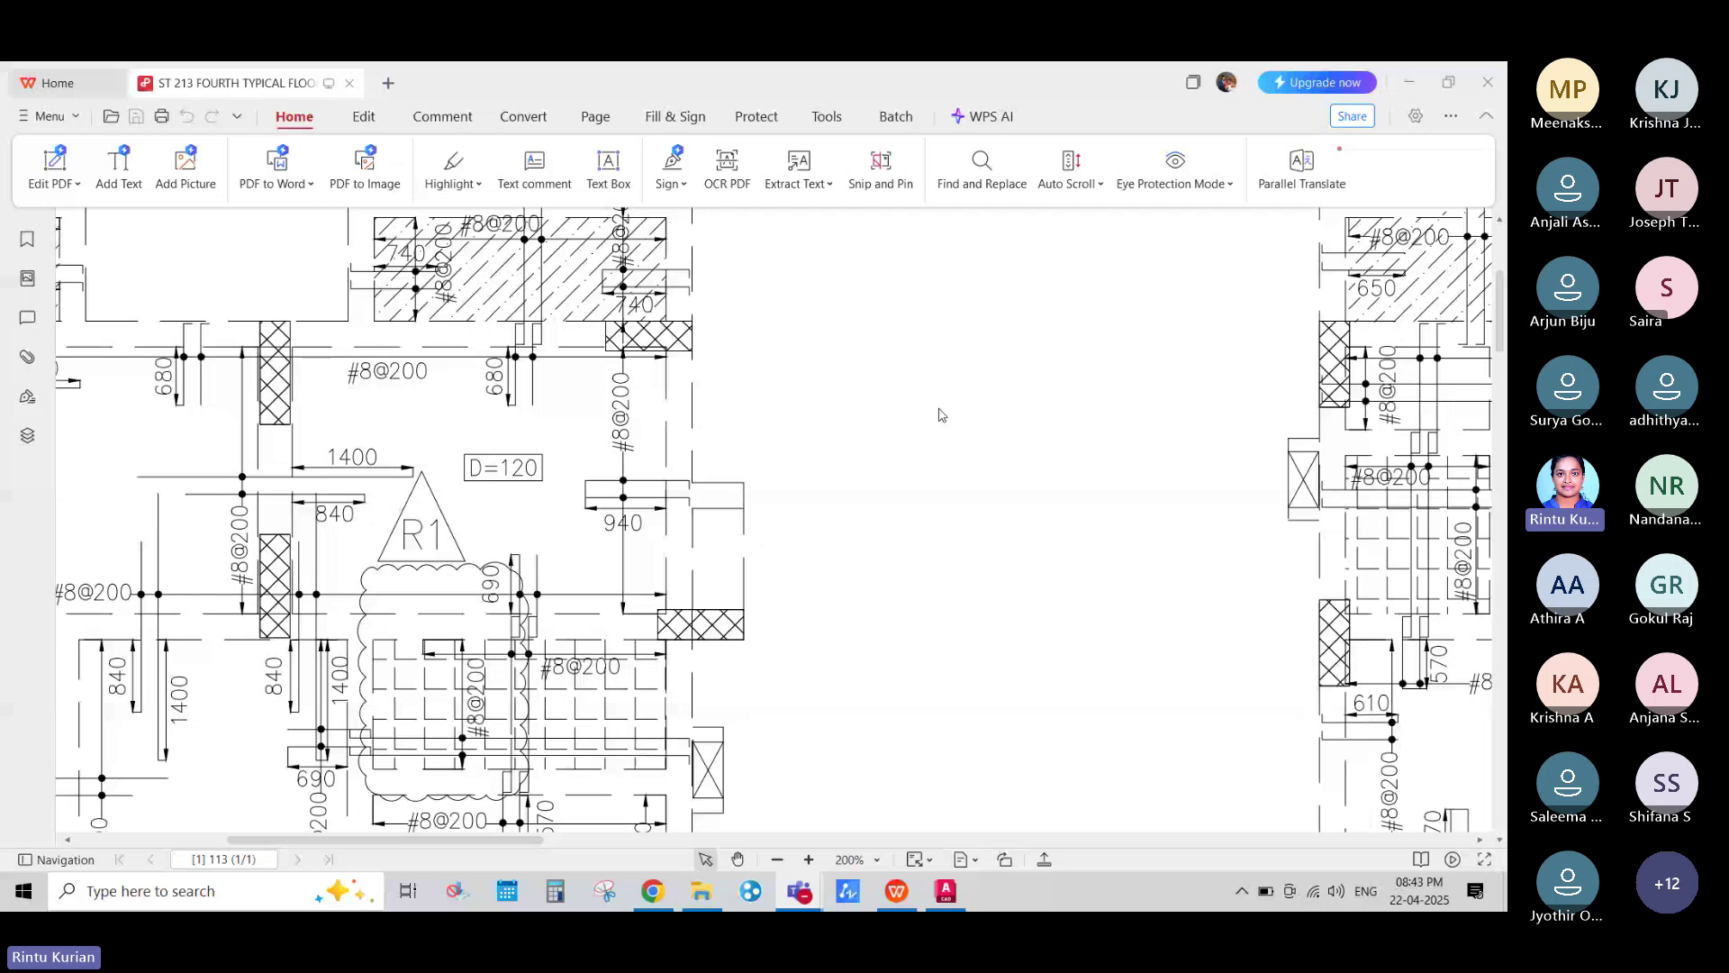
{"action": "scroll", "coordinate": [942, 416], "scroll_direction": "down", "scroll_amount": 1}
{"action": "scroll", "coordinate": [914, 430], "scroll_direction": "down", "scroll_amount": 1, "text": "ctrl"}
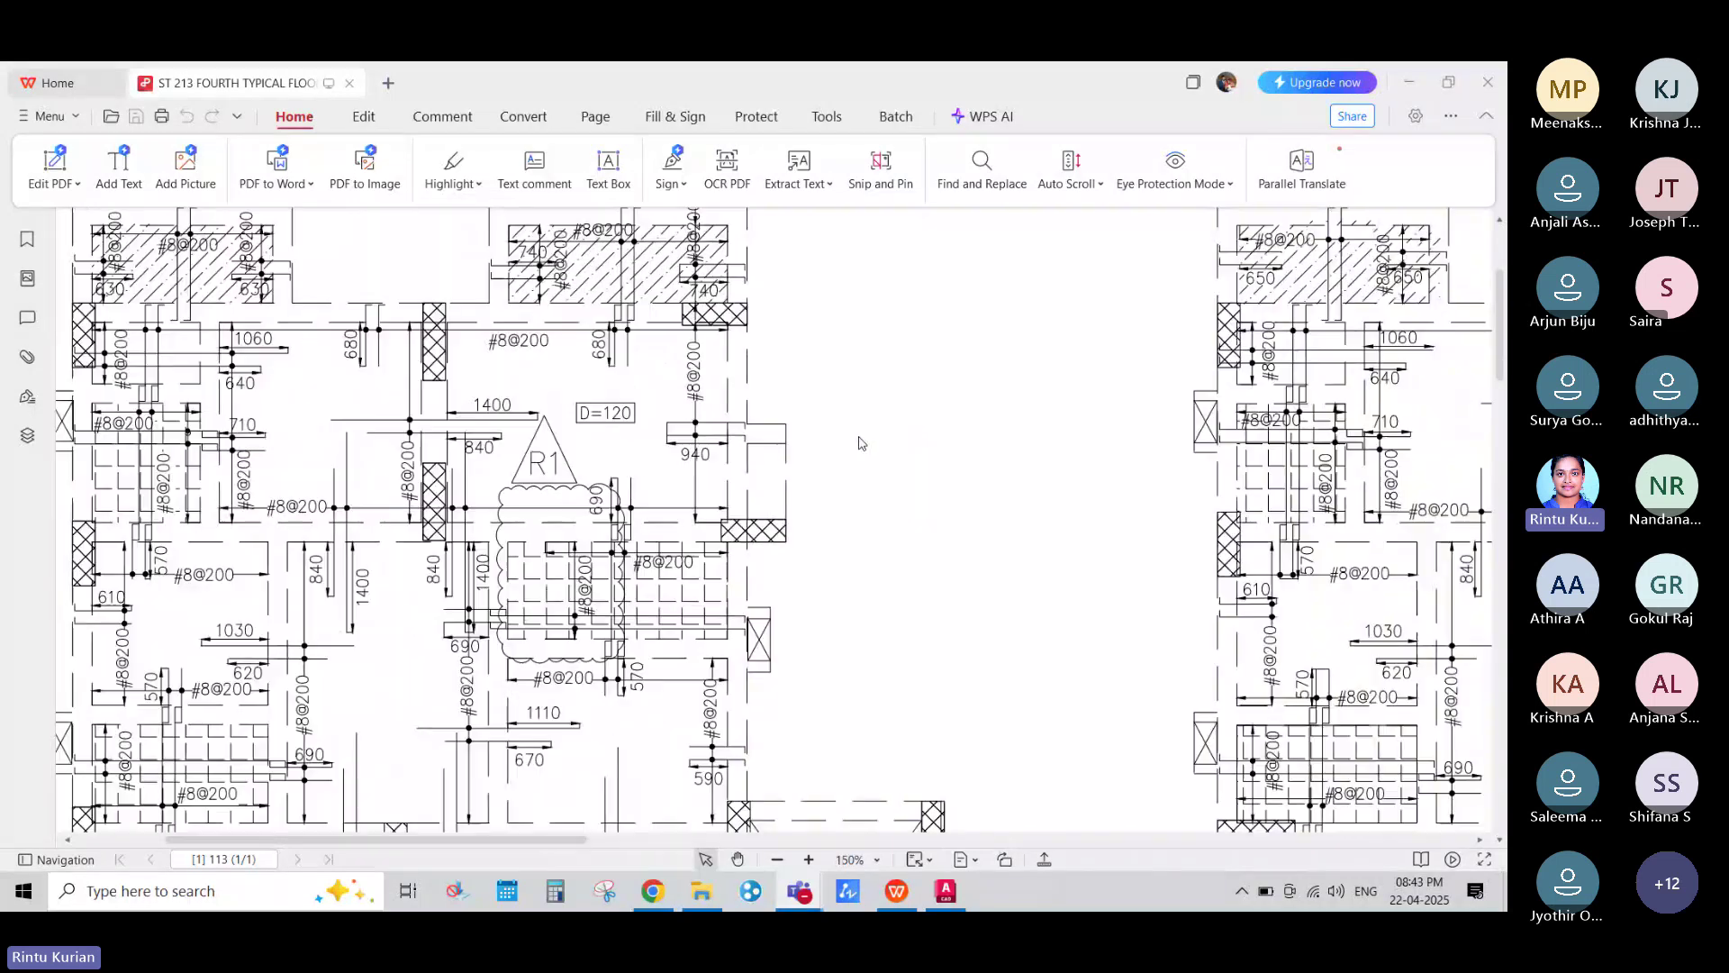
{"action": "scroll", "coordinate": [684, 440], "scroll_direction": "down", "scroll_amount": 1, "text": "ctrl"}
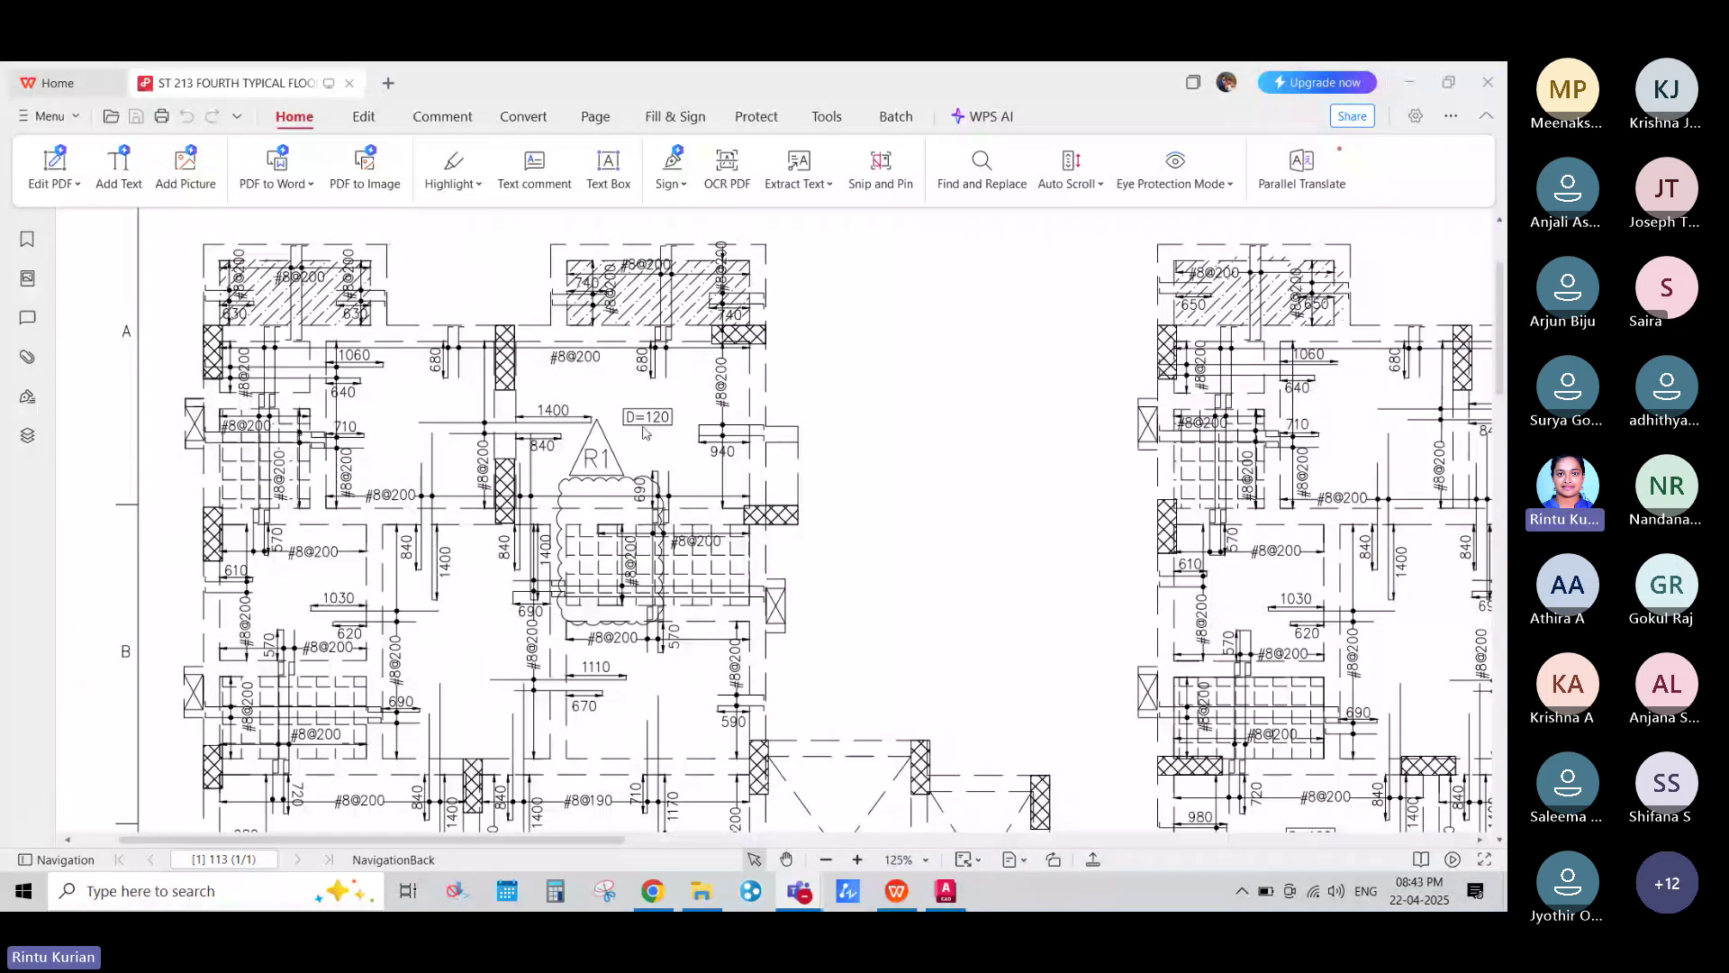
{"action": "scroll", "coordinate": [645, 433], "scroll_direction": "up", "scroll_amount": 2, "text": "ctrl"}
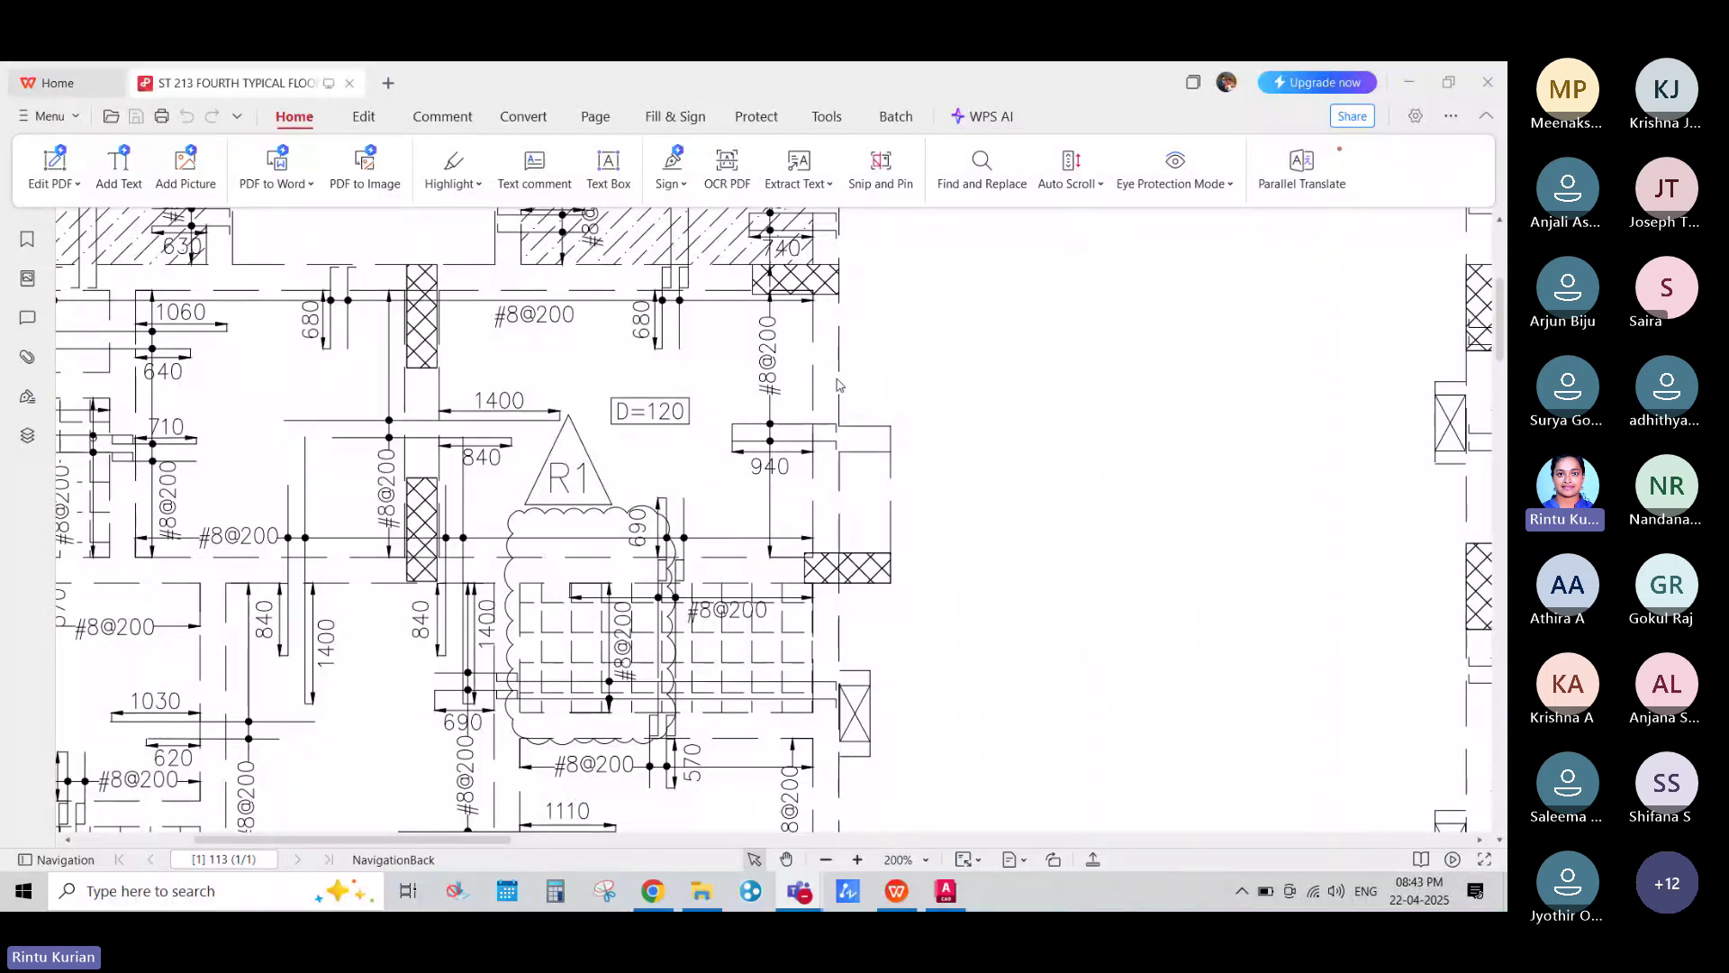
{"action": "scroll", "coordinate": [838, 385], "scroll_direction": "down", "scroll_amount": 3, "text": "ctrl"}
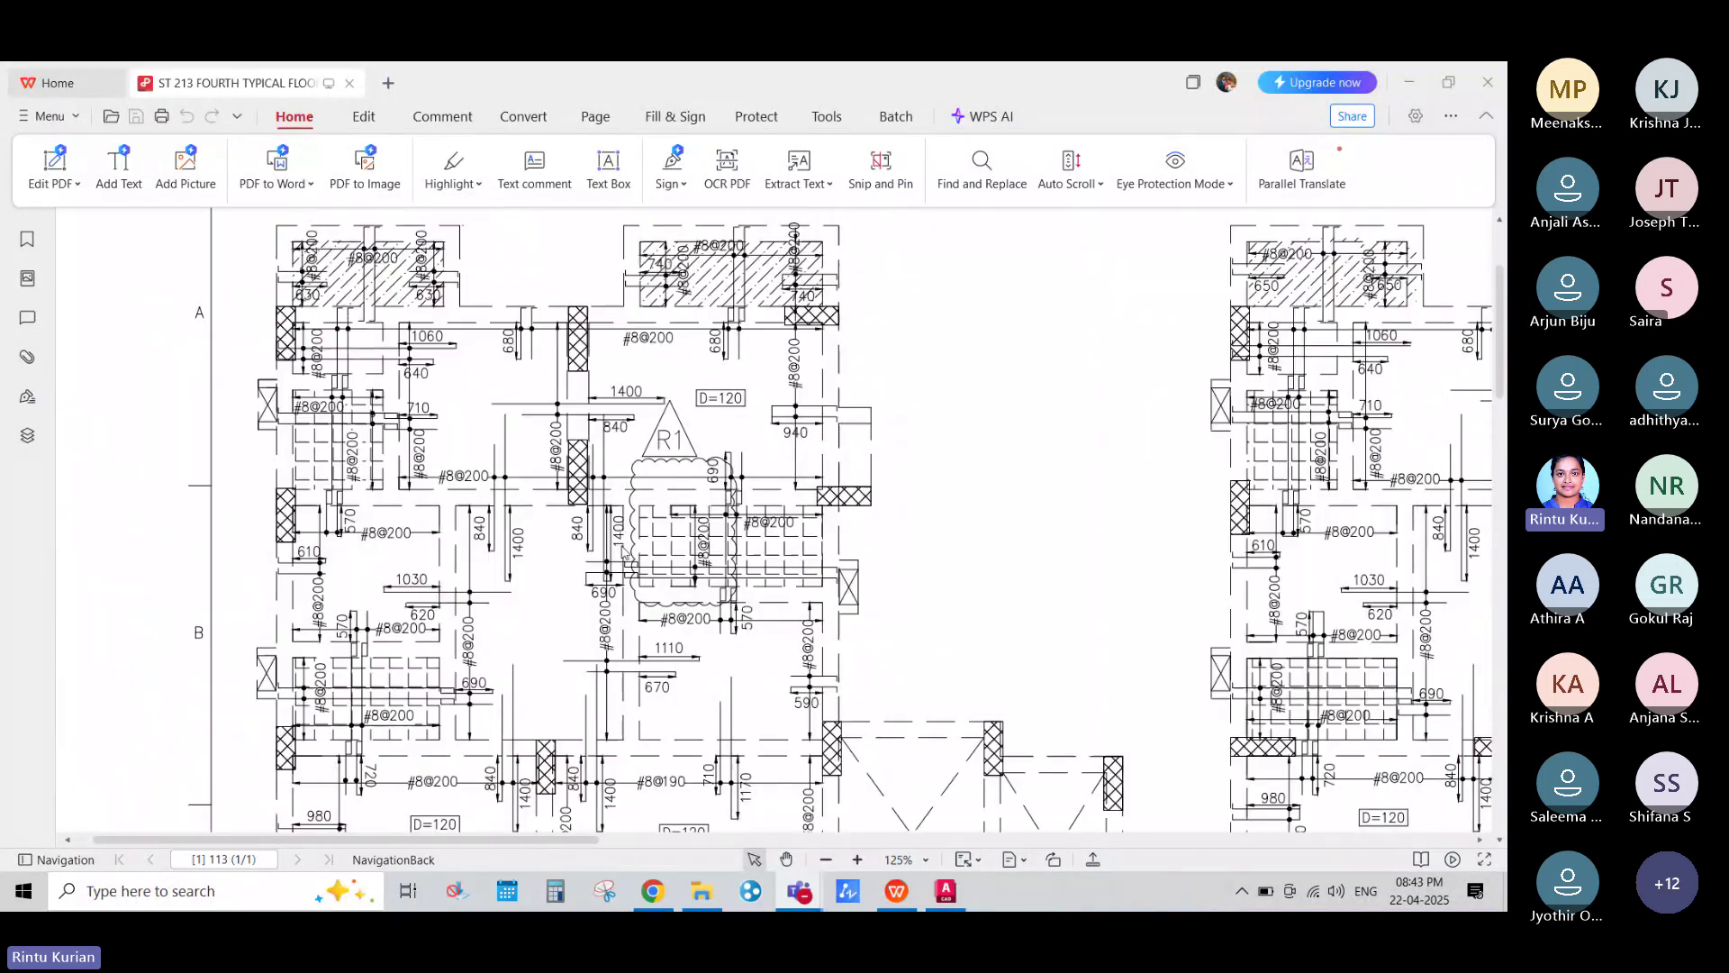
{"action": "scroll", "coordinate": [536, 479], "scroll_direction": "up", "scroll_amount": 1, "text": "ctrl"}
{"action": "scroll", "coordinate": [536, 479], "scroll_direction": "down", "scroll_amount": 2, "text": "ctrl"}
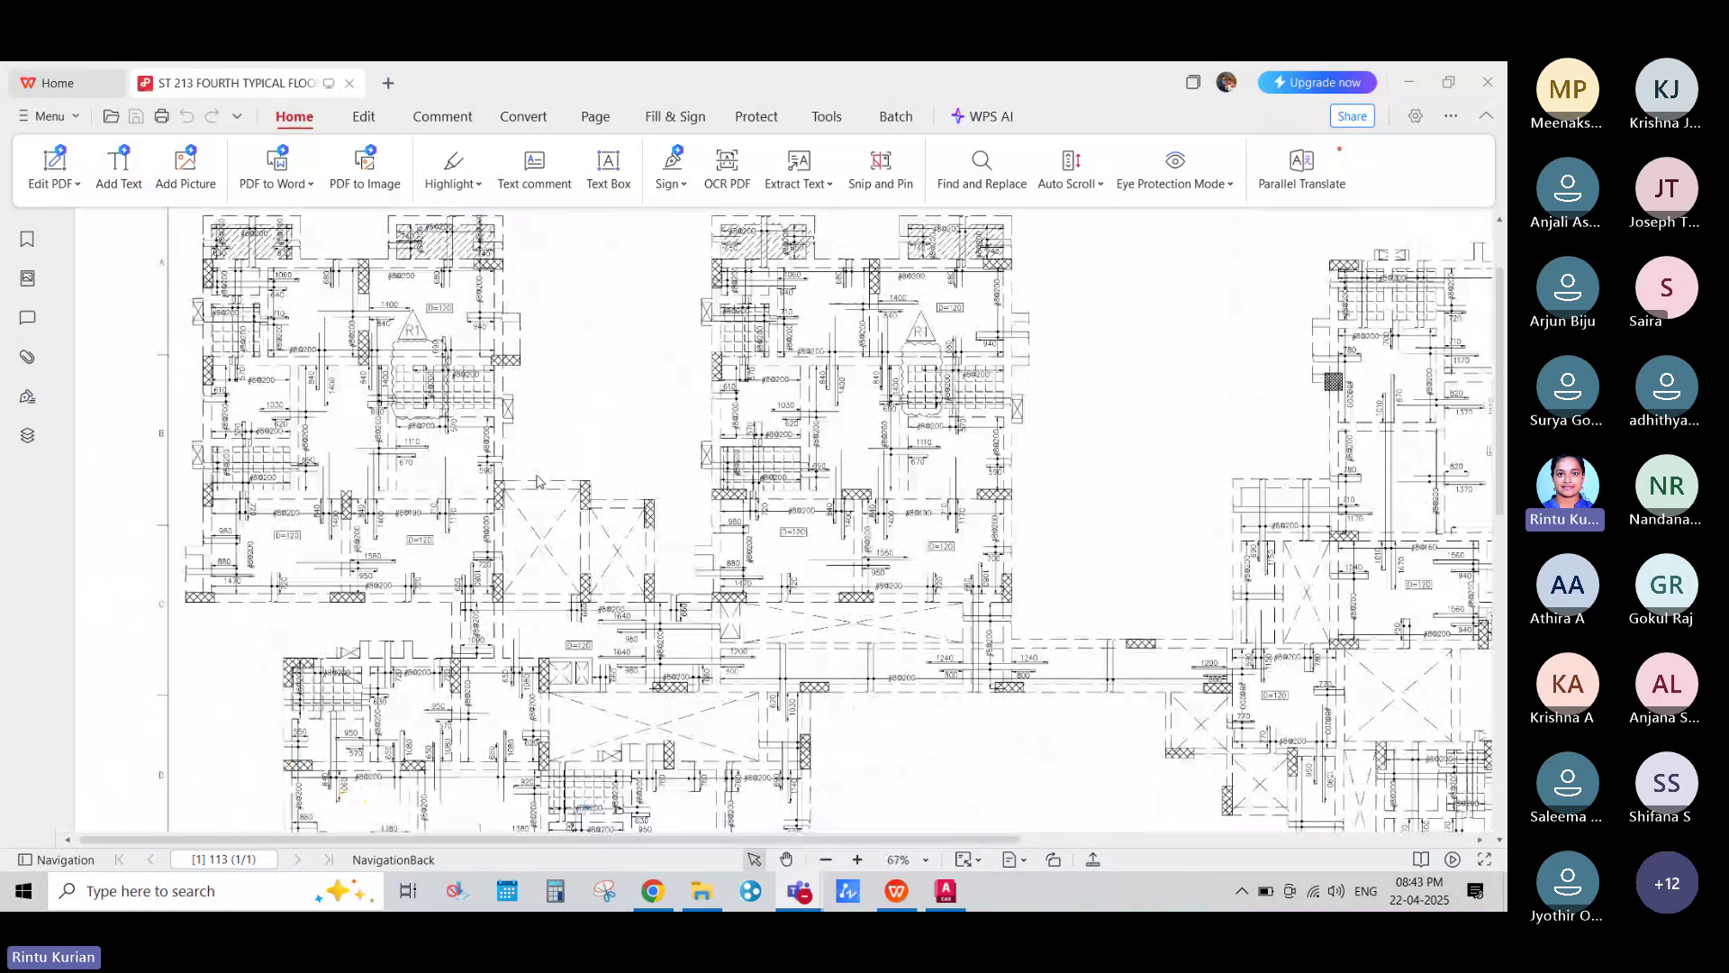
Step: Examine the top bar details of the D=120 slabs between grids B and C and of the unit around grids D and E
{"action": "scroll", "coordinate": [491, 497], "scroll_direction": "down", "scroll_amount": 2}
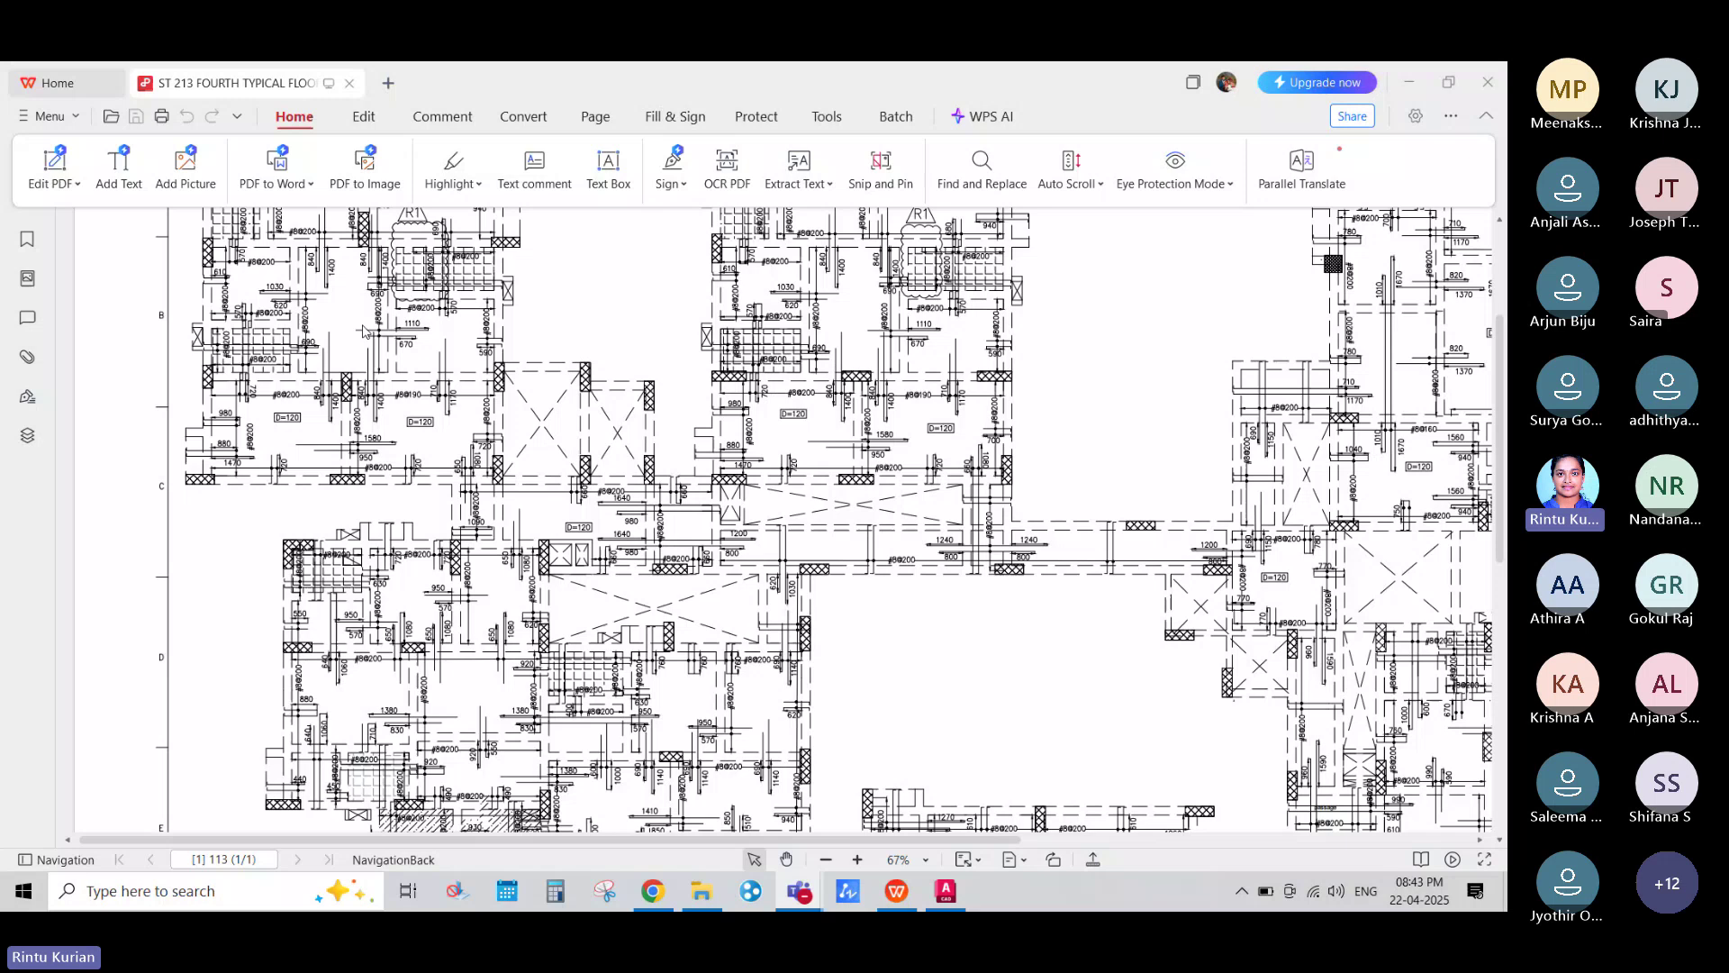
{"action": "scroll", "coordinate": [236, 365], "scroll_direction": "up", "scroll_amount": 3, "text": "ctrl"}
{"action": "scroll", "coordinate": [403, 521], "scroll_direction": "up", "scroll_amount": 2, "text": "ctrl"}
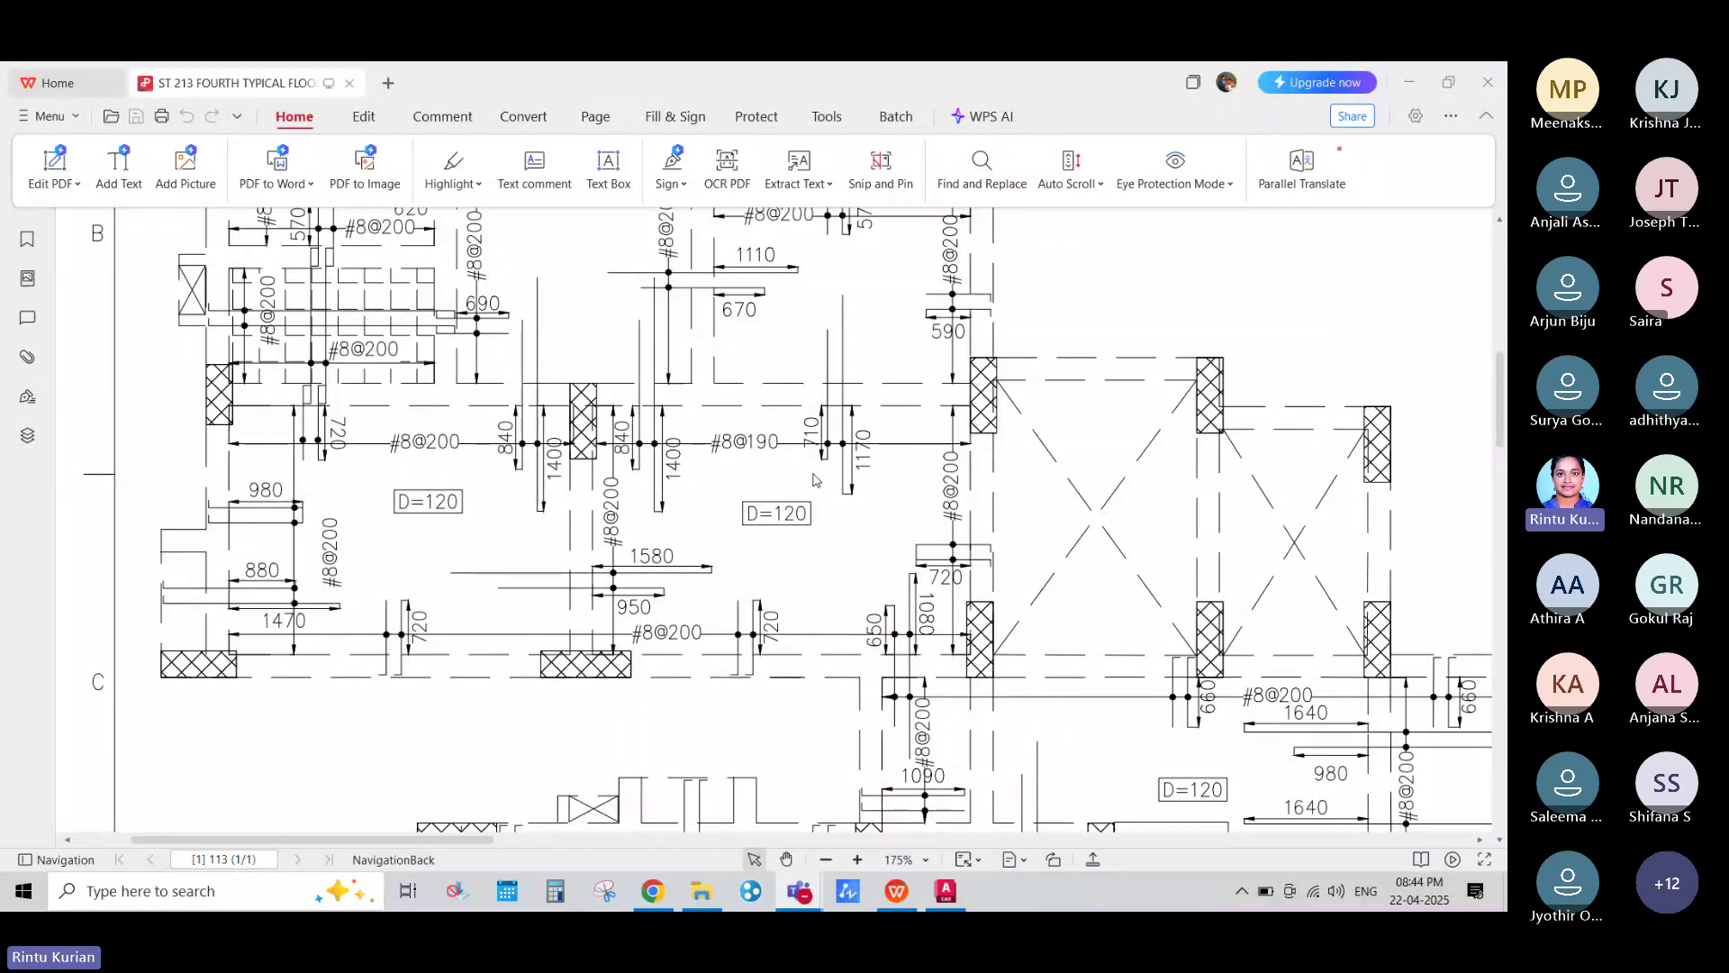
{"action": "scroll", "coordinate": [684, 417], "scroll_direction": "down", "scroll_amount": 1, "text": "ctrl"}
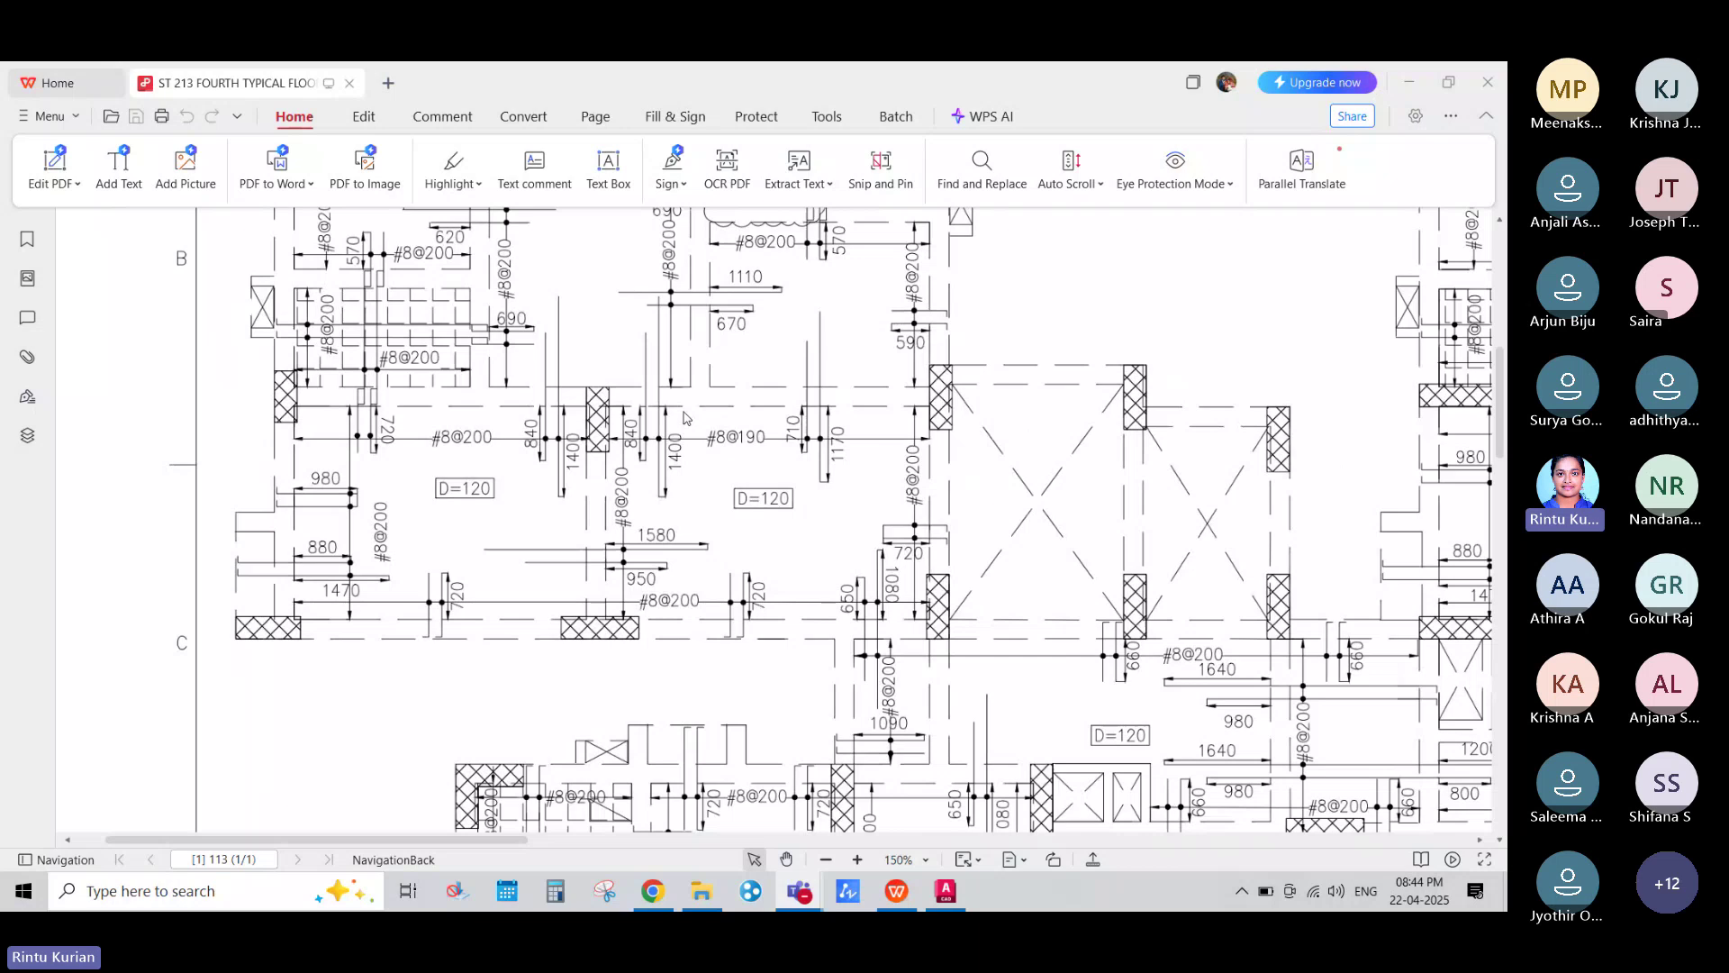
{"action": "scroll", "coordinate": [684, 417], "scroll_direction": "down", "scroll_amount": 2, "text": "ctrl"}
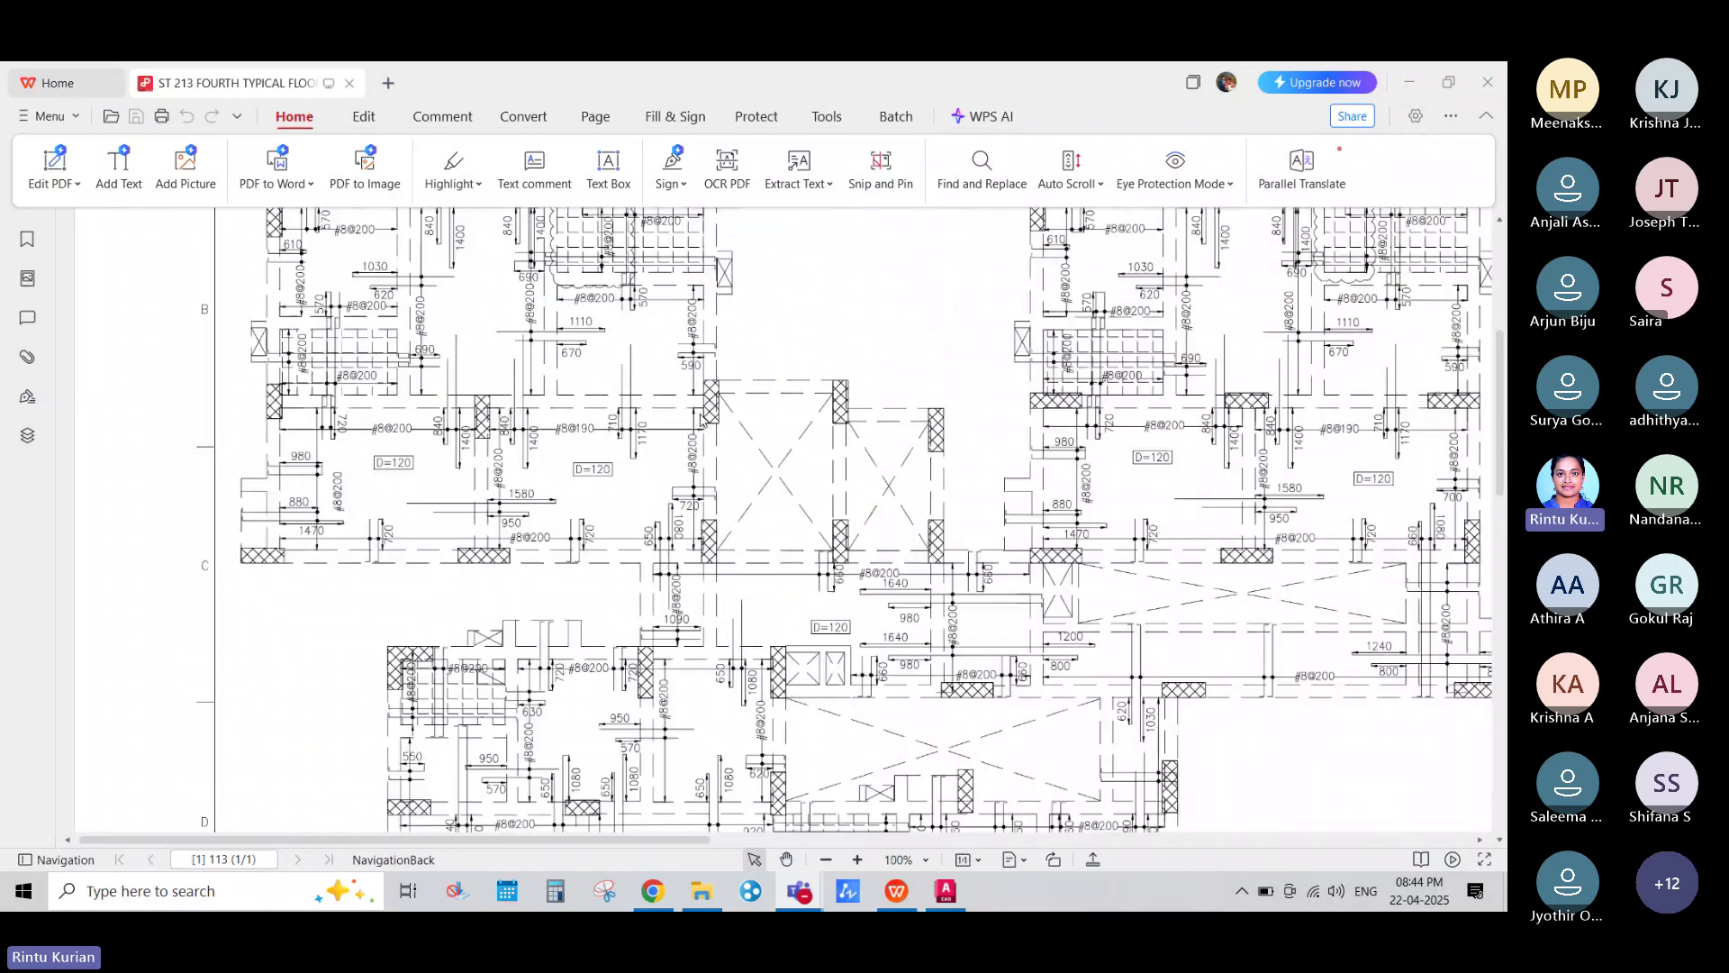
{"action": "scroll", "coordinate": [702, 419], "scroll_direction": "down", "scroll_amount": 3}
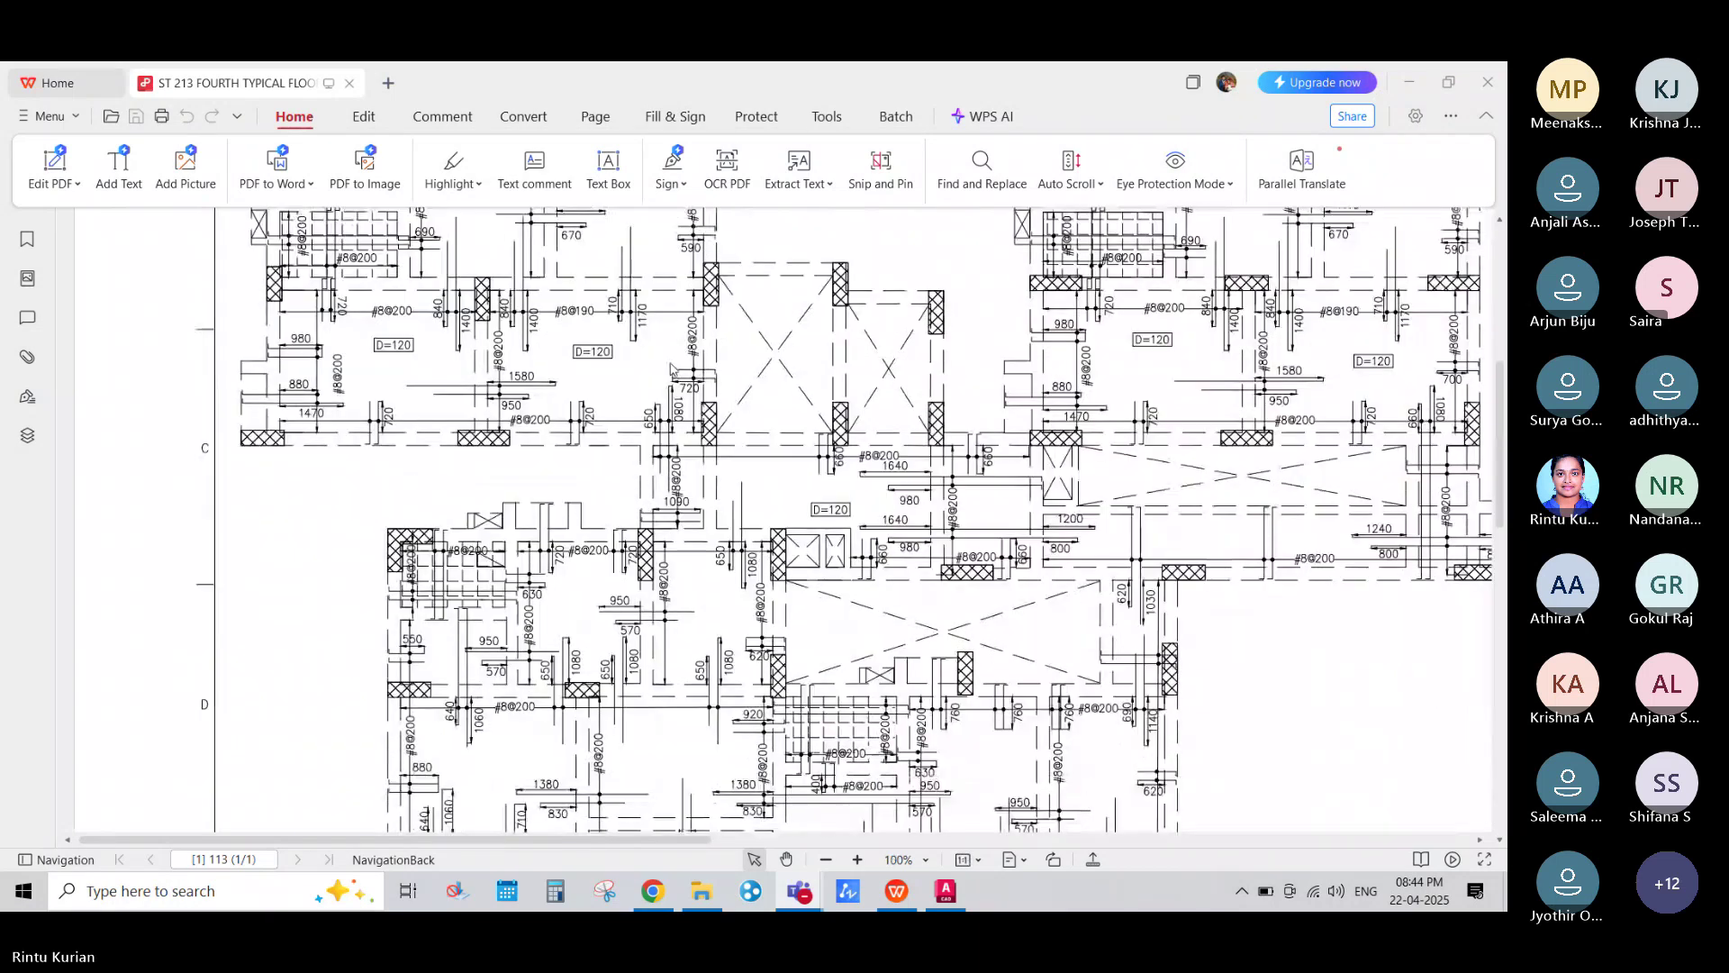
{"action": "scroll", "coordinate": [673, 369], "scroll_direction": "down", "scroll_amount": 6}
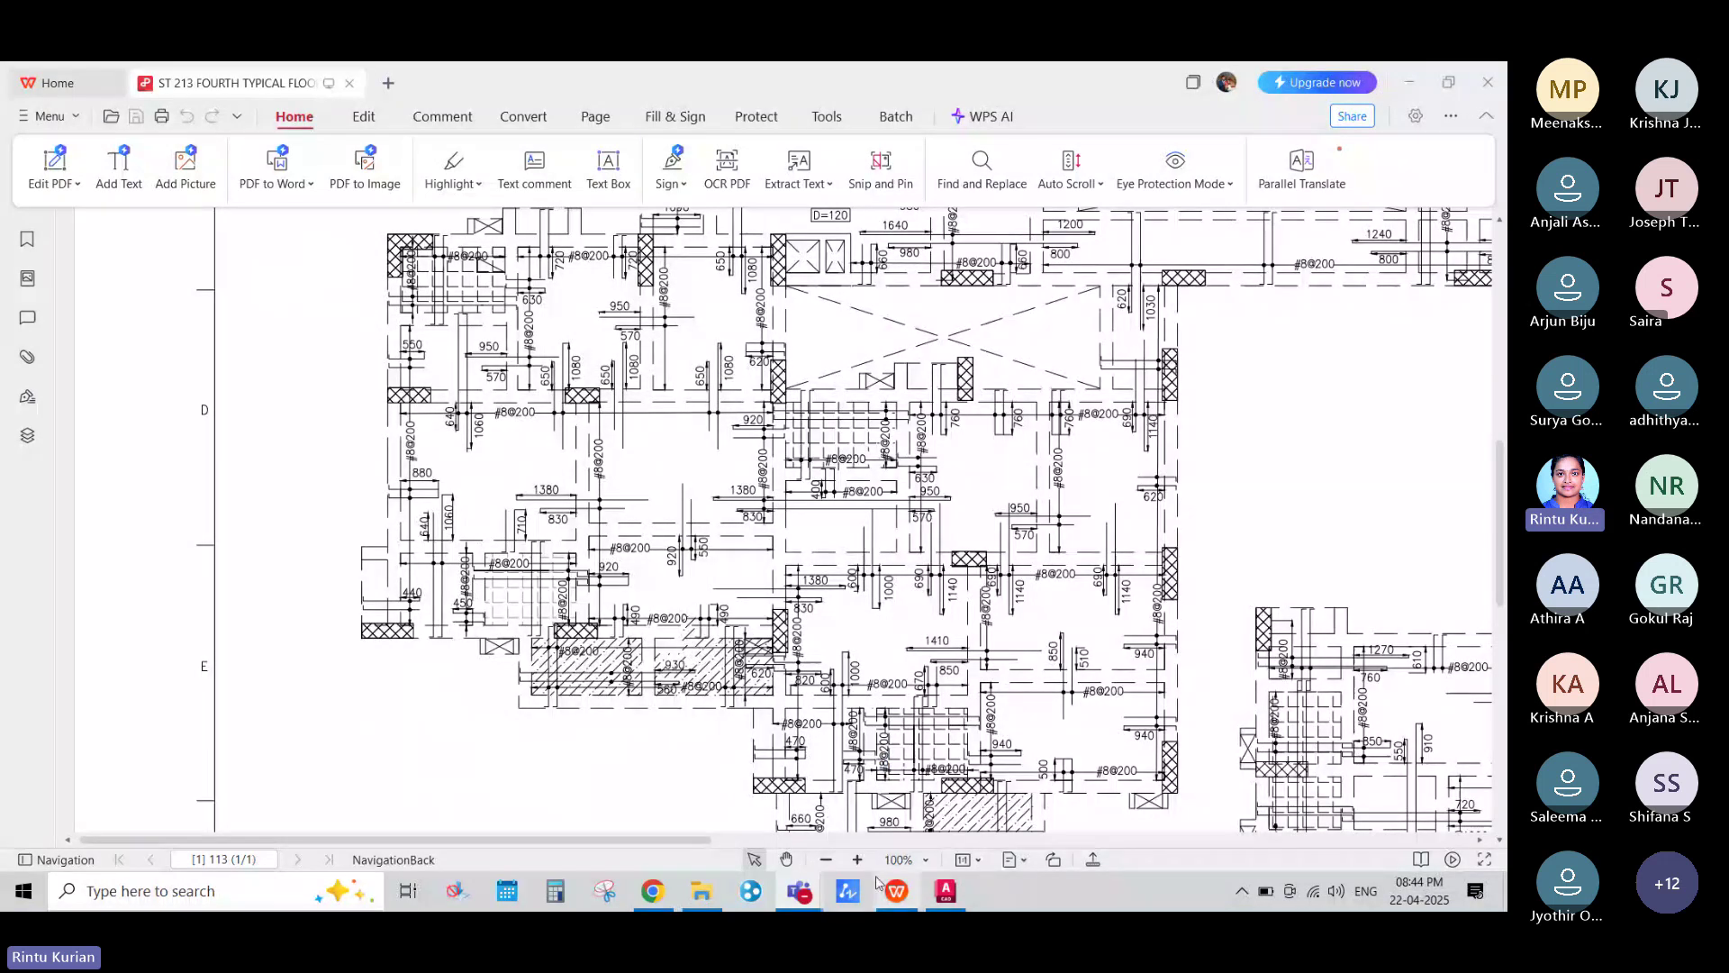
Step: Open the PDF PM_FOURTH FLOOR TOP BAR SLAB BBS from the 4F folder and go to the plan on its first page
{"action": "left_click", "coordinate": [702, 891]}
{"action": "left_click", "coordinate": [680, 457]}
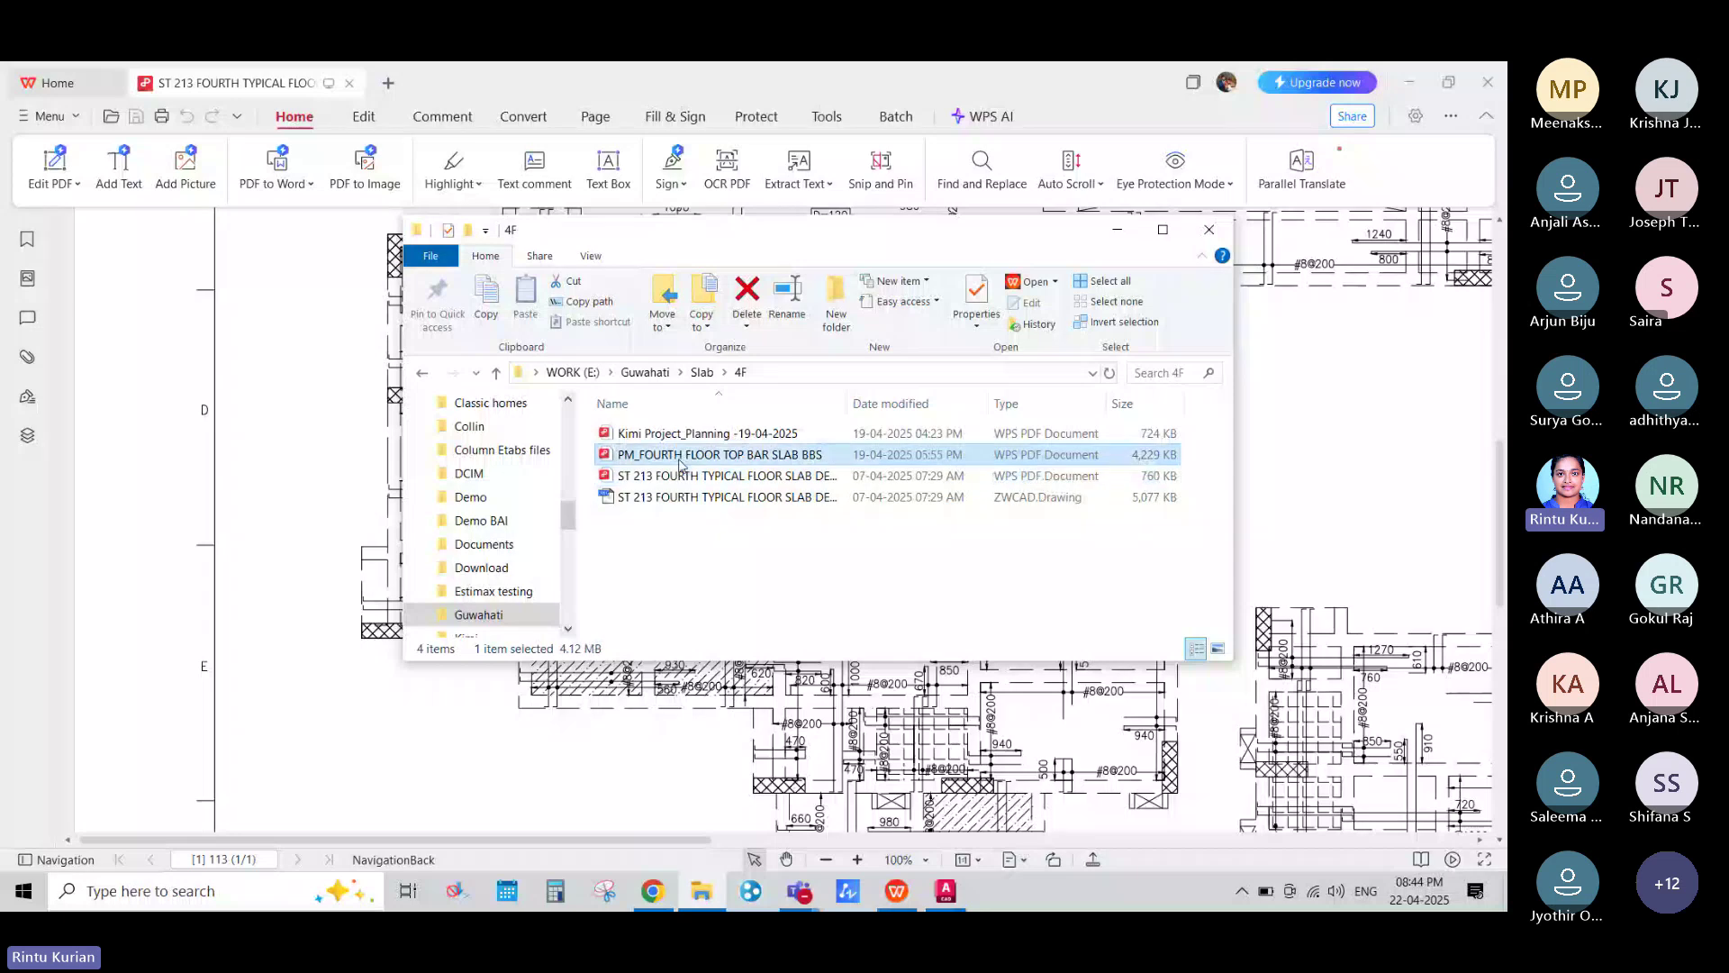
{"action": "double_click", "coordinate": [679, 457]}
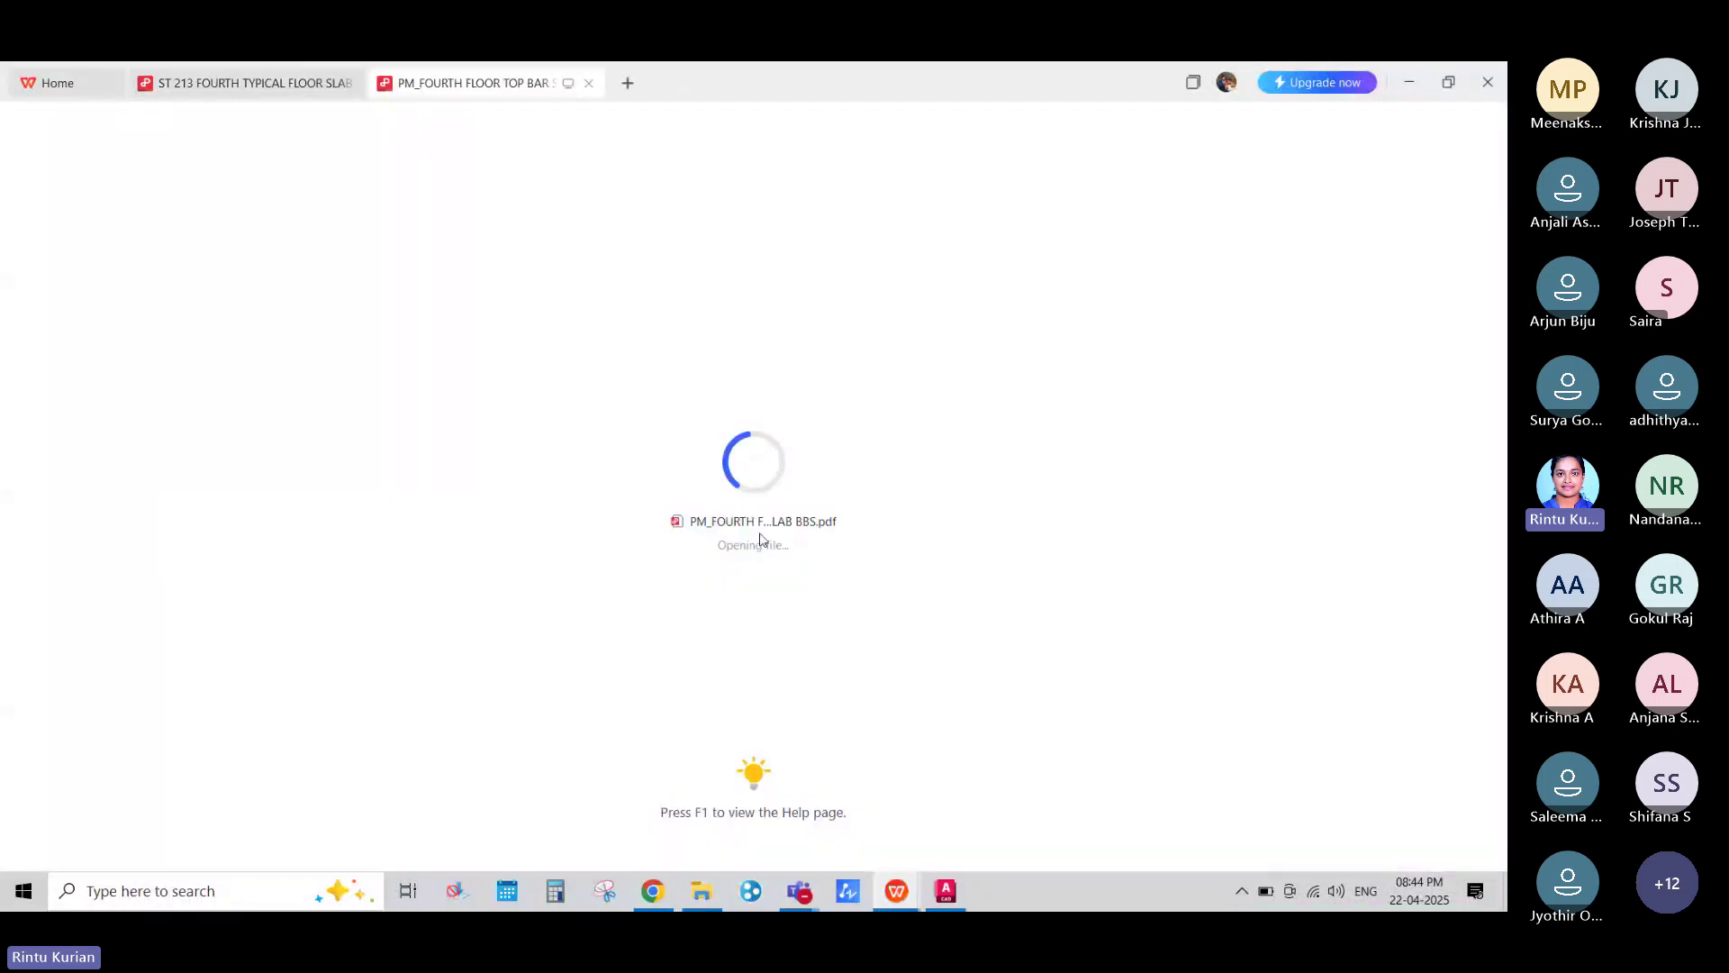
{"action": "scroll", "coordinate": [707, 556], "scroll_direction": "up", "scroll_amount": 4}
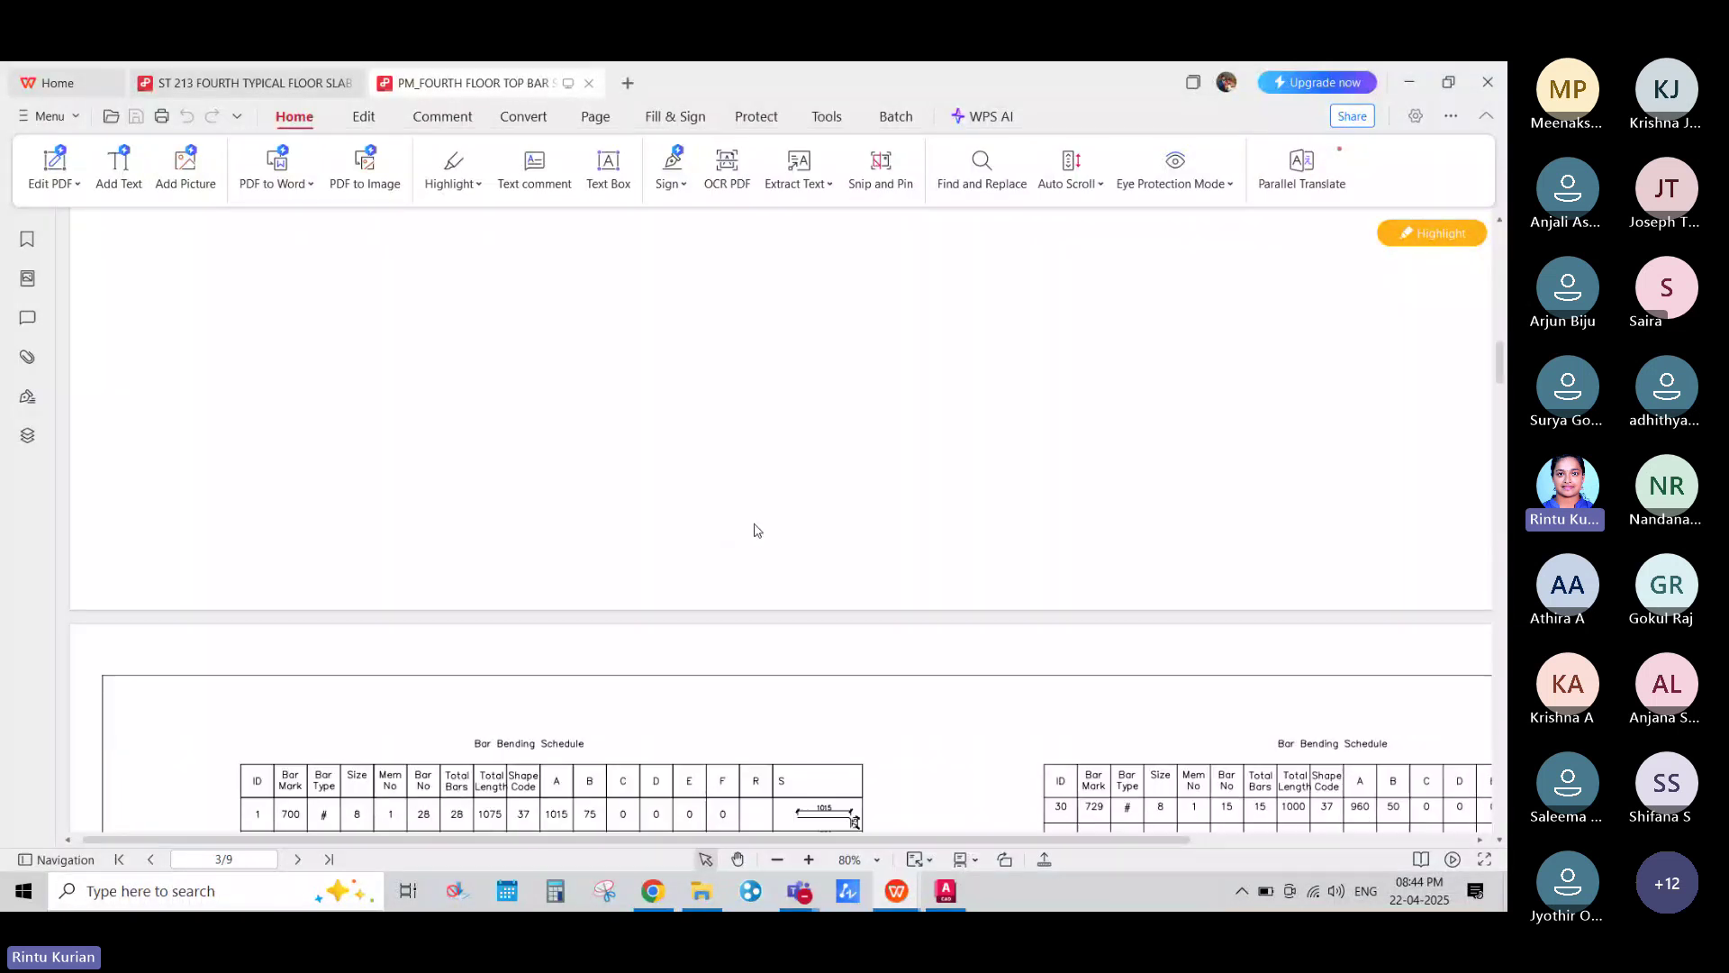
{"action": "scroll", "coordinate": [790, 537], "scroll_direction": "up", "scroll_amount": 10}
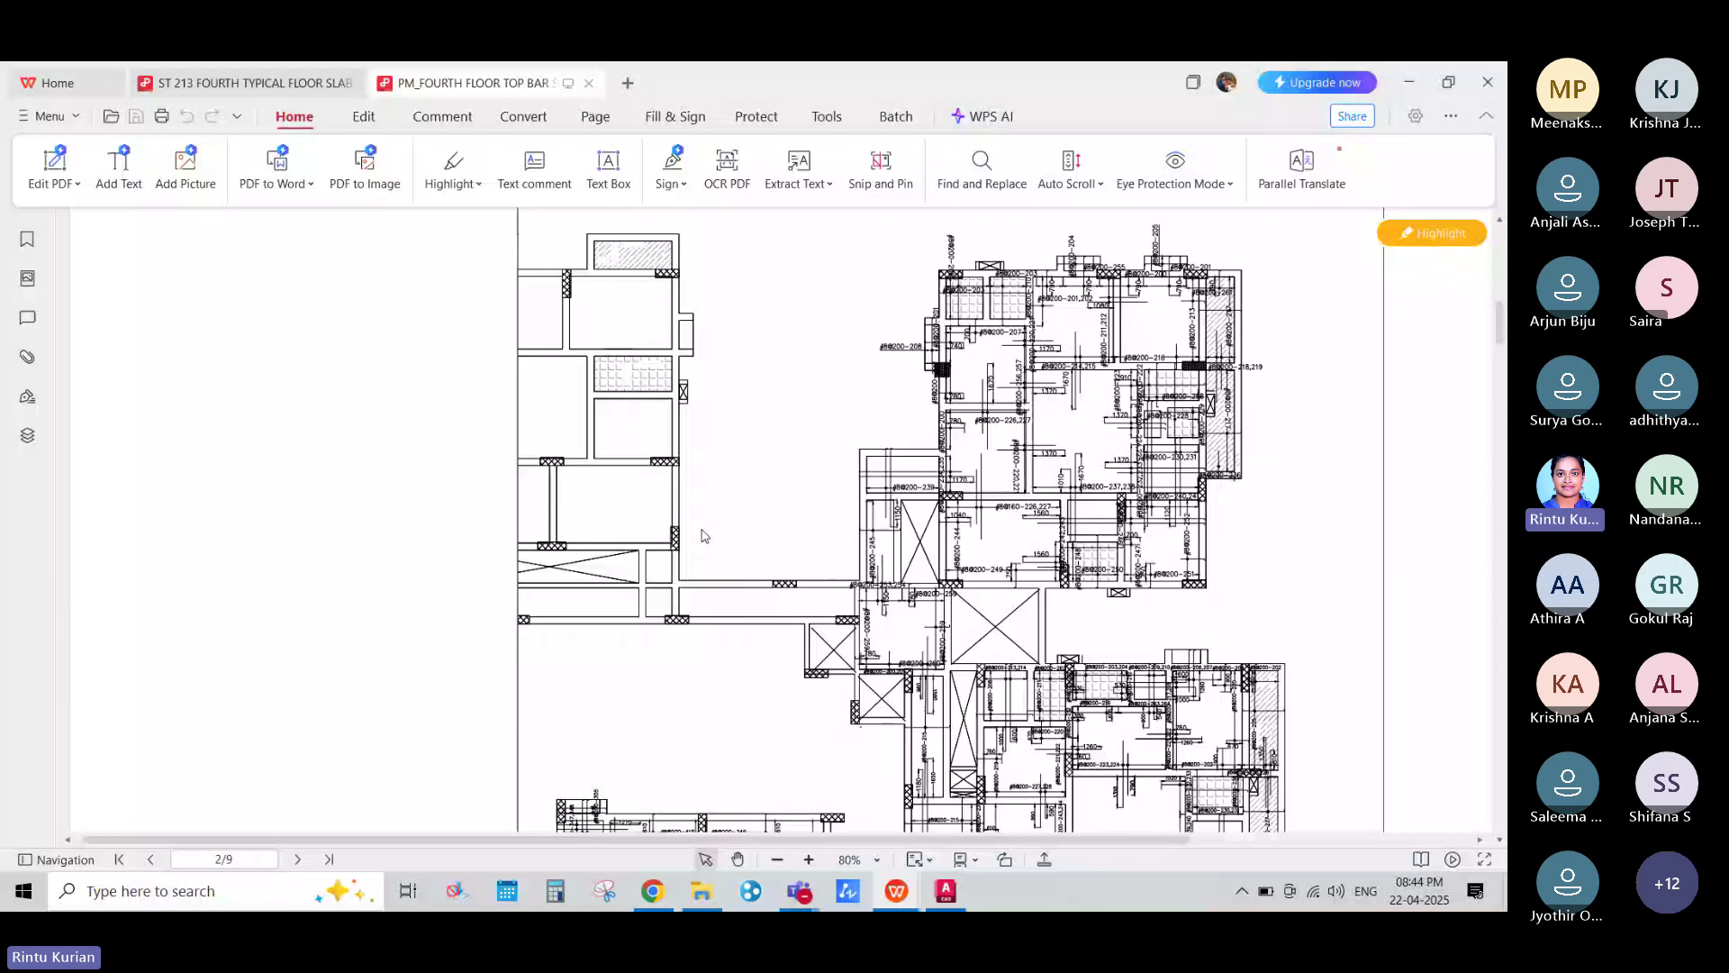
{"action": "scroll", "coordinate": [971, 543], "scroll_direction": "up", "scroll_amount": 6}
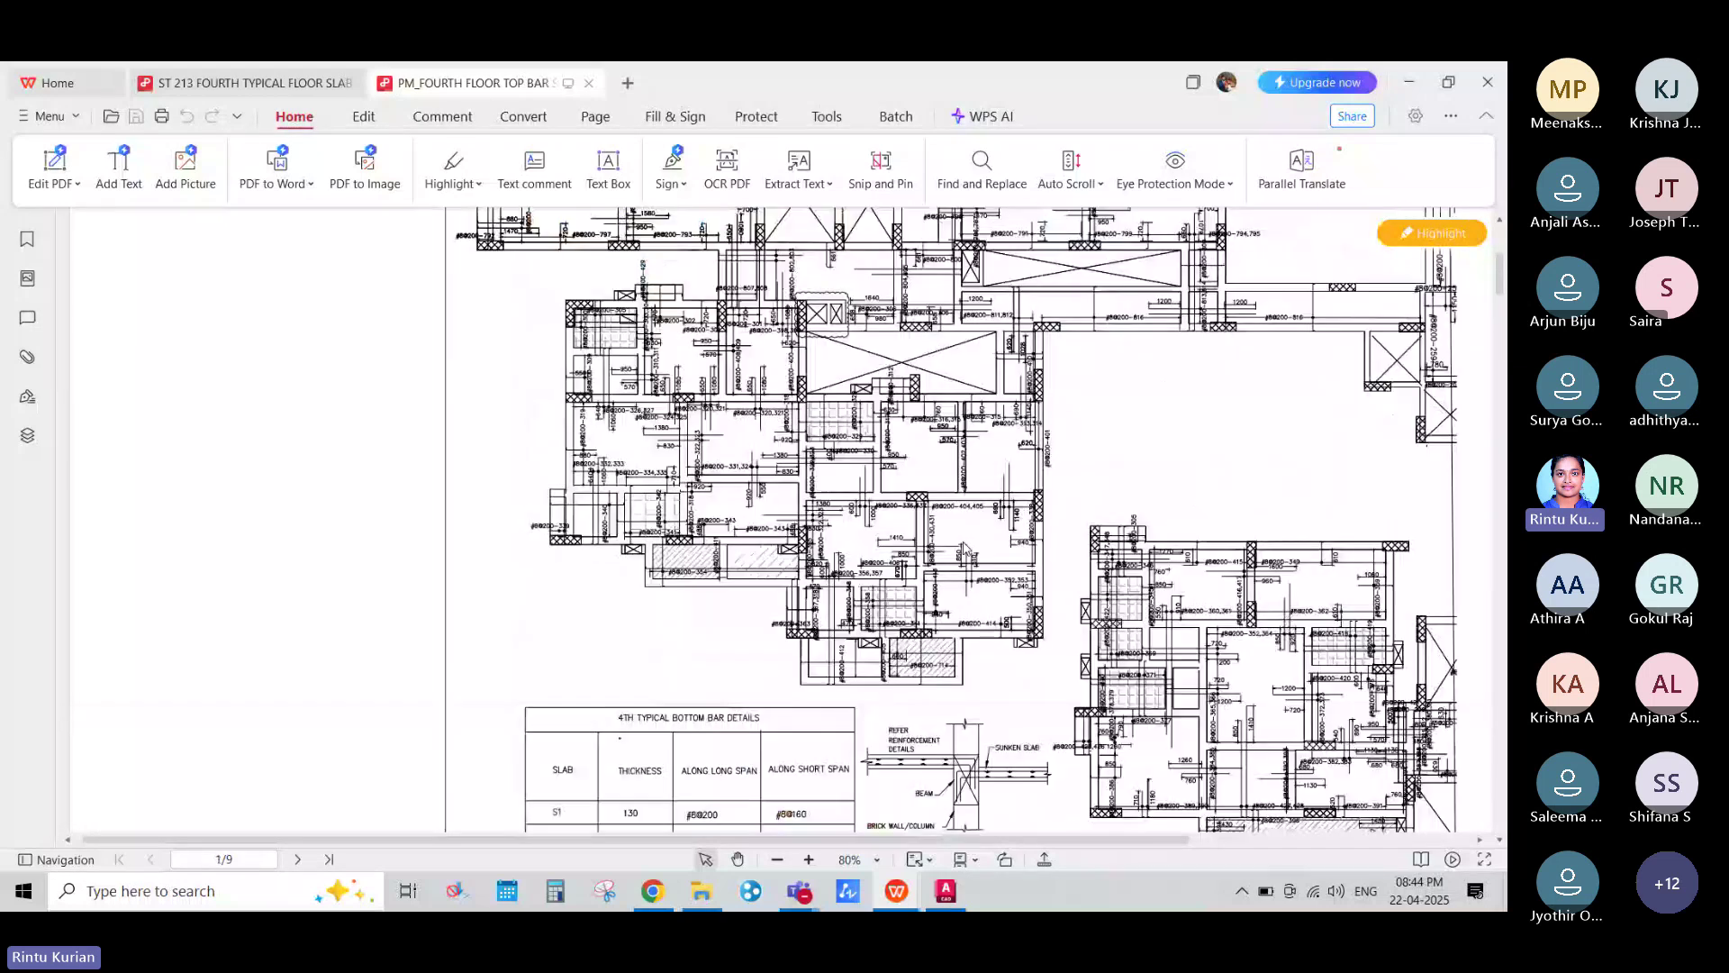
{"action": "scroll", "coordinate": [401, 379], "scroll_direction": "up", "scroll_amount": 2}
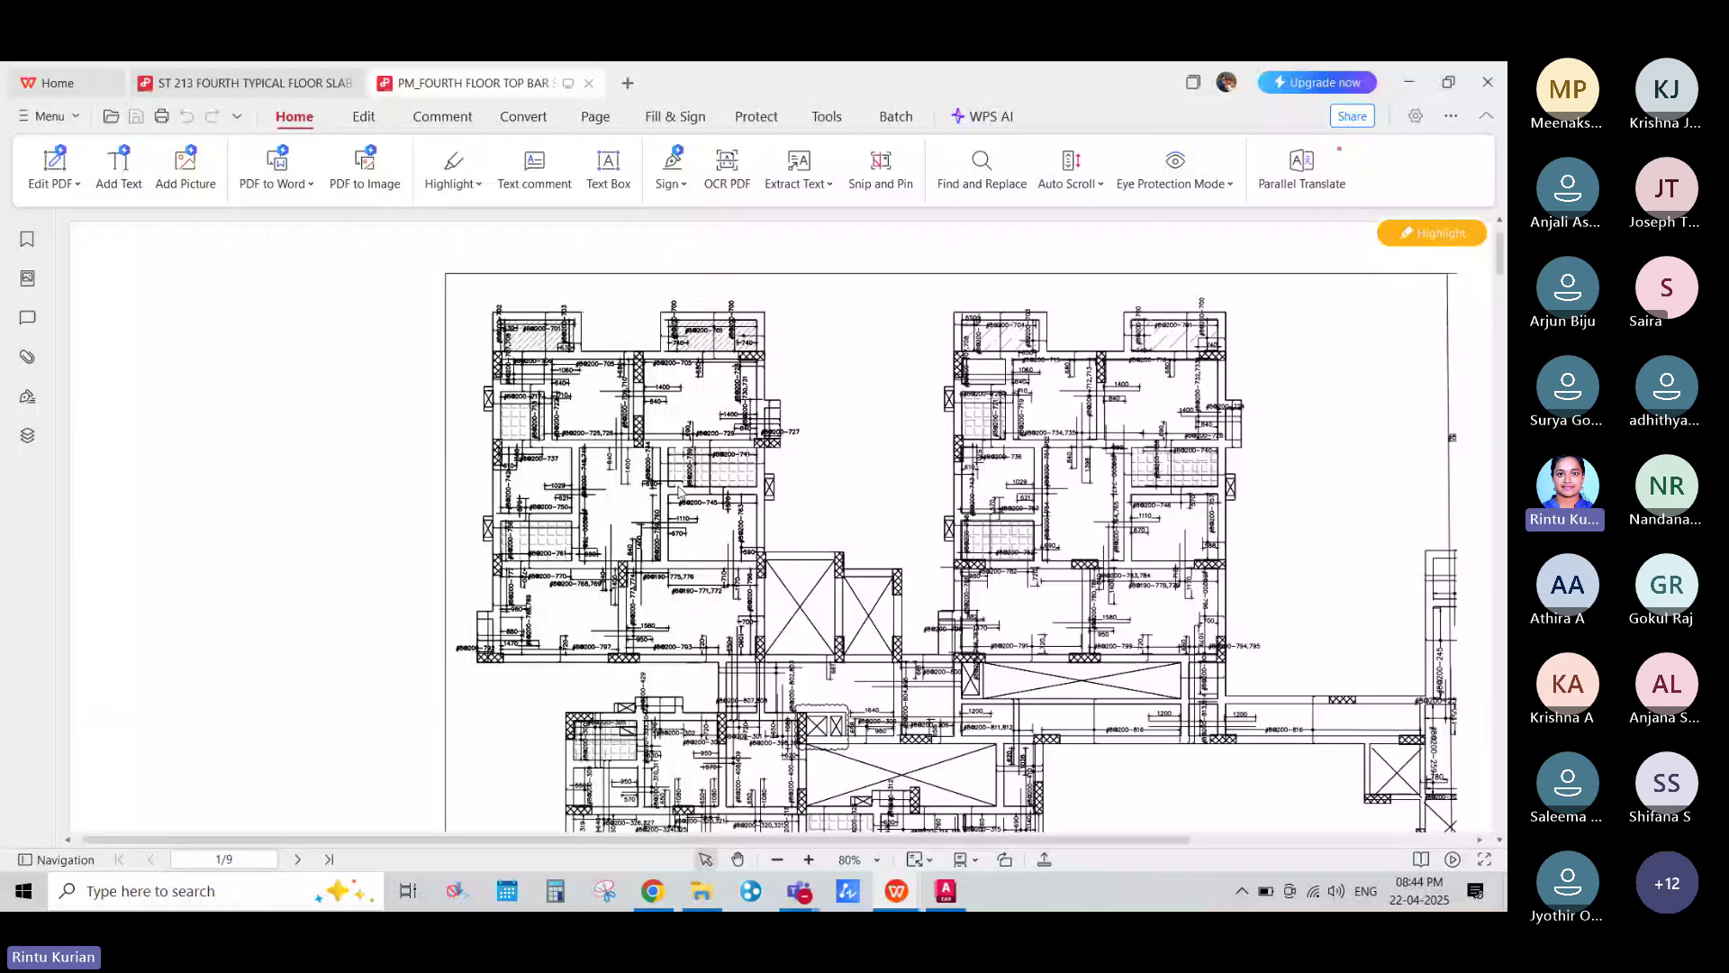
Step: Examine the bar mark labels in and around the hatched slab at the upper-left corner of the first-page plan
{"action": "scroll", "coordinate": [401, 379], "scroll_direction": "up", "scroll_amount": 4, "text": "ctrl"}
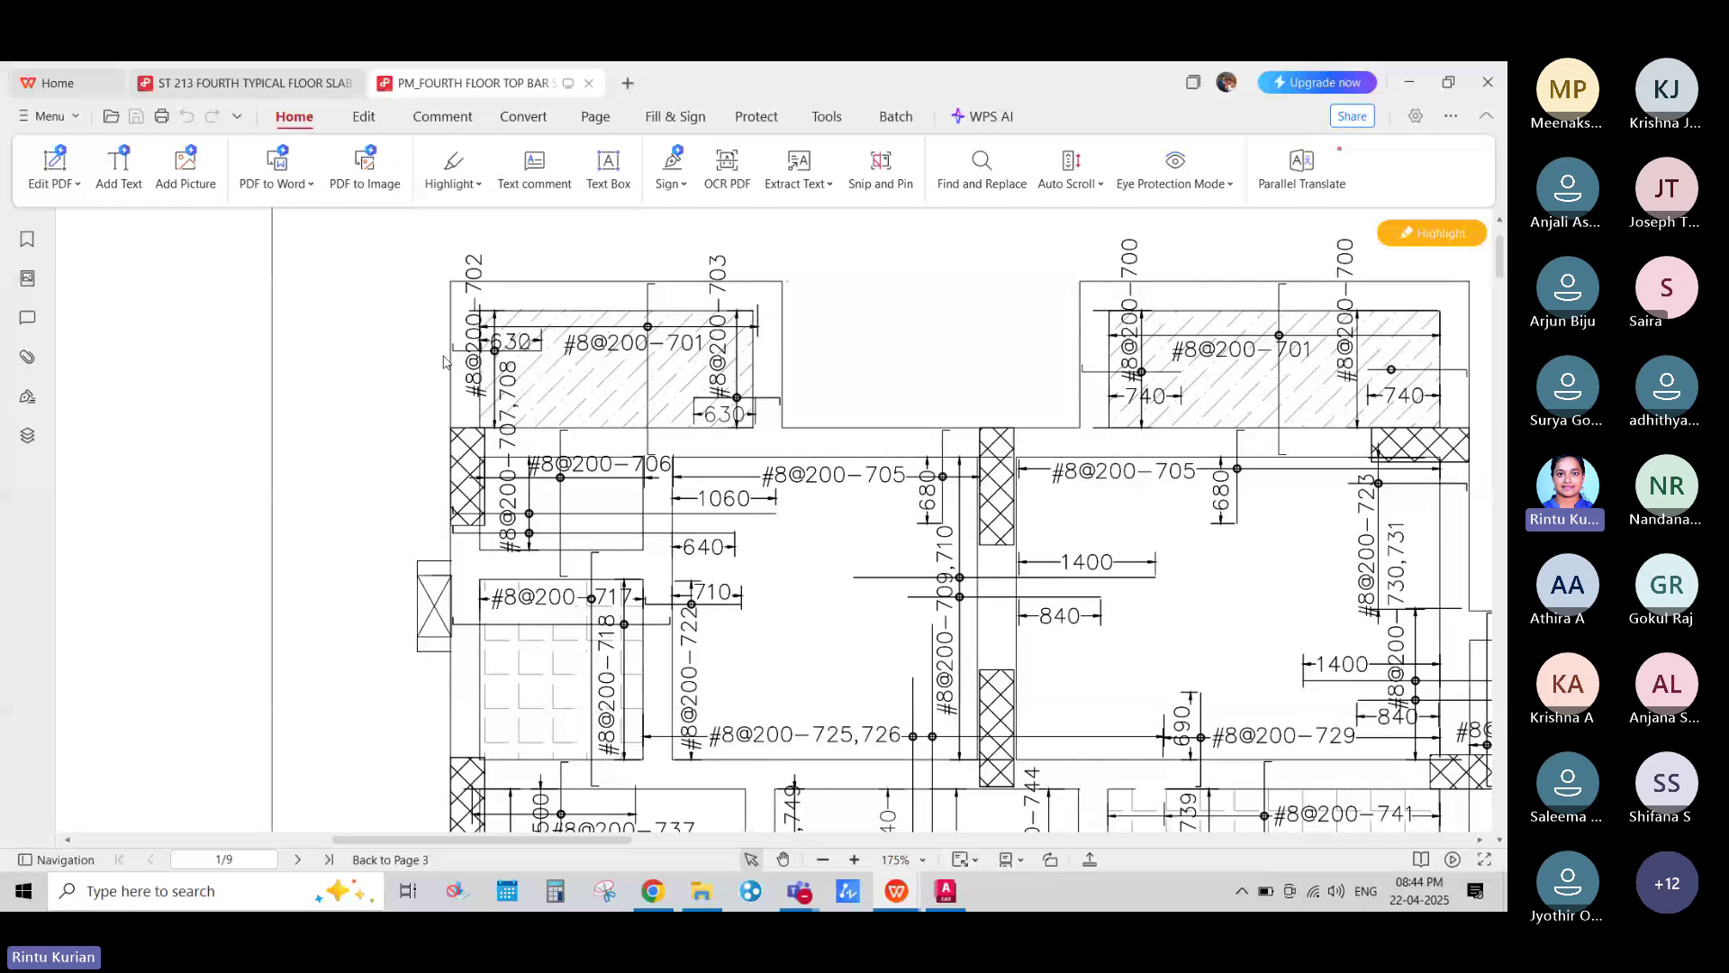
{"action": "scroll", "coordinate": [444, 361], "scroll_direction": "up", "scroll_amount": 3, "text": "ctrl"}
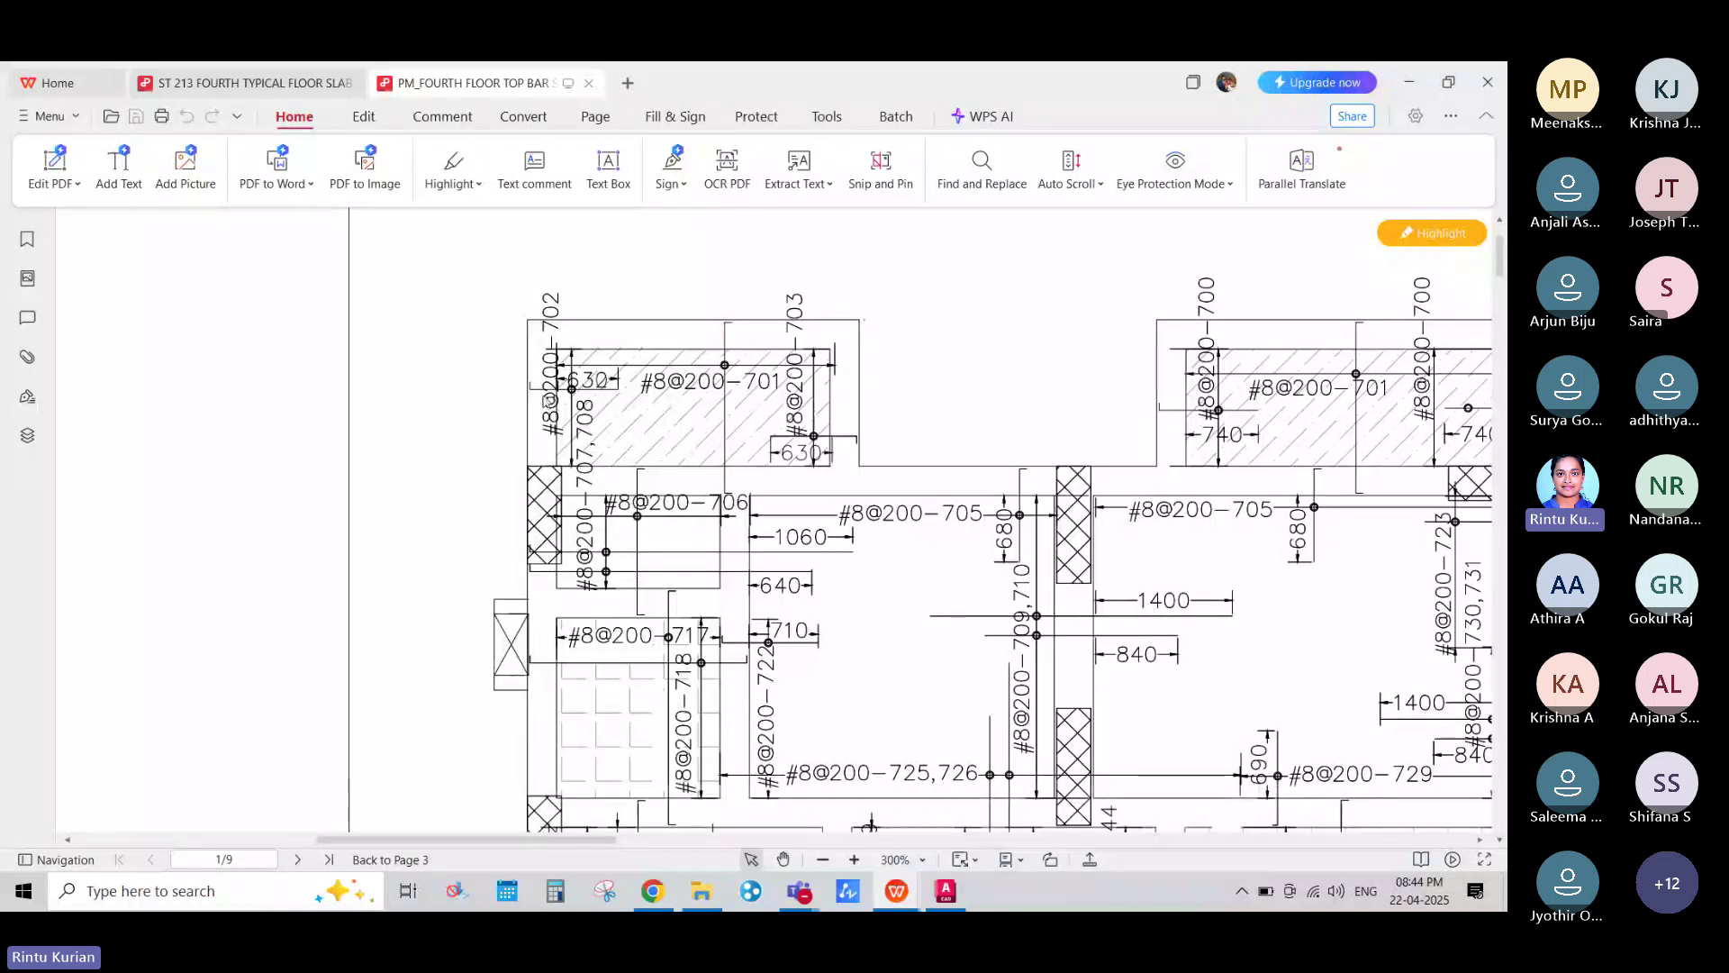
{"action": "scroll", "coordinate": [540, 368], "scroll_direction": "up", "scroll_amount": 3, "text": "ctrl"}
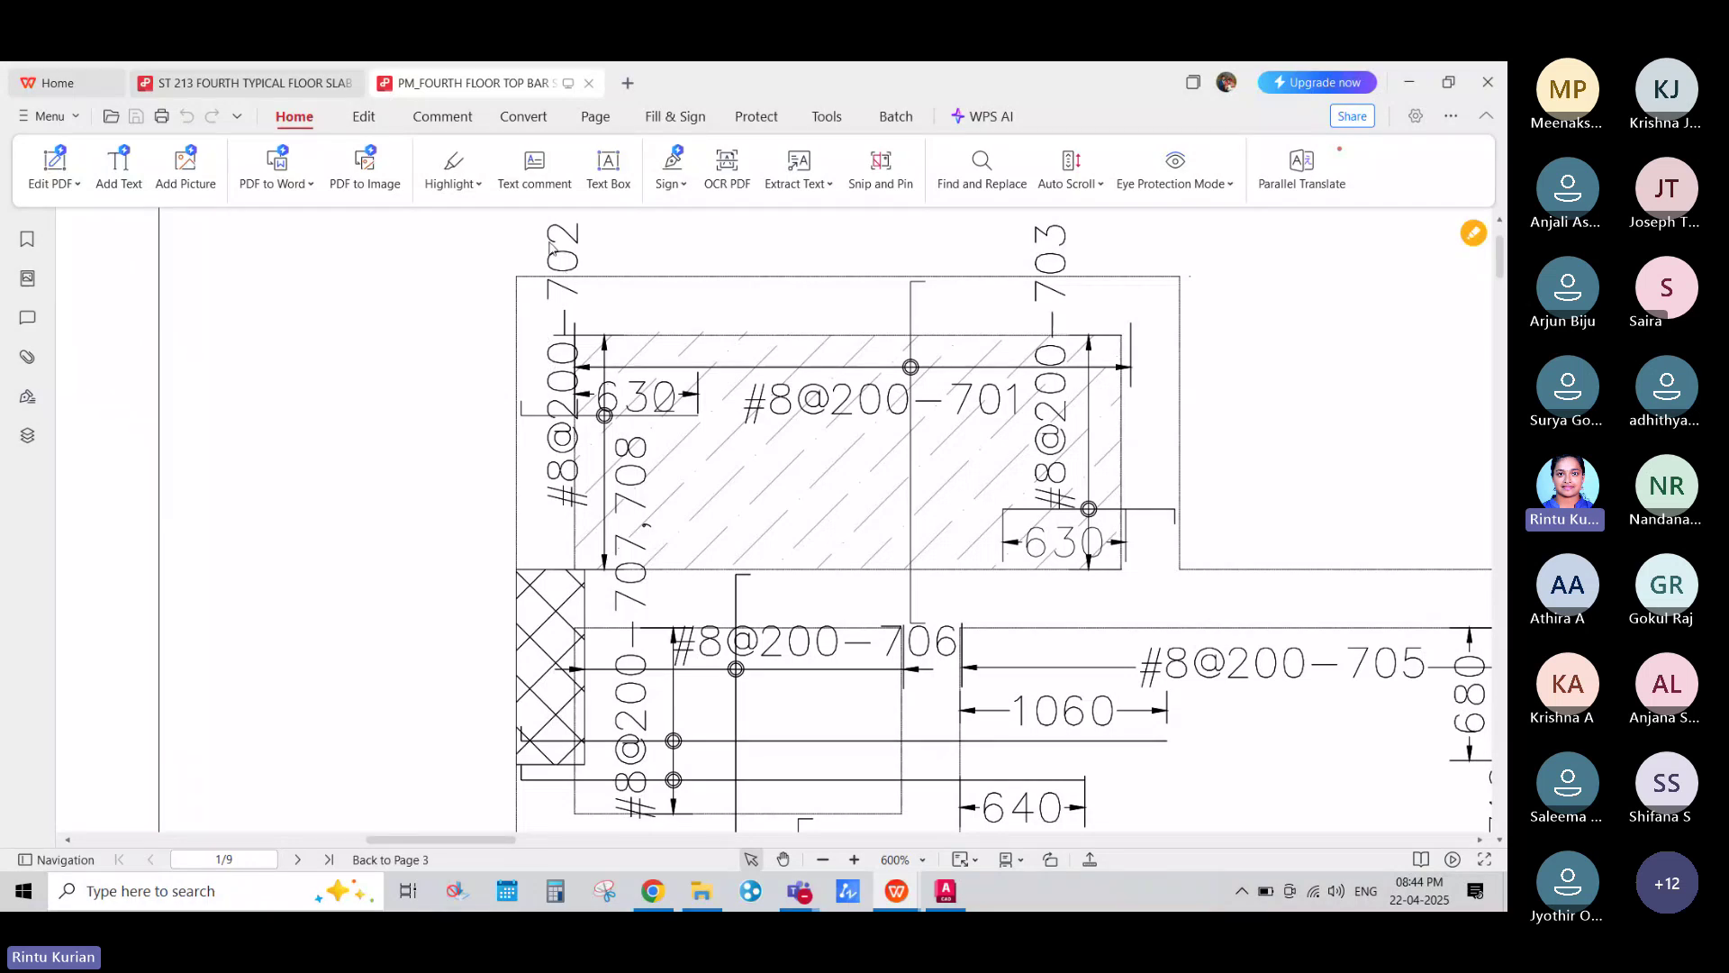
{"action": "scroll", "coordinate": [554, 252], "scroll_direction": "down", "scroll_amount": 5, "text": "ctrl"}
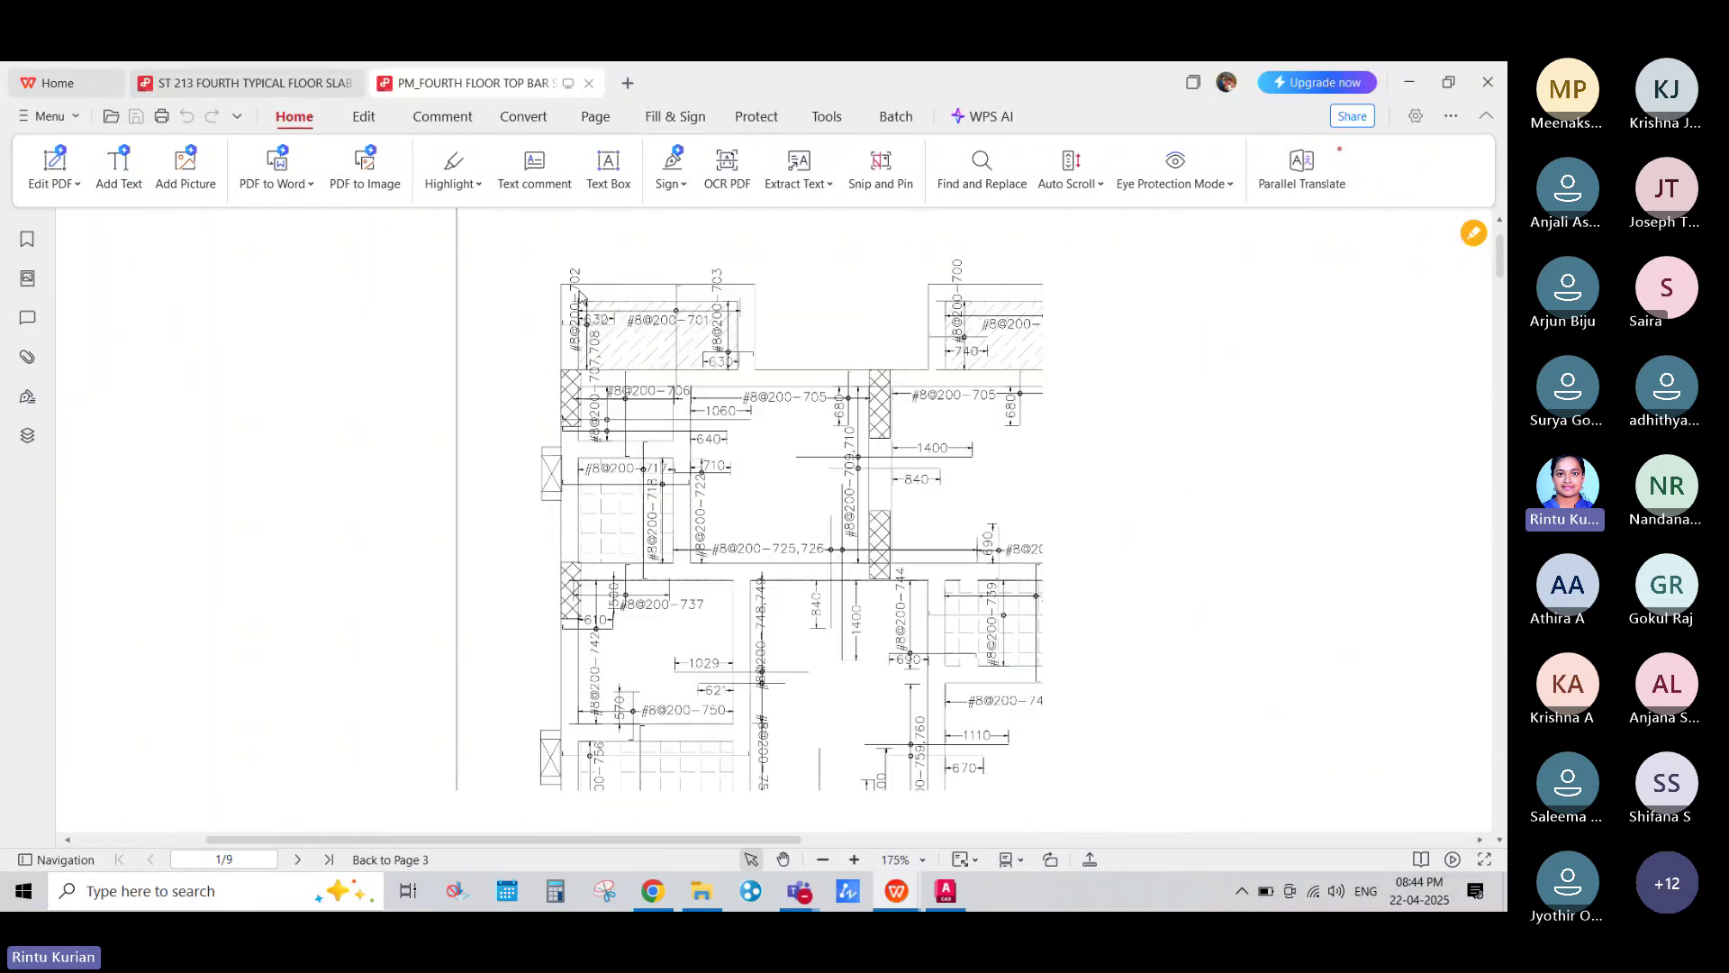
{"action": "scroll", "coordinate": [581, 298], "scroll_direction": "down", "scroll_amount": 2, "text": "ctrl"}
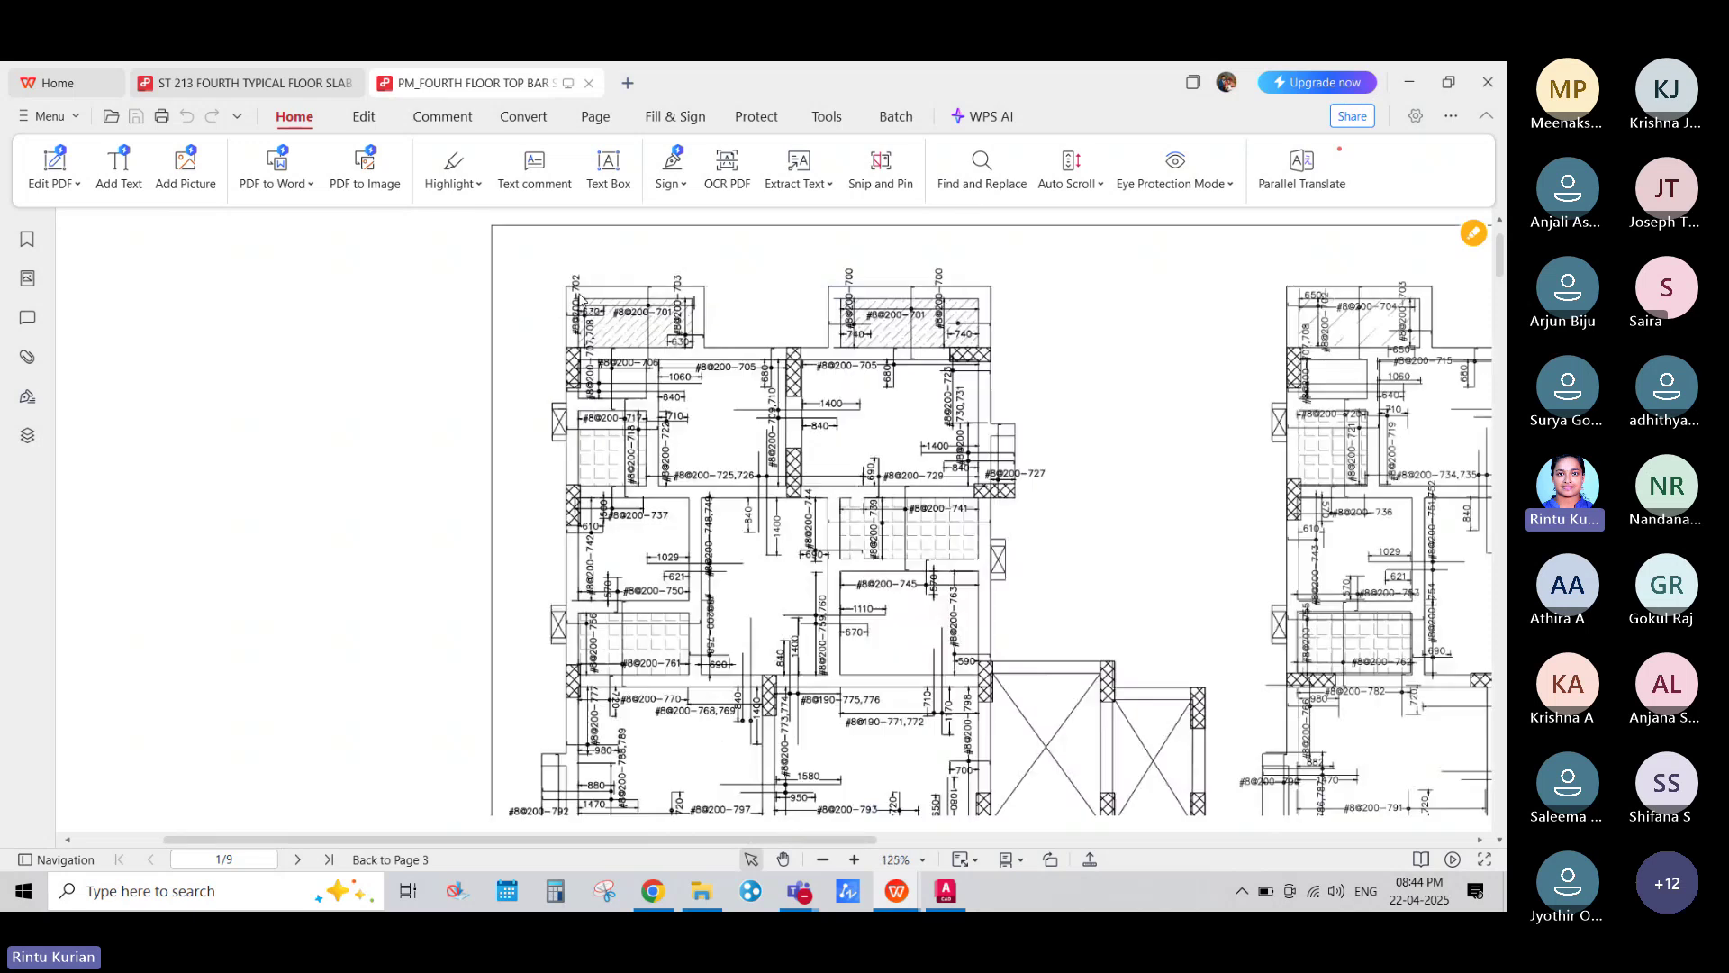
Step: Review the bar bending schedule tables on the following pages against the bar marks on the plan
{"action": "scroll", "coordinate": [780, 489], "scroll_direction": "down", "scroll_amount": 2, "text": "ctrl"}
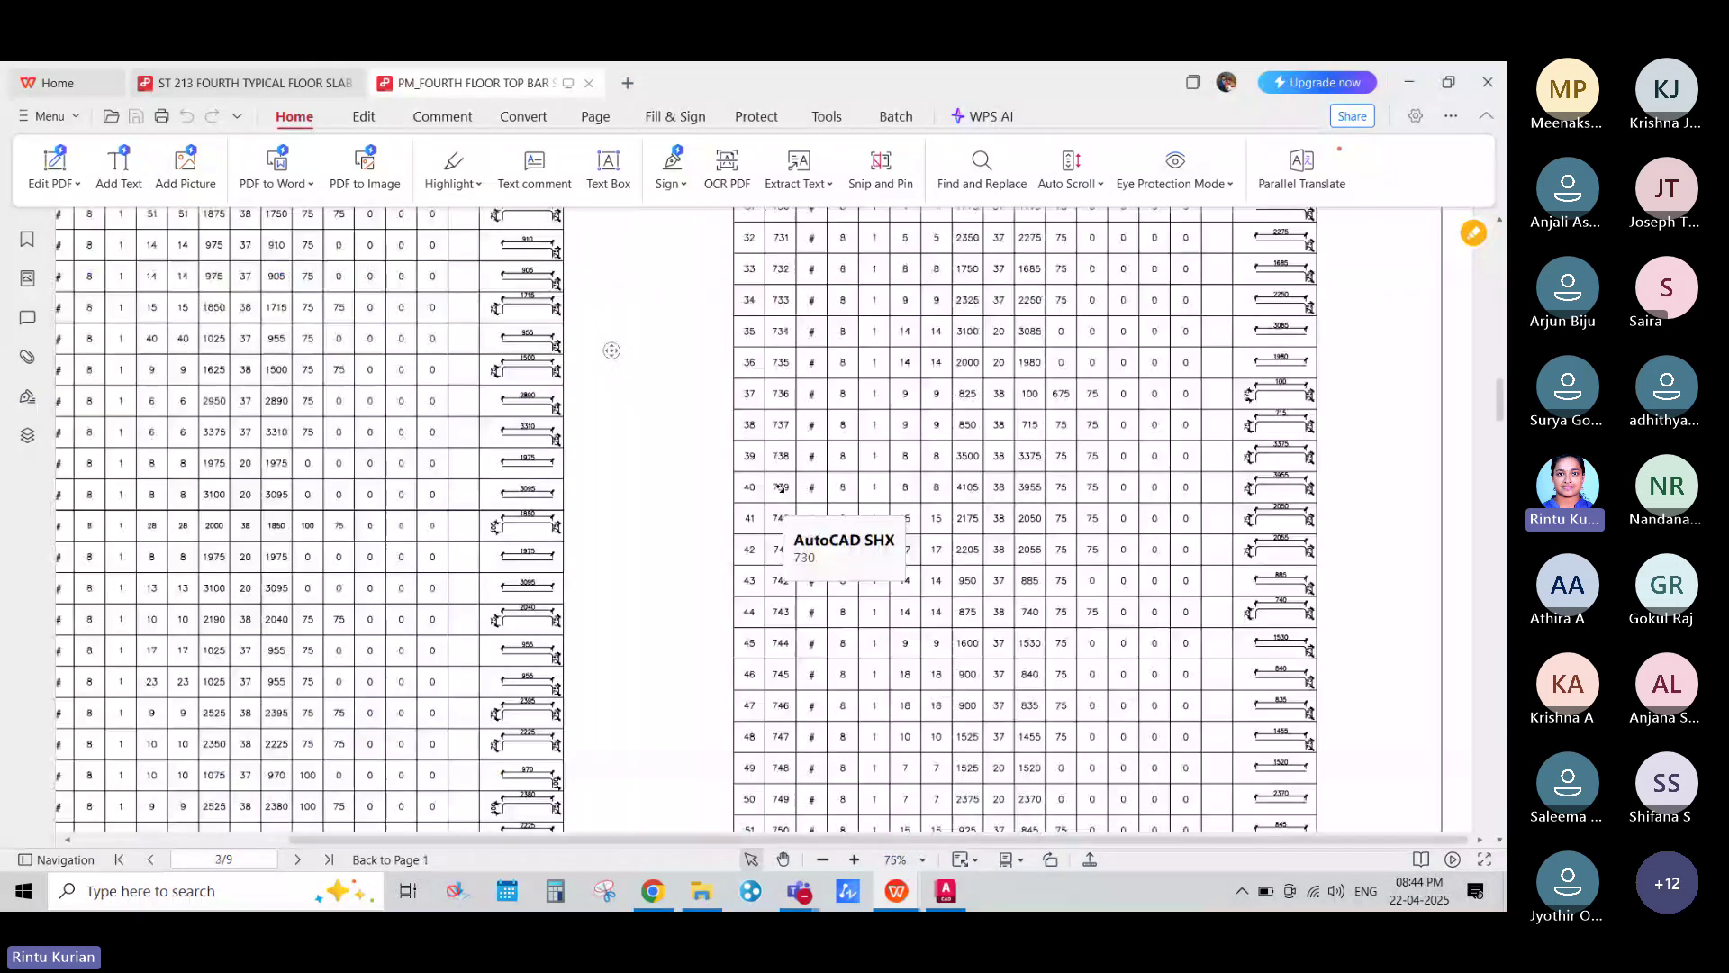
{"action": "scroll", "coordinate": [780, 489], "scroll_direction": "up", "scroll_amount": 2, "text": "ctrl"}
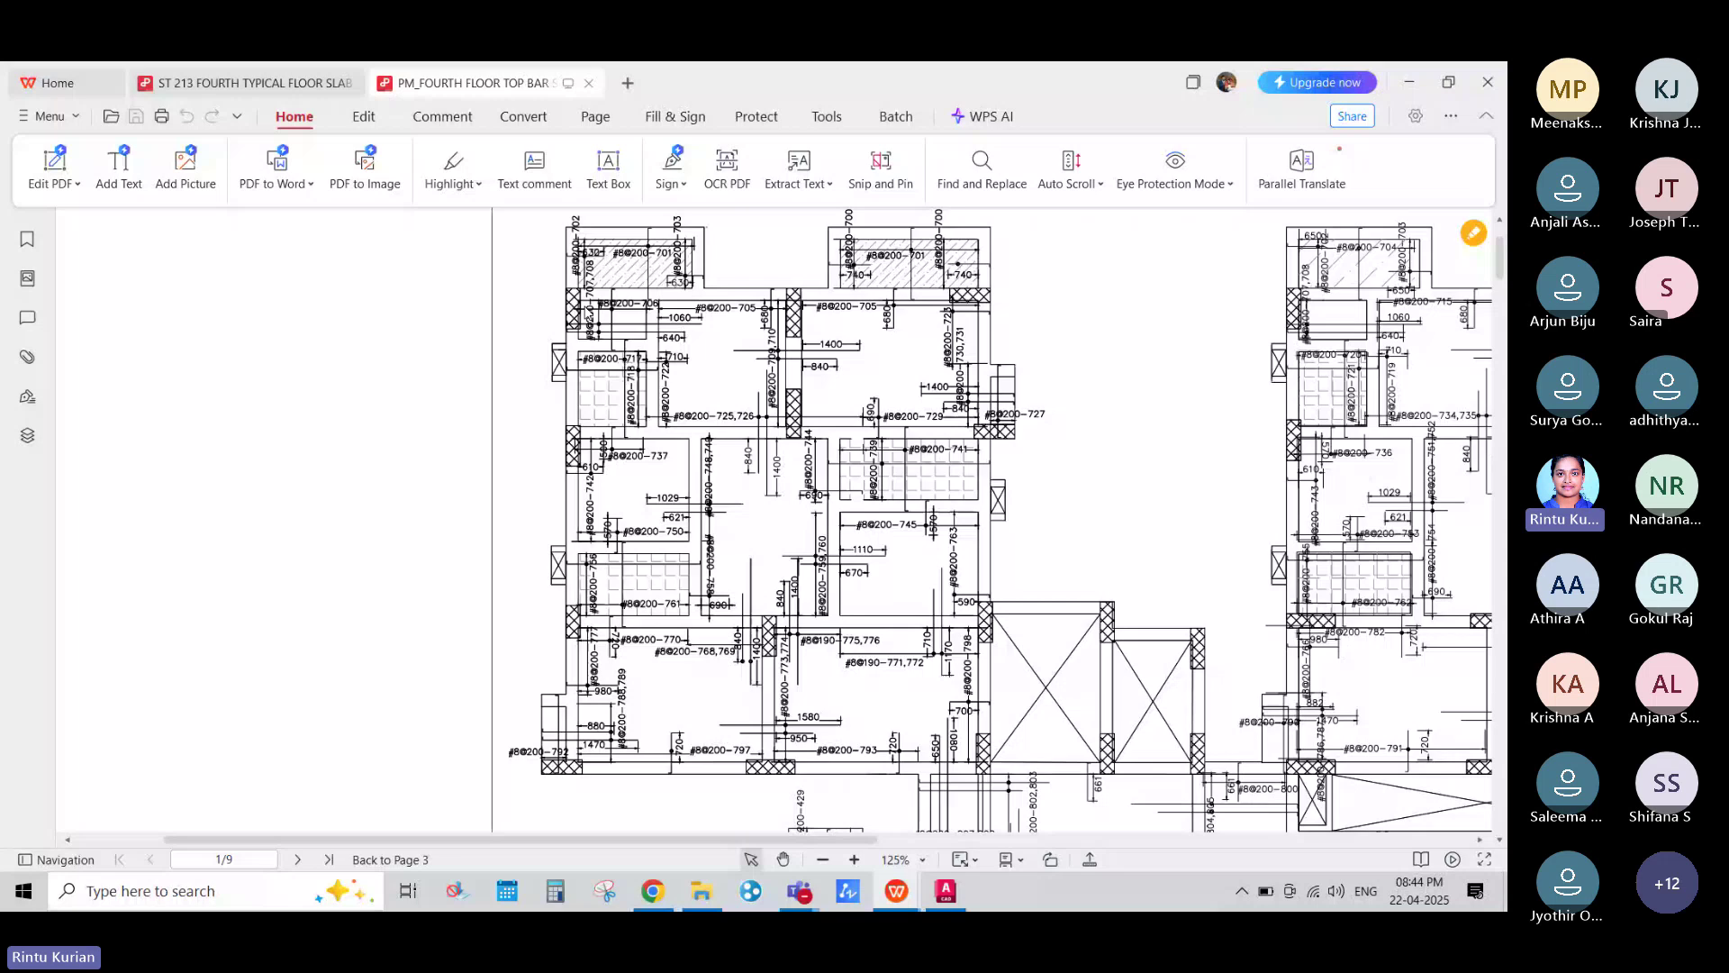
{"action": "scroll", "coordinate": [463, 684], "scroll_direction": "down", "scroll_amount": 2, "text": "ctrl"}
{"action": "scroll", "coordinate": [463, 684], "scroll_direction": "down", "scroll_amount": 20}
{"action": "scroll", "coordinate": [680, 623], "scroll_direction": "up", "scroll_amount": 15}
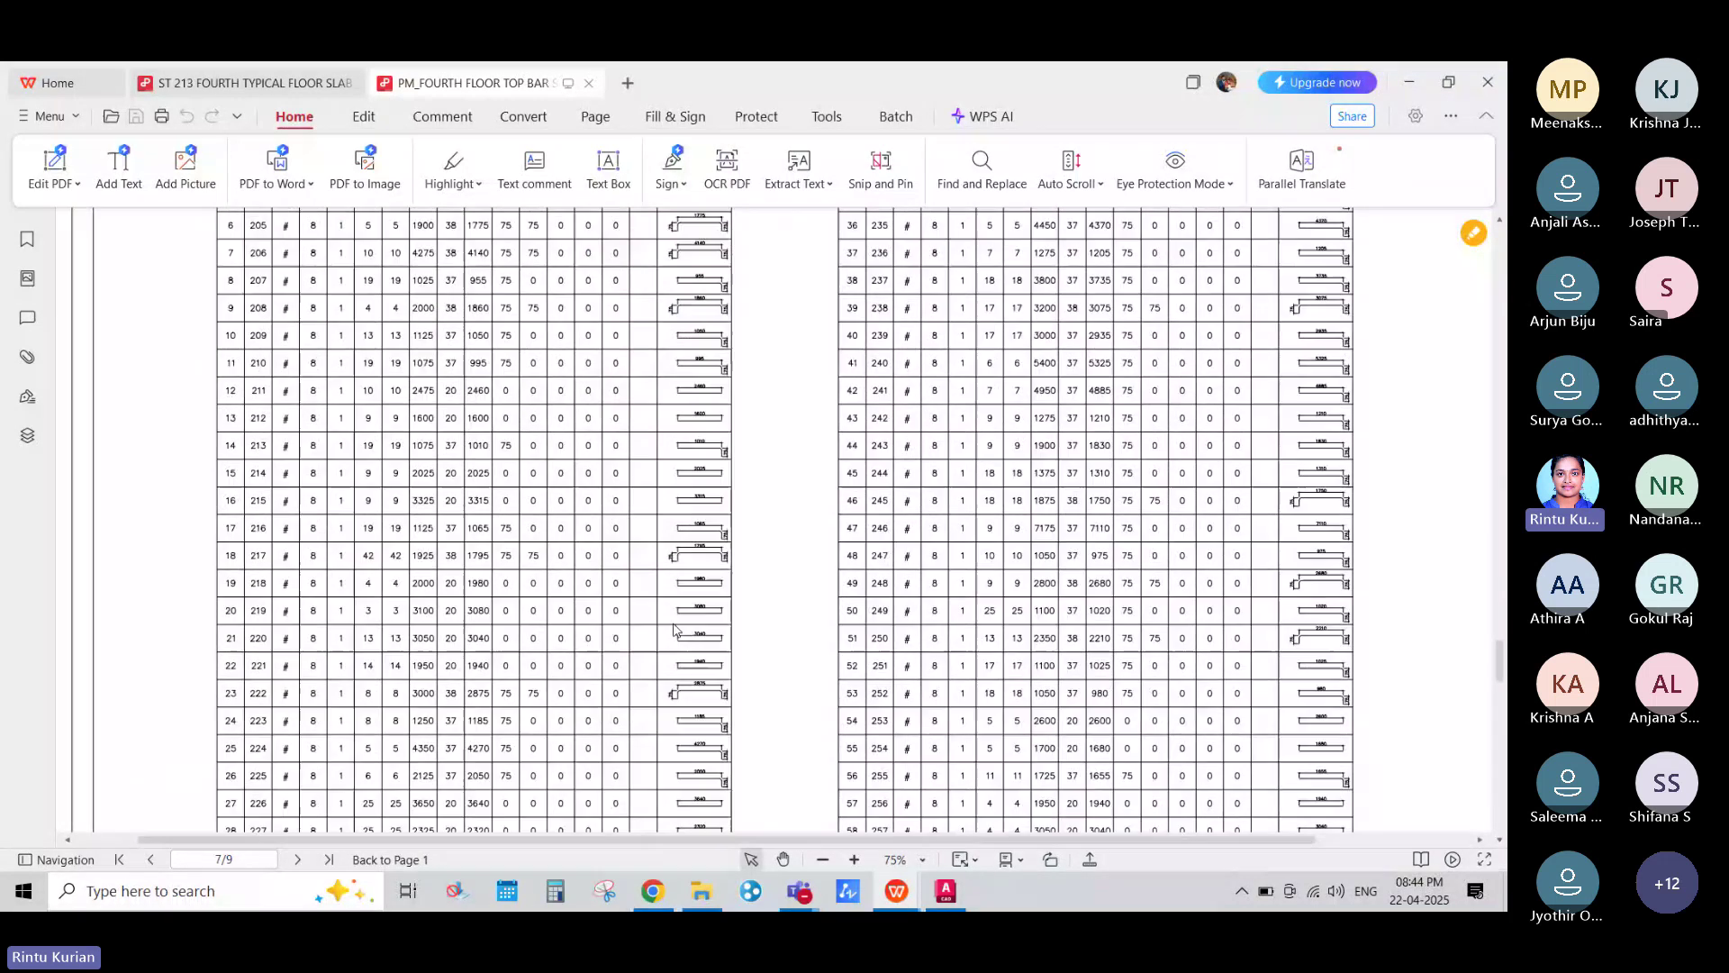
{"action": "scroll", "coordinate": [680, 623], "scroll_direction": "up", "scroll_amount": 10}
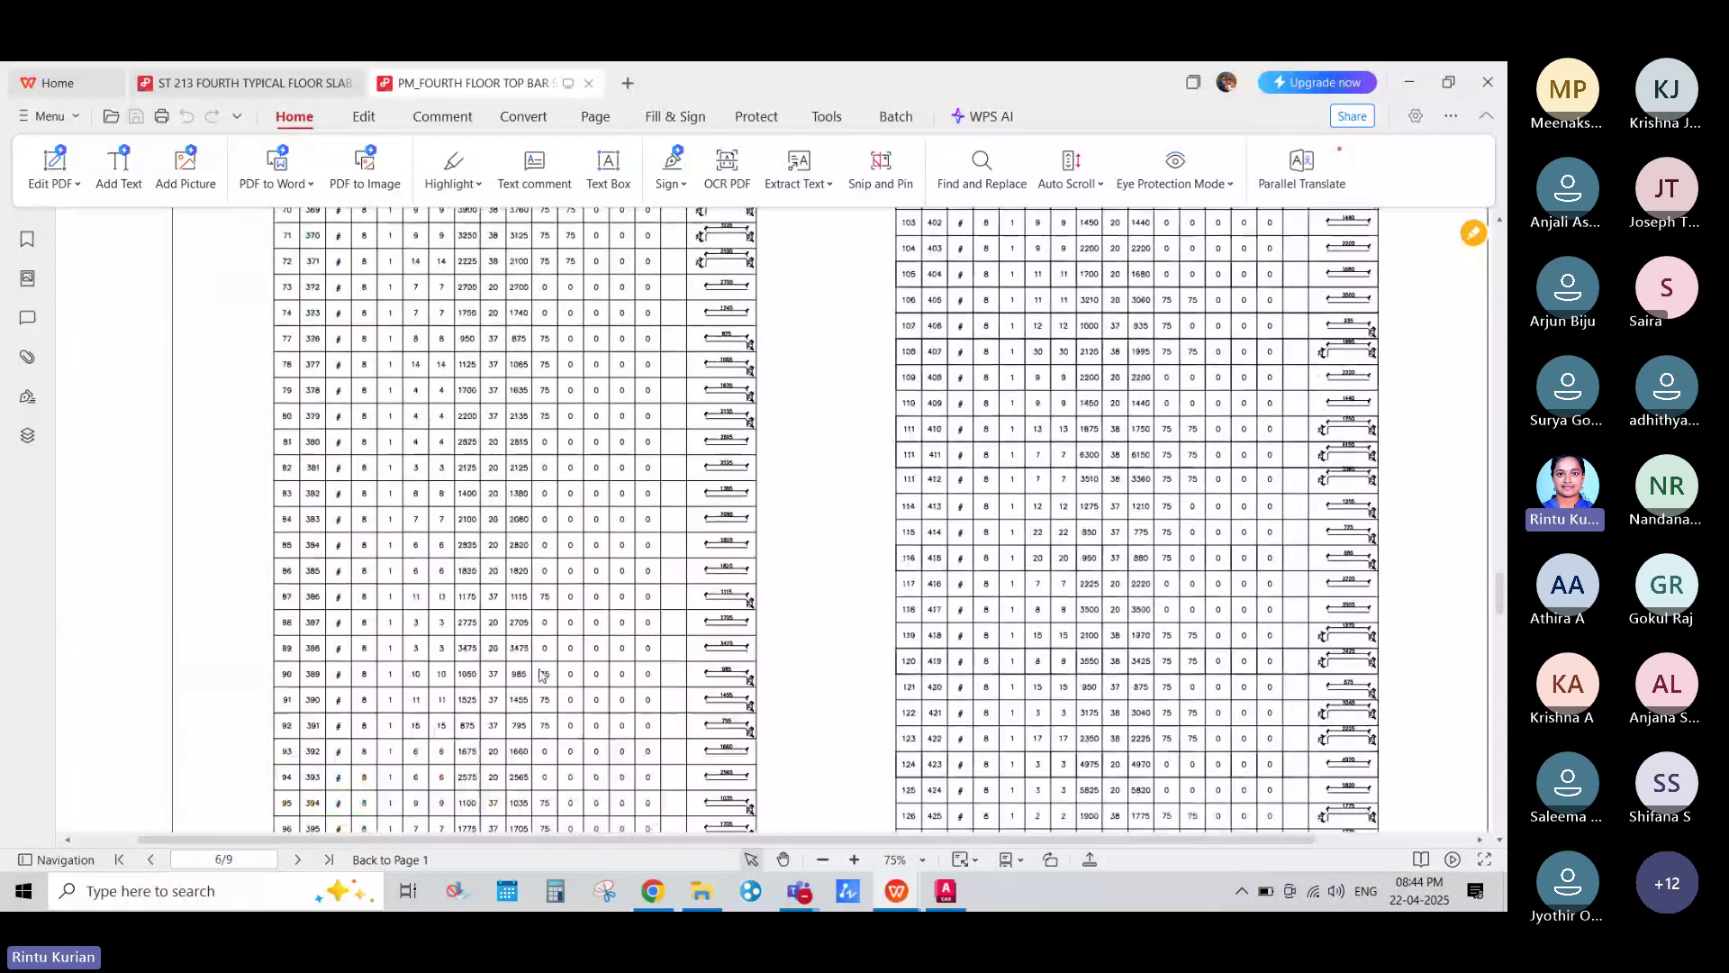
Step: Return through the bar bending schedule to the table on page 3 of the PDF that starts at bar mark 700
{"action": "scroll", "coordinate": [591, 631], "scroll_direction": "up", "scroll_amount": 10}
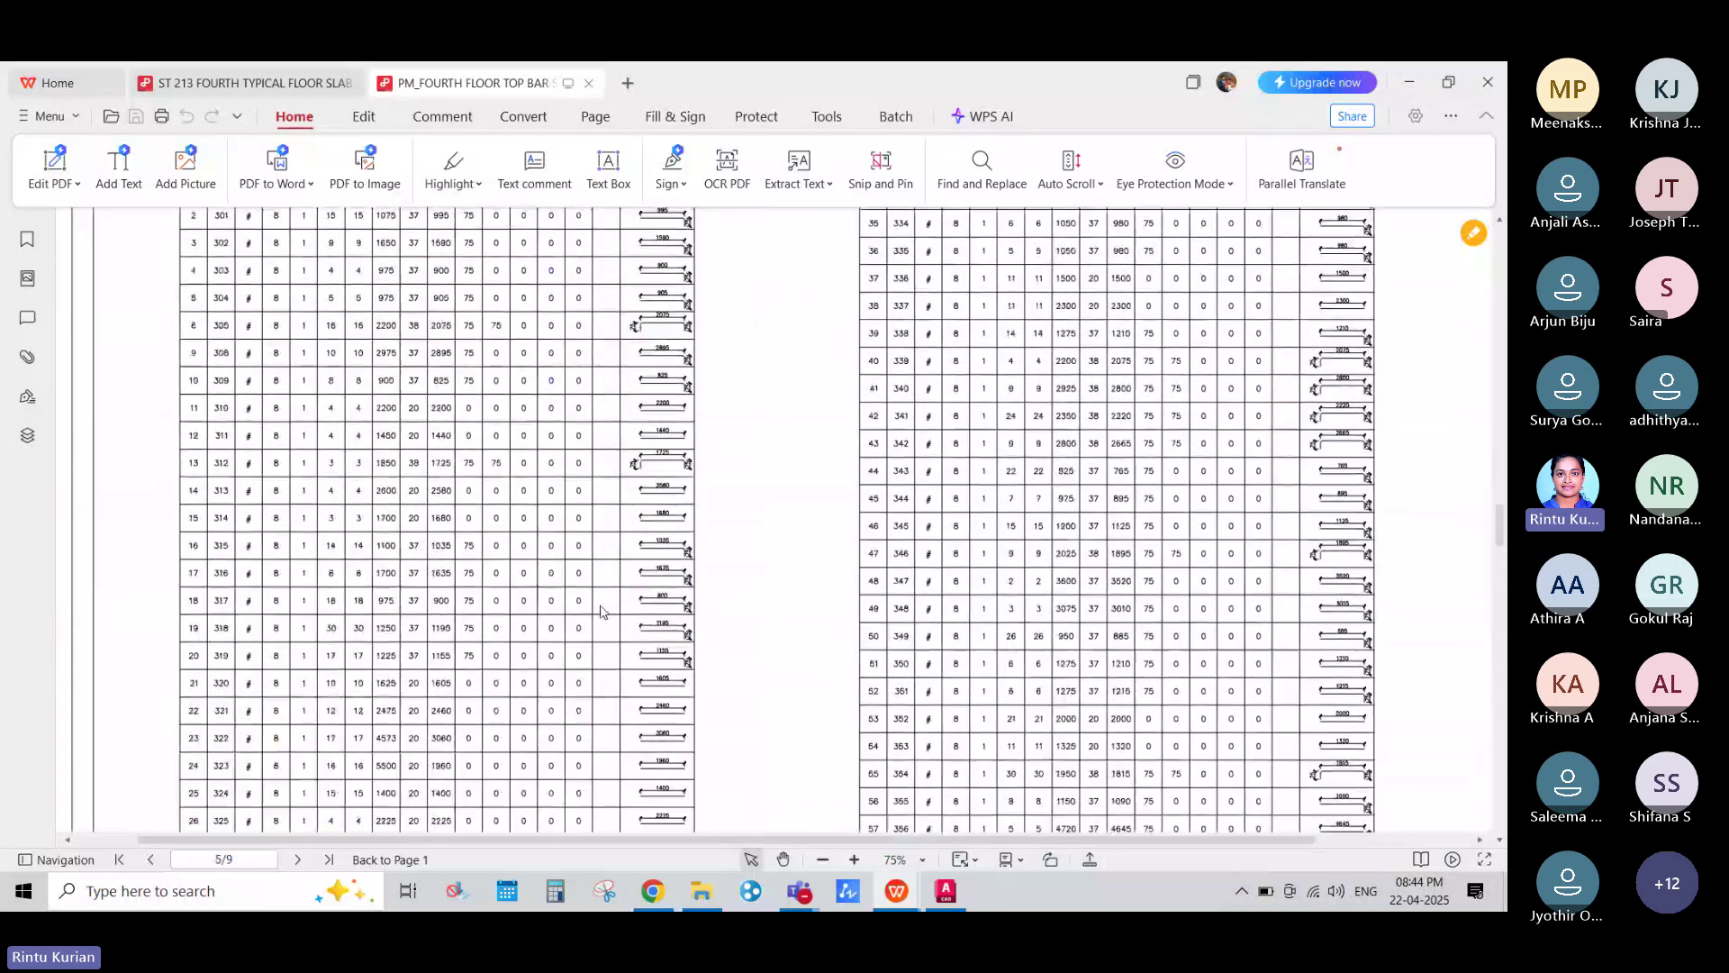
{"action": "scroll", "coordinate": [585, 621], "scroll_direction": "up", "scroll_amount": 3}
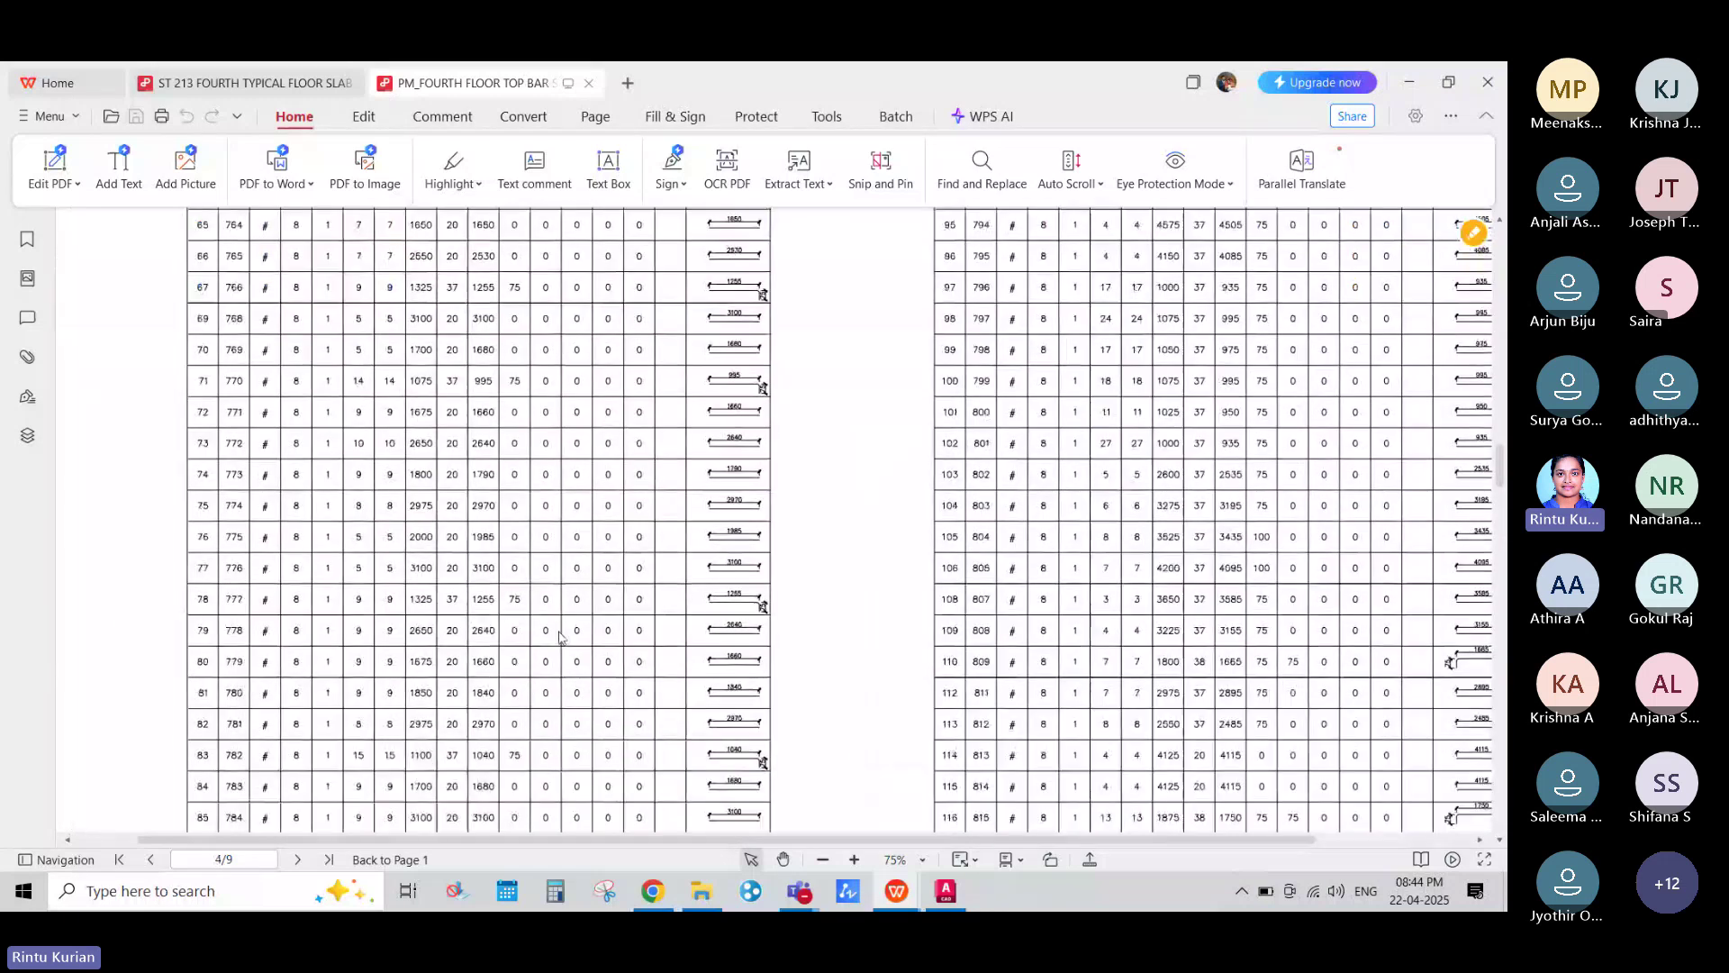
{"action": "scroll", "coordinate": [232, 387], "scroll_direction": "up", "scroll_amount": 10}
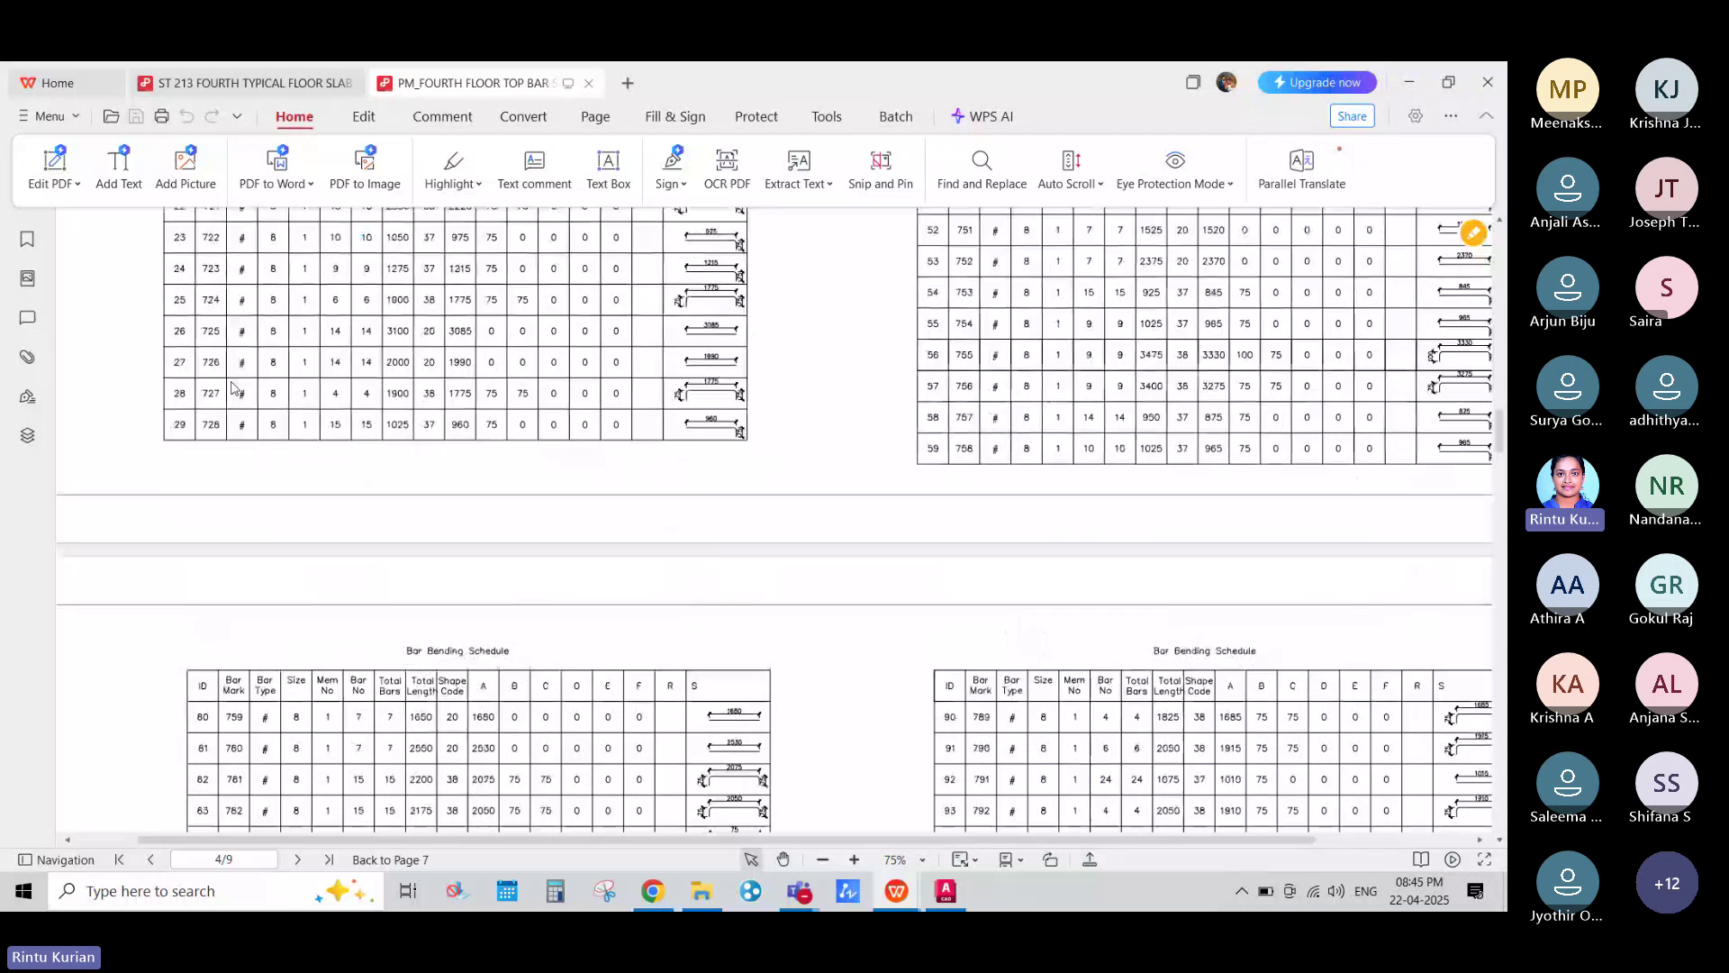
{"action": "scroll", "coordinate": [231, 387], "scroll_direction": "up", "scroll_amount": 5}
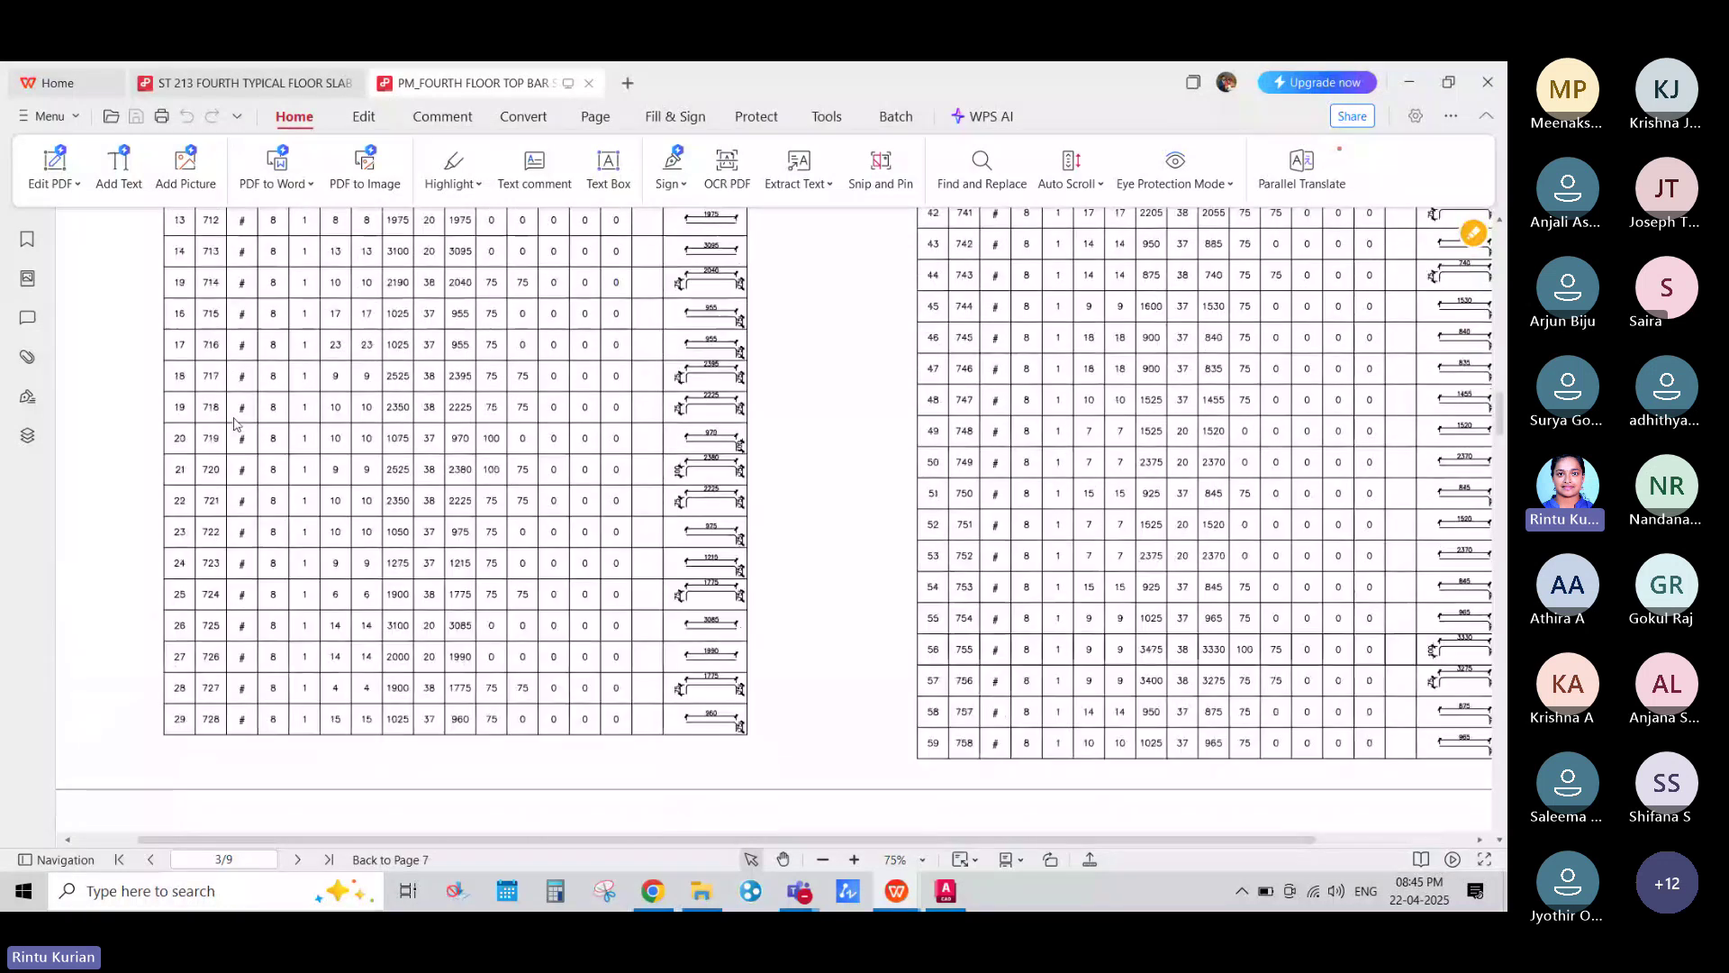
{"action": "scroll", "coordinate": [233, 423], "scroll_direction": "up", "scroll_amount": 4}
{"action": "scroll", "coordinate": [234, 430], "scroll_direction": "up", "scroll_amount": 4}
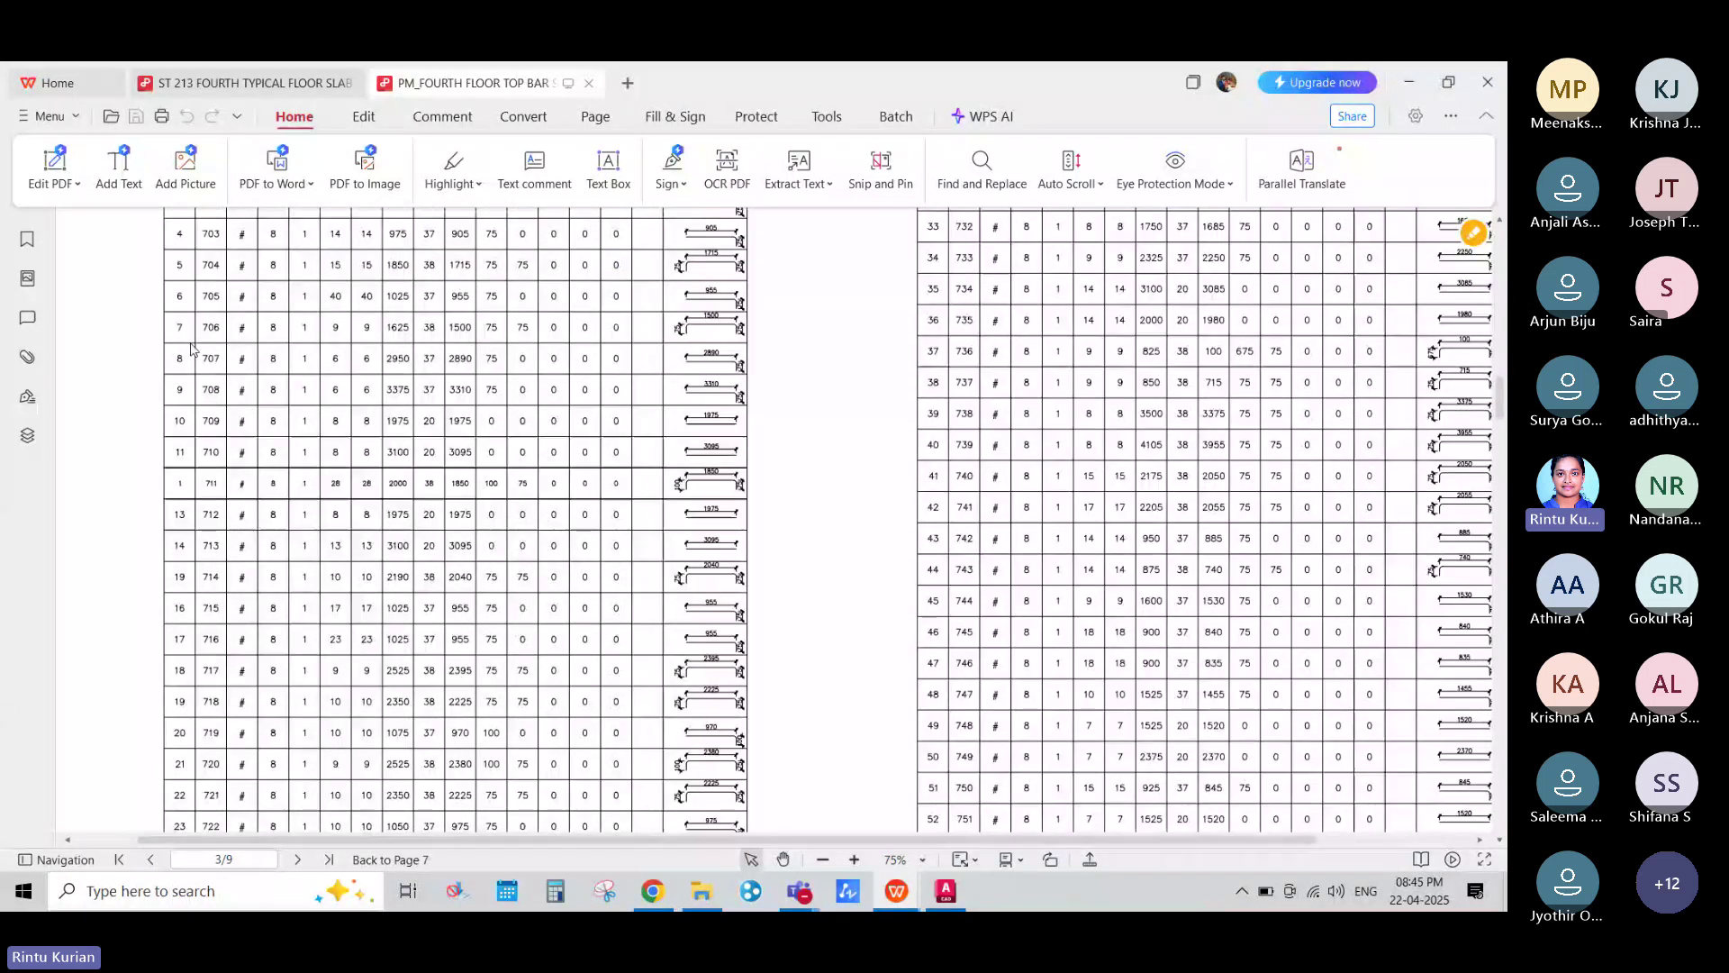
Step: Examine the dimension columns and bar shape sketches for bar marks 700 to 708, including their end bends
{"action": "scroll", "coordinate": [204, 306], "scroll_direction": "up", "scroll_amount": 3, "text": "ctrl"}
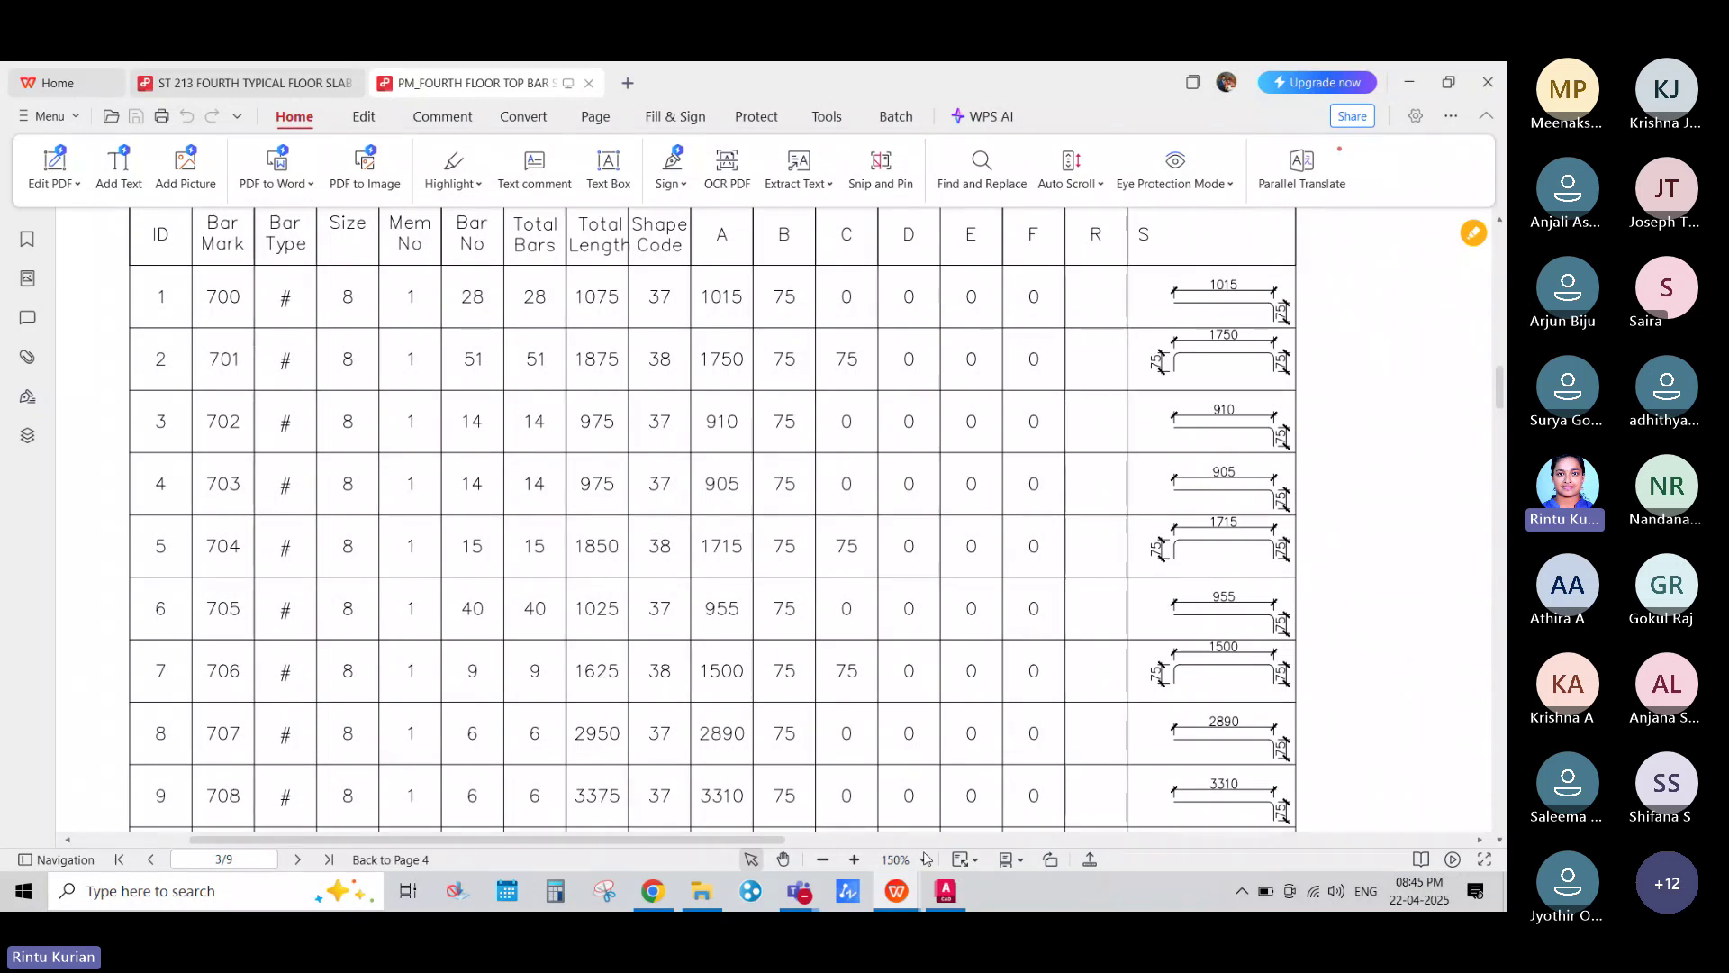
{"action": "left_click_drag", "start_coordinate": [787, 842], "coordinate": [840, 842]}
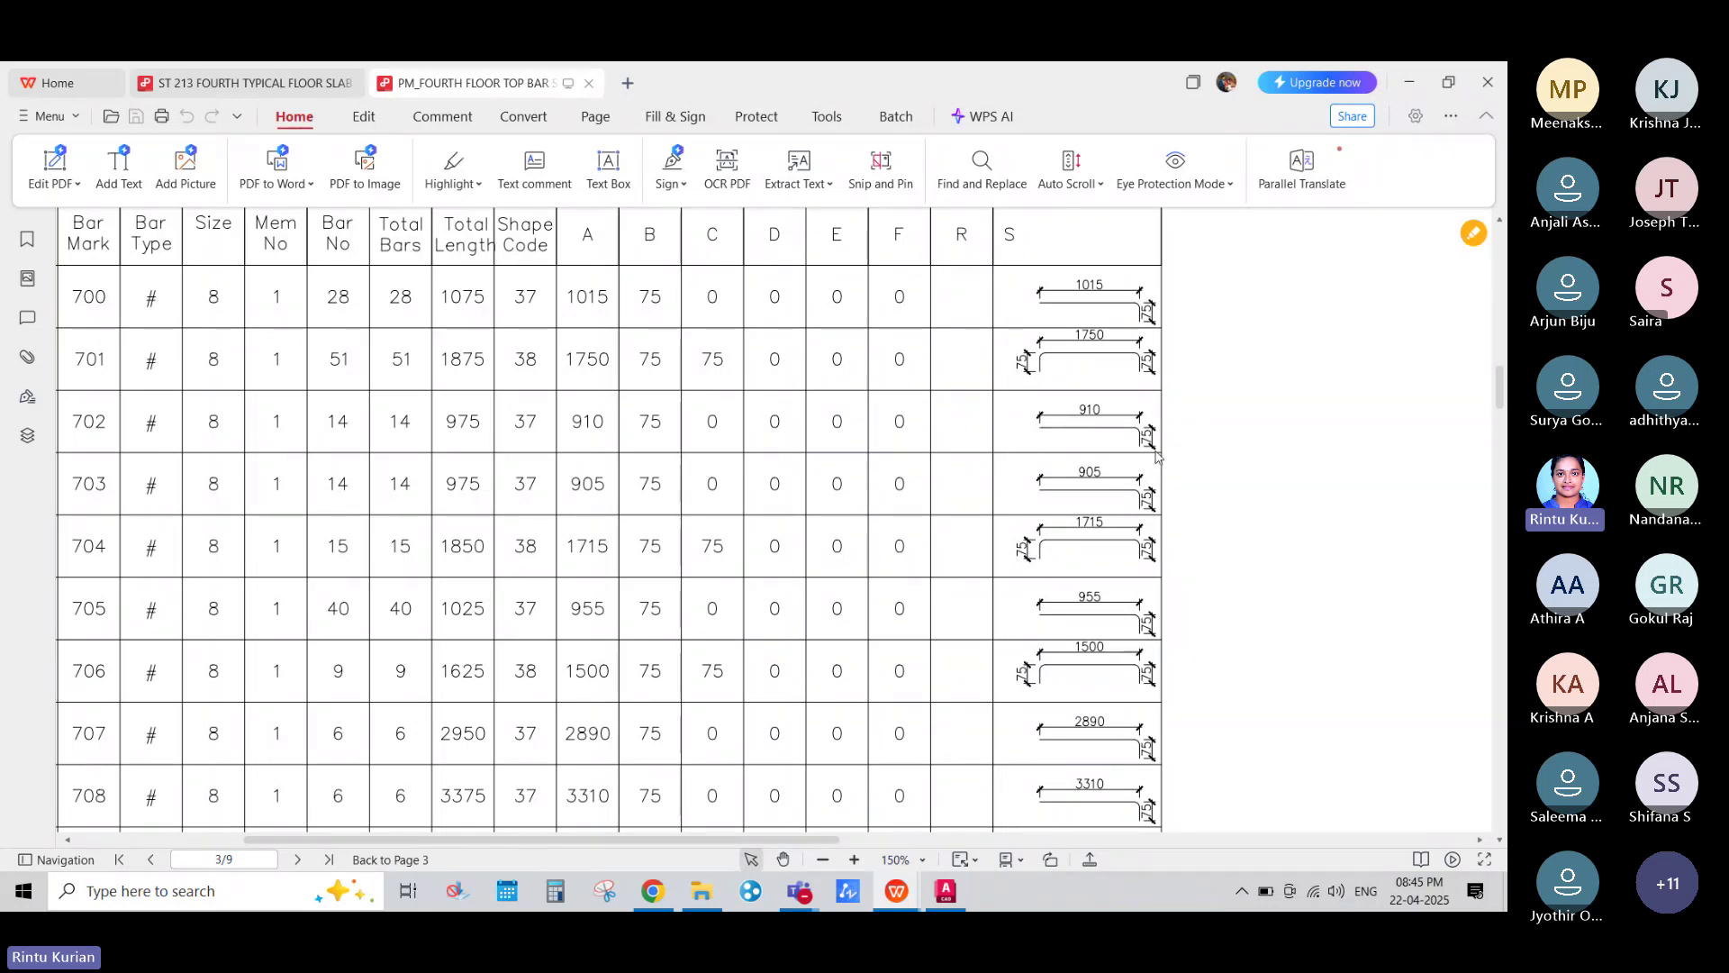
{"action": "scroll", "coordinate": [1156, 455], "scroll_direction": "up", "scroll_amount": 6, "text": "ctrl"}
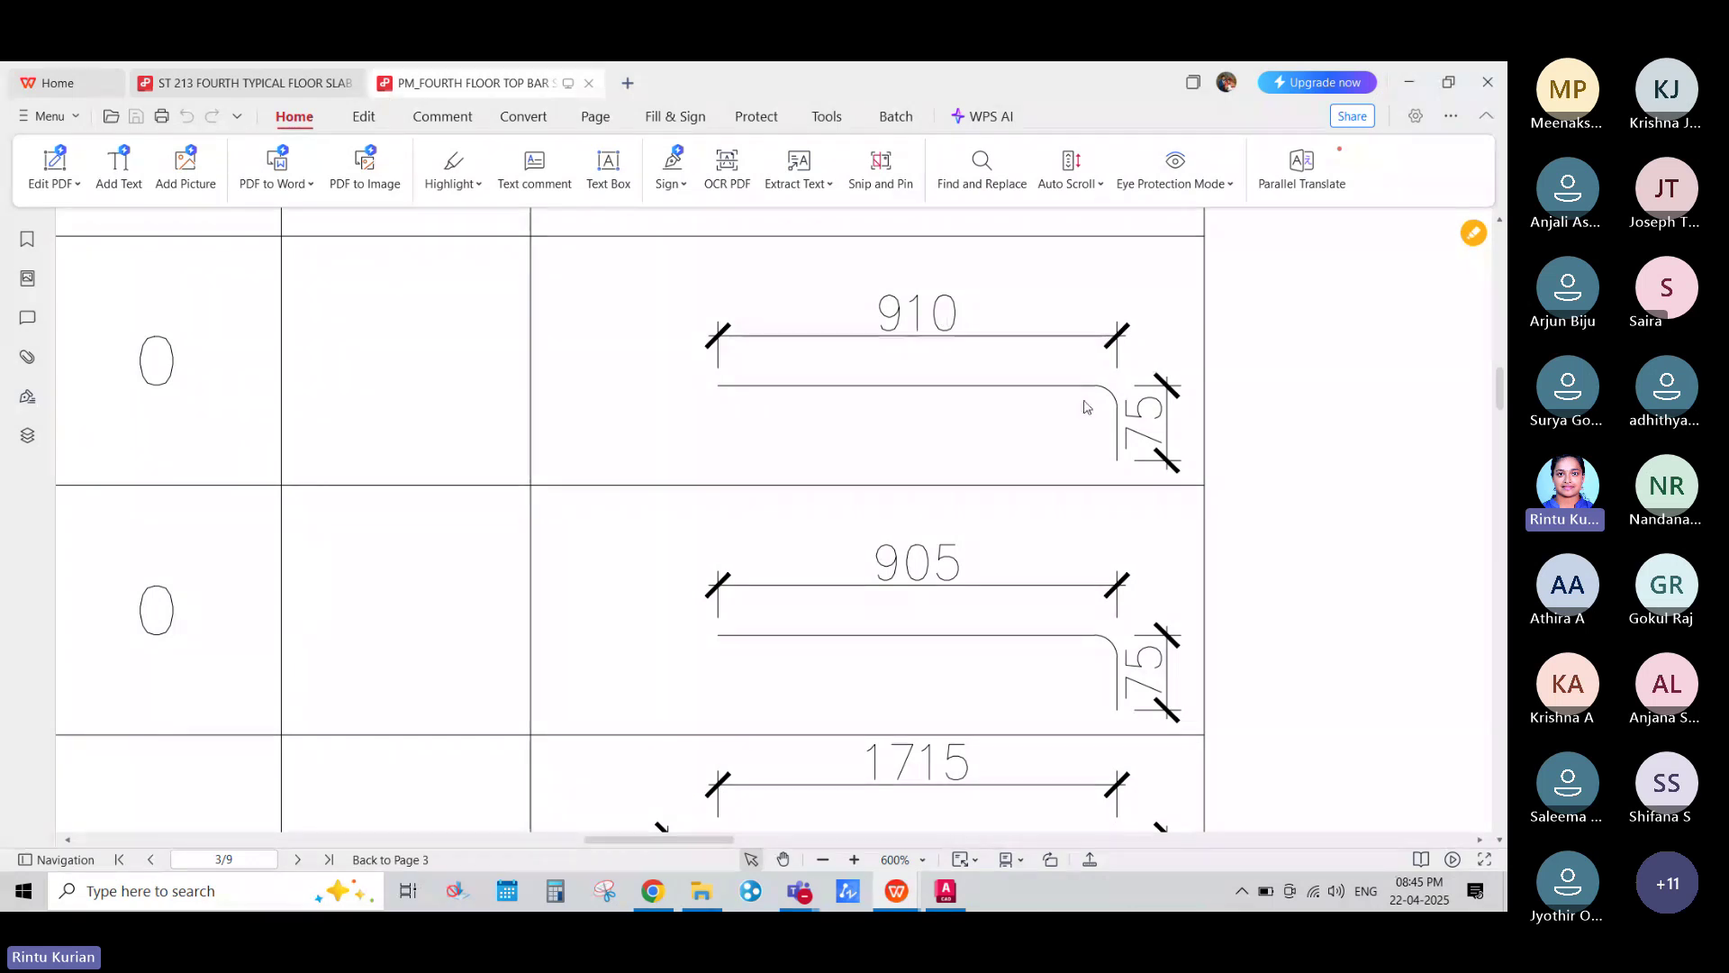
{"action": "scroll", "coordinate": [1084, 407], "scroll_direction": "down", "scroll_amount": 5, "text": "ctrl"}
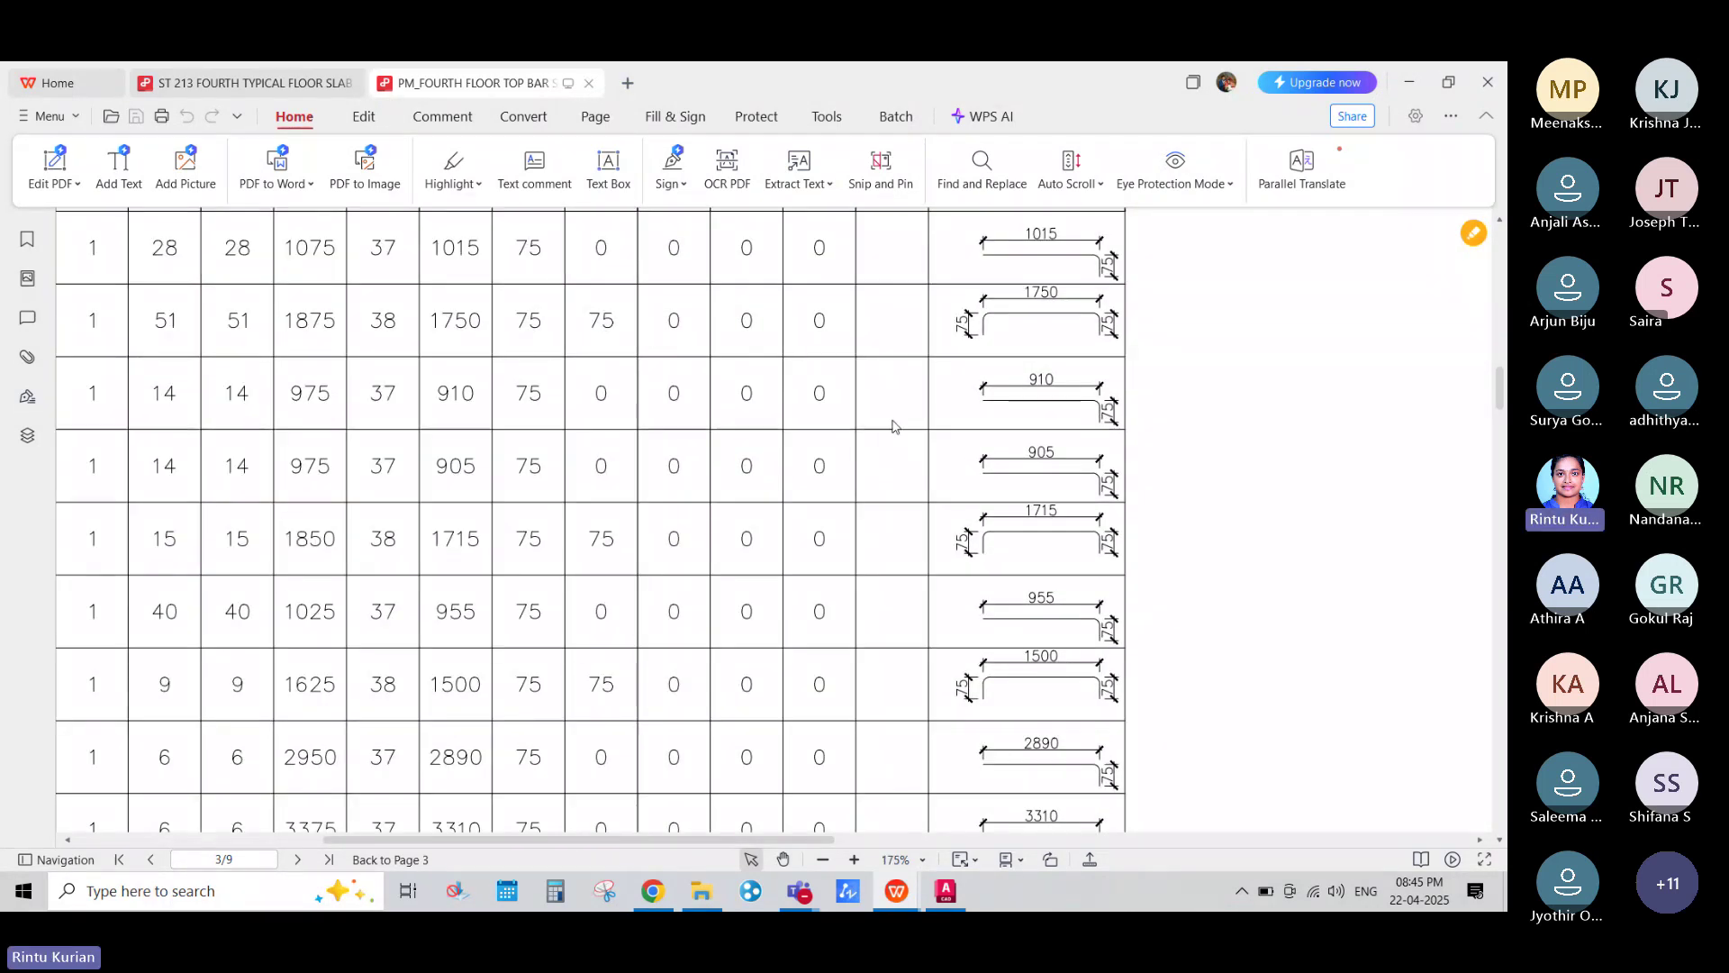
{"action": "scroll", "coordinate": [1031, 484], "scroll_direction": "down", "scroll_amount": 2, "text": "ctrl"}
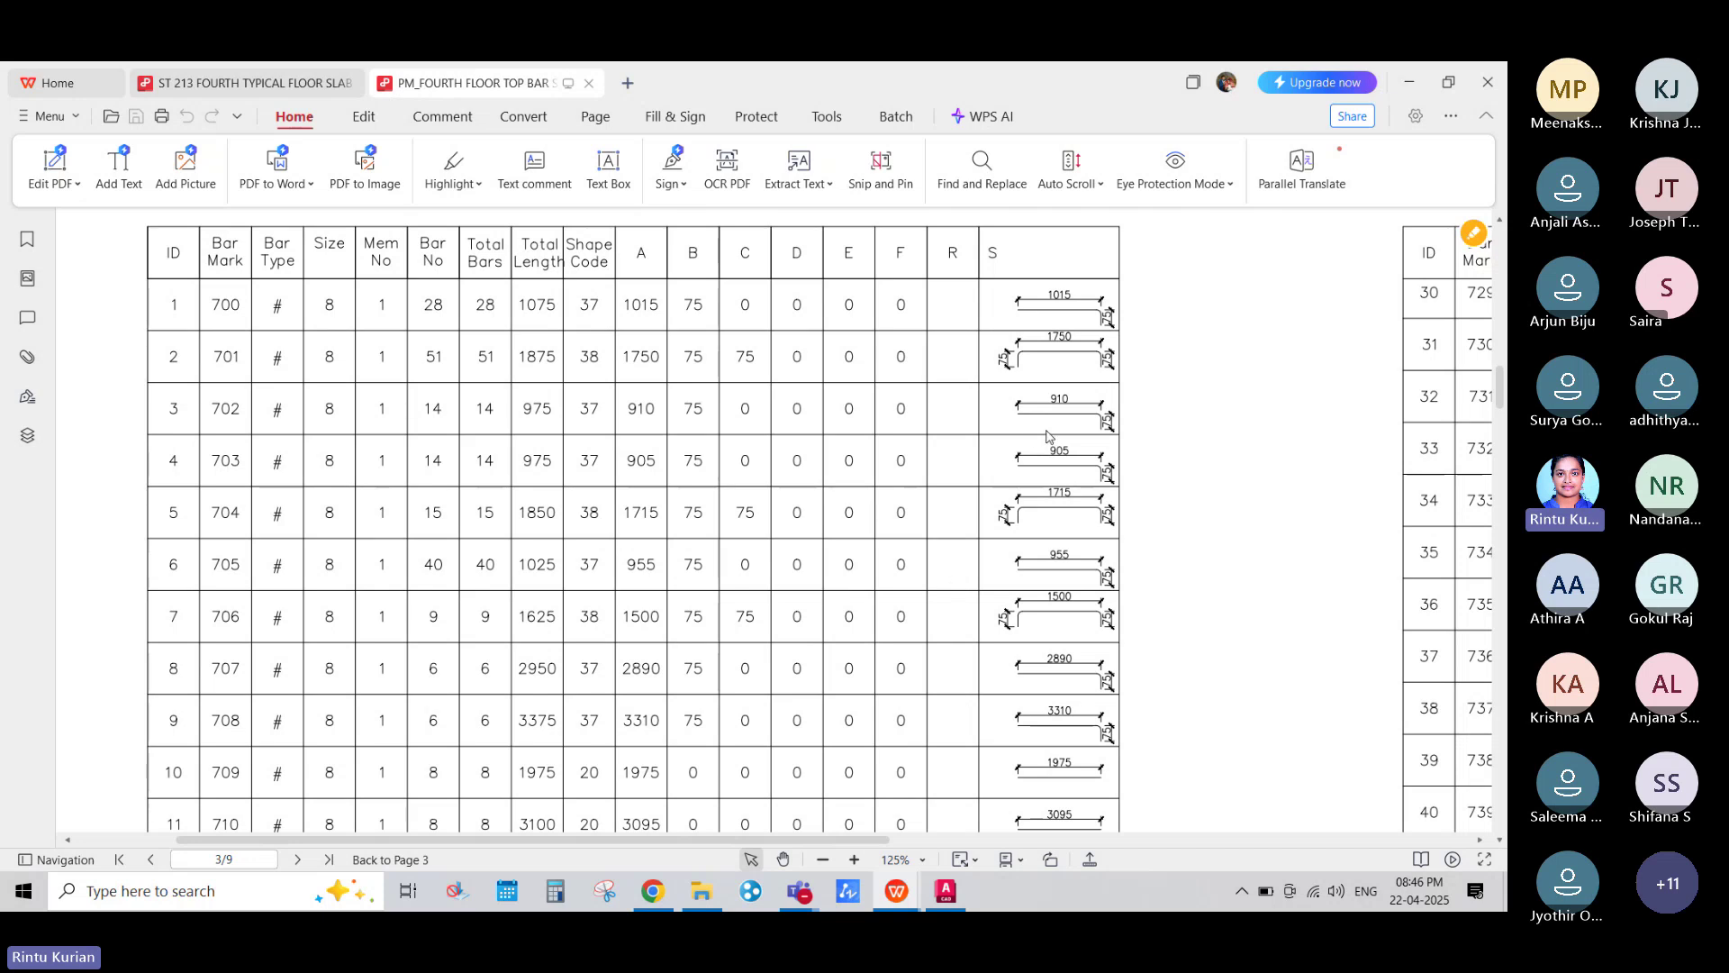
{"action": "scroll", "coordinate": [1035, 427], "scroll_direction": "up", "scroll_amount": 1, "text": "ctrl"}
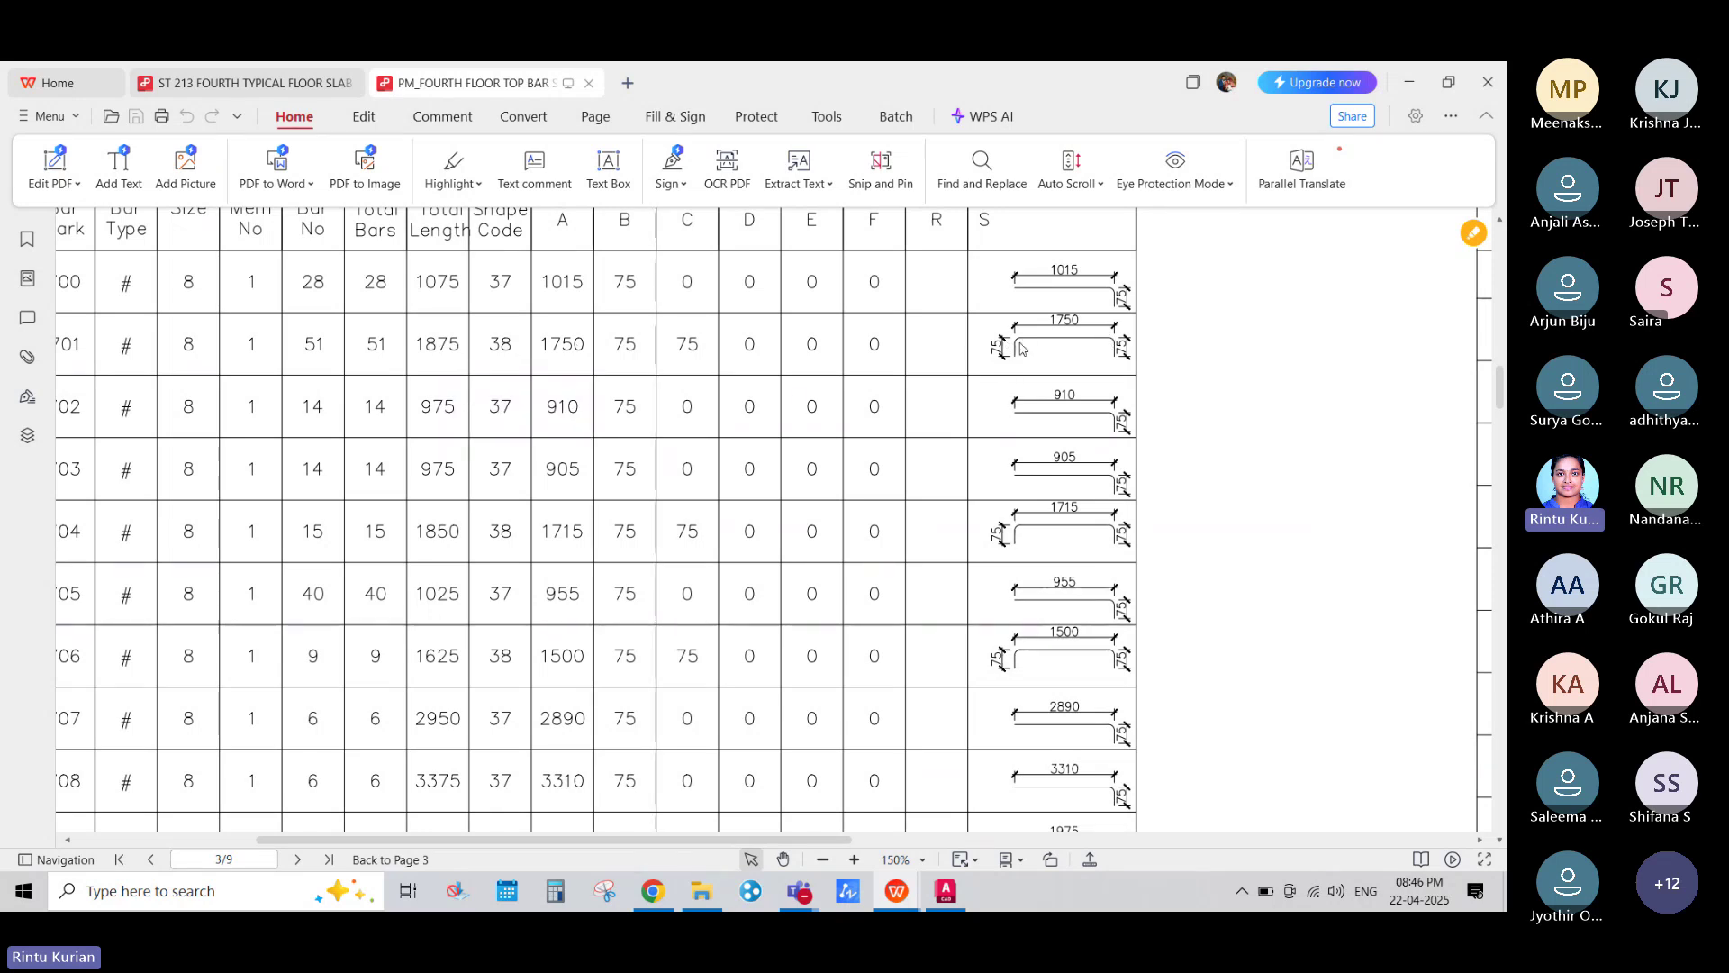
Step: Open is-2502-1963.pdf from the recent files and look over Table II, Hook and Bend Allowances
{"action": "left_click", "coordinate": [40, 79]}
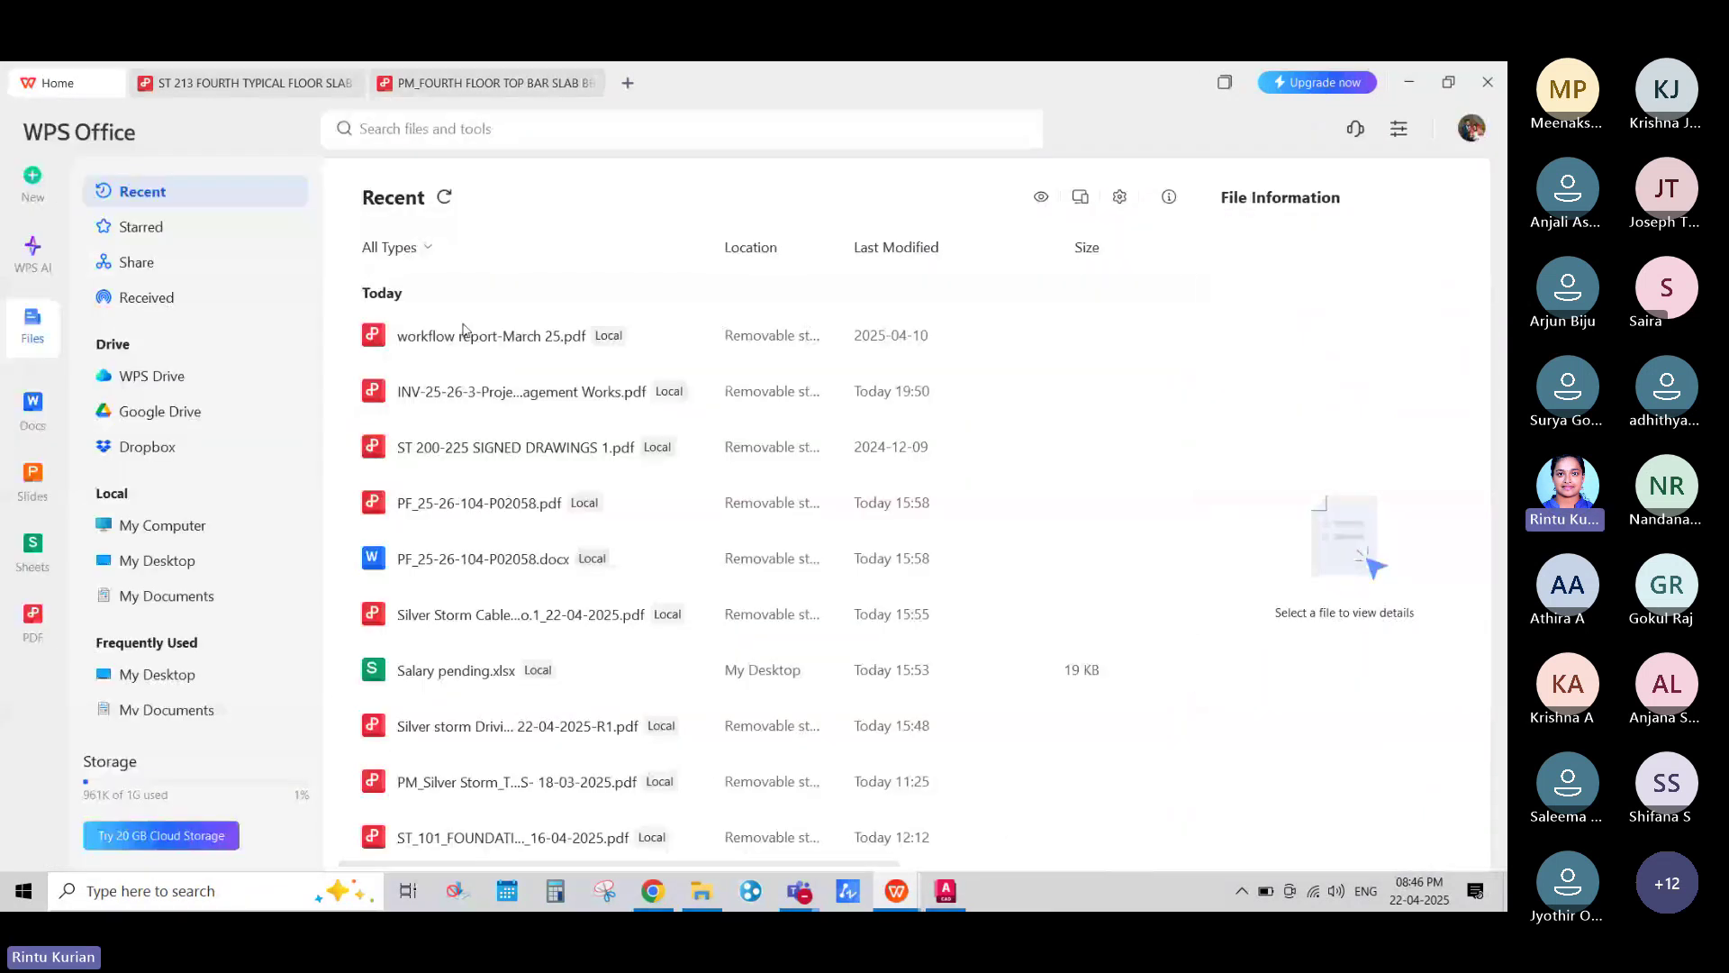
{"action": "scroll", "coordinate": [495, 747], "scroll_direction": "down", "scroll_amount": 3}
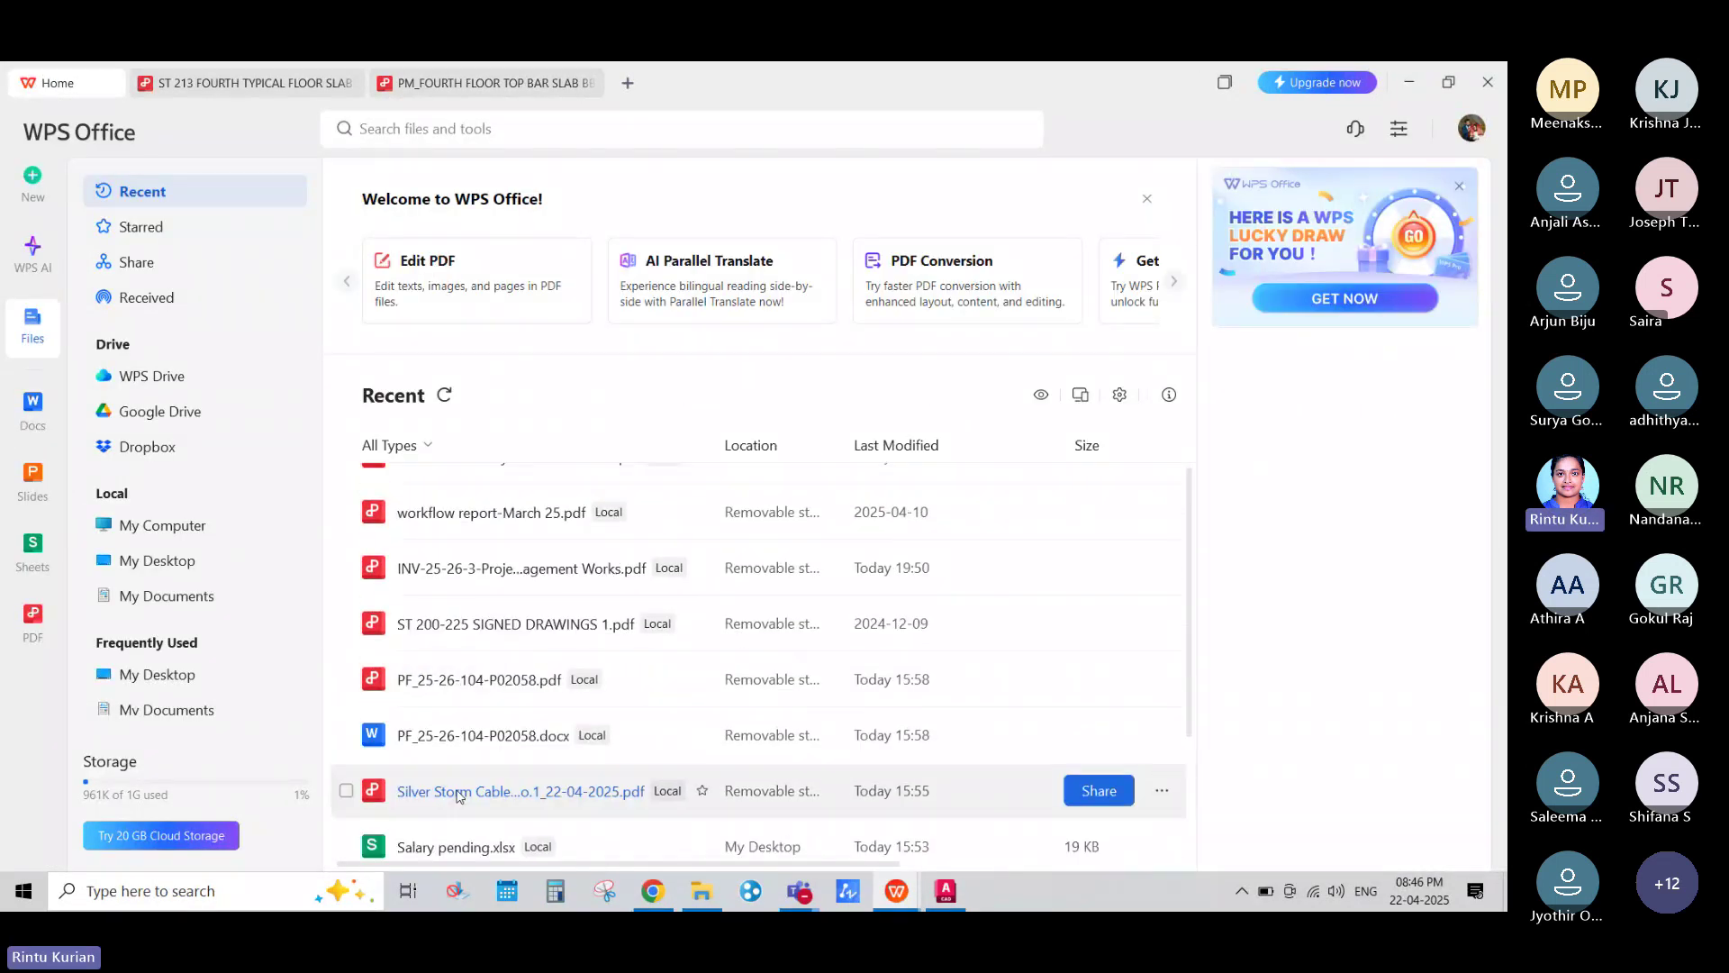
{"action": "scroll", "coordinate": [478, 789], "scroll_direction": "down", "scroll_amount": 2}
{"action": "scroll", "coordinate": [478, 788], "scroll_direction": "down", "scroll_amount": 10}
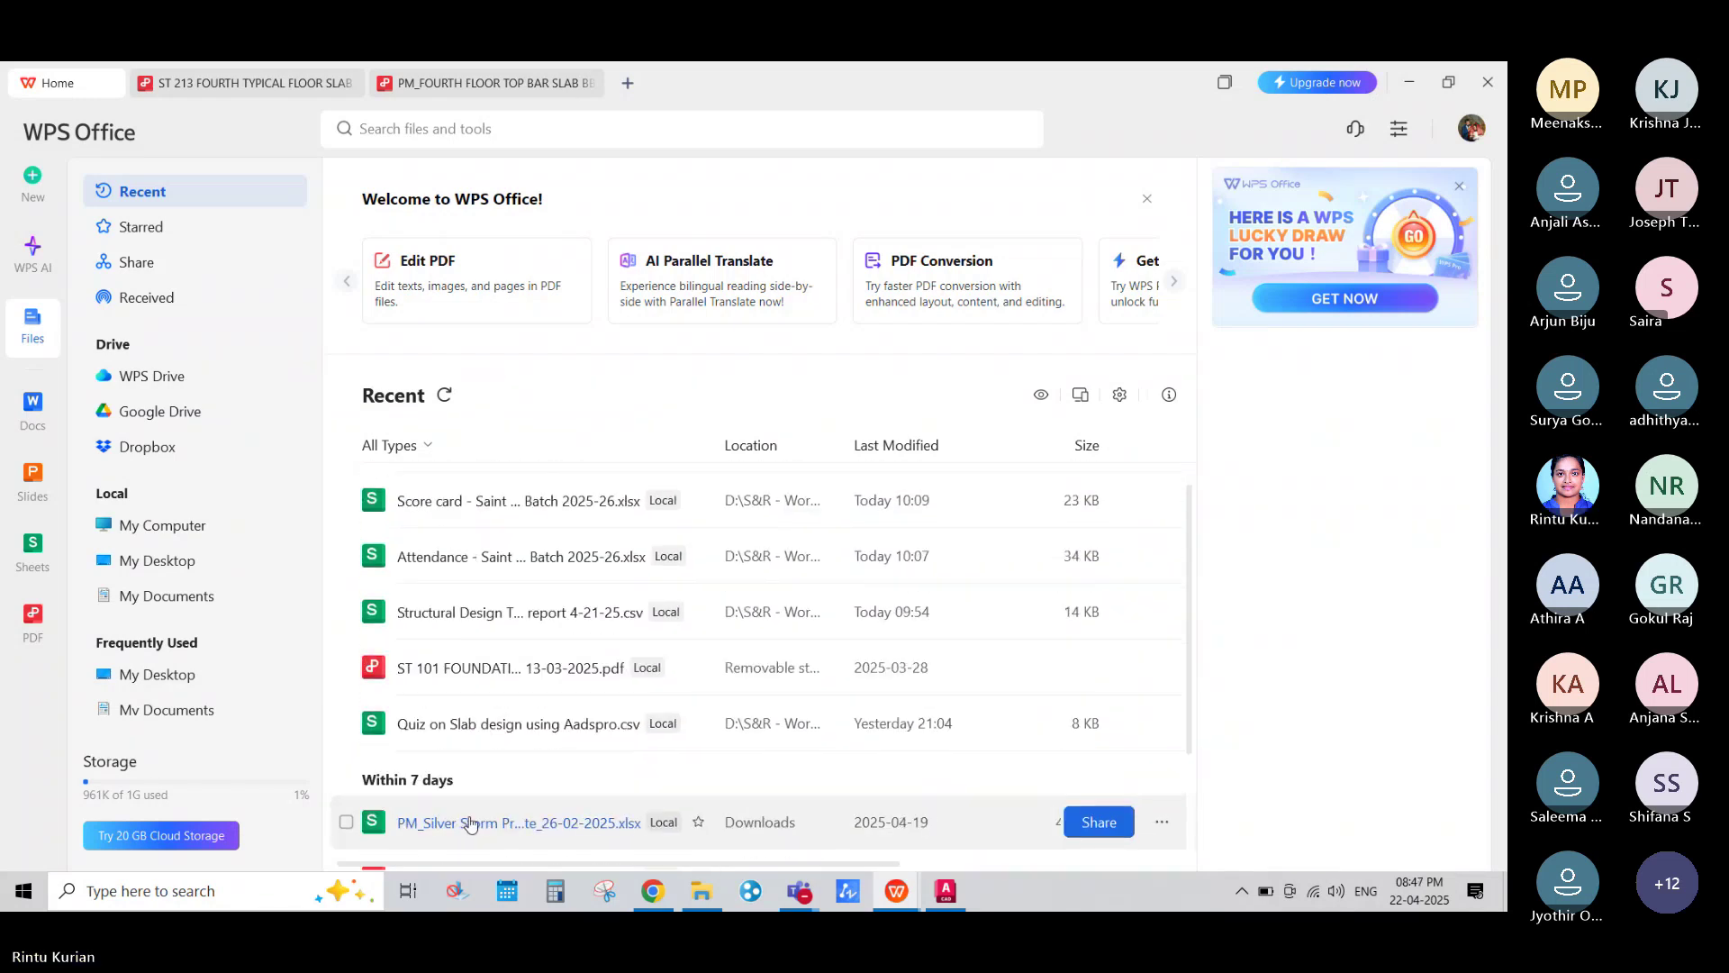
{"action": "scroll", "coordinate": [473, 784], "scroll_direction": "down", "scroll_amount": 7}
{"action": "scroll", "coordinate": [479, 730], "scroll_direction": "down", "scroll_amount": 3}
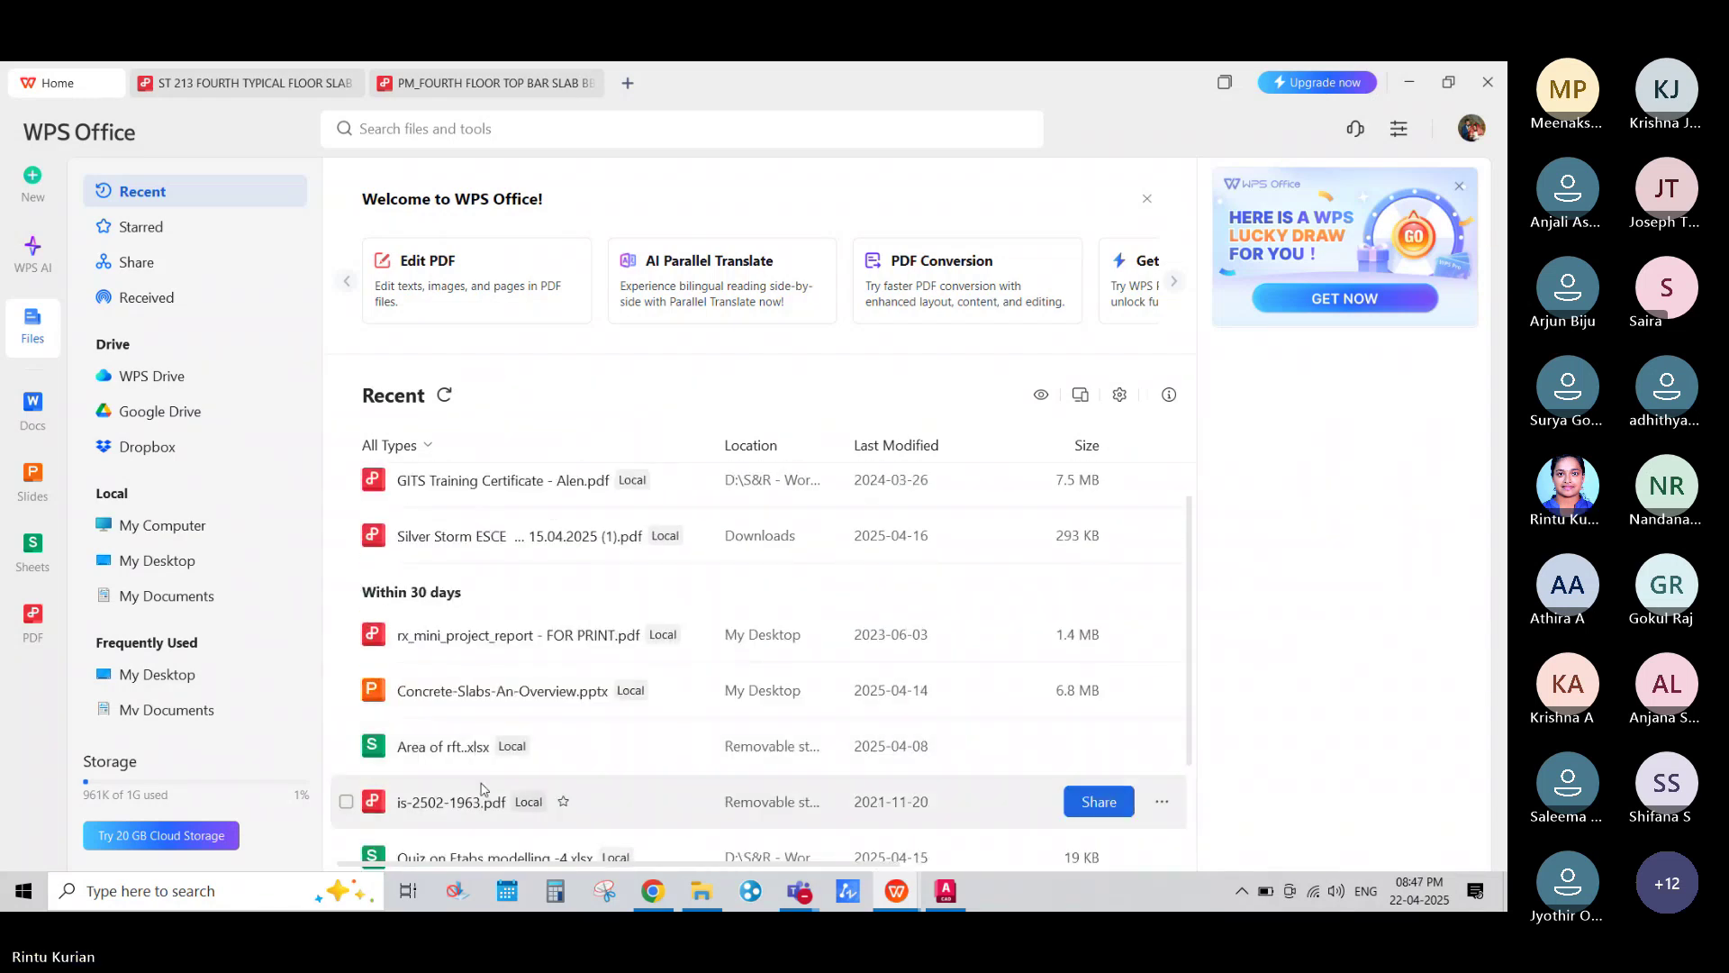
{"action": "left_click", "coordinate": [471, 801]}
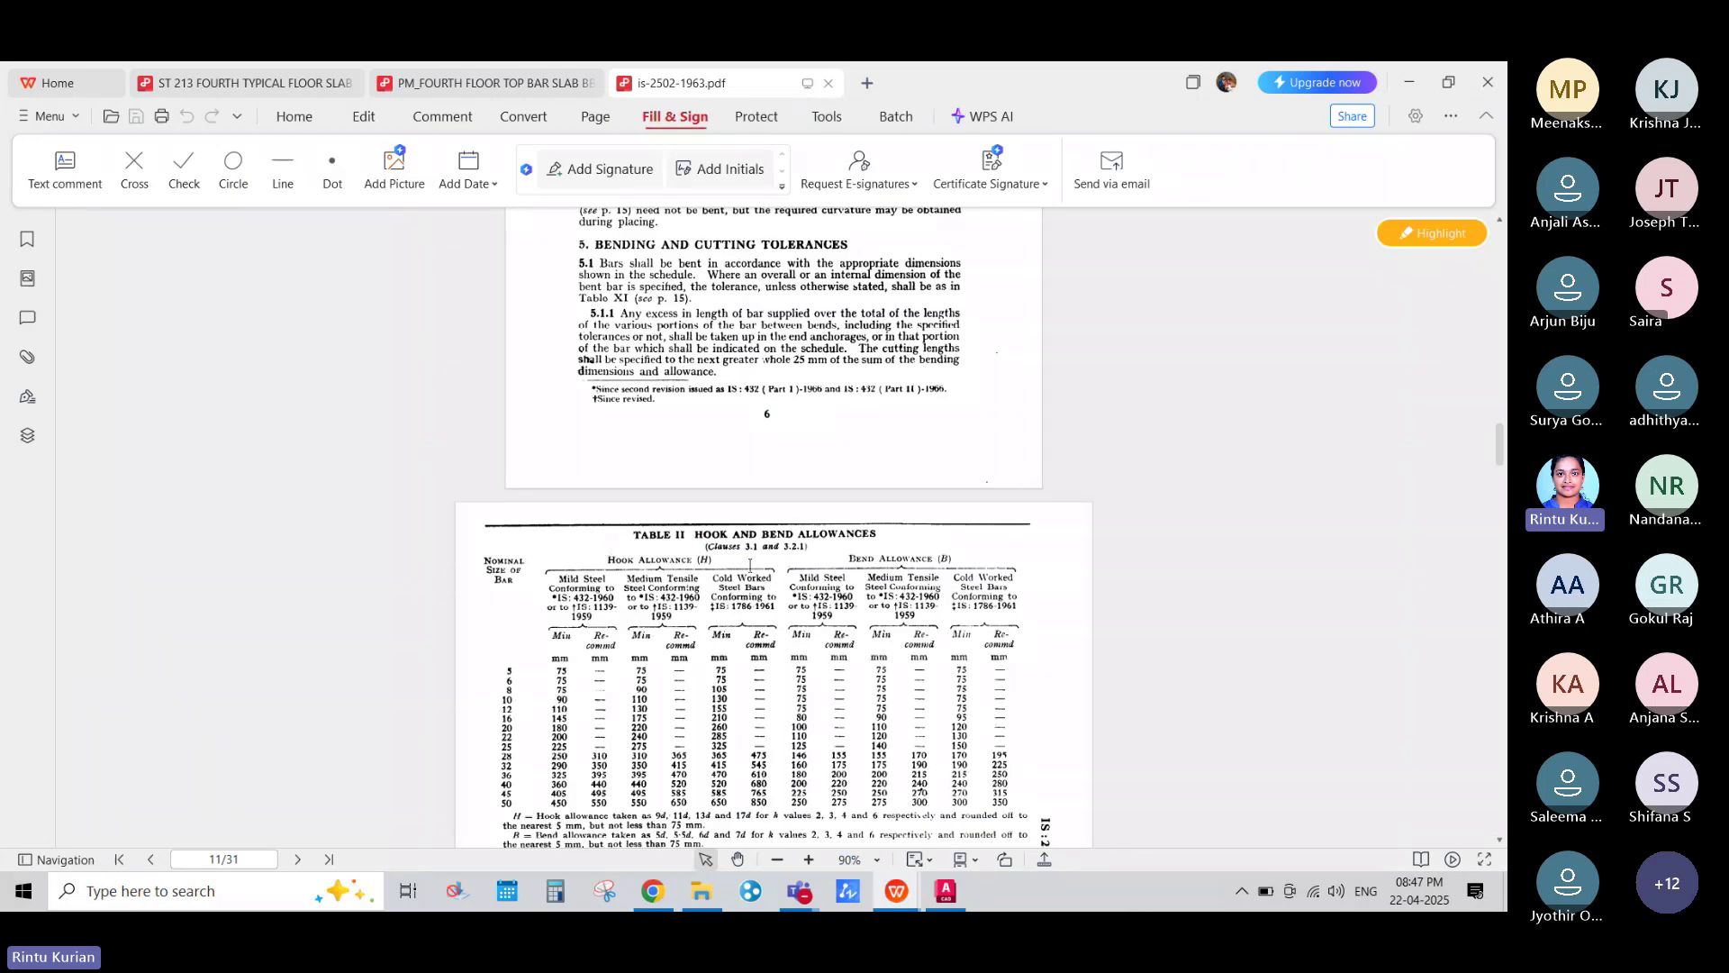
{"action": "scroll", "coordinate": [866, 630], "scroll_direction": "down", "scroll_amount": 5}
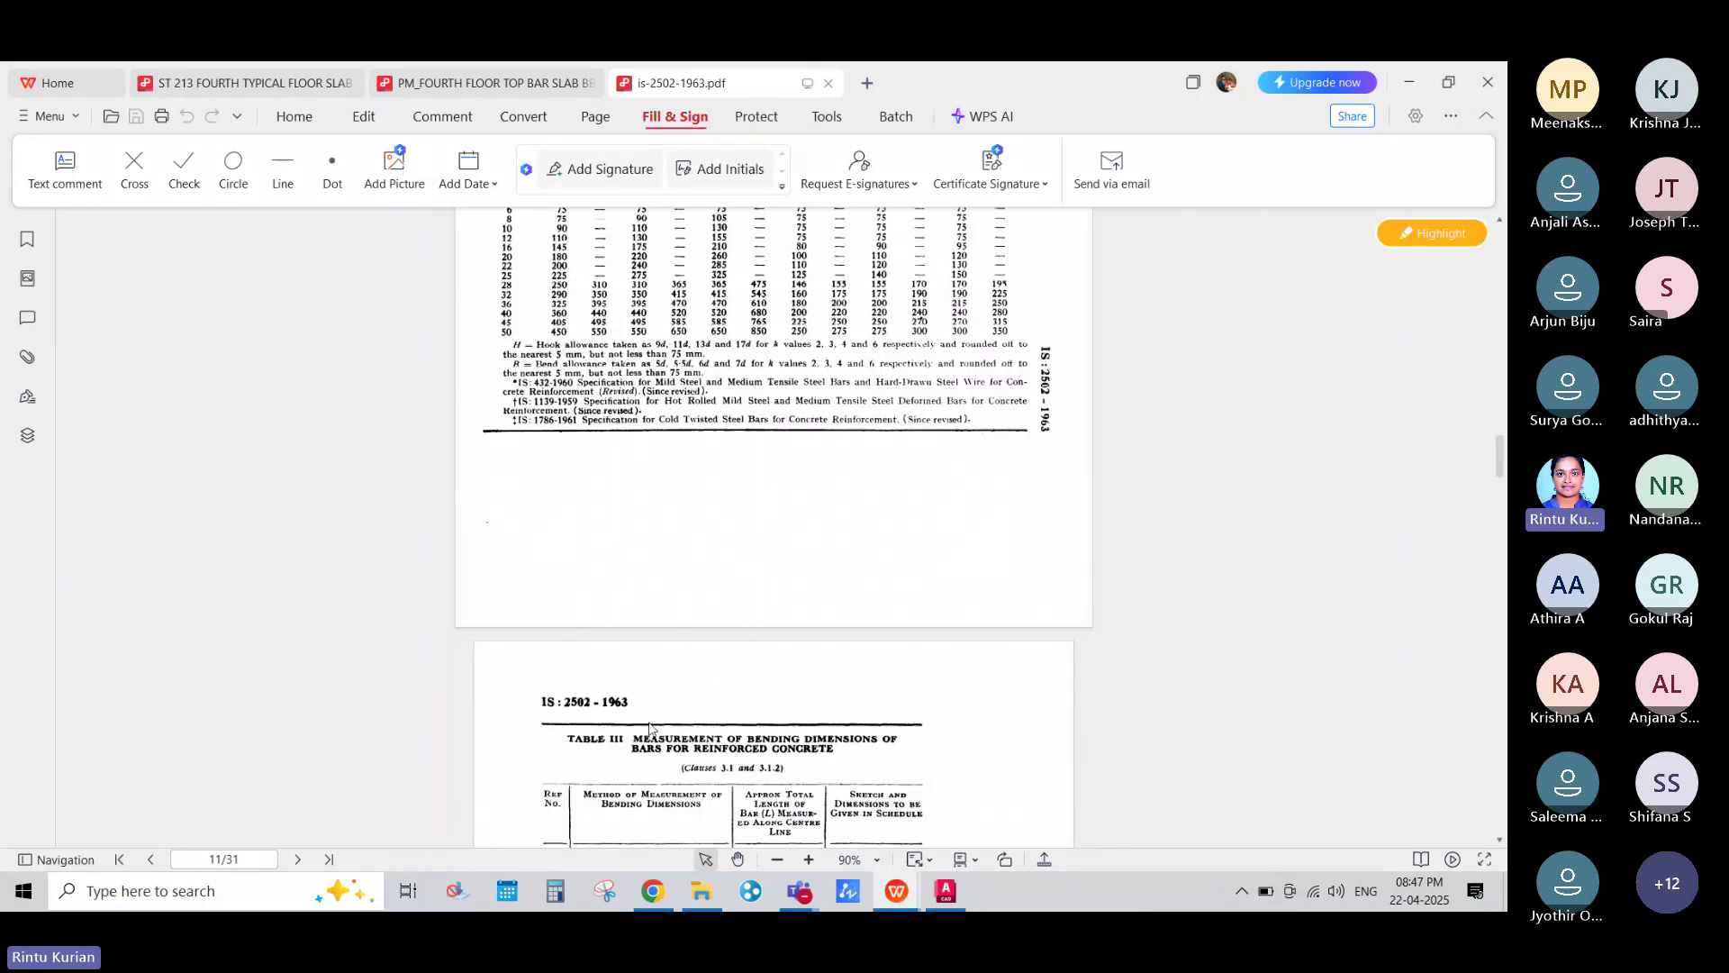
{"action": "scroll", "coordinate": [682, 705], "scroll_direction": "up", "scroll_amount": 2}
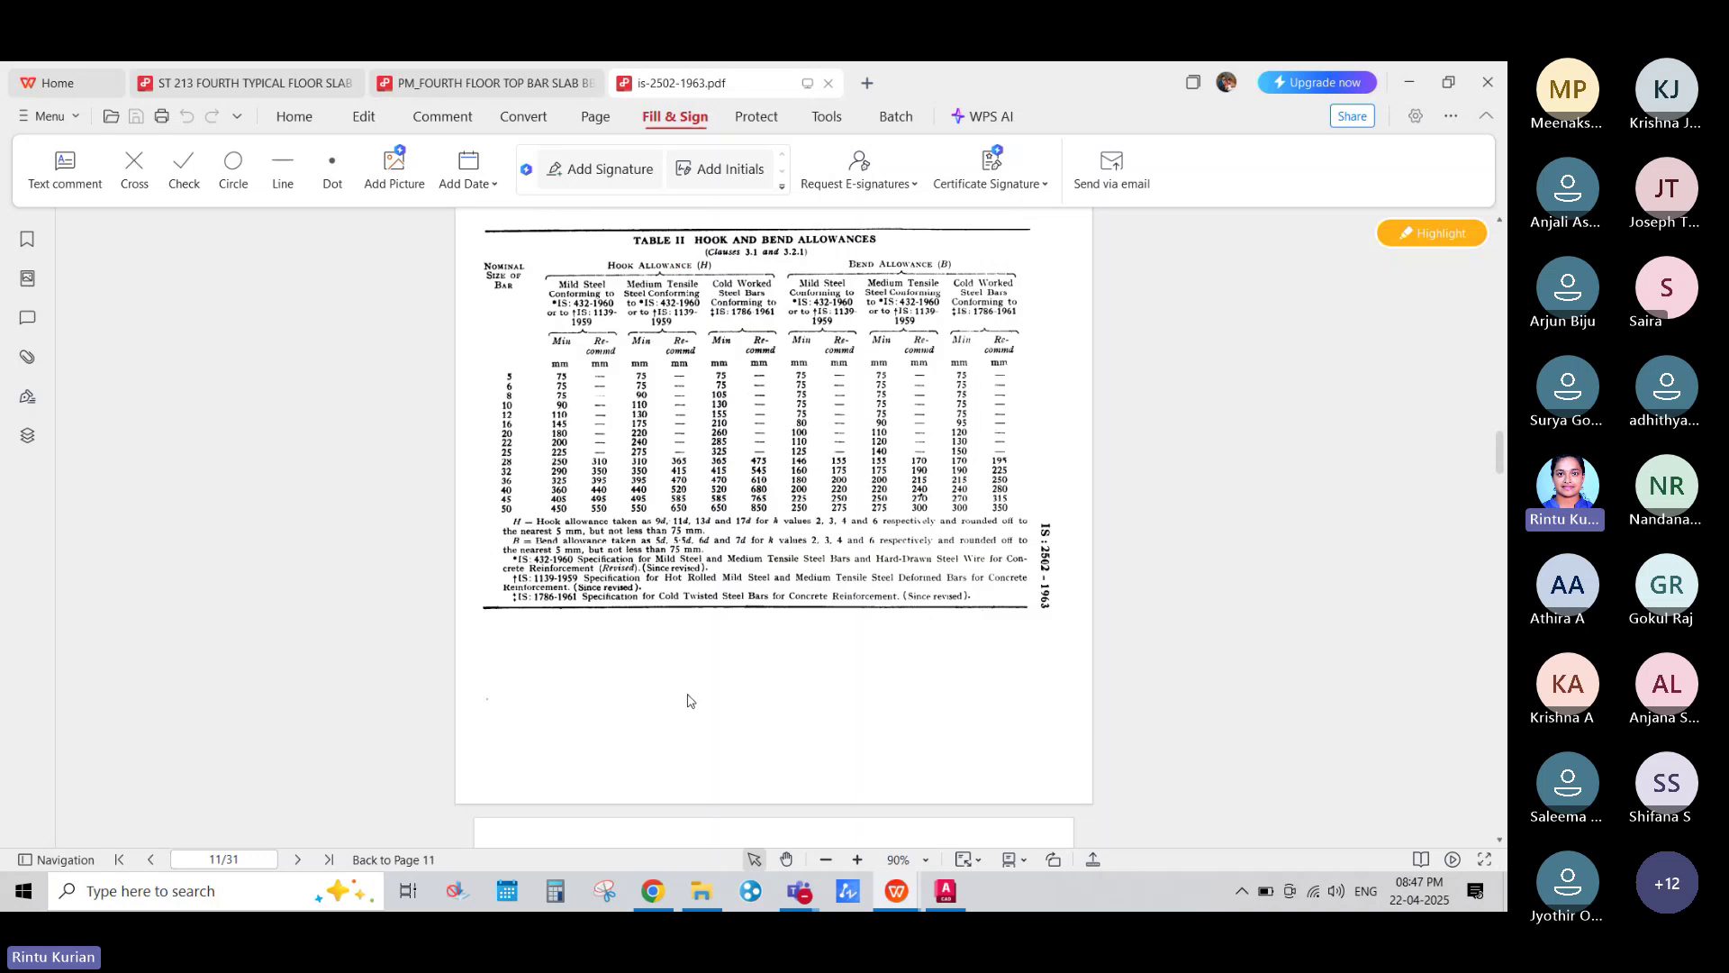
Step: Go to the start of the standard and read its cover and title pages for the code's number and title
{"action": "key", "text": "Home"}
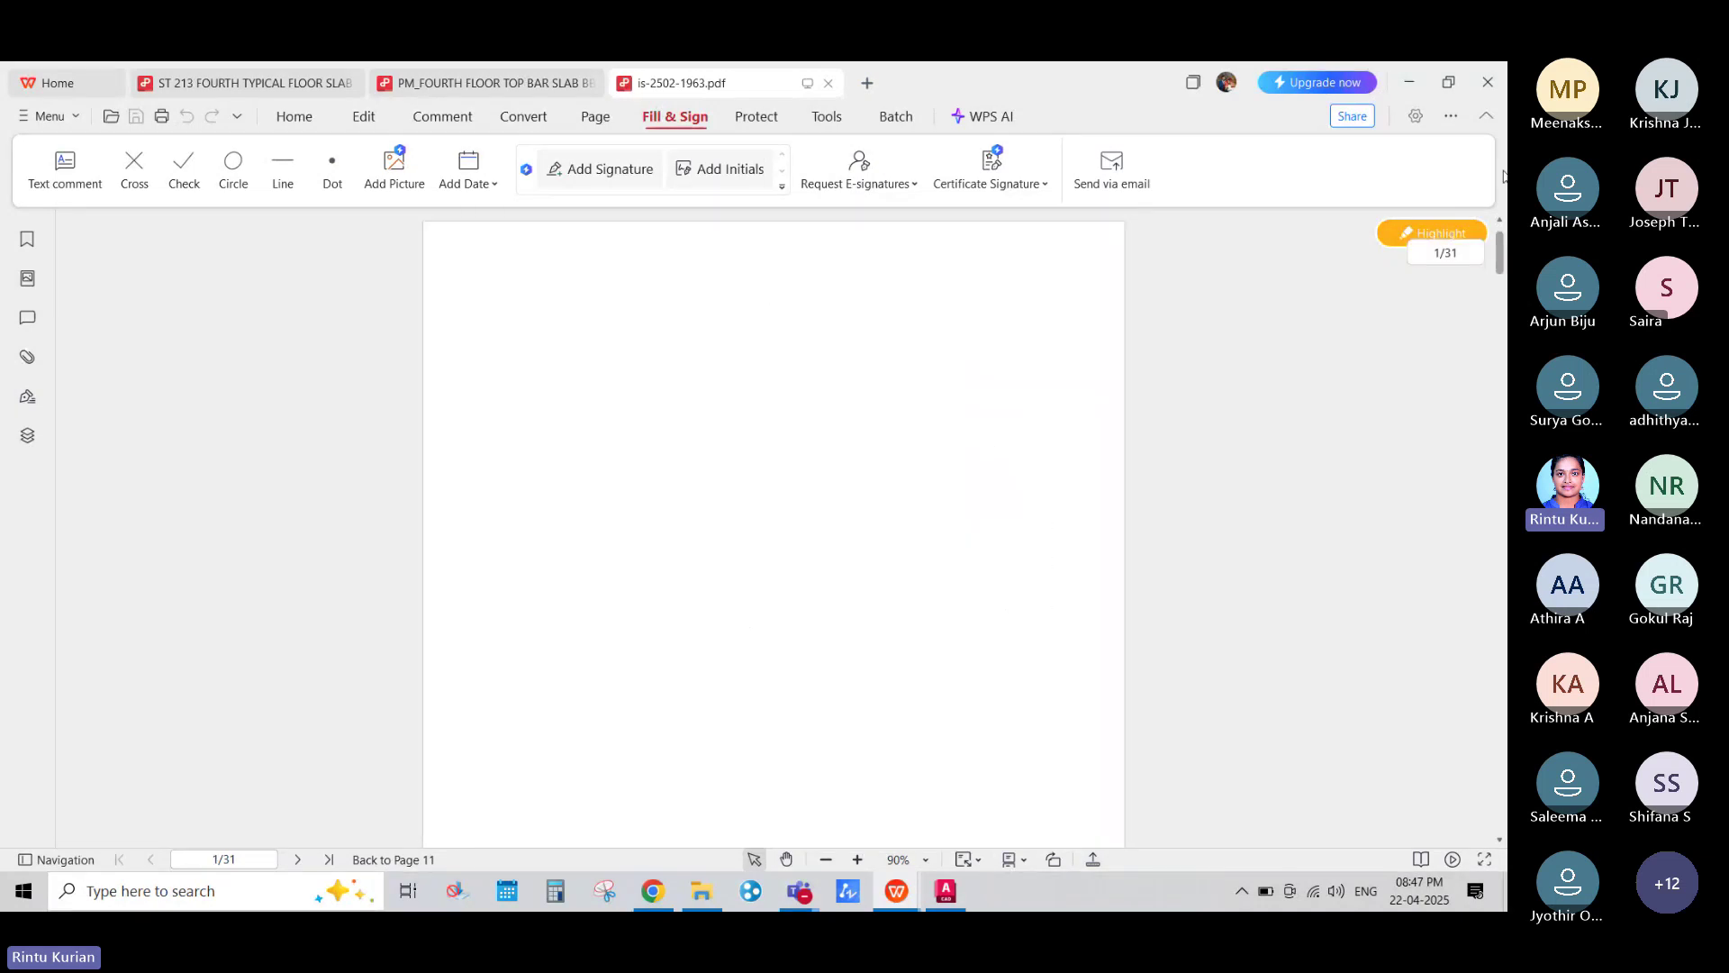
{"action": "scroll", "coordinate": [1045, 479], "scroll_direction": "down", "scroll_amount": 3}
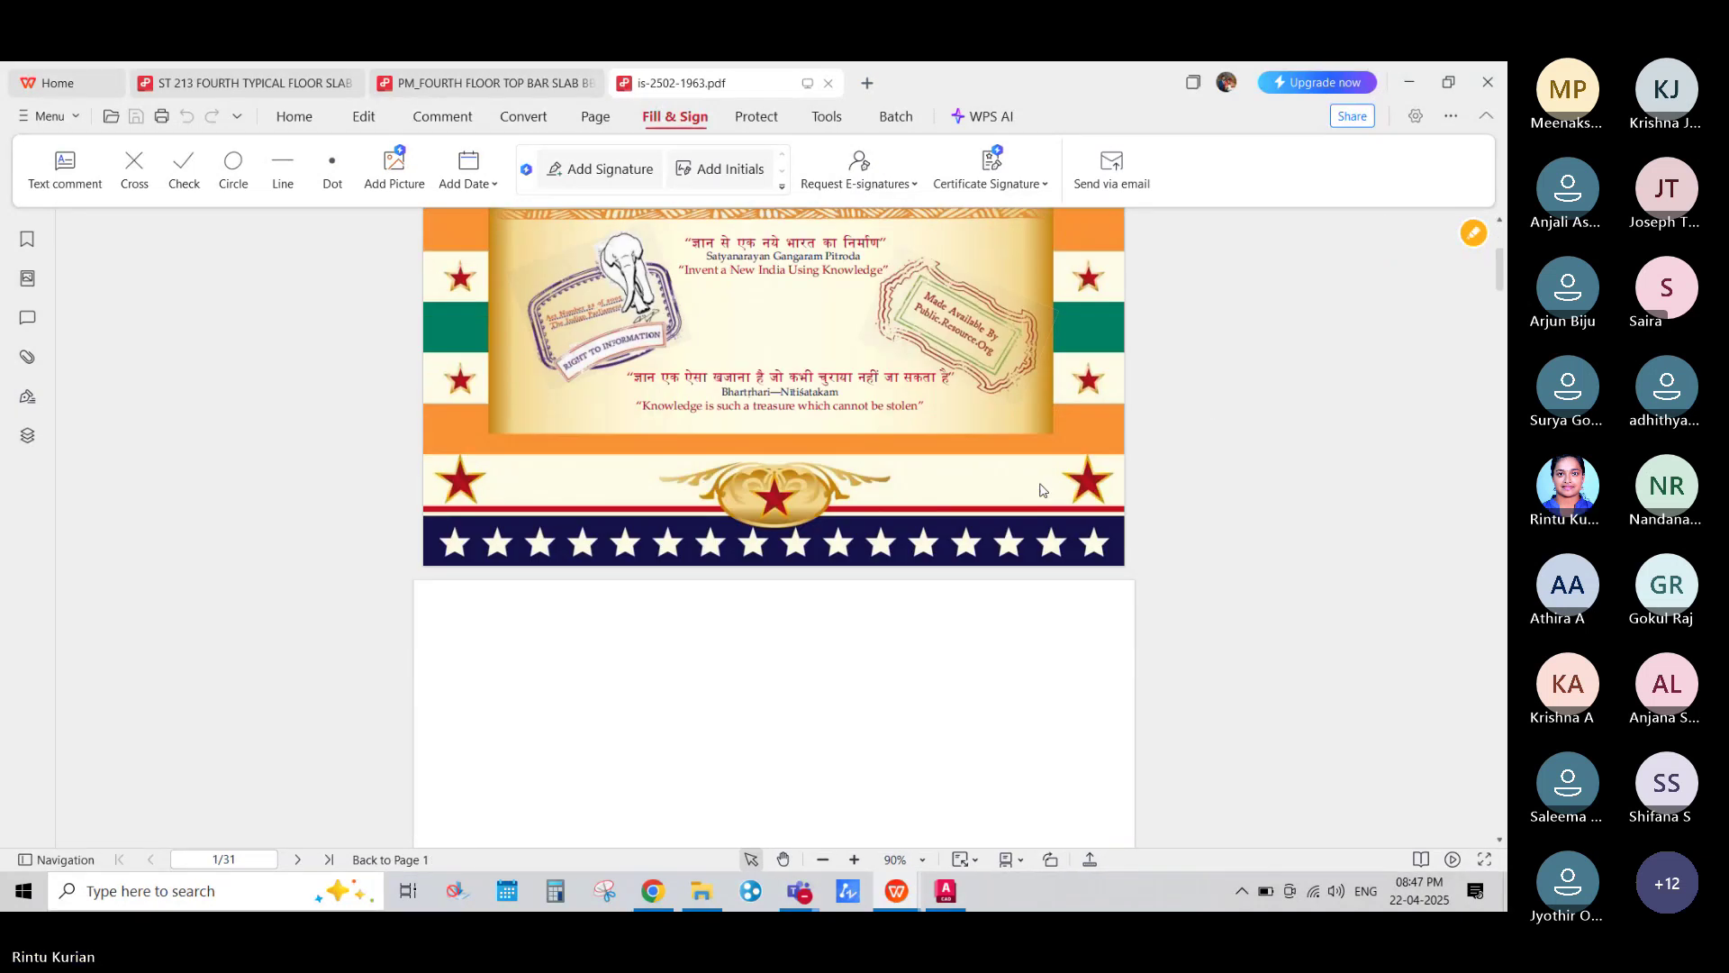
{"action": "scroll", "coordinate": [1035, 482], "scroll_direction": "up", "scroll_amount": 3}
{"action": "scroll", "coordinate": [1034, 474], "scroll_direction": "up", "scroll_amount": 3}
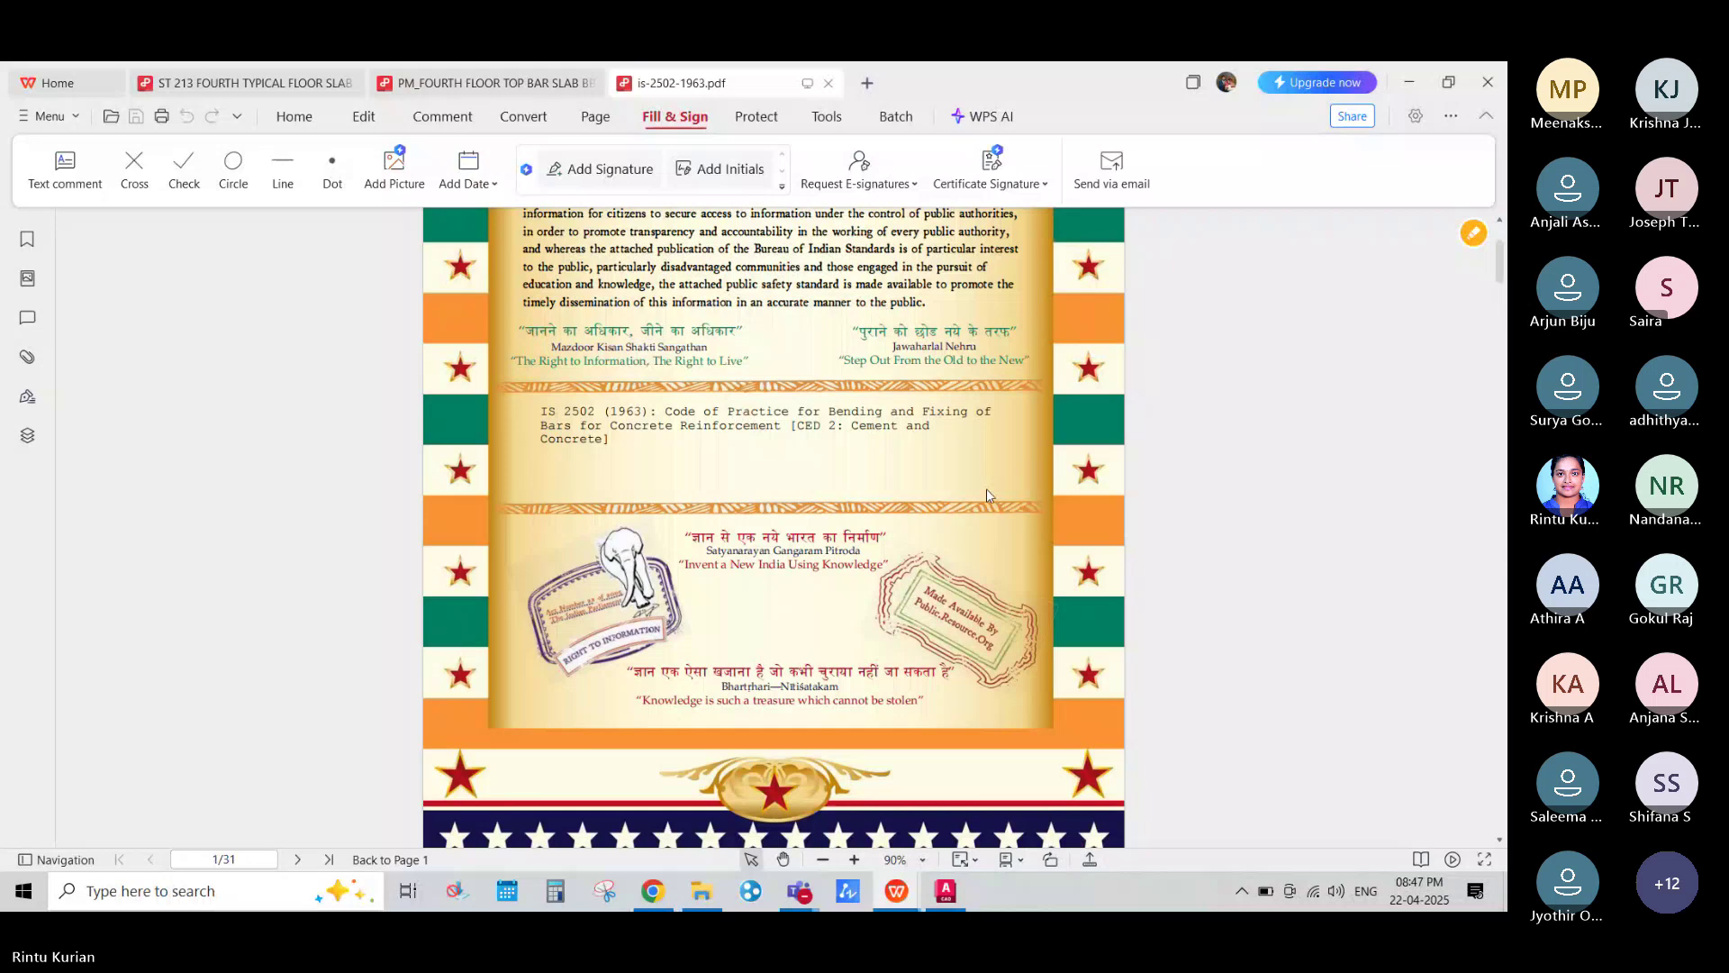
{"action": "scroll", "coordinate": [986, 488], "scroll_direction": "up", "scroll_amount": 2}
{"action": "scroll", "coordinate": [990, 518], "scroll_direction": "down", "scroll_amount": 3}
{"action": "scroll", "coordinate": [990, 519], "scroll_direction": "down", "scroll_amount": 15}
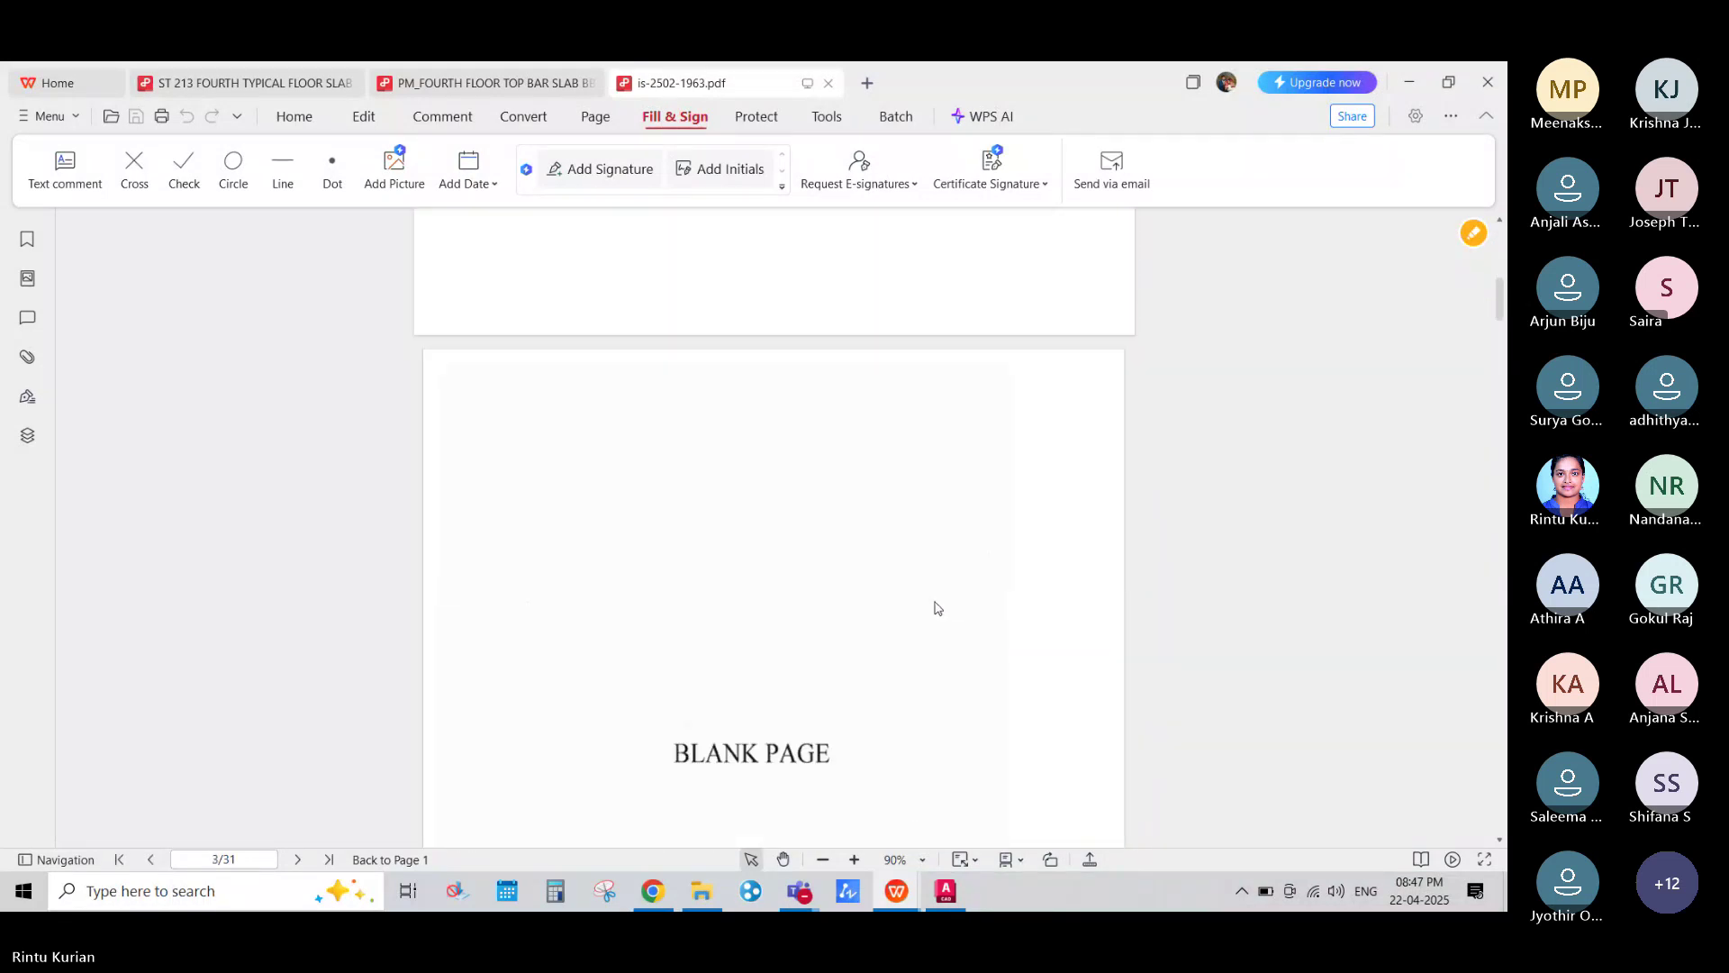
{"action": "scroll", "coordinate": [934, 602], "scroll_direction": "down", "scroll_amount": 4}
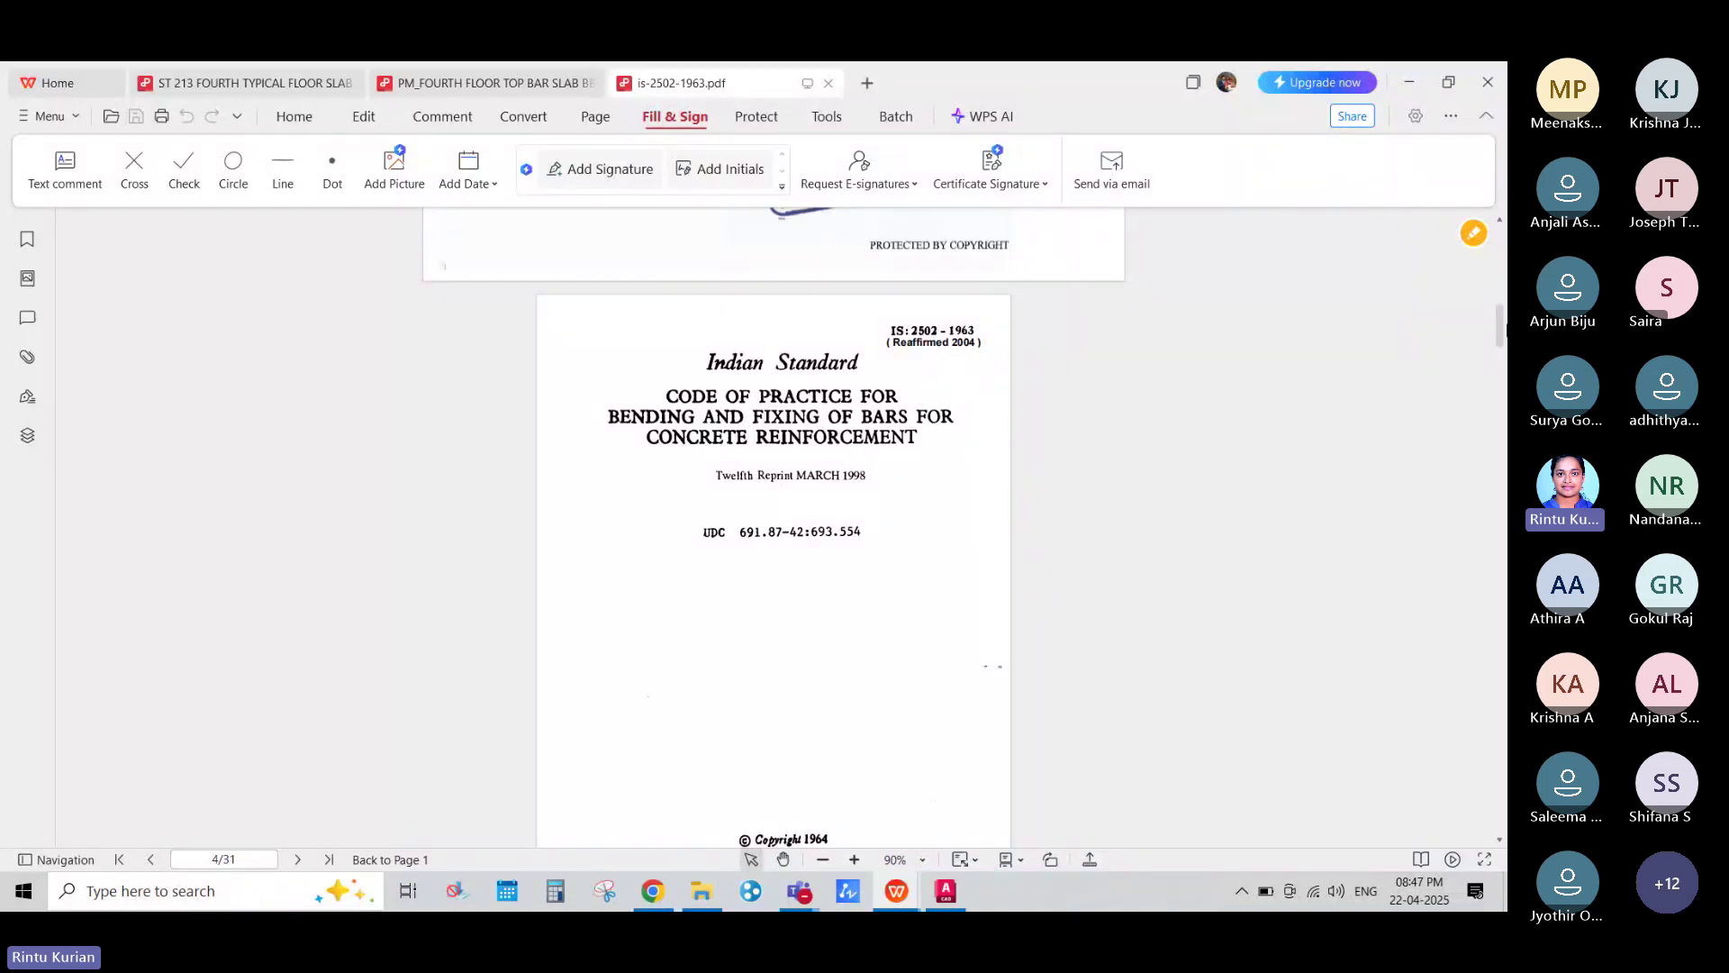
Step: Go to Fig. 1, Standard Hook and Bend, on PDF page 10 and examine the hook and bend diagrams with their notes
{"action": "scroll", "coordinate": [988, 514], "scroll_direction": "down", "scroll_amount": 10}
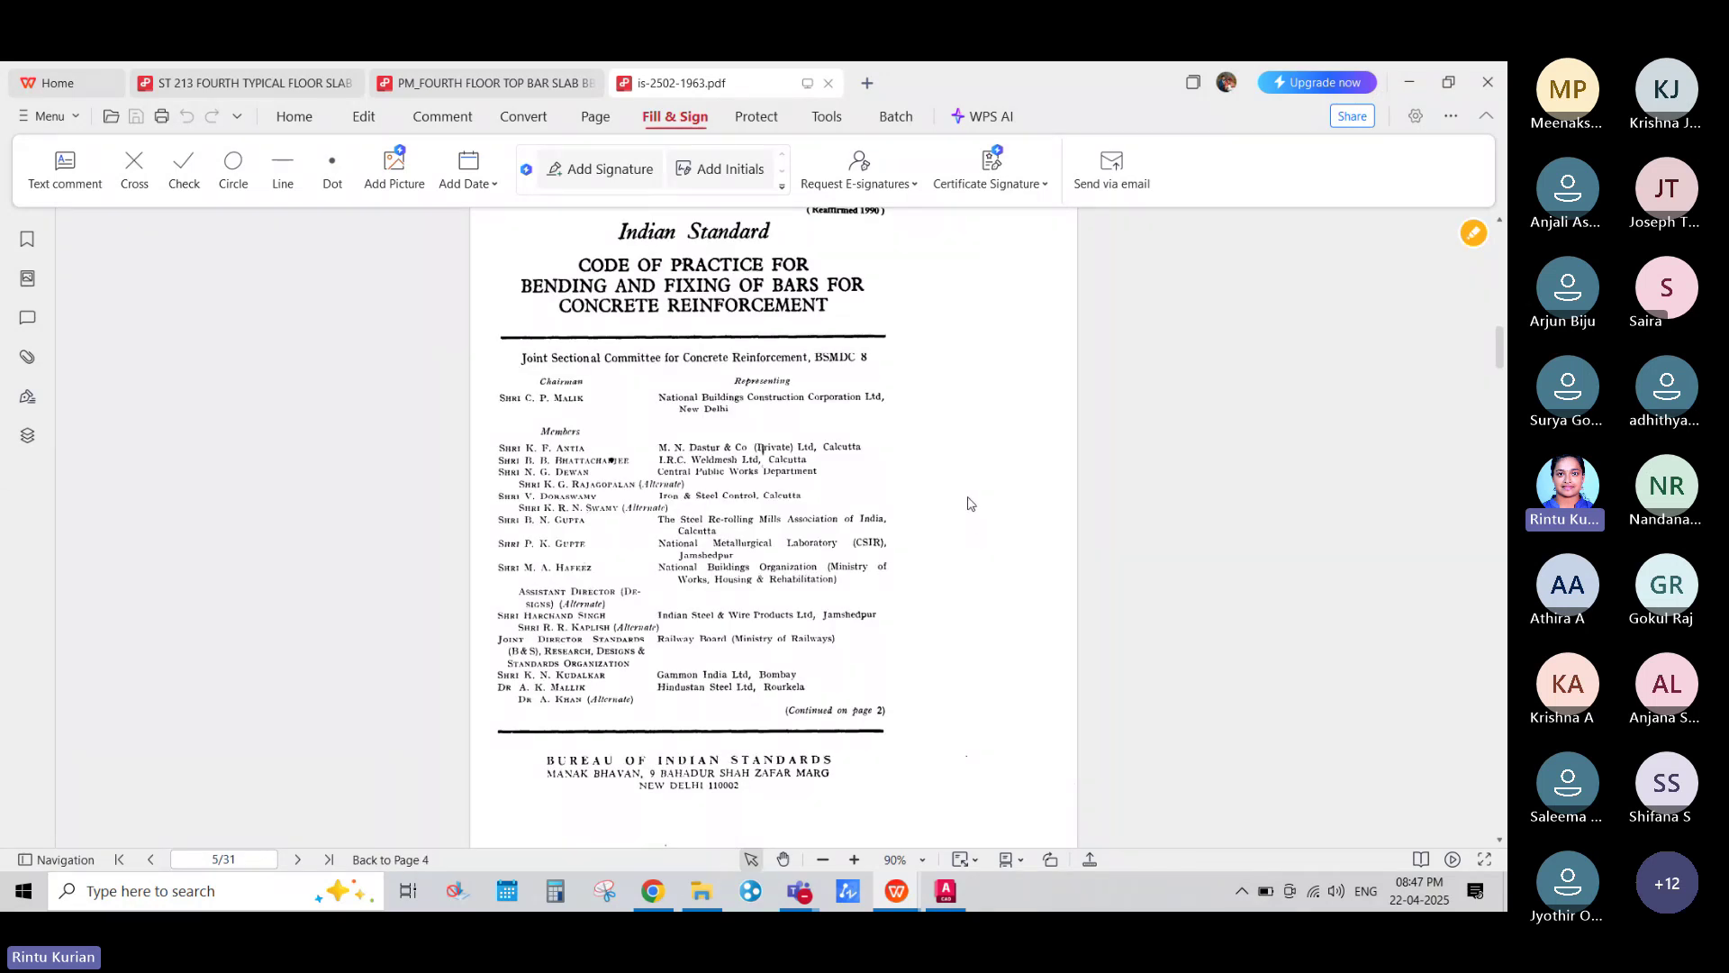
{"action": "scroll", "coordinate": [921, 497], "scroll_direction": "down", "scroll_amount": 10}
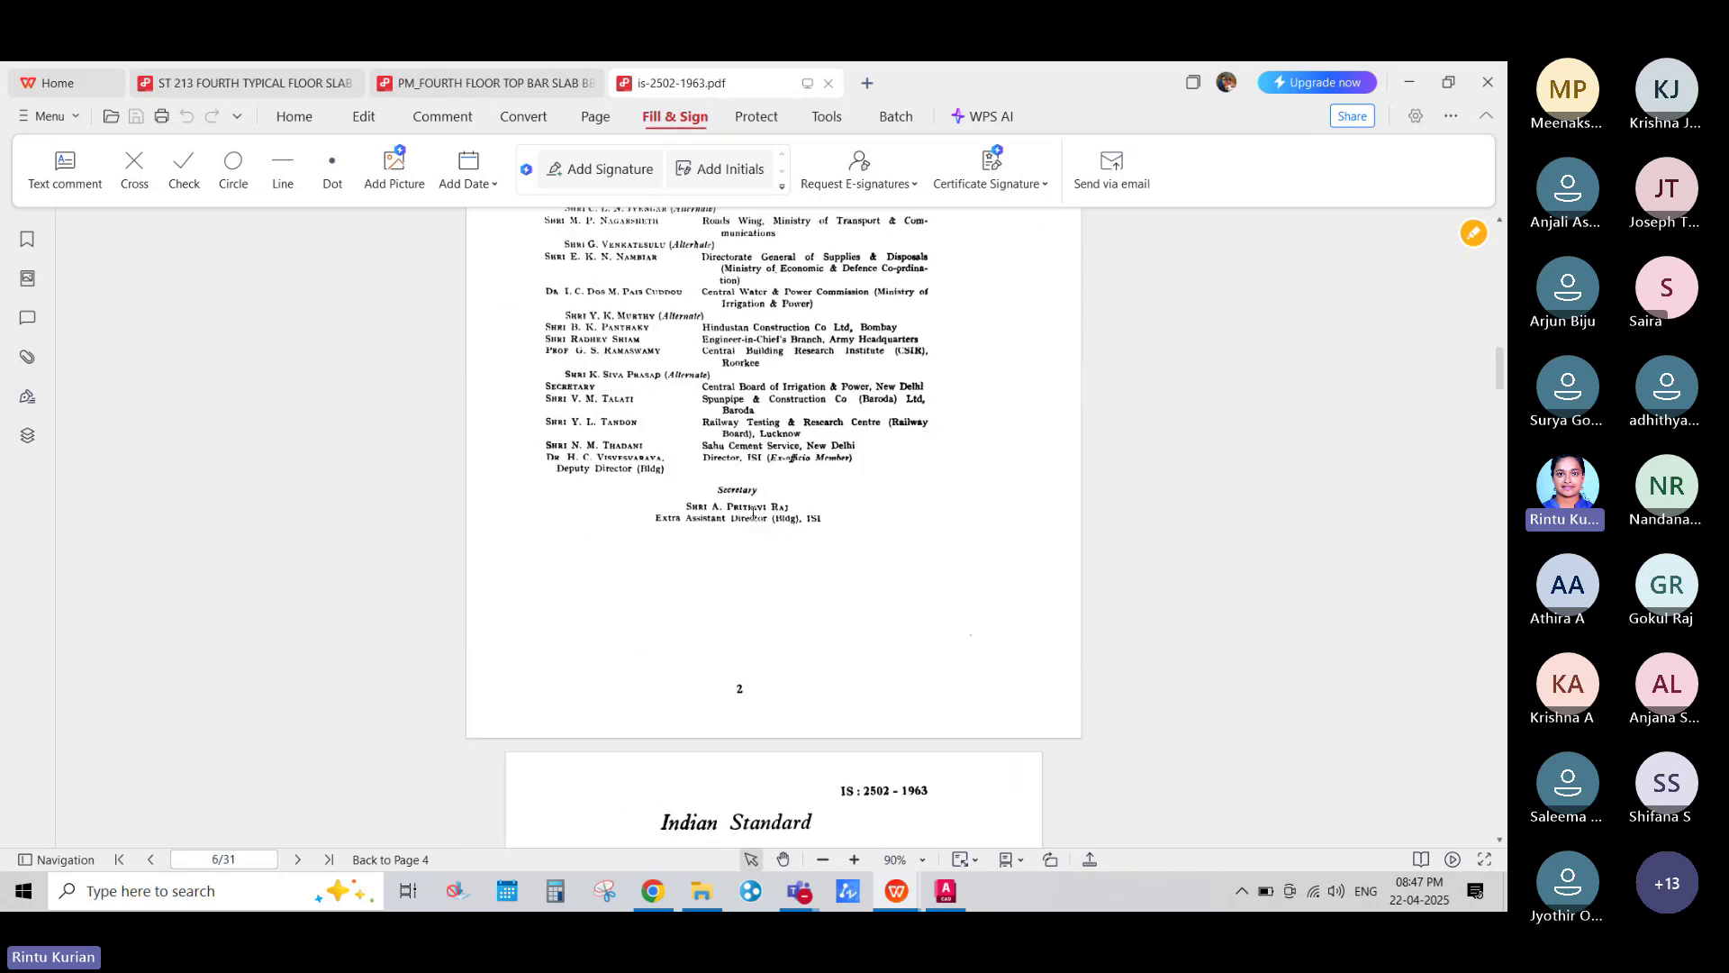
{"action": "scroll", "coordinate": [895, 498], "scroll_direction": "down", "scroll_amount": 3}
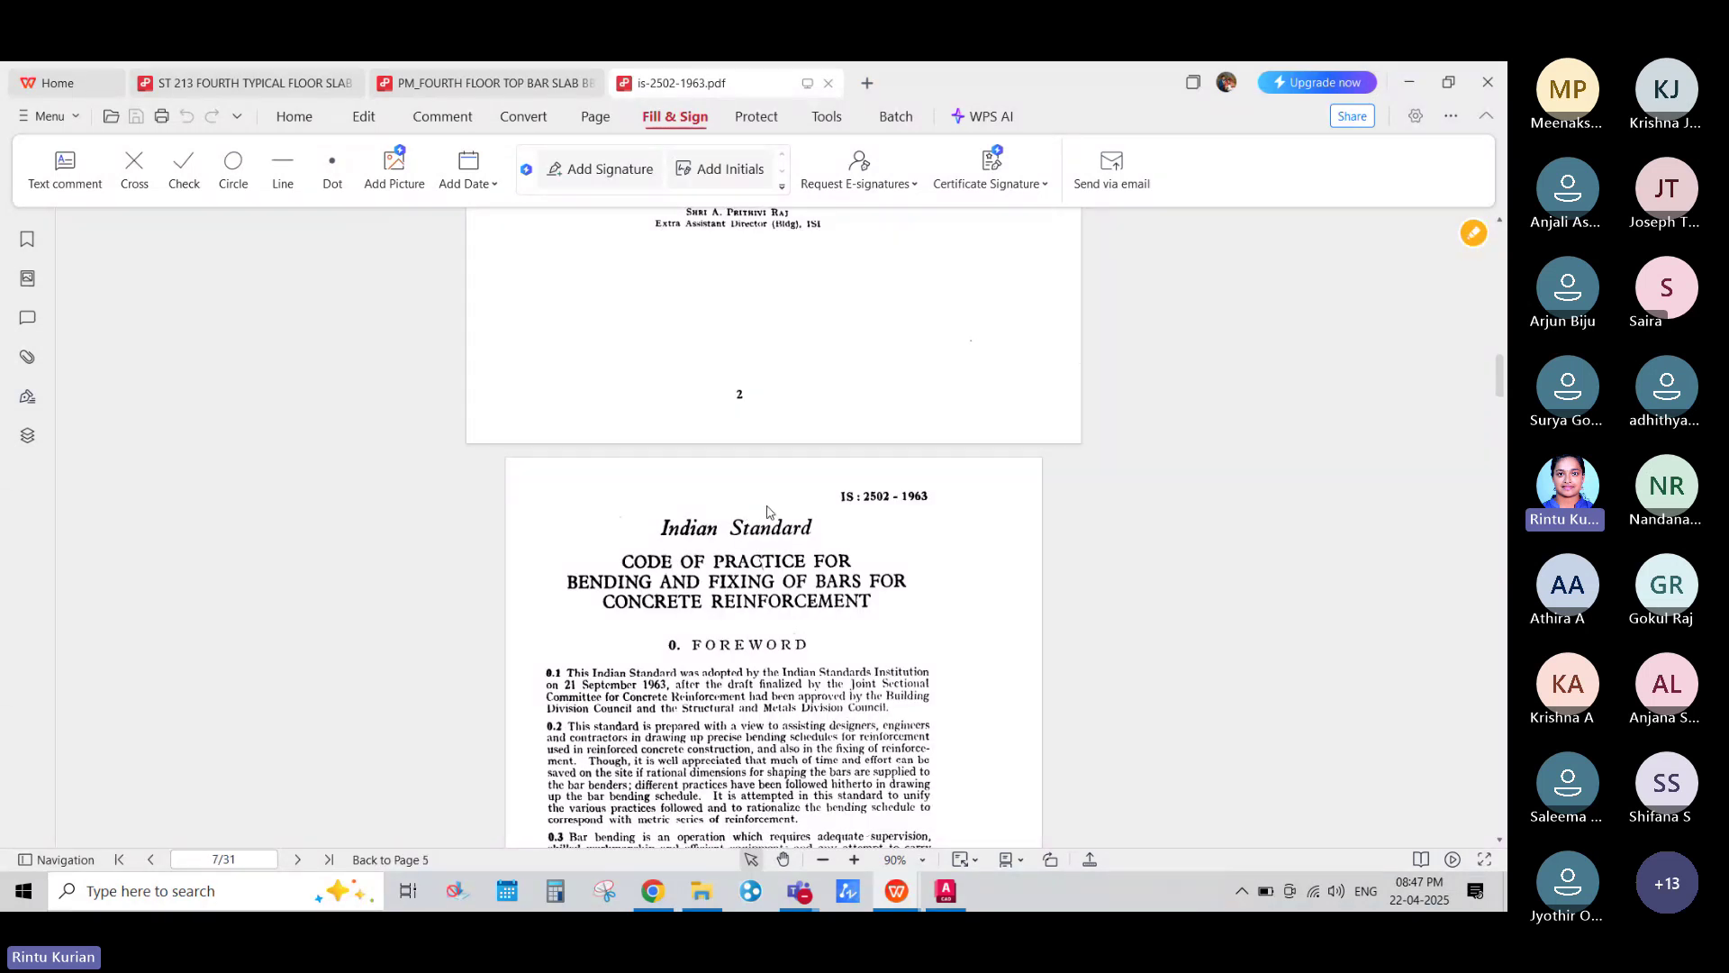
{"action": "scroll", "coordinate": [763, 511], "scroll_direction": "down", "scroll_amount": 3}
{"action": "scroll", "coordinate": [761, 495], "scroll_direction": "down", "scroll_amount": 5}
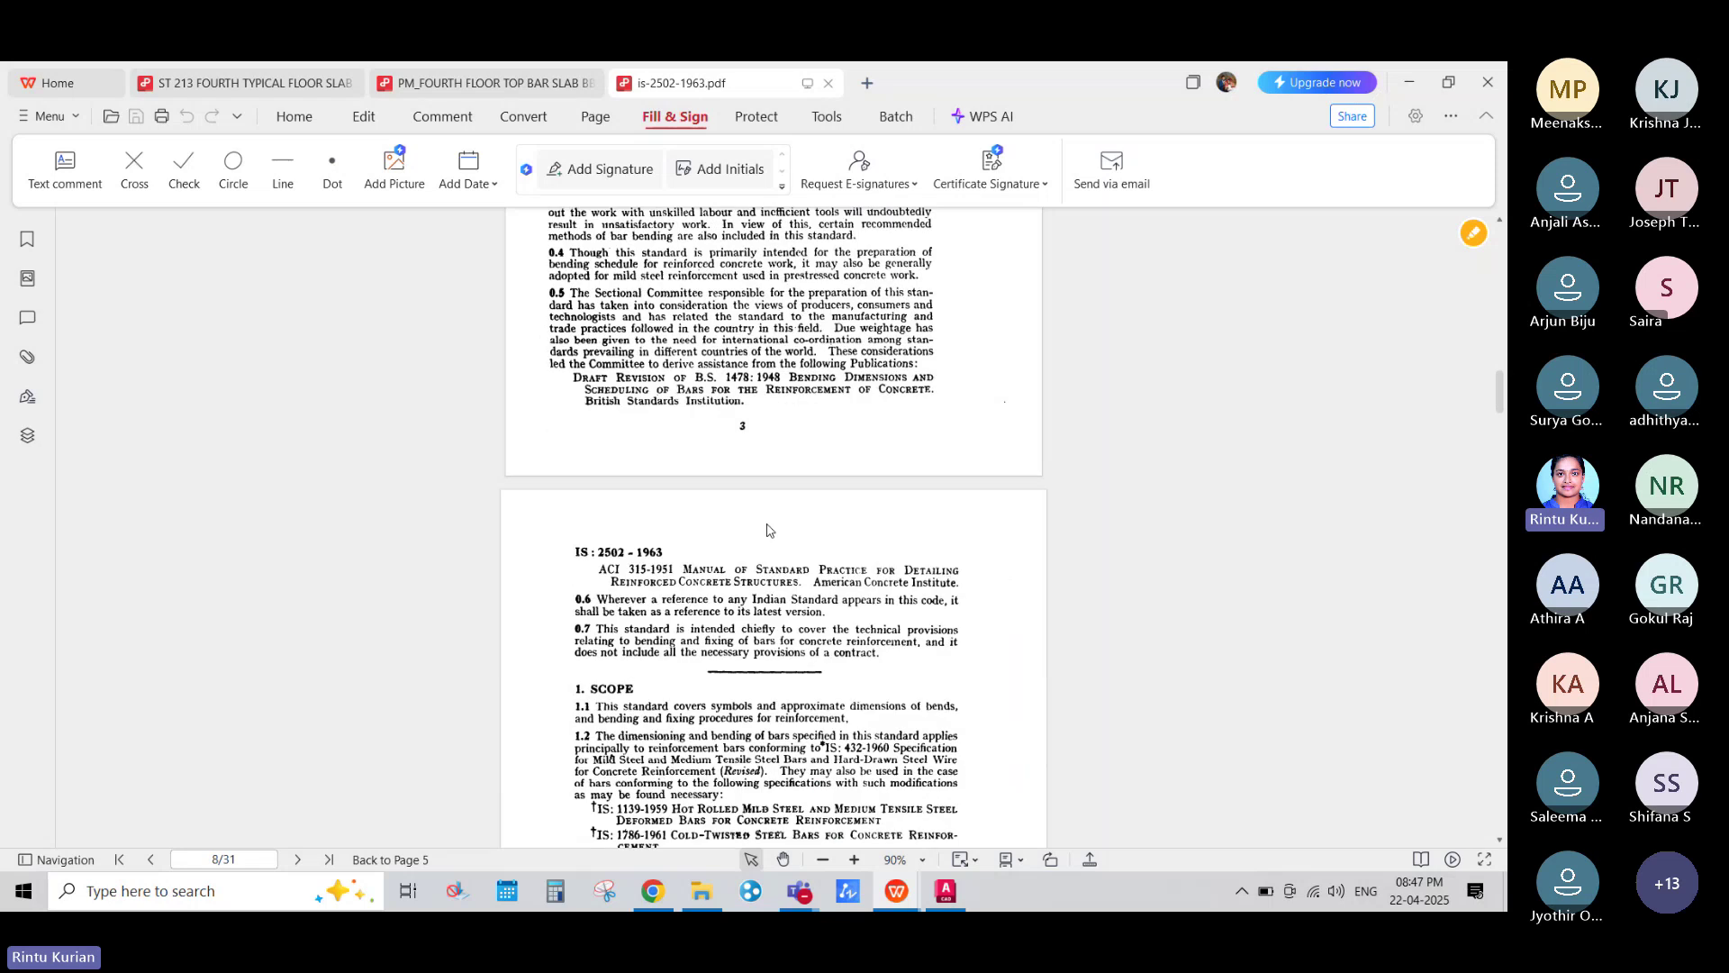
{"action": "scroll", "coordinate": [765, 523], "scroll_direction": "down", "scroll_amount": 12}
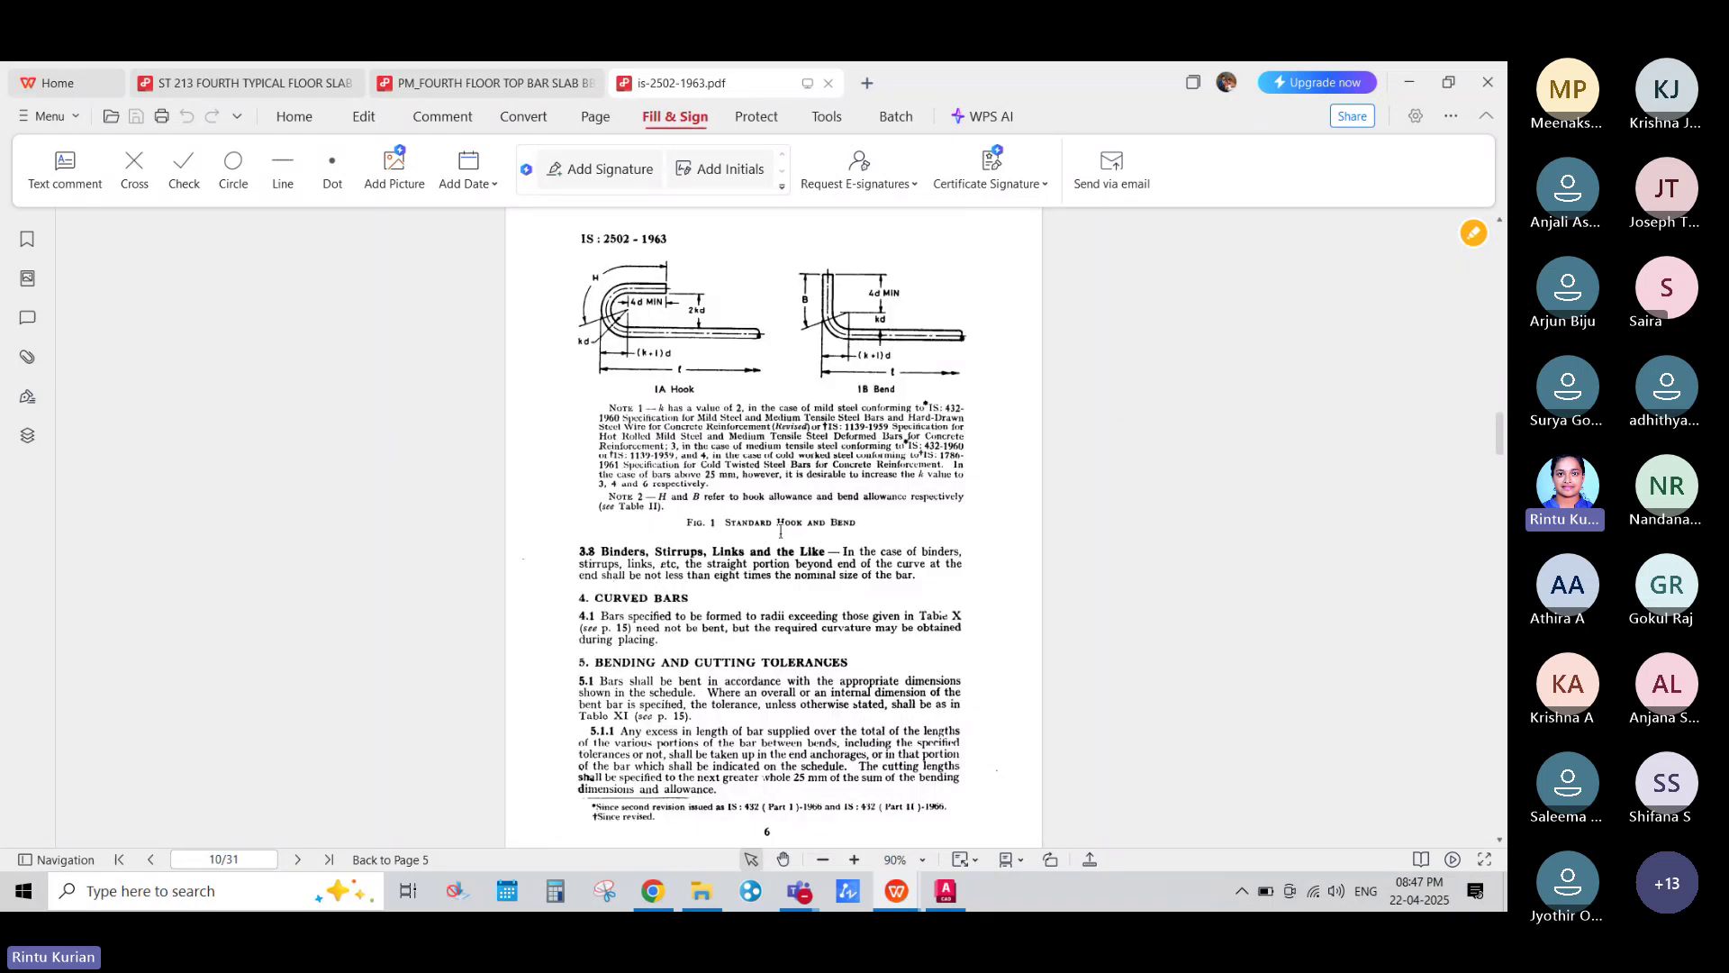
{"action": "scroll", "coordinate": [636, 268], "scroll_direction": "up", "scroll_amount": 4, "text": "ctrl"}
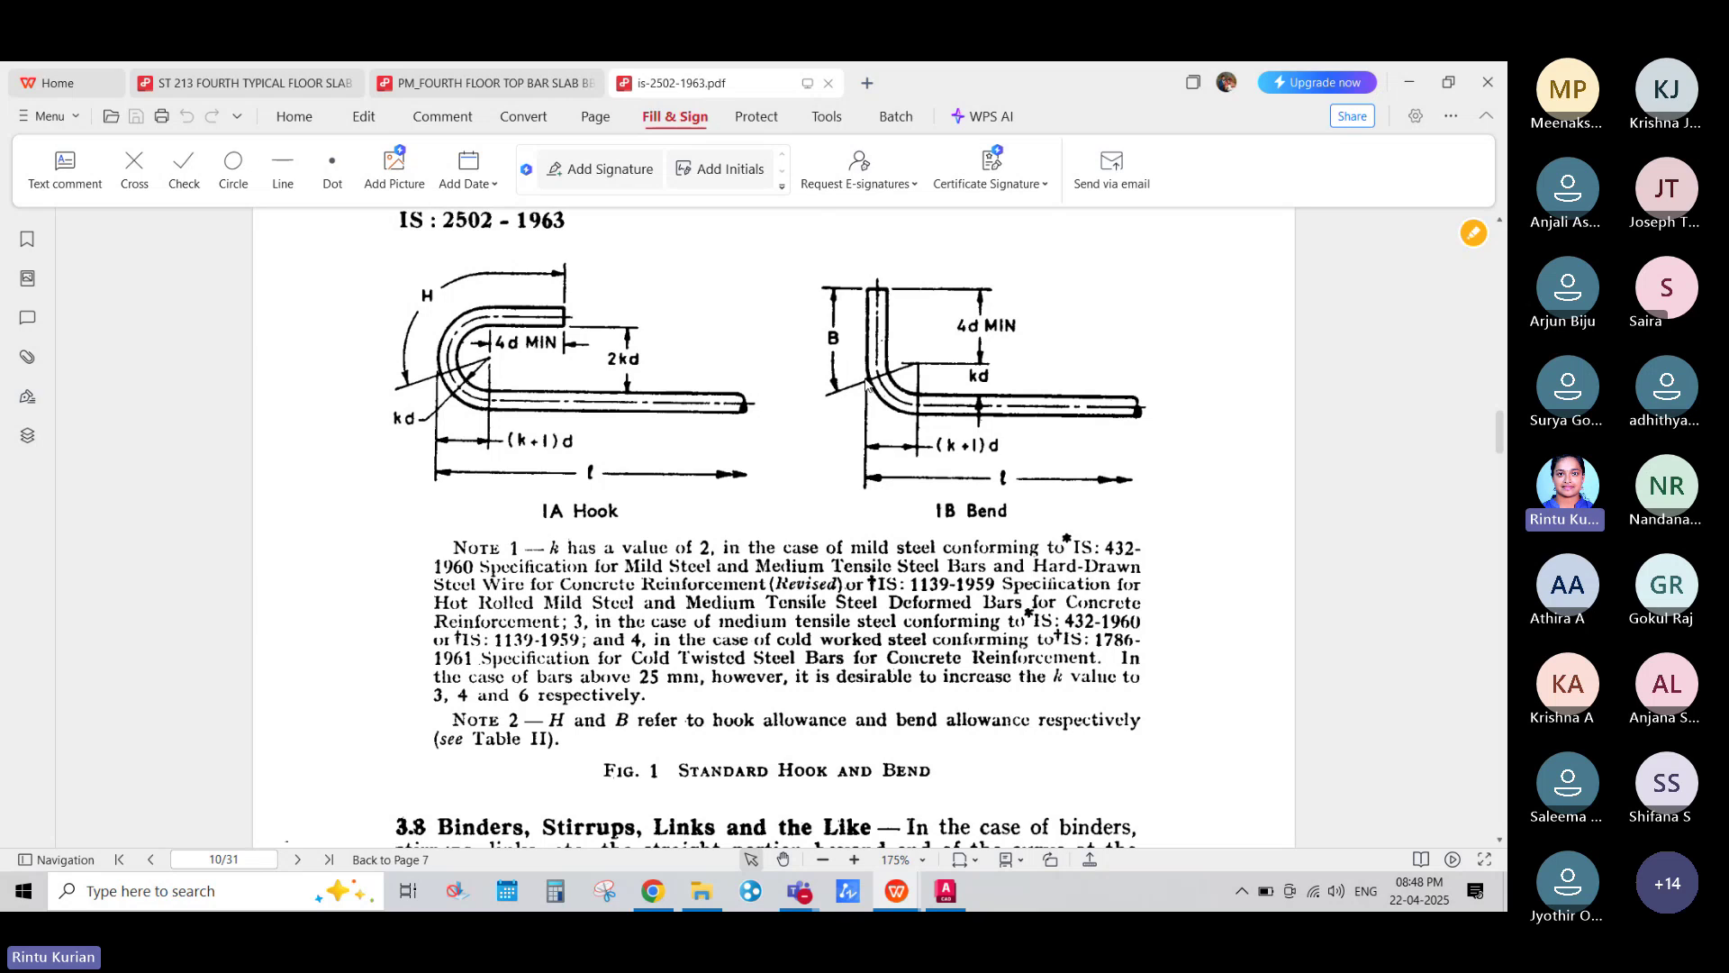
{"action": "scroll", "coordinate": [867, 384], "scroll_direction": "down", "scroll_amount": 5, "text": "ctrl"}
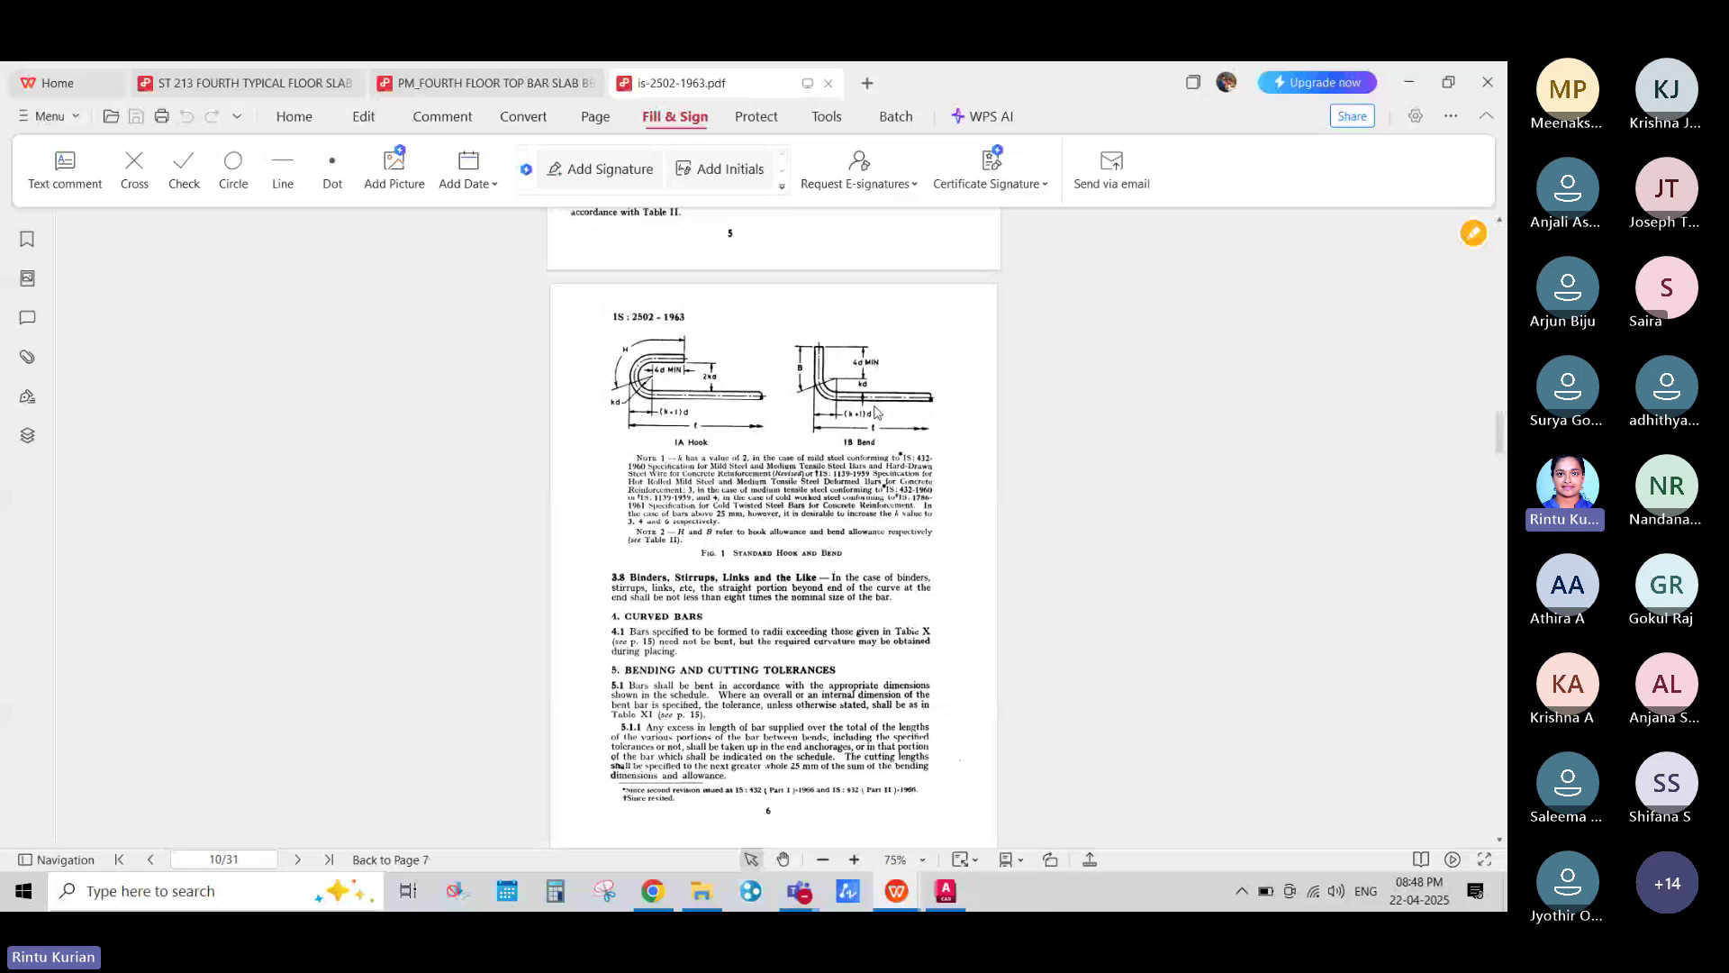
{"action": "scroll", "coordinate": [876, 412], "scroll_direction": "down", "scroll_amount": 1, "text": "ctrl"}
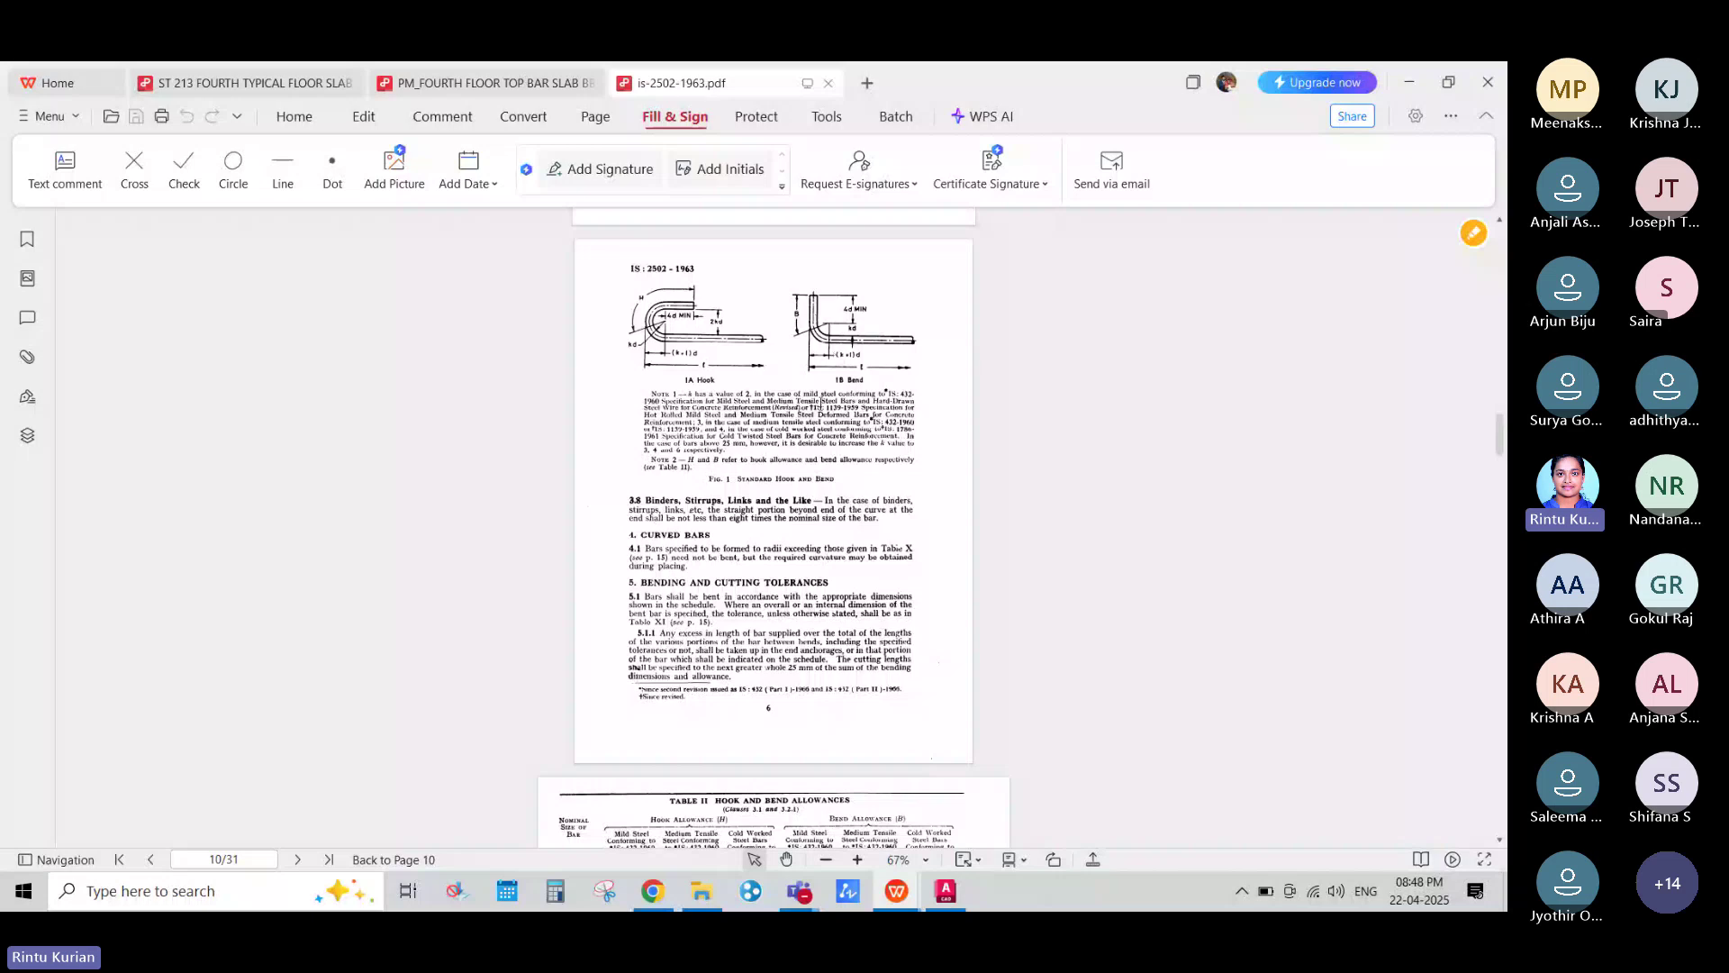
Step: Examine the hook and bend allowances by bar size and steel type in Table II on PDF page 11
{"action": "scroll", "coordinate": [892, 403], "scroll_direction": "down", "scroll_amount": 3}
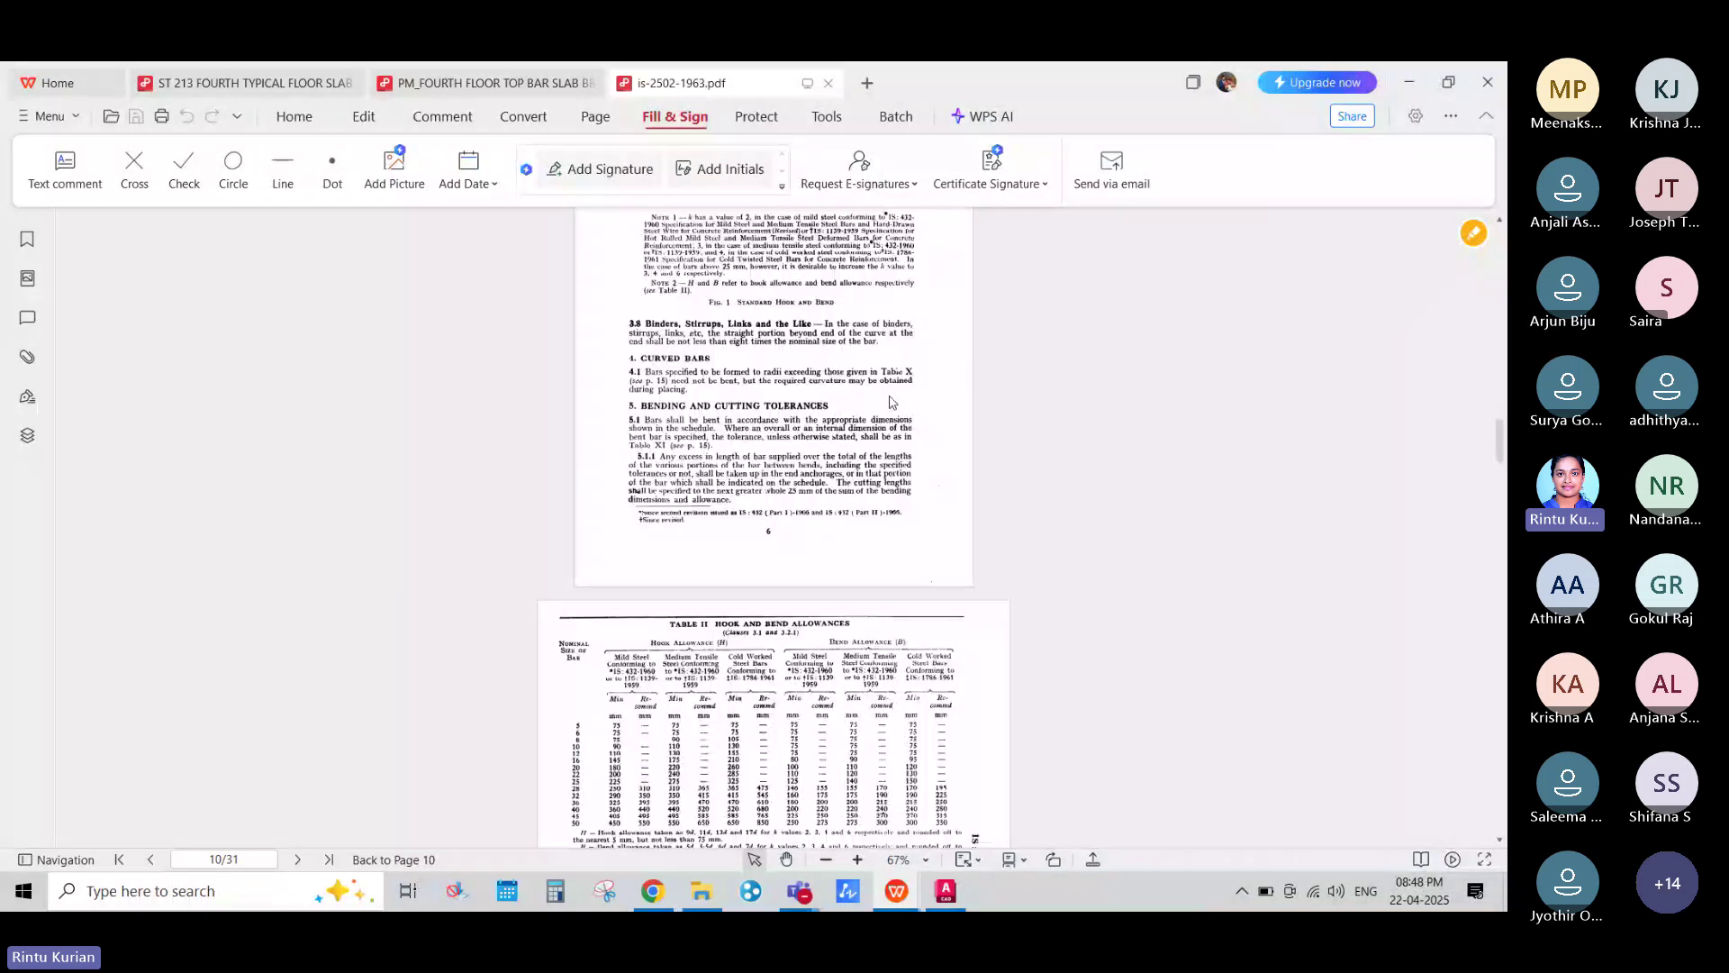
{"action": "scroll", "coordinate": [892, 403], "scroll_direction": "down", "scroll_amount": 4}
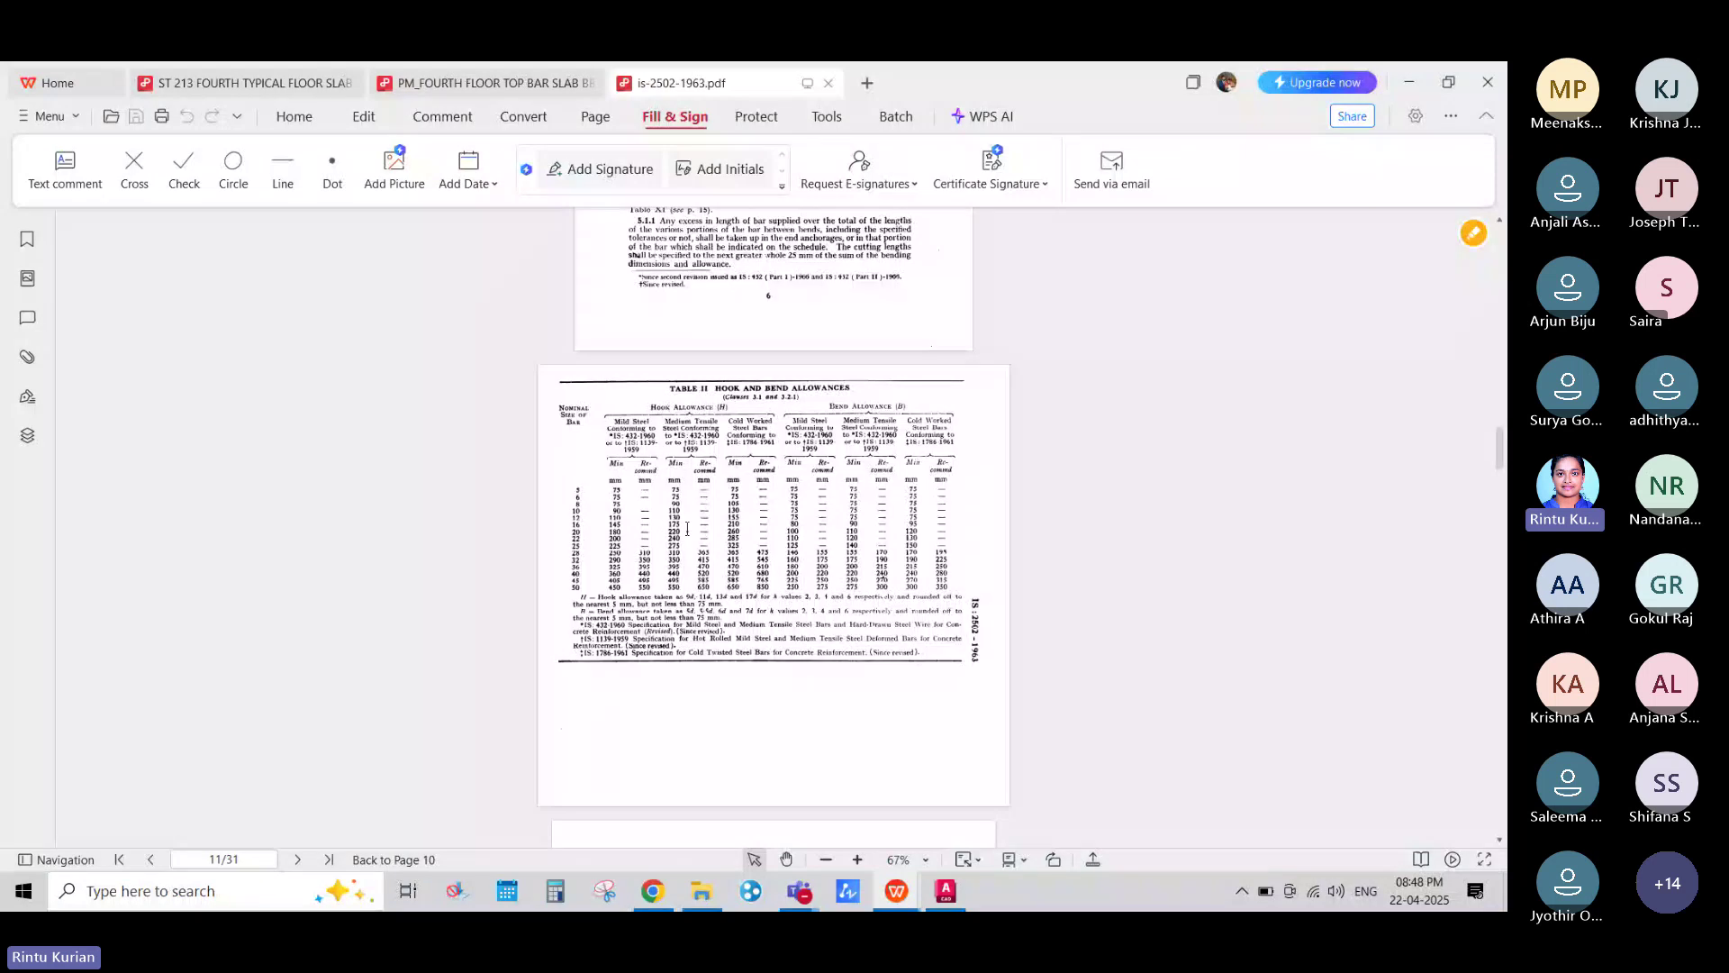
{"action": "scroll", "coordinate": [685, 540], "scroll_direction": "up", "scroll_amount": 2, "text": "ctrl"}
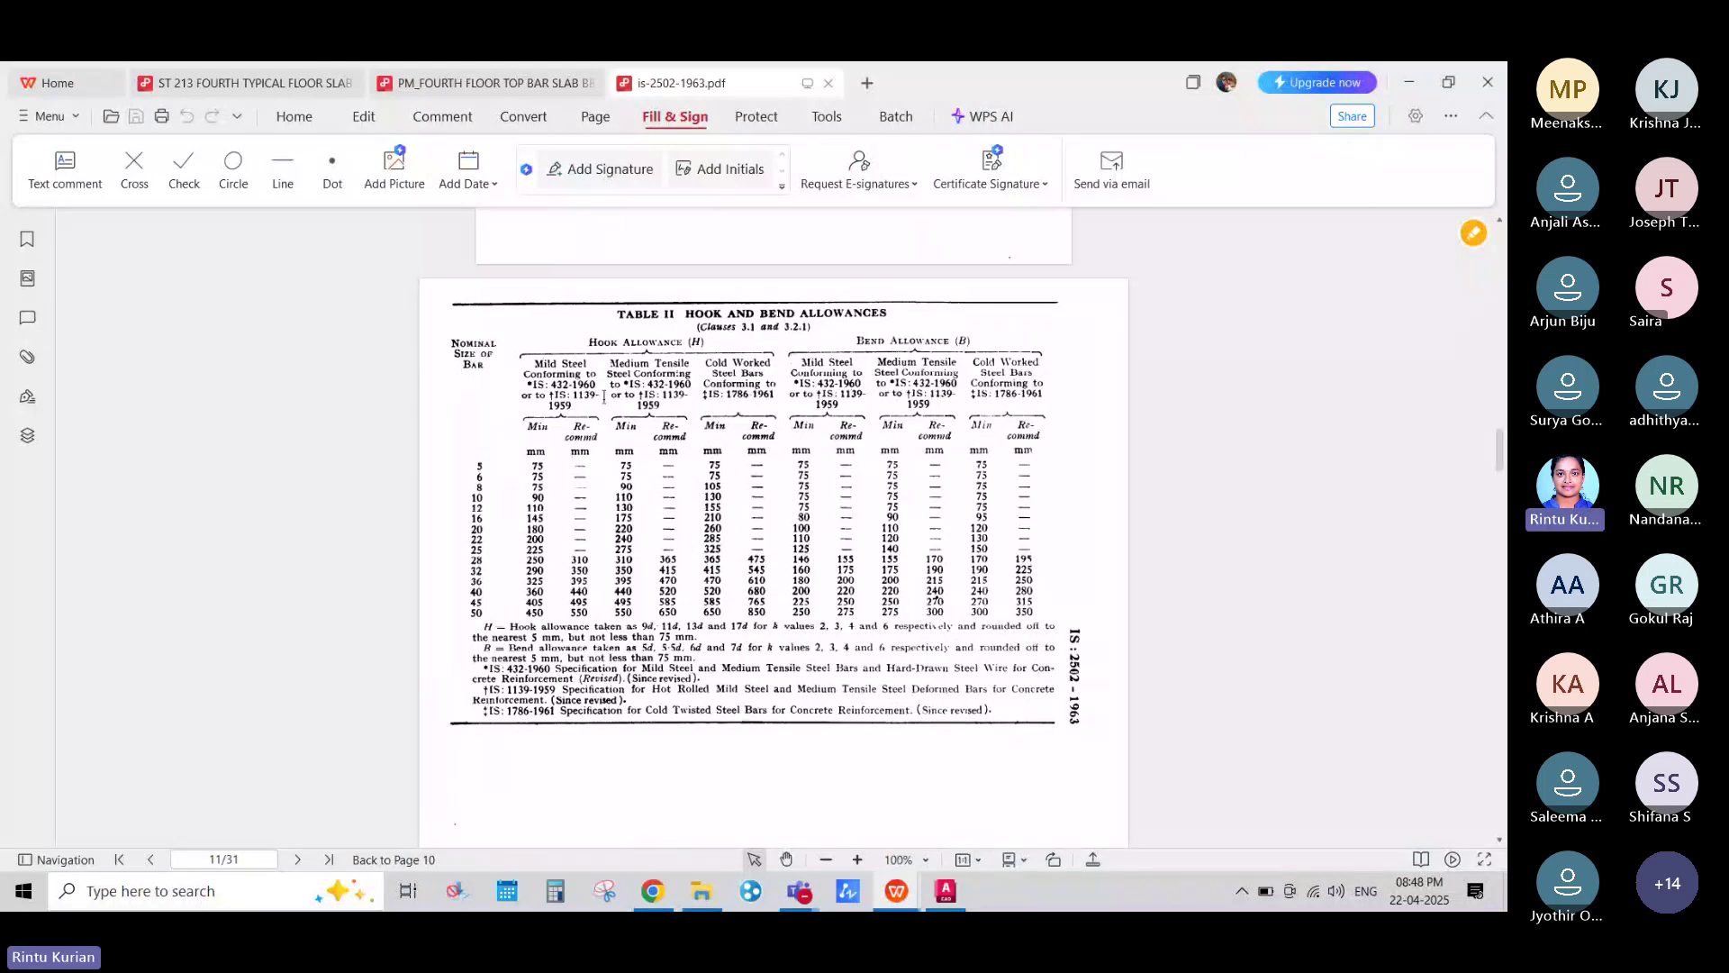
{"action": "scroll", "coordinate": [597, 370], "scroll_direction": "up", "scroll_amount": 1, "text": "ctrl"}
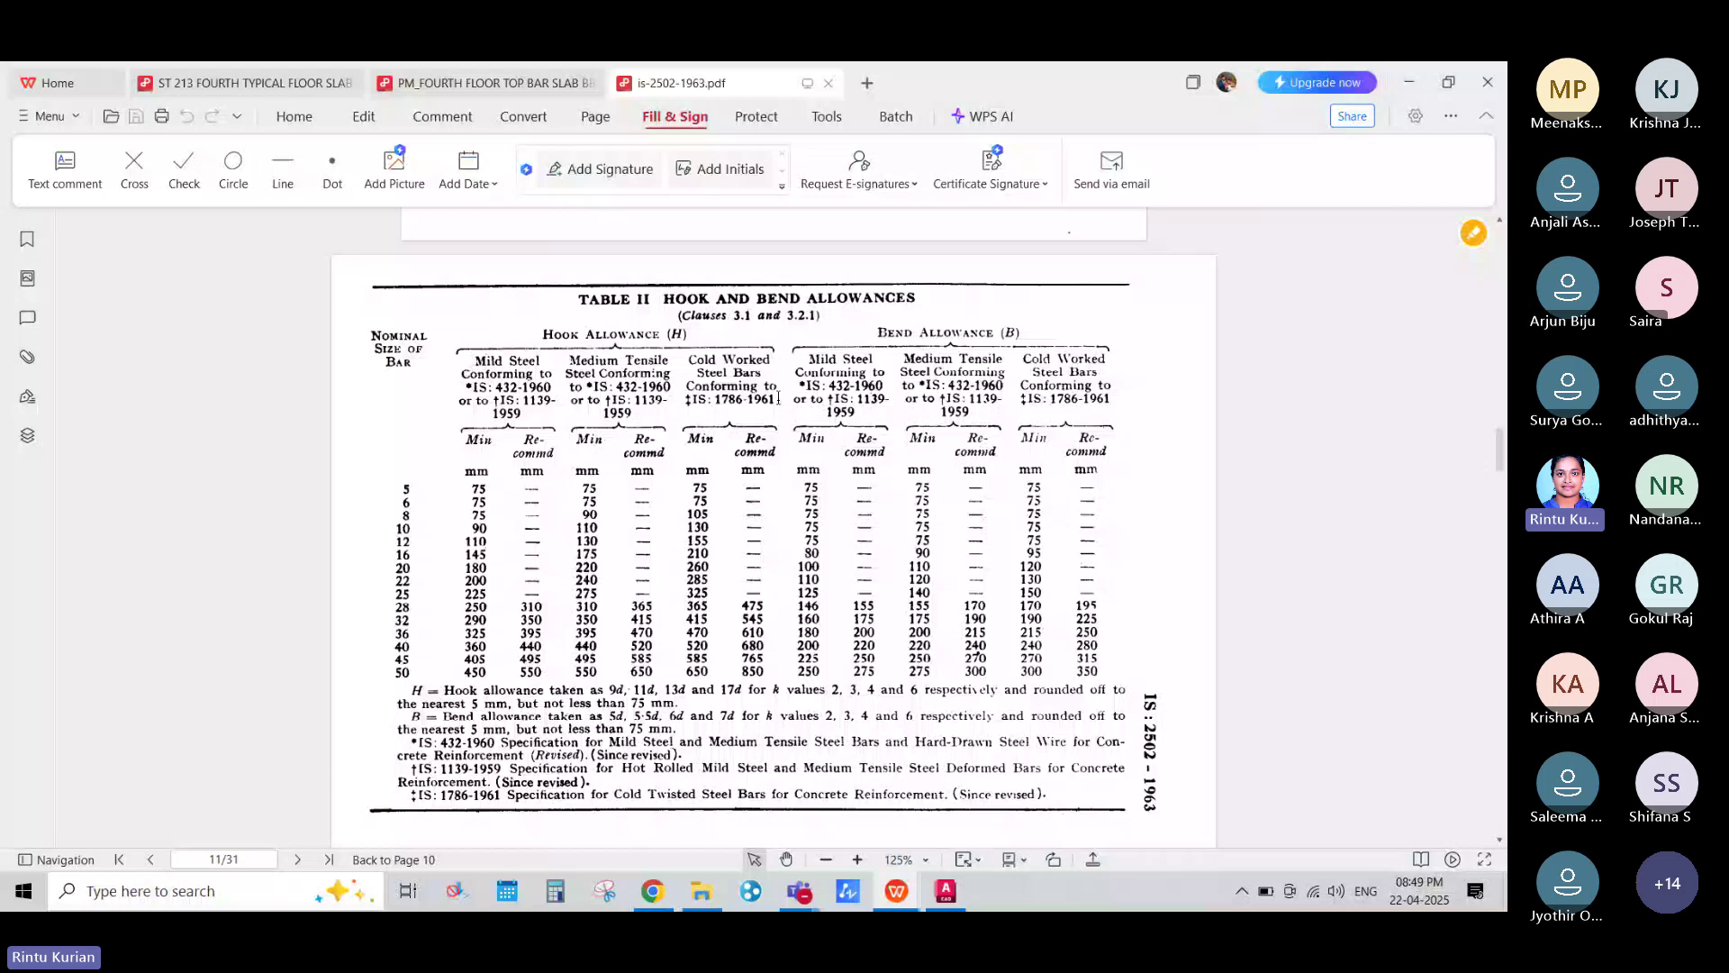
Step: Highlight the cold worked steel bar headings under the hook and bend allowances in Table II, plus the matching bend allowance values
{"action": "left_click_drag", "start_coordinate": [778, 397], "coordinate": [717, 401]}
{"action": "left_click_drag", "start_coordinate": [718, 401], "coordinate": [716, 370]}
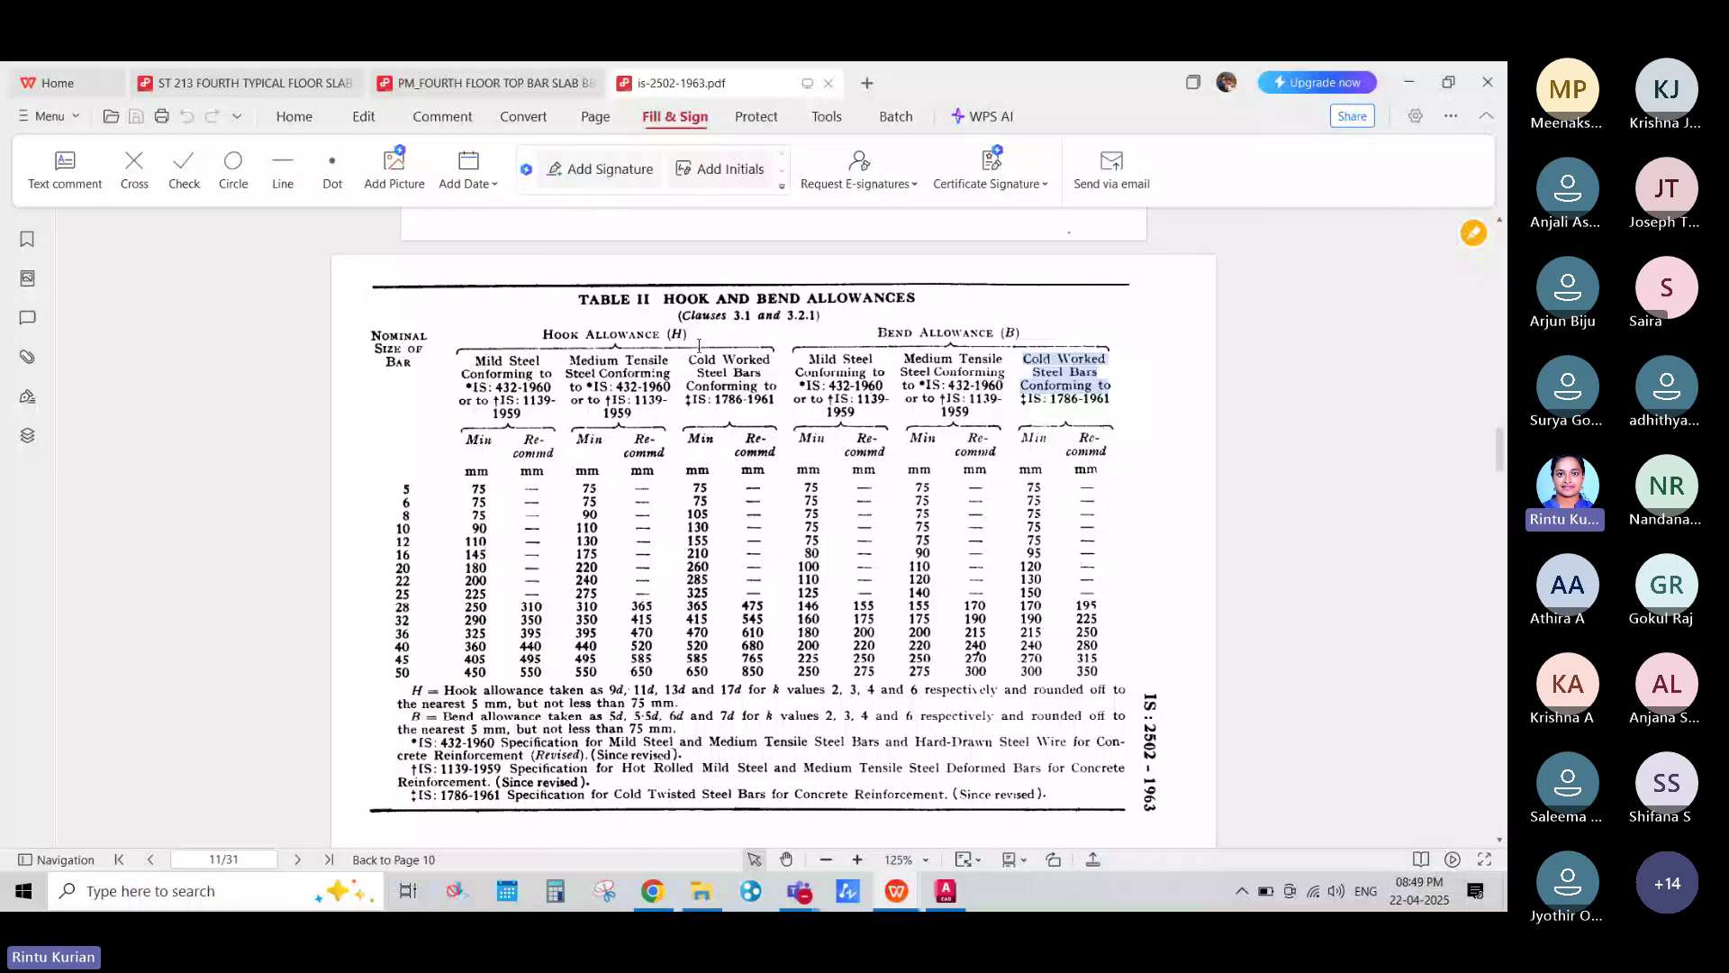
{"action": "left_click_drag", "start_coordinate": [699, 346], "coordinate": [770, 426]}
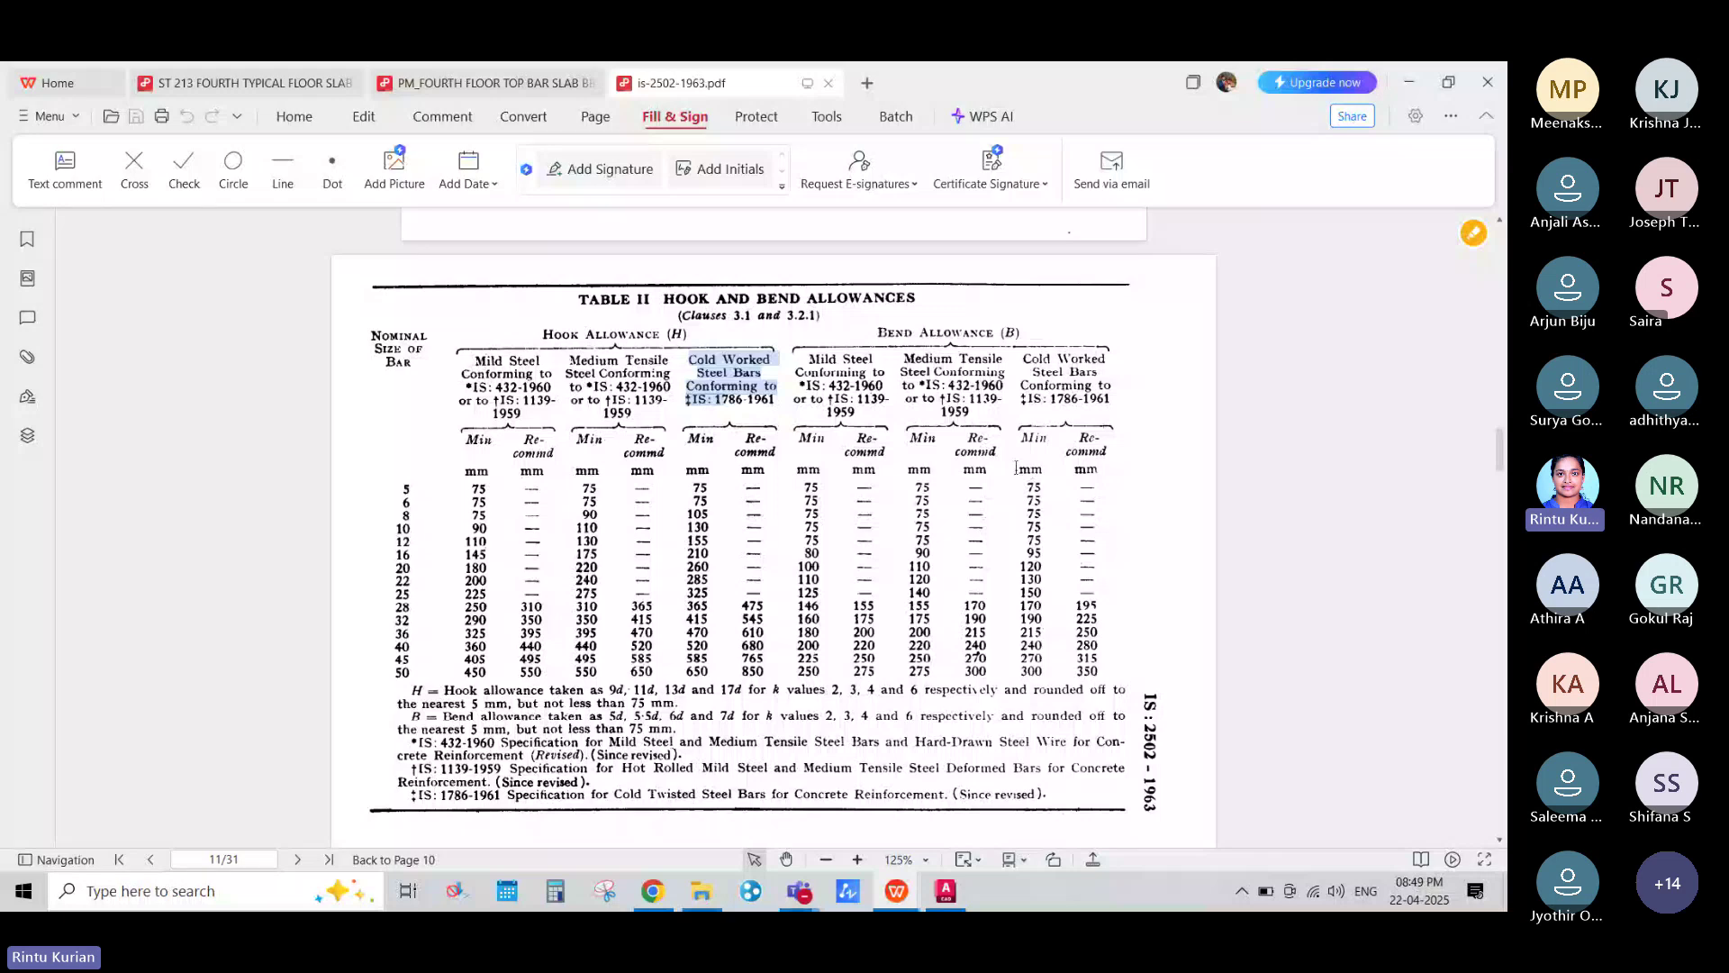
{"action": "left_click_drag", "start_coordinate": [1017, 467], "coordinate": [1098, 621]}
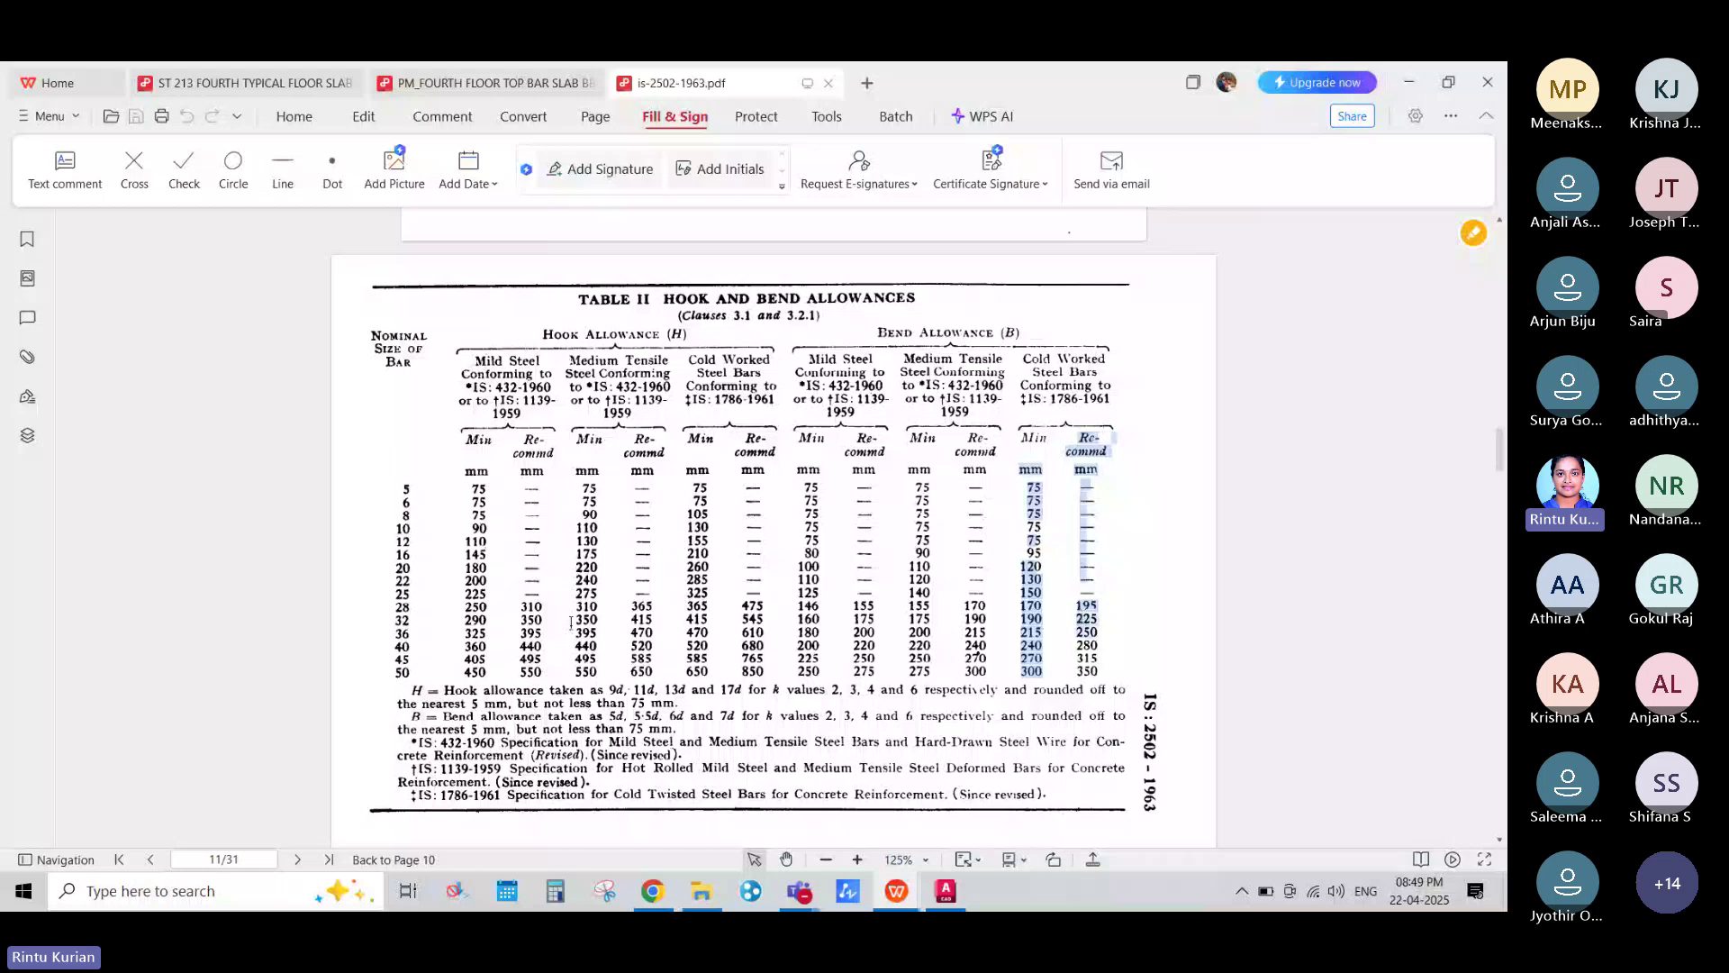
{"action": "left_click", "coordinate": [844, 561]}
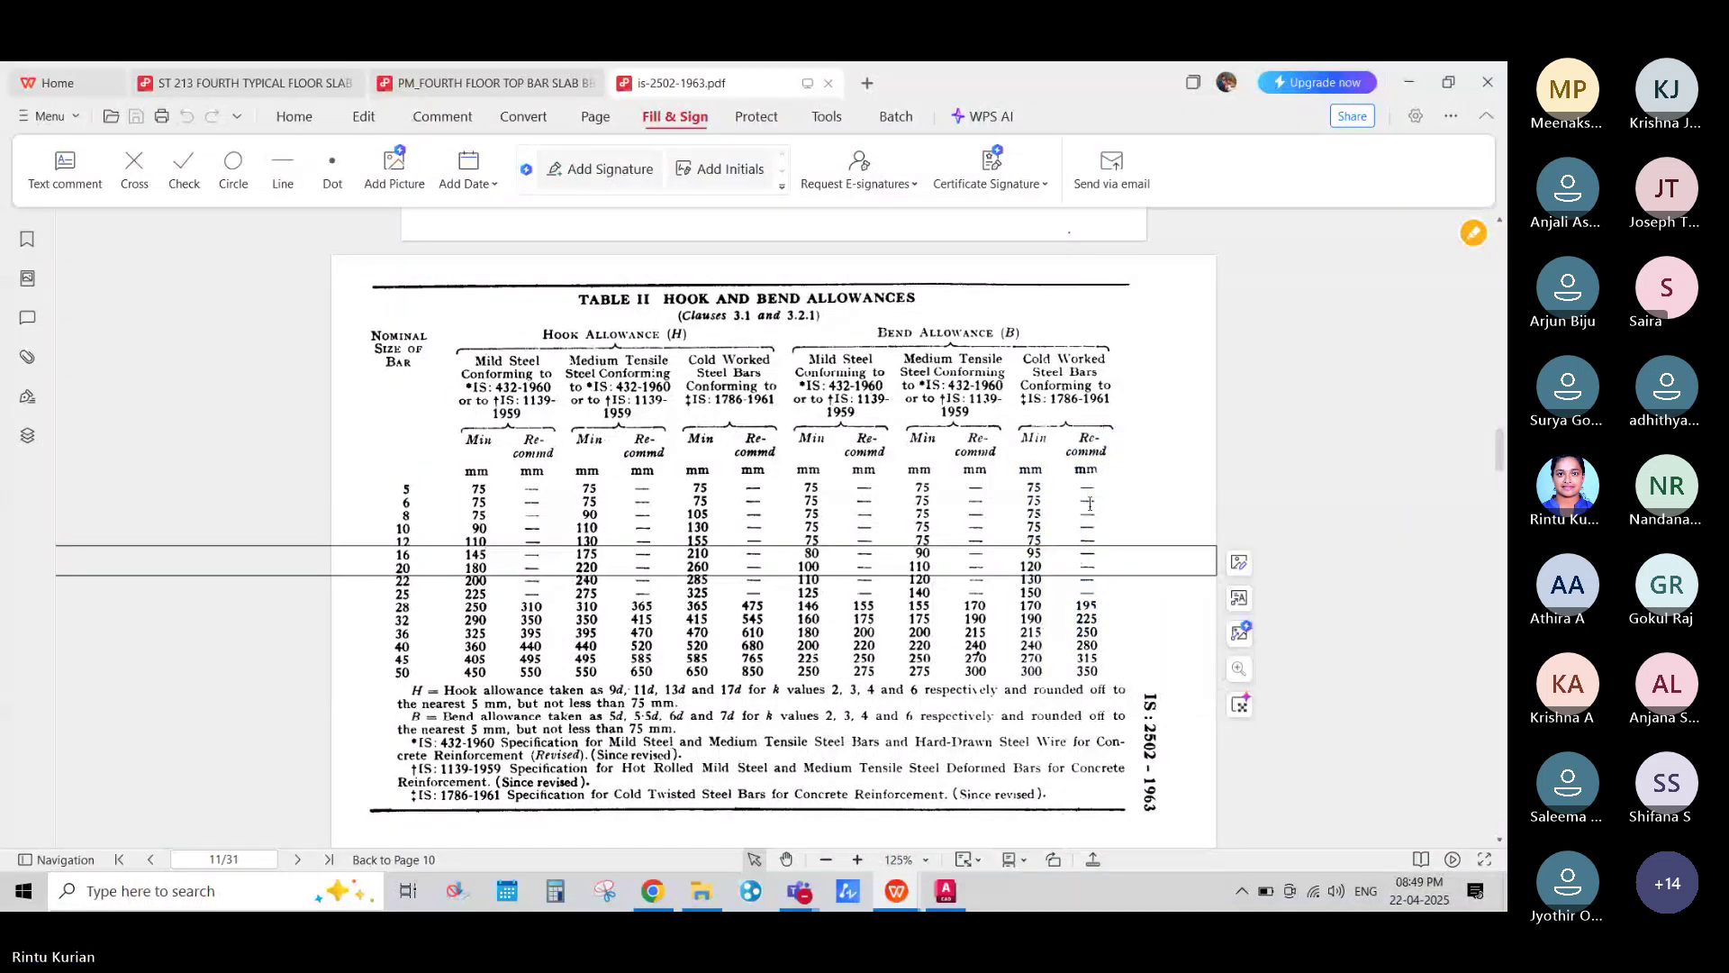
Step: Go to Table III on PDF page 12 and examine the bending dimensions and total length formulas for shapes A to E with the notes
{"action": "scroll", "coordinate": [1091, 501], "scroll_direction": "down", "scroll_amount": 3}
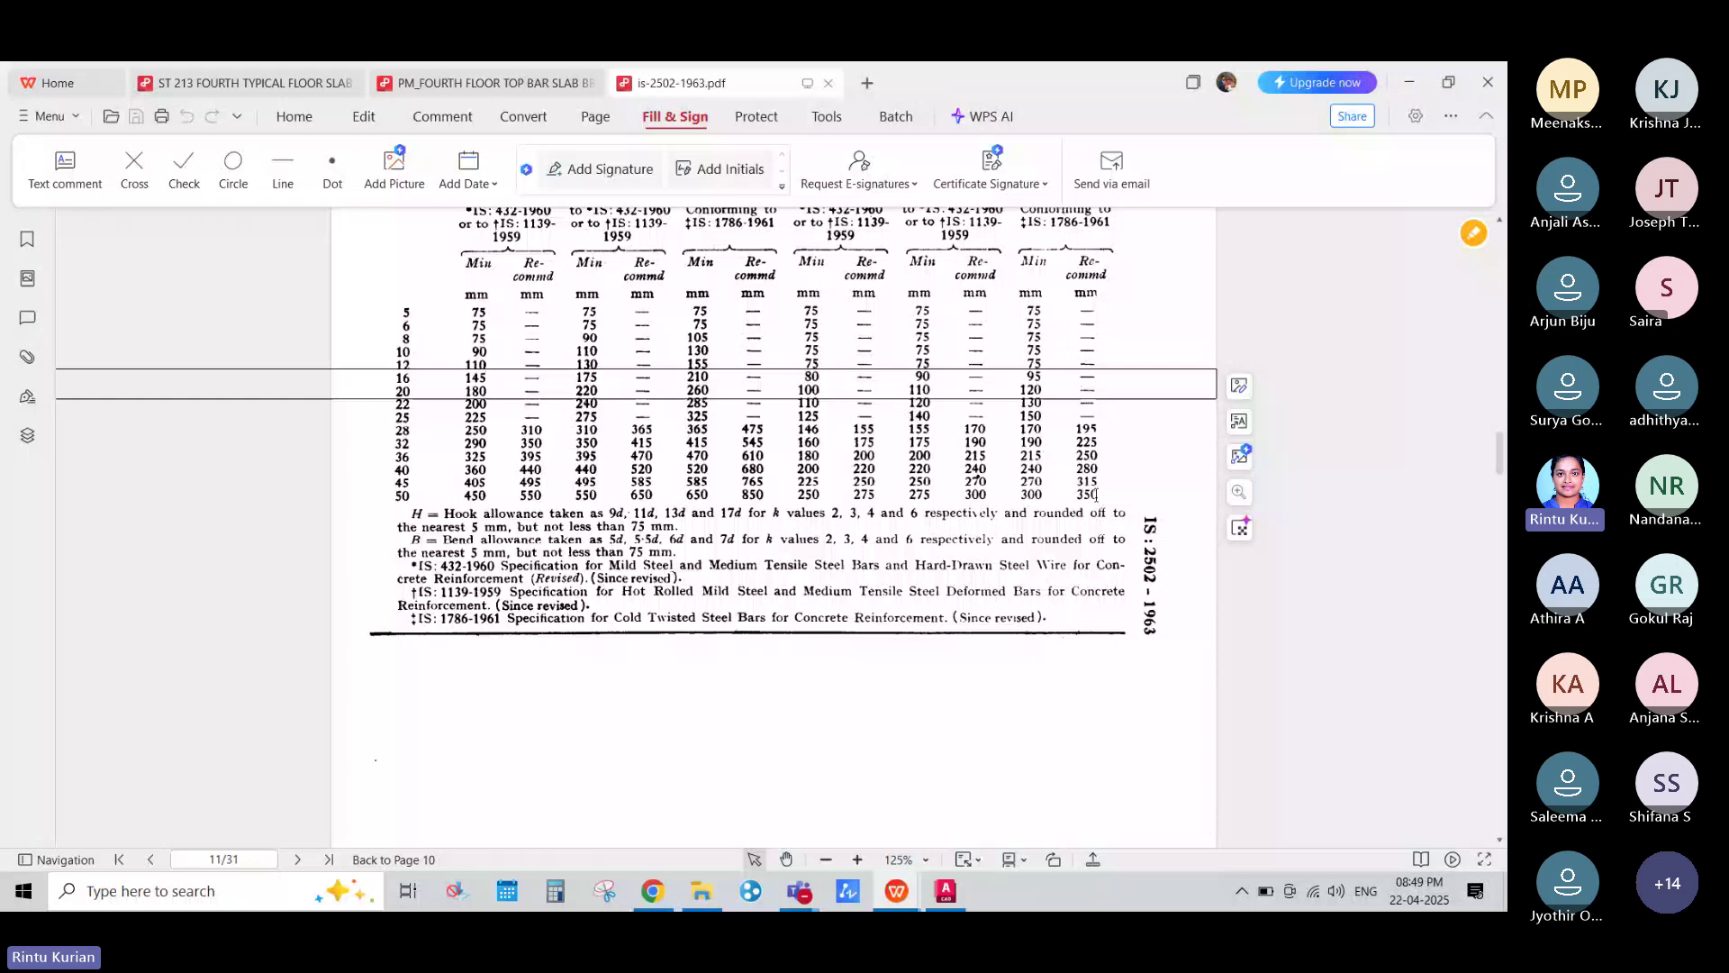
{"action": "scroll", "coordinate": [1091, 504], "scroll_direction": "down", "scroll_amount": 8}
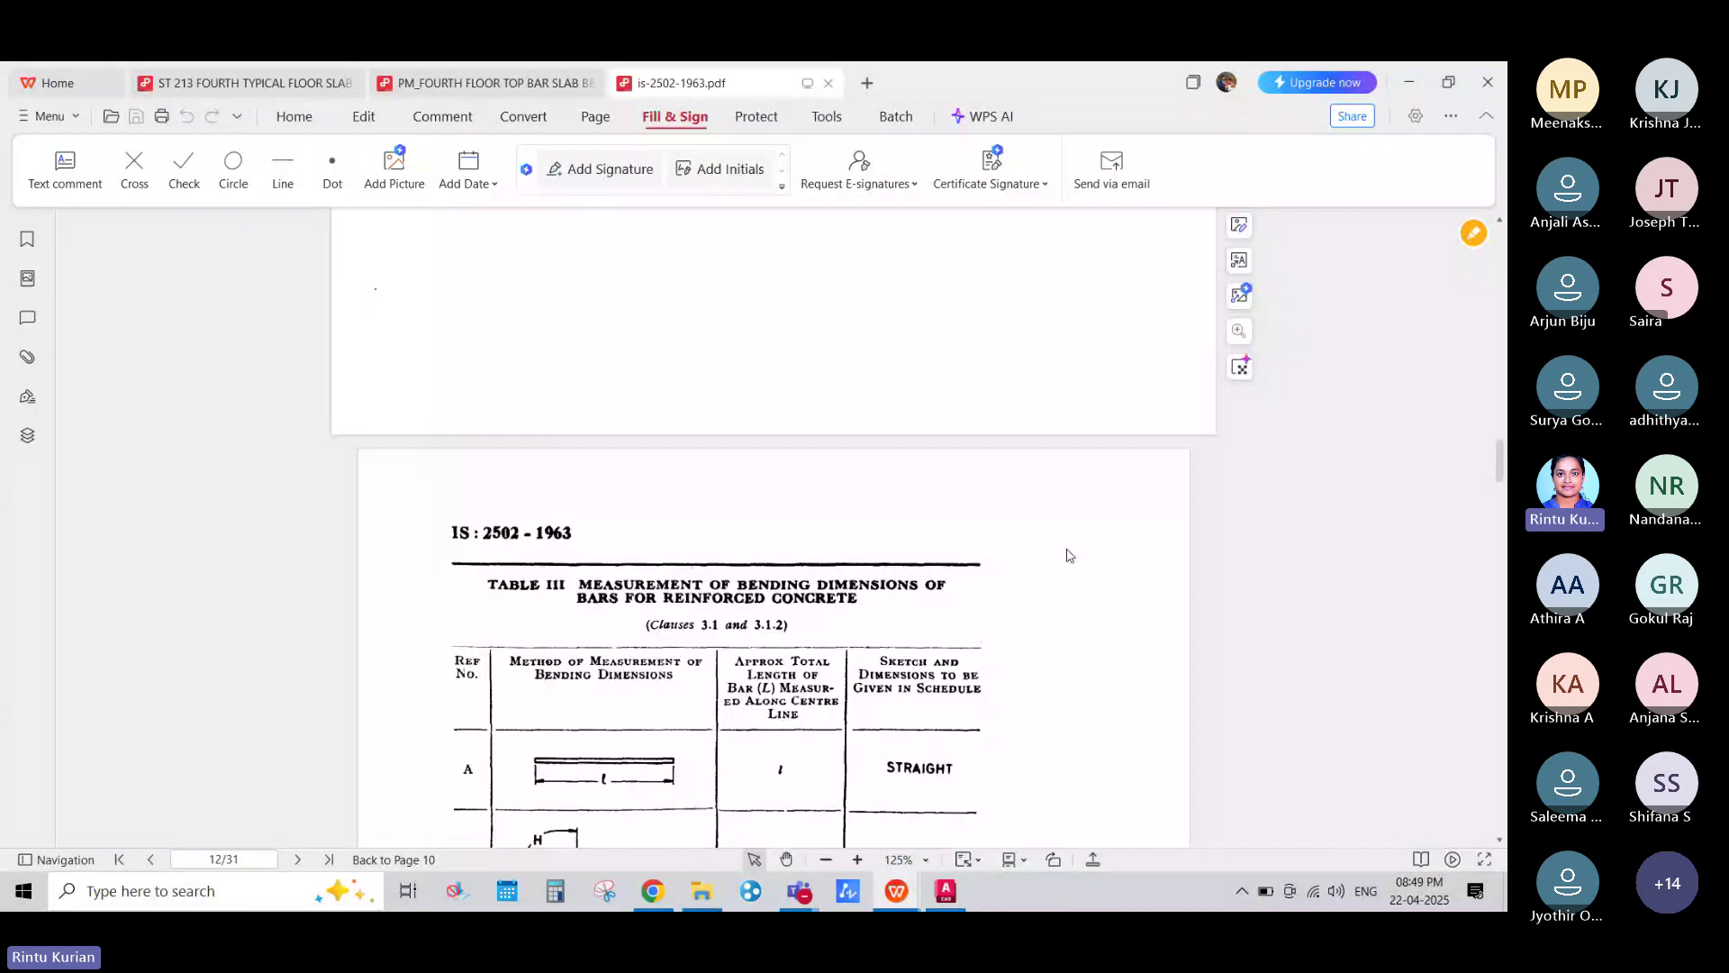
{"action": "scroll", "coordinate": [1063, 558], "scroll_direction": "down", "scroll_amount": 4}
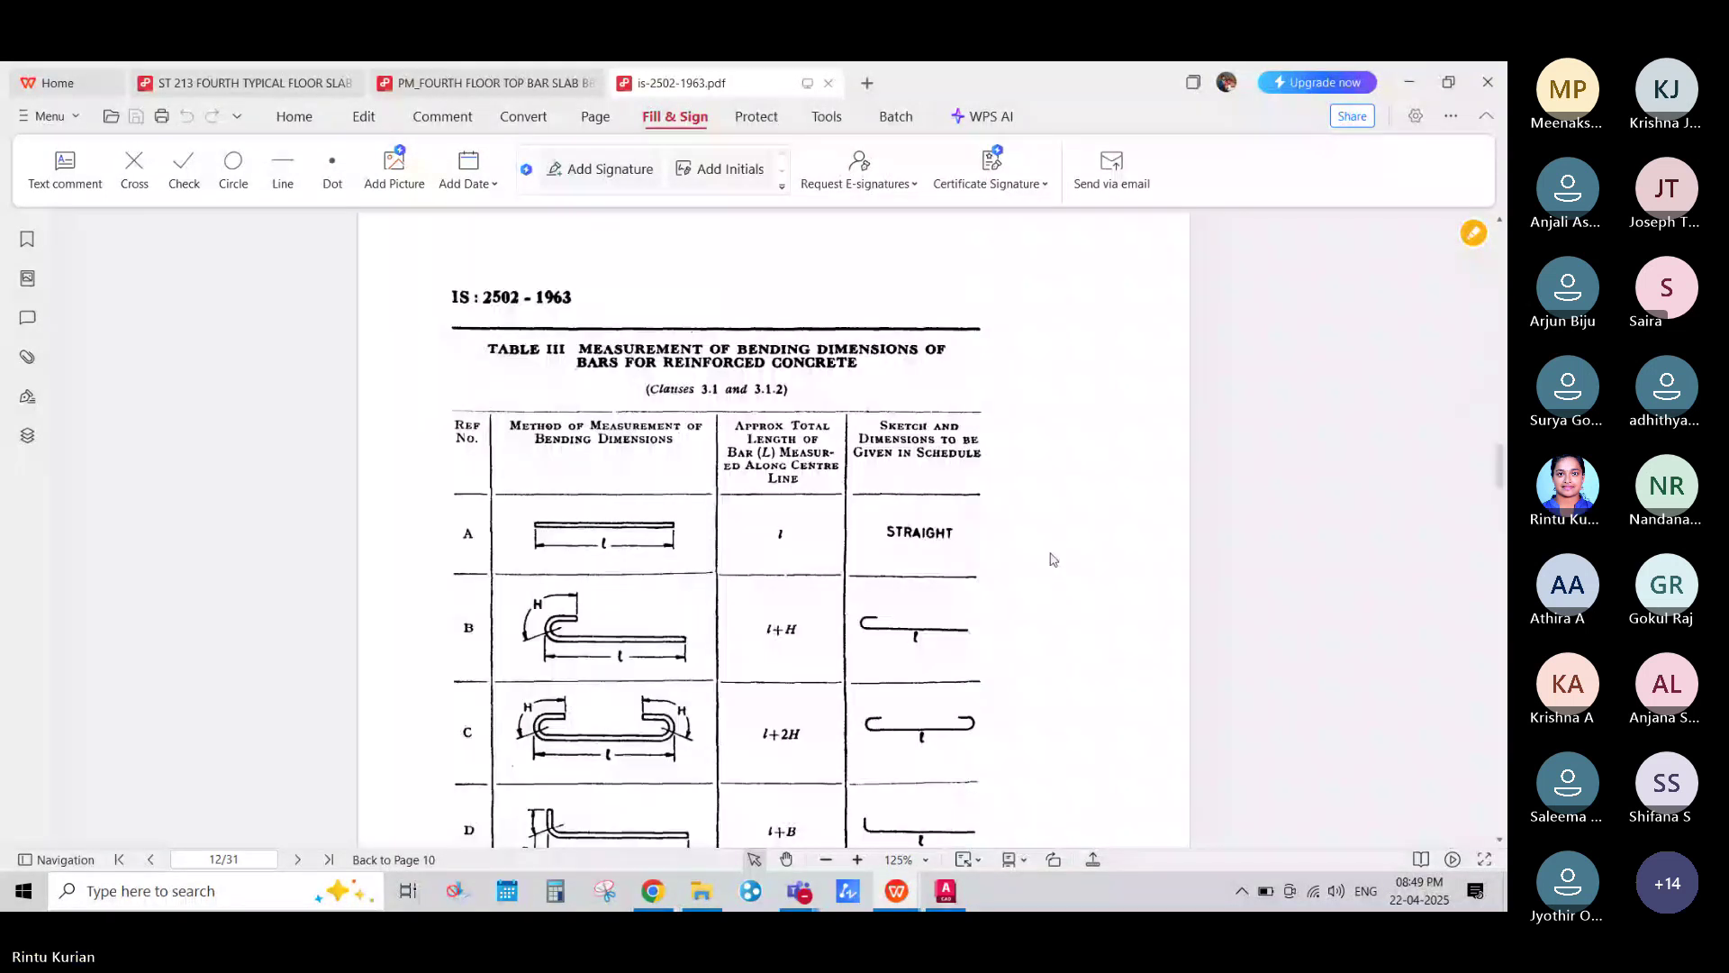
{"action": "scroll", "coordinate": [1050, 557], "scroll_direction": "down", "scroll_amount": 2}
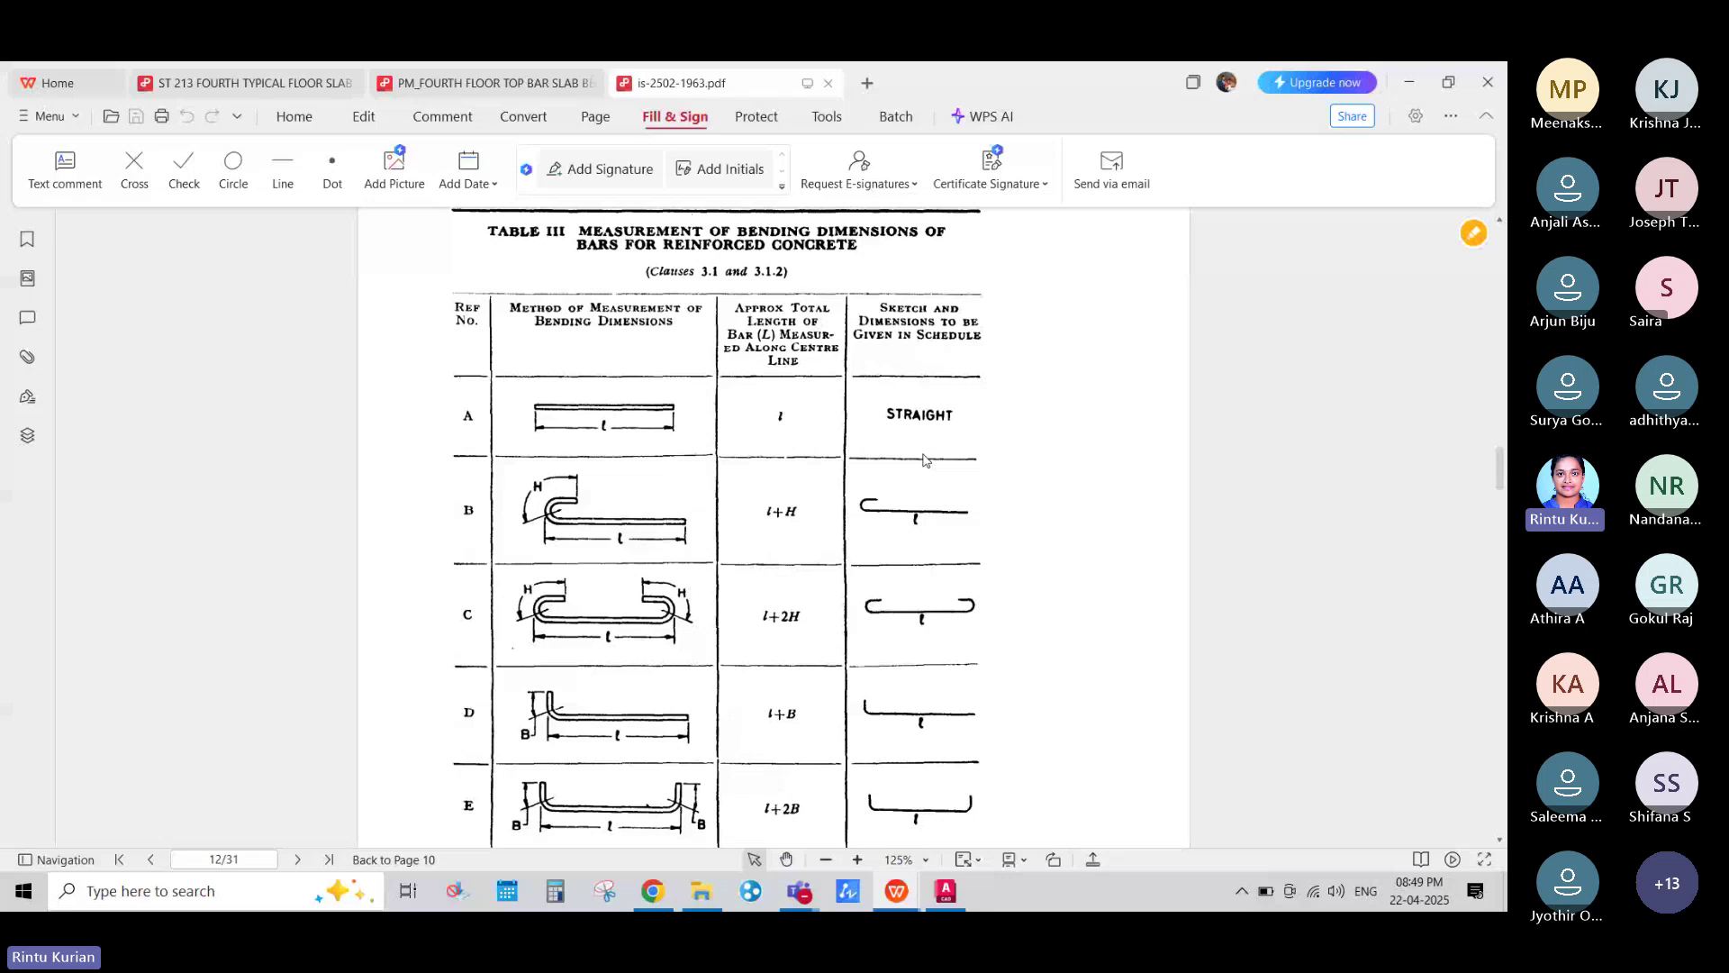
{"action": "scroll", "coordinate": [619, 536], "scroll_direction": "down", "scroll_amount": 1}
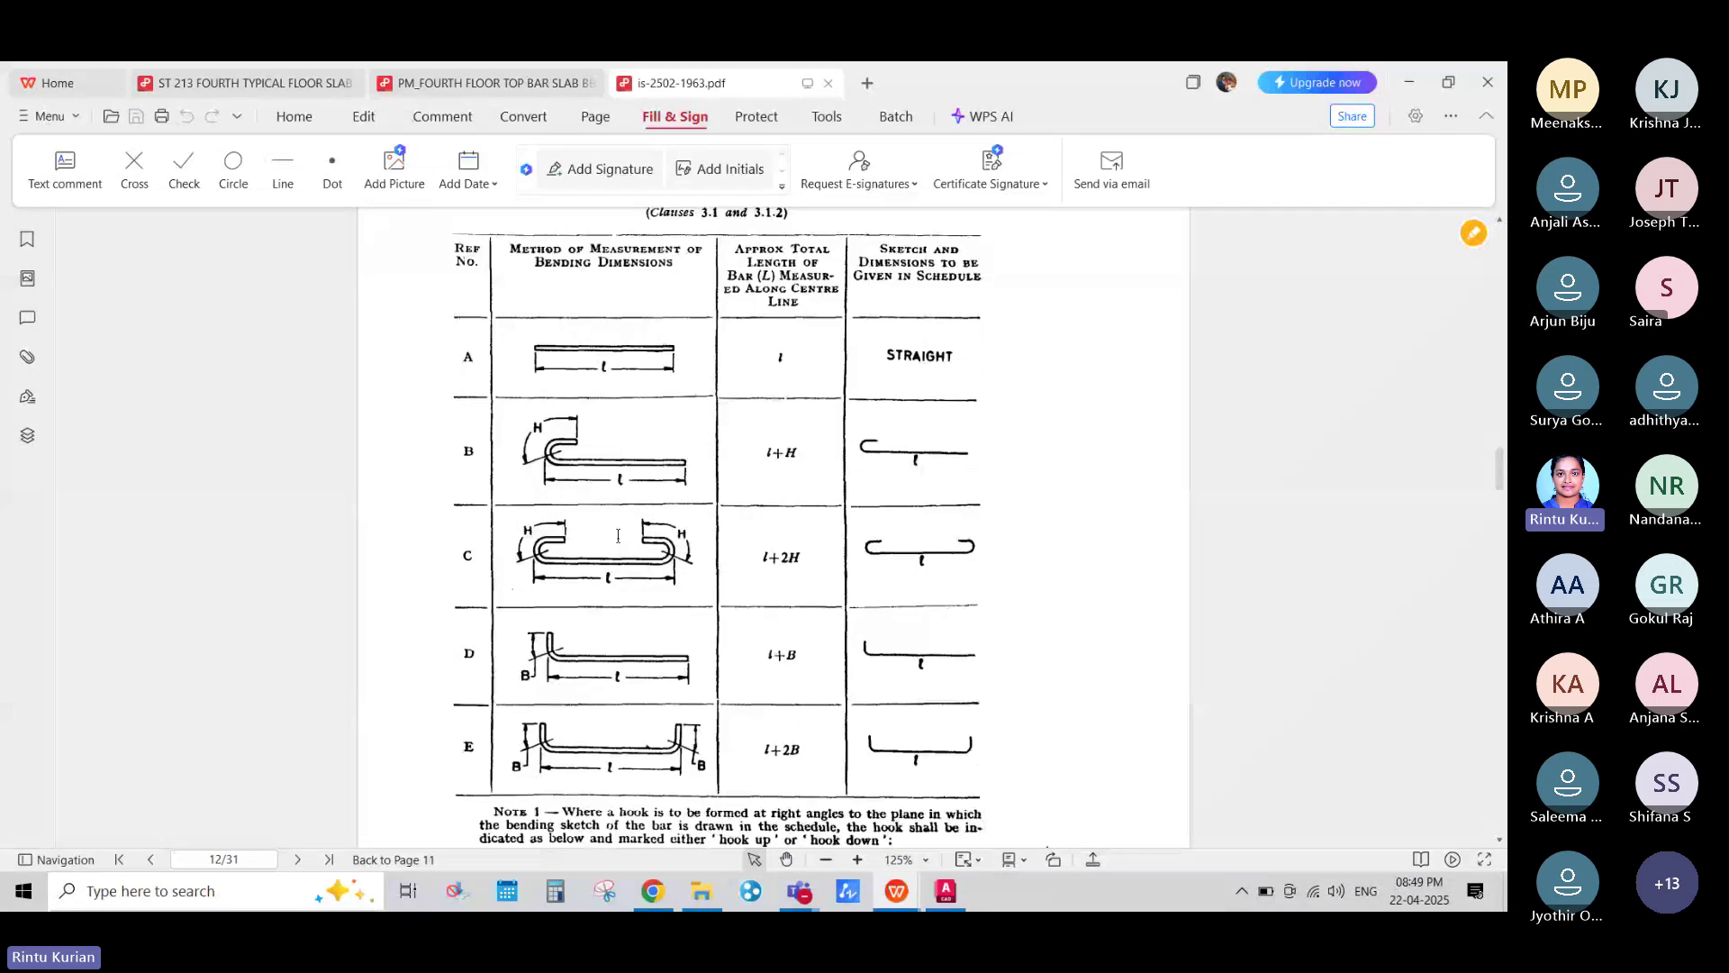
{"action": "scroll", "coordinate": [619, 536], "scroll_direction": "up", "scroll_amount": 1}
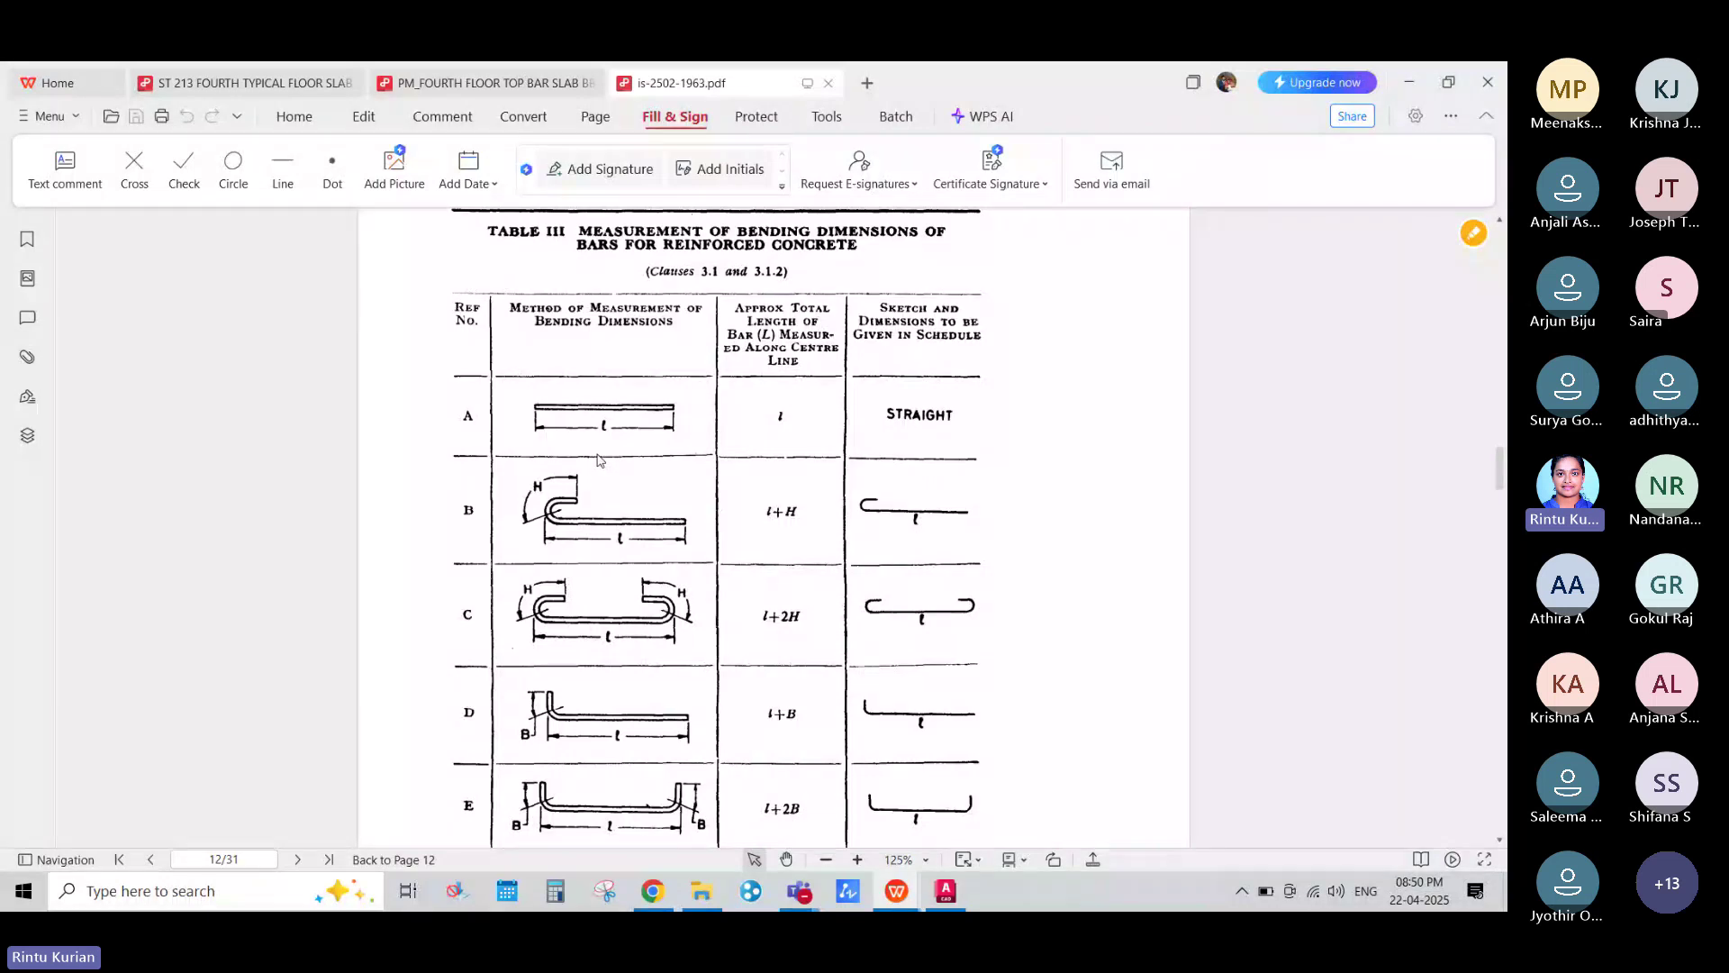
{"action": "scroll", "coordinate": [819, 477], "scroll_direction": "down", "scroll_amount": 3}
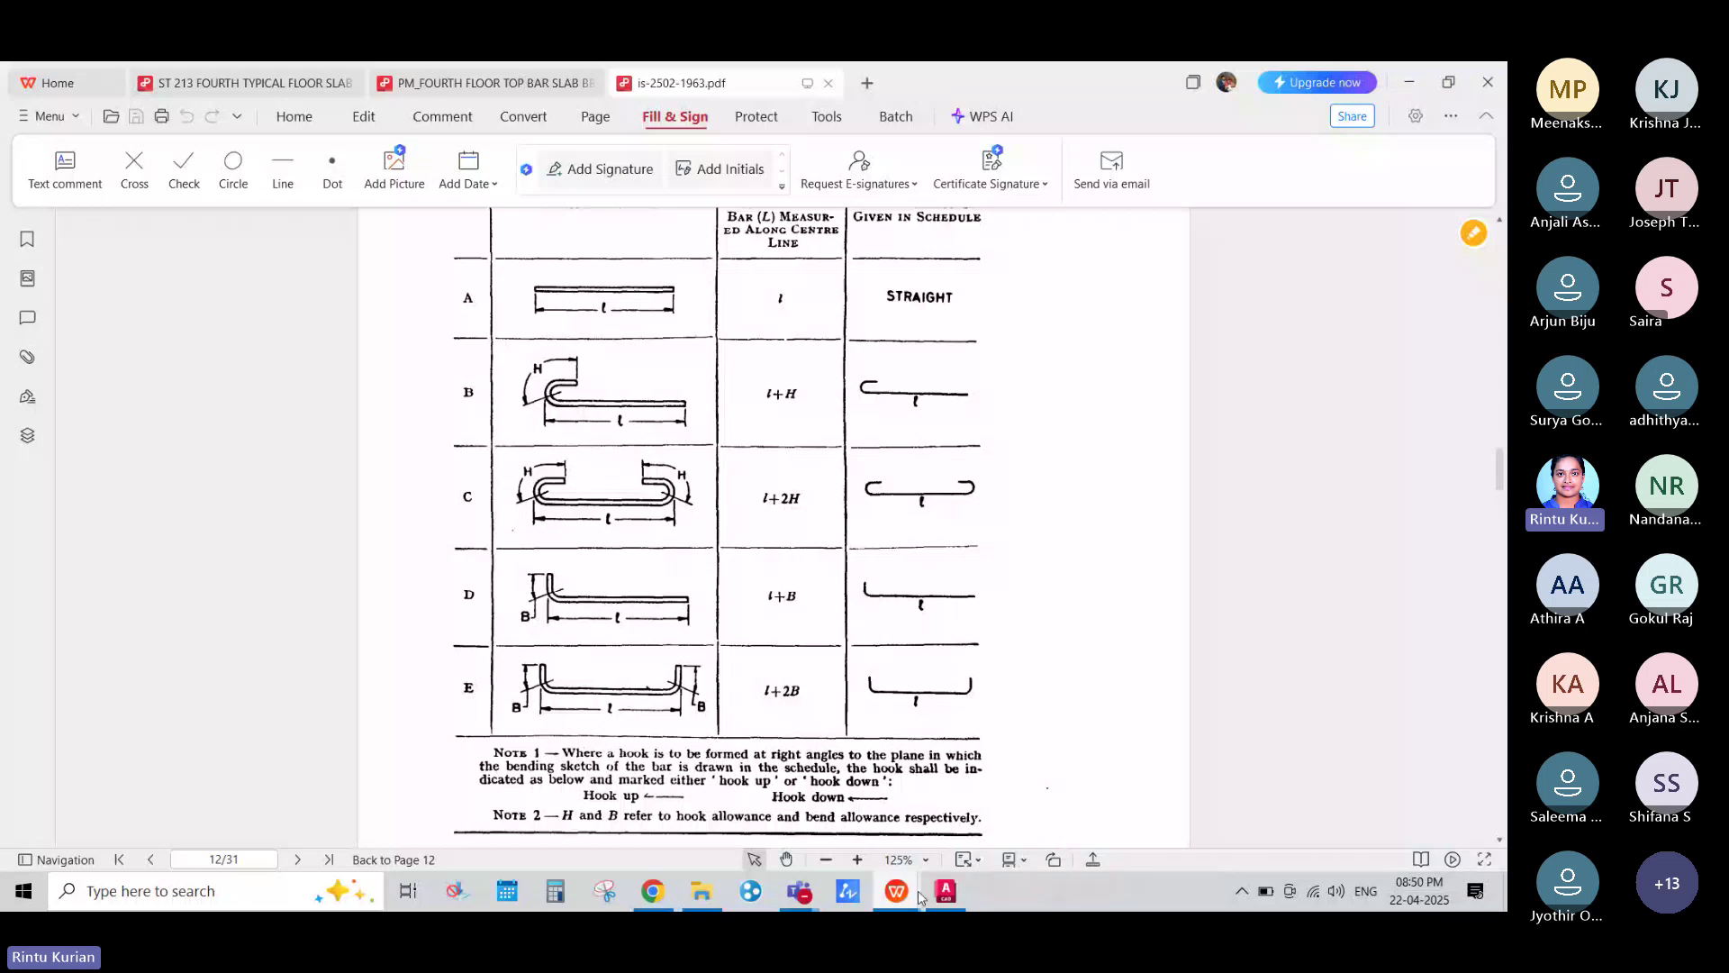
Step: Go to Table V on PDF page 14 and highlight the approximate total length formula for shape A
{"action": "mouse_move", "coordinate": [898, 892]}
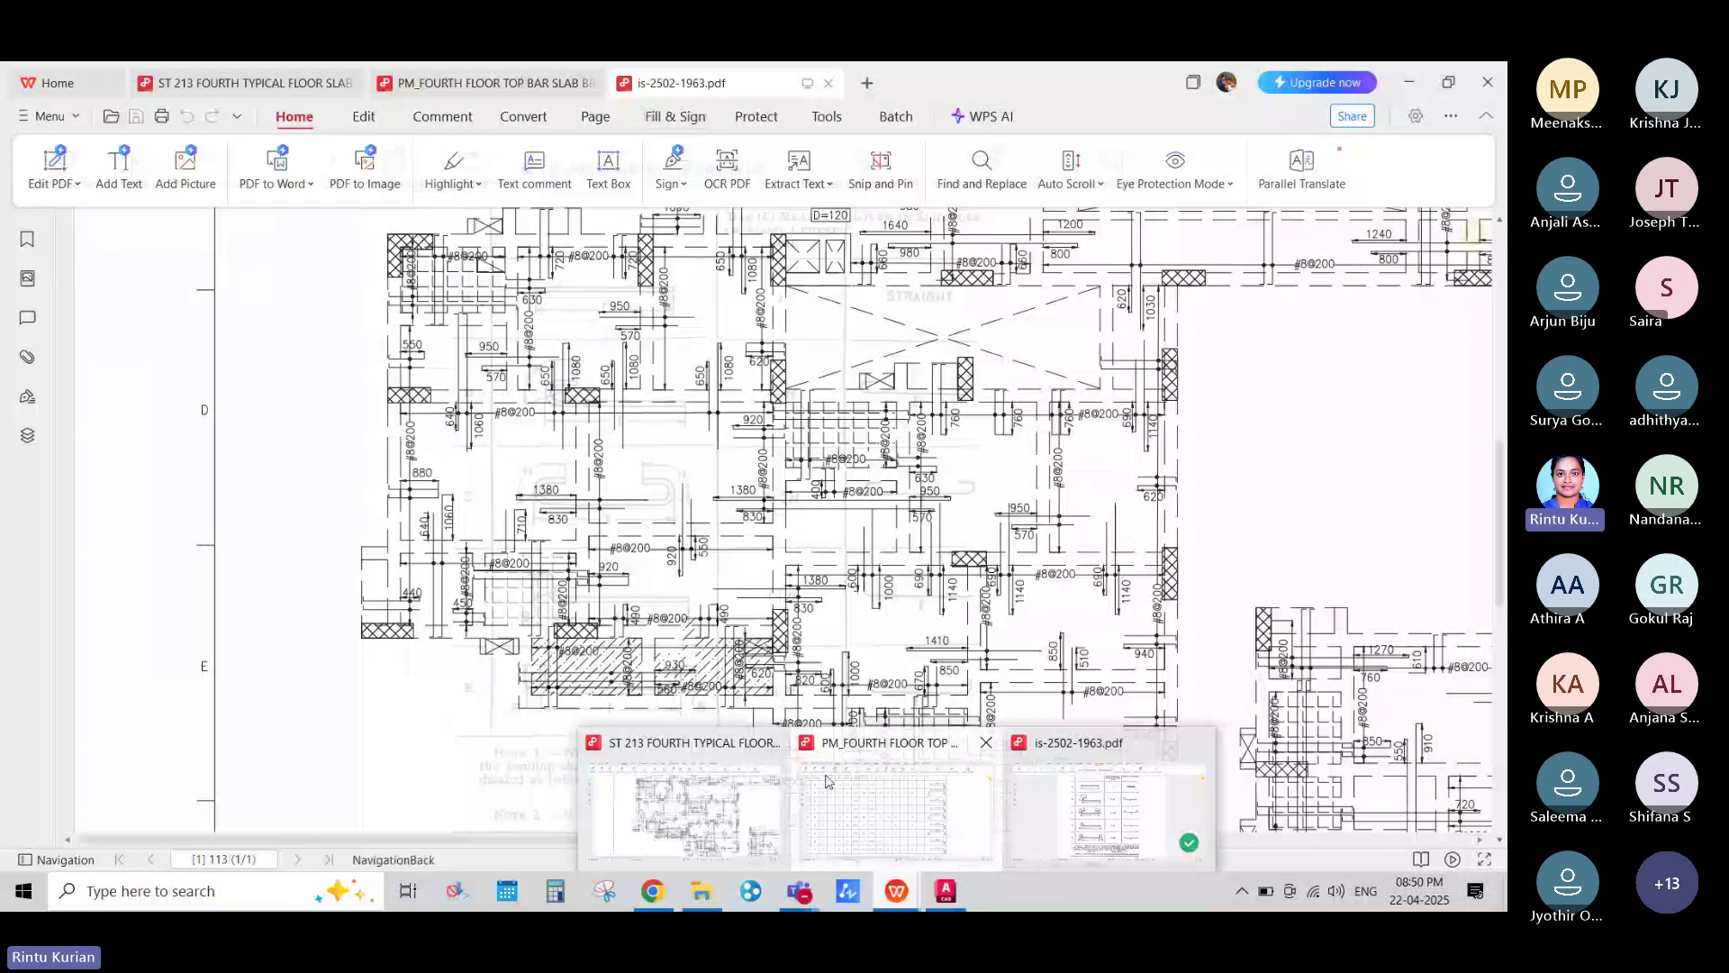
{"action": "scroll", "coordinate": [591, 505], "scroll_direction": "down", "scroll_amount": 5}
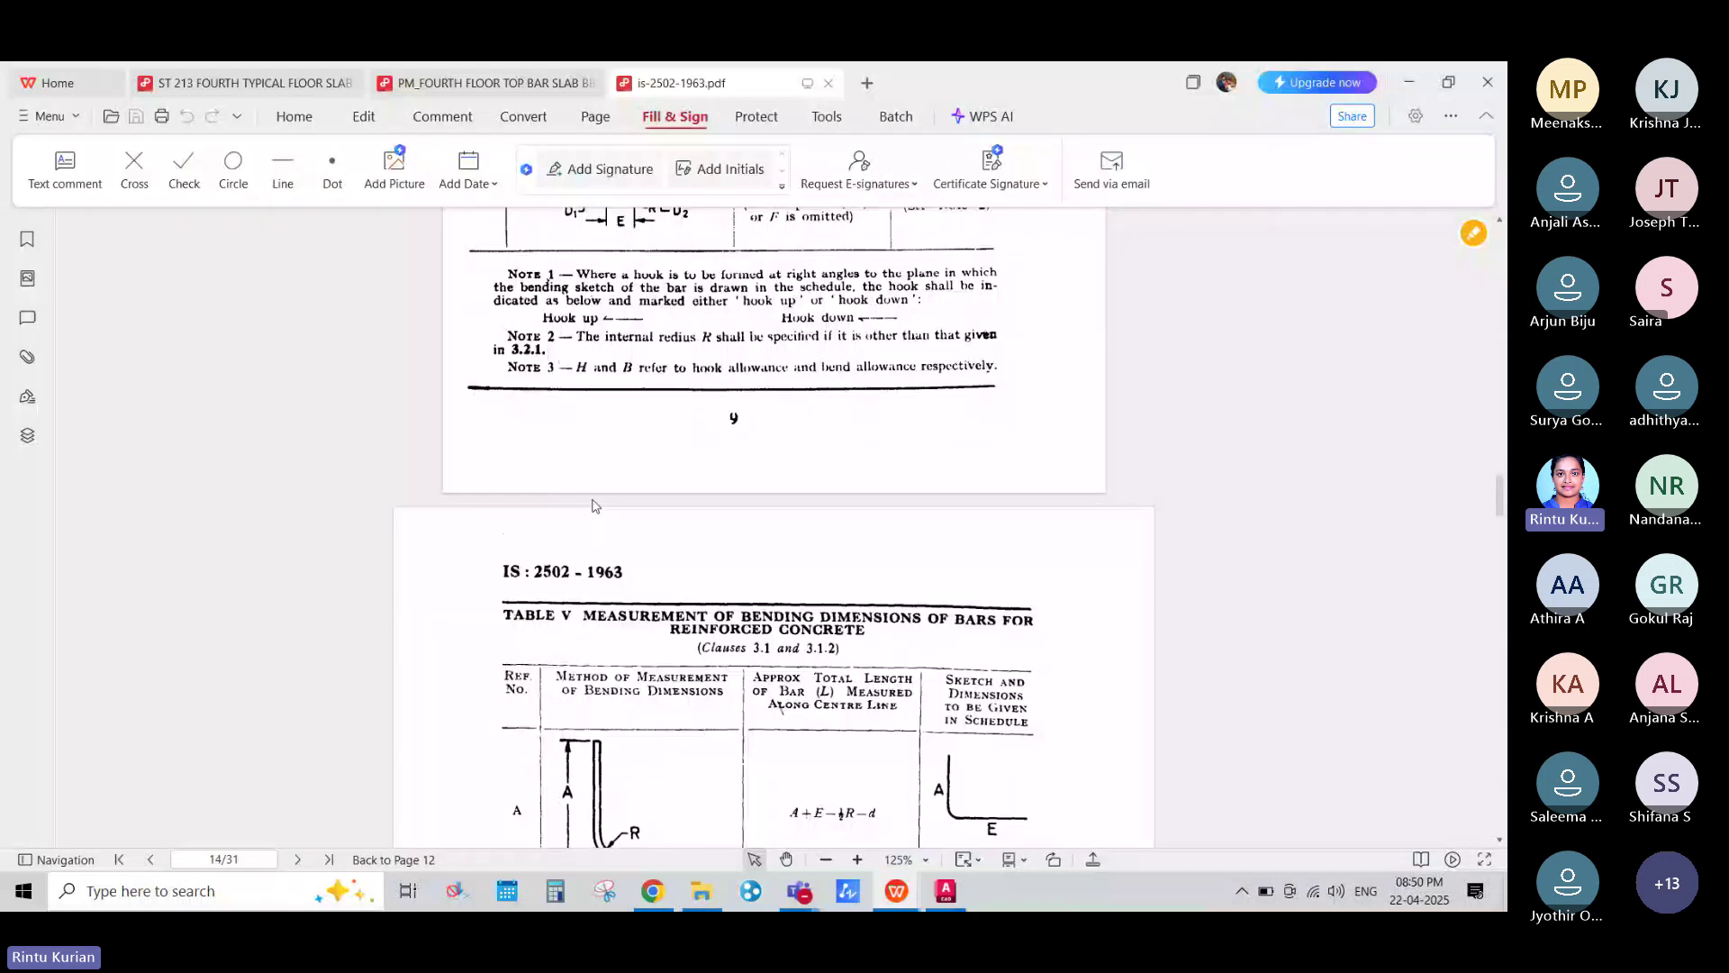
{"action": "scroll", "coordinate": [595, 513], "scroll_direction": "down", "scroll_amount": 2}
{"action": "left_click_drag", "start_coordinate": [790, 577], "coordinate": [856, 578]}
Step: Return to the bar bending schedule on page 3 of the top bar slab PDF and float its reduced window over the AutoCAD drawing
{"action": "left_click", "coordinate": [459, 74]}
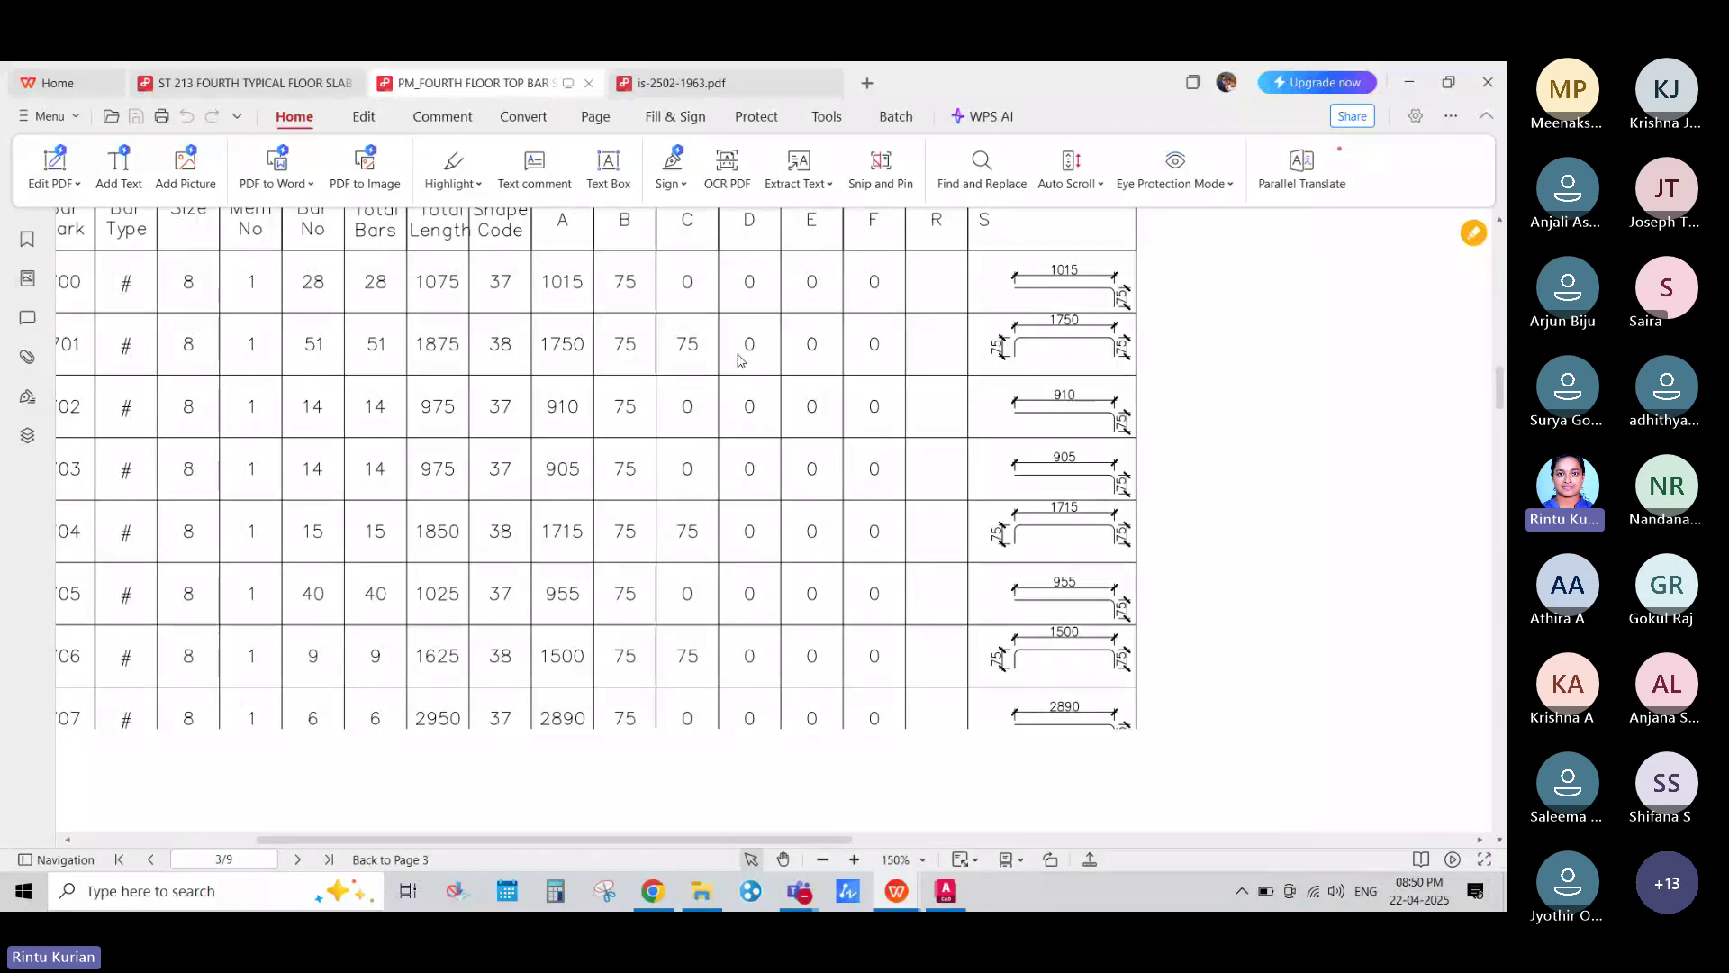
{"action": "scroll", "coordinate": [489, 472], "scroll_direction": "up", "scroll_amount": 2}
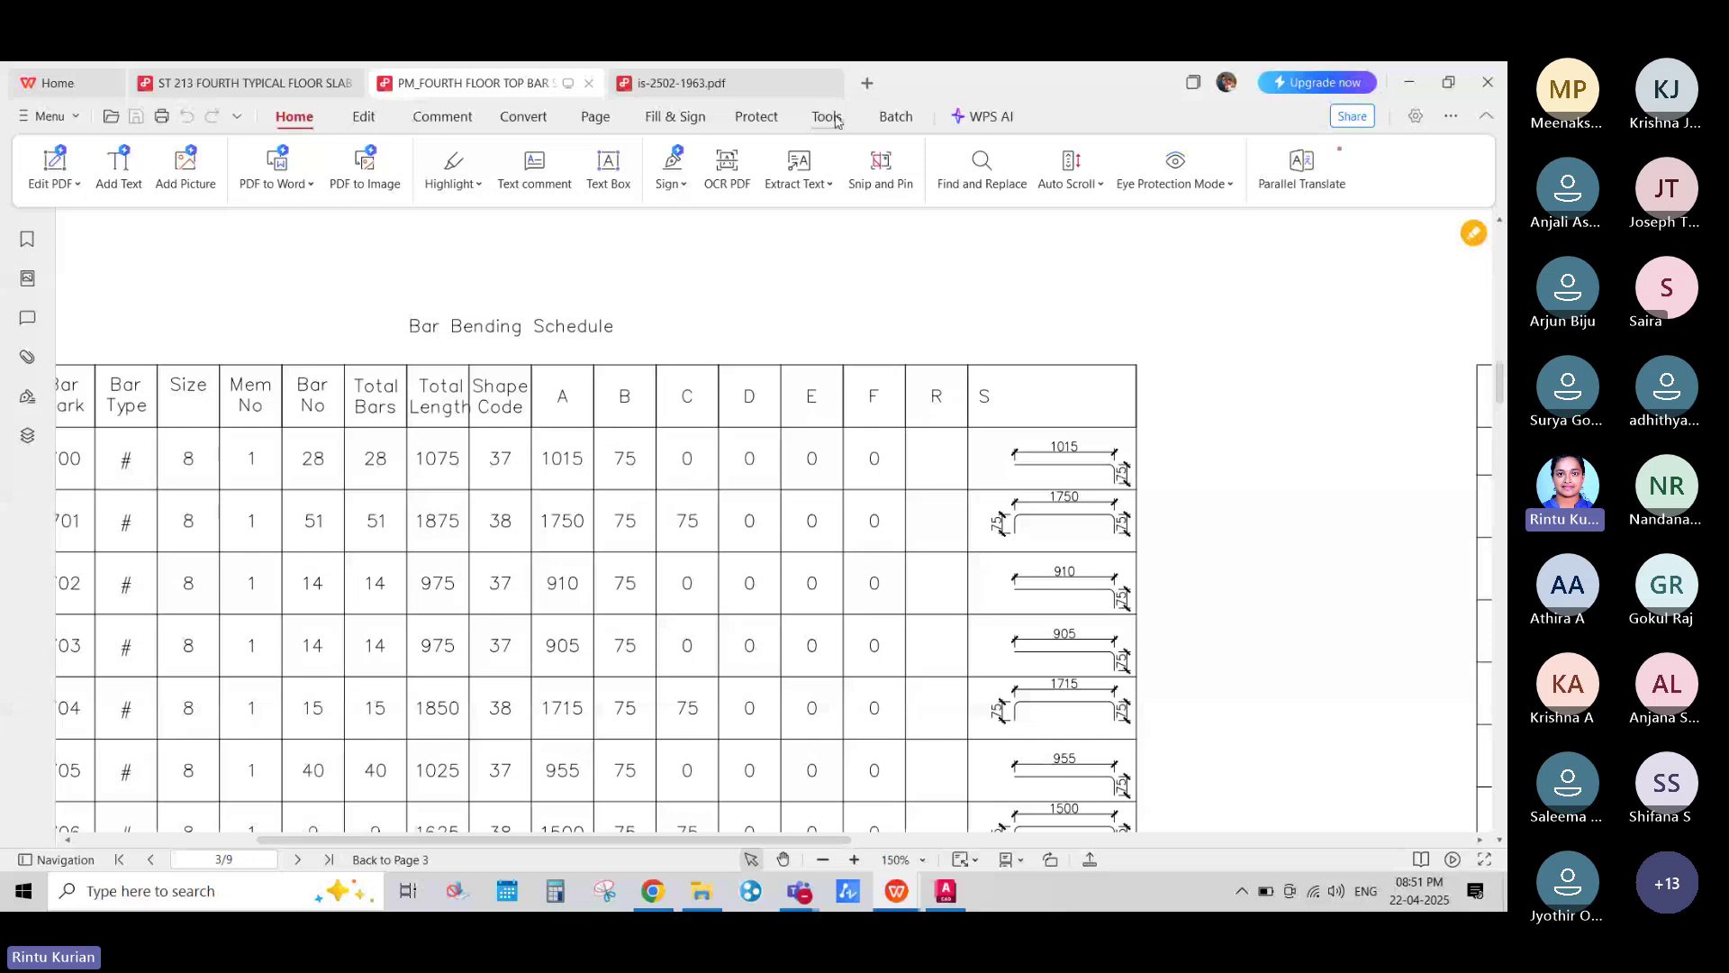
{"action": "left_click_drag", "start_coordinate": [794, 88], "coordinate": [1027, 131]}
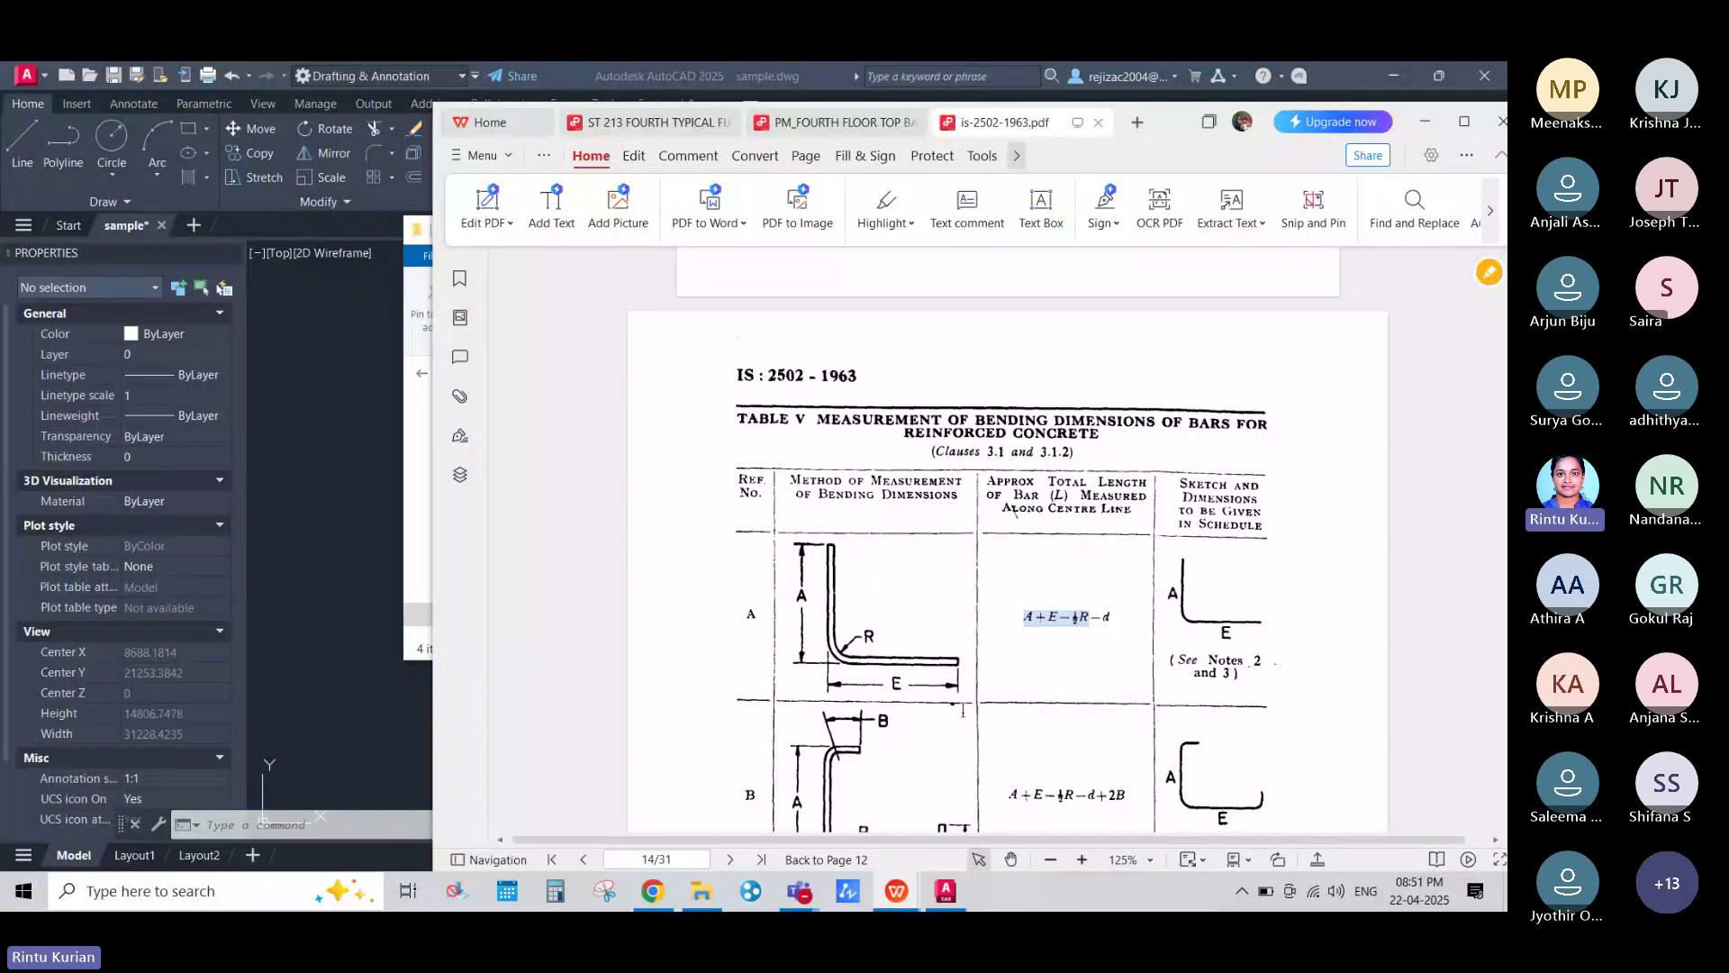
{"action": "left_click", "coordinate": [814, 125]}
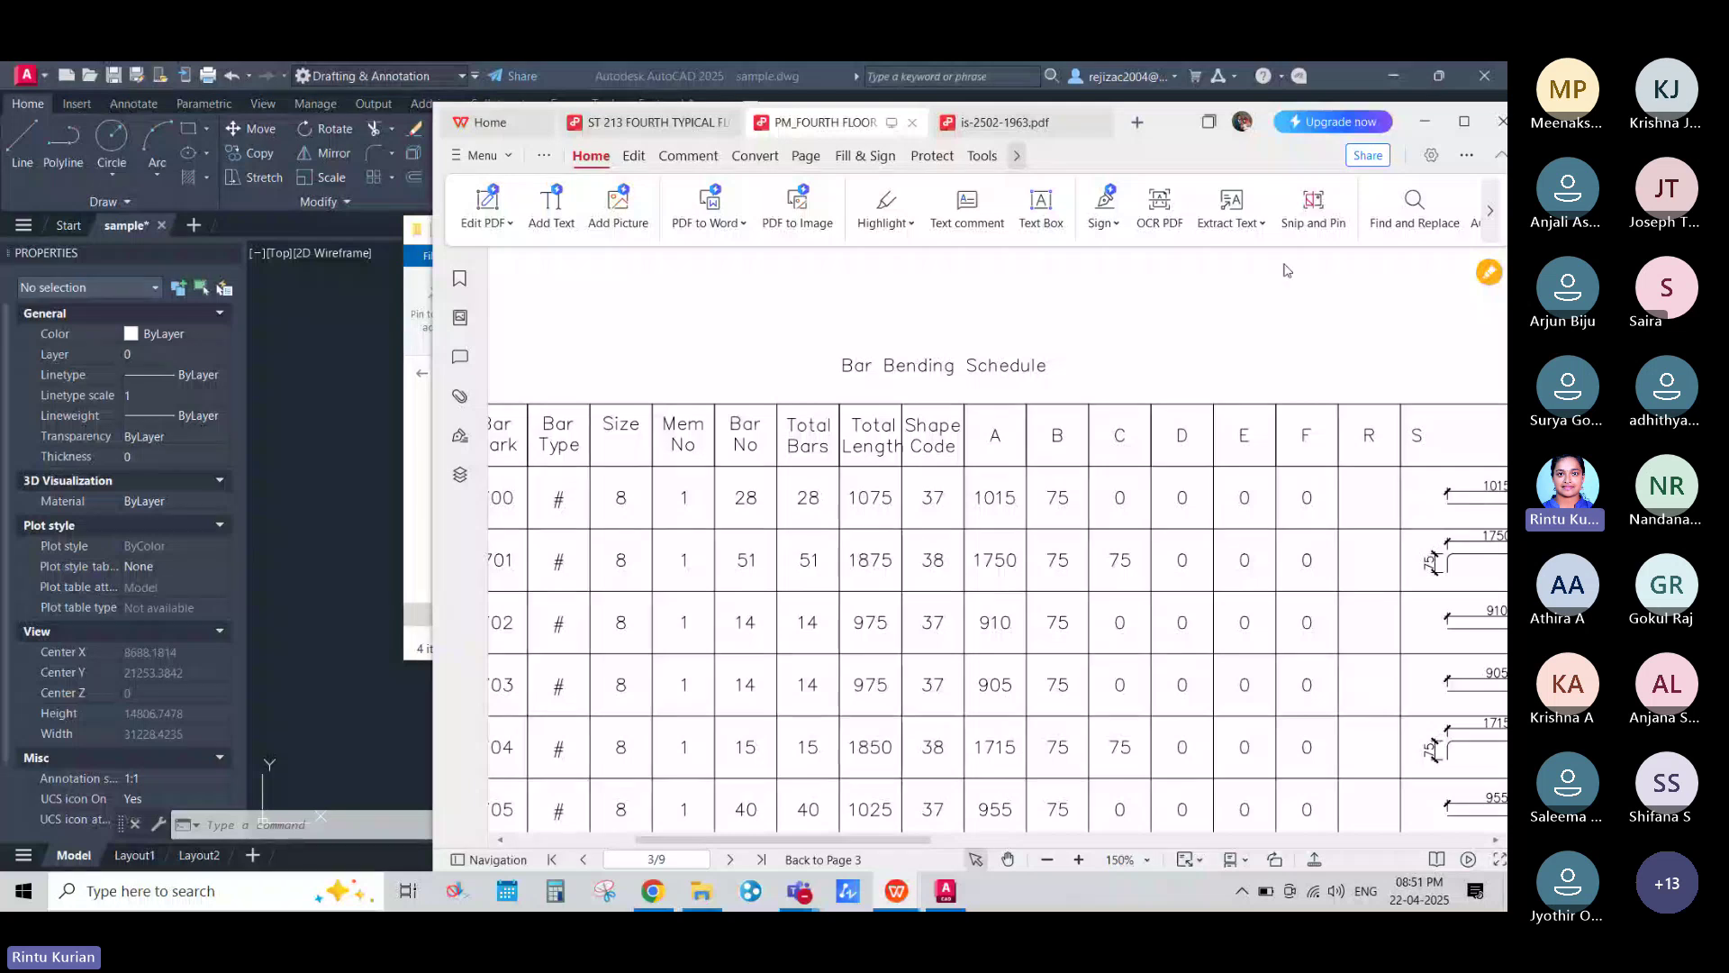
{"action": "left_click_drag", "start_coordinate": [1189, 119], "coordinate": [923, 141]}
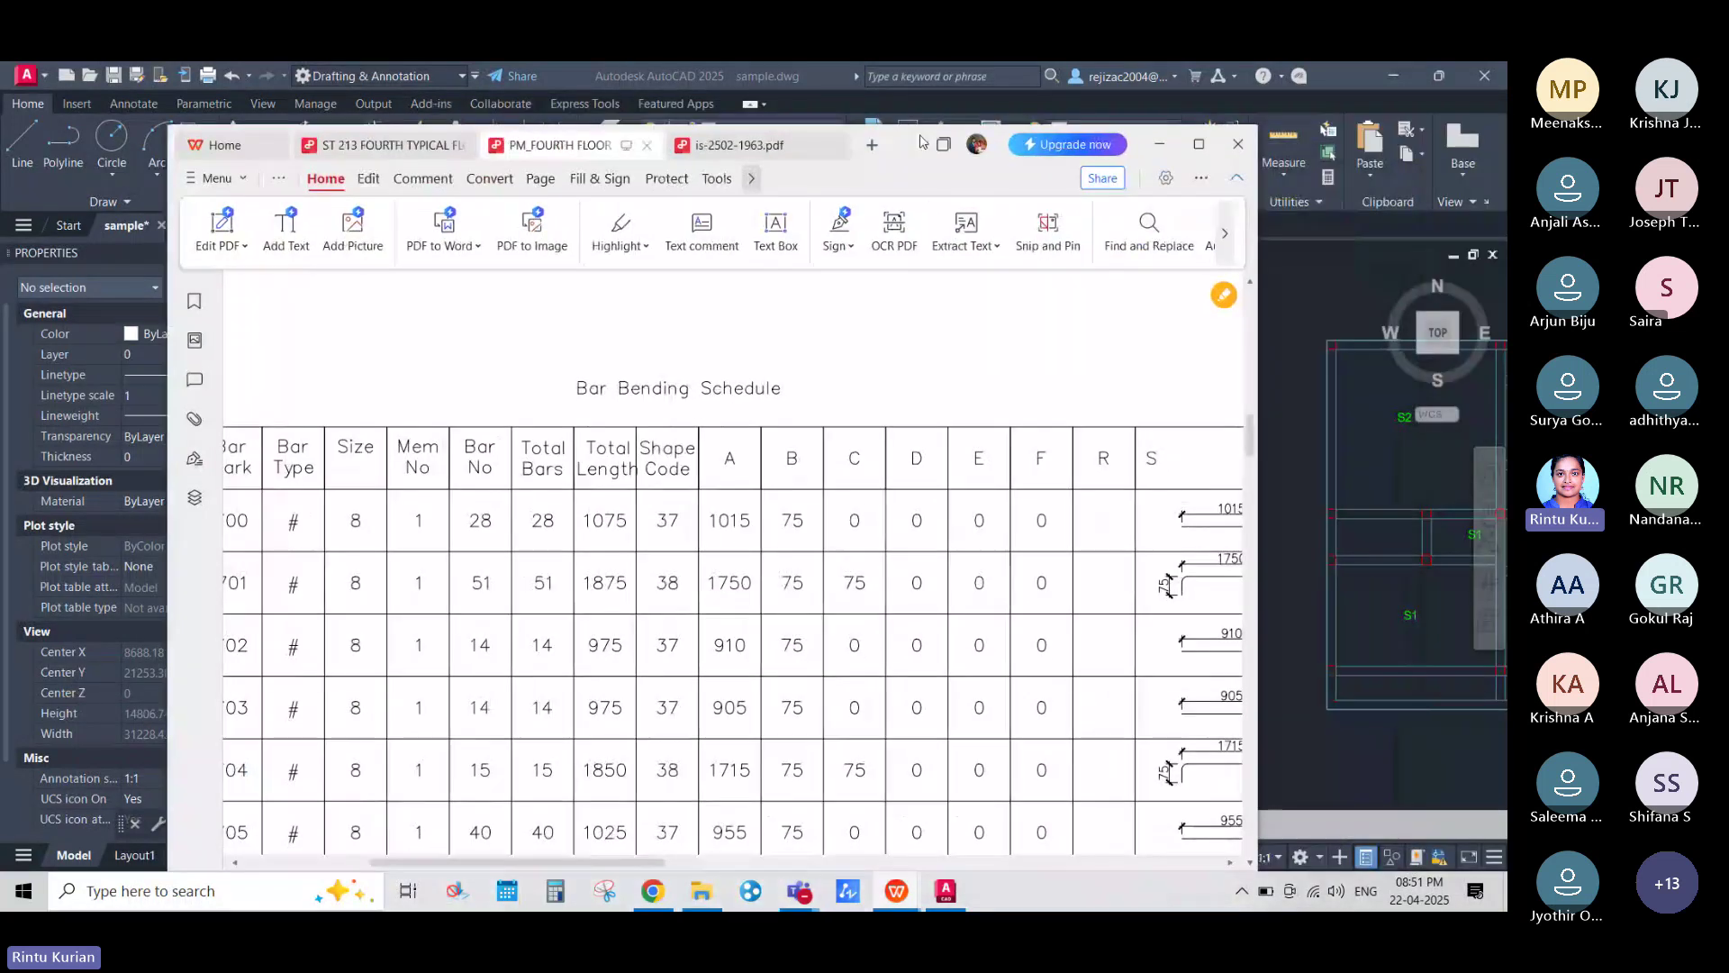
Step: Look over the slab plan pages of the top bar PDF and browse all its bar bending schedule tables through to the last page
{"action": "scroll", "coordinate": [793, 441], "scroll_direction": "down", "scroll_amount": 2, "text": "ctrl"}
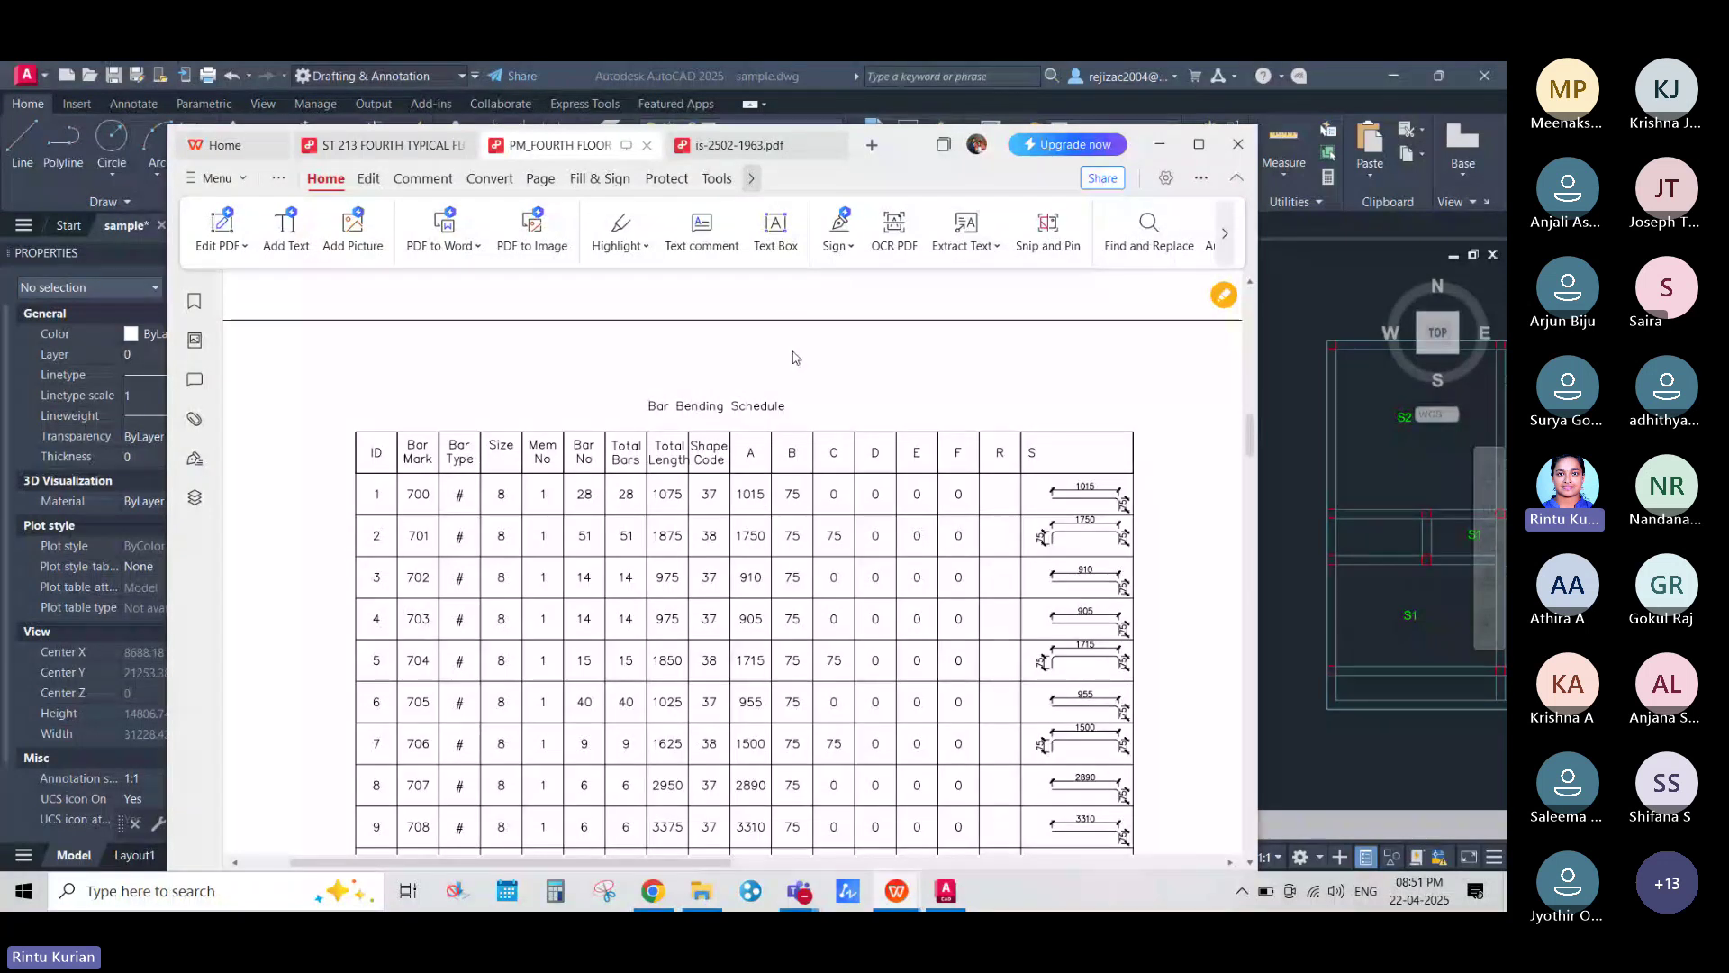
{"action": "scroll", "coordinate": [798, 387], "scroll_direction": "up", "scroll_amount": 2}
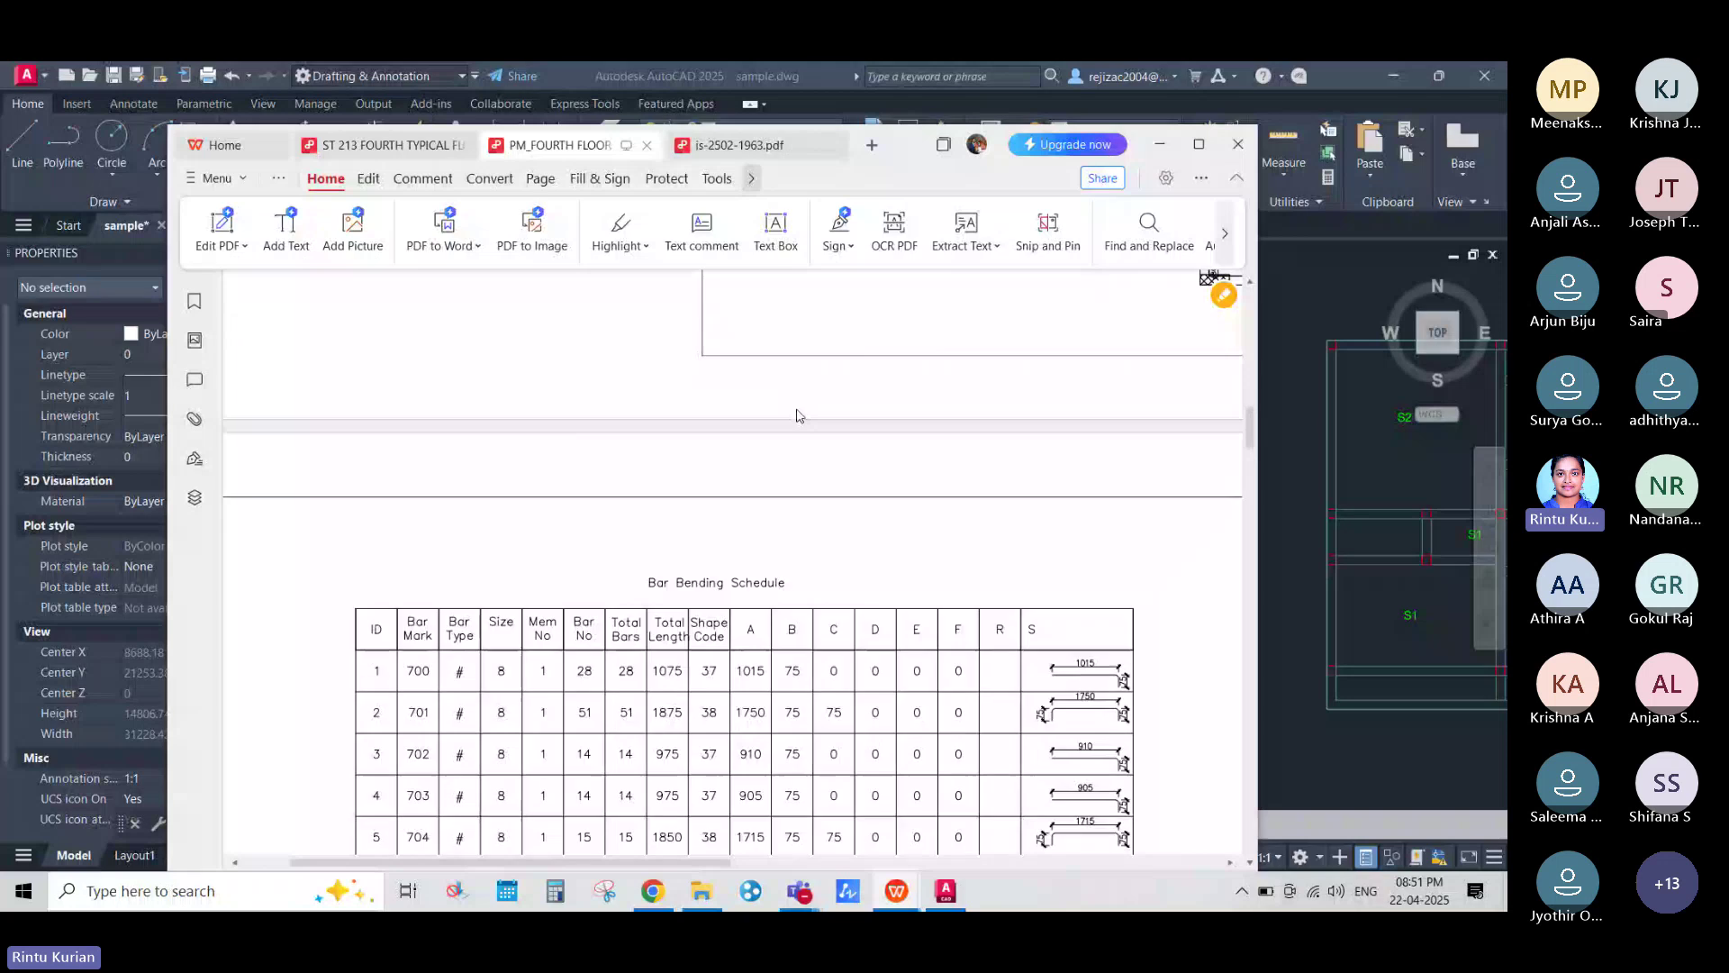
{"action": "scroll", "coordinate": [798, 417], "scroll_direction": "down", "scroll_amount": 2, "text": "ctrl"}
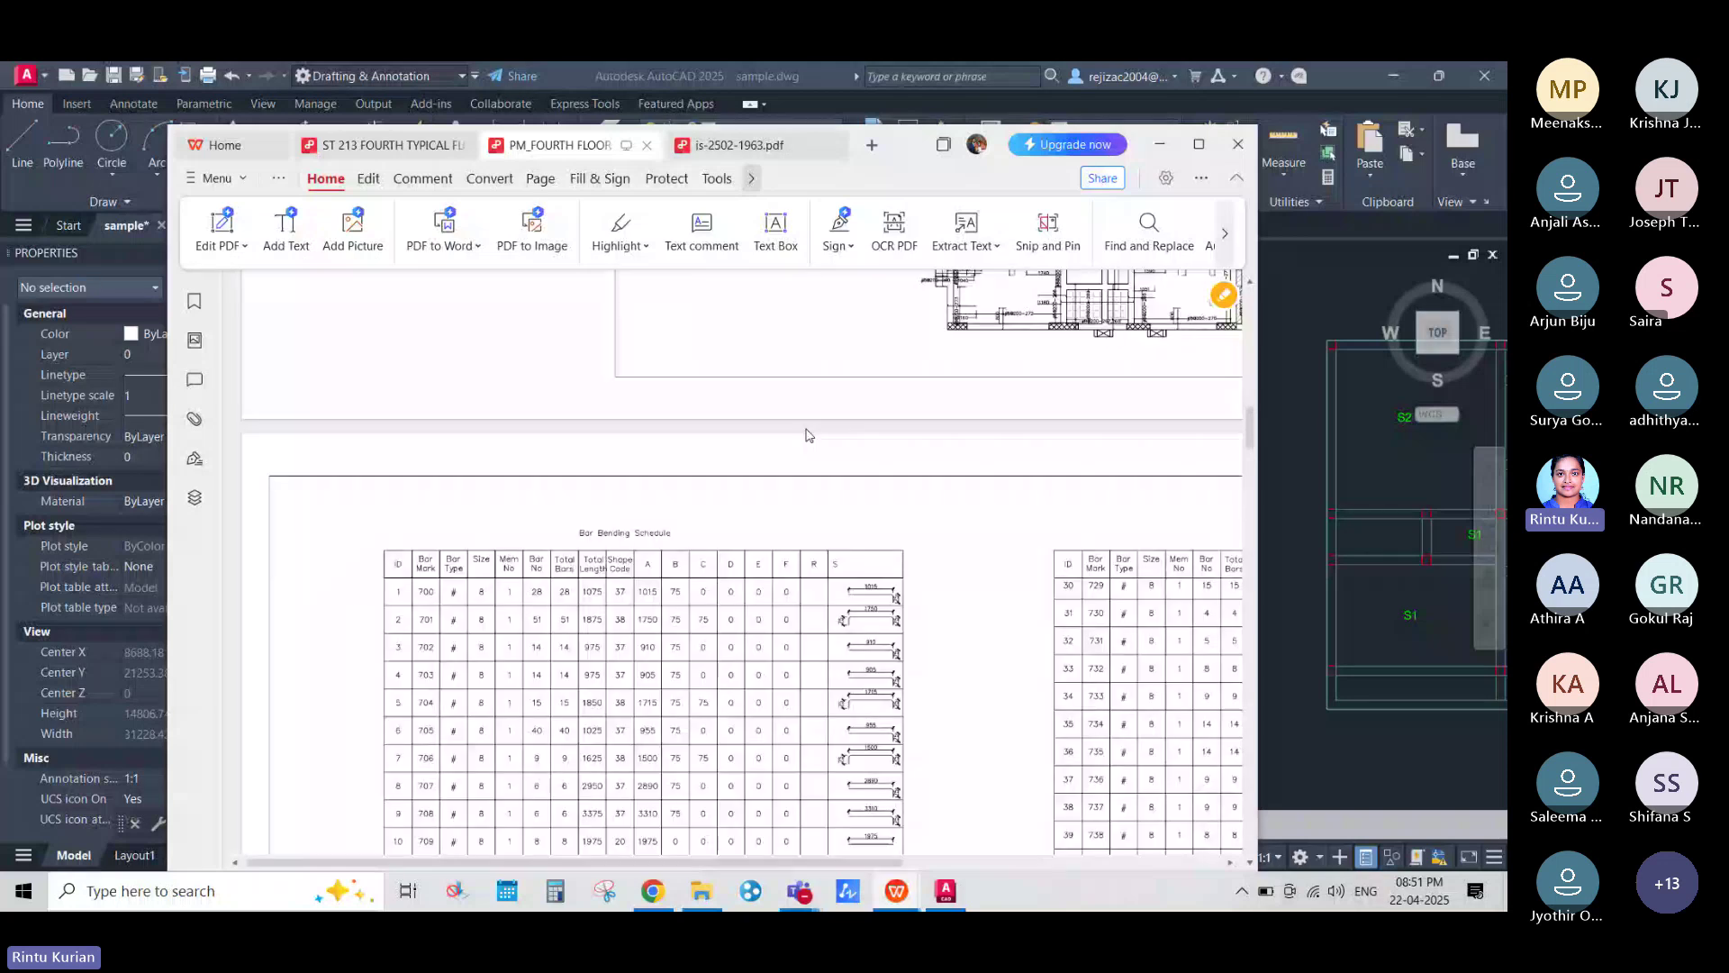
{"action": "scroll", "coordinate": [808, 435], "scroll_direction": "down", "scroll_amount": 3, "text": "ctrl"}
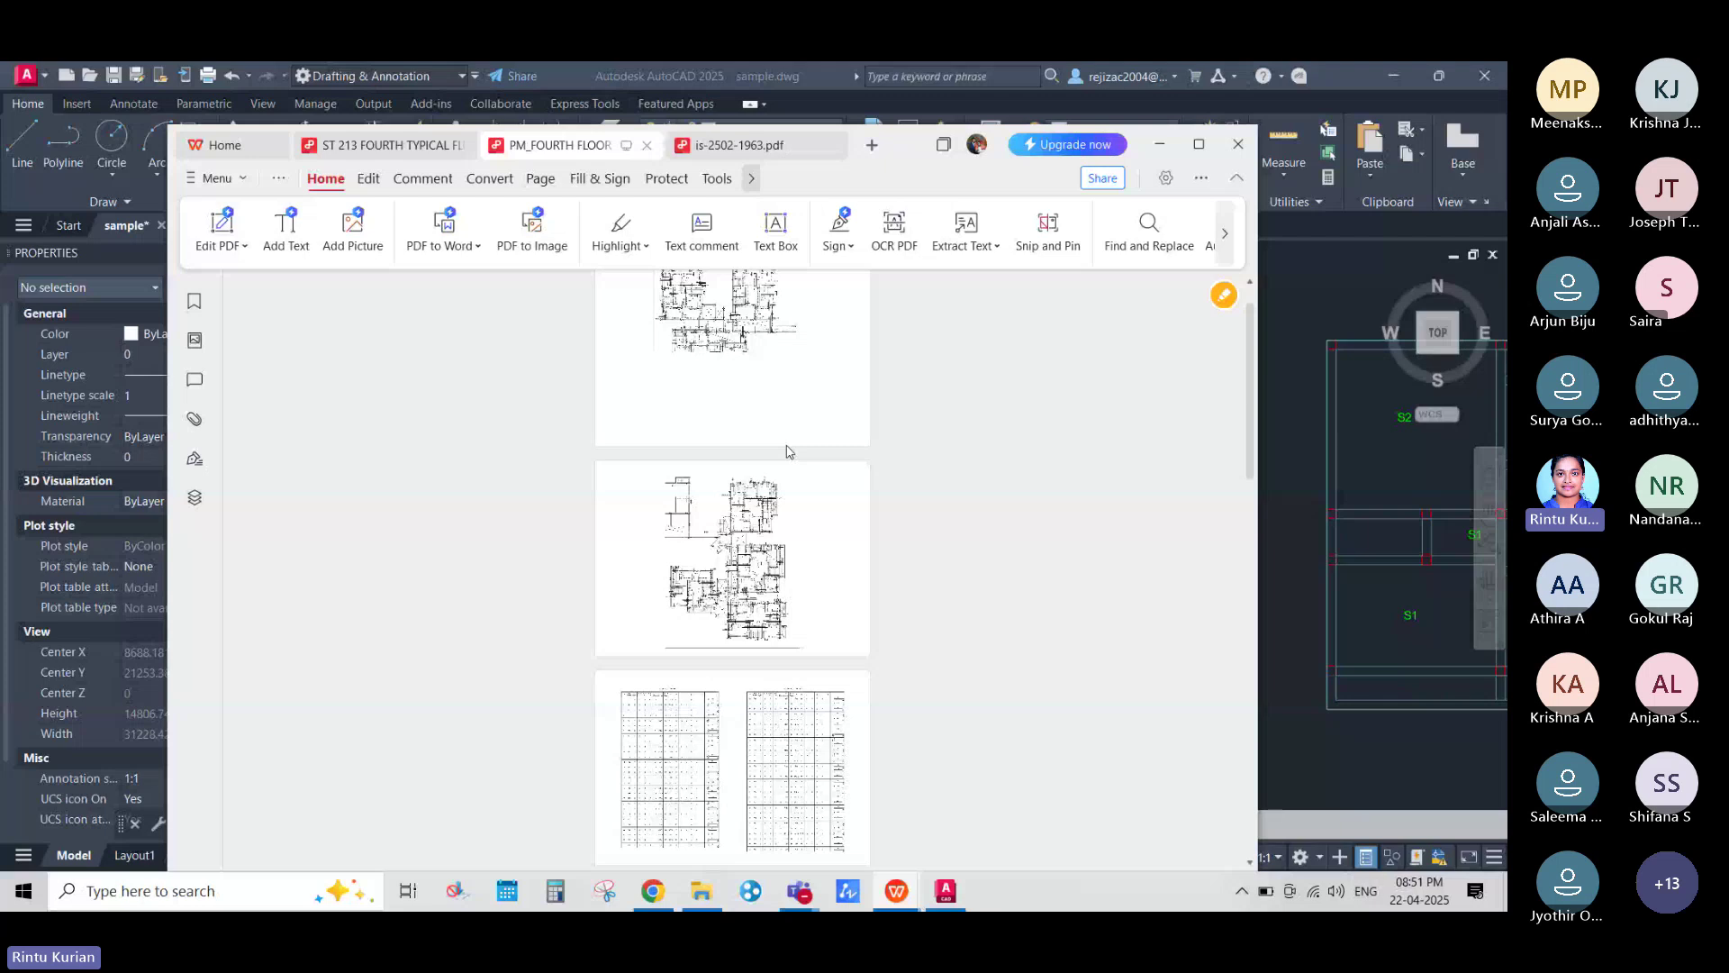
{"action": "scroll", "coordinate": [786, 451], "scroll_direction": "up", "scroll_amount": 5, "text": "ctrl"}
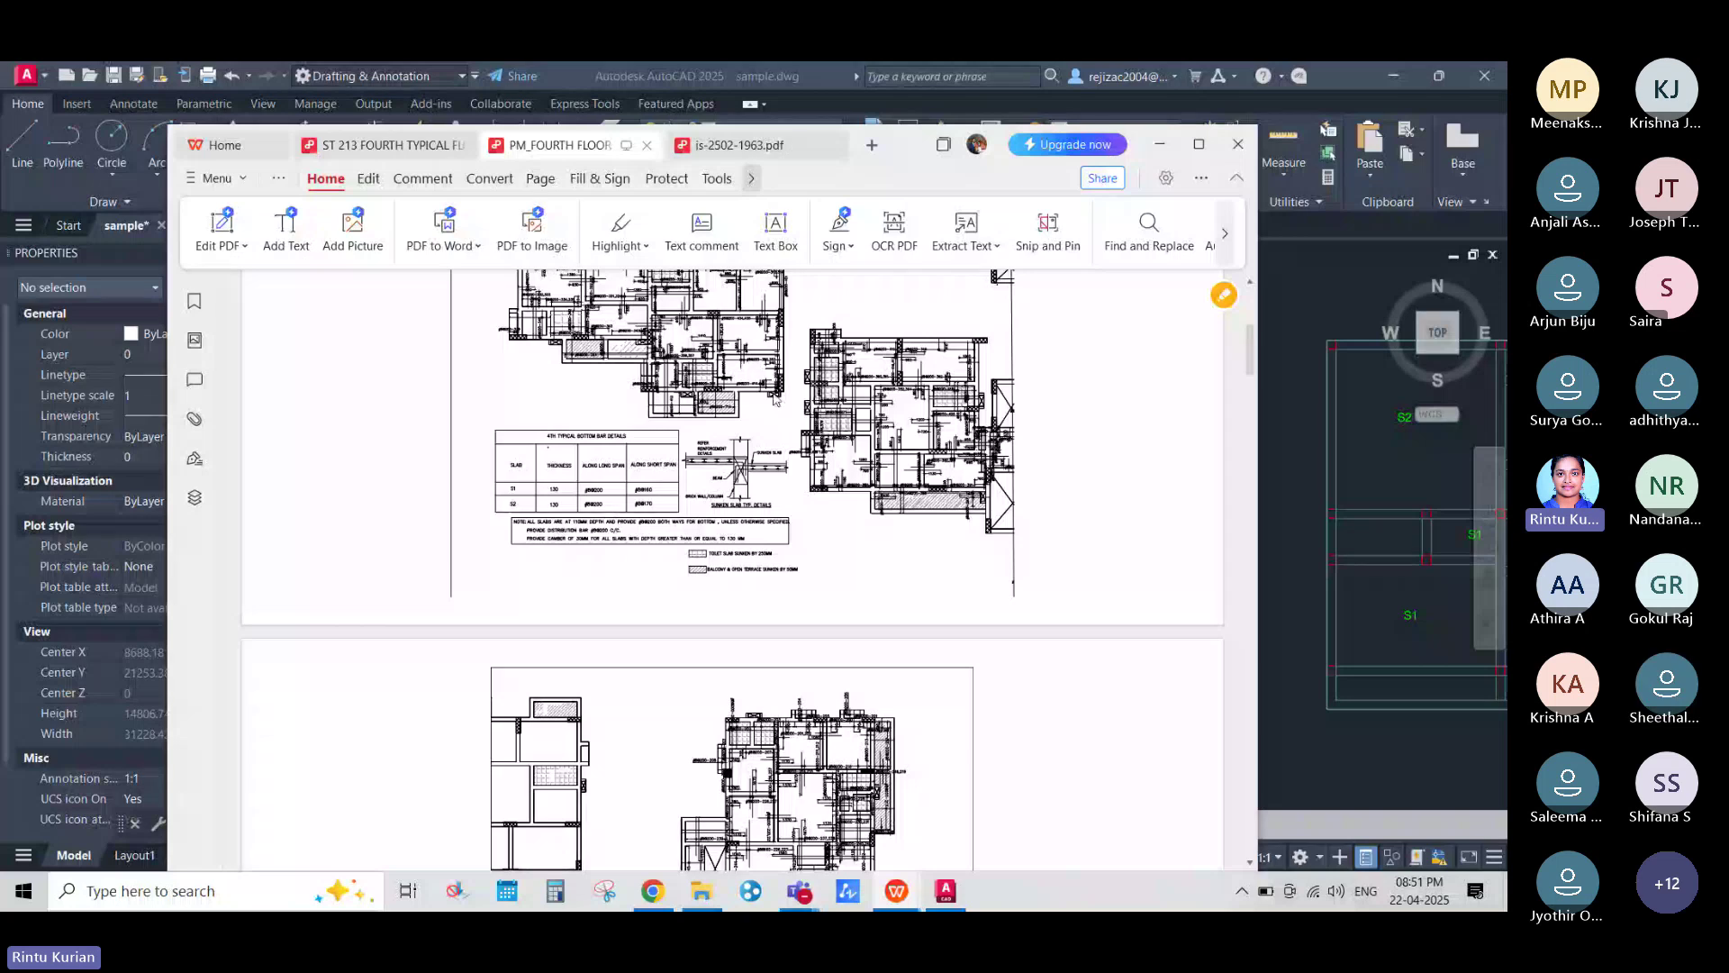
{"action": "scroll", "coordinate": [817, 541], "scroll_direction": "down", "scroll_amount": 2}
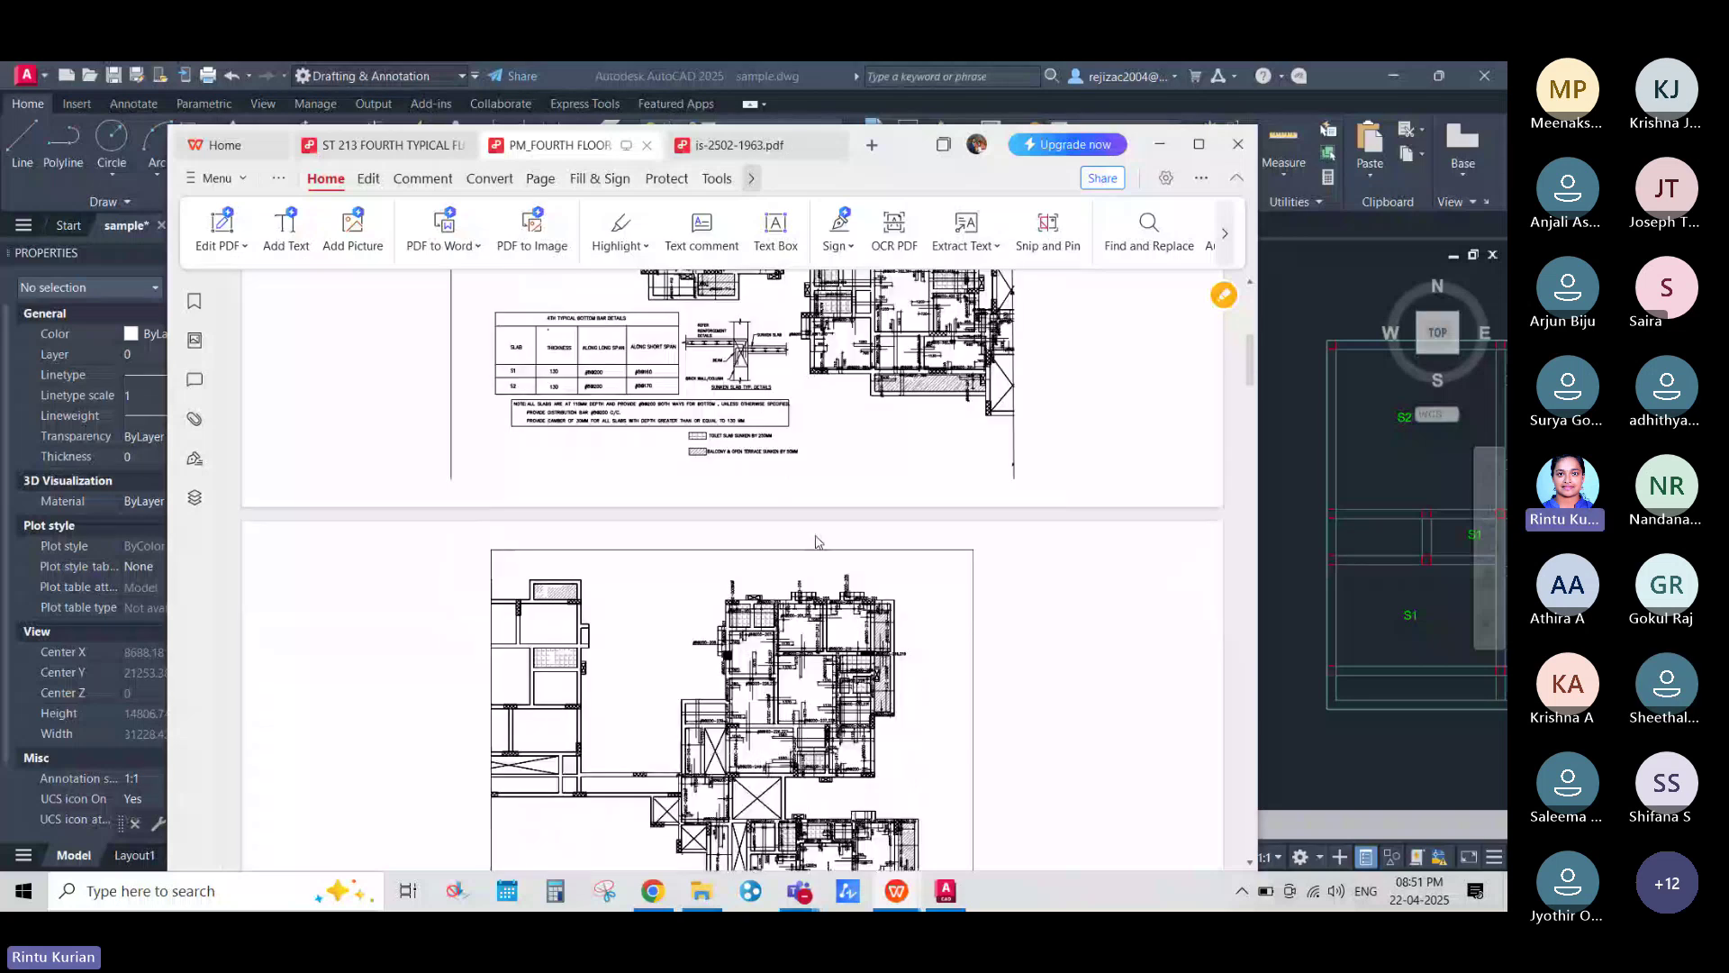
{"action": "scroll", "coordinate": [817, 541], "scroll_direction": "down", "scroll_amount": 3}
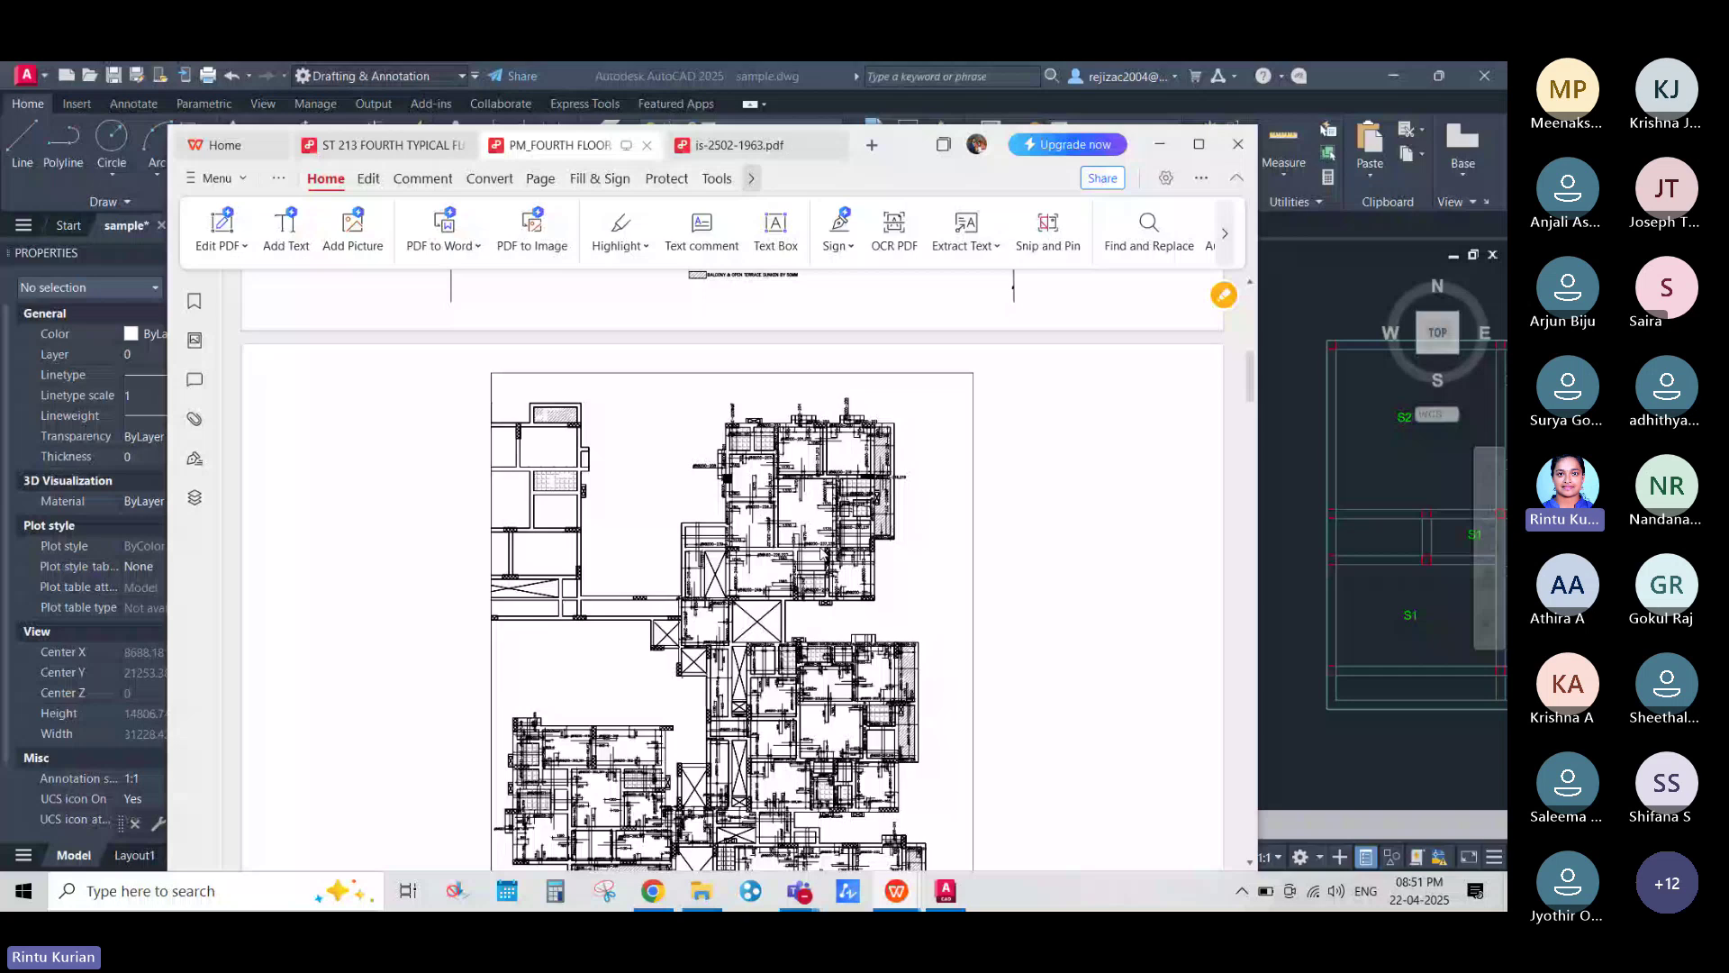
{"action": "scroll", "coordinate": [872, 641], "scroll_direction": "down", "scroll_amount": 10}
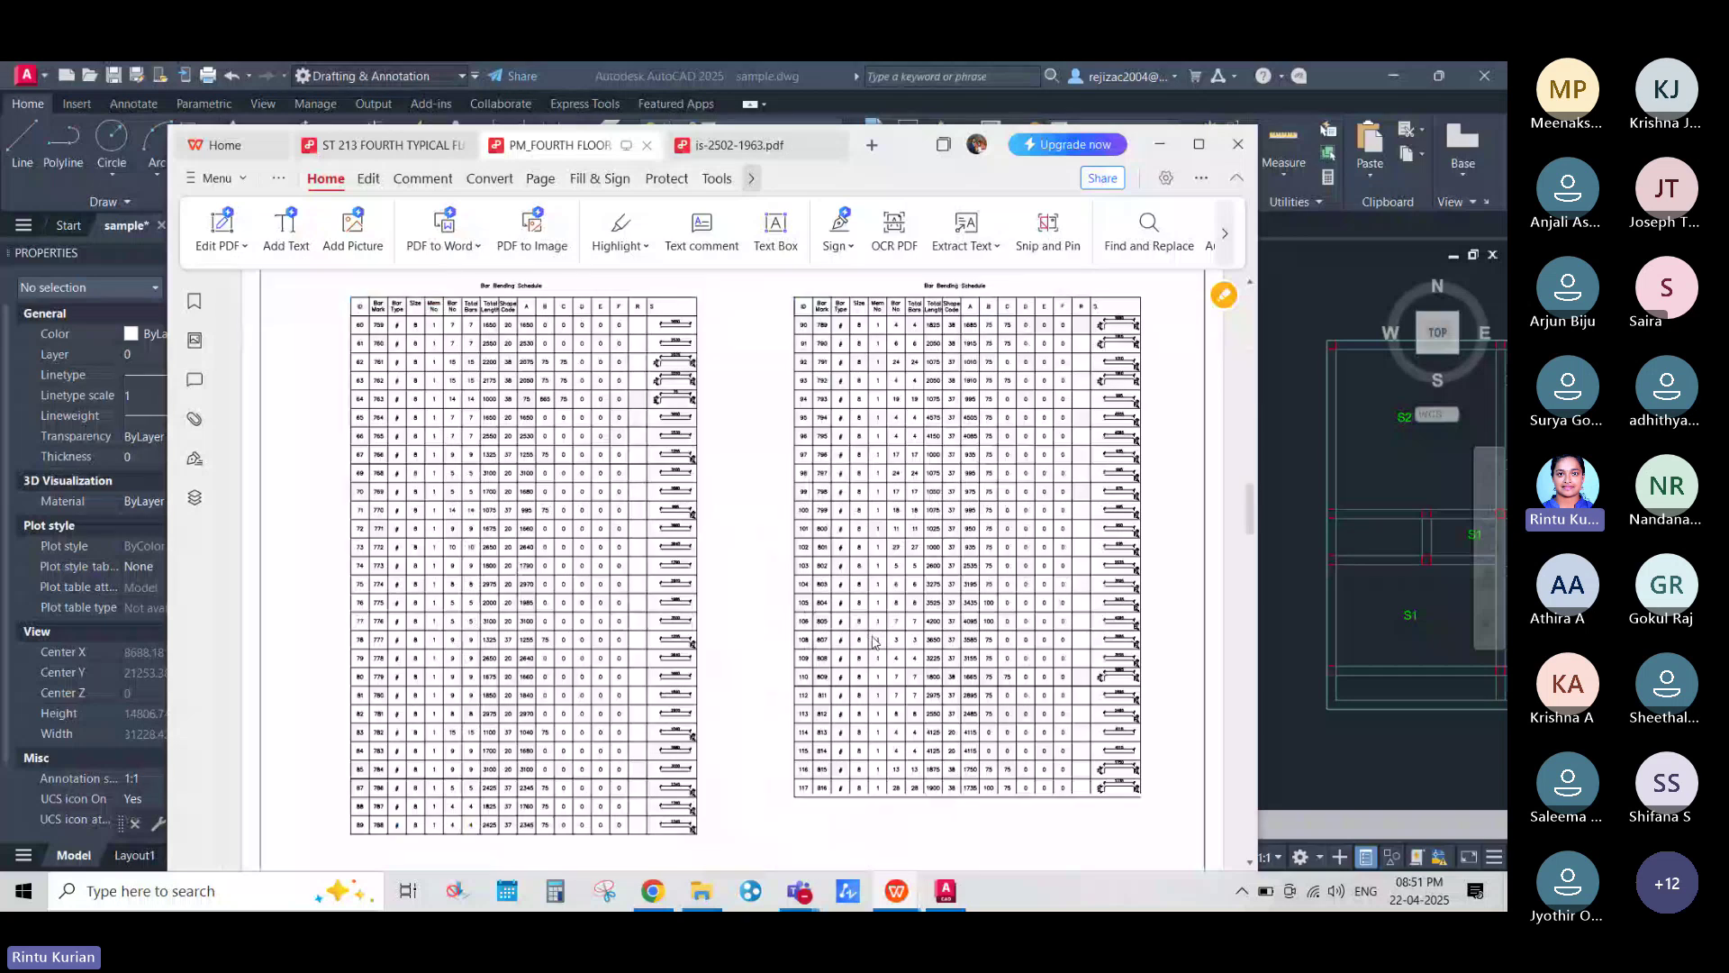
{"action": "scroll", "coordinate": [873, 642], "scroll_direction": "down", "scroll_amount": 10}
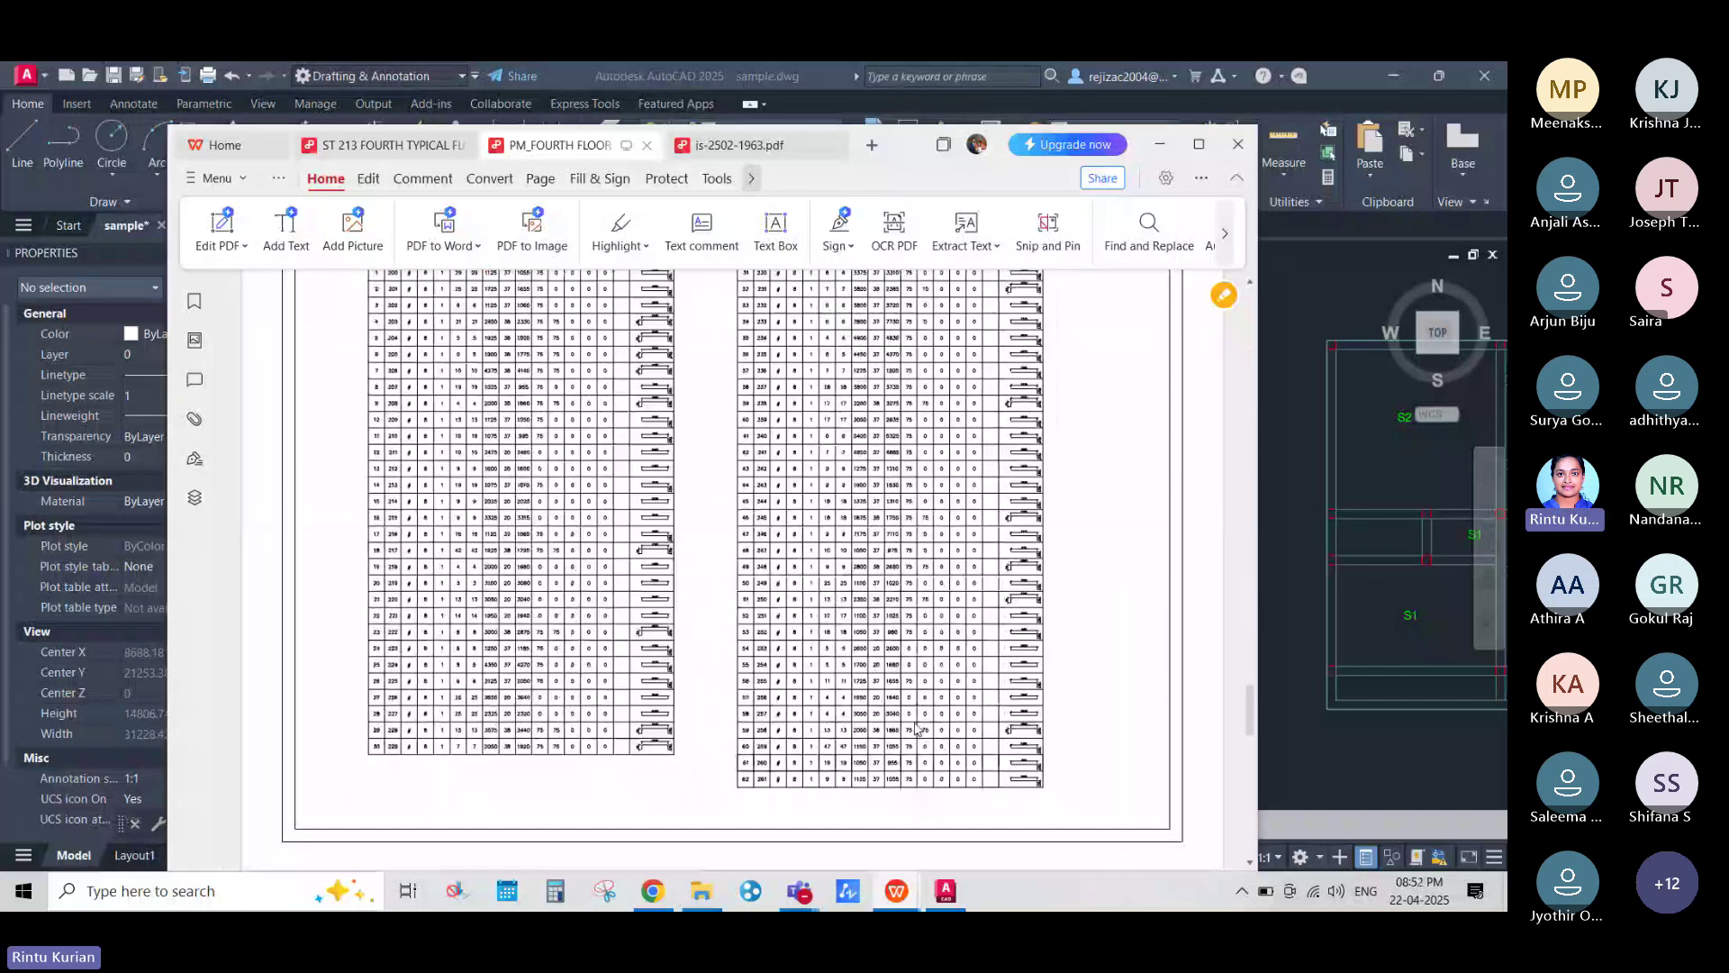
{"action": "scroll", "coordinate": [918, 729], "scroll_direction": "down", "scroll_amount": 8}
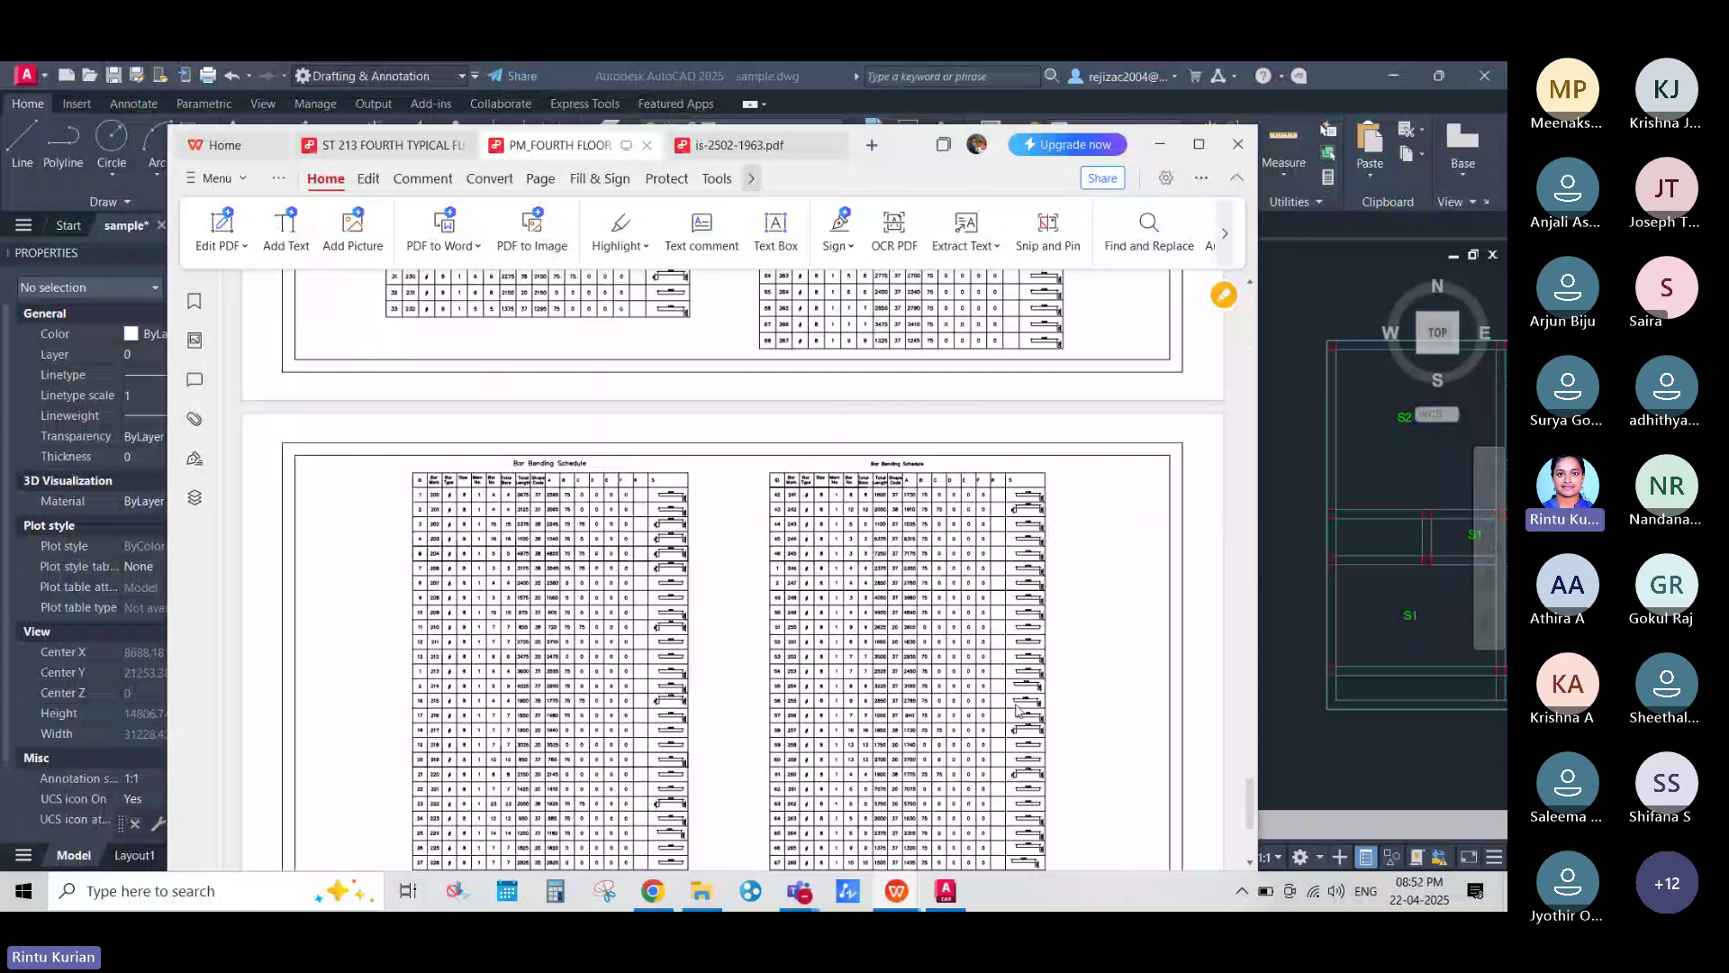
{"action": "scroll", "coordinate": [1017, 710], "scroll_direction": "down", "scroll_amount": 1}
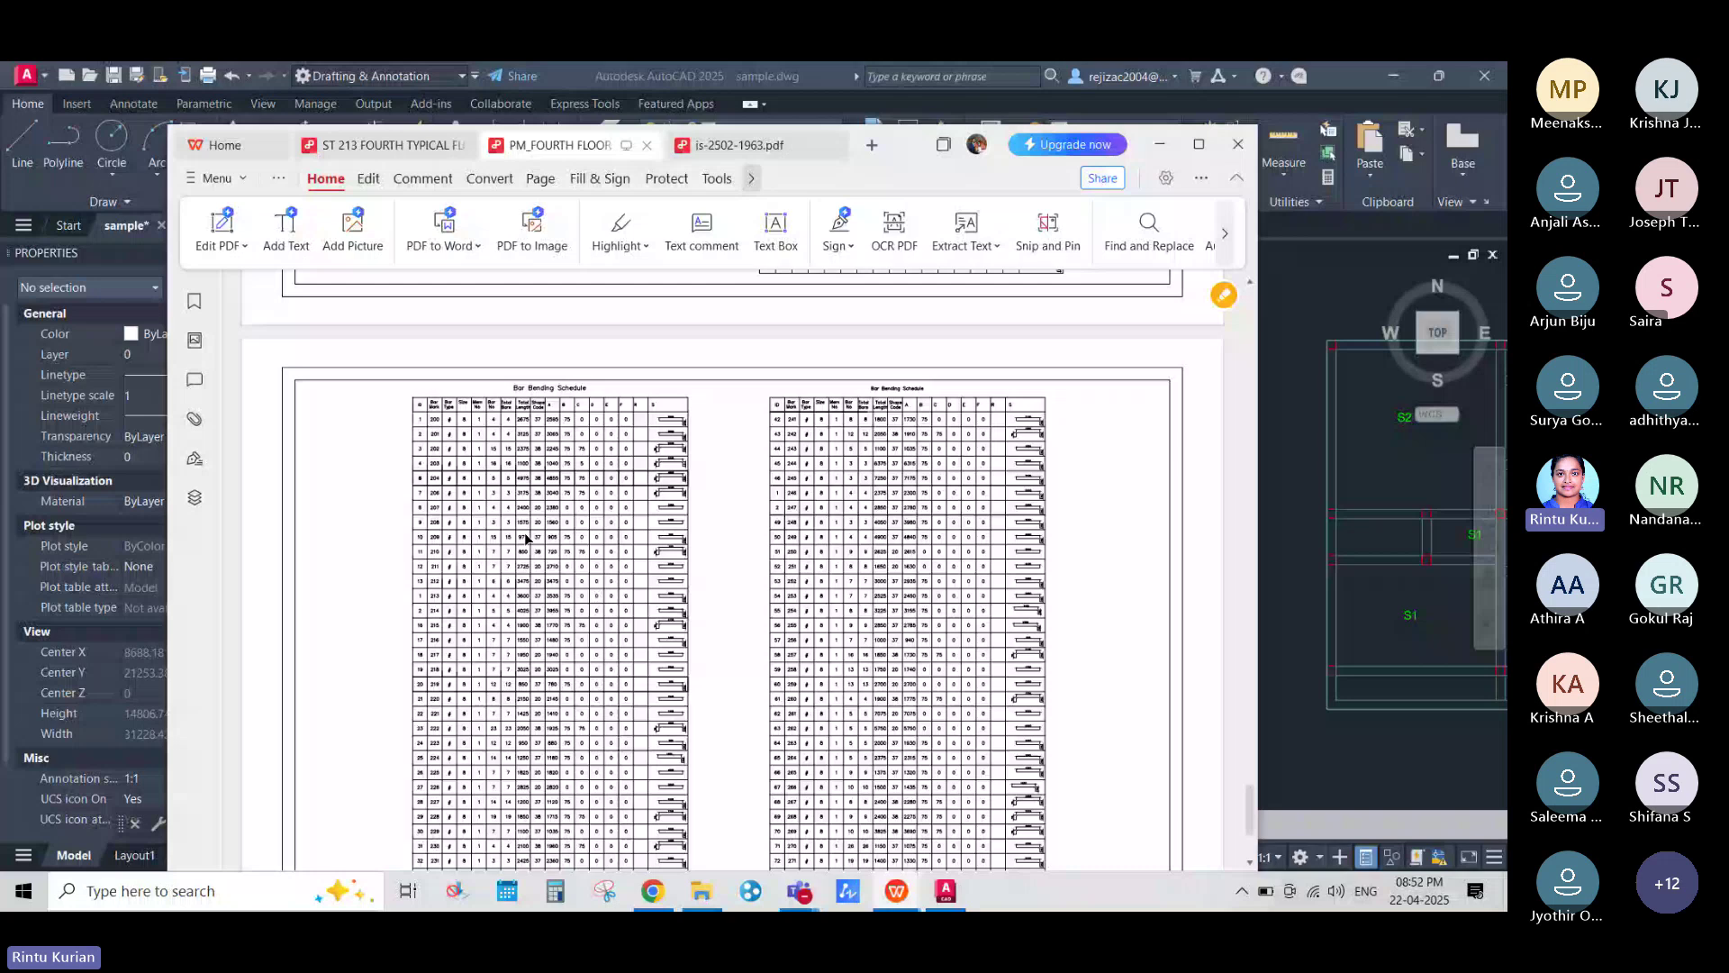
Step: Examine the schedule rows from bar mark 200 onward, including size, total length, shape code, bend dimensions and shape sketches
{"action": "scroll", "coordinate": [447, 423], "scroll_direction": "up", "scroll_amount": 5, "text": "ctrl"}
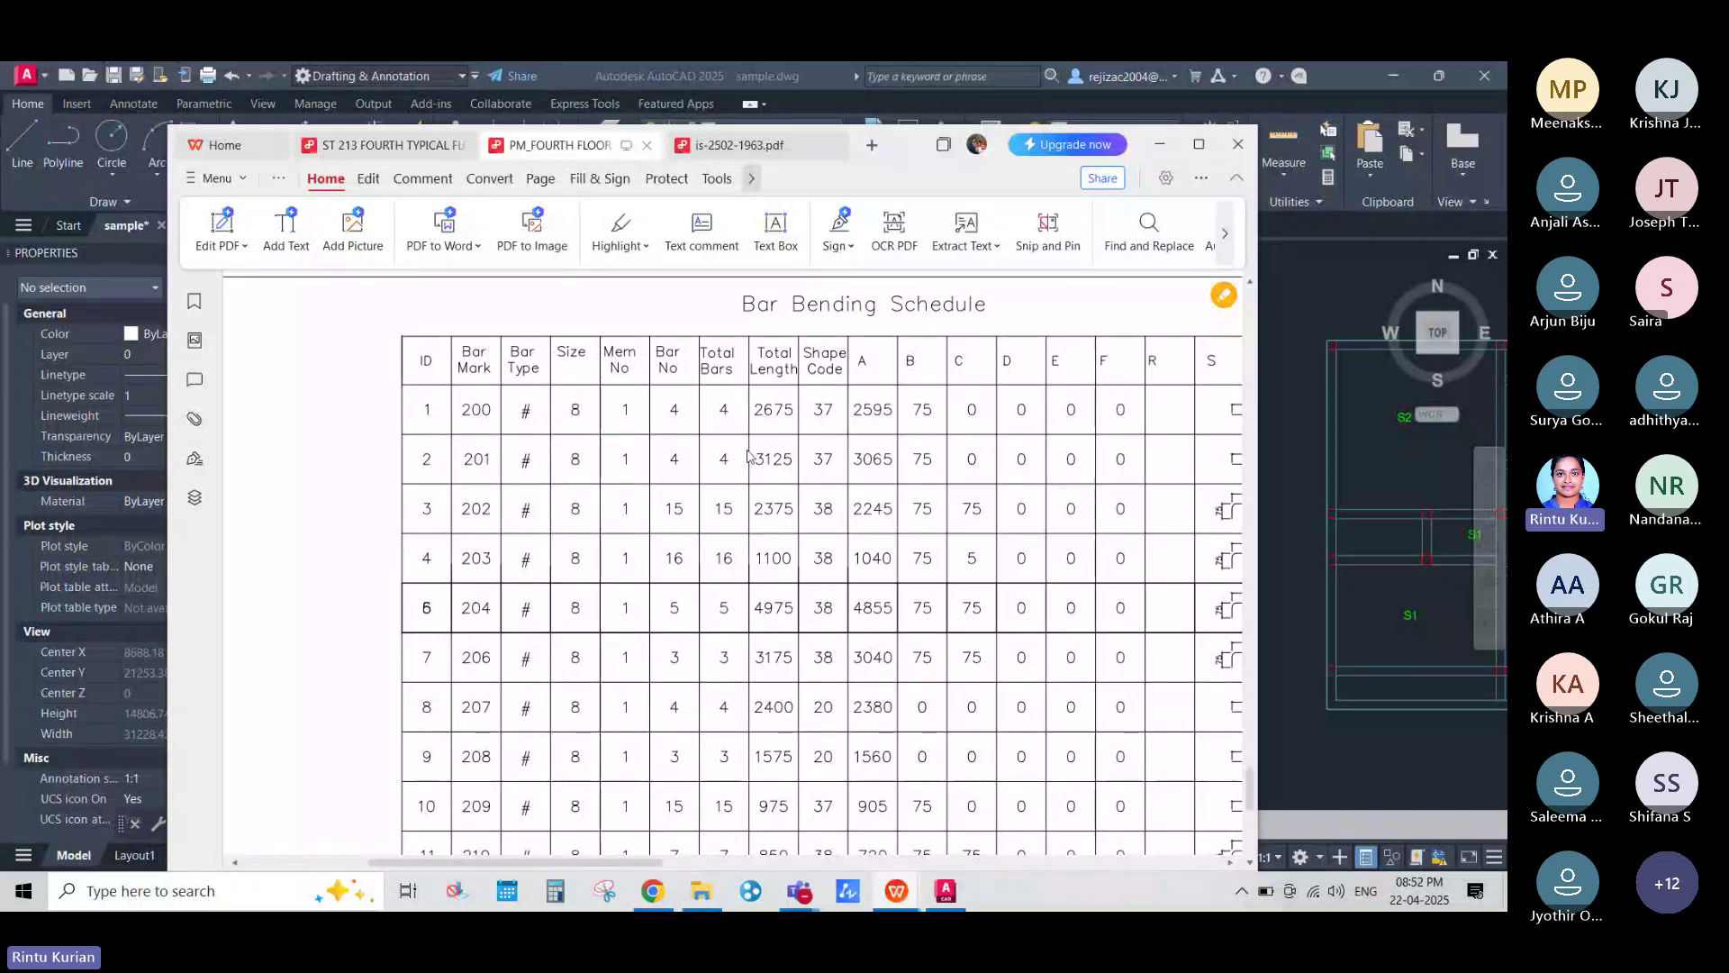
{"action": "mouse_move", "coordinate": [618, 863]}
{"action": "left_mouse_down"}
{"action": "mouse_move", "coordinate": [711, 876]}
{"action": "mouse_move", "coordinate": [659, 871]}
{"action": "left_mouse_up"}
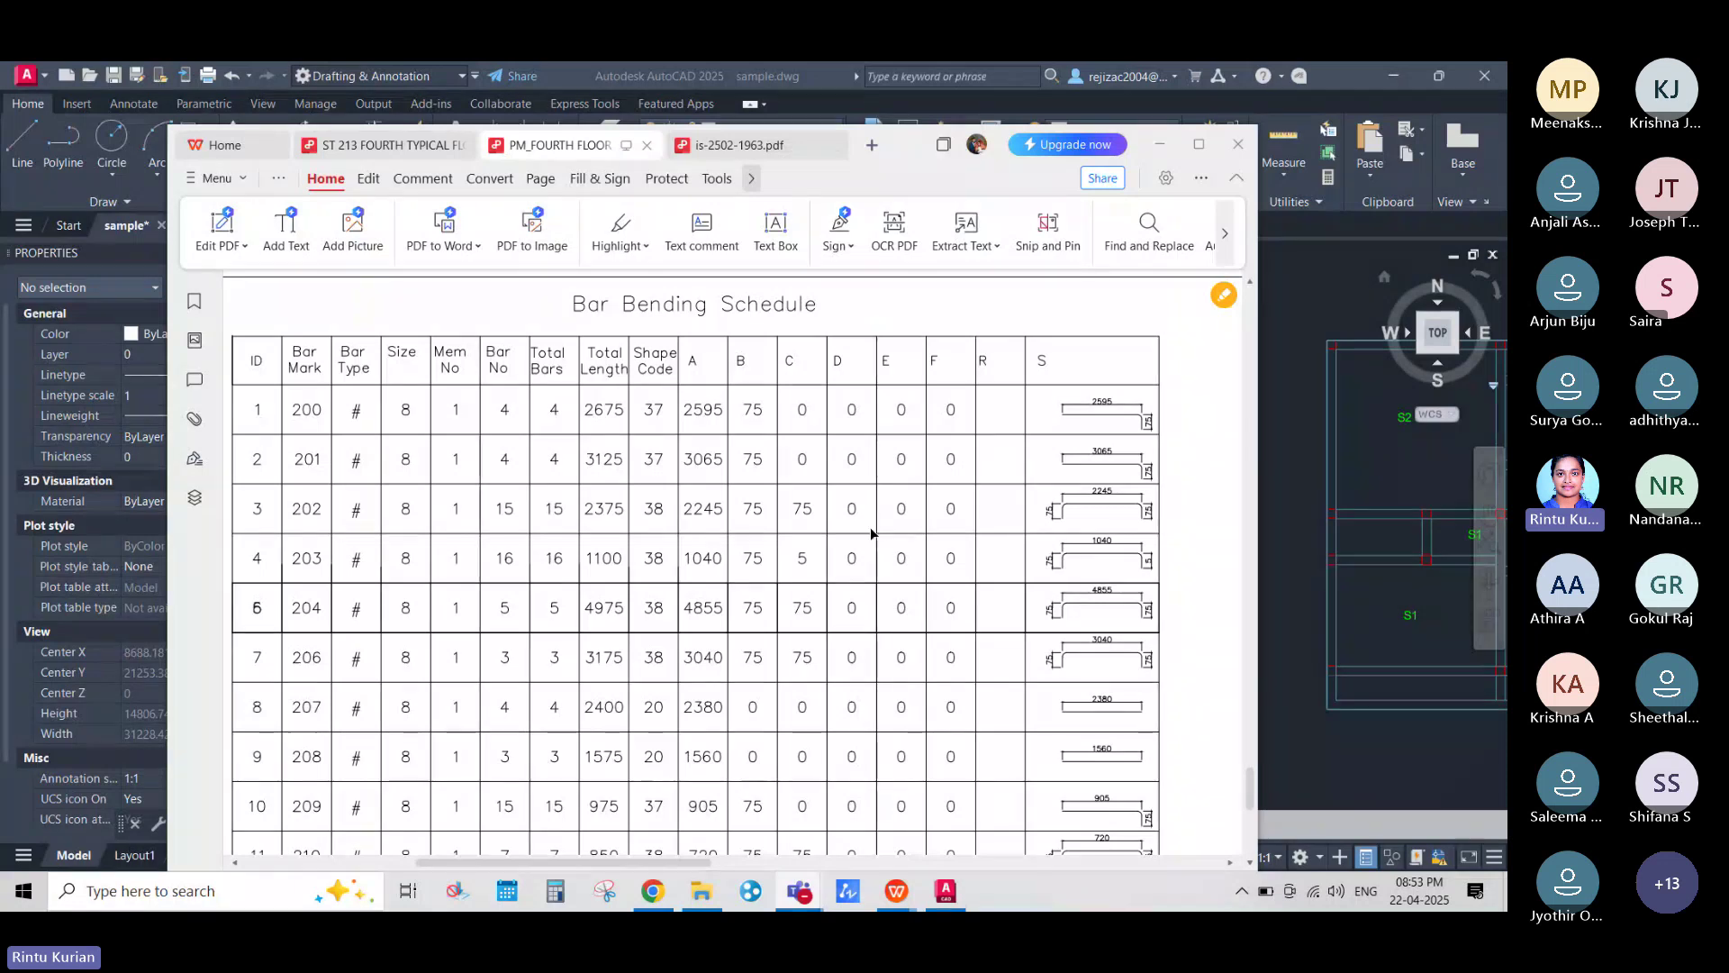
{"action": "scroll", "coordinate": [838, 513], "scroll_direction": "up", "scroll_amount": 3}
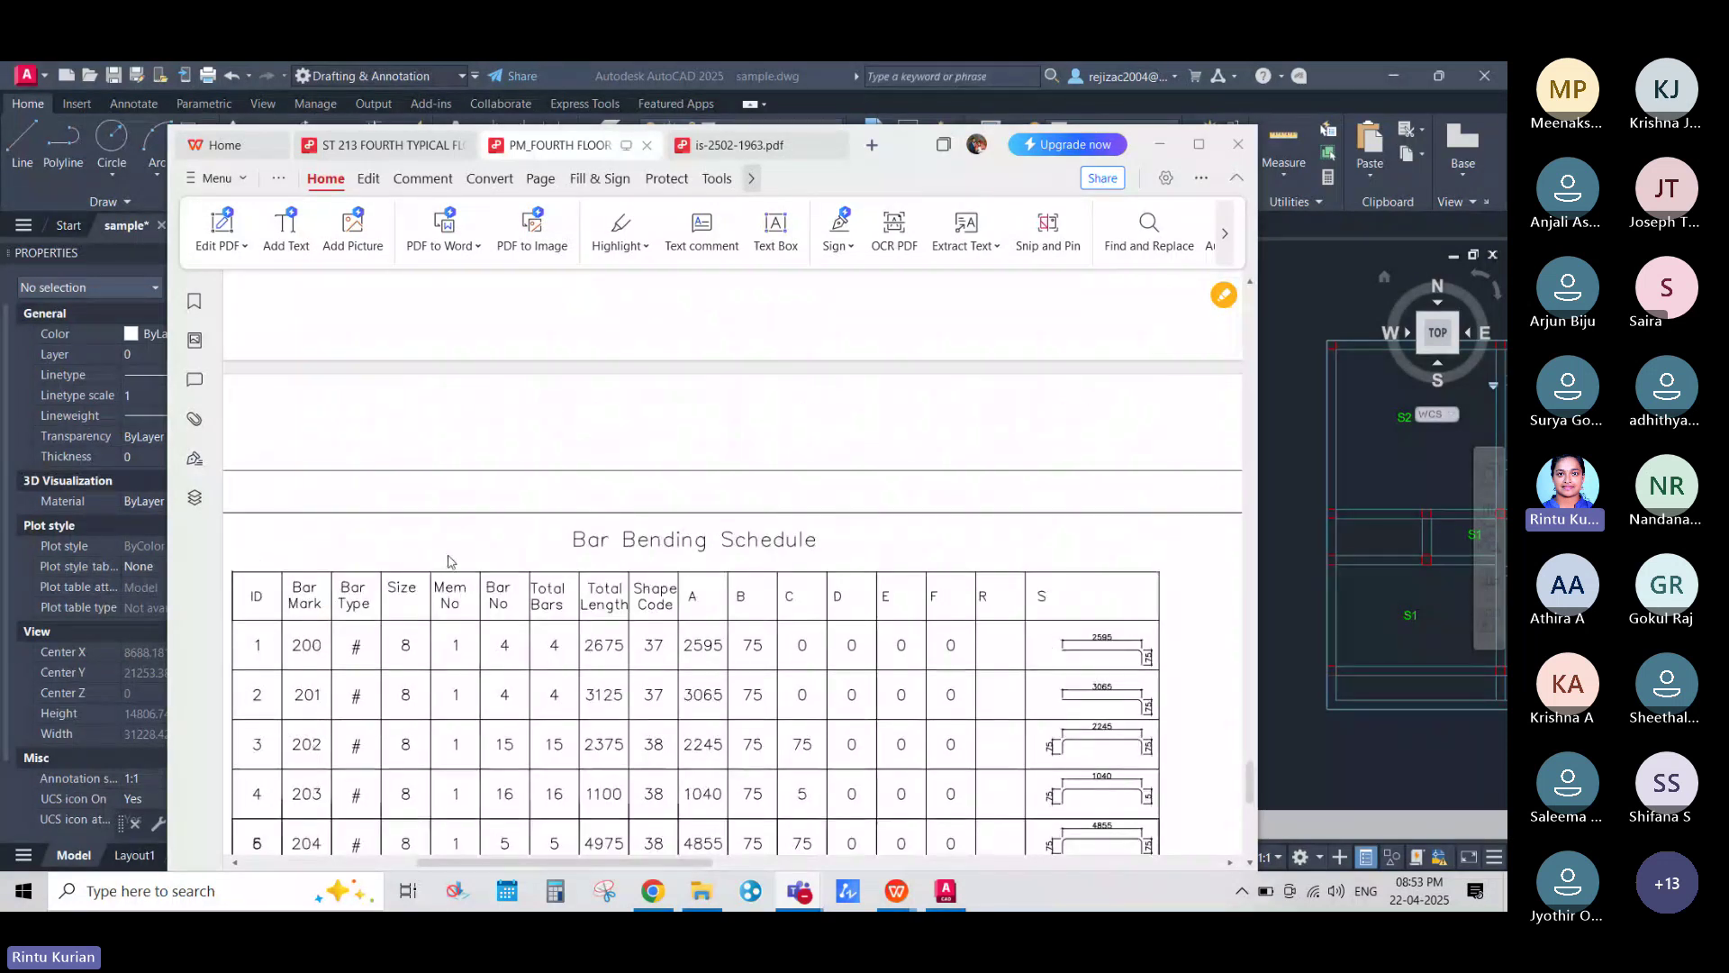
Step: Minimise the PDF and file folder windows, switch to AutoCAD and bring the floor plans in sample.dwg into view
{"action": "left_click", "coordinate": [1160, 146]}
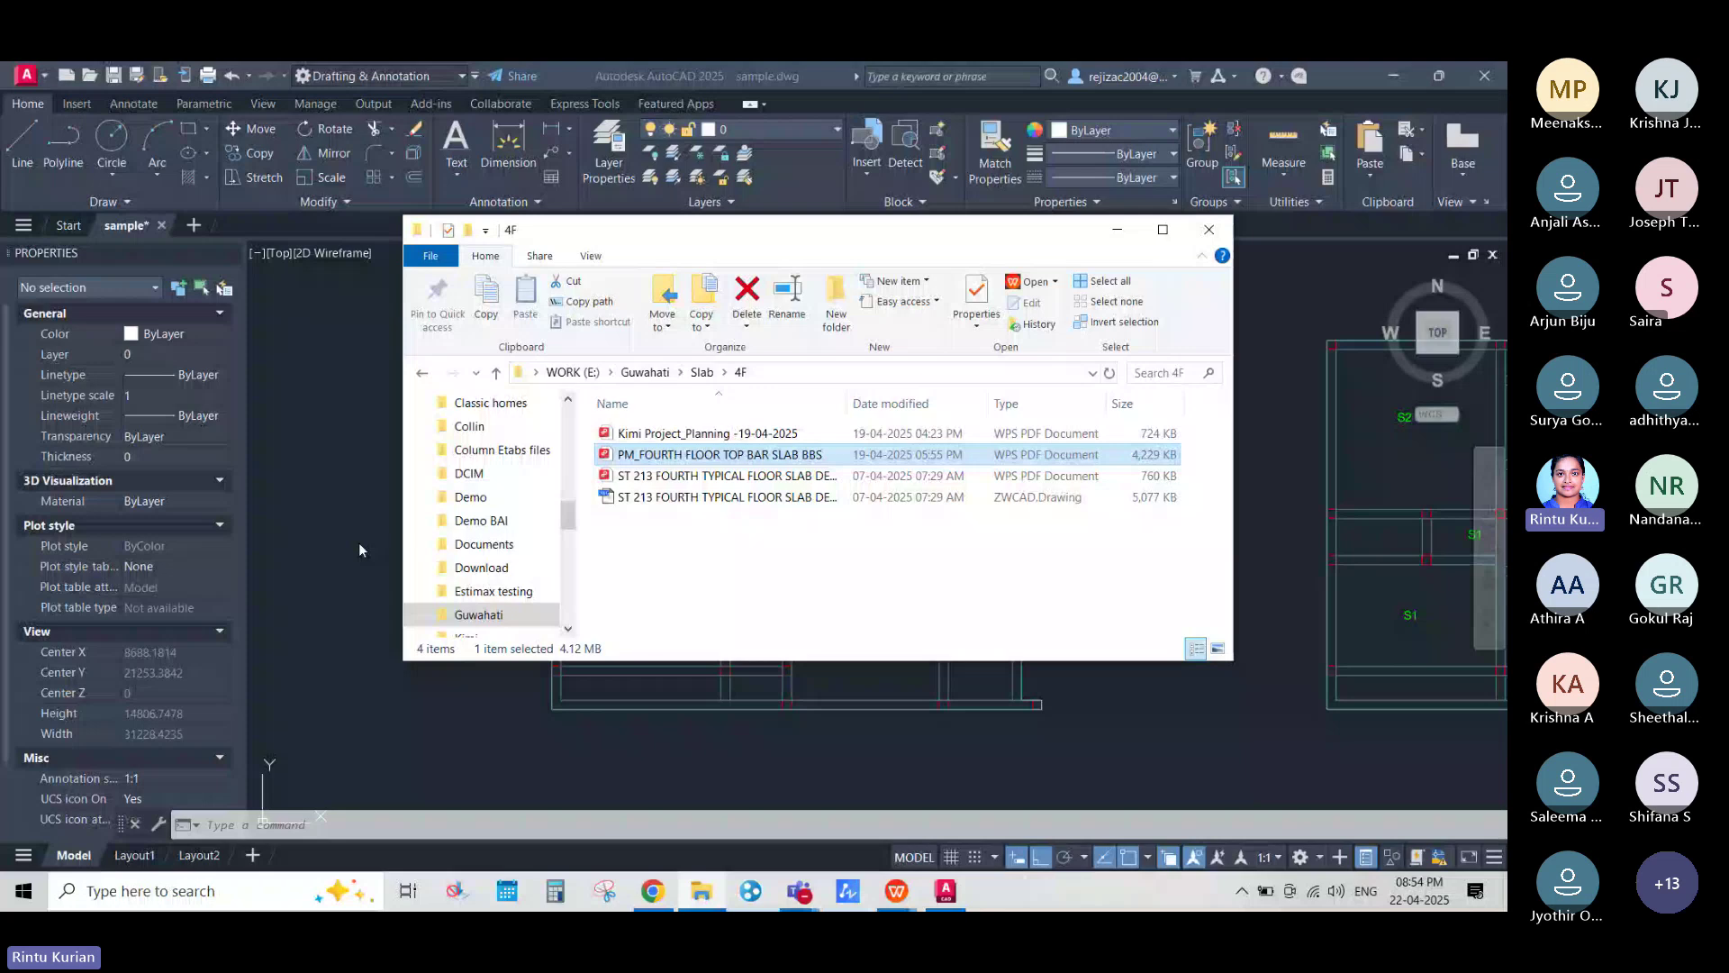
{"action": "left_click", "coordinate": [1117, 231]}
{"action": "scroll", "coordinate": [568, 517], "scroll_direction": "down", "scroll_amount": 6}
{"action": "scroll", "coordinate": [557, 501], "scroll_direction": "up", "scroll_amount": 4}
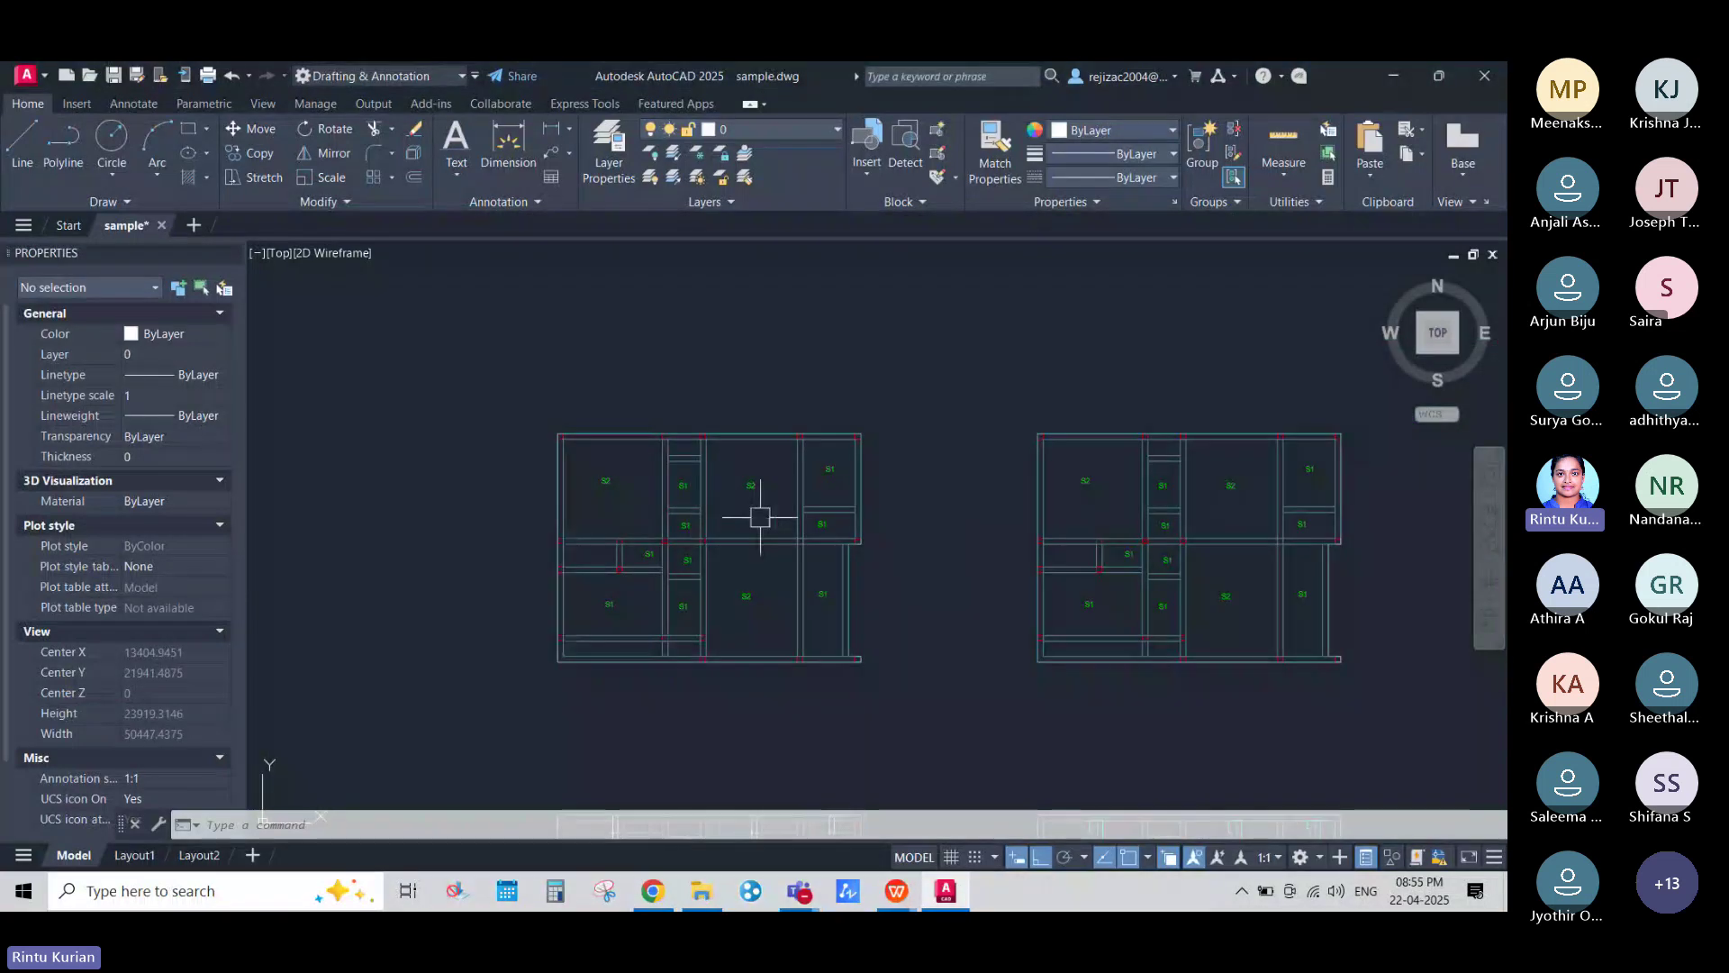
{"action": "mouse_move", "coordinate": [851, 545]}
{"action": "middle_mouse_down"}
{"action": "mouse_move", "coordinate": [811, 477]}
{"action": "mouse_move", "coordinate": [840, 456]}
{"action": "middle_mouse_up"}
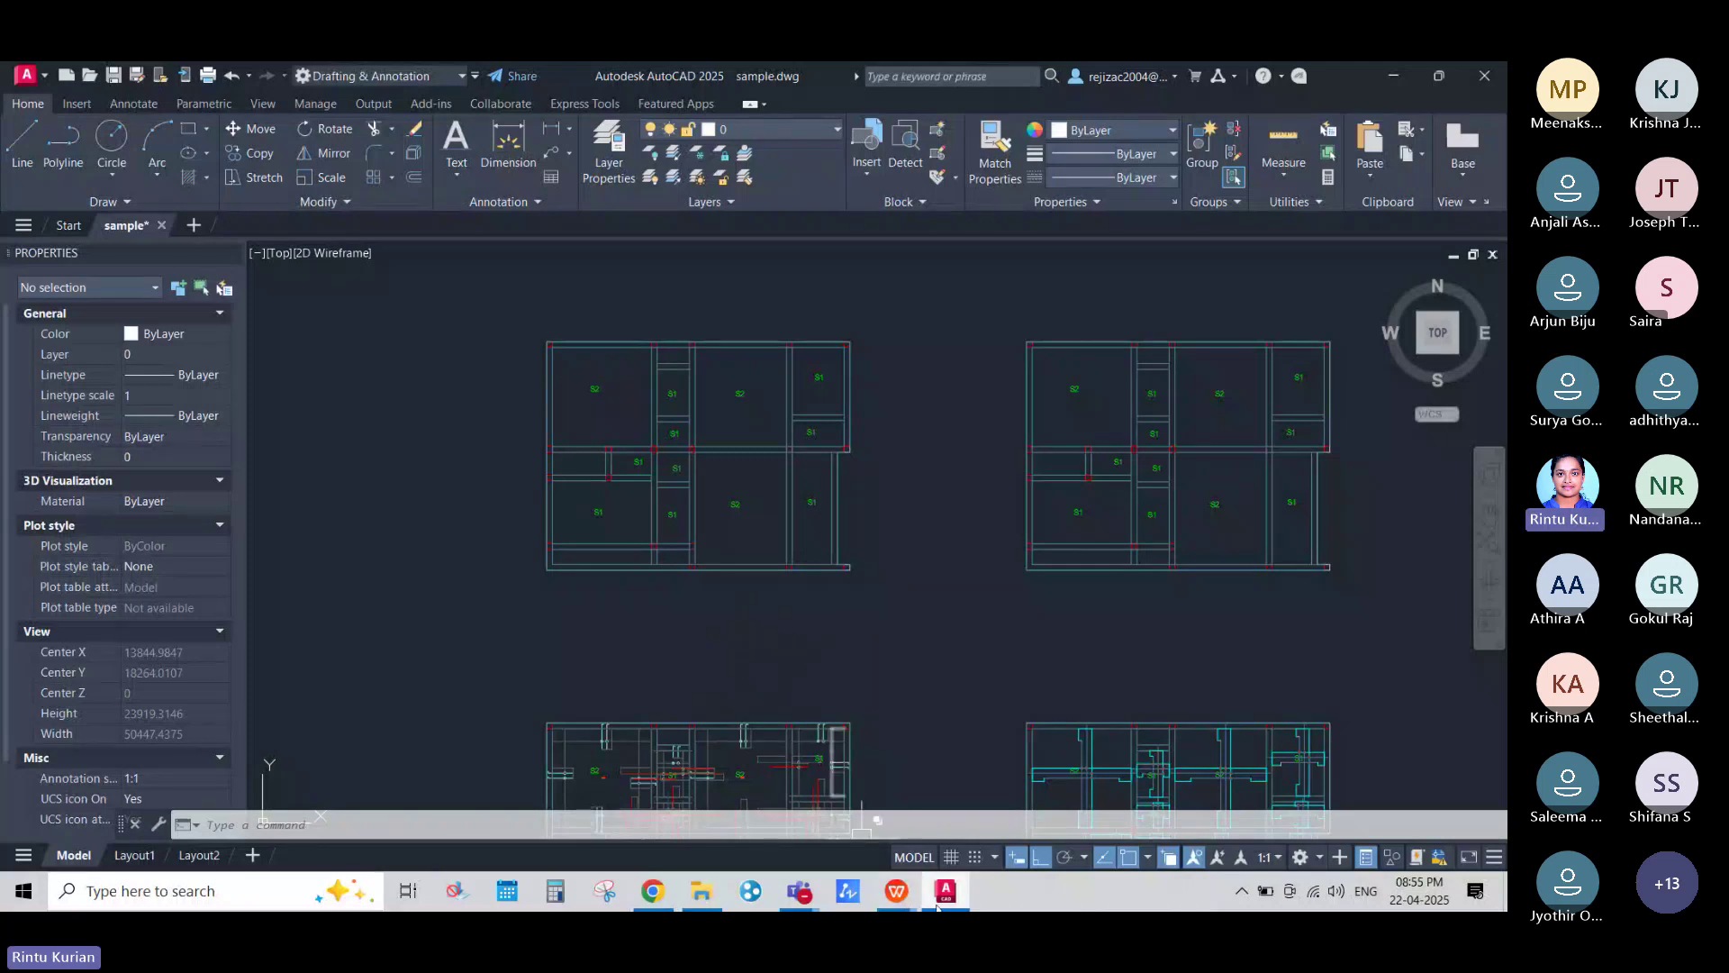
Step: Examine the S1 and S2 slab panels and the beam layout of the first floor plan in sample.dwg
{"action": "scroll", "coordinate": [612, 288], "scroll_direction": "up", "scroll_amount": 4}
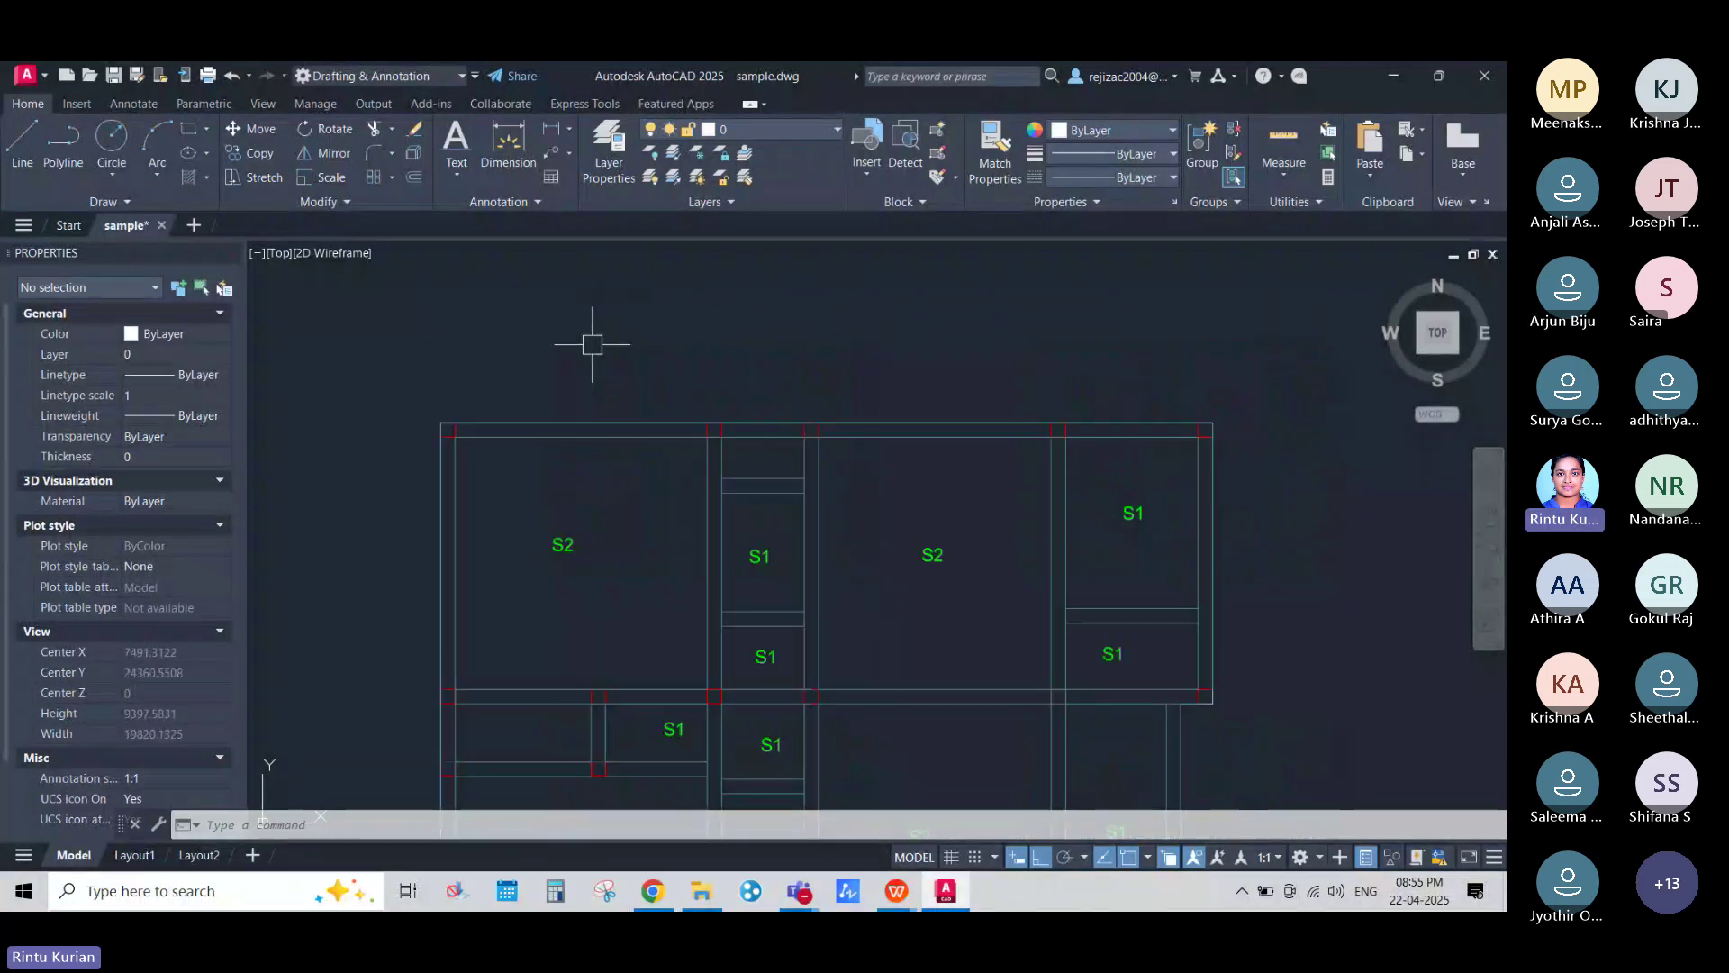
{"action": "scroll", "coordinate": [577, 342], "scroll_direction": "down", "scroll_amount": 2}
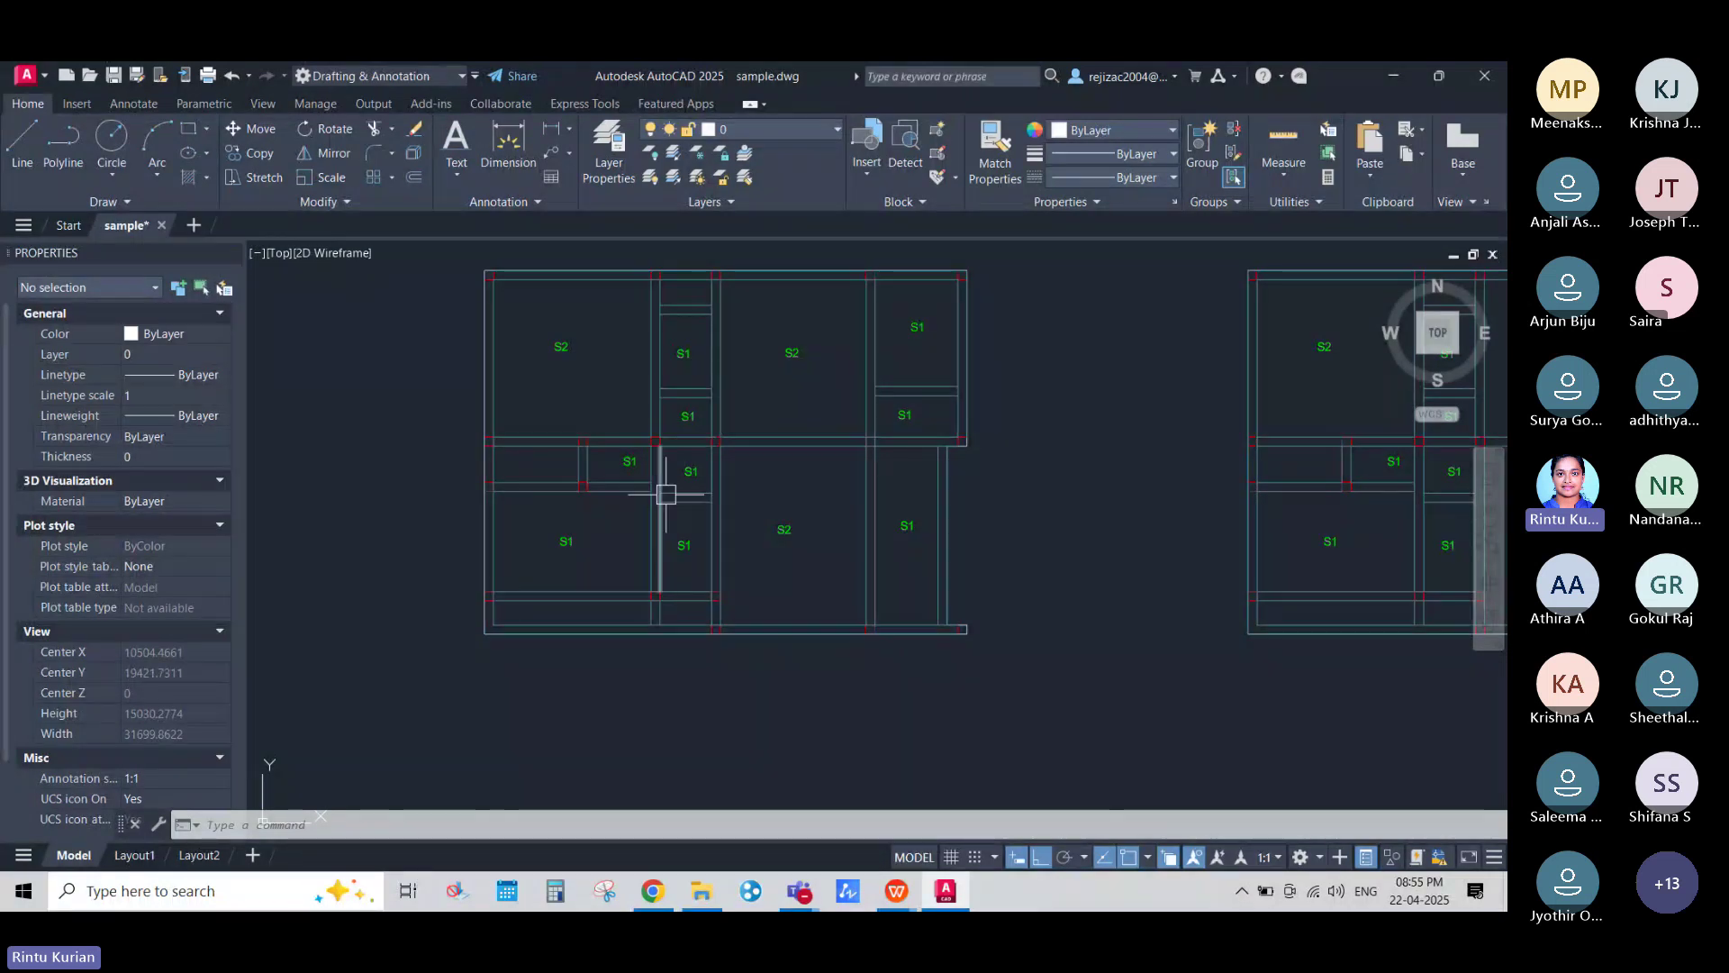
{"action": "scroll", "coordinate": [666, 493], "scroll_direction": "up", "scroll_amount": 4}
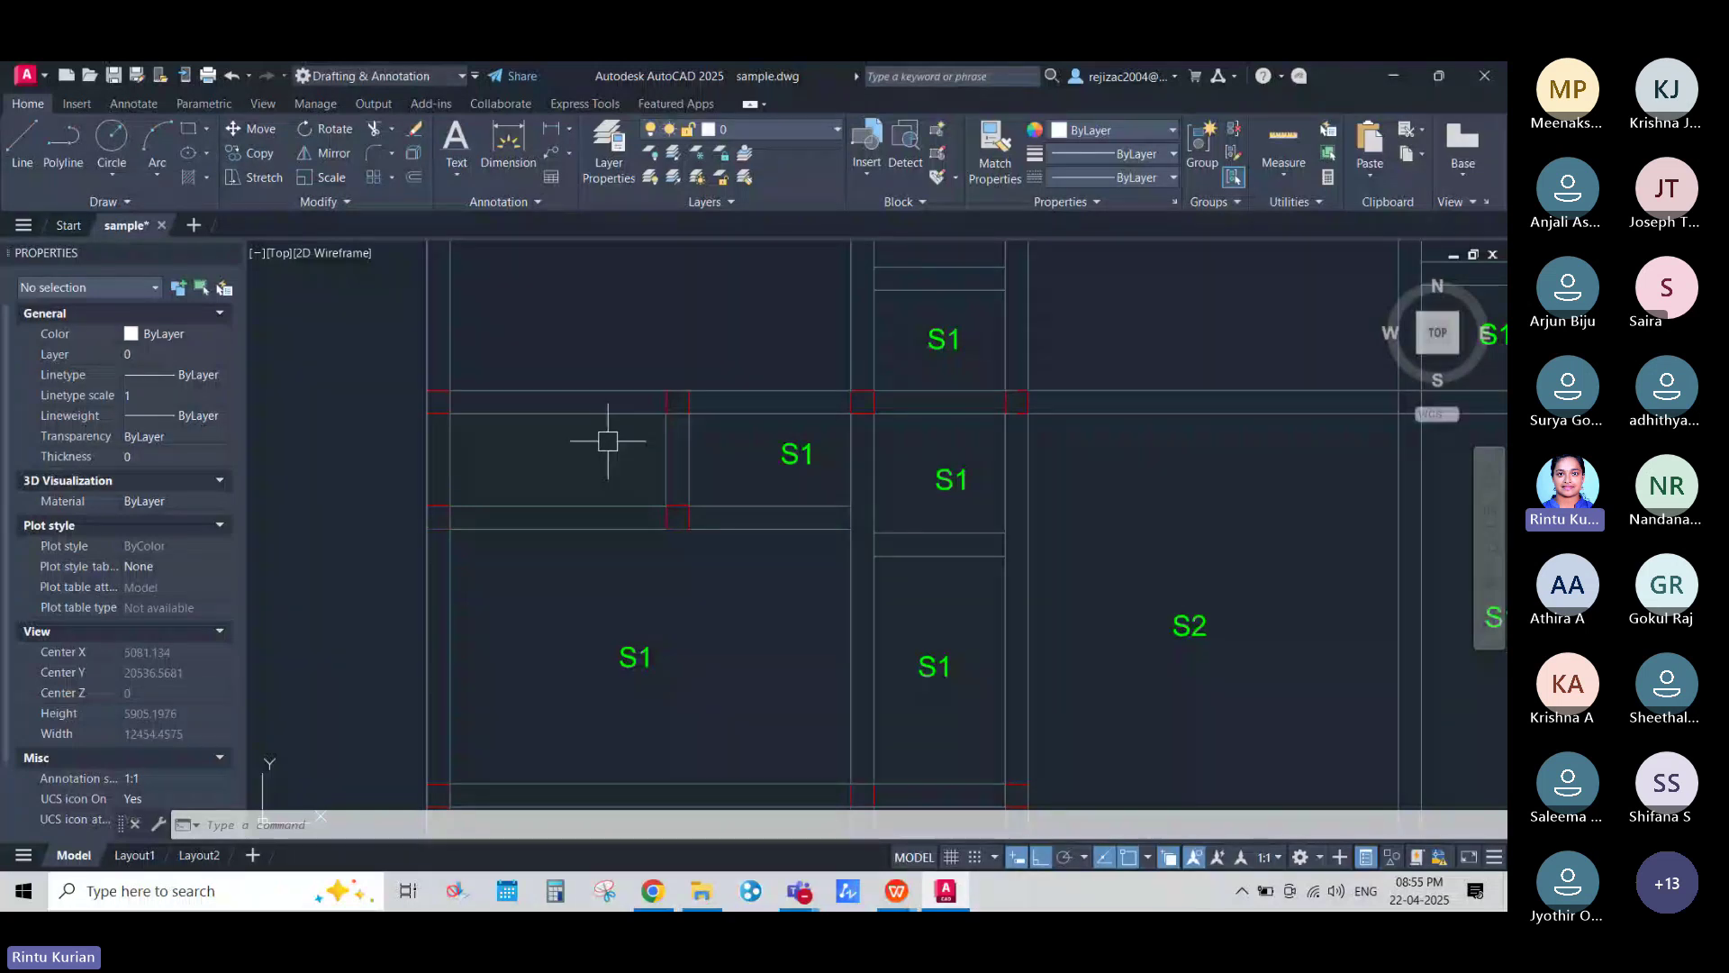
{"action": "scroll", "coordinate": [608, 441], "scroll_direction": "down", "scroll_amount": 2}
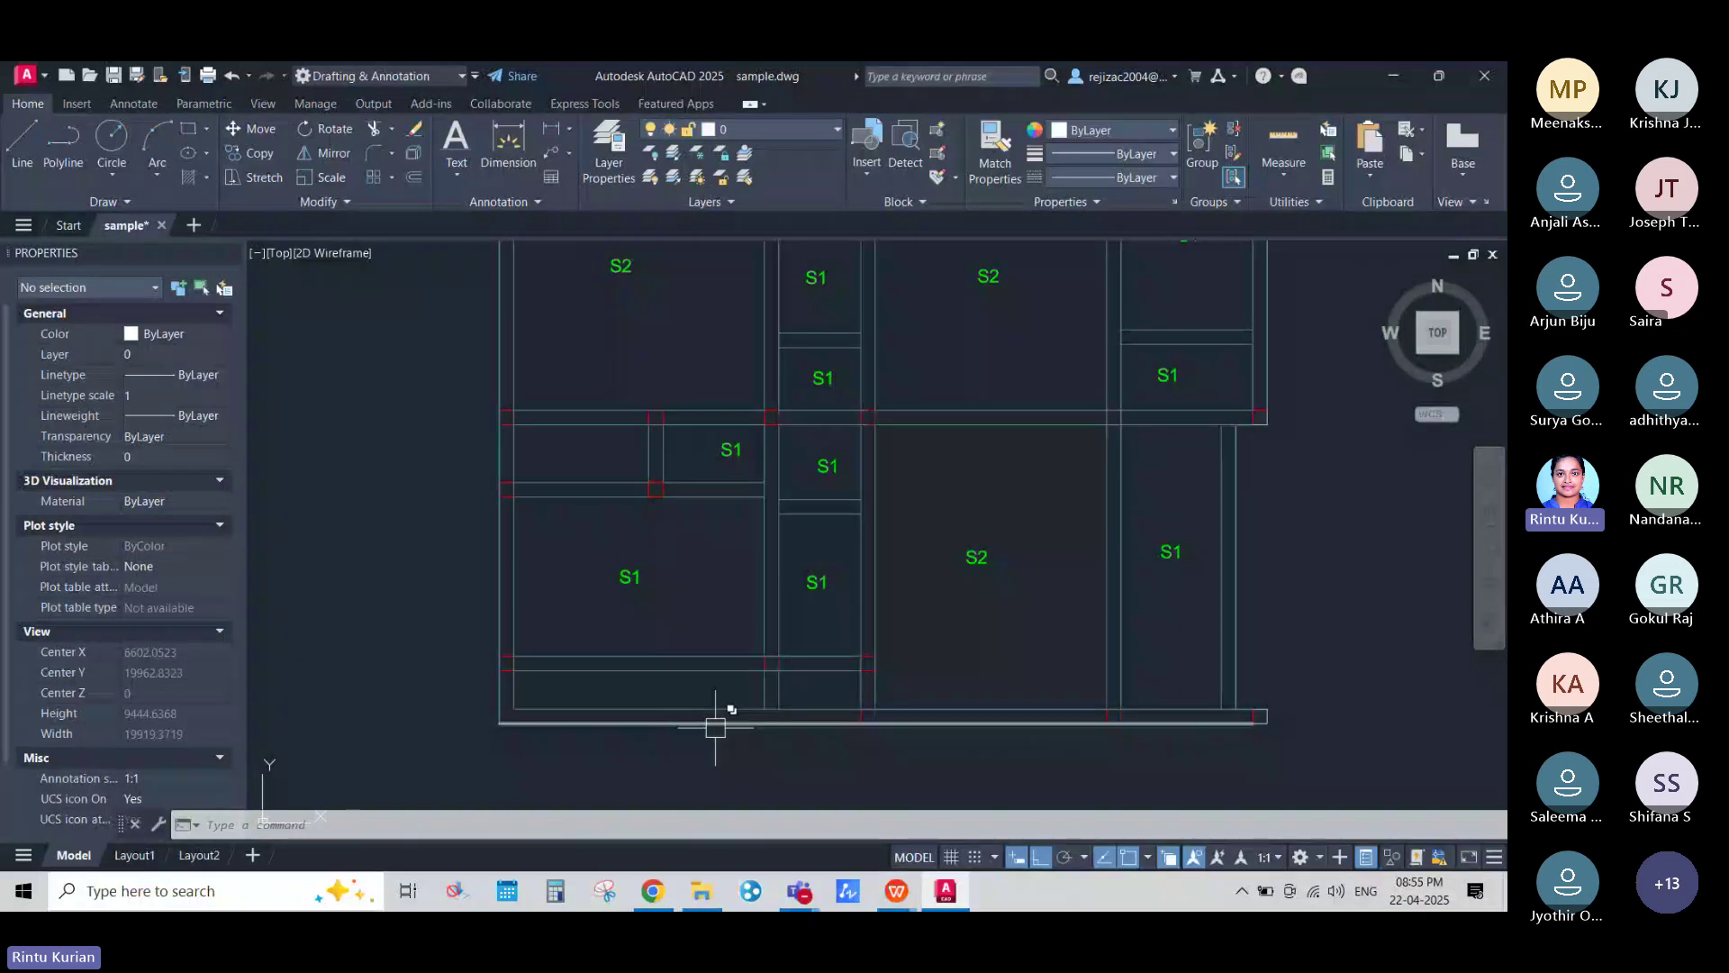
{"action": "scroll", "coordinate": [834, 781], "scroll_direction": "down", "scroll_amount": 2}
{"action": "middle_click_drag", "start_coordinate": [671, 803], "coordinate": [546, 760]}
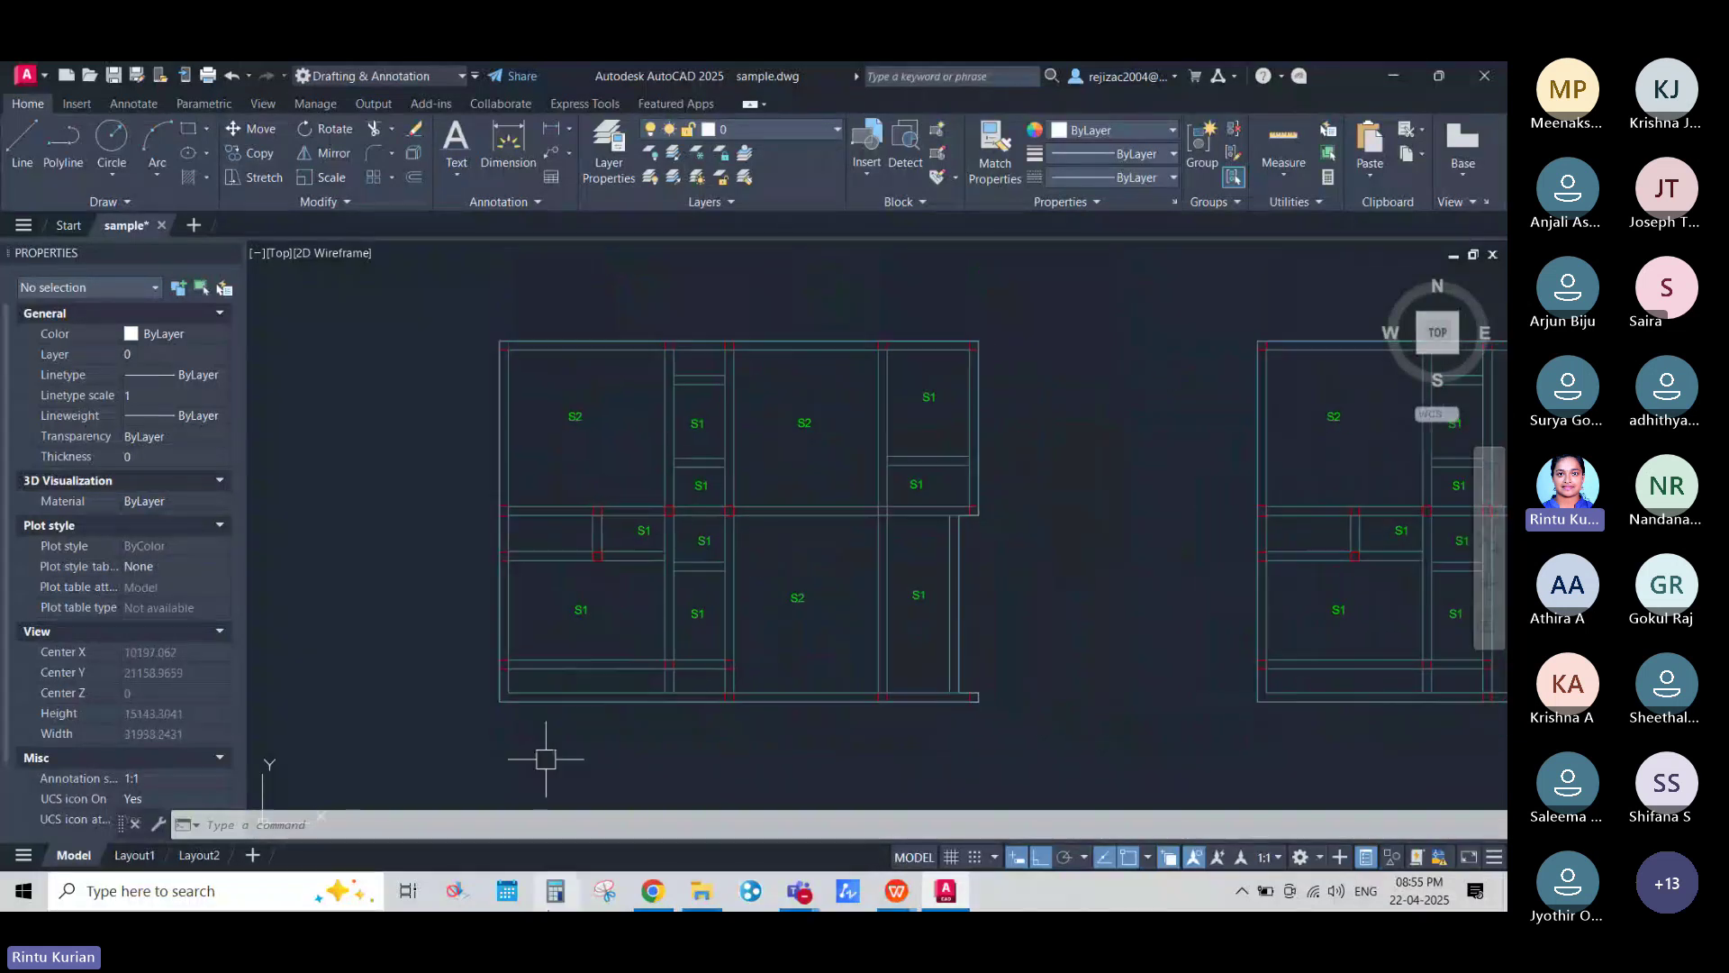
Step: Launch aadspro and open its Slab Detailing window
{"action": "left_click", "coordinate": [270, 892]}
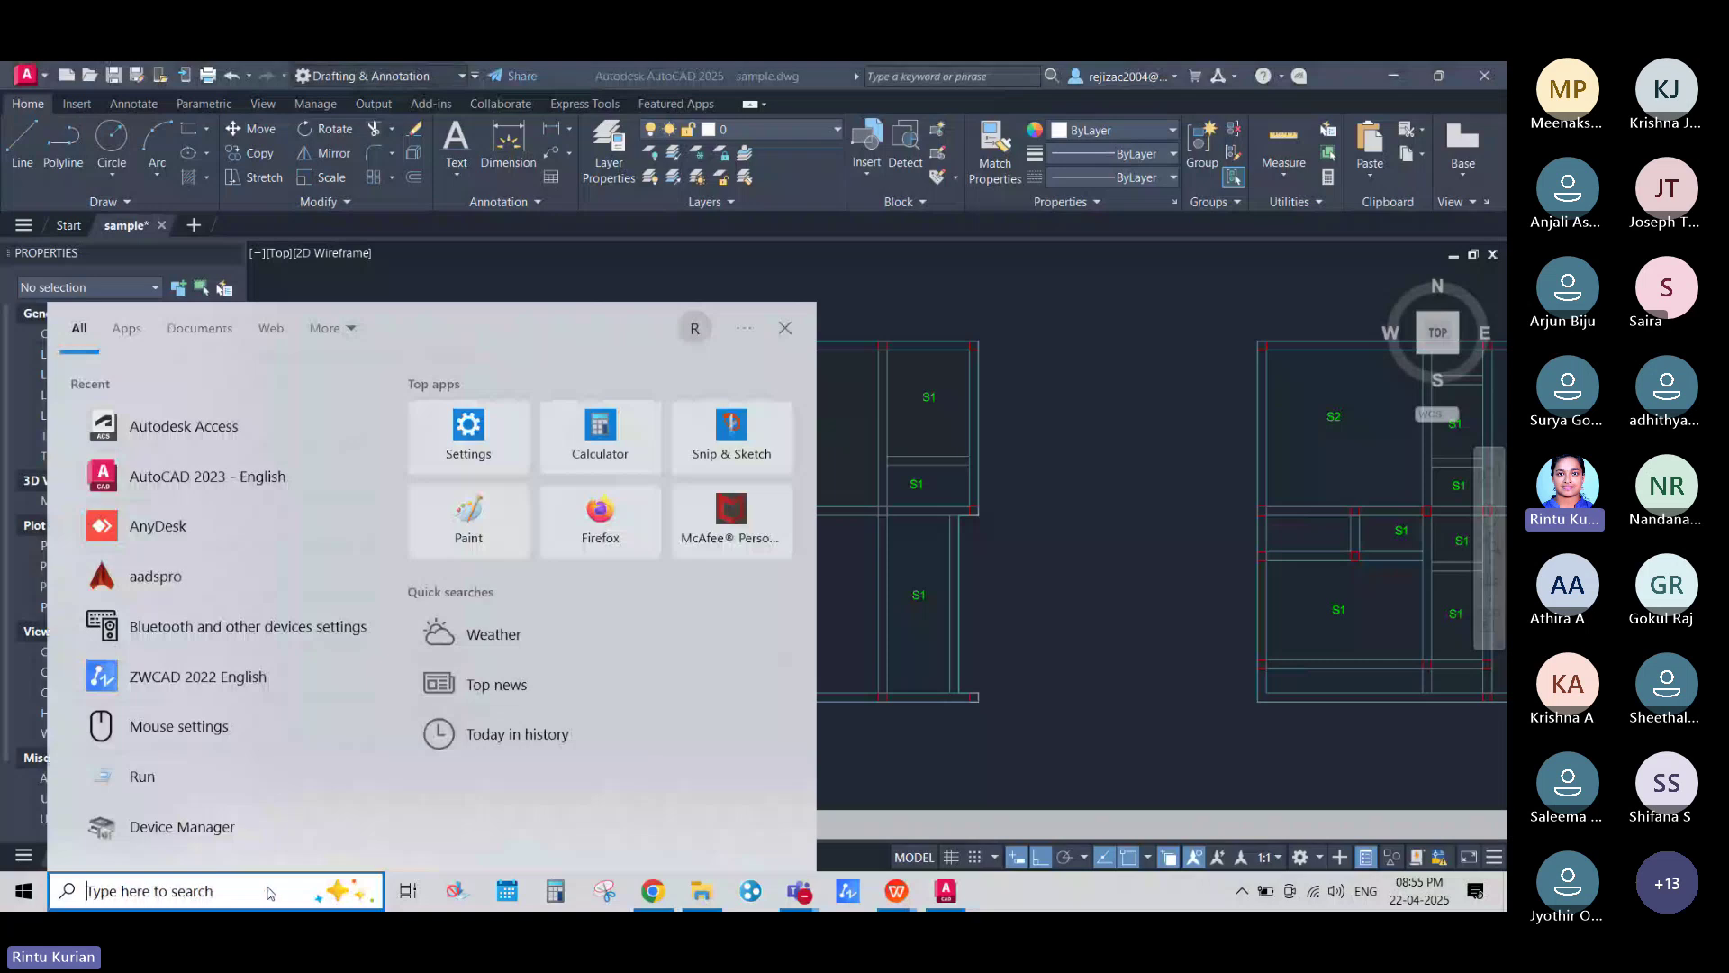
{"action": "type", "text": "a"}
{"action": "type", "text": "d"}
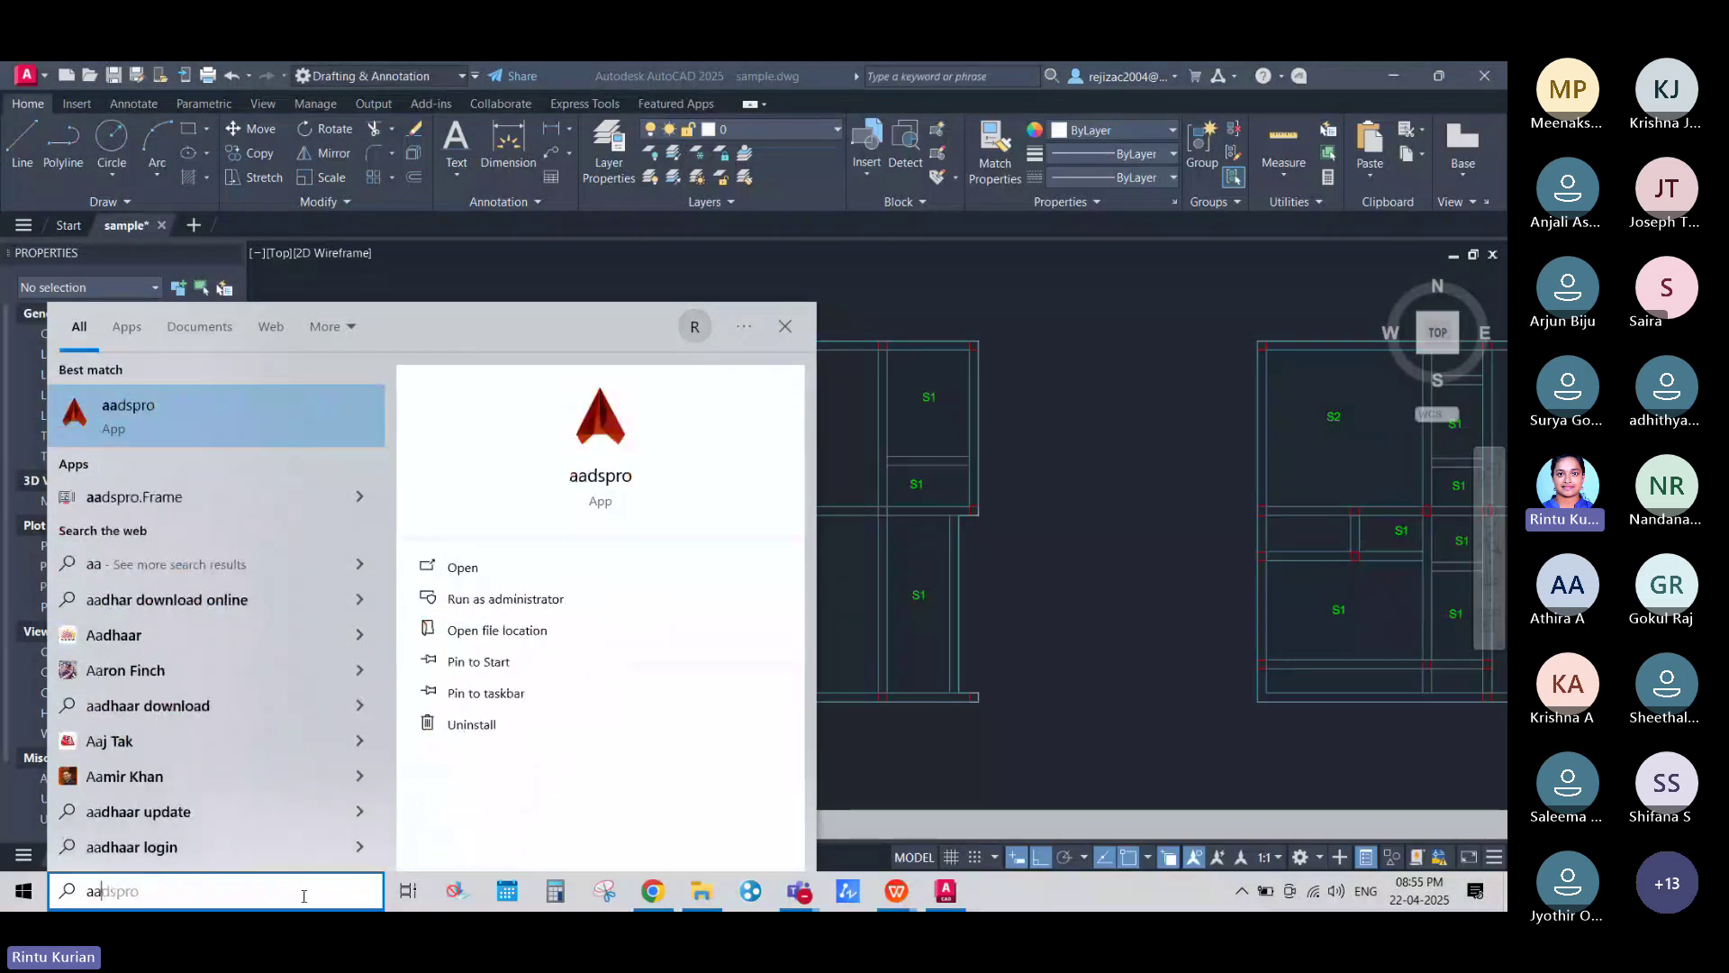
{"action": "key", "text": "Return"}
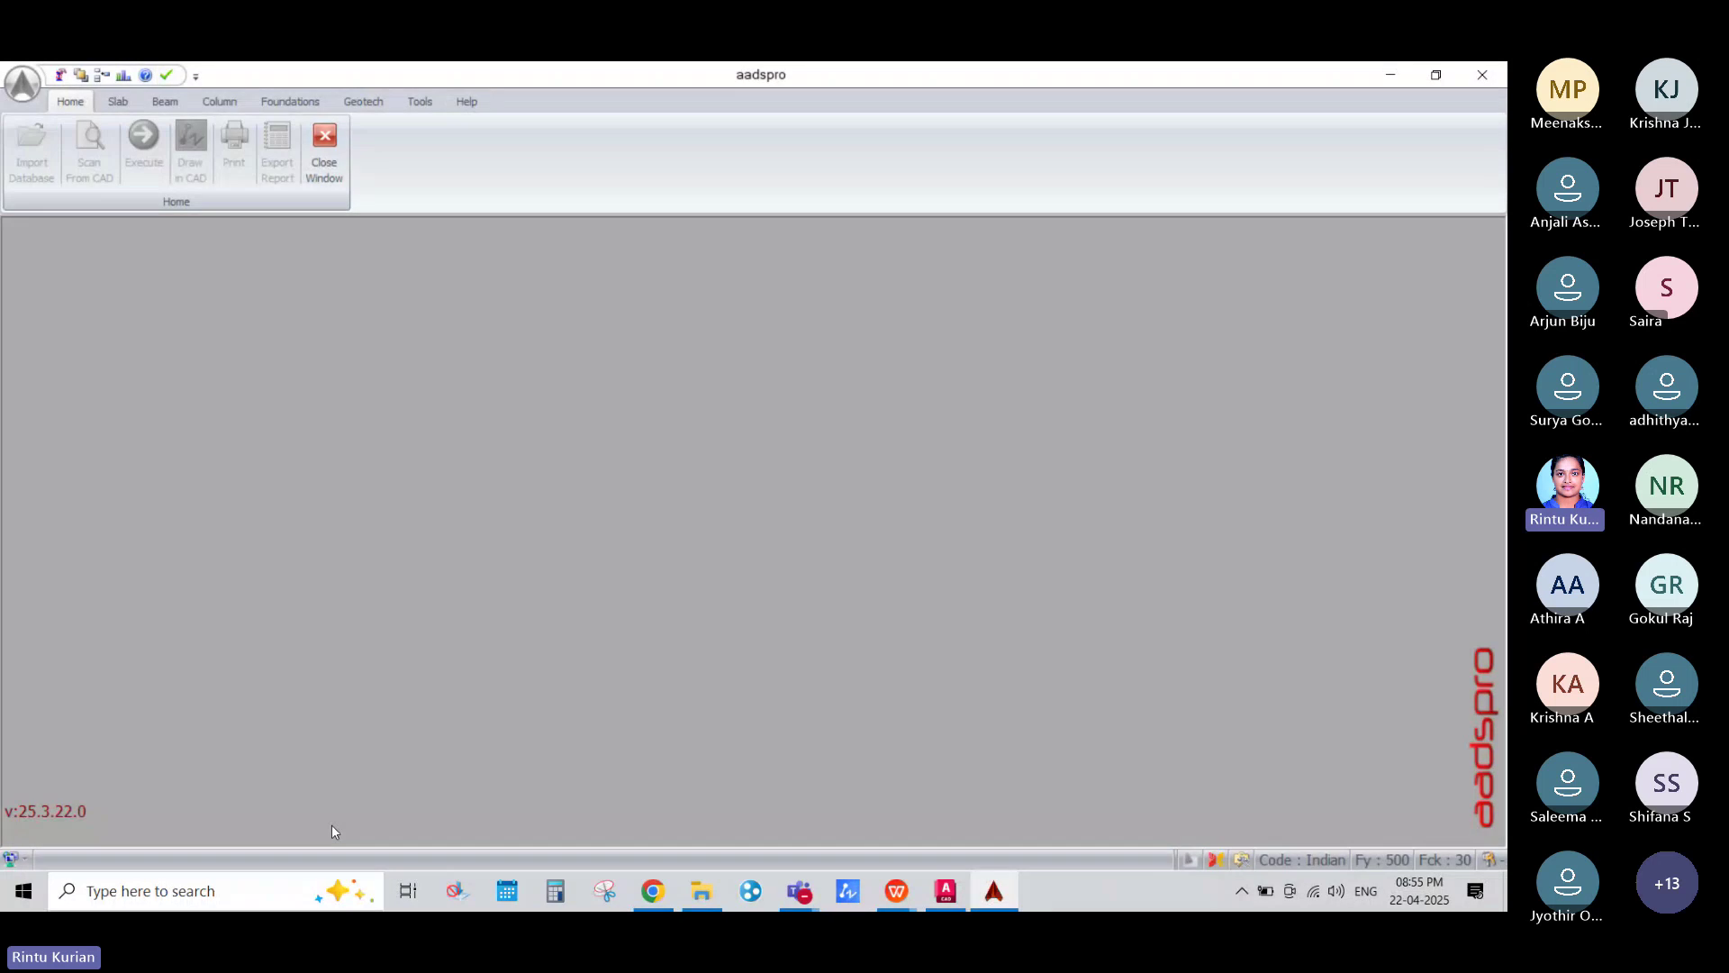
{"action": "left_click", "coordinate": [117, 101]}
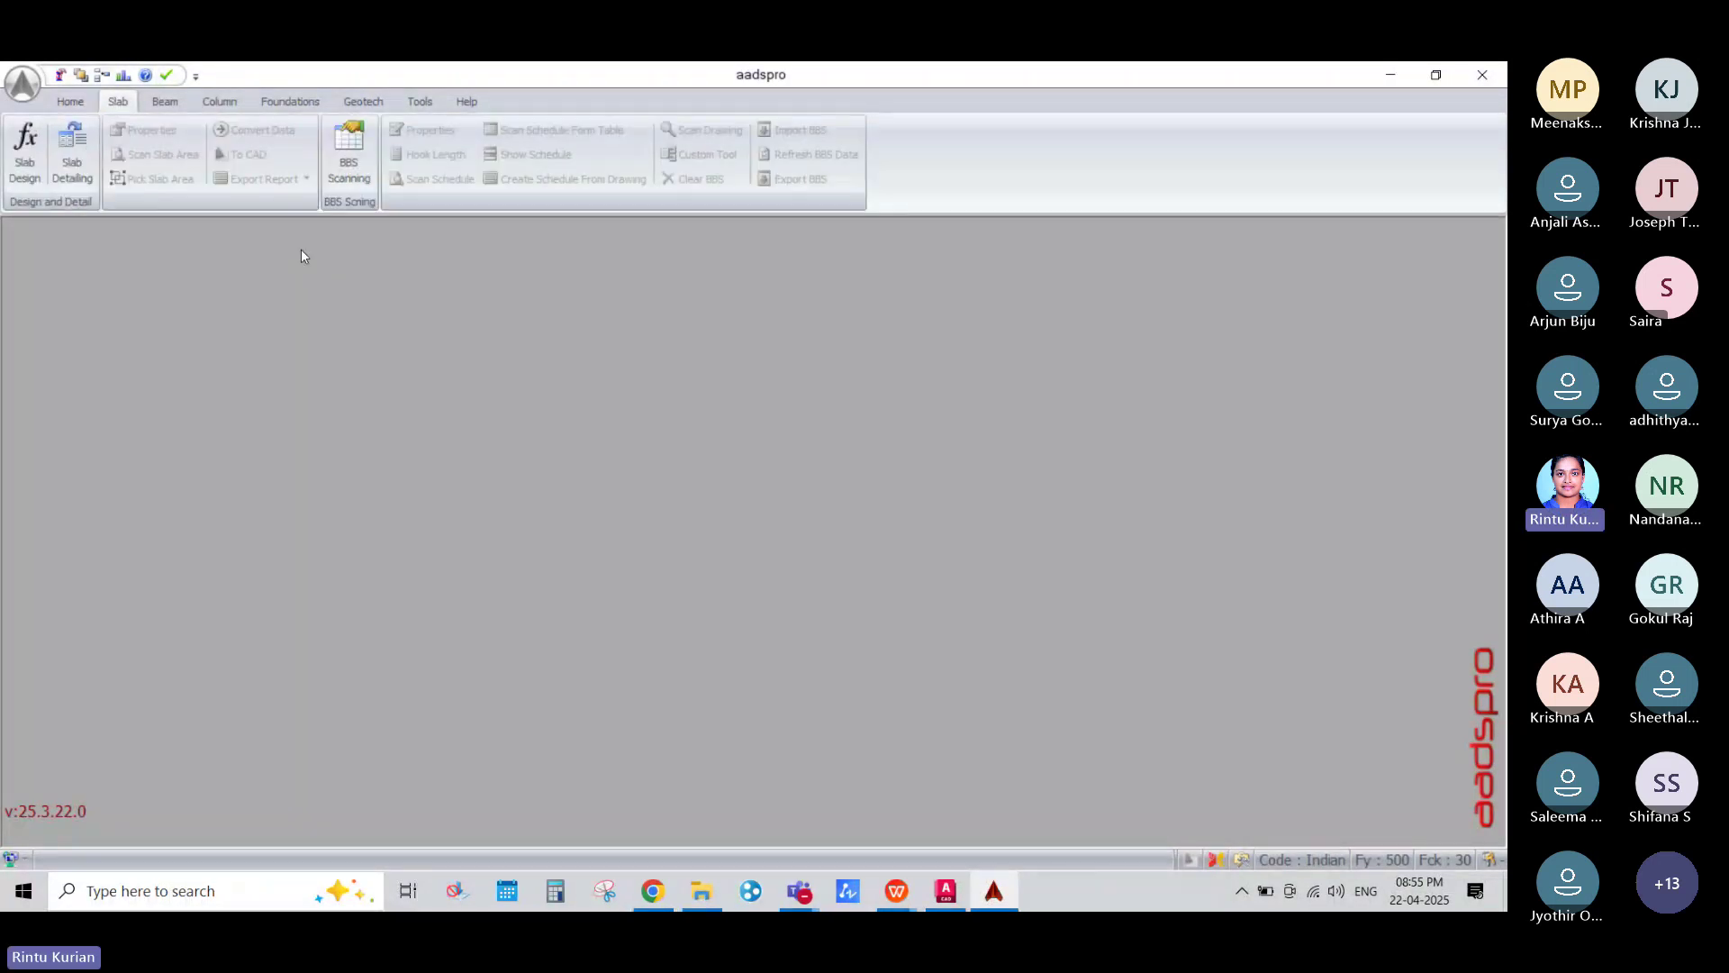
{"action": "left_click", "coordinate": [72, 153]}
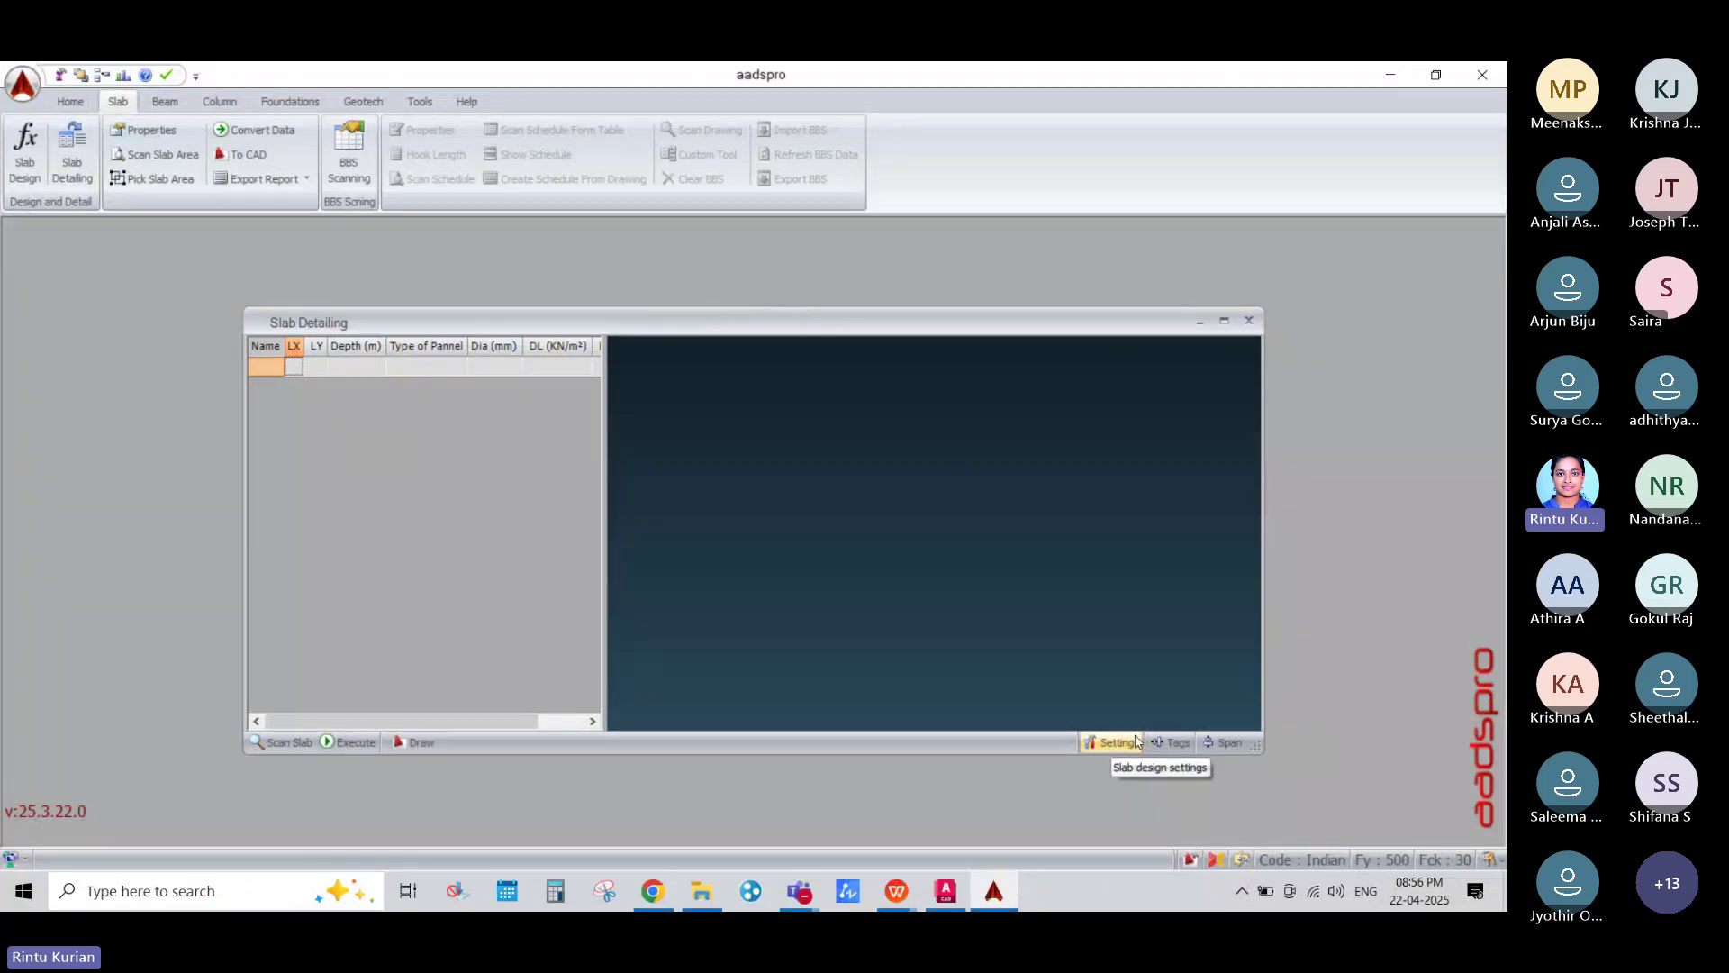
Step: Check the depths assigned to slab tags S1 and S2 in the Tag and Depth list and close it
{"action": "left_click", "coordinate": [1162, 744]}
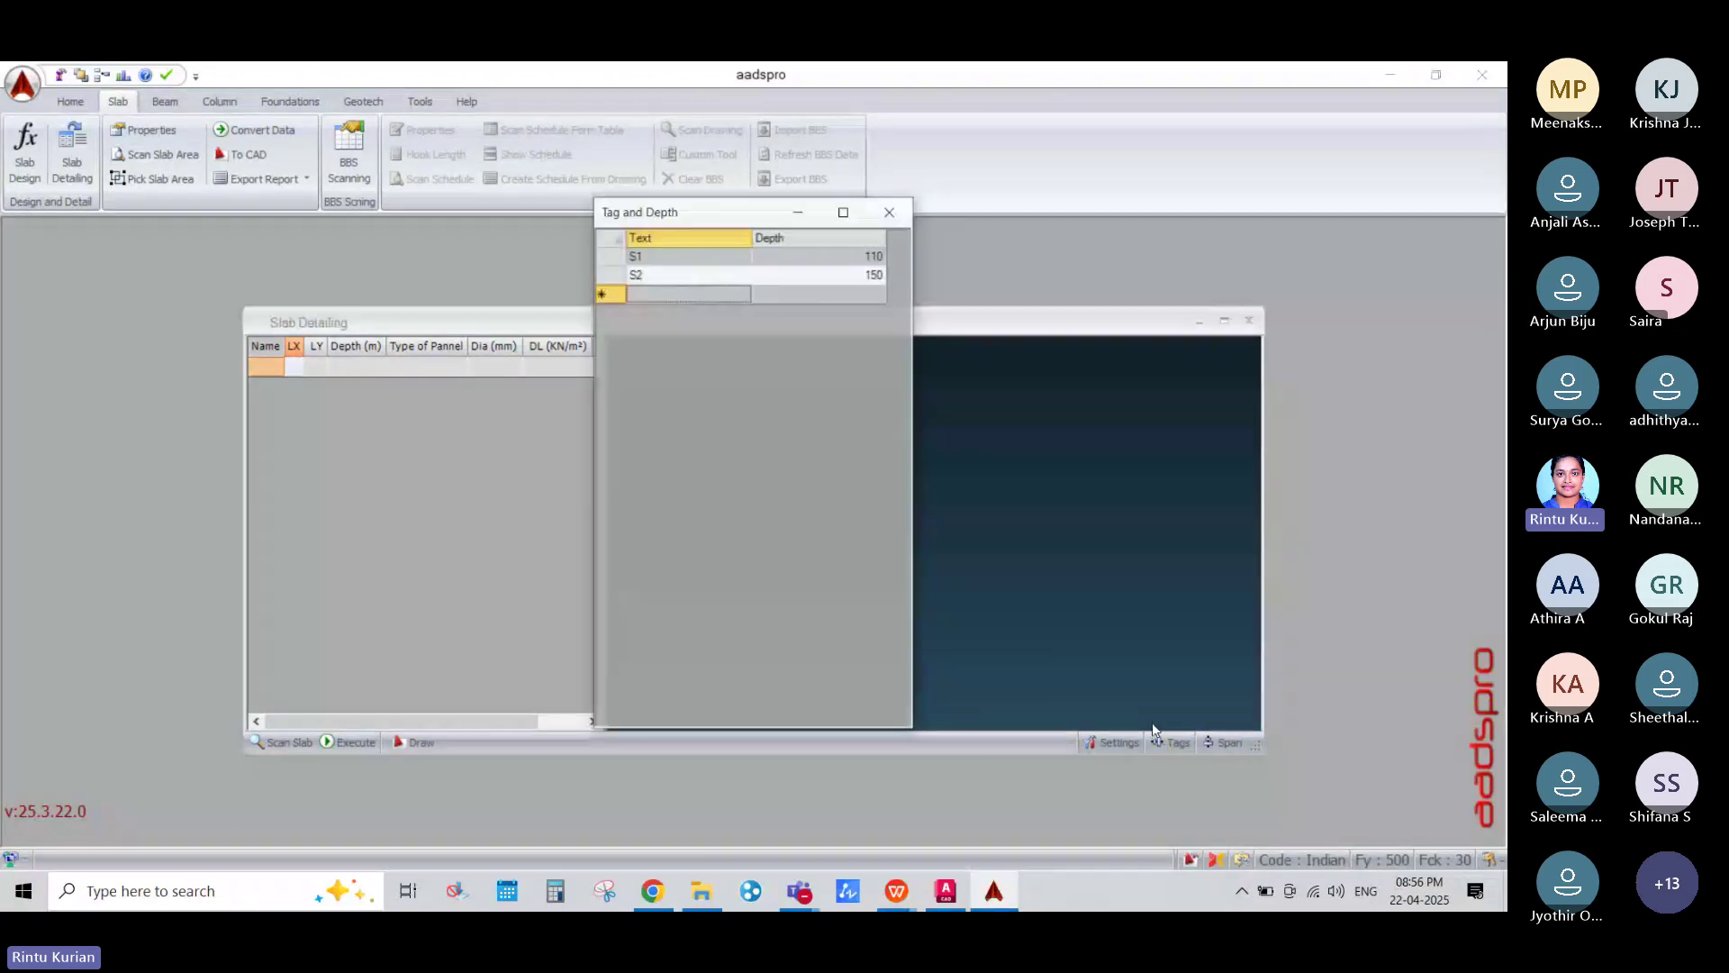
{"action": "left_click", "coordinate": [808, 280]}
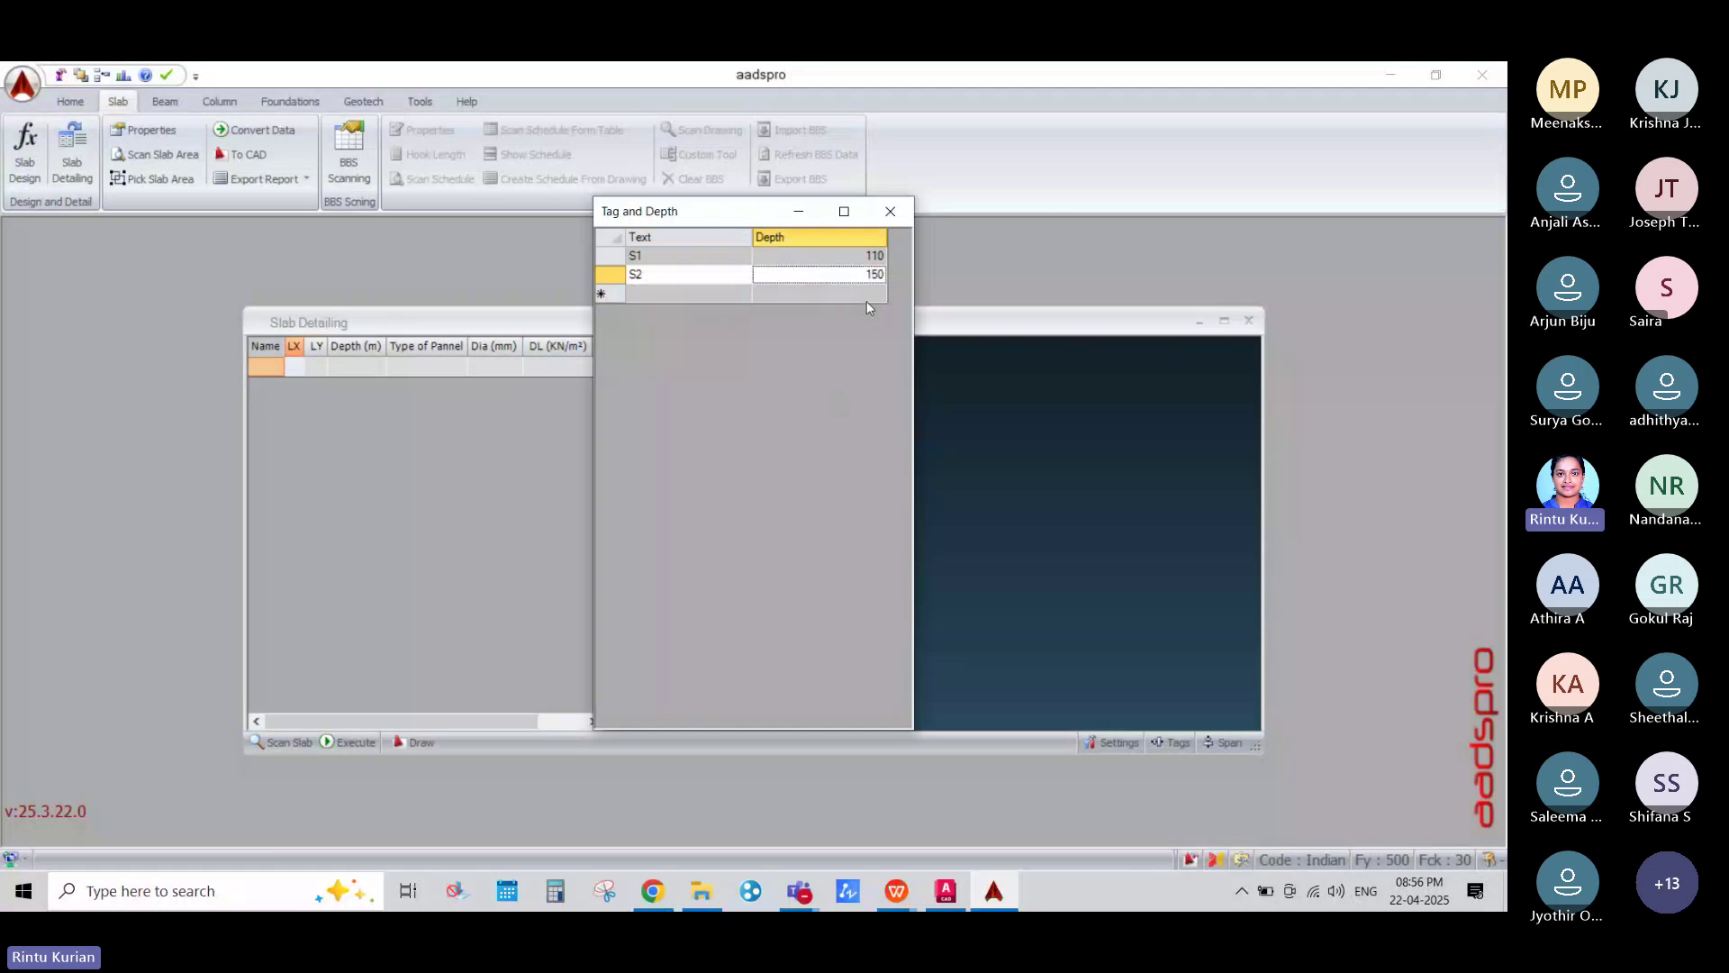
{"action": "left_click", "coordinate": [890, 211]}
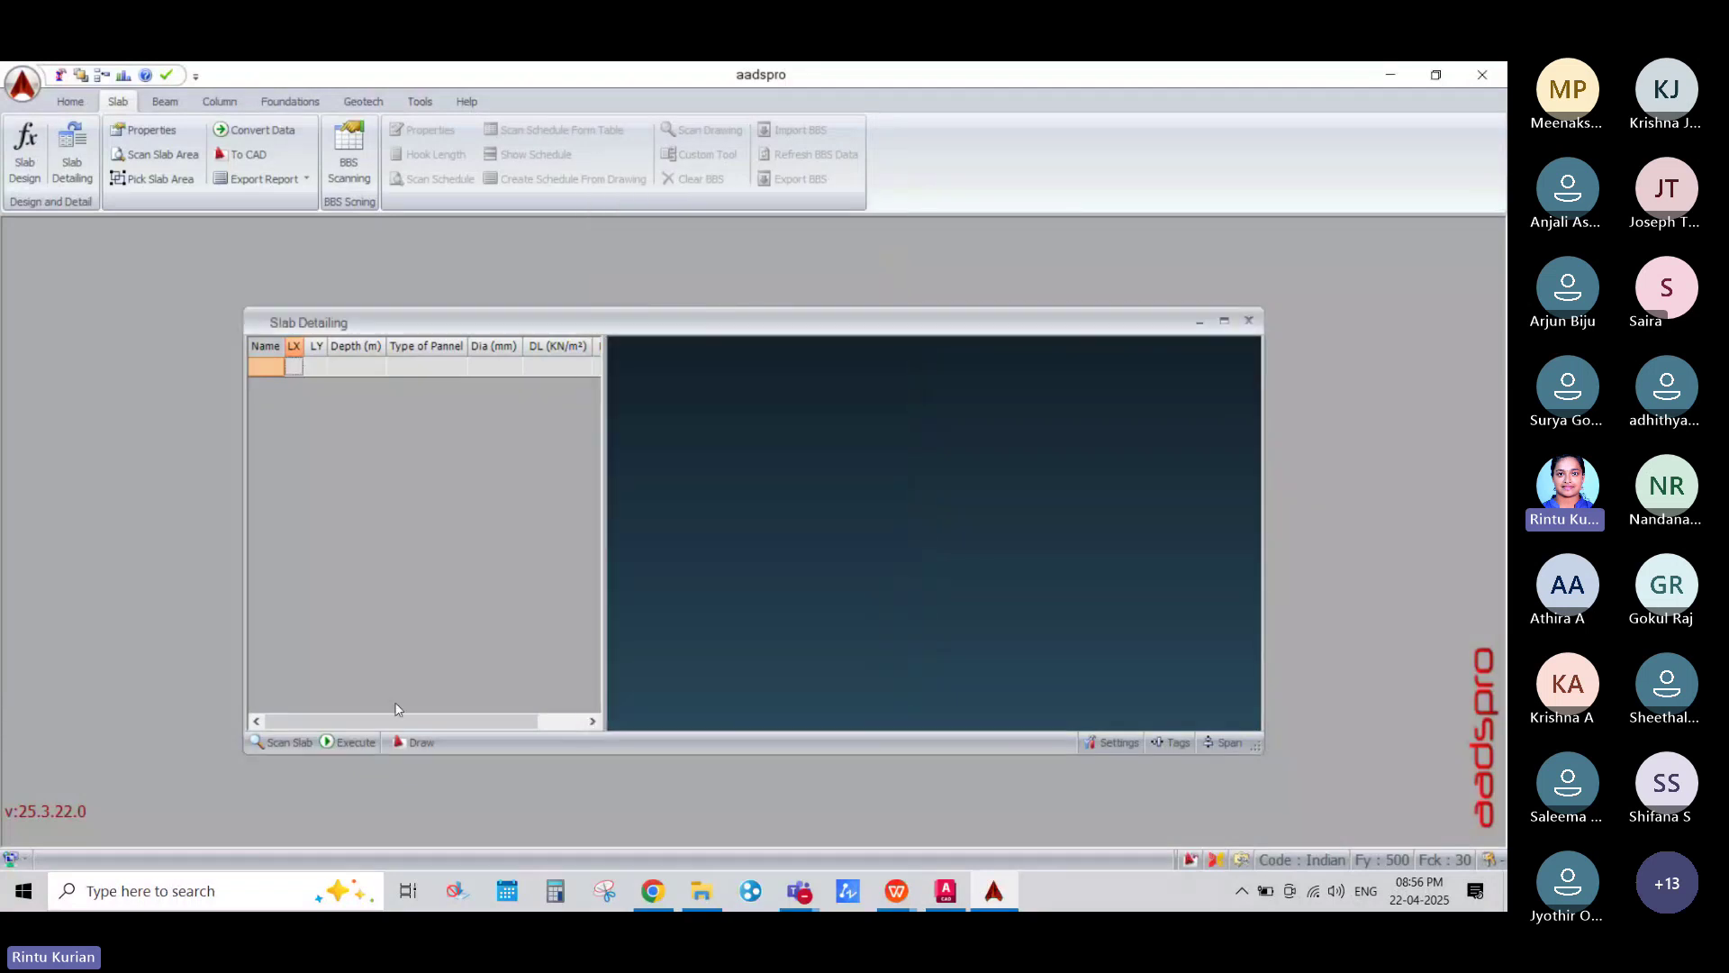
Step: Scan the slabs from the drawing by selecting the whole first floor plan in AutoCAD
{"action": "left_click", "coordinate": [282, 742]}
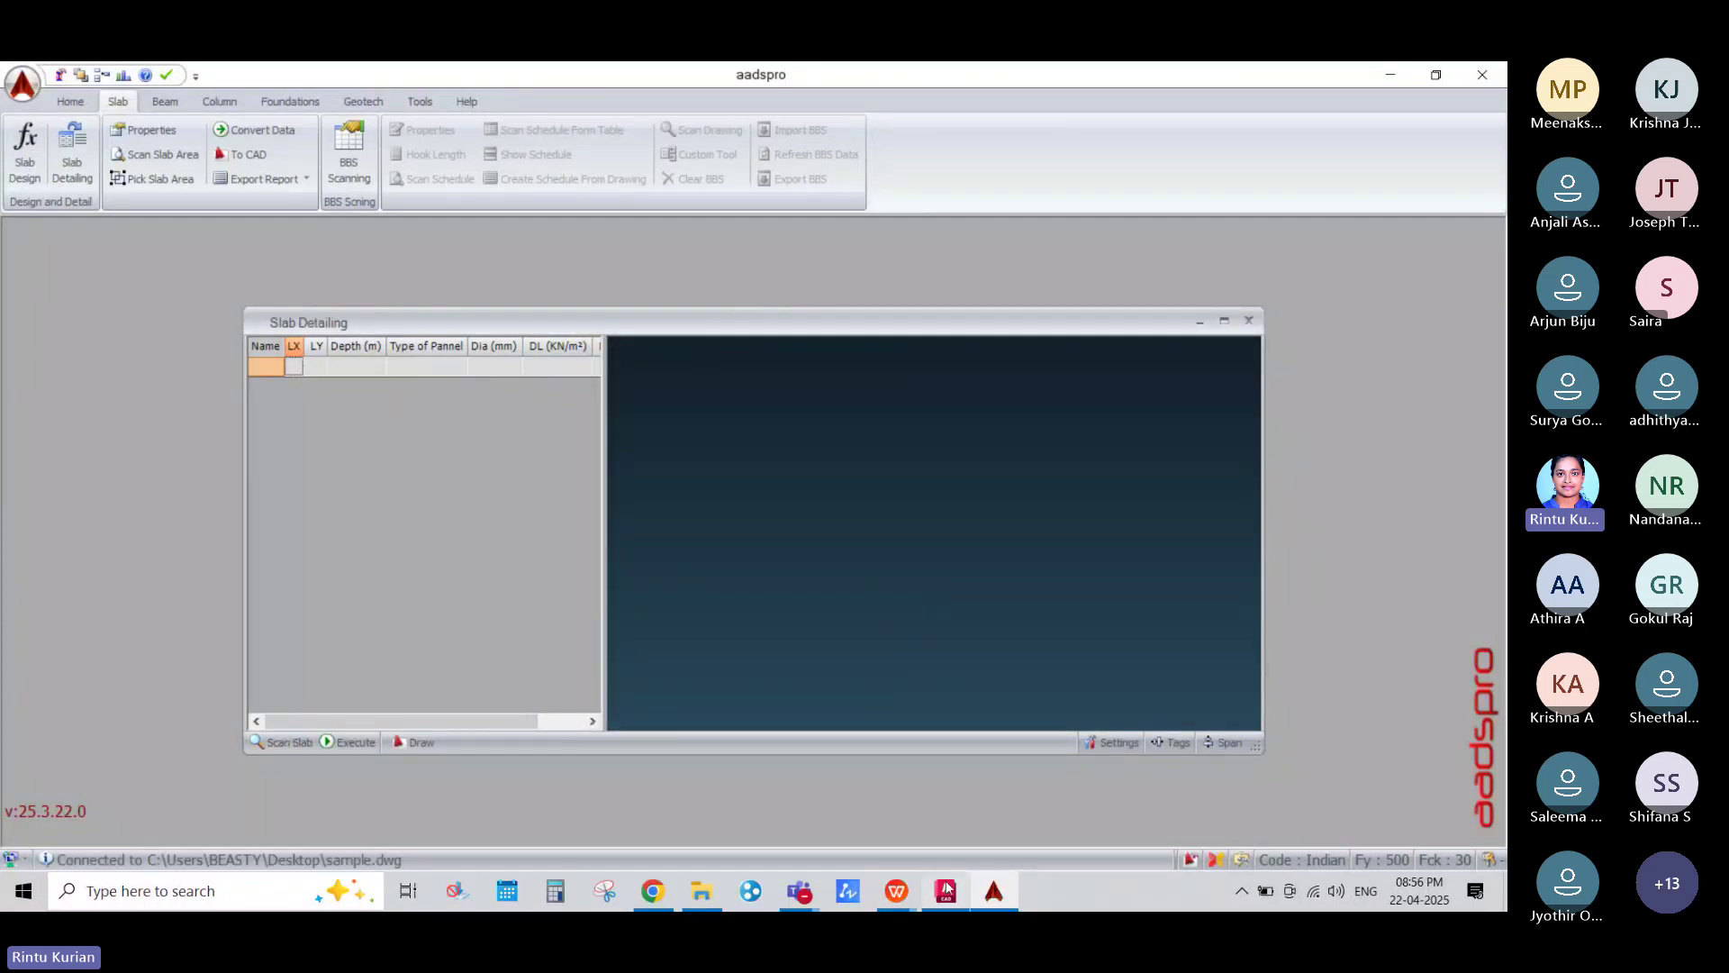
{"action": "left_click", "coordinate": [946, 890]}
{"action": "left_click", "coordinate": [436, 316]}
{"action": "left_click", "coordinate": [1046, 710]}
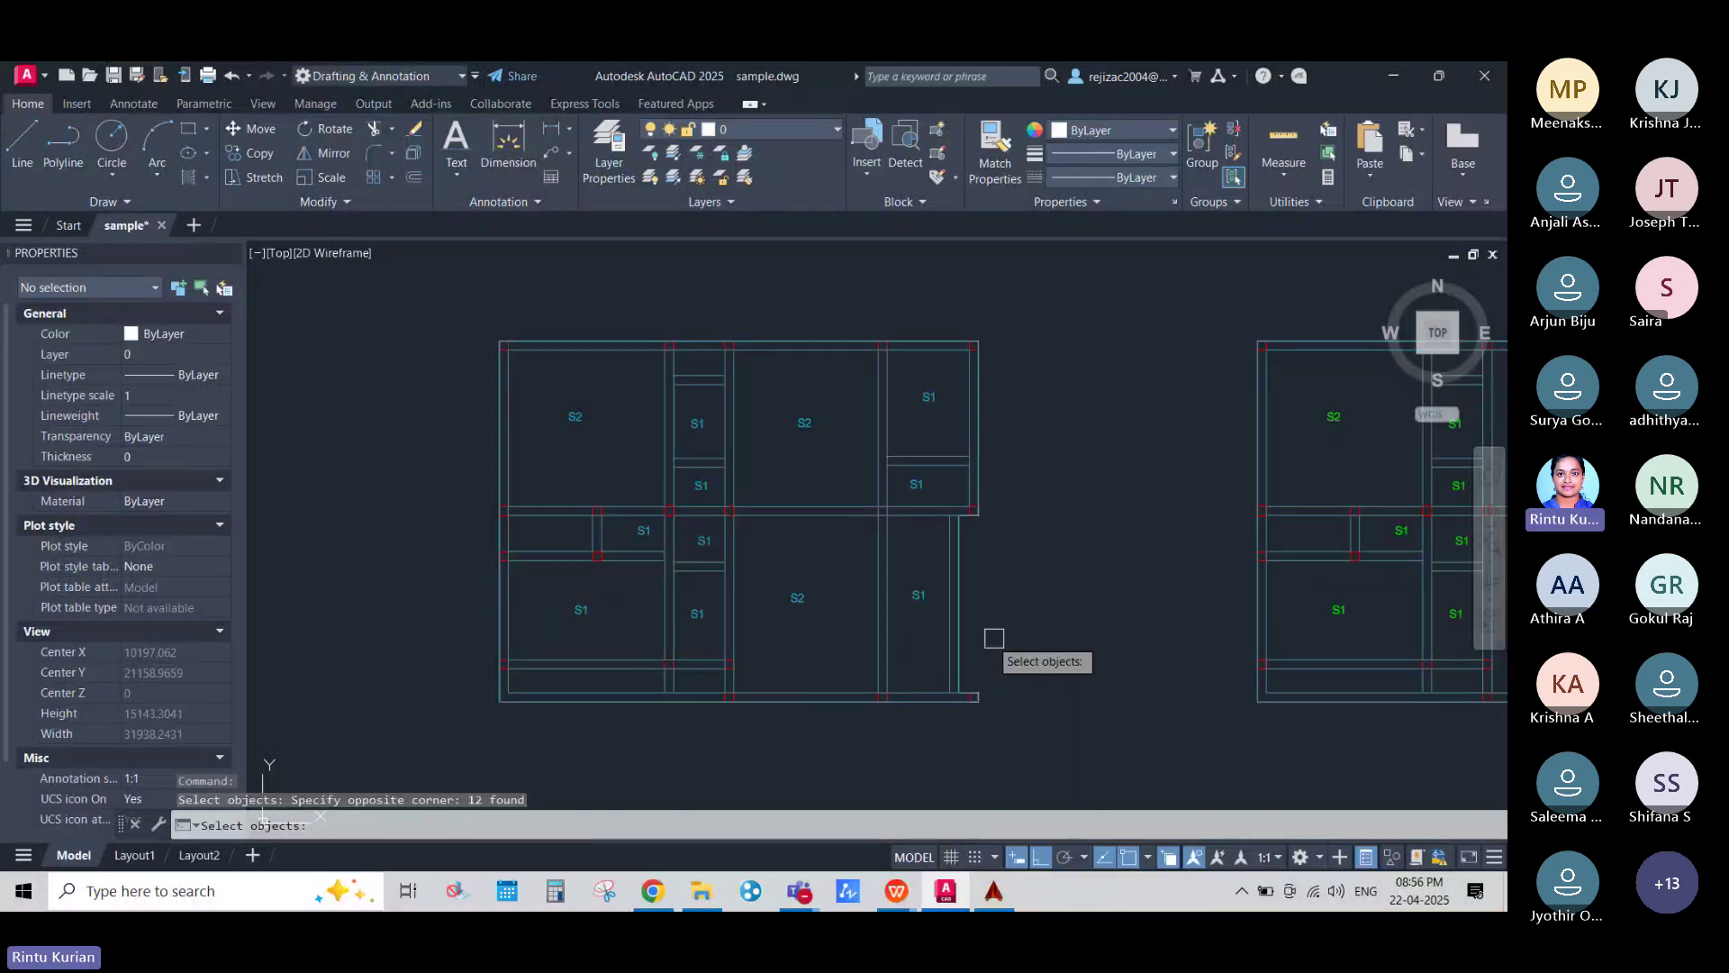
{"action": "key", "text": "Return"}
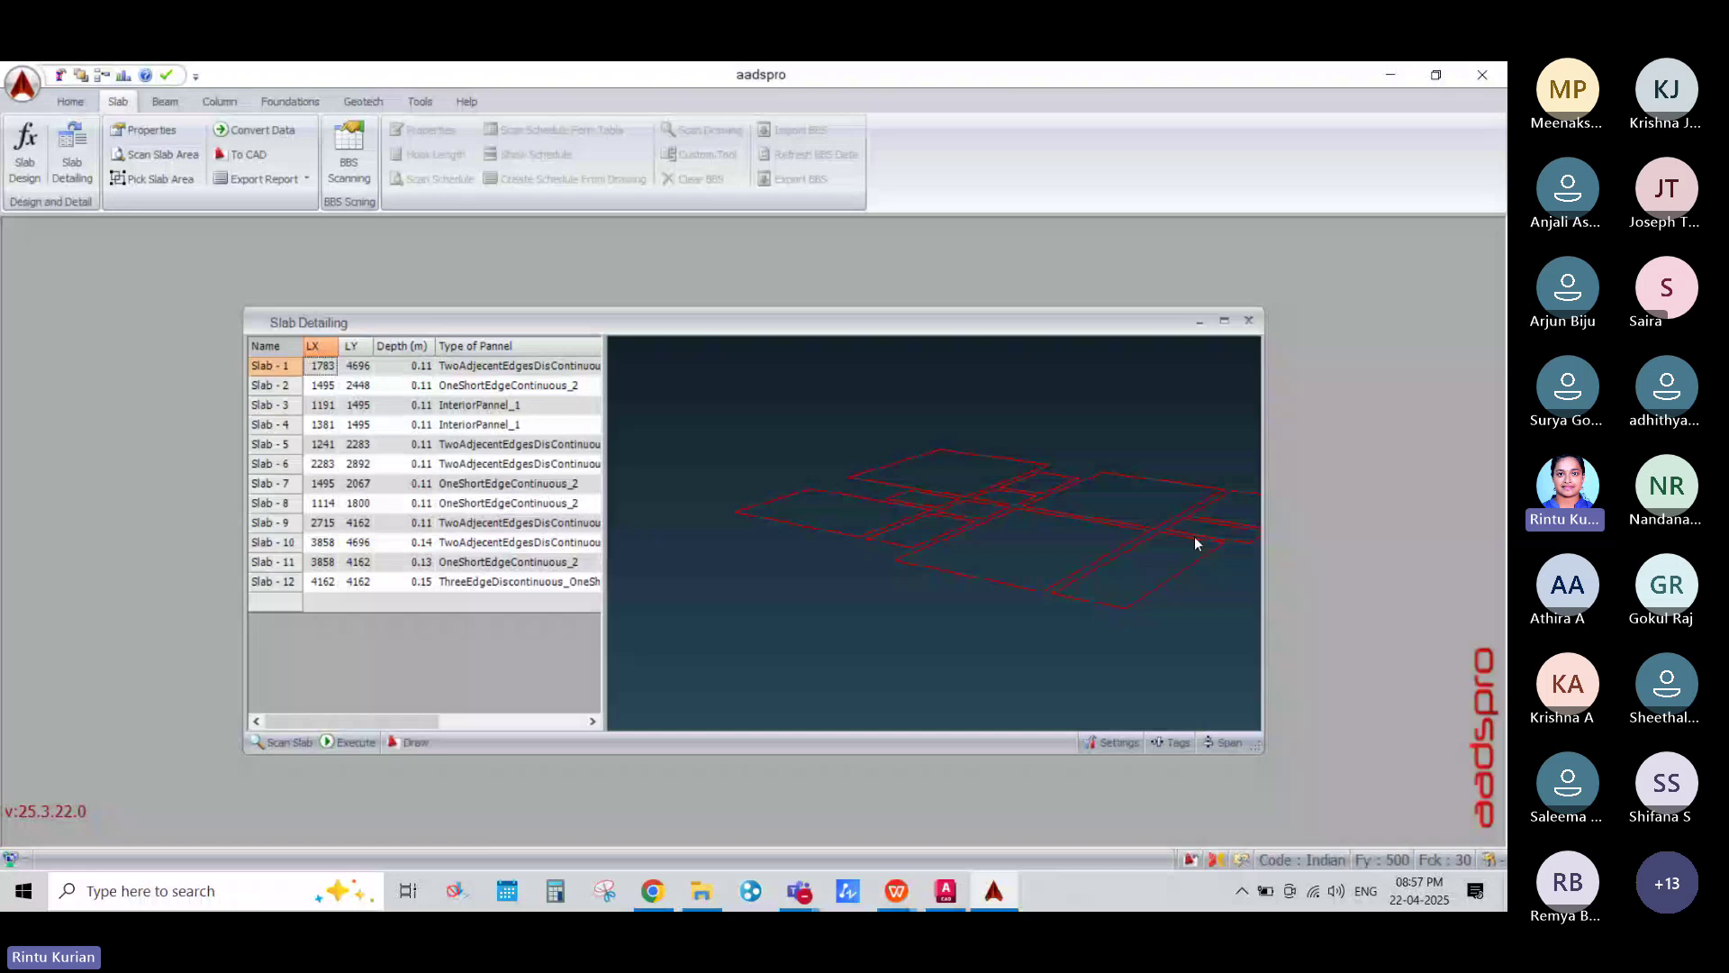
Step: Inspect the scanned slab panels in the Slab Detailing preview beside their list of spans, depths and panel types
{"action": "scroll", "coordinate": [1194, 537], "scroll_direction": "down", "scroll_amount": 2}
{"action": "middle_click_drag", "start_coordinate": [1194, 537], "coordinate": [1007, 536]}
{"action": "scroll", "coordinate": [968, 537], "scroll_direction": "down", "scroll_amount": 2}
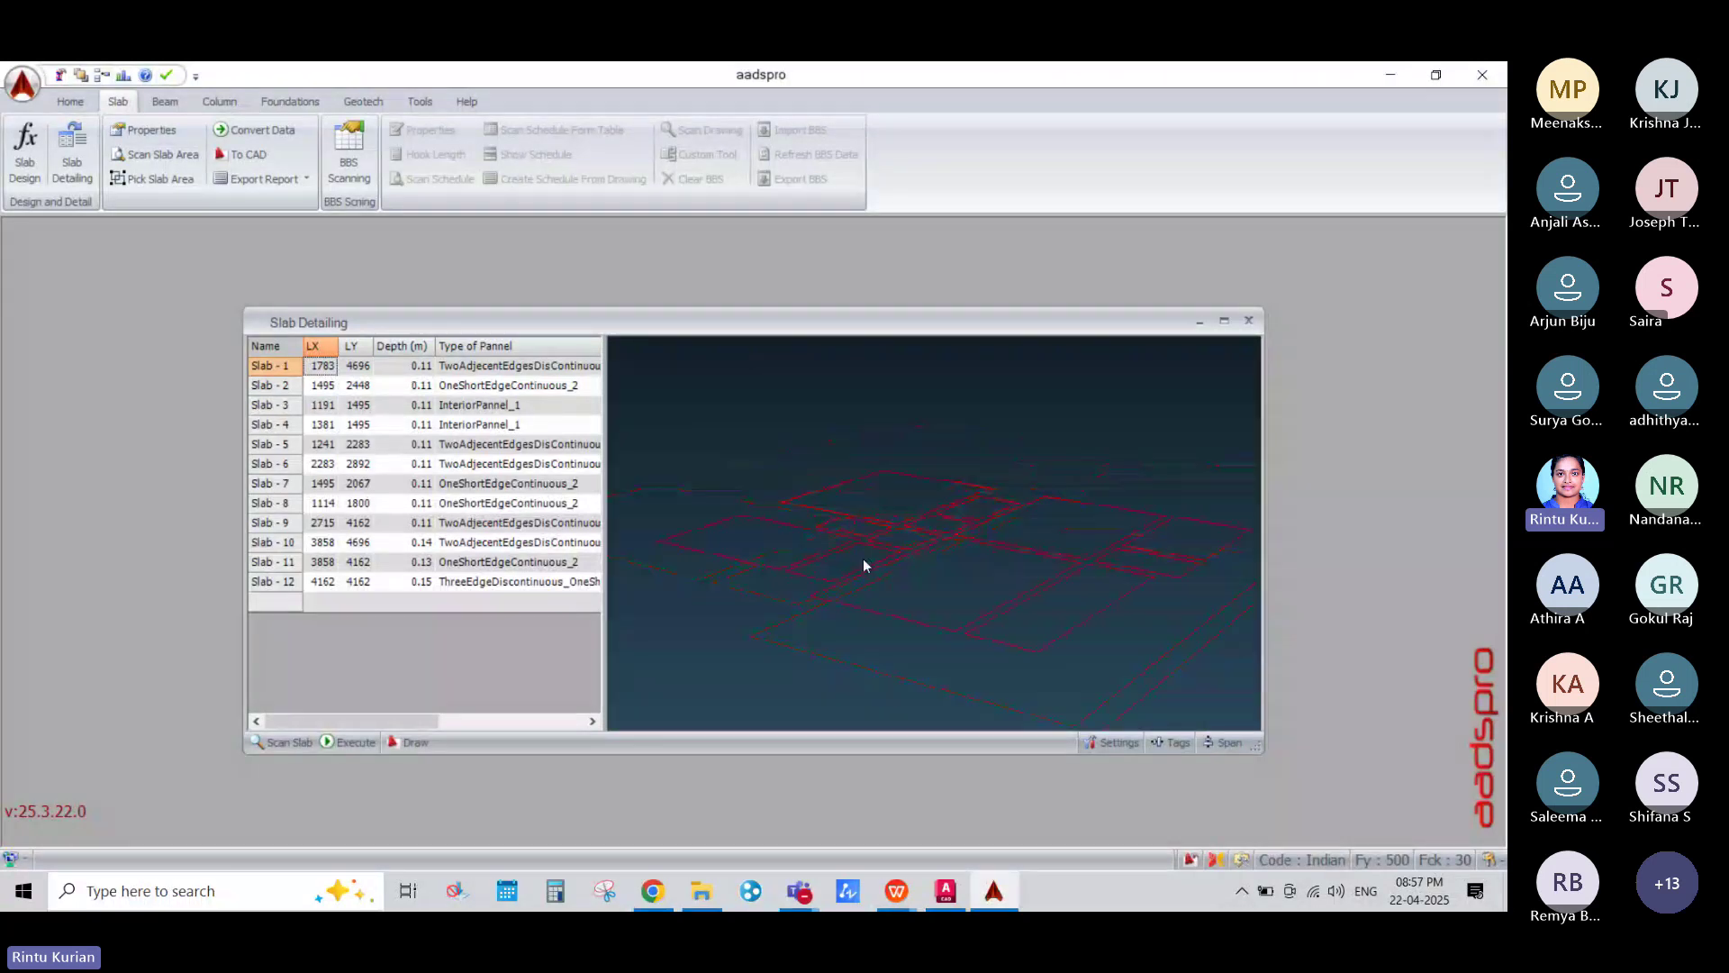
{"action": "scroll", "coordinate": [997, 558], "scroll_direction": "up", "scroll_amount": 3}
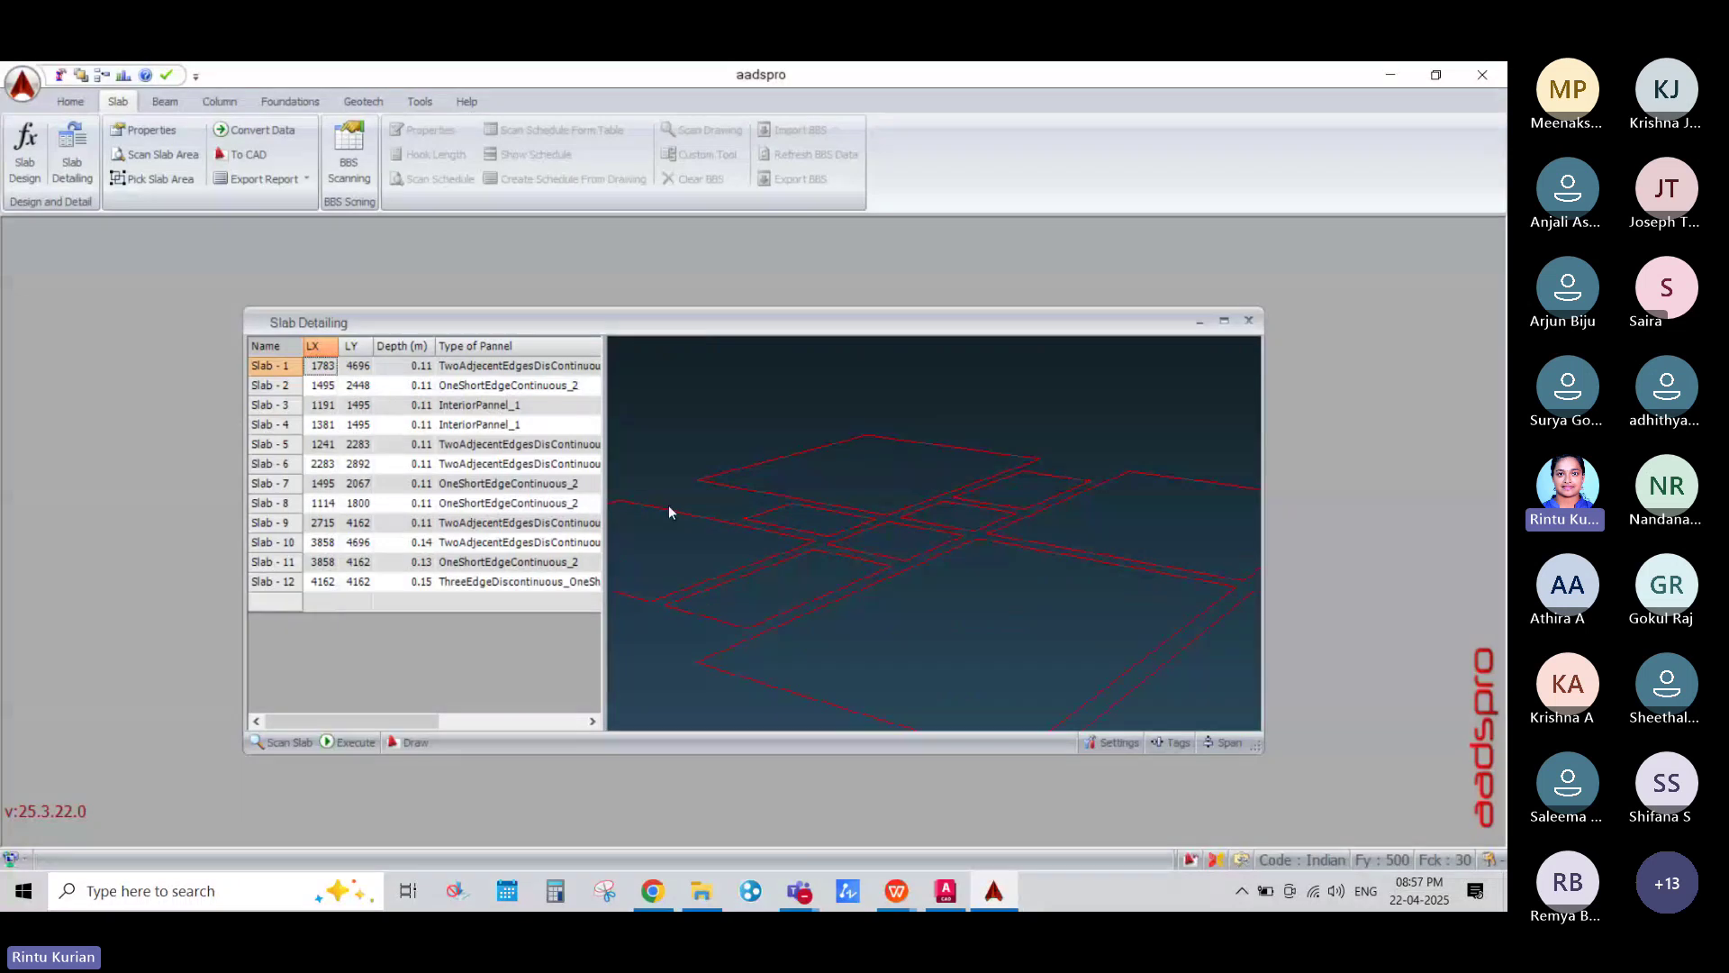
{"action": "scroll", "coordinate": [1142, 565], "scroll_direction": "down", "scroll_amount": 3}
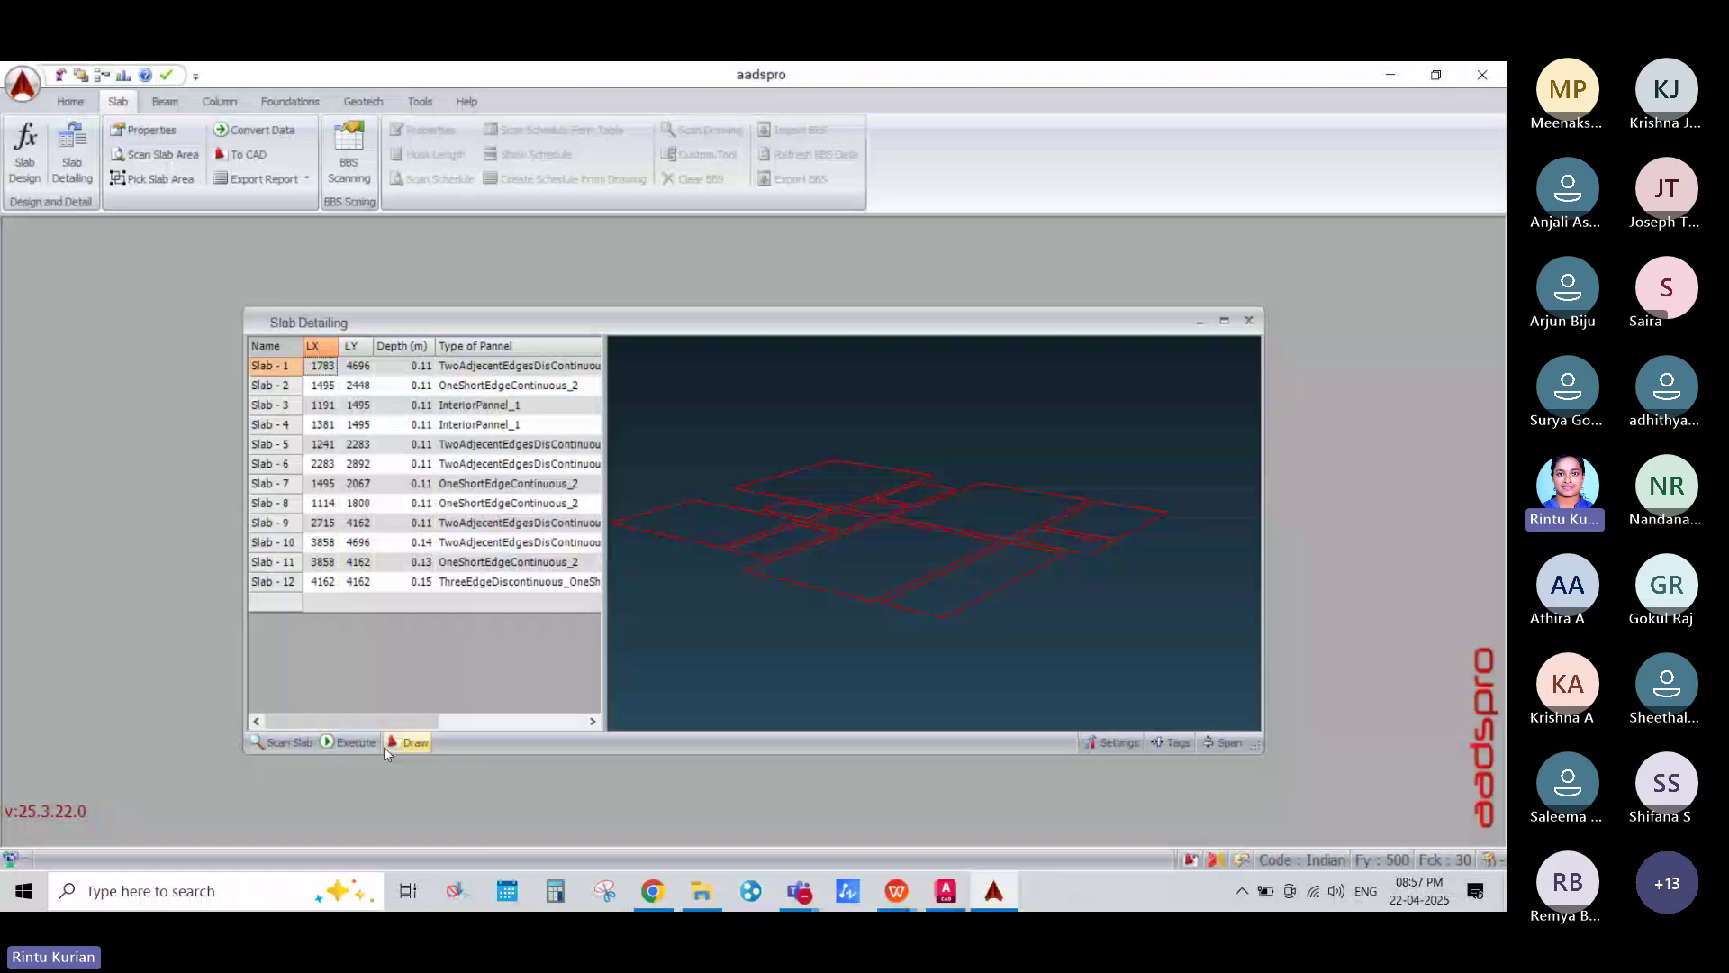
Step: Draw the slab detailing in AutoCAD, picking the upper-left corners of the three upper-row plans as main, bottom bar and formwork details base points
{"action": "left_click", "coordinate": [937, 891]}
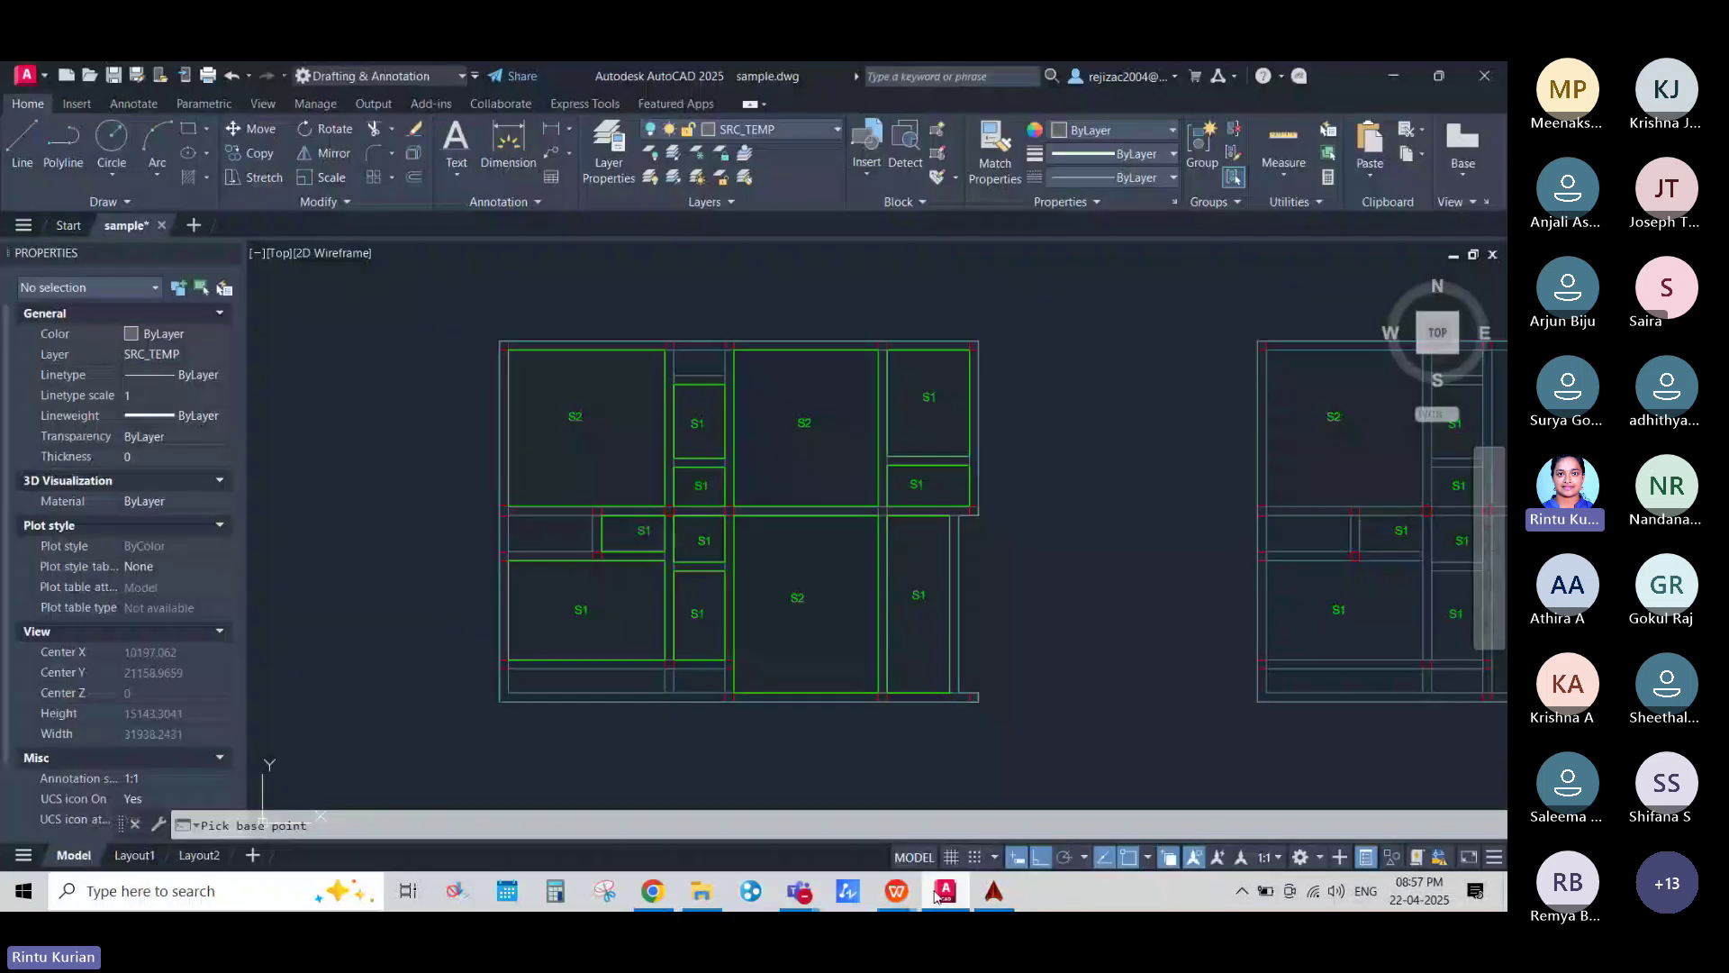
{"action": "scroll", "coordinate": [494, 322], "scroll_direction": "up", "scroll_amount": 4}
{"action": "left_click", "coordinate": [519, 380]}
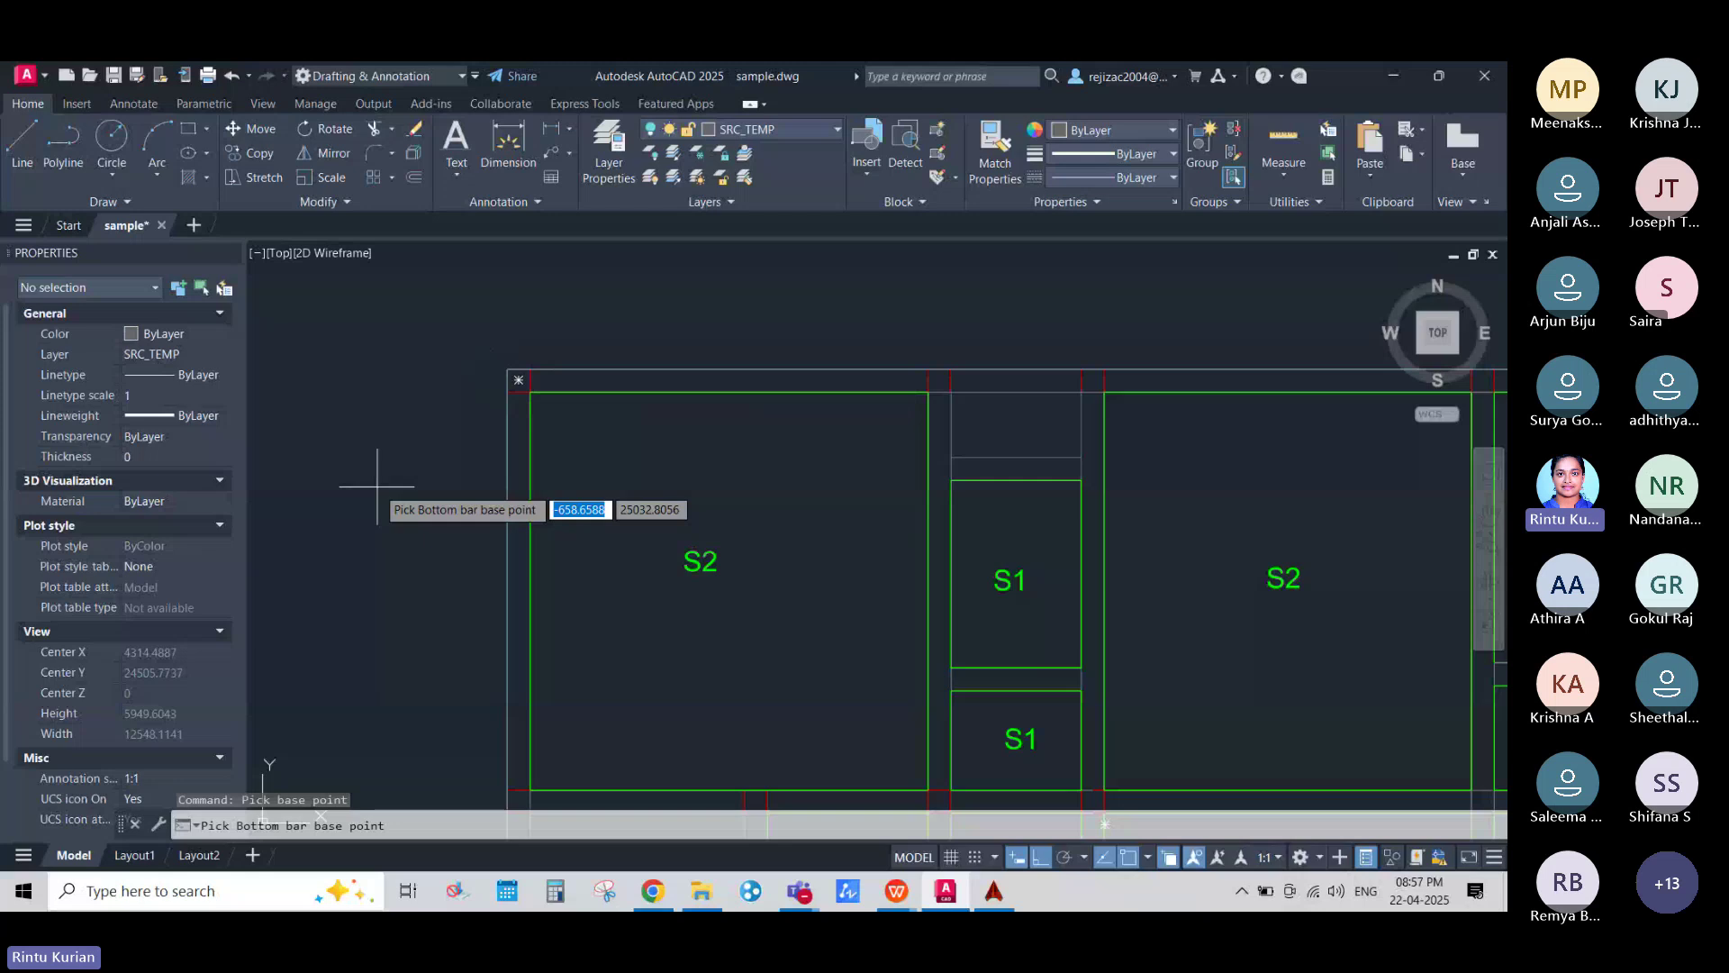
{"action": "scroll", "coordinate": [1003, 488], "scroll_direction": "down", "scroll_amount": 6}
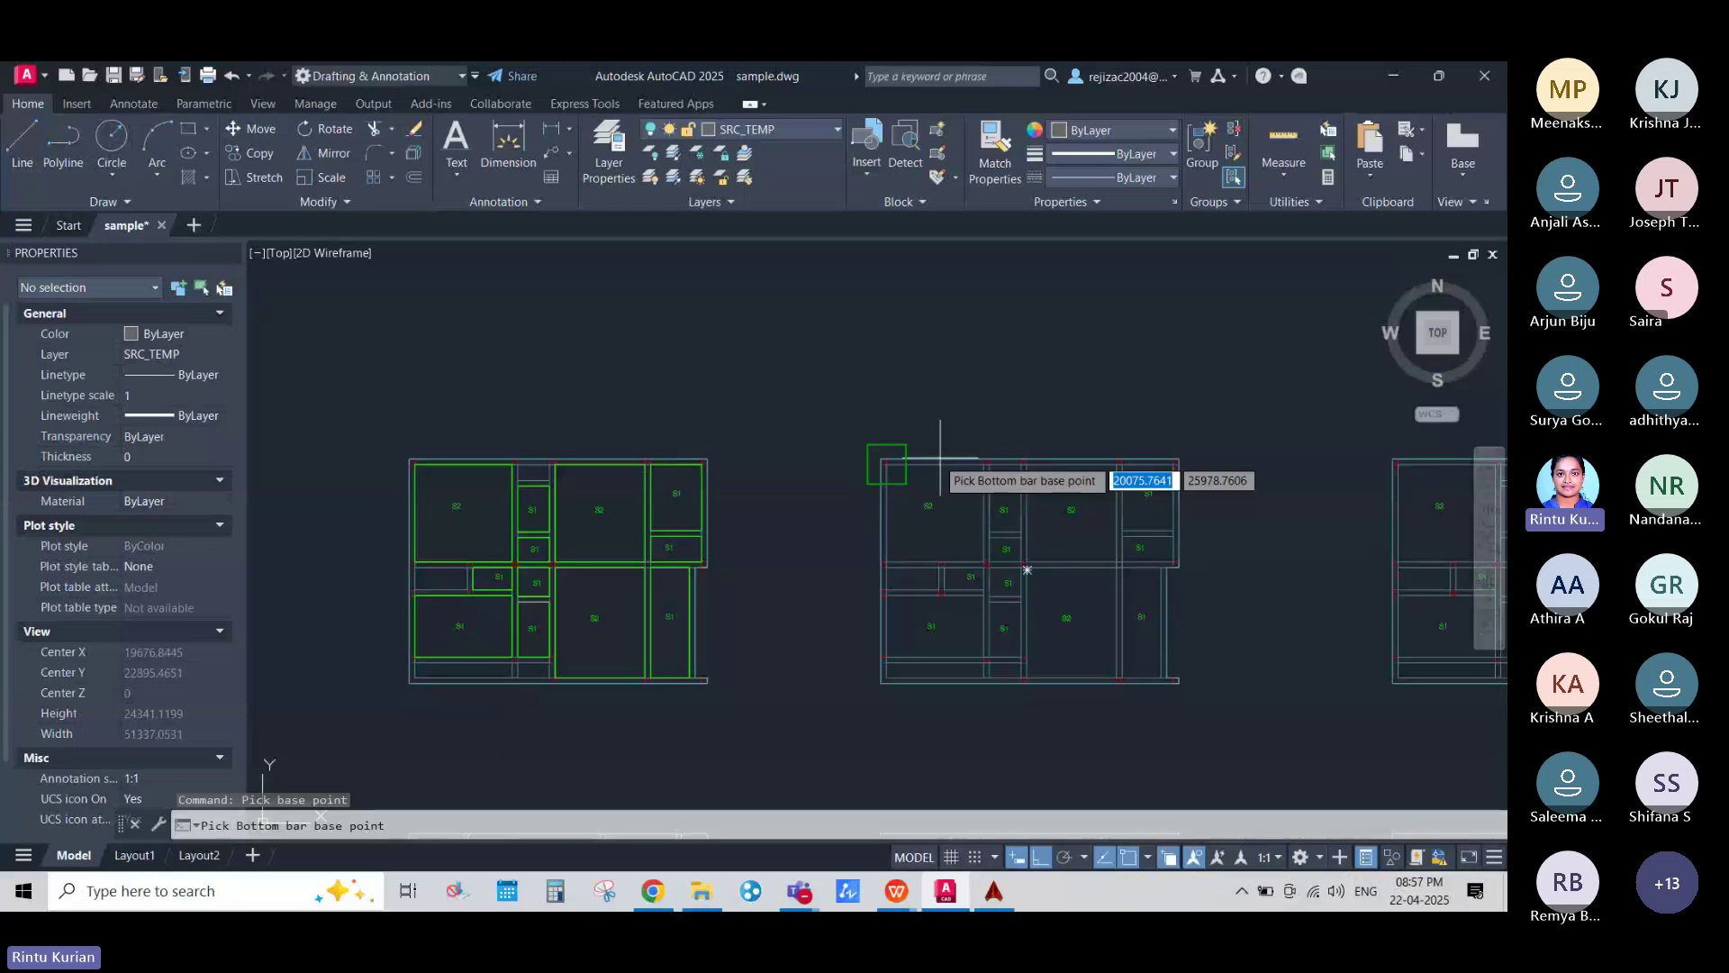
{"action": "scroll", "coordinate": [940, 460], "scroll_direction": "up", "scroll_amount": 6}
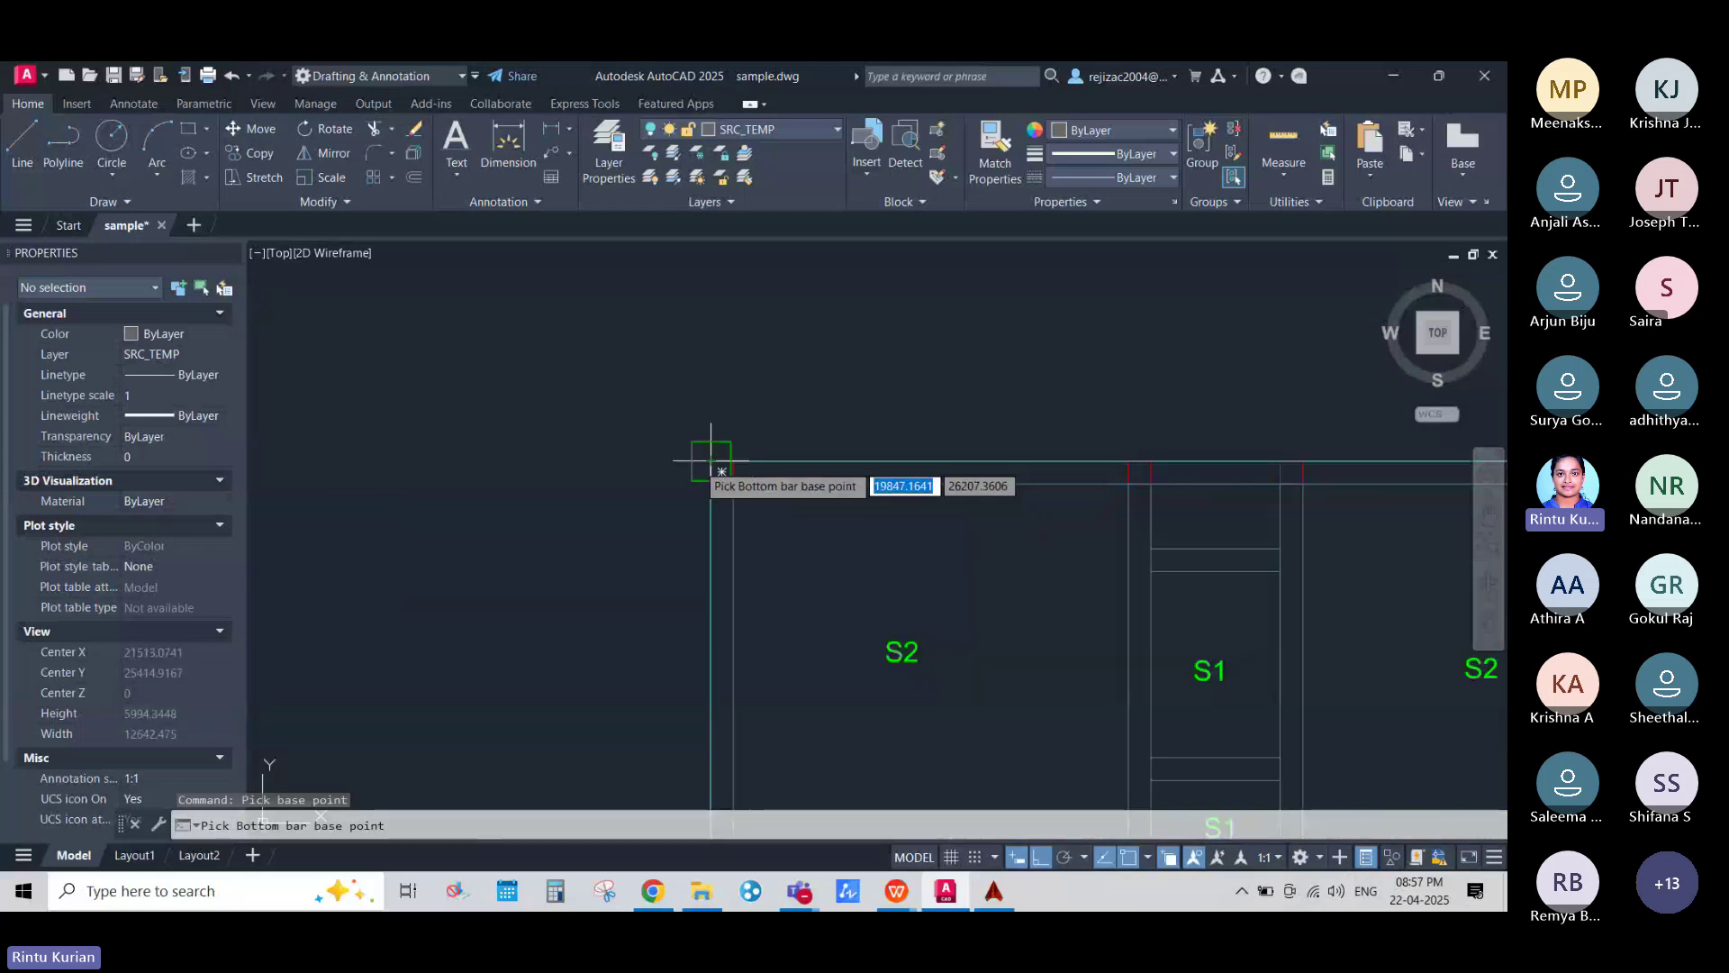
{"action": "left_click", "coordinate": [712, 461]}
{"action": "scroll", "coordinate": [726, 505], "scroll_direction": "down", "scroll_amount": 5}
{"action": "scroll", "coordinate": [861, 417], "scroll_direction": "up", "scroll_amount": 6}
{"action": "left_click", "coordinate": [876, 407]}
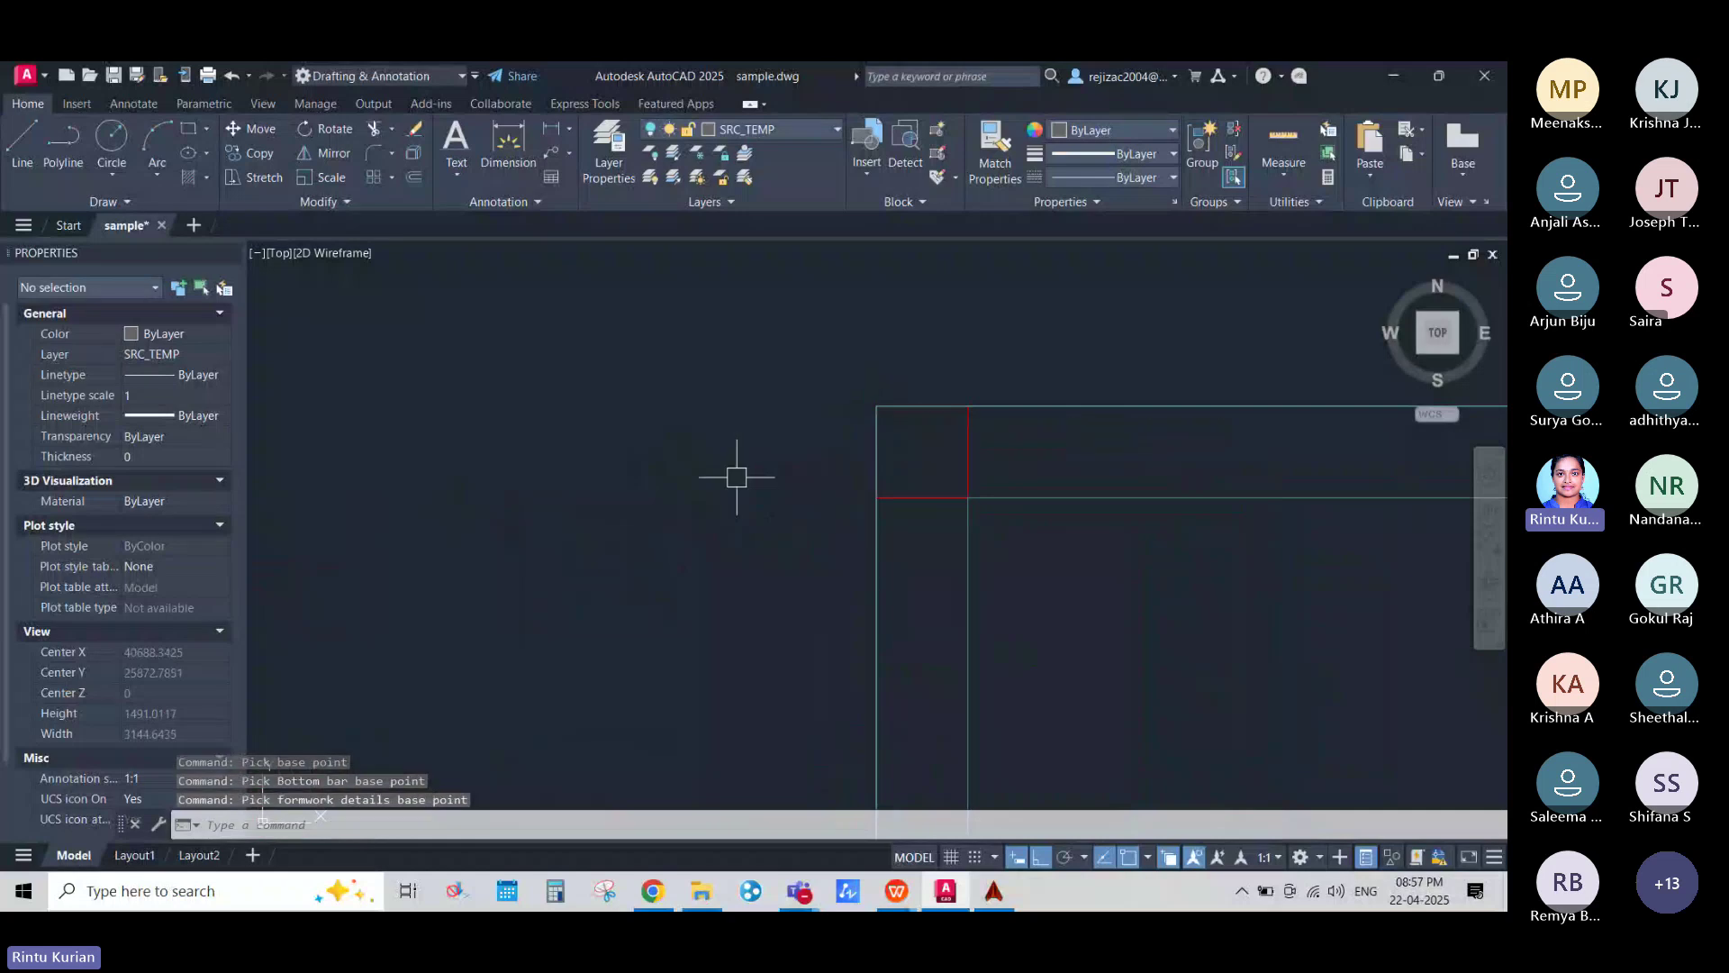
Step: Examine the reinforcement bars being generated over the S1 and S2 panels of the first floor plan
{"action": "scroll", "coordinate": [1119, 424], "scroll_direction": "down", "scroll_amount": 5}
{"action": "scroll", "coordinate": [1204, 487], "scroll_direction": "down", "scroll_amount": 3}
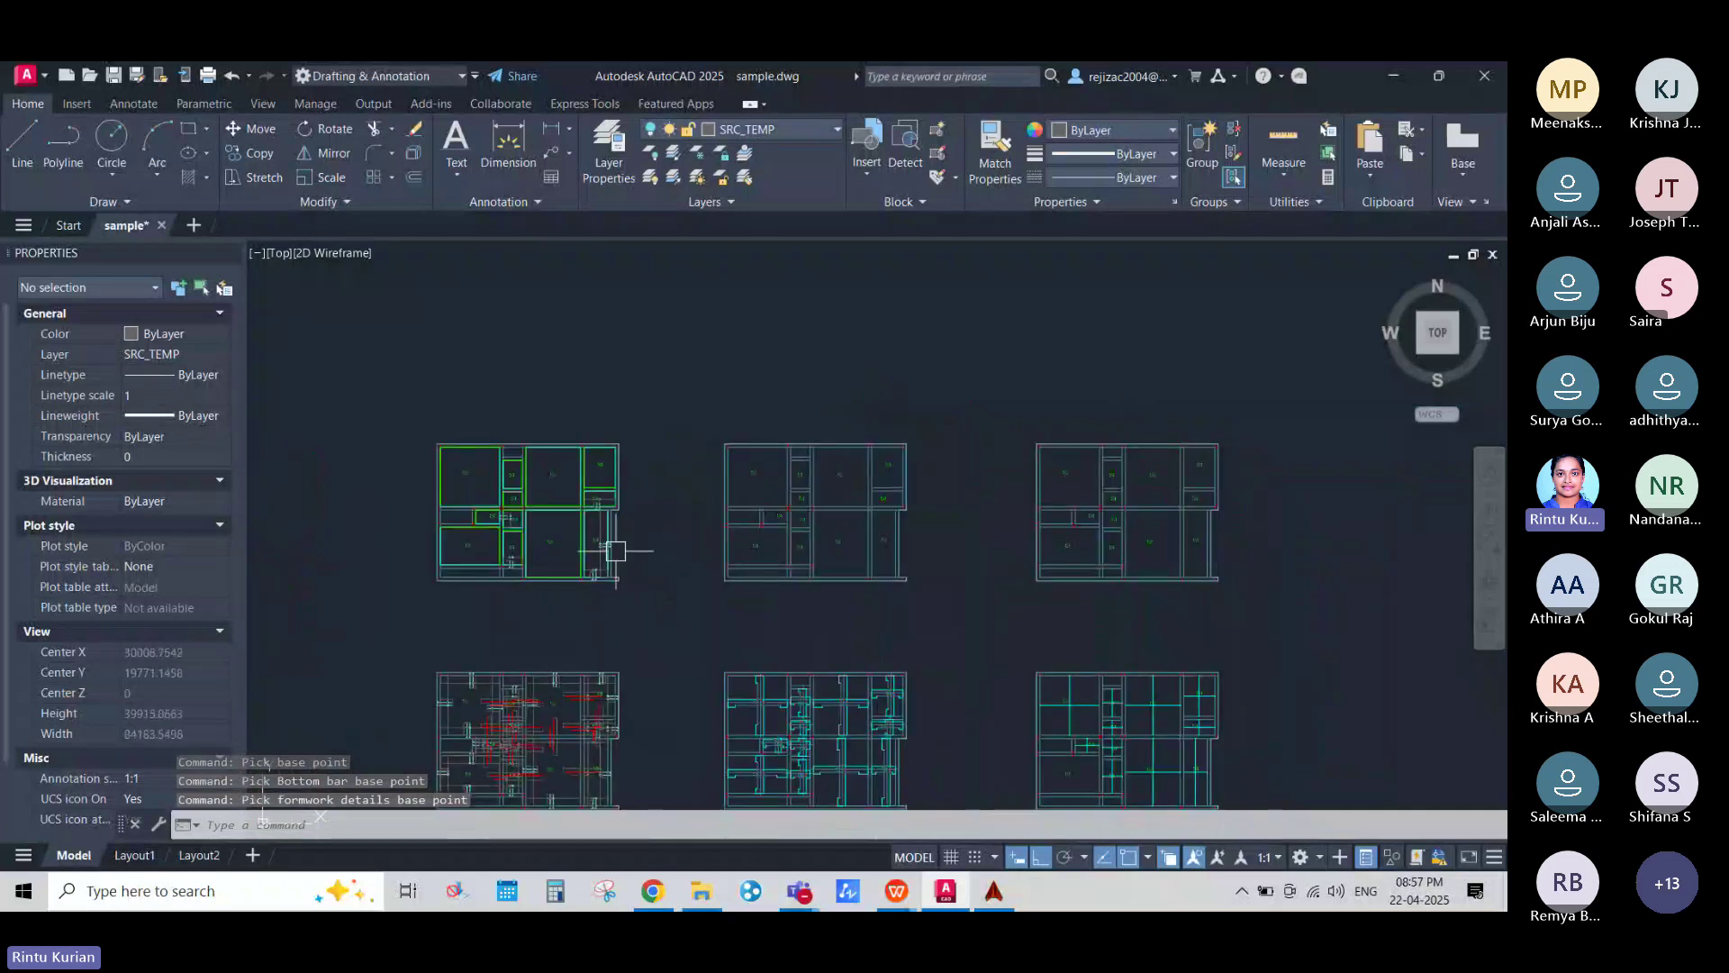
{"action": "scroll", "coordinate": [417, 428], "scroll_direction": "up", "scroll_amount": 2}
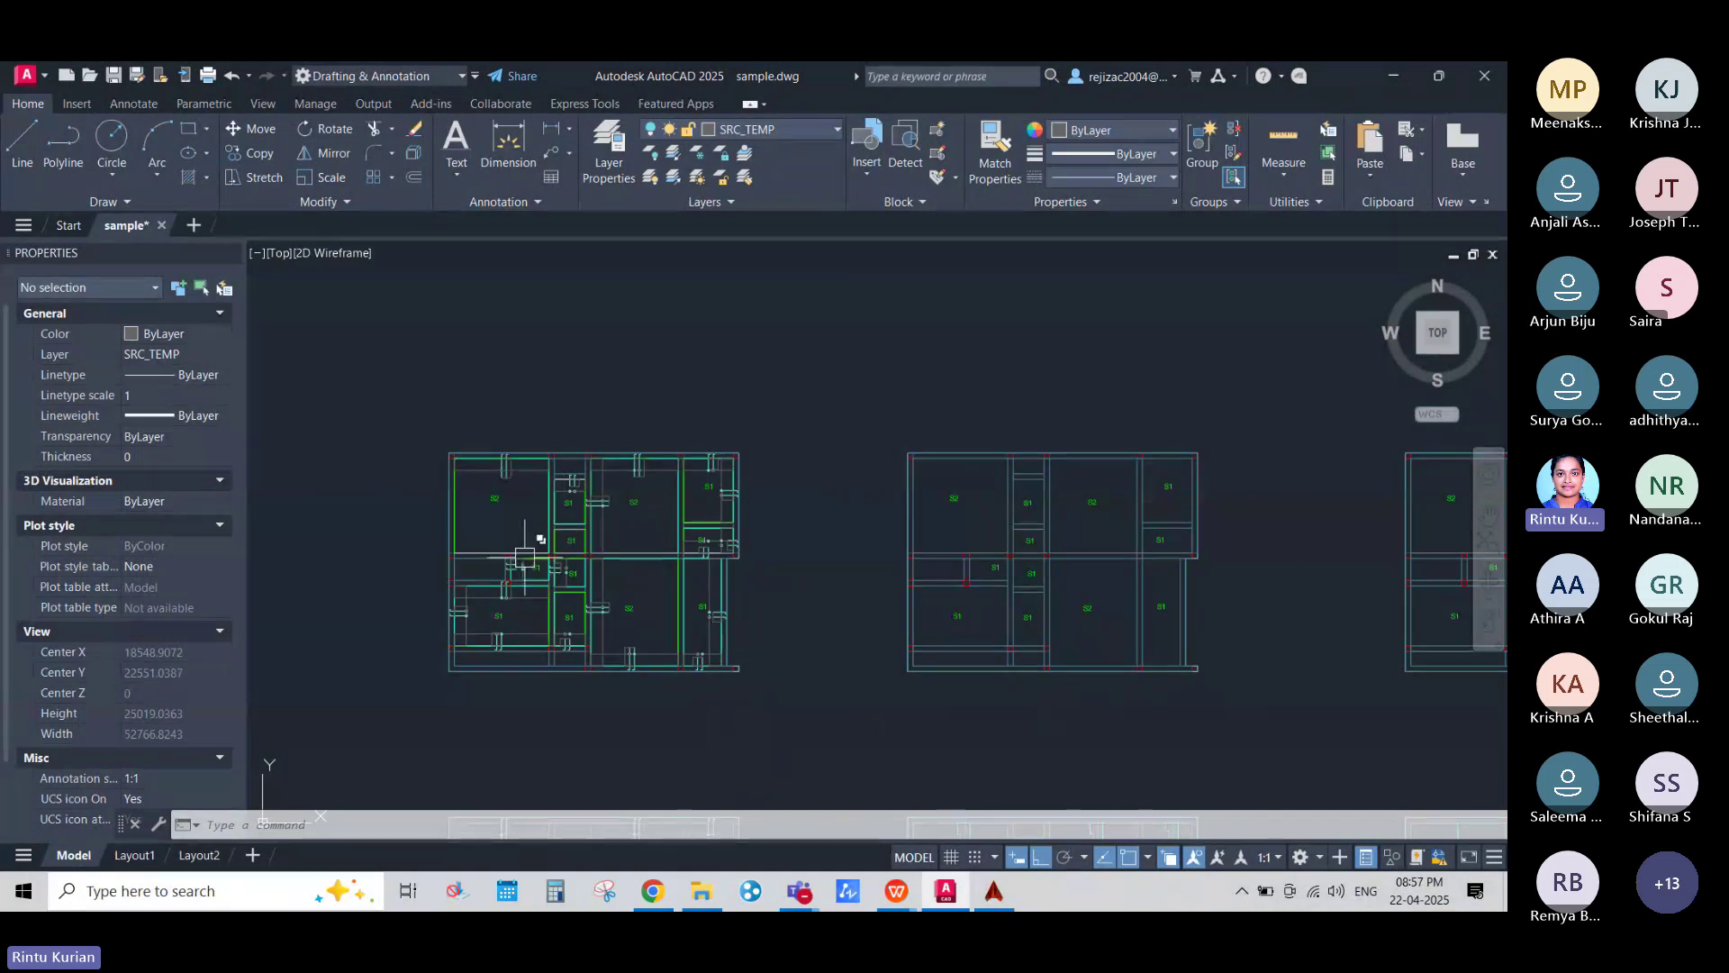
{"action": "scroll", "coordinate": [526, 556], "scroll_direction": "up", "scroll_amount": 3}
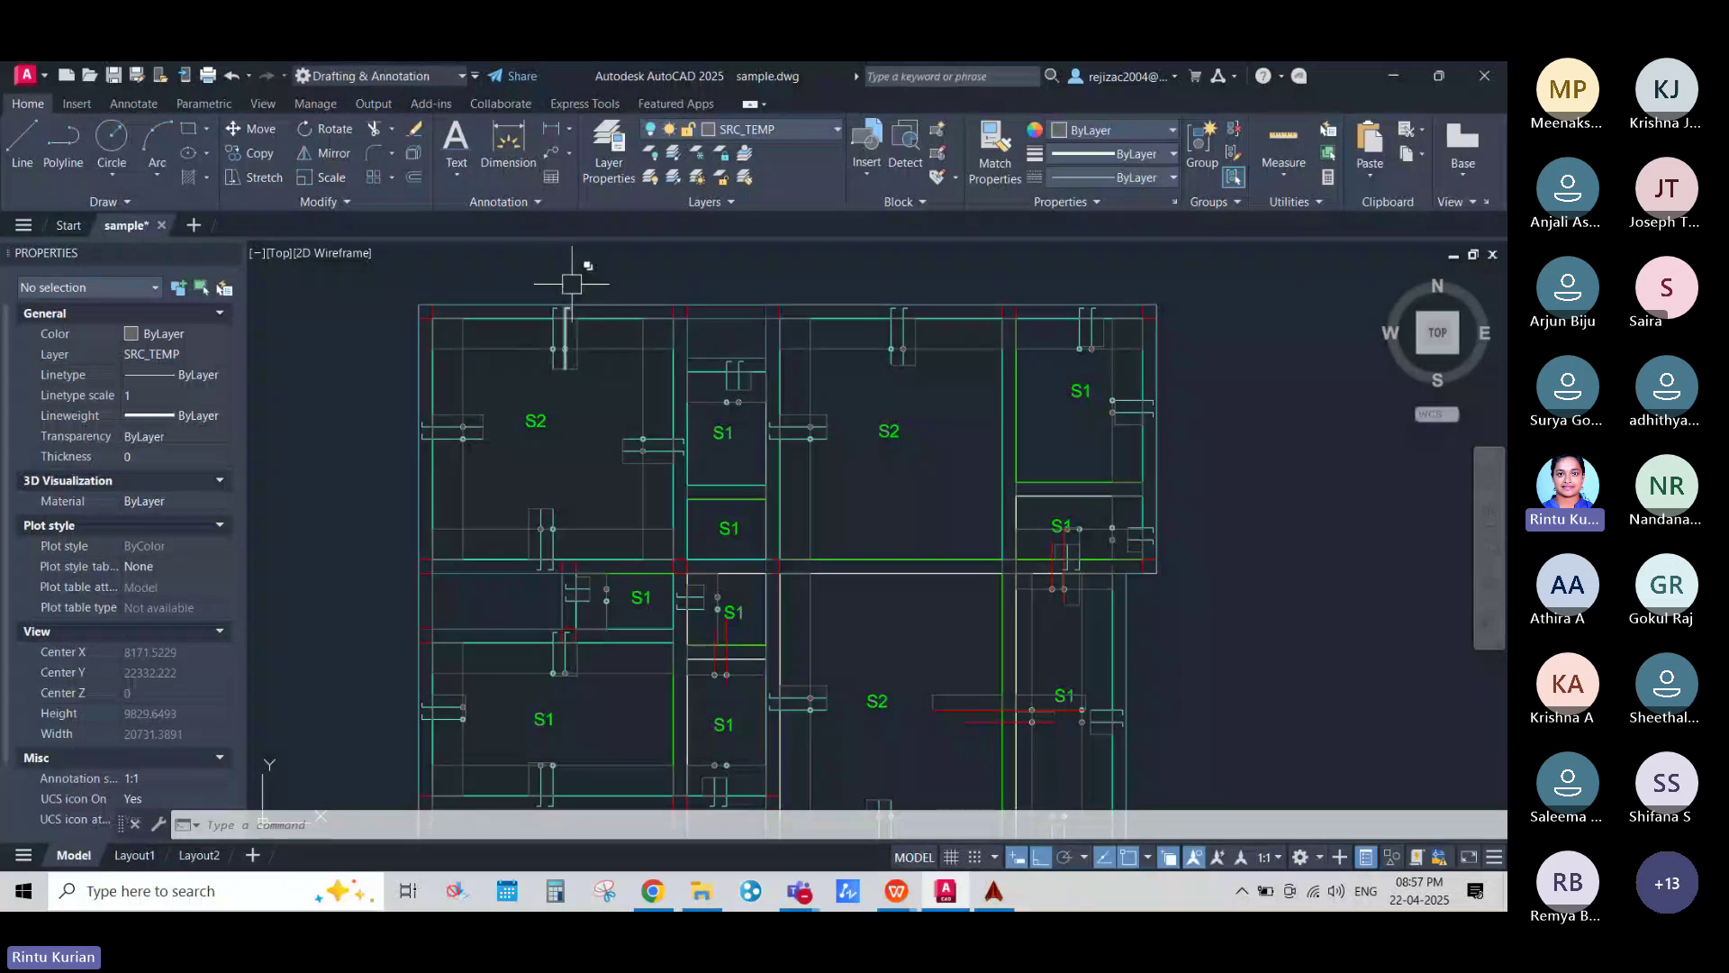
{"action": "scroll", "coordinate": [528, 325], "scroll_direction": "down", "scroll_amount": 2}
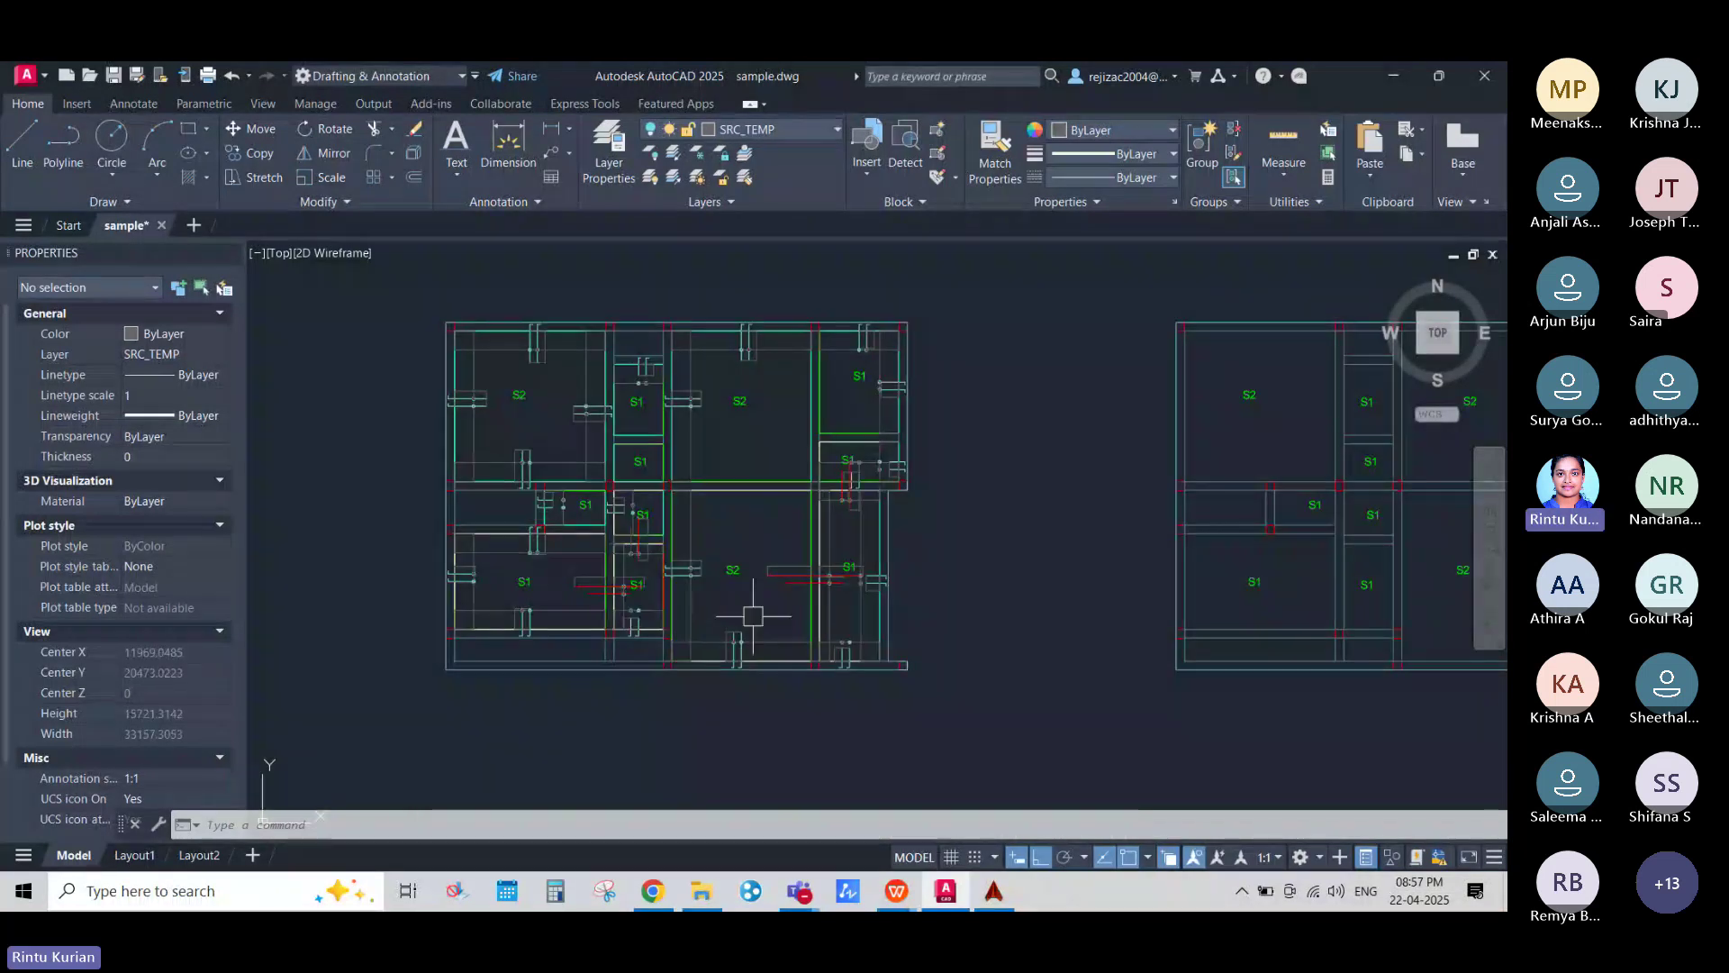
{"action": "scroll", "coordinate": [709, 612], "scroll_direction": "up", "scroll_amount": 2}
{"action": "scroll", "coordinate": [731, 606], "scroll_direction": "down", "scroll_amount": 2}
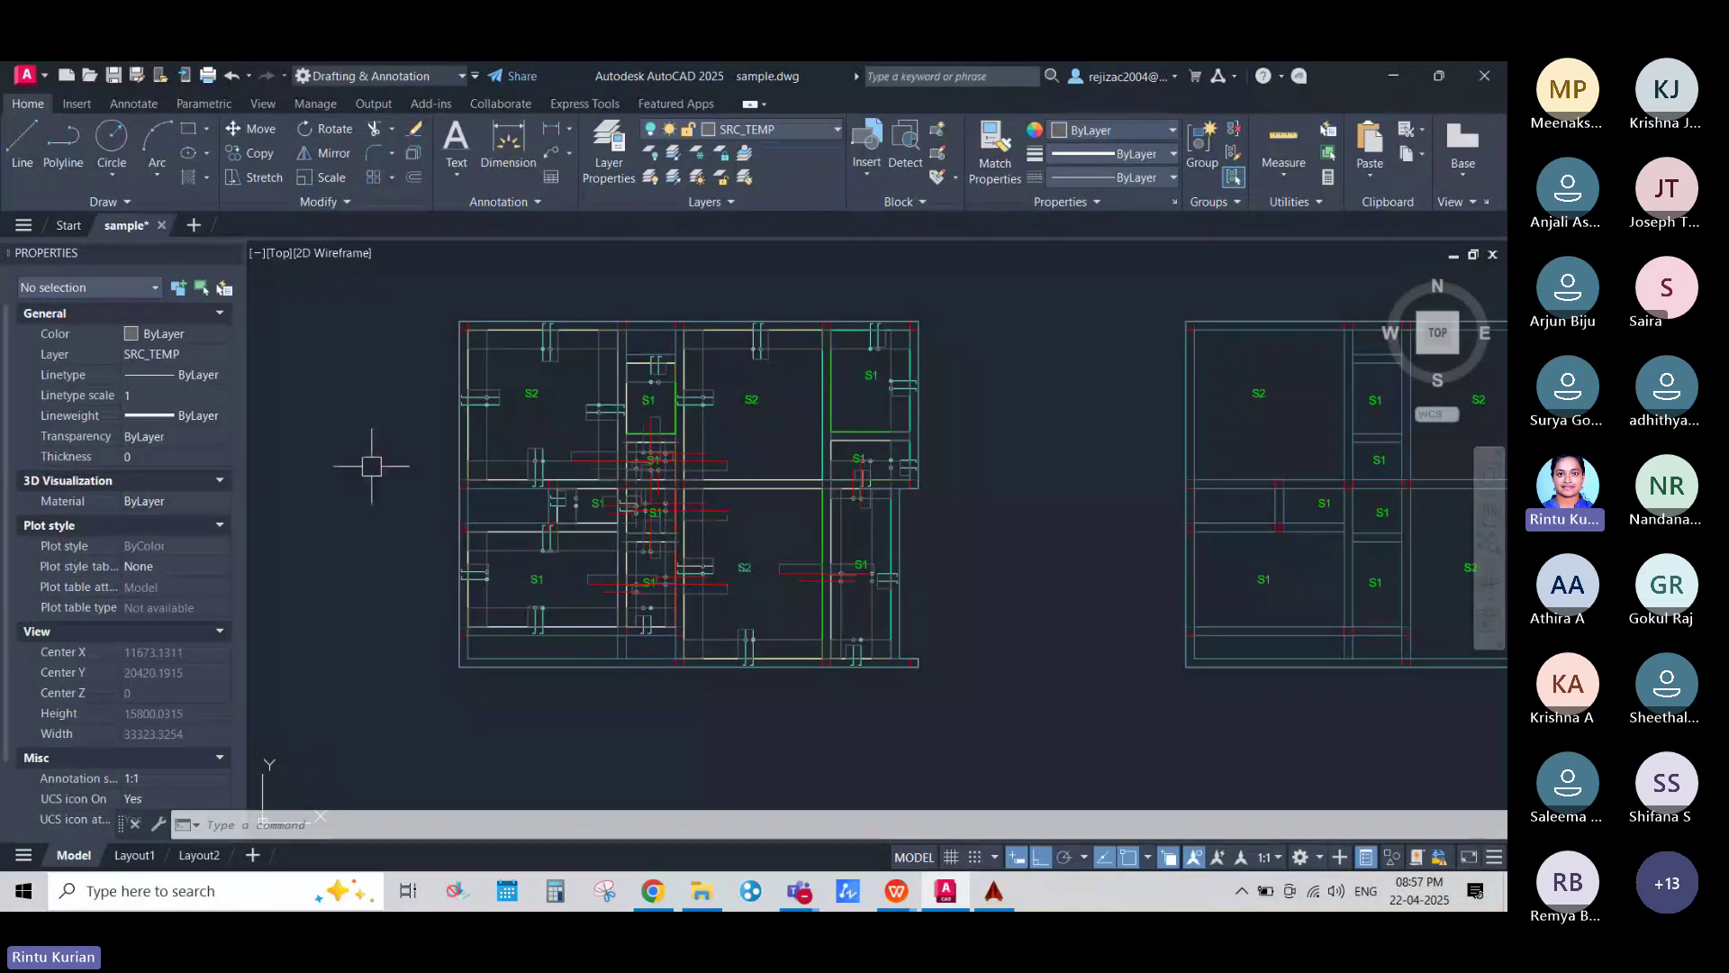
Step: Compare the newly generated slab details with the finished plans below, including the bottom bar layout, and inspect the first plan's bars closely
{"action": "scroll", "coordinate": [371, 466], "scroll_direction": "down", "scroll_amount": 8}
{"action": "scroll", "coordinate": [729, 353], "scroll_direction": "down", "scroll_amount": 5}
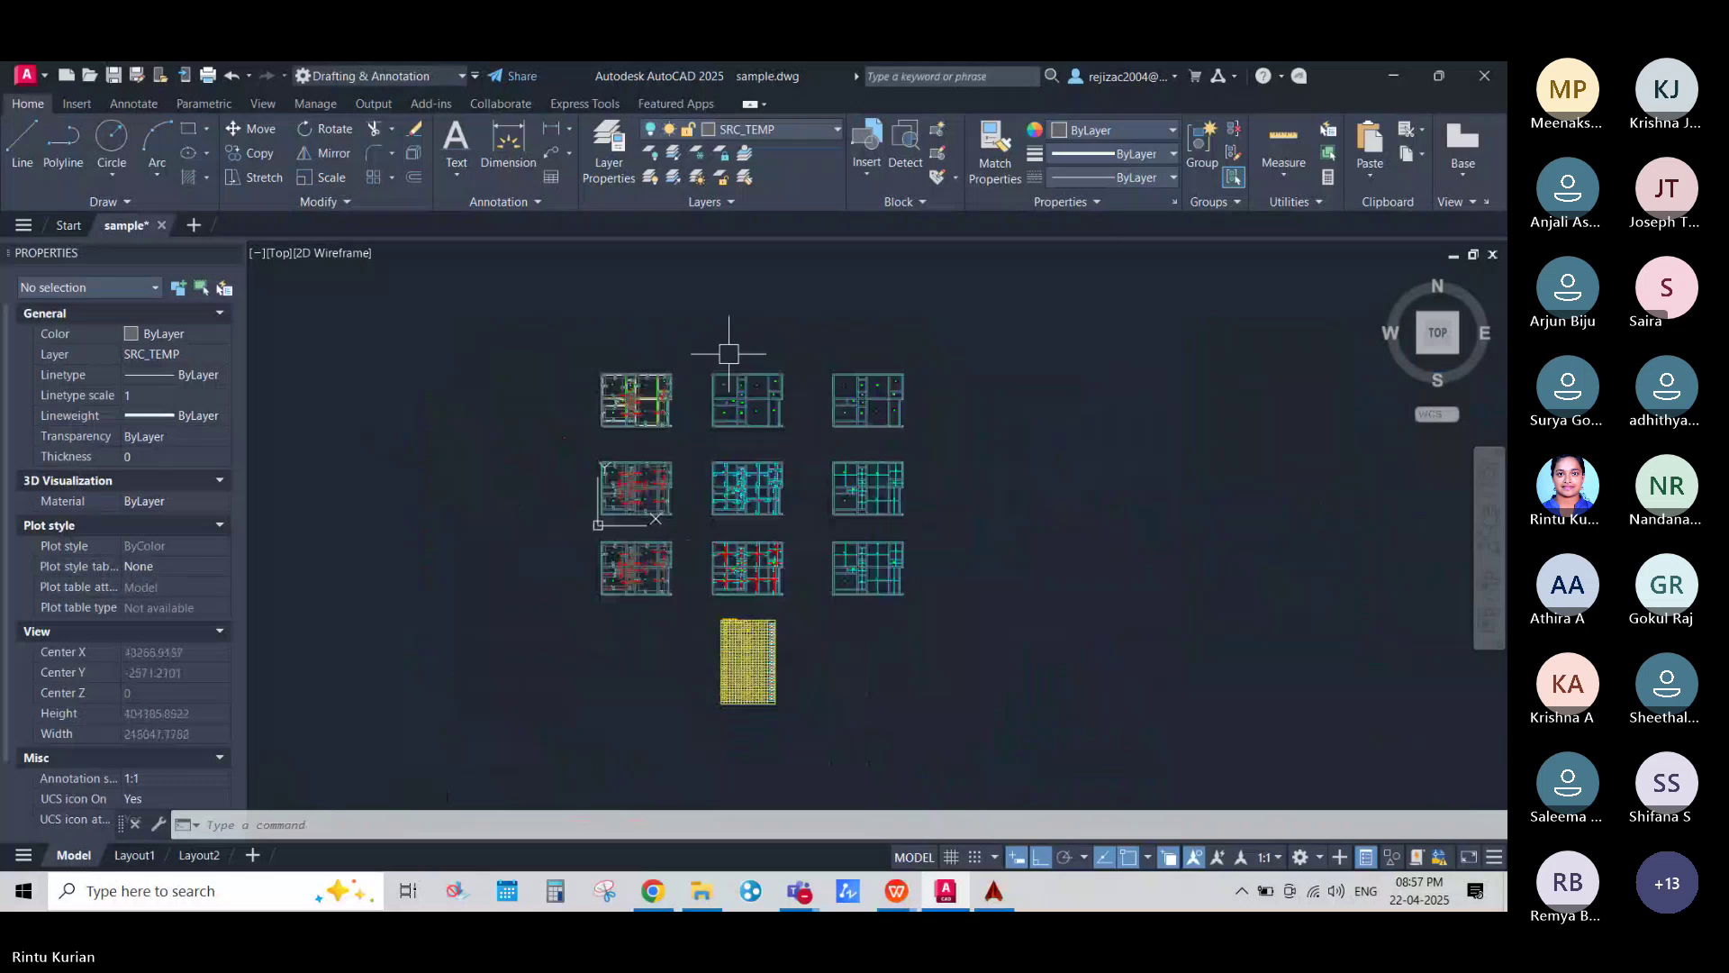
{"action": "scroll", "coordinate": [663, 552], "scroll_direction": "up", "scroll_amount": 10}
{"action": "mouse_move", "coordinate": [685, 775]}
{"action": "middle_mouse_down"}
{"action": "mouse_move", "coordinate": [684, 632]}
{"action": "mouse_move", "coordinate": [685, 666]}
{"action": "middle_mouse_up"}
{"action": "scroll", "coordinate": [569, 573], "scroll_direction": "down", "scroll_amount": 2}
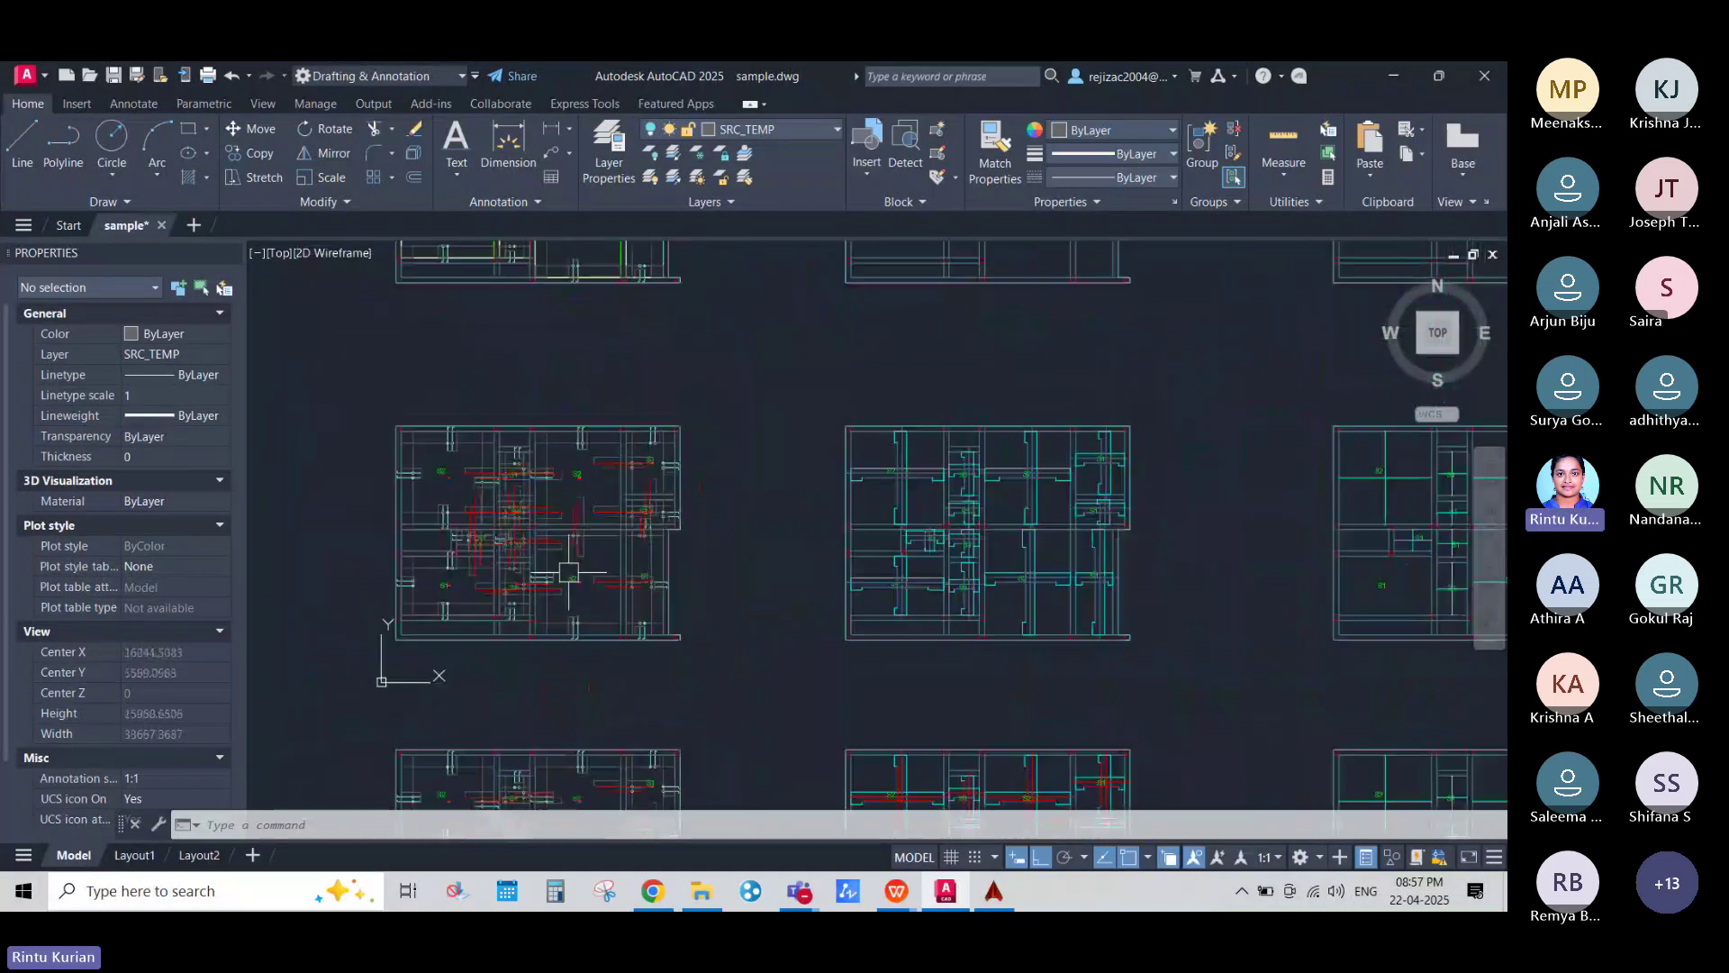
{"action": "scroll", "coordinate": [568, 573], "scroll_direction": "down", "scroll_amount": 2}
{"action": "scroll", "coordinate": [837, 558], "scroll_direction": "up", "scroll_amount": 6}
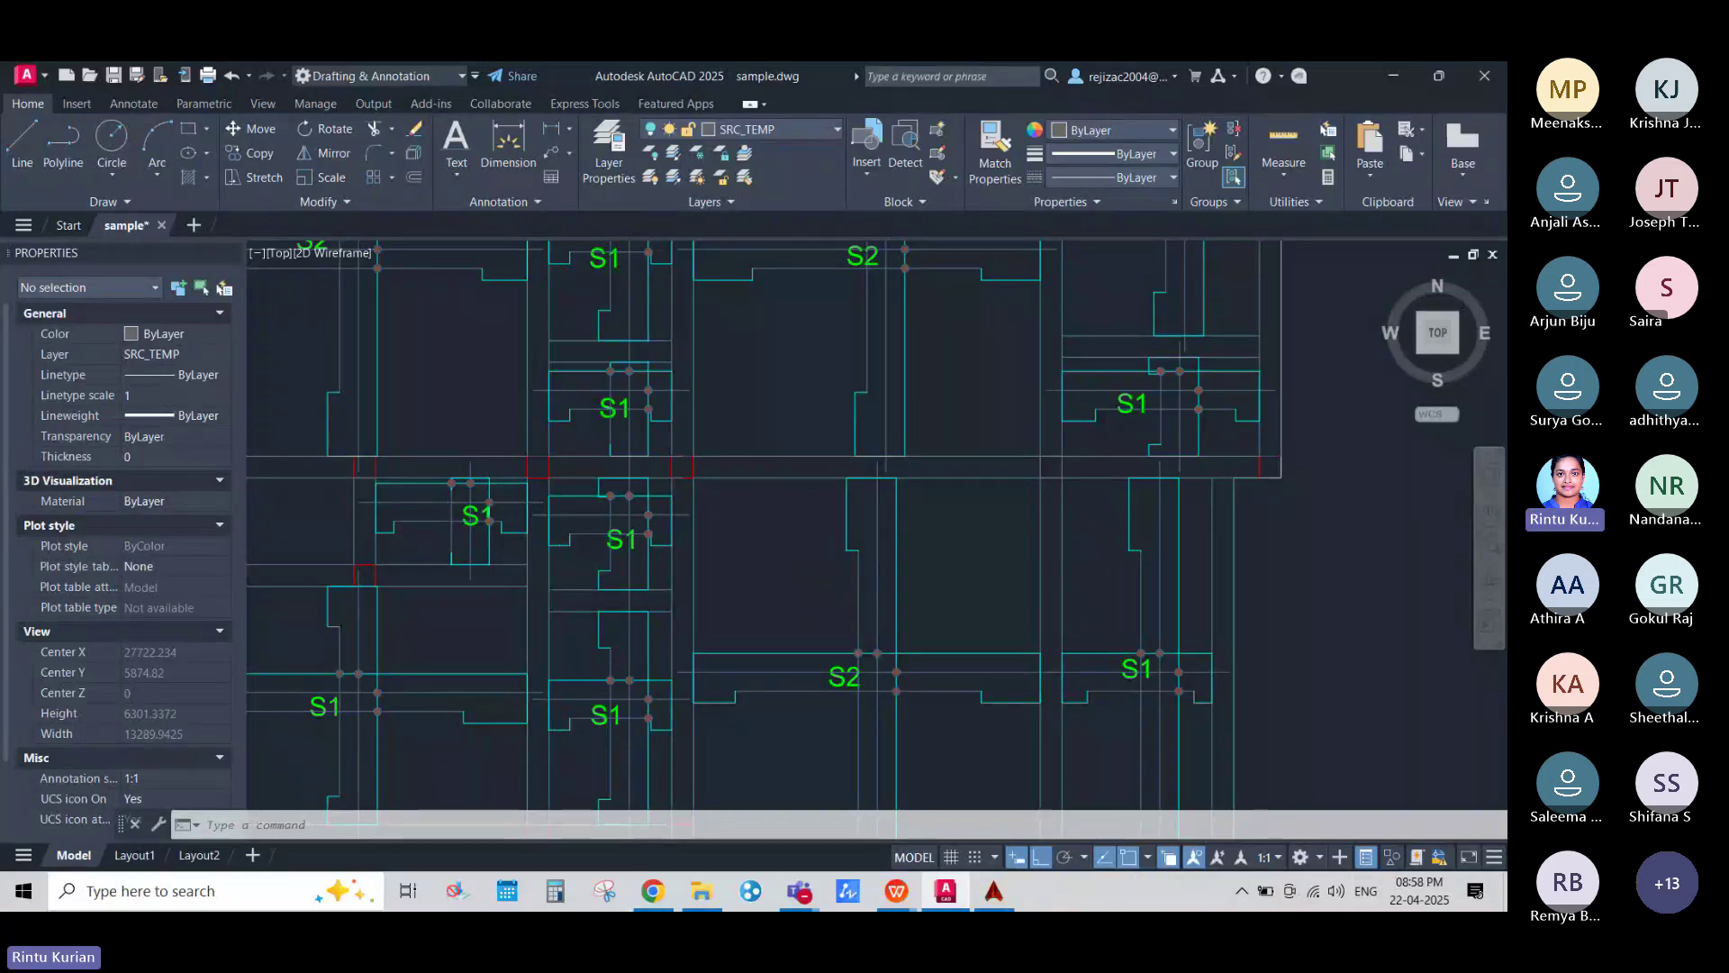
{"action": "scroll", "coordinate": [846, 548], "scroll_direction": "down", "scroll_amount": 8}
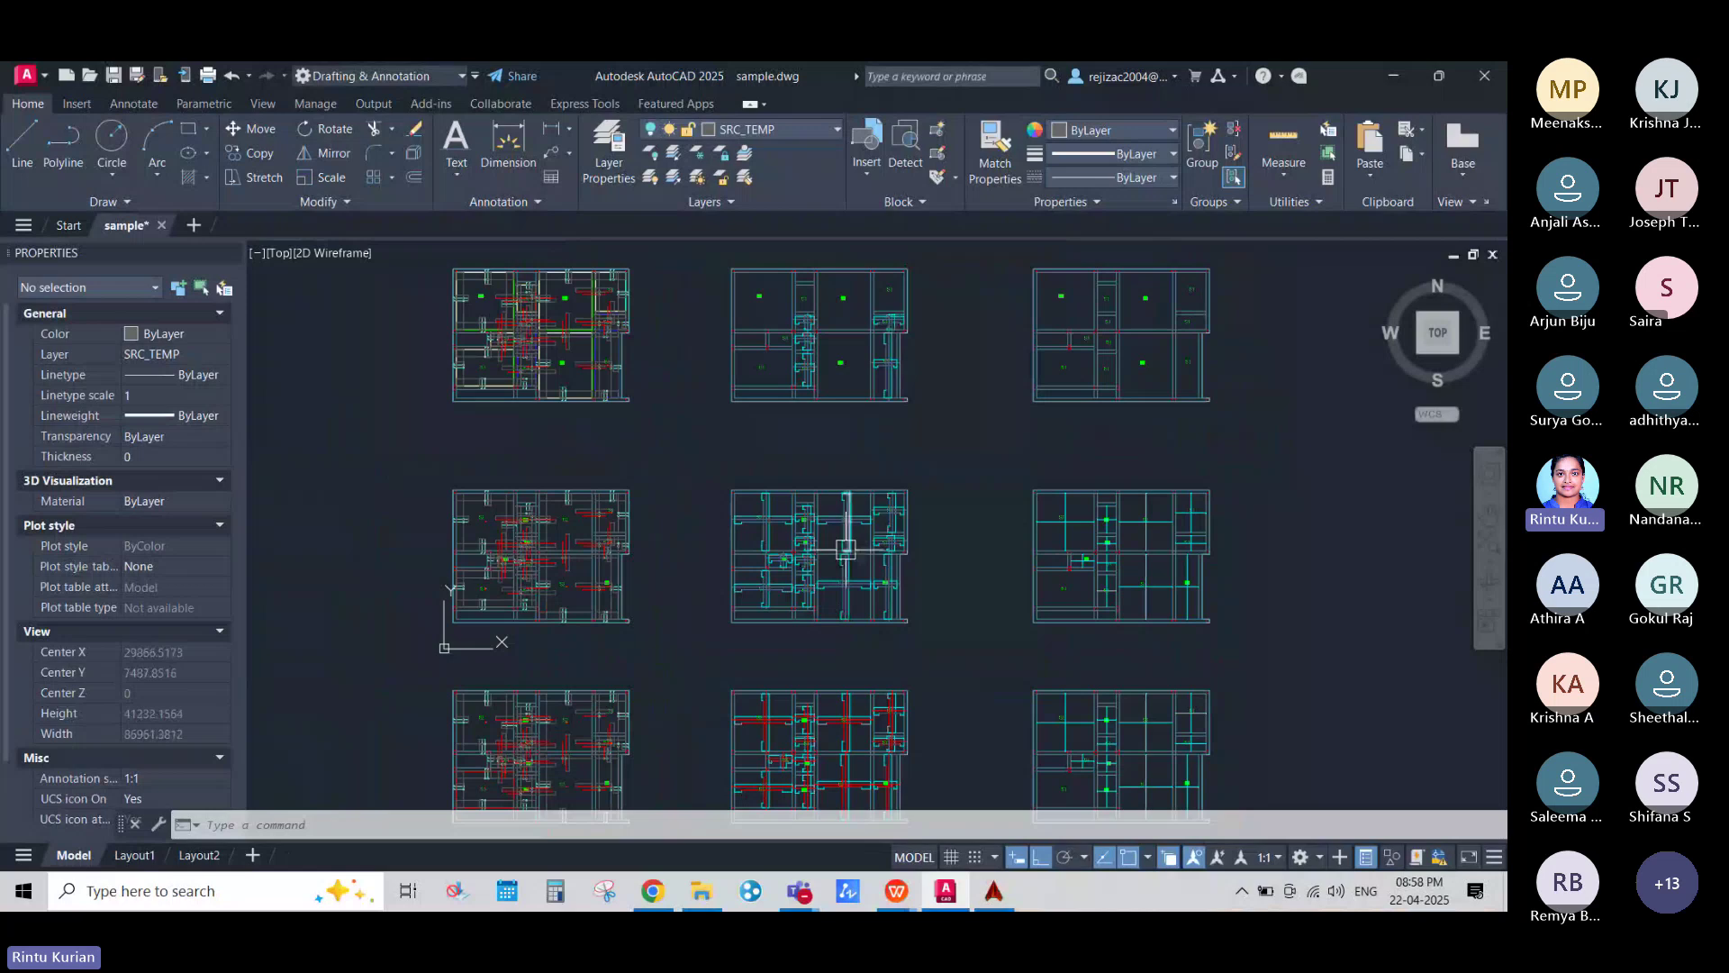
{"action": "scroll", "coordinate": [880, 522], "scroll_direction": "down", "scroll_amount": 2}
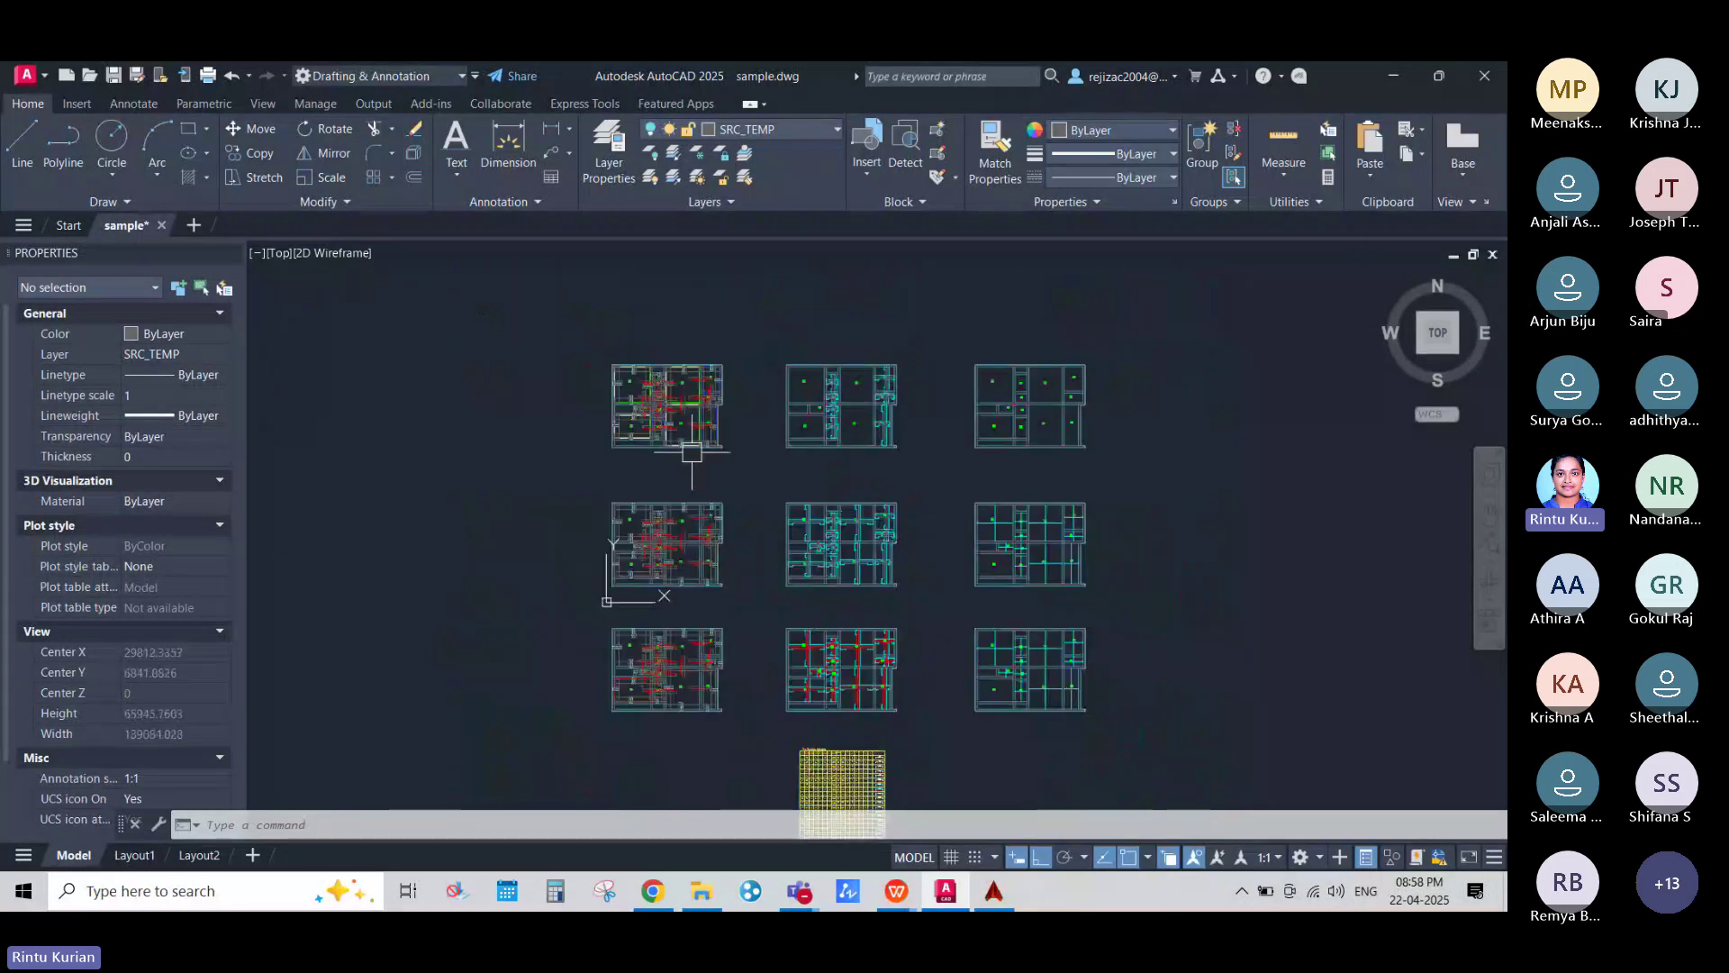
{"action": "scroll", "coordinate": [692, 452], "scroll_direction": "up", "scroll_amount": 10}
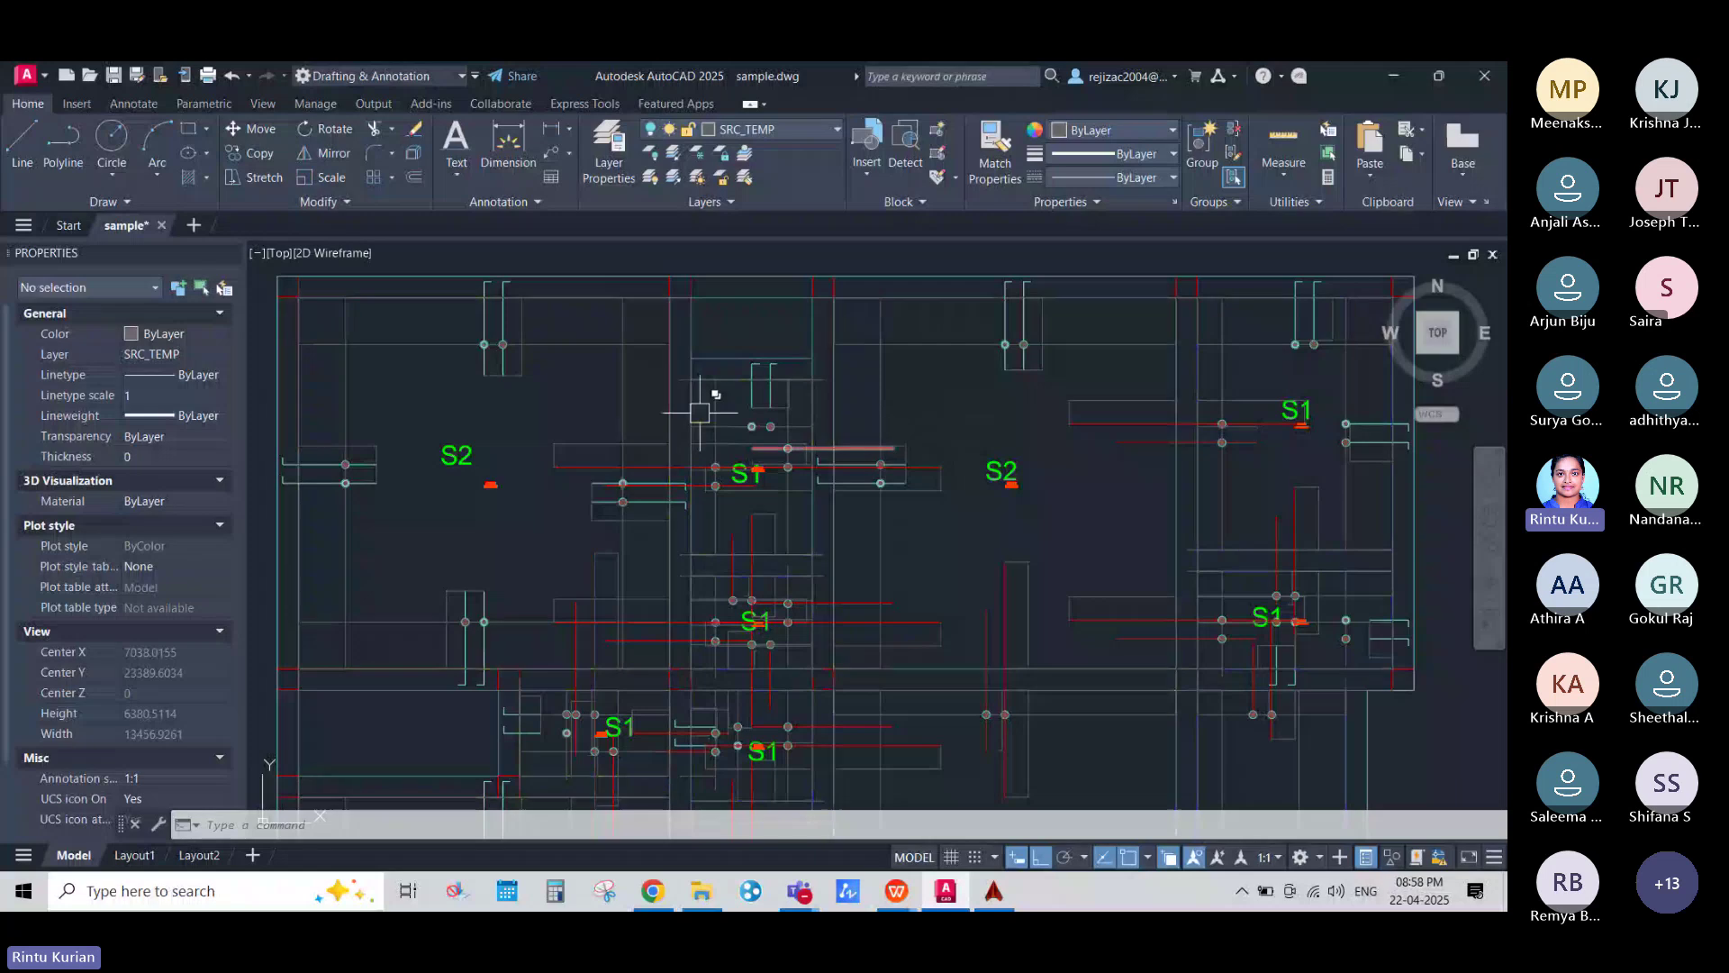
Step: Examine the top bar detailing in the S1 and S2 panels of the first-column slab plans
{"action": "scroll", "coordinate": [700, 412], "scroll_direction": "down", "scroll_amount": 8}
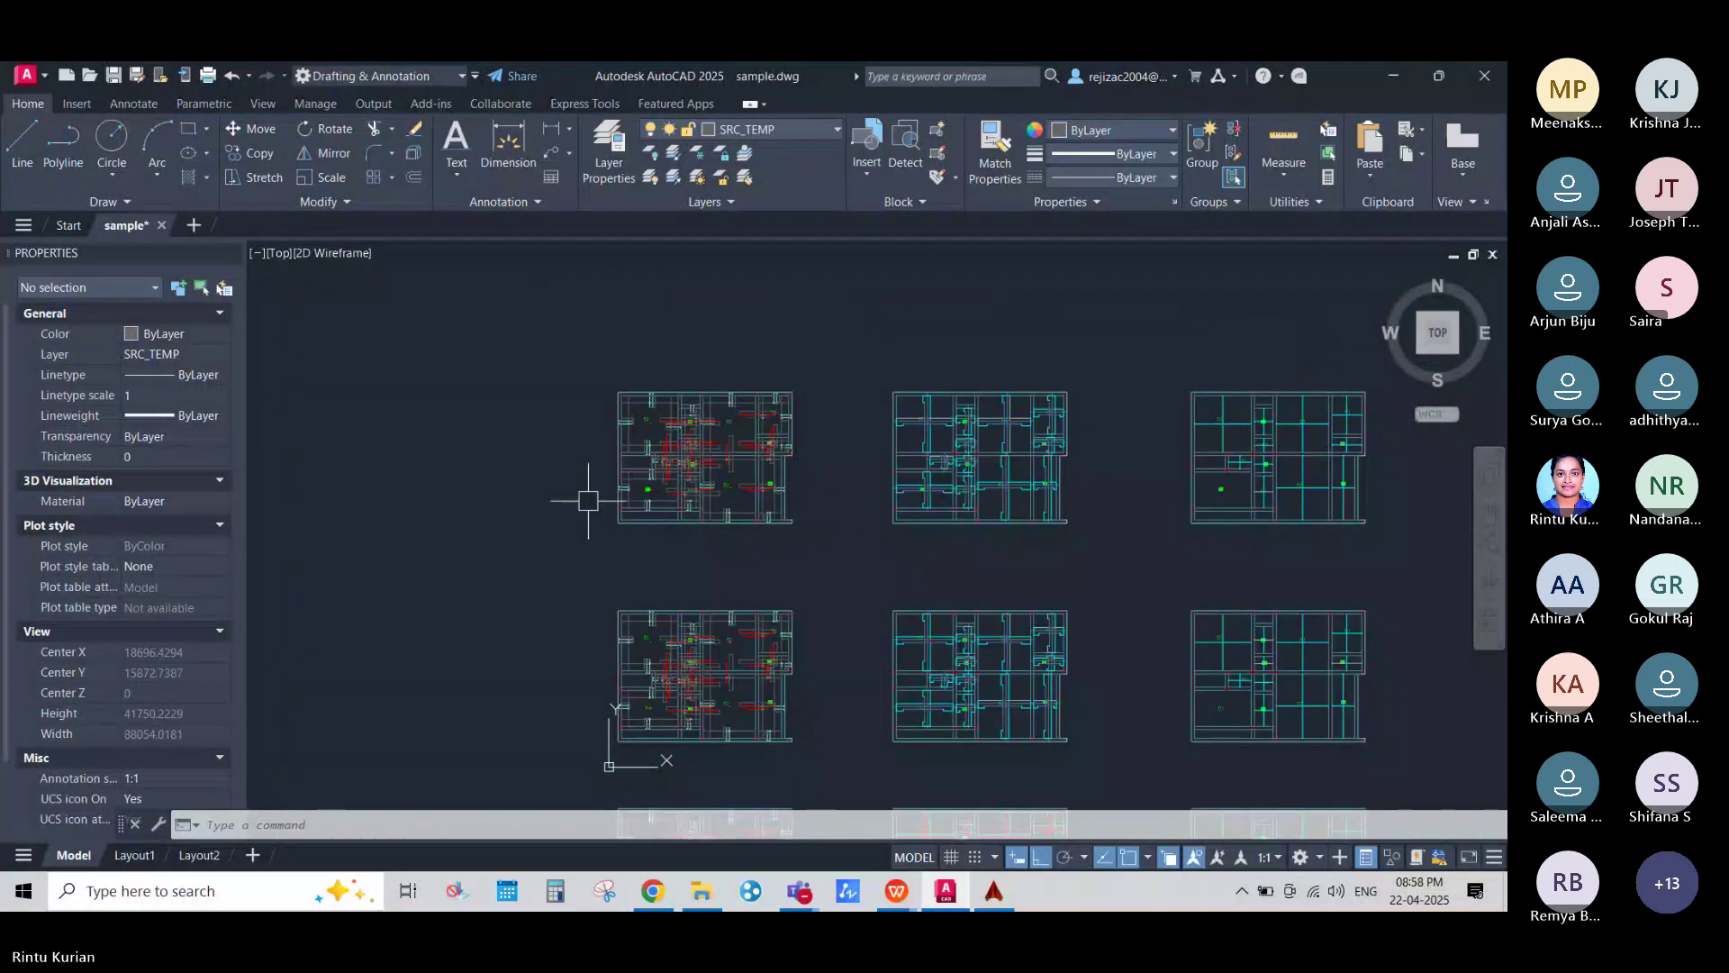
{"action": "scroll", "coordinate": [700, 525], "scroll_direction": "up", "scroll_amount": 4}
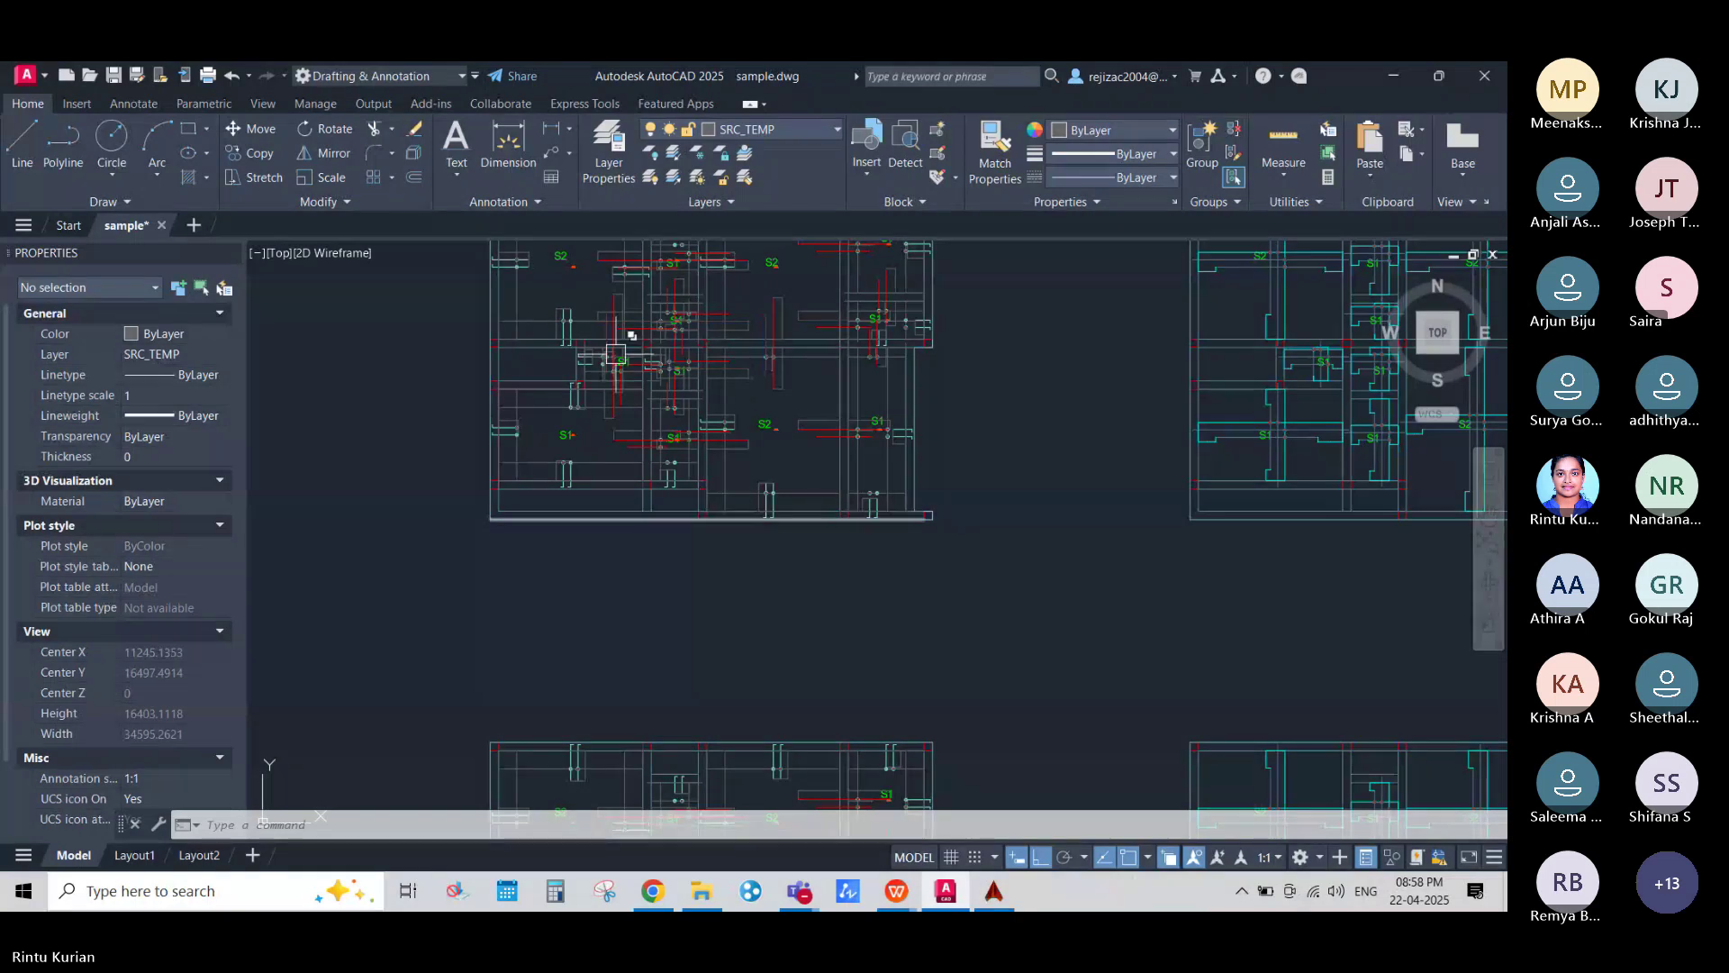
{"action": "scroll", "coordinate": [631, 335], "scroll_direction": "up", "scroll_amount": 2}
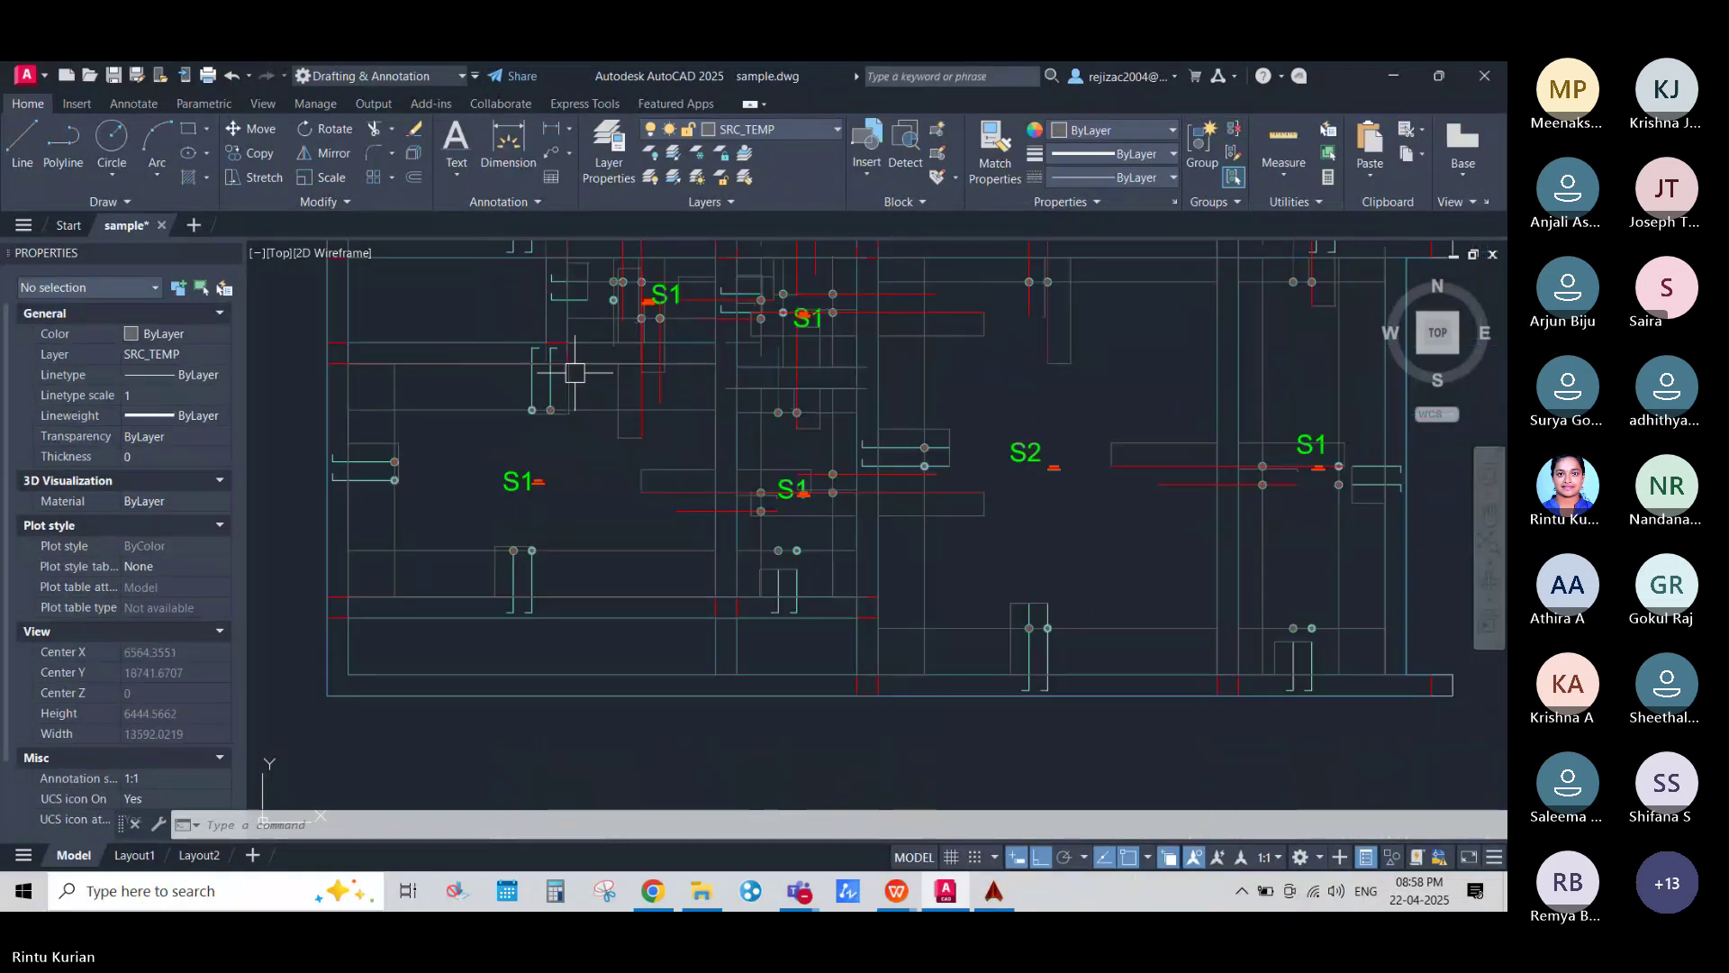
{"action": "scroll", "coordinate": [631, 335], "scroll_direction": "down", "scroll_amount": 10}
Step: Clear the view to the desktop, open the drawing Slab Sample - Answer key, and dismiss the AEC objects notice
{"action": "left_click", "coordinate": [1438, 75]}
{"action": "left_click", "coordinate": [1388, 82]}
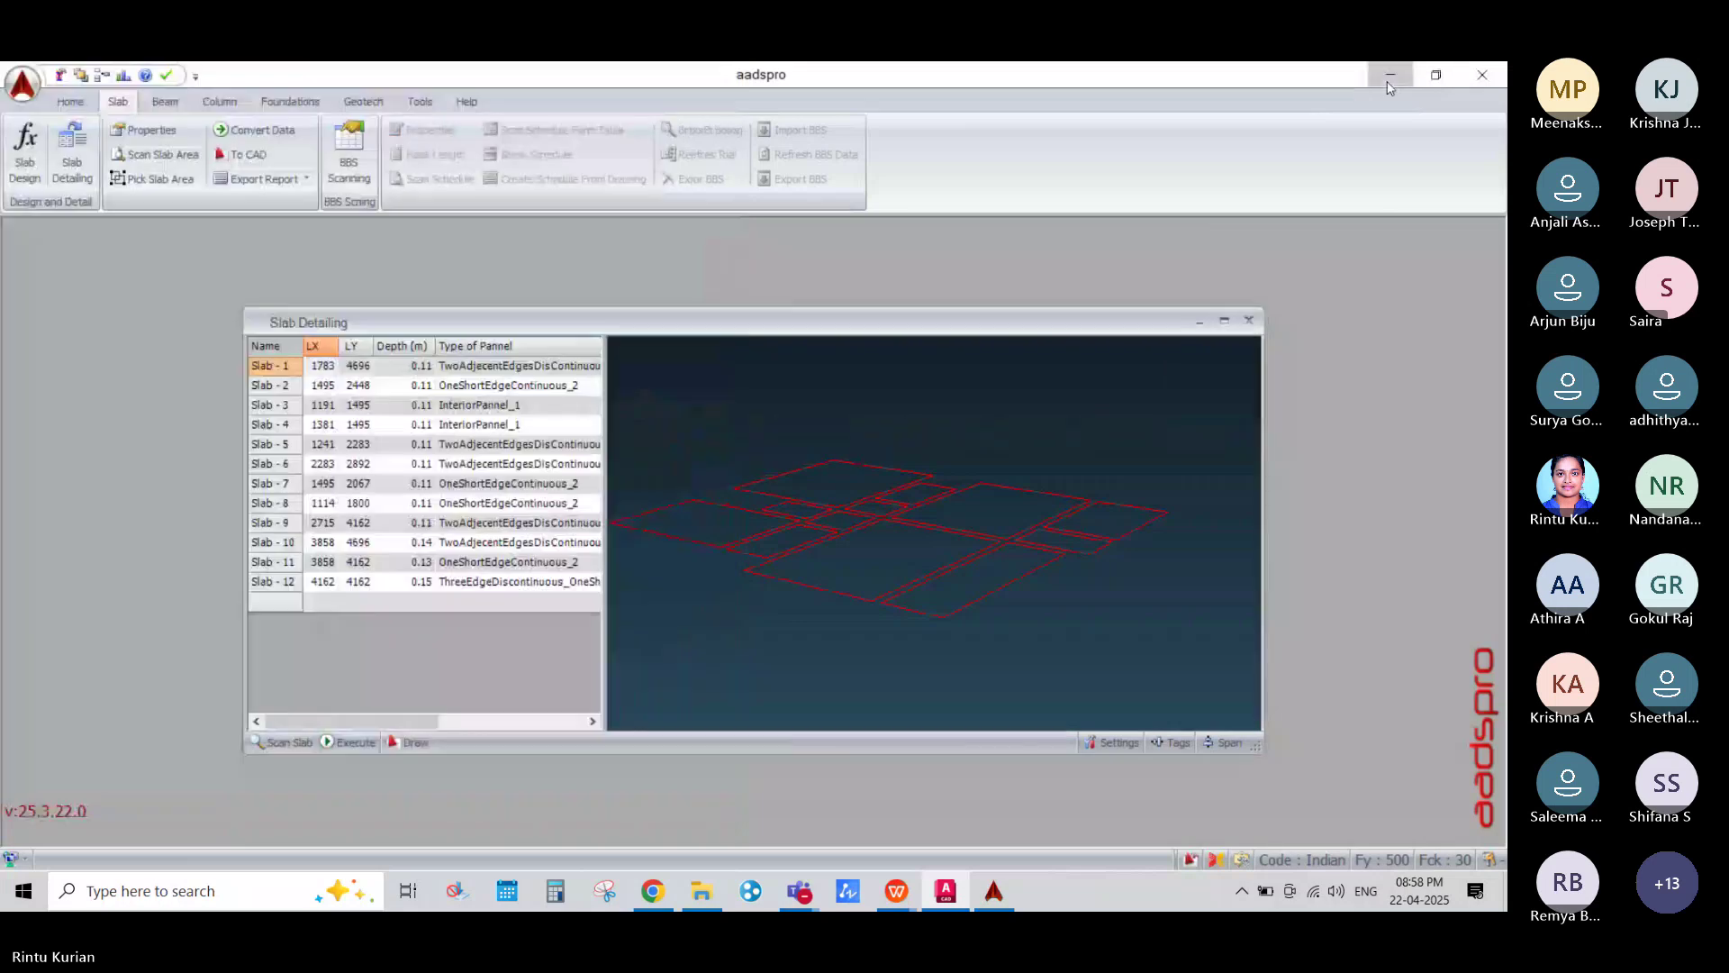
{"action": "left_click", "coordinate": [1388, 83]}
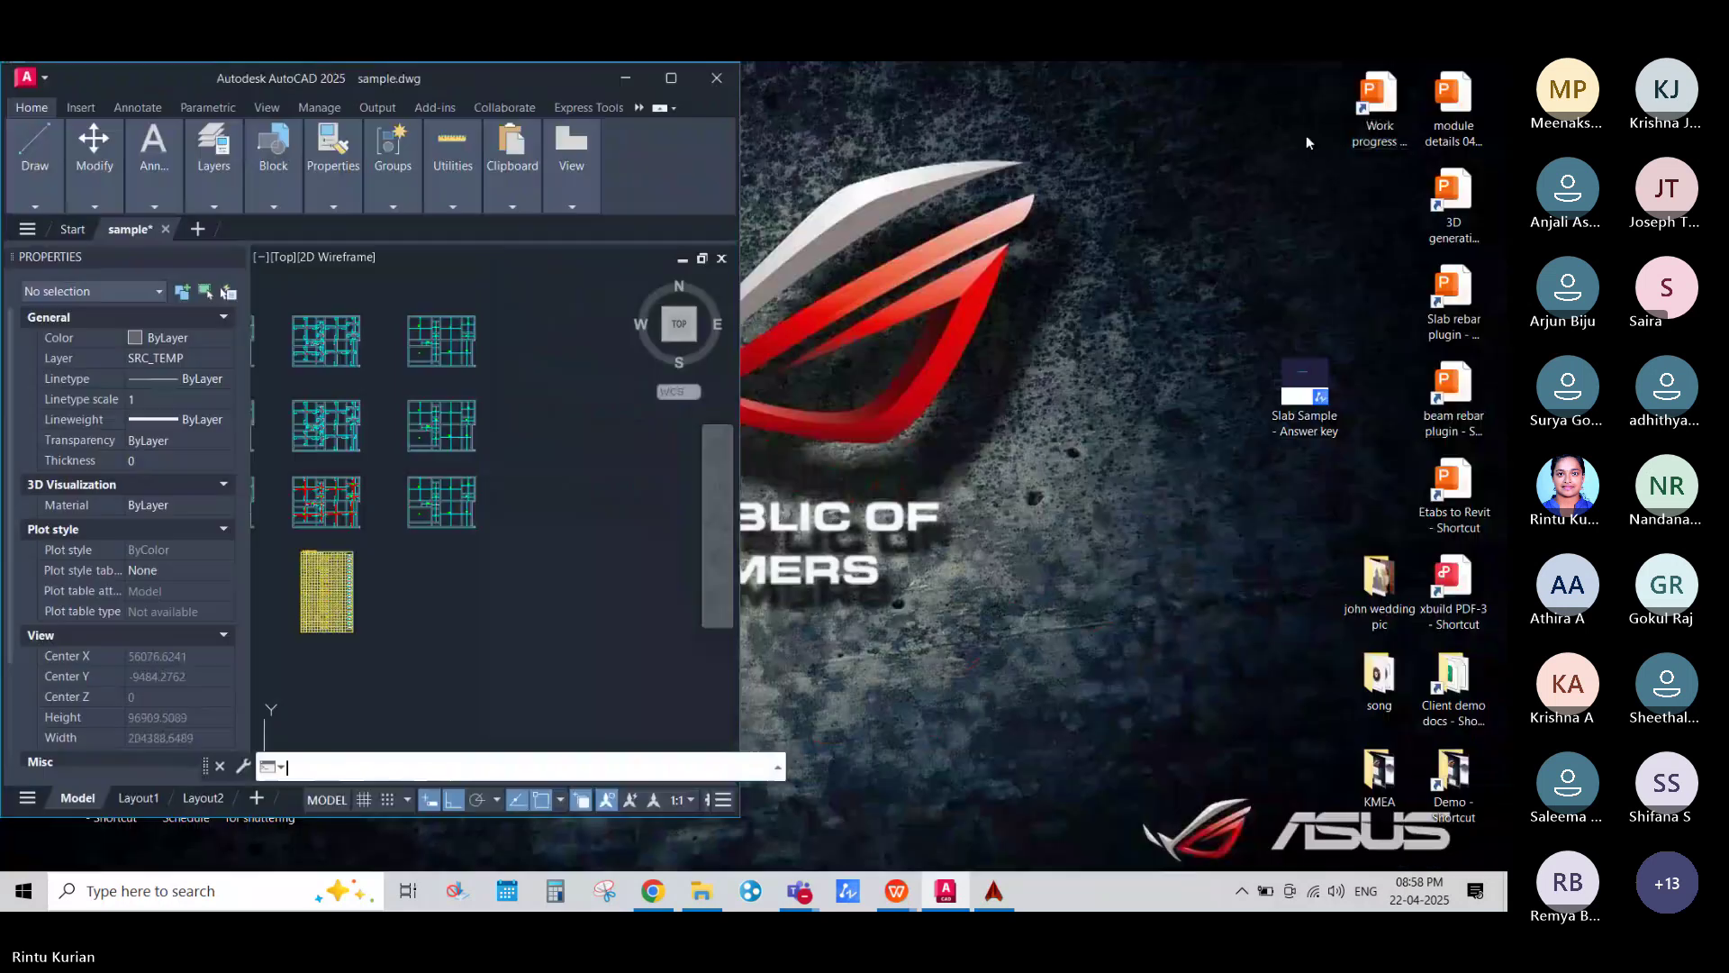
{"action": "left_click", "coordinate": [1285, 379]}
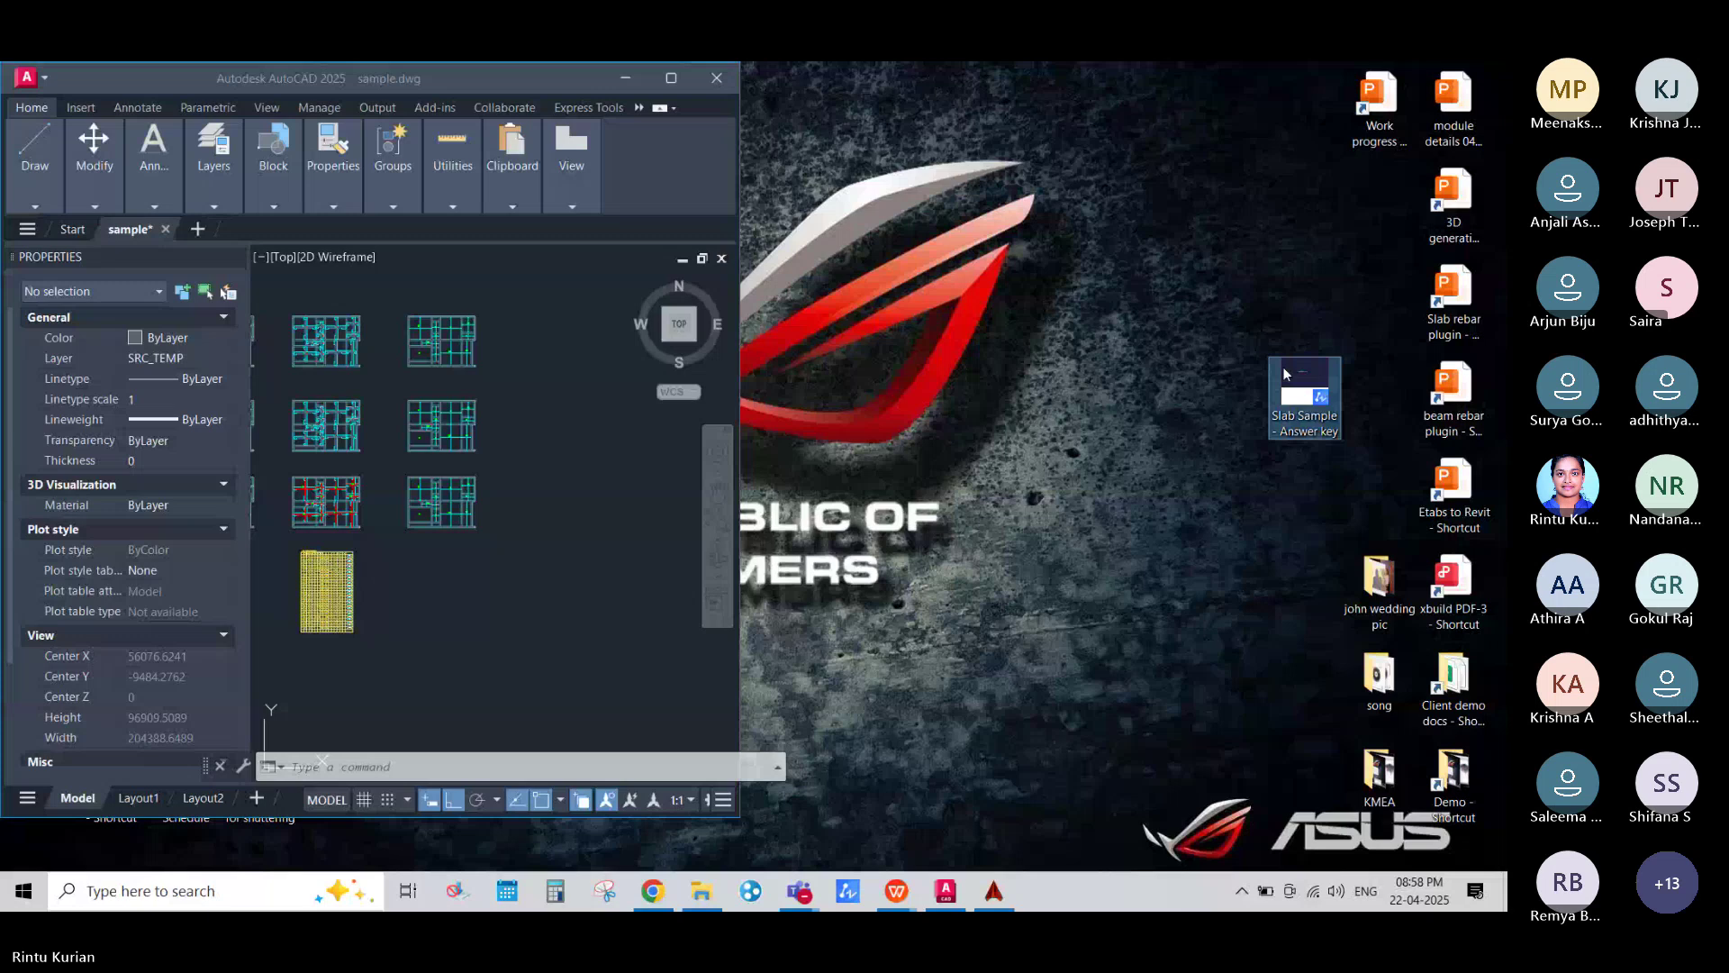
{"action": "double_click", "coordinate": [1302, 397]}
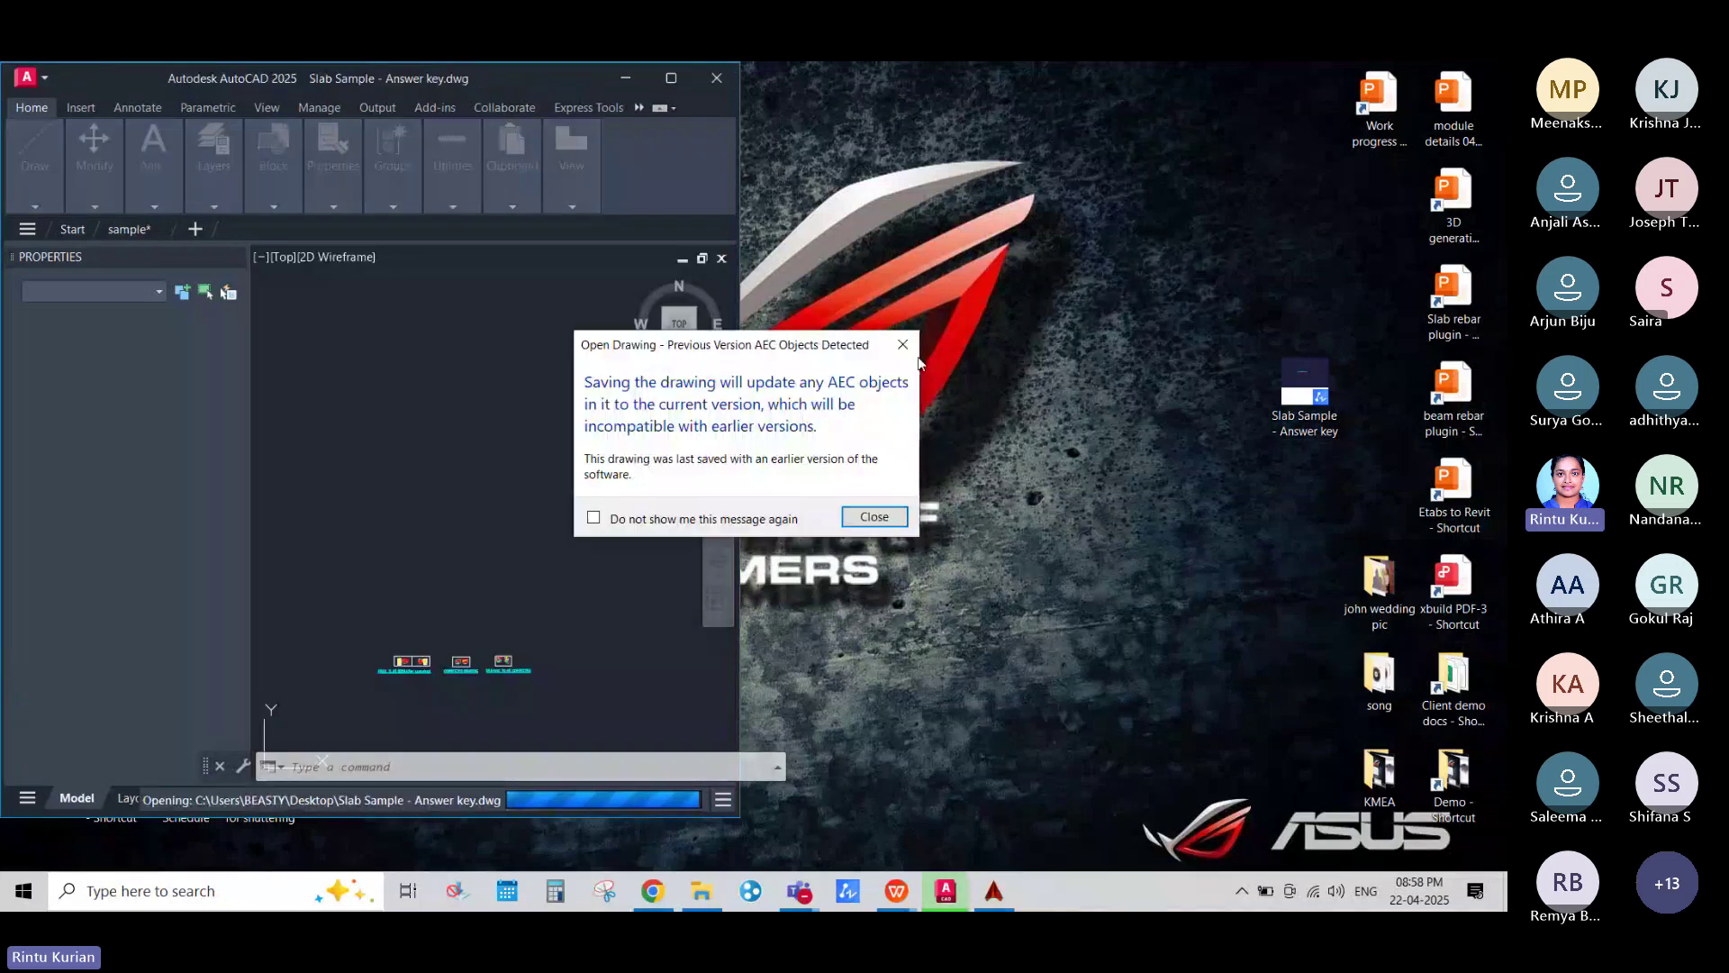
{"action": "left_click", "coordinate": [902, 345]}
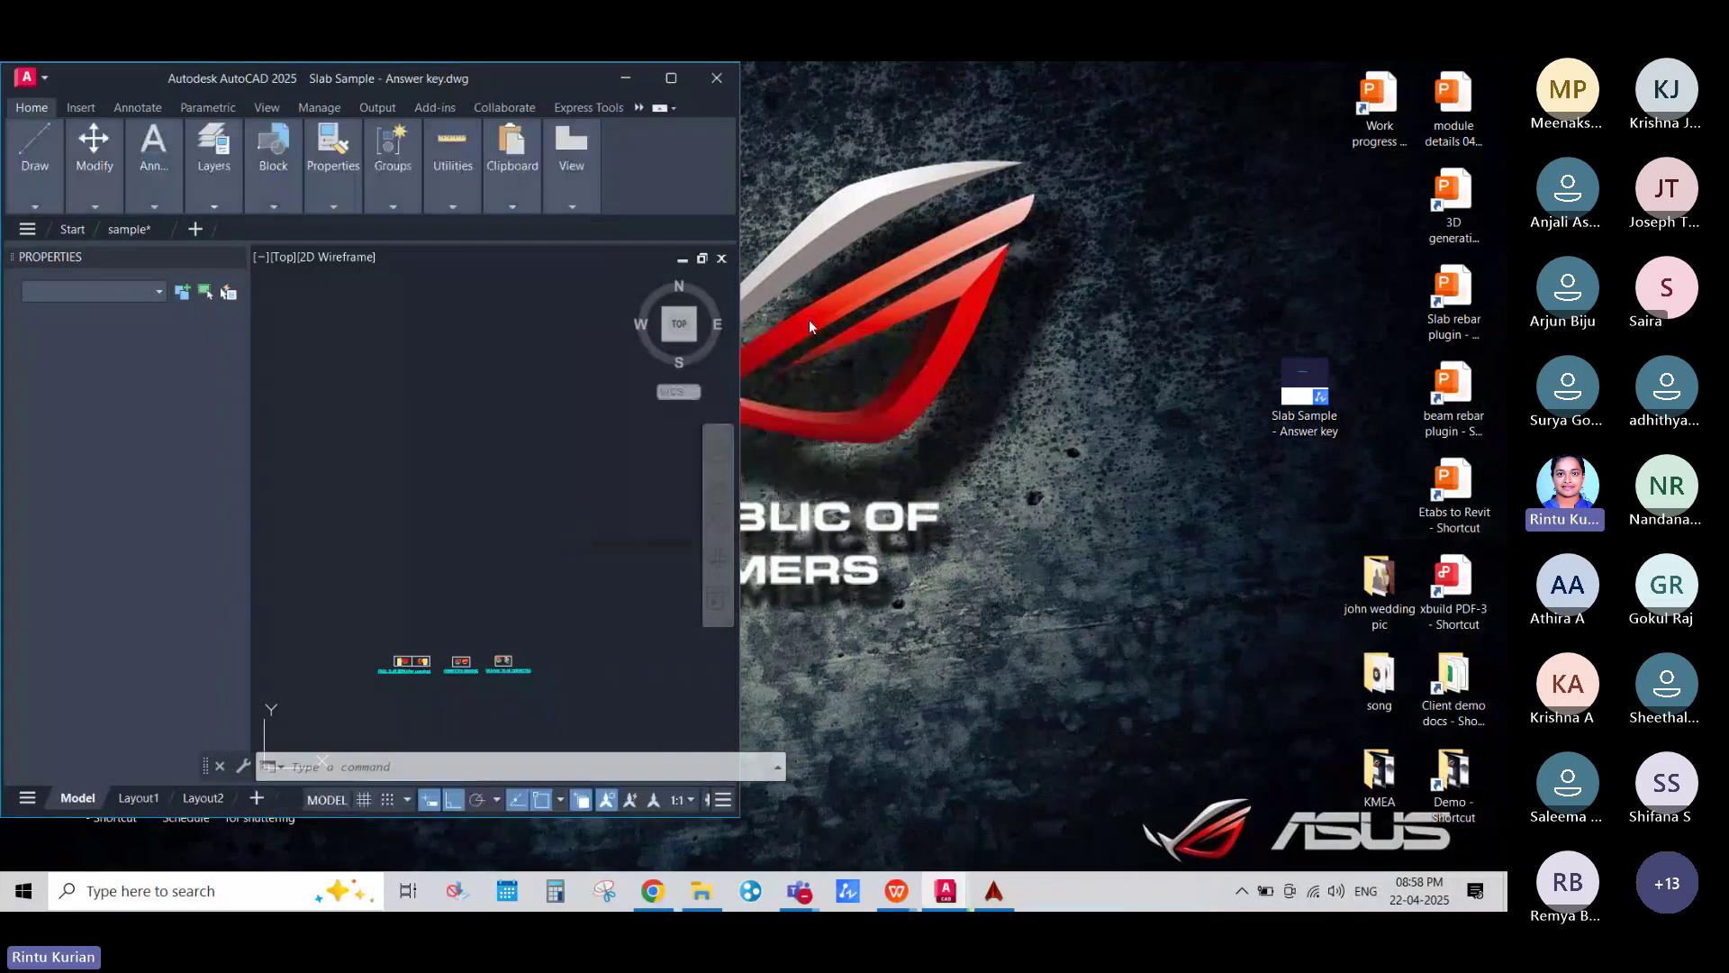
Step: Close the External References palette and maximize the AutoCAD window with the answer key drawing
{"action": "left_click", "coordinate": [775, 453]}
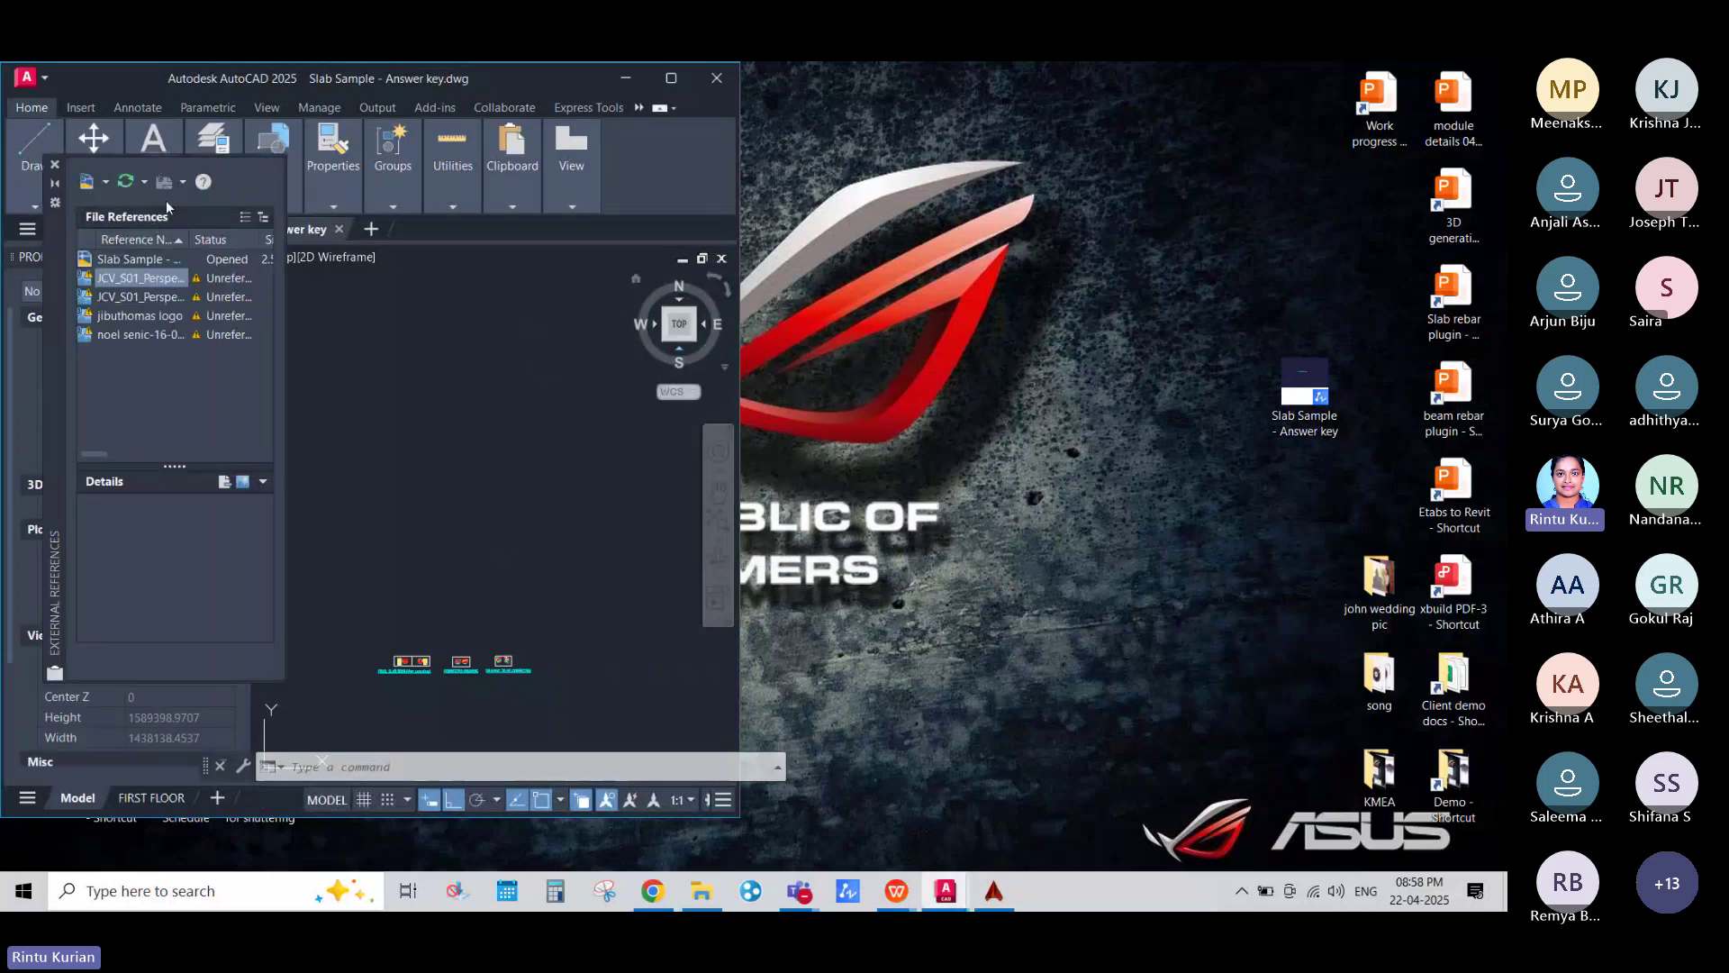
{"action": "left_click", "coordinate": [55, 165]}
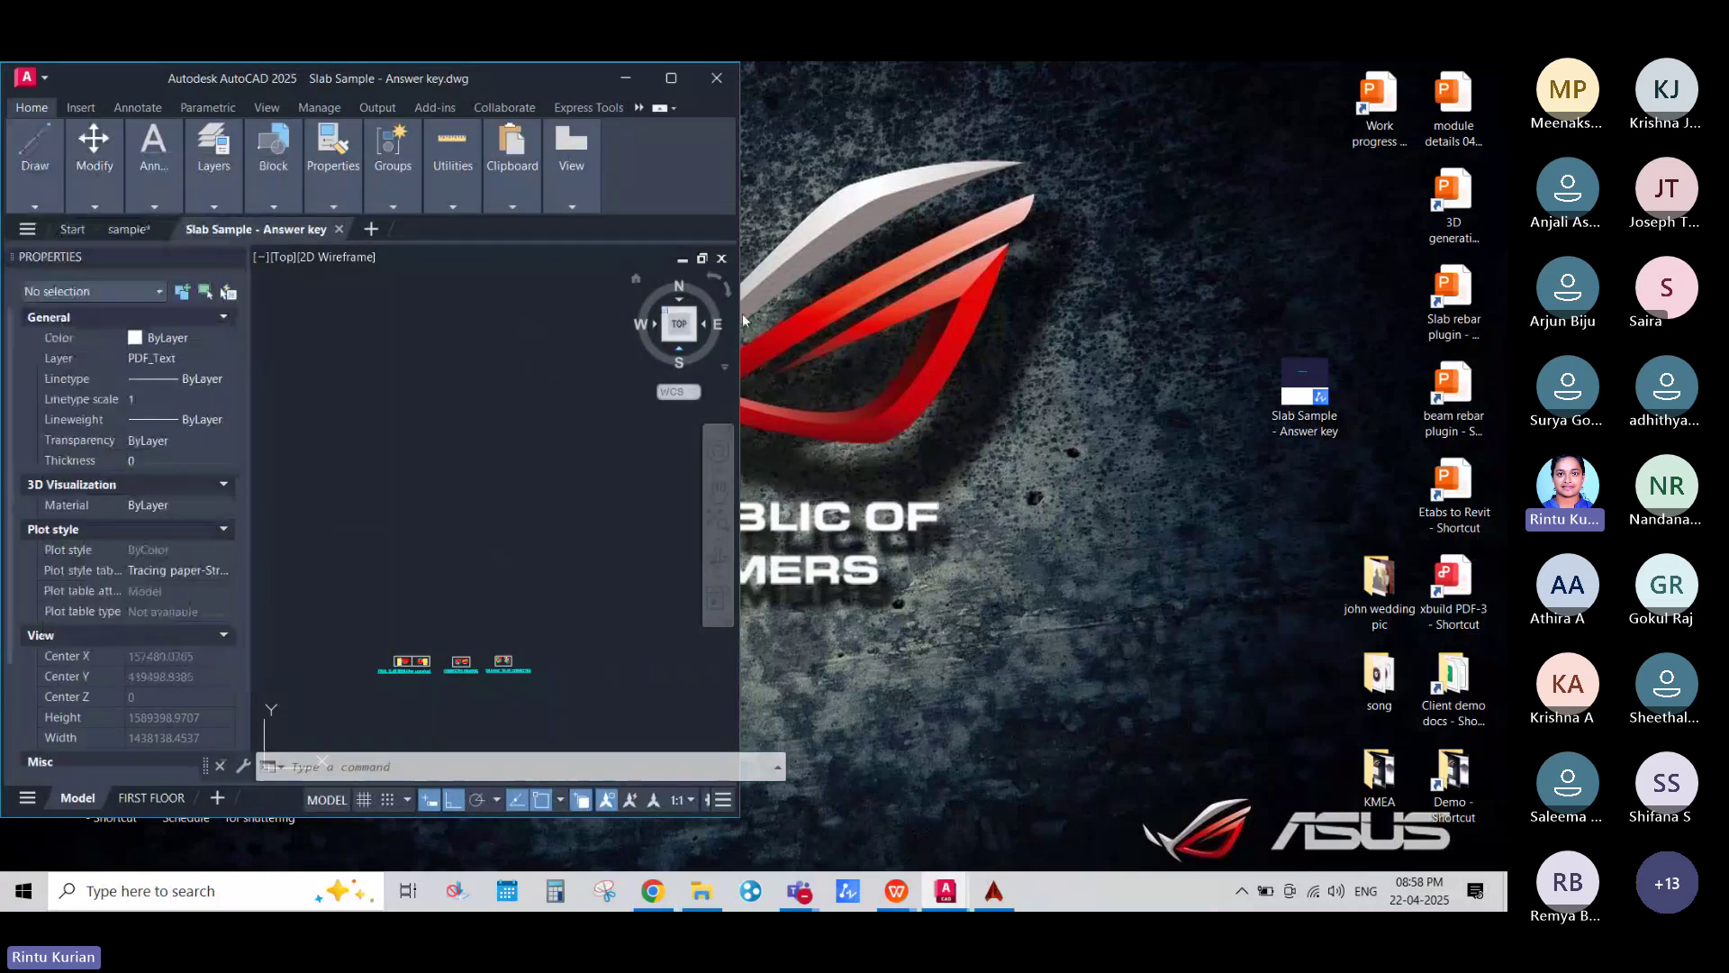
{"action": "left_click_drag", "start_coordinate": [521, 81], "coordinate": [691, 180]}
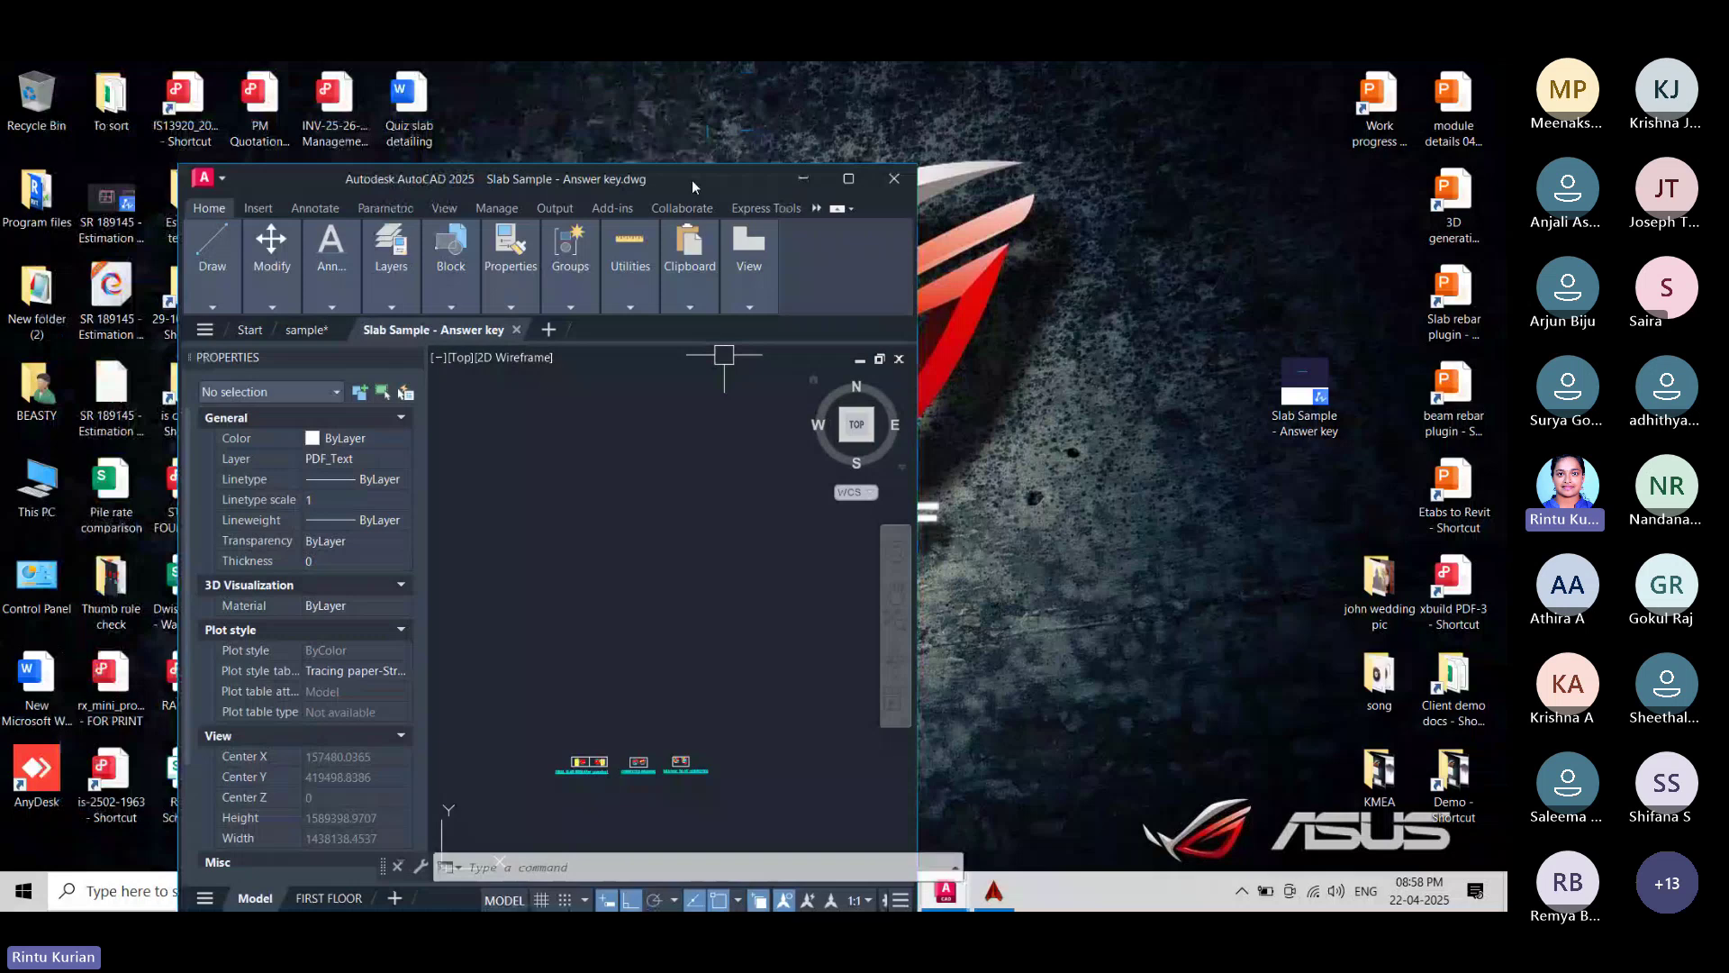
{"action": "left_click", "coordinate": [847, 182]}
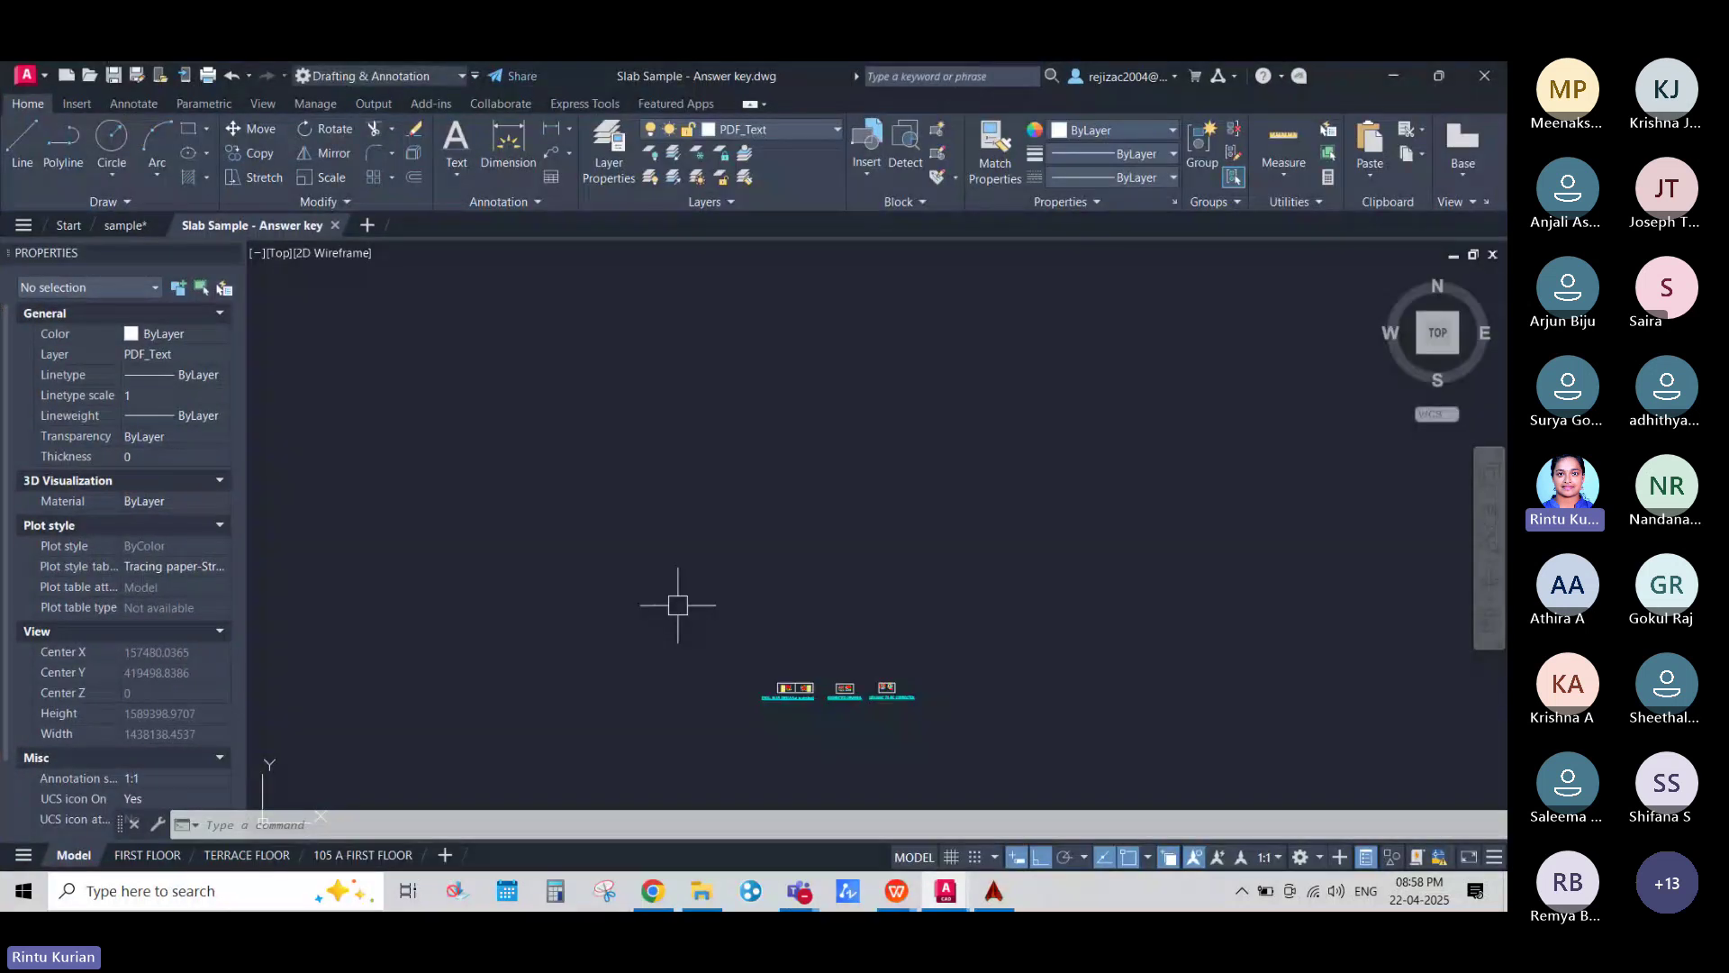
Step: Return to the sample drawing and compare its bottom bar plan with the top bar plan
{"action": "key", "text": "ctrl+Tab"}
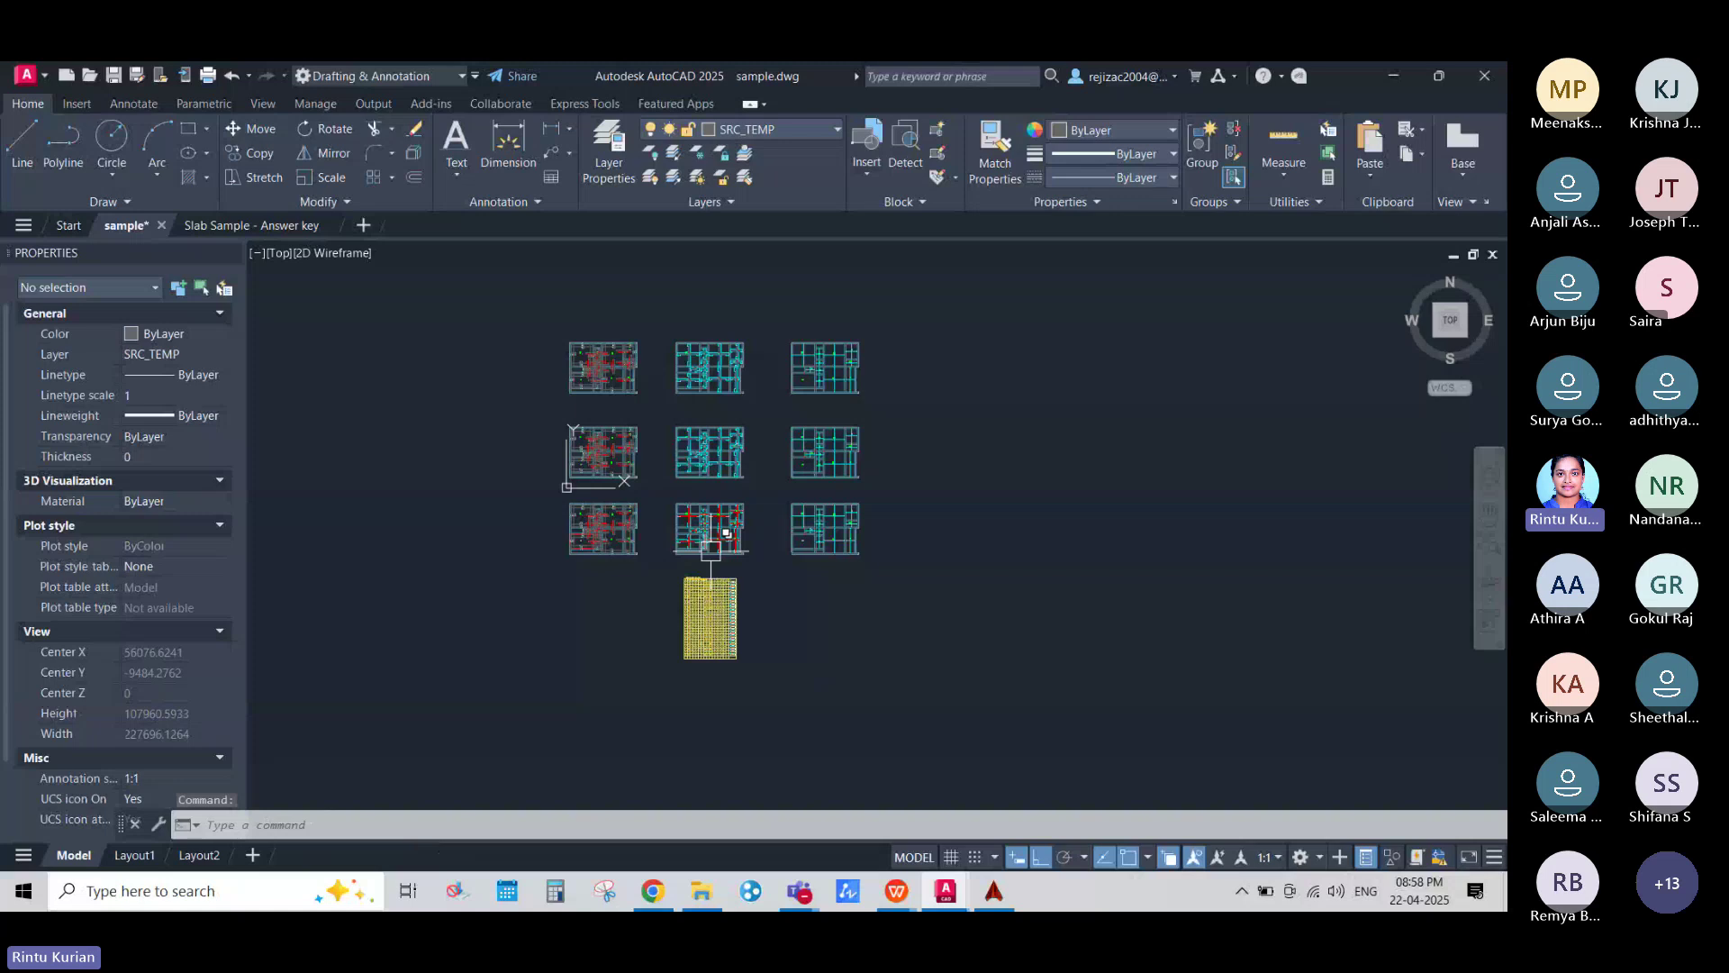
{"action": "scroll", "coordinate": [740, 580], "scroll_direction": "up", "scroll_amount": 4}
{"action": "scroll", "coordinate": [703, 504], "scroll_direction": "up", "scroll_amount": 5}
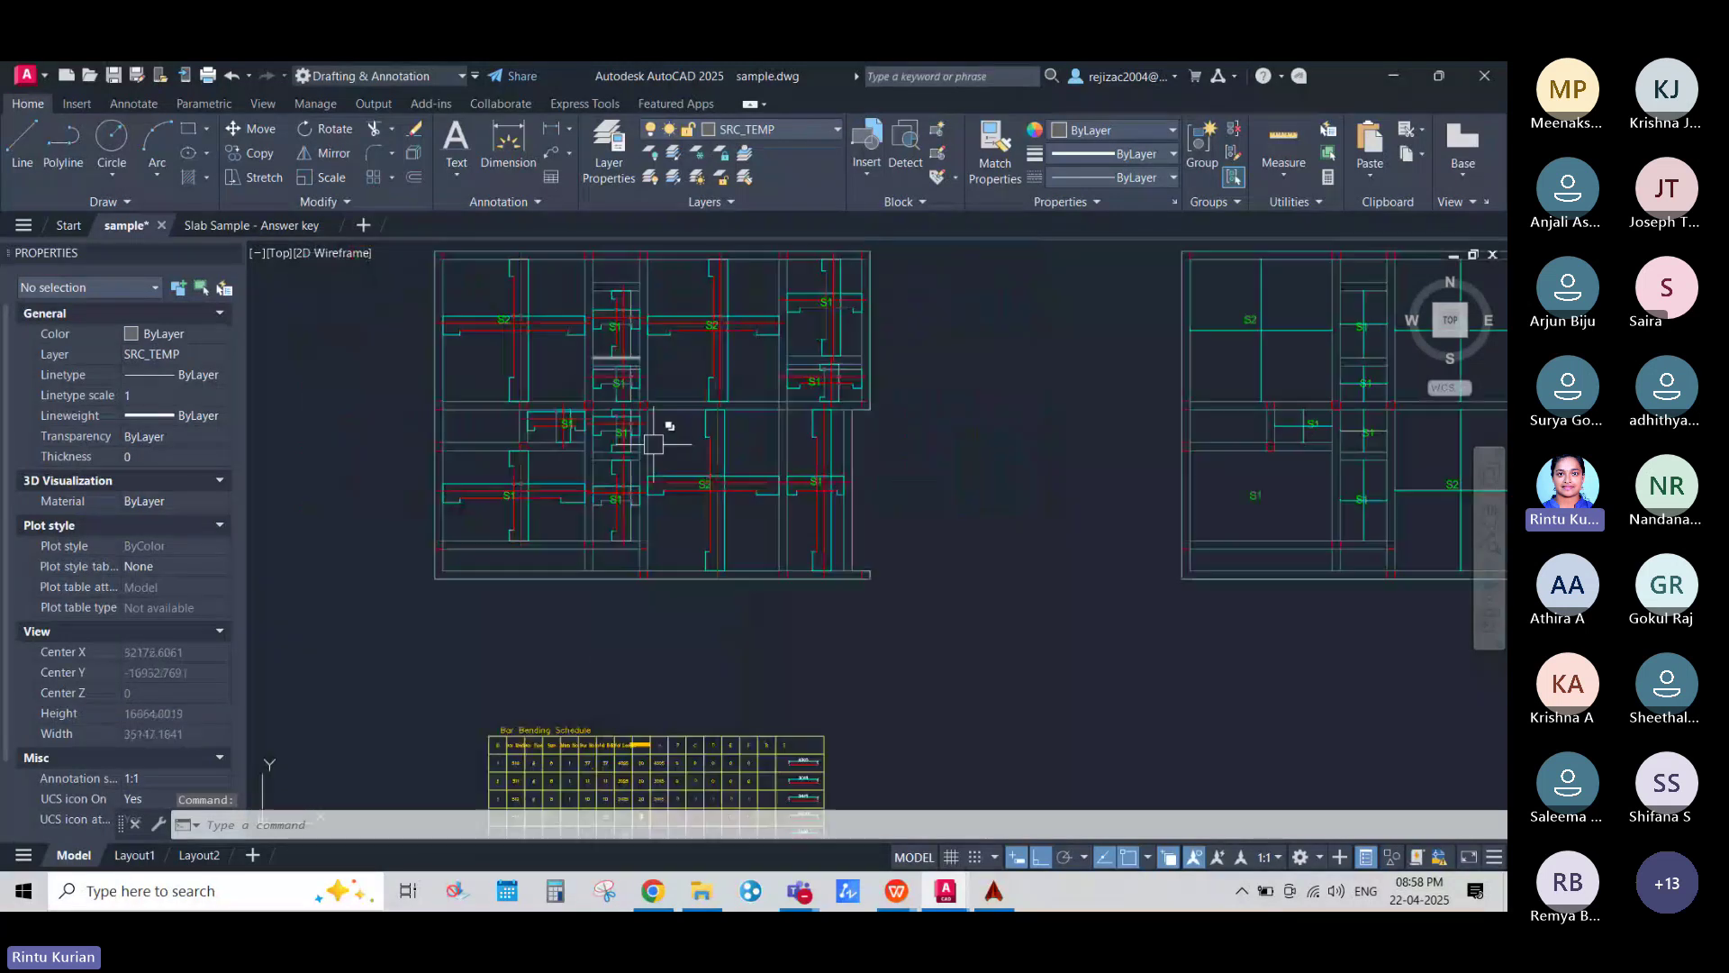
{"action": "scroll", "coordinate": [667, 432], "scroll_direction": "down", "scroll_amount": 7}
{"action": "scroll", "coordinate": [689, 374], "scroll_direction": "up", "scroll_amount": 14}
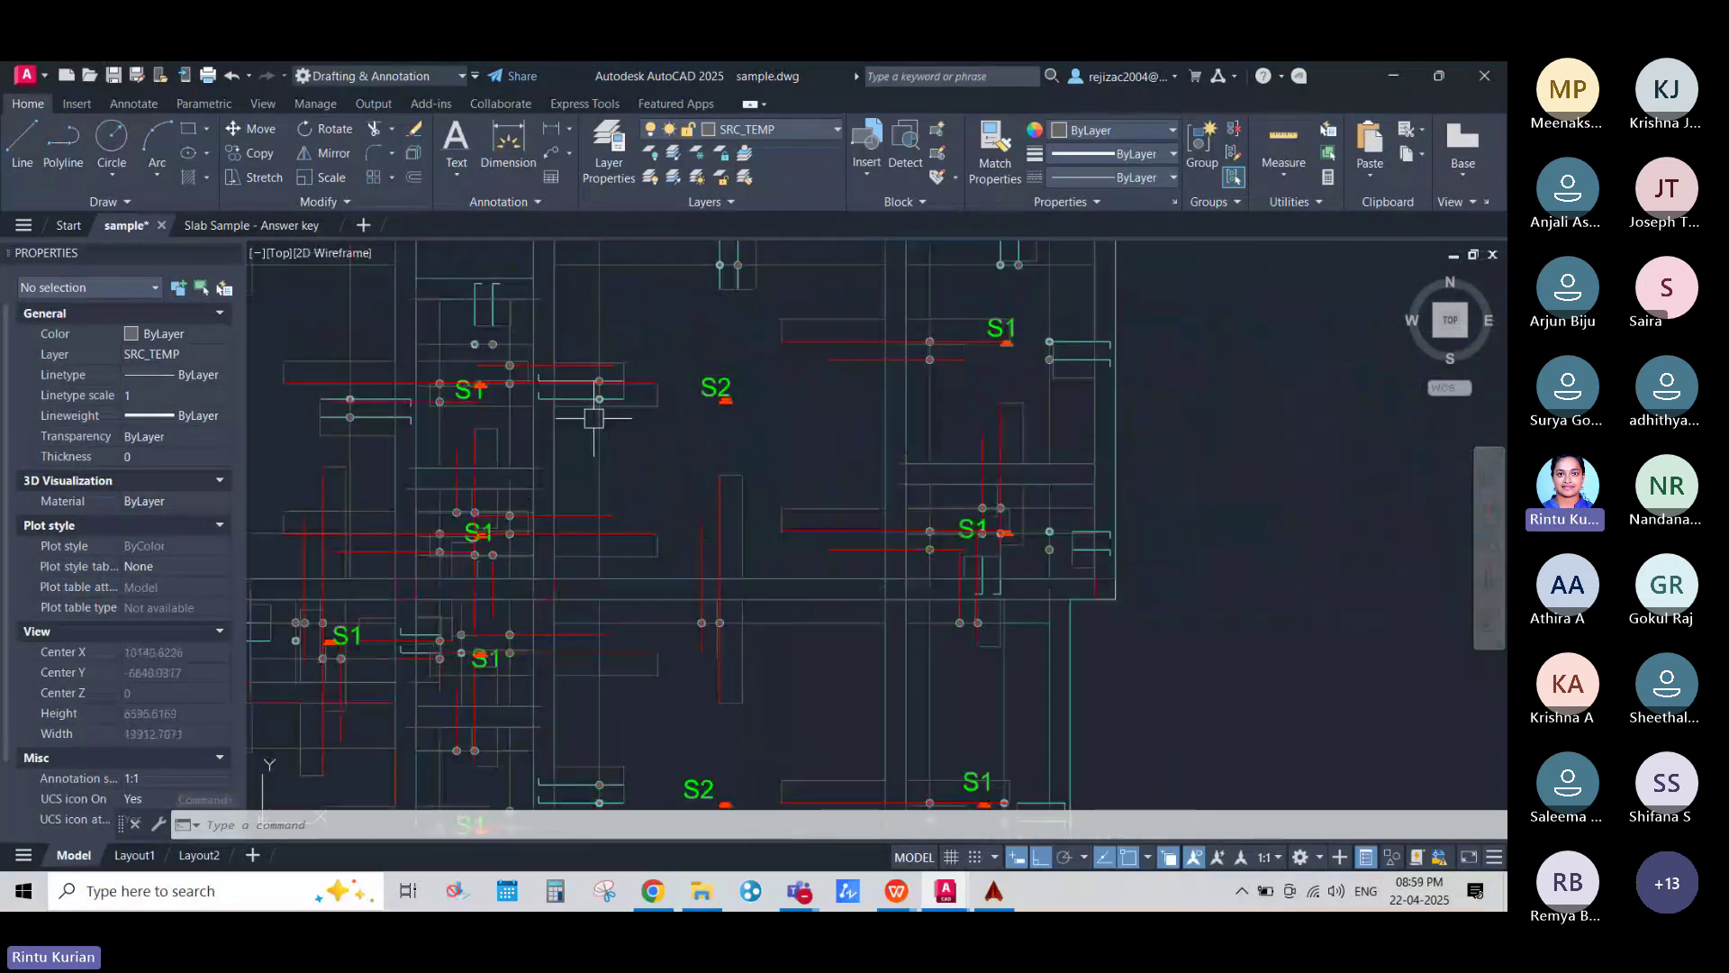
Step: Select the red top bar lines crossing the S1 panel between the two upper S2 panels to inspect their extent
{"action": "scroll", "coordinate": [429, 392], "scroll_direction": "up", "scroll_amount": 2}
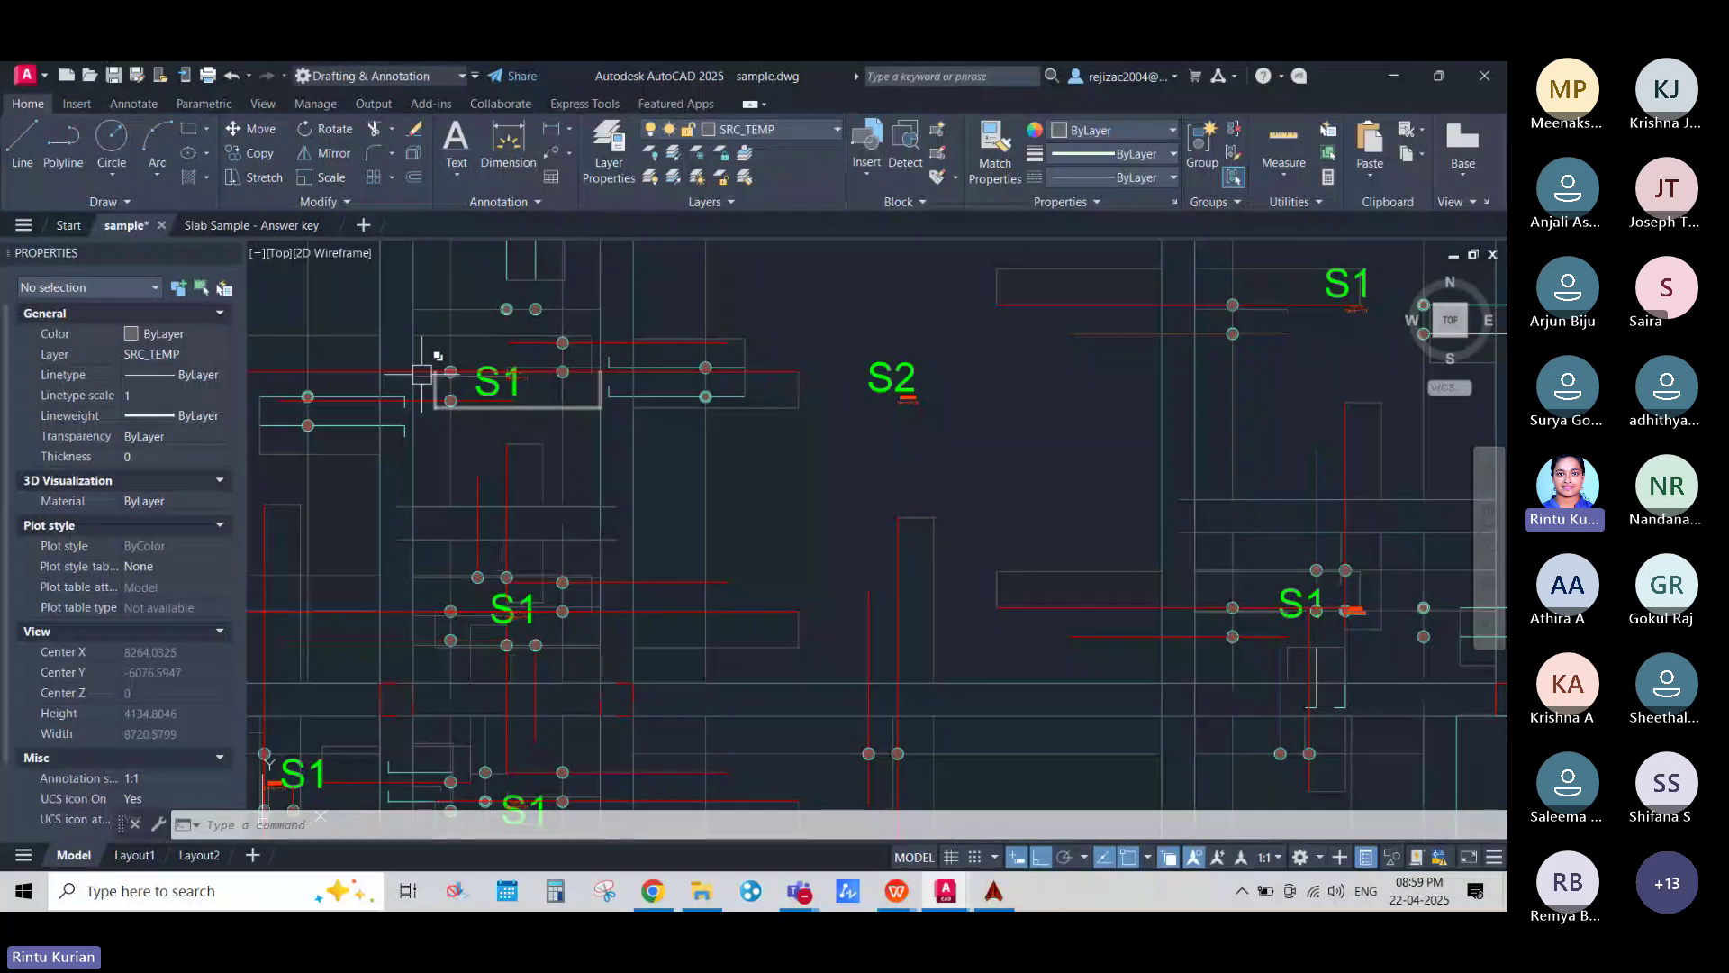
{"action": "left_click", "coordinate": [422, 373]}
{"action": "middle_click_drag", "start_coordinate": [639, 463], "coordinate": [999, 685]}
{"action": "left_click", "coordinate": [1134, 591]}
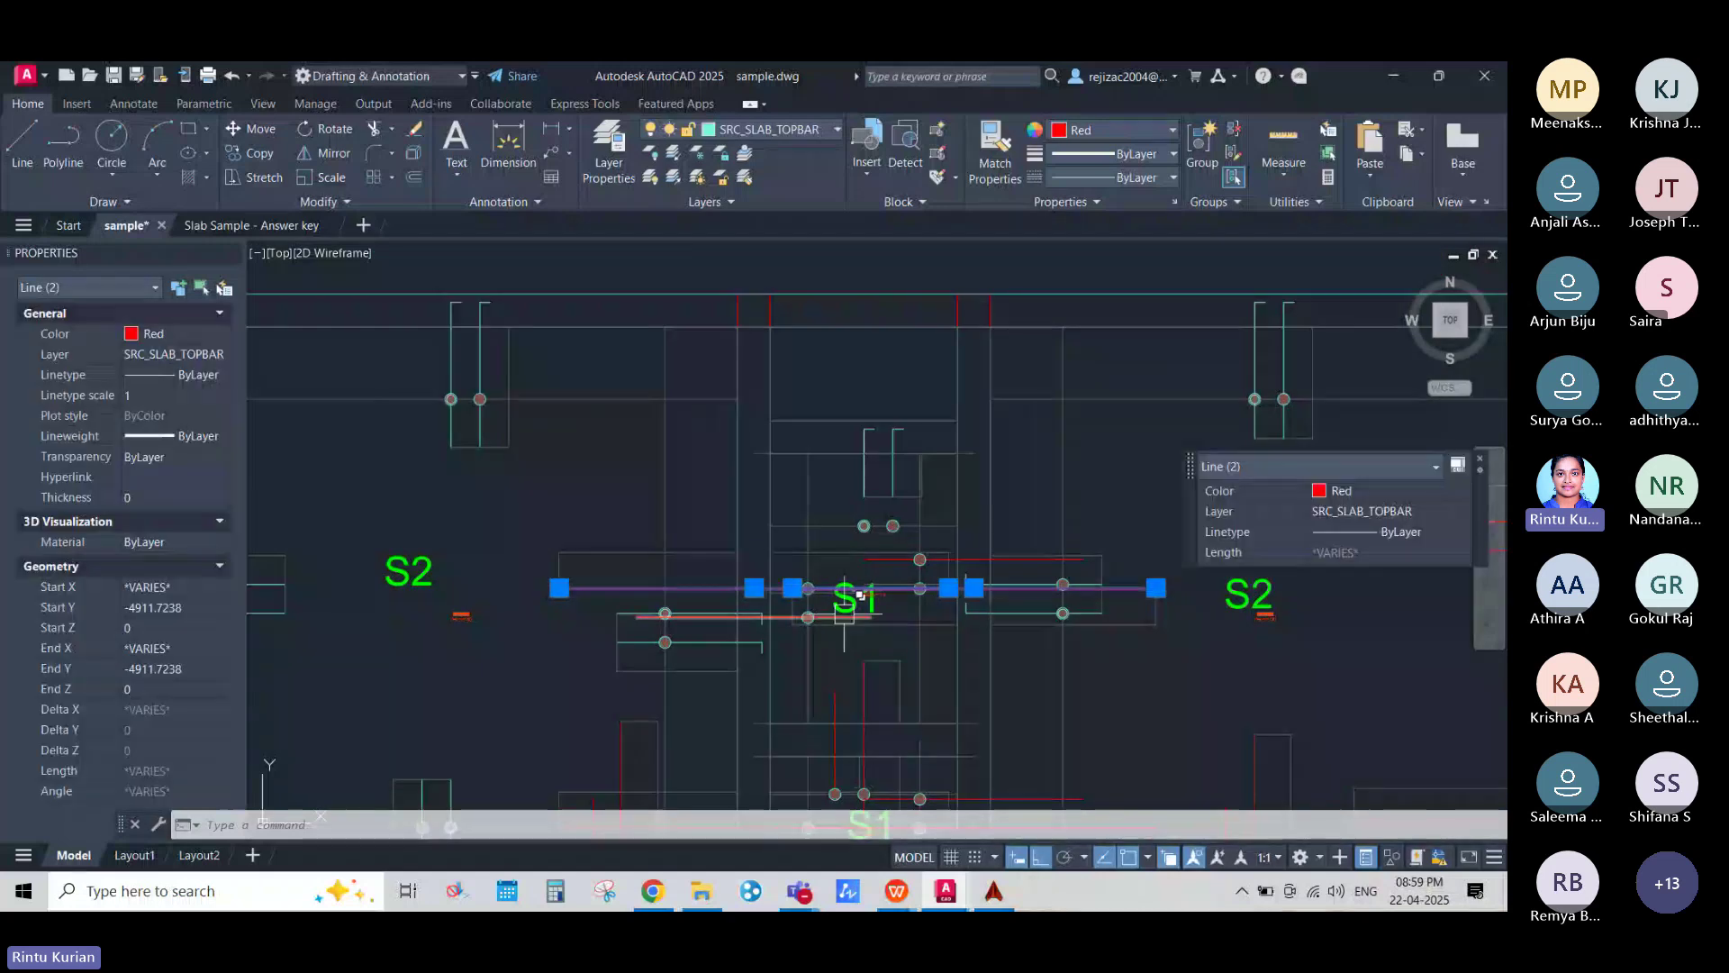
{"action": "scroll", "coordinate": [828, 498], "scroll_direction": "down", "scroll_amount": 3}
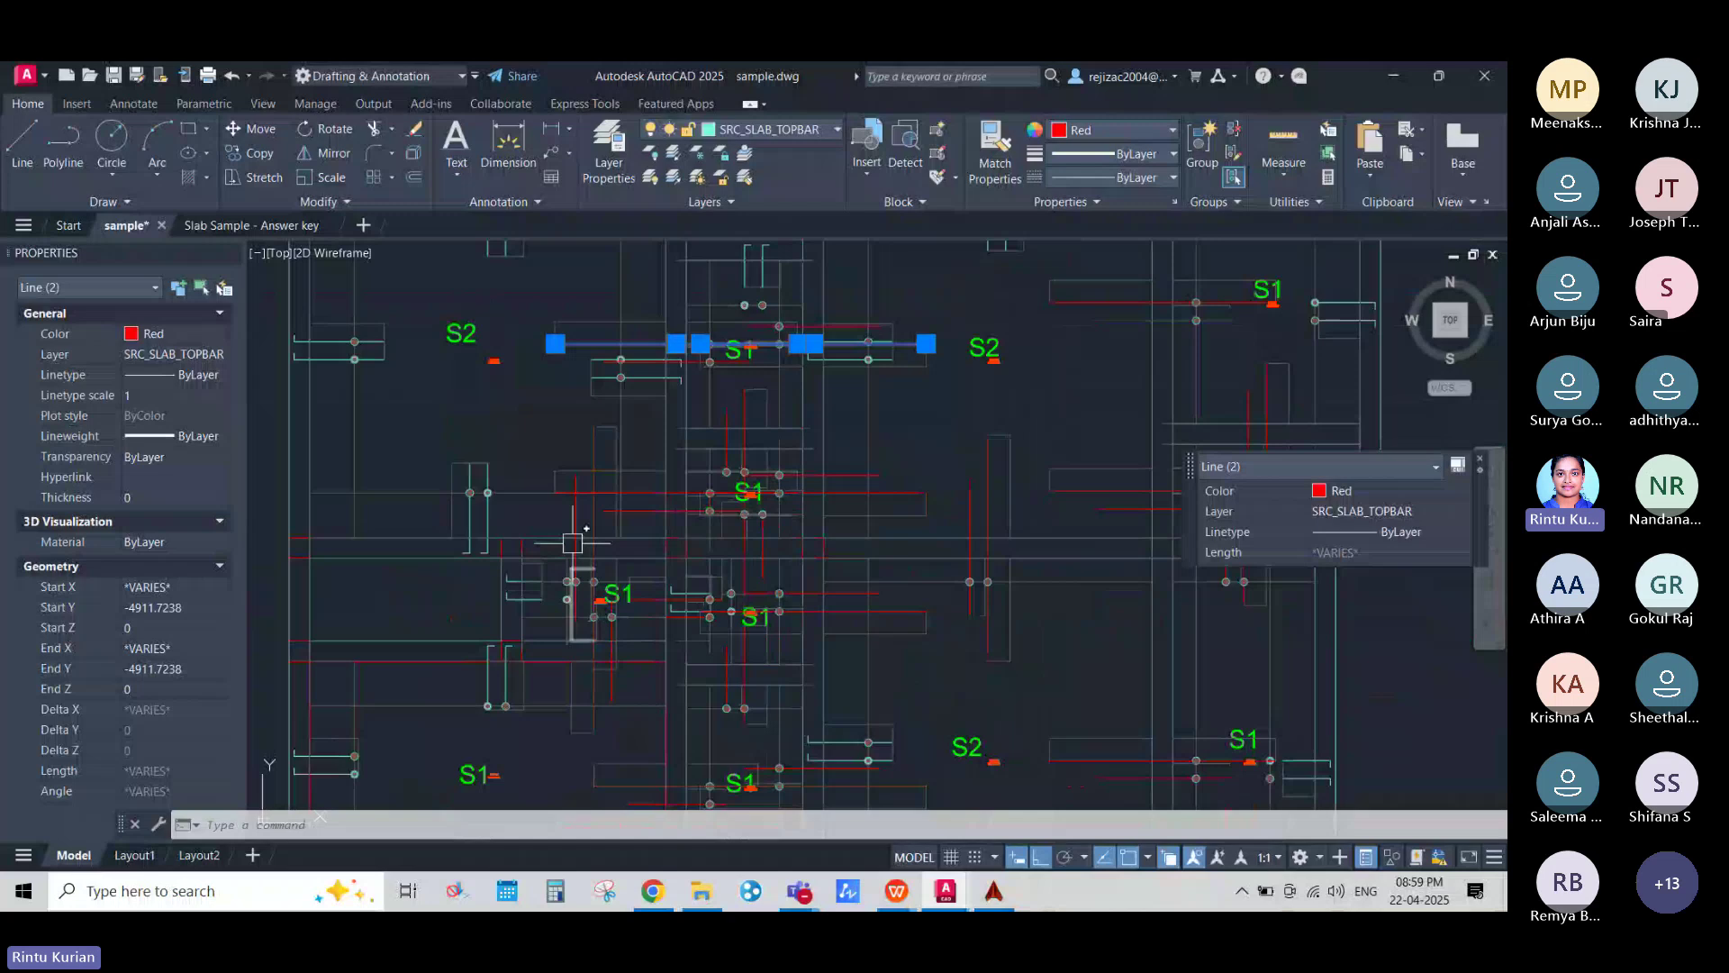
{"action": "scroll", "coordinate": [572, 542], "scroll_direction": "down", "scroll_amount": 2}
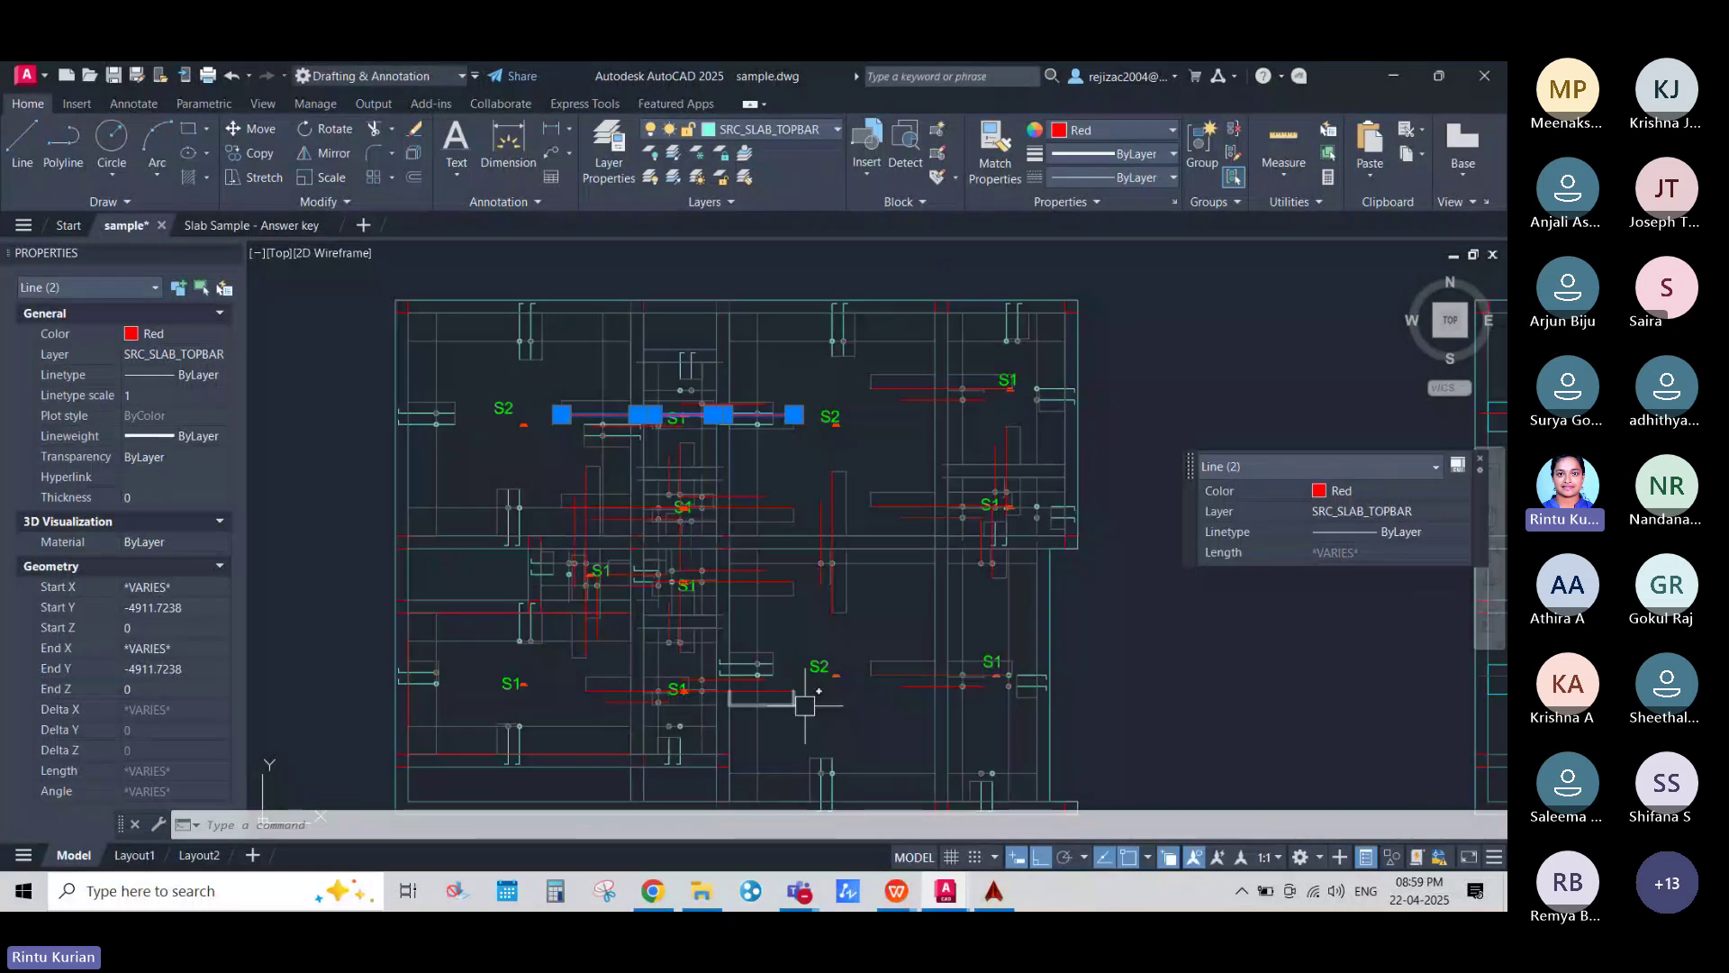
Step: Close the sample drawing without saving its changes, leaving the answer key drawing open
{"action": "mouse_move", "coordinate": [244, 233]}
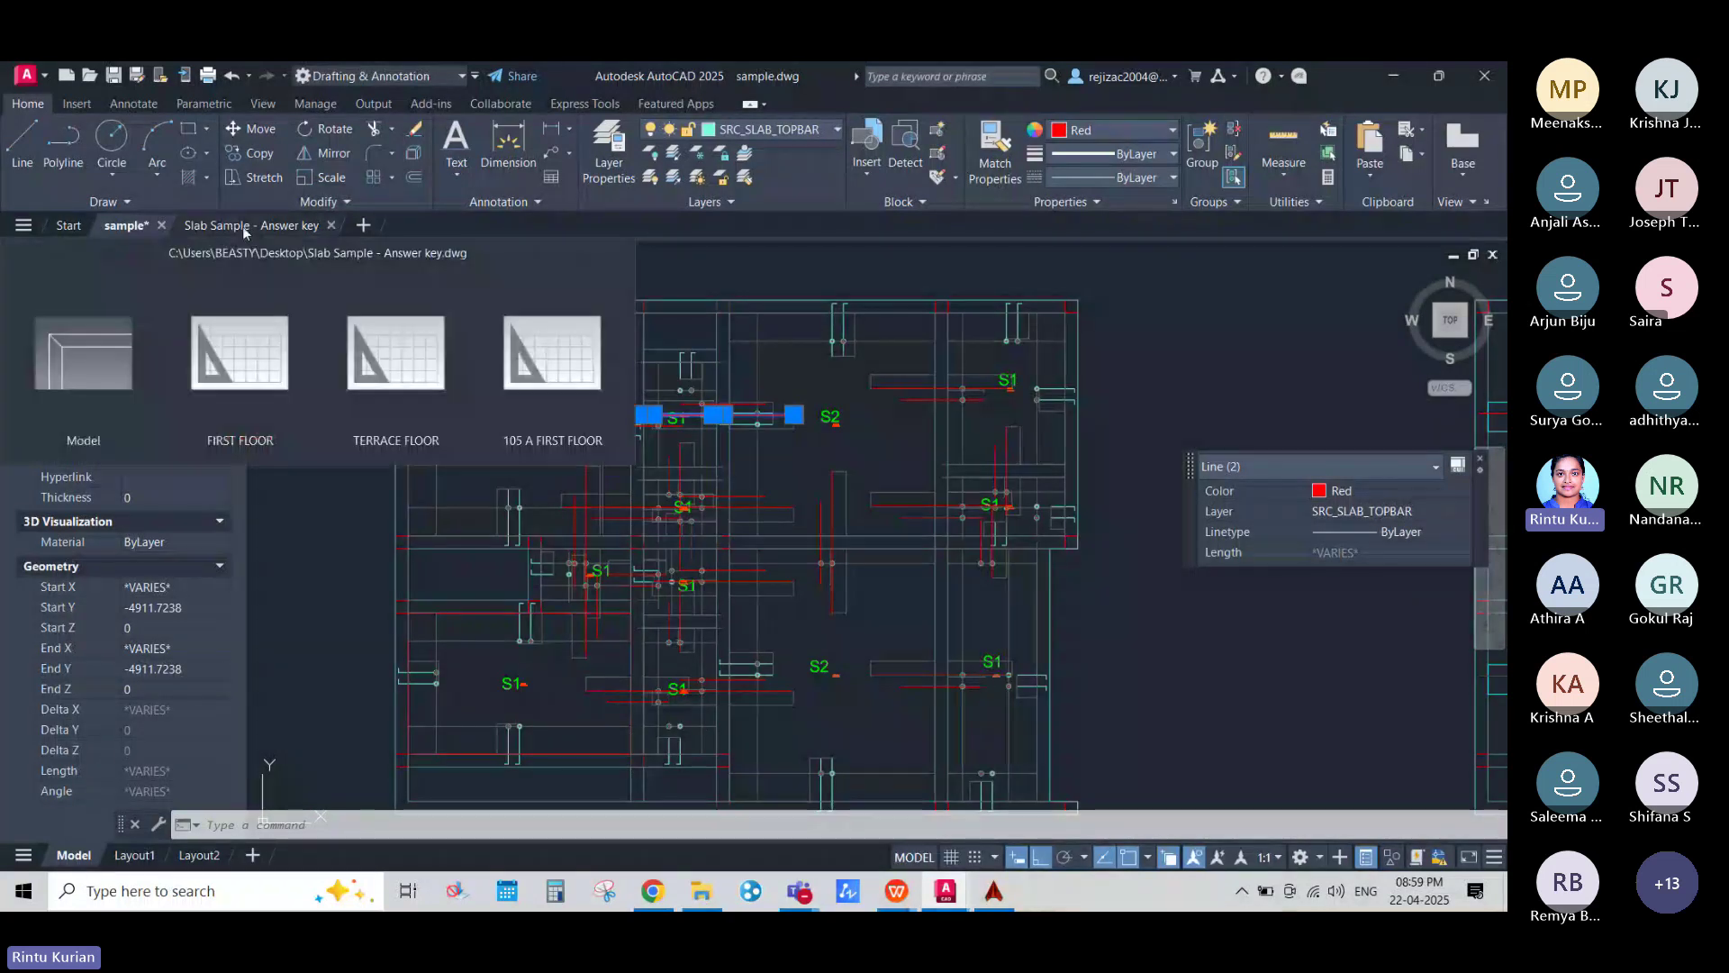
{"action": "left_click", "coordinate": [244, 229]}
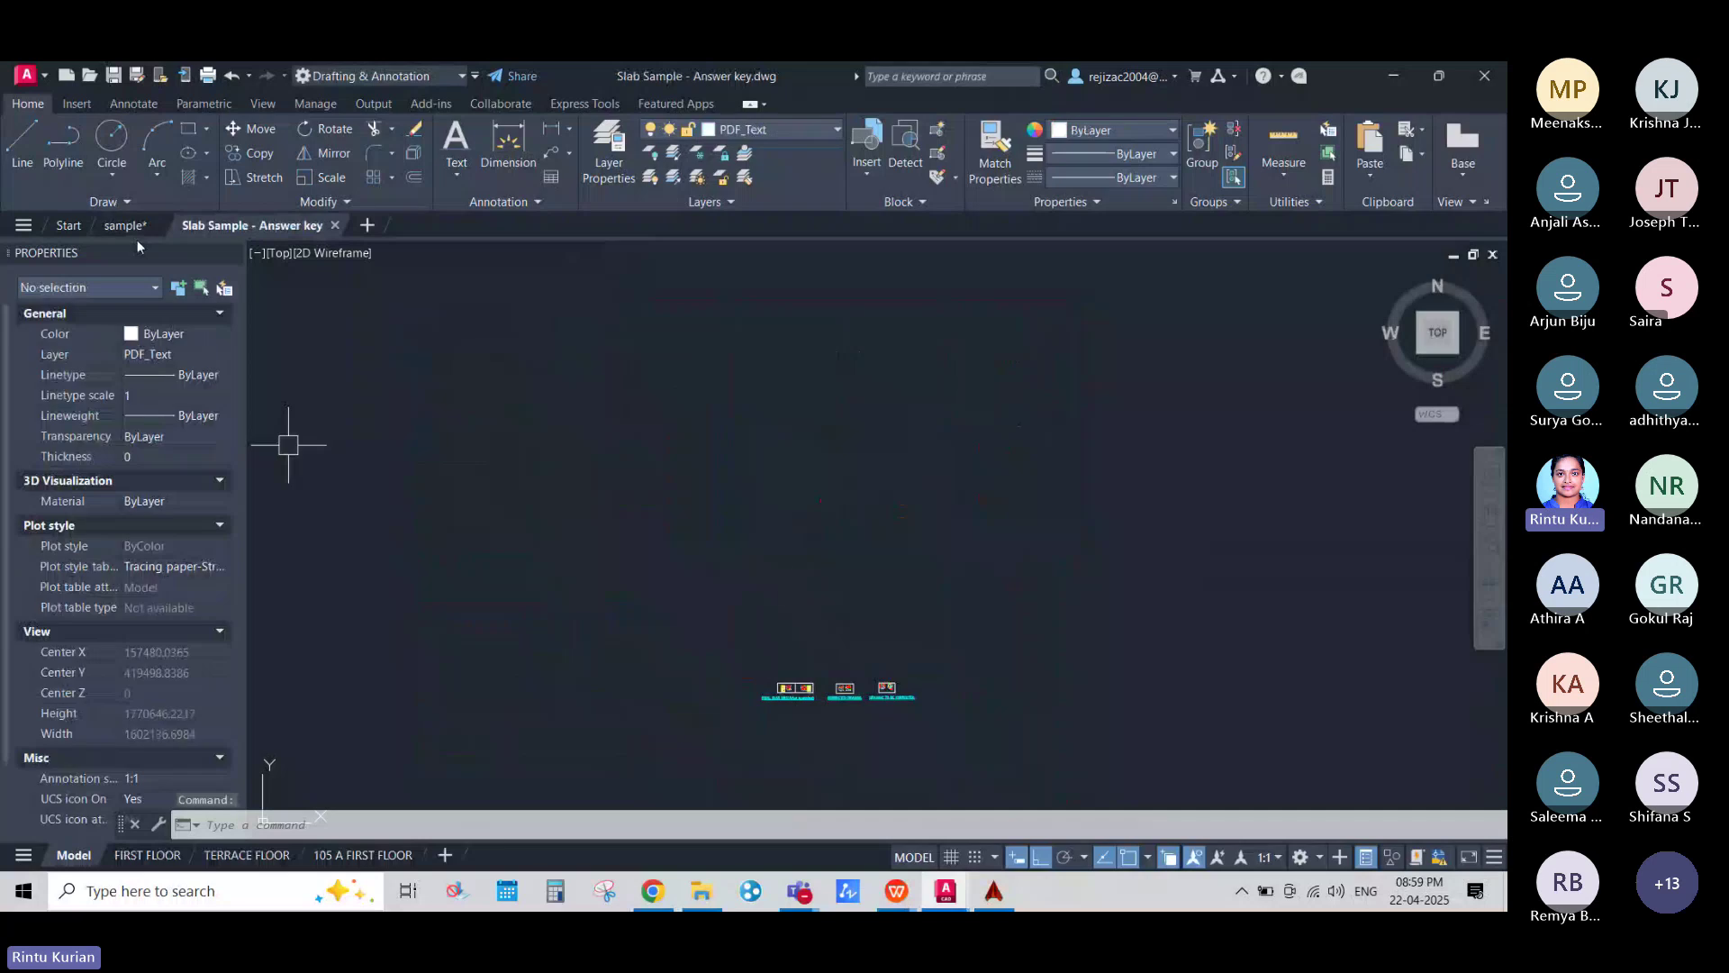
{"action": "left_click", "coordinate": [160, 226]}
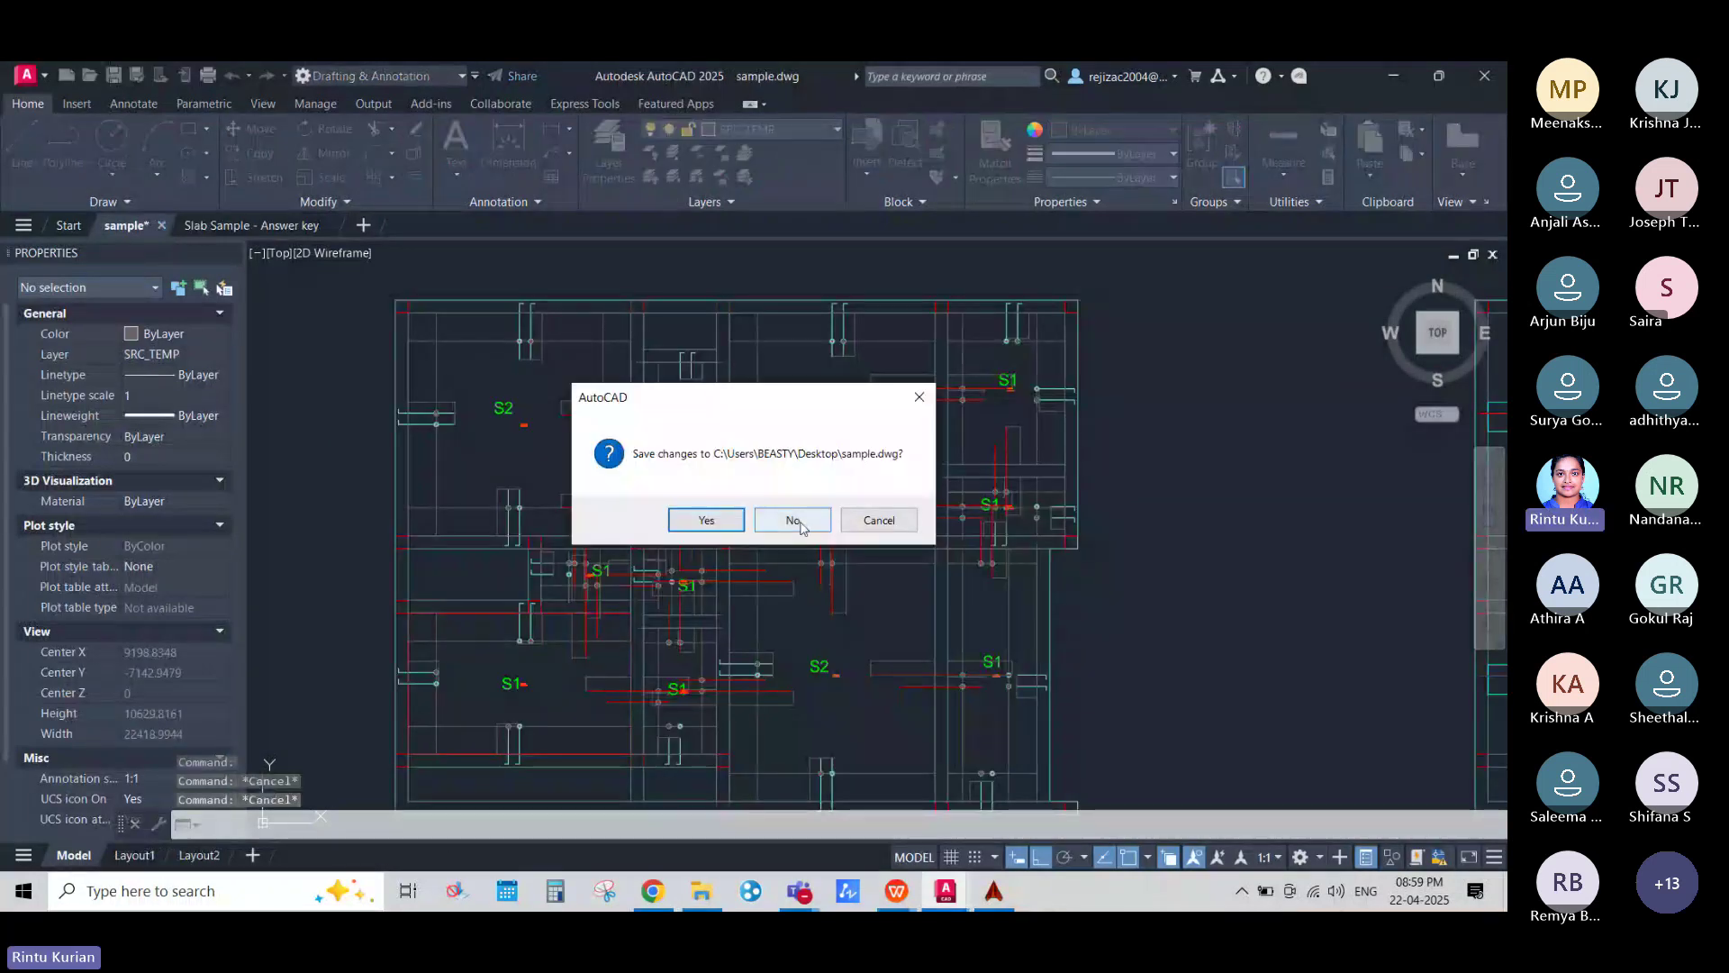
{"action": "left_click", "coordinate": [793, 521]}
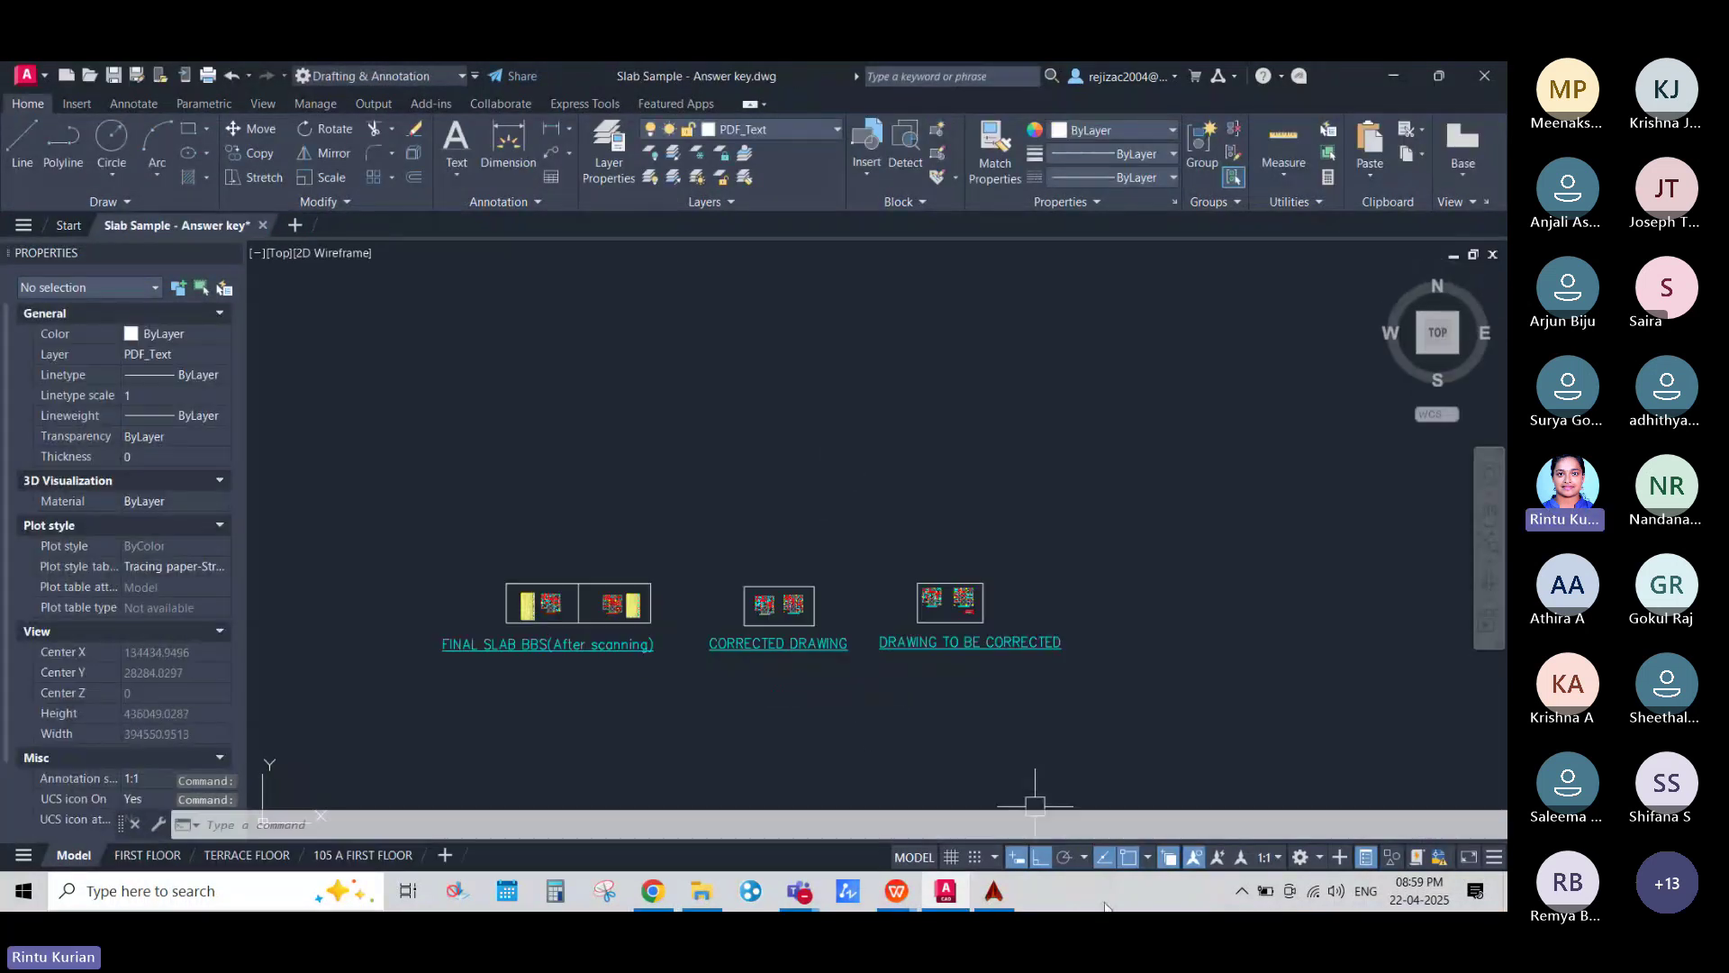
Step: Switch to aadspro, close the Slab Detailing window, and open the Slab BBS Scan Utility
{"action": "left_click", "coordinate": [997, 890]}
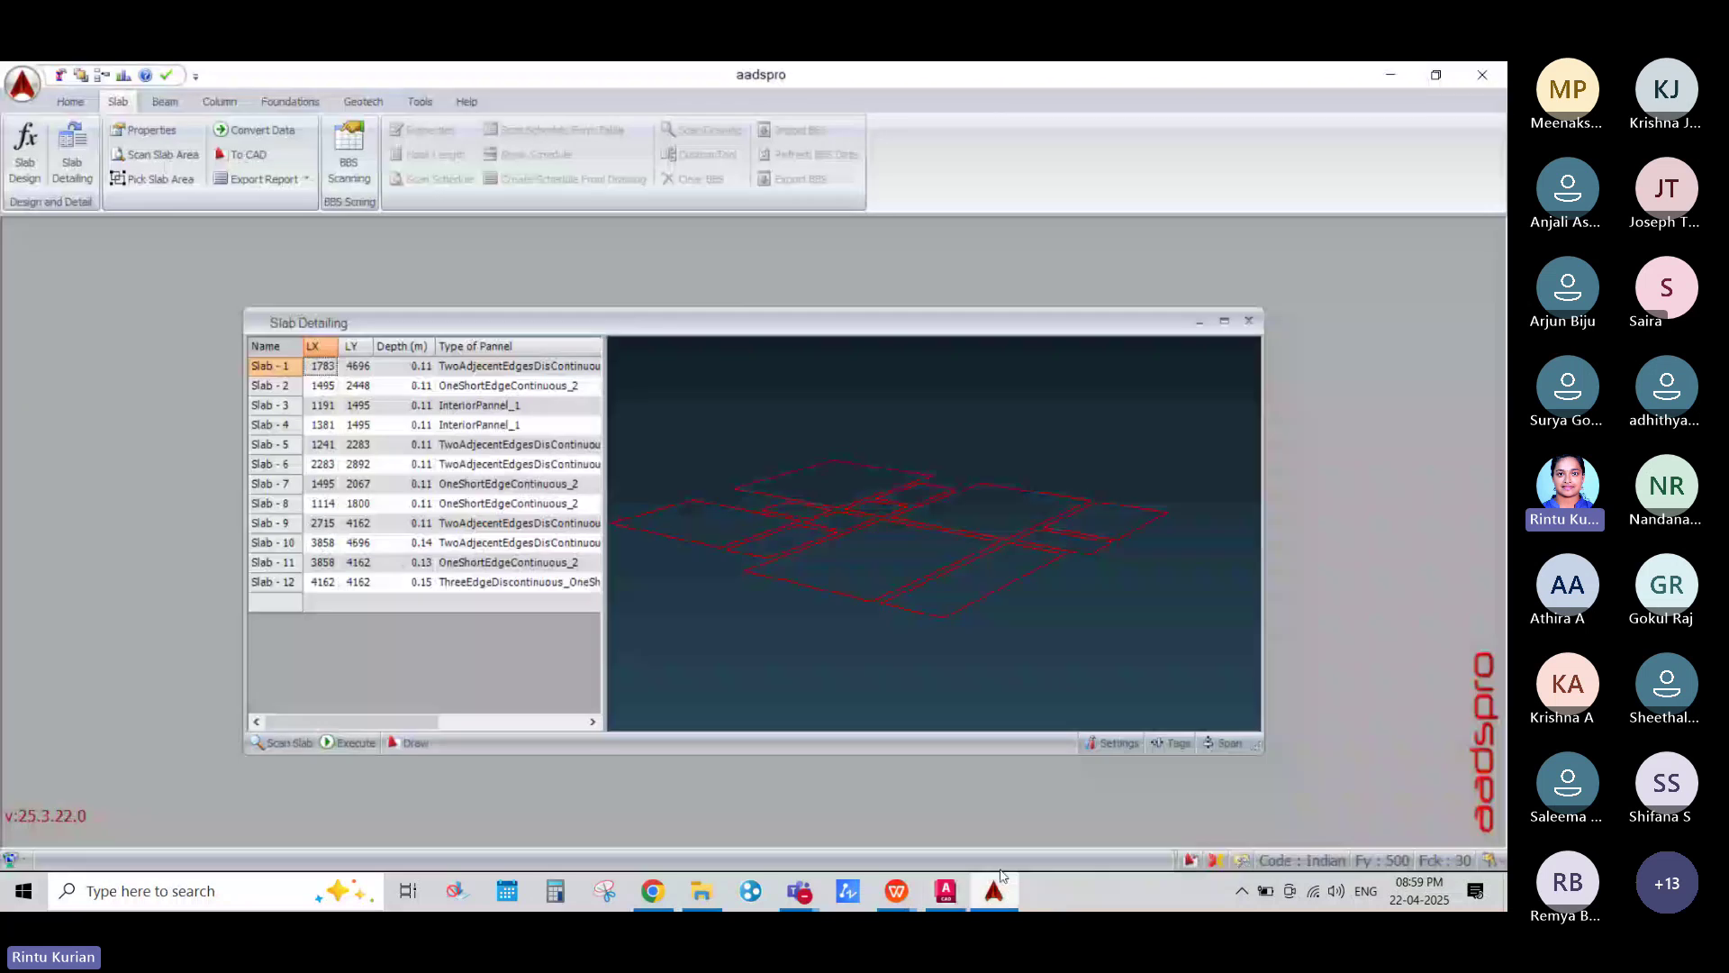
{"action": "left_click", "coordinate": [1248, 321]}
{"action": "left_click", "coordinate": [250, 180]}
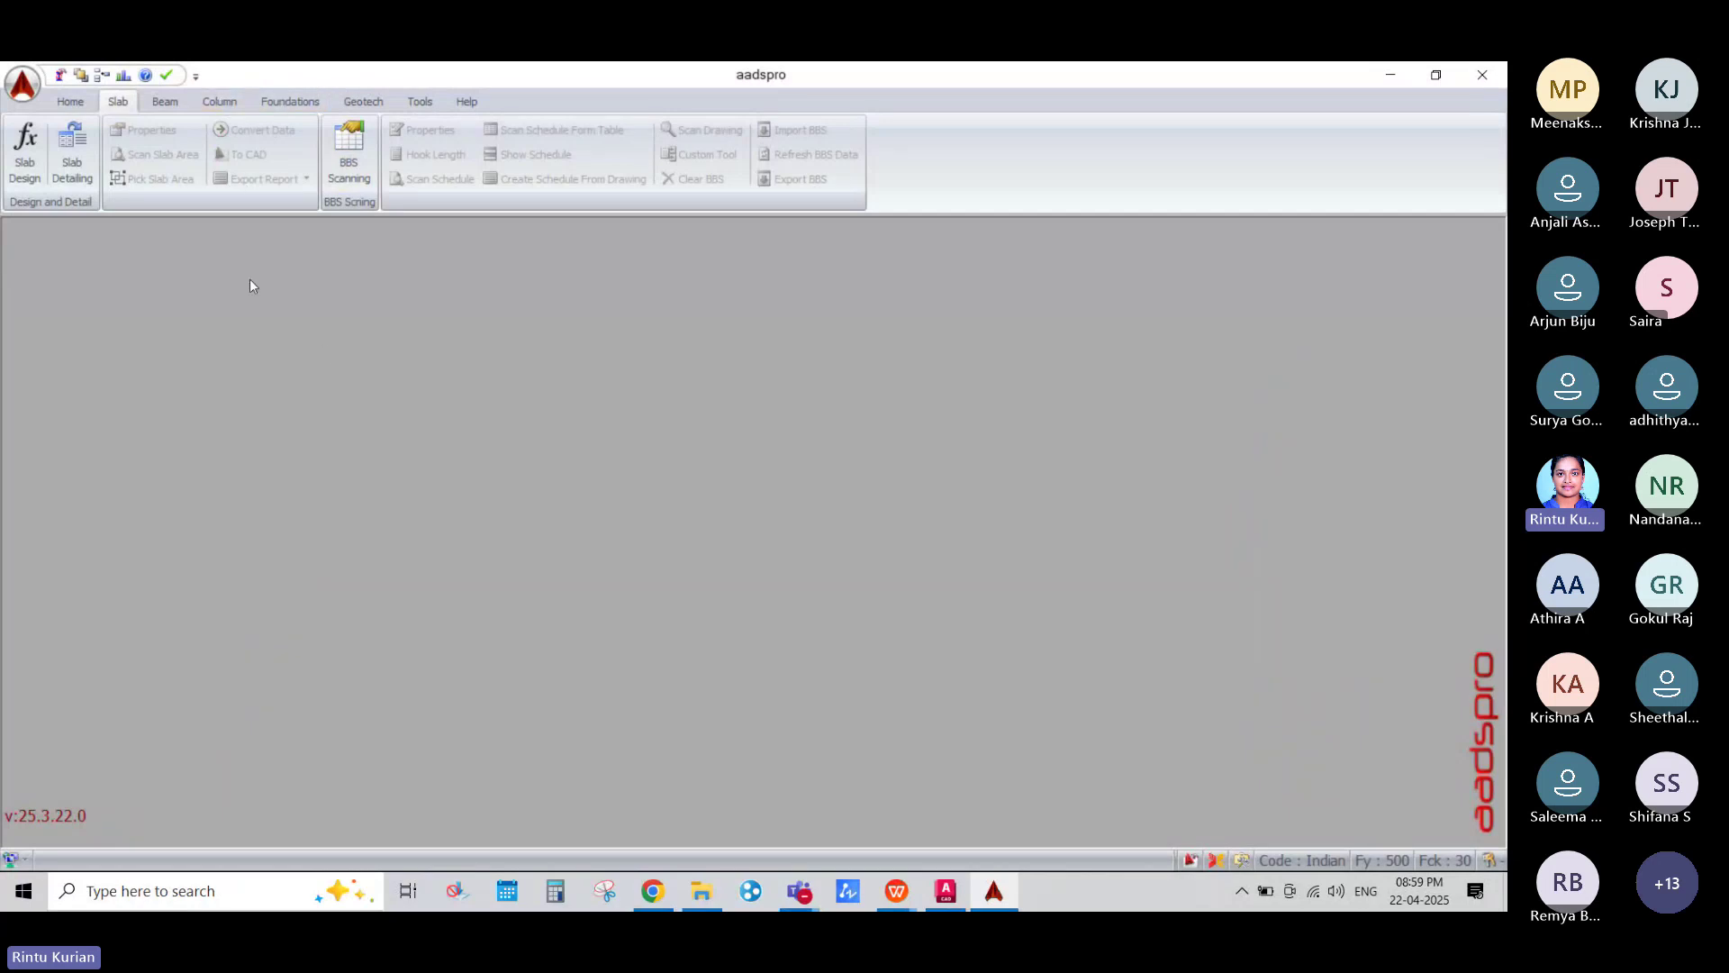
{"action": "left_click", "coordinate": [363, 169]}
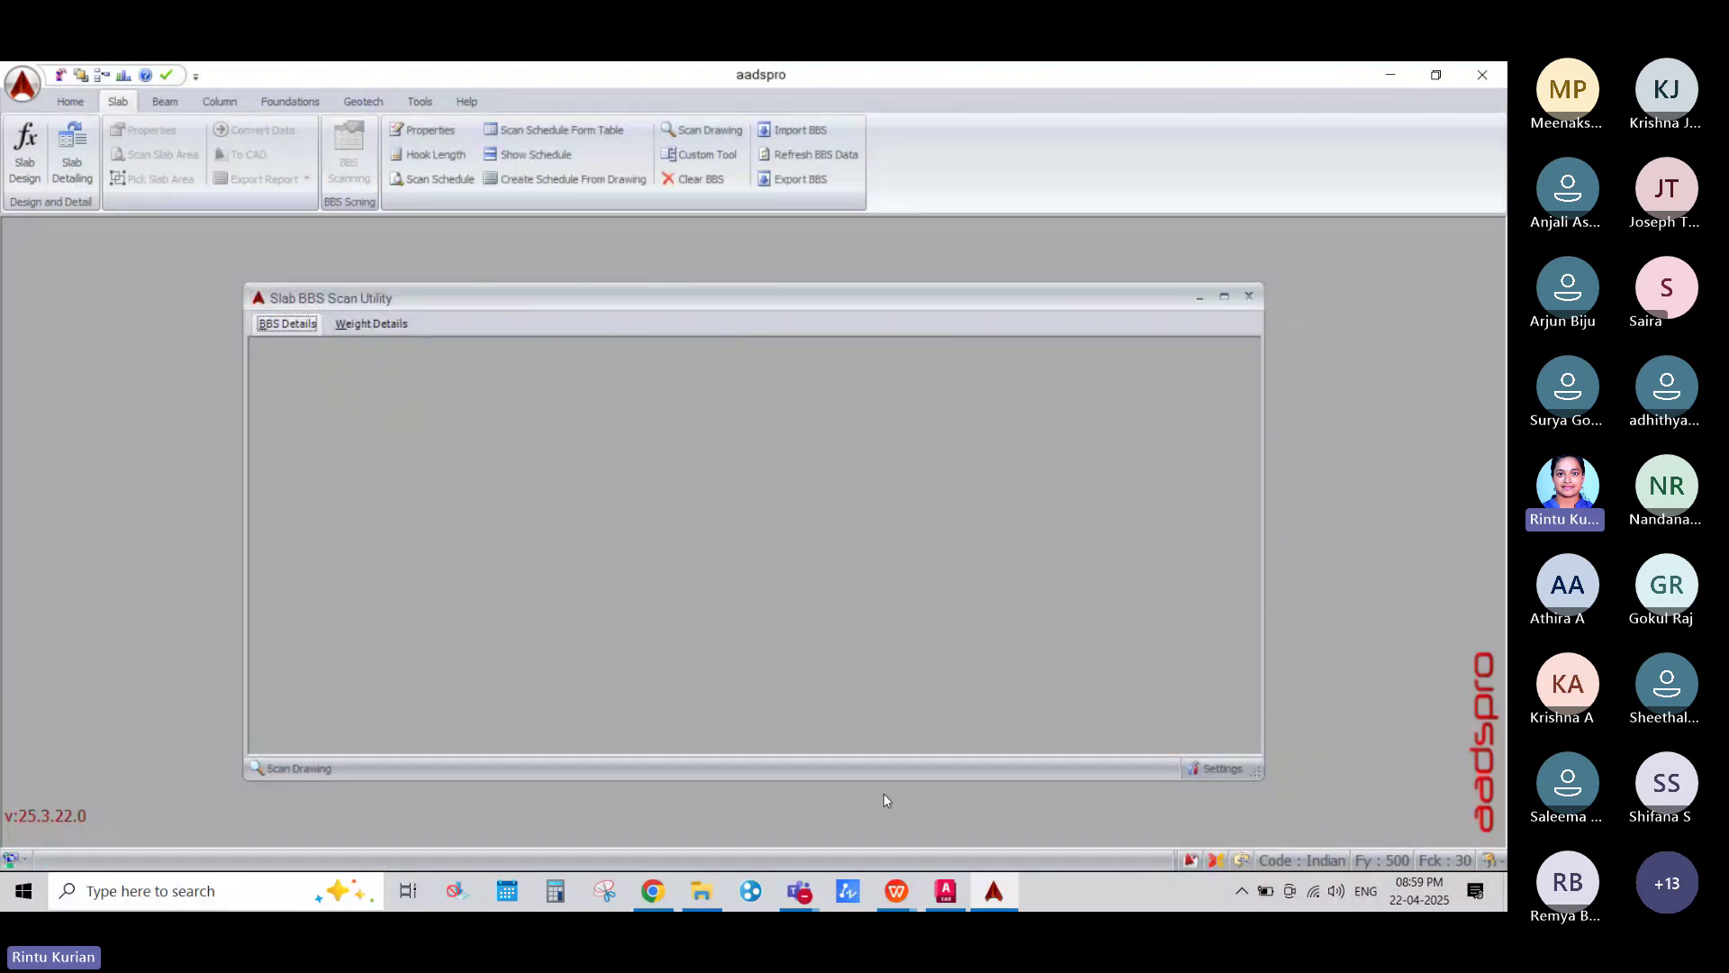
Step: Switch to the answer key in AutoCAD and examine the first floor top and bottom bar plans under DRAWING TO BE CORRECTED
{"action": "mouse_move", "coordinate": [949, 890]}
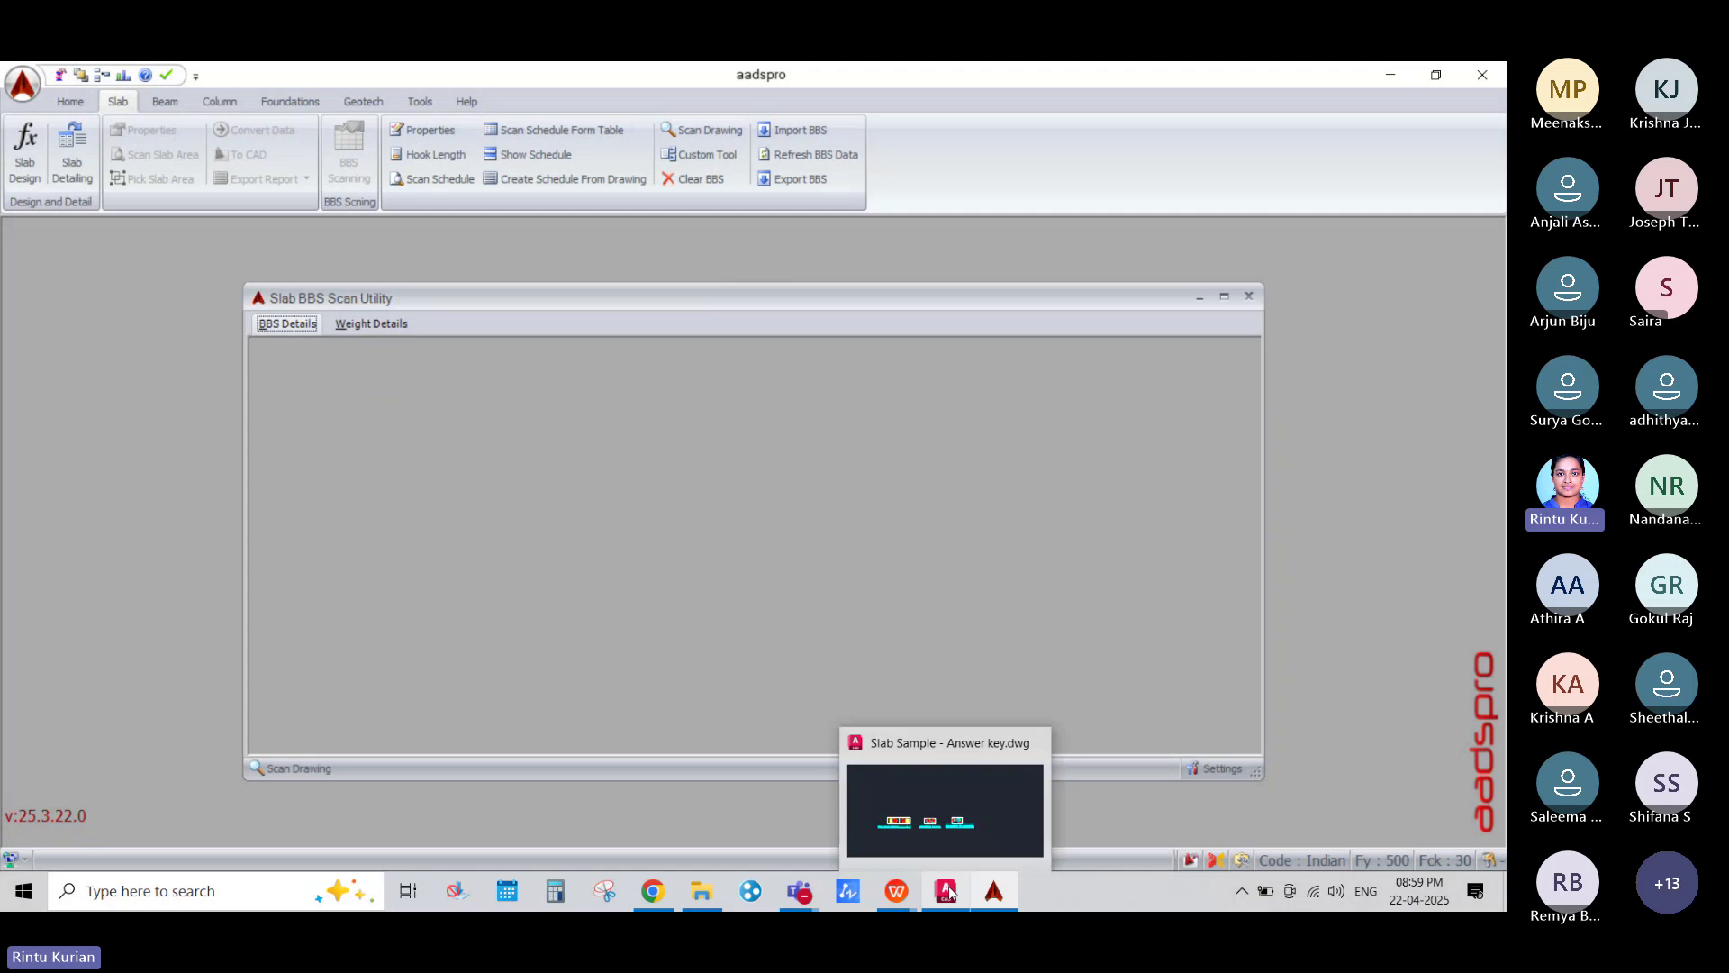
{"action": "left_click", "coordinate": [920, 815]}
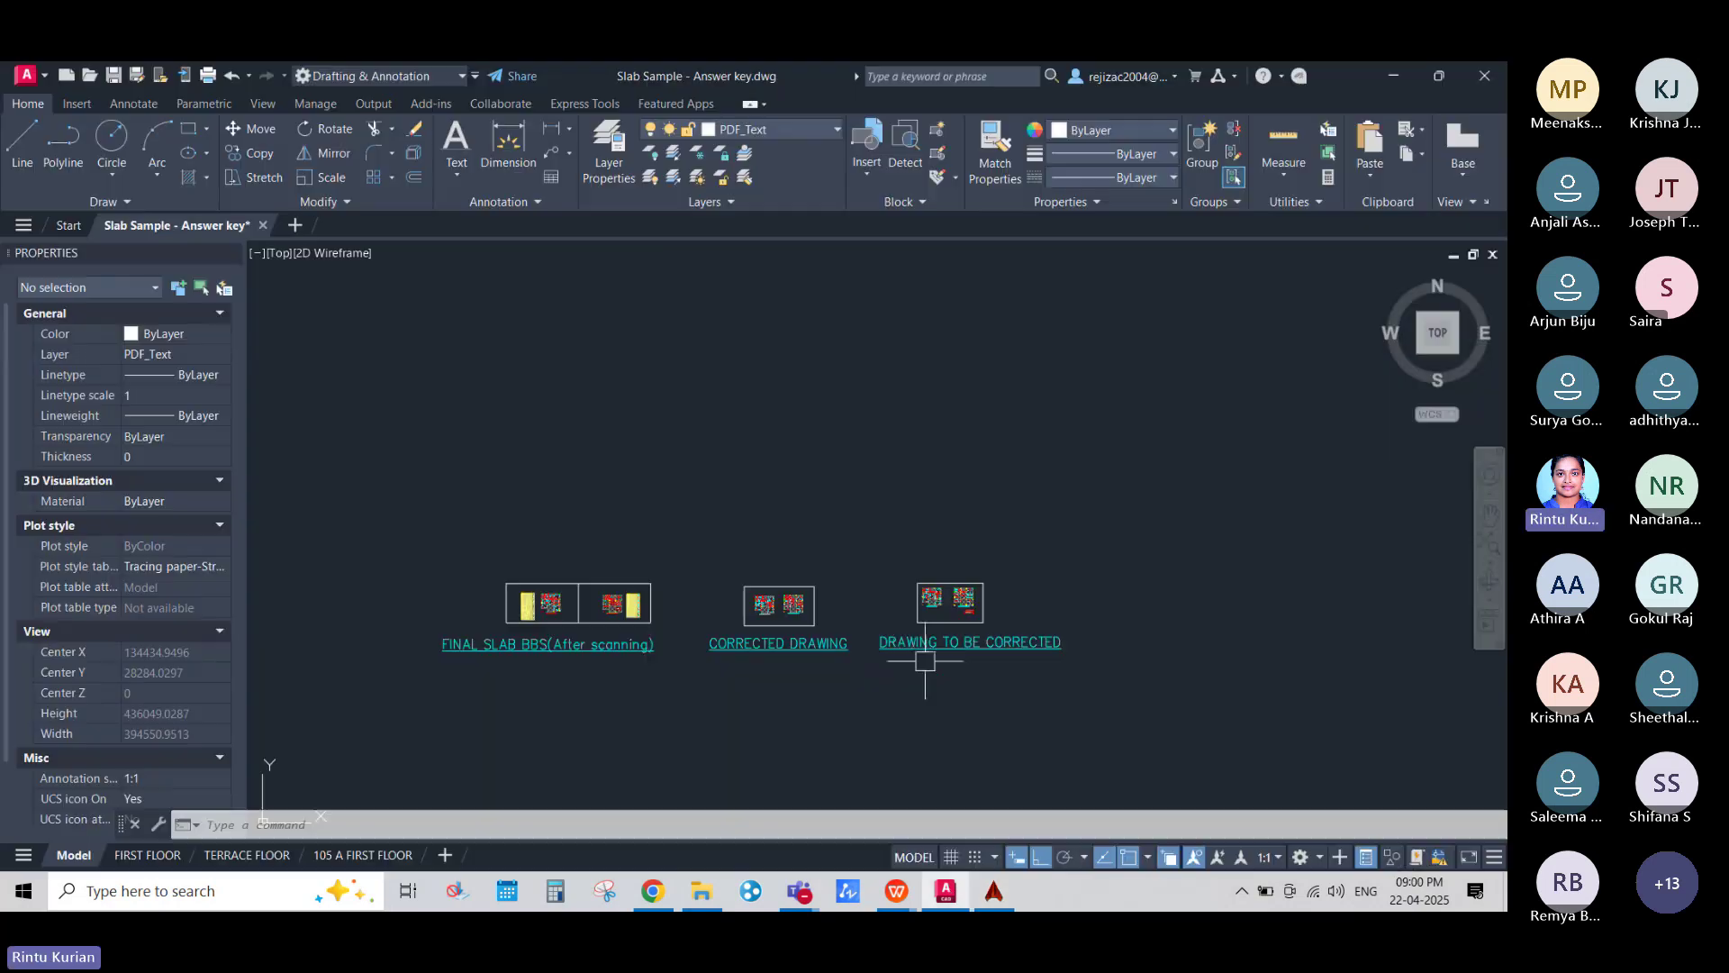
{"action": "scroll", "coordinate": [928, 653], "scroll_direction": "up", "scroll_amount": 4}
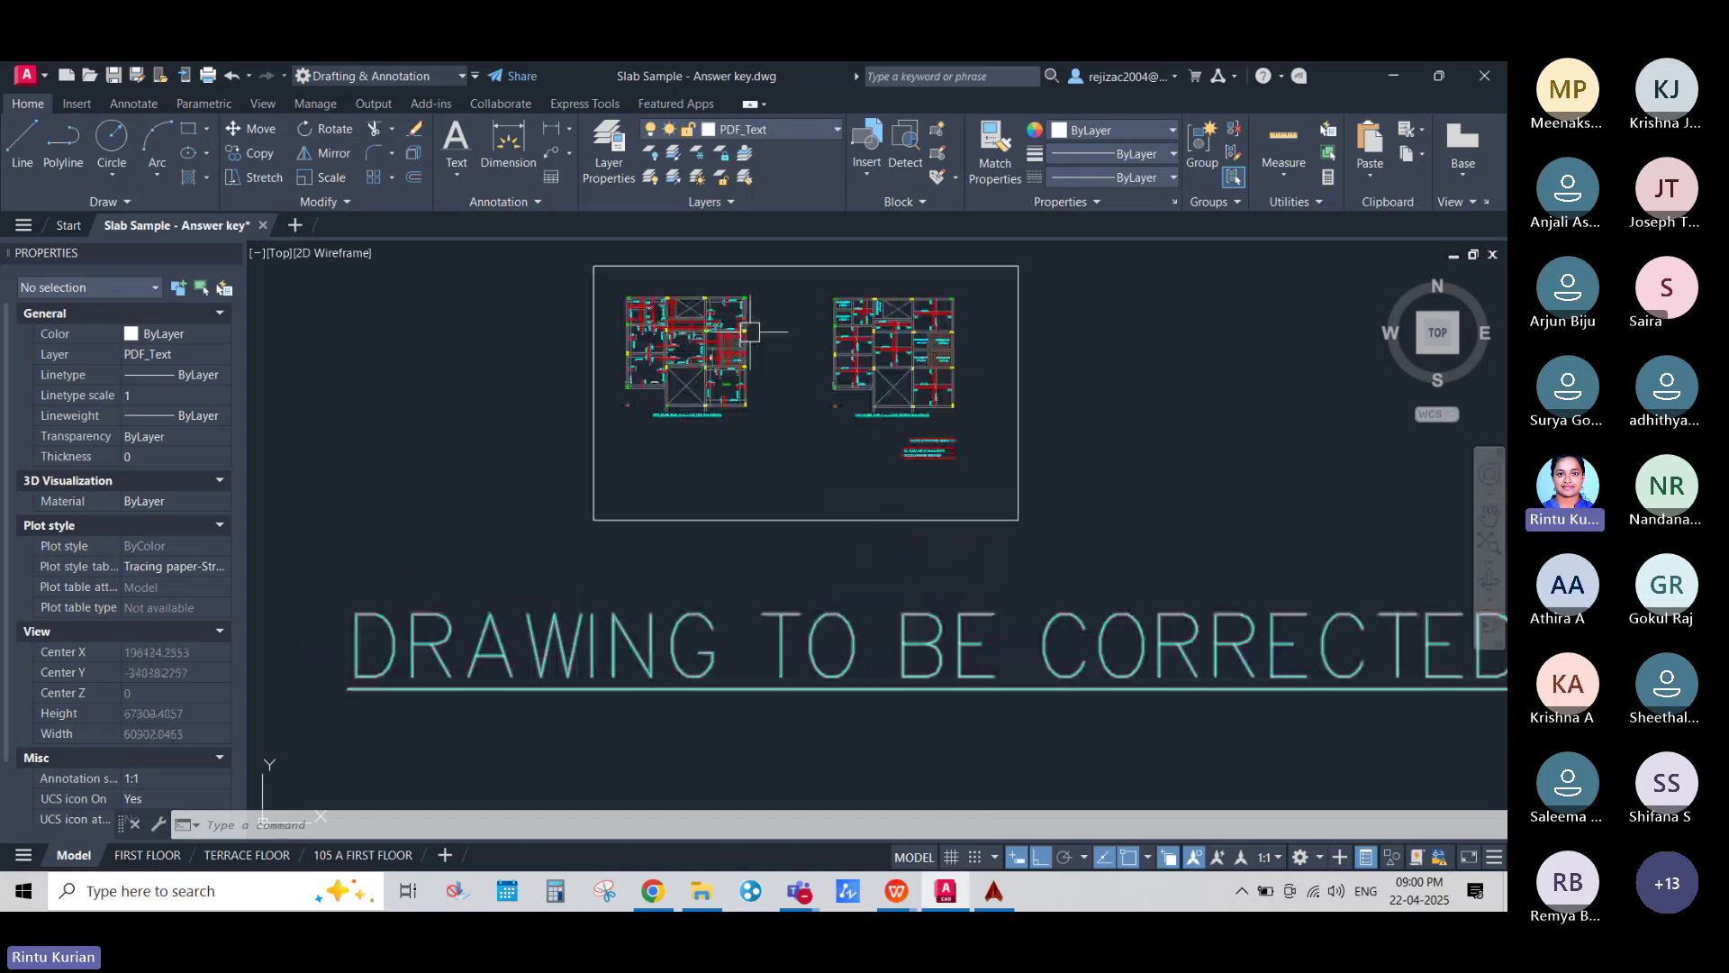
{"action": "scroll", "coordinate": [654, 274], "scroll_direction": "up", "scroll_amount": 4}
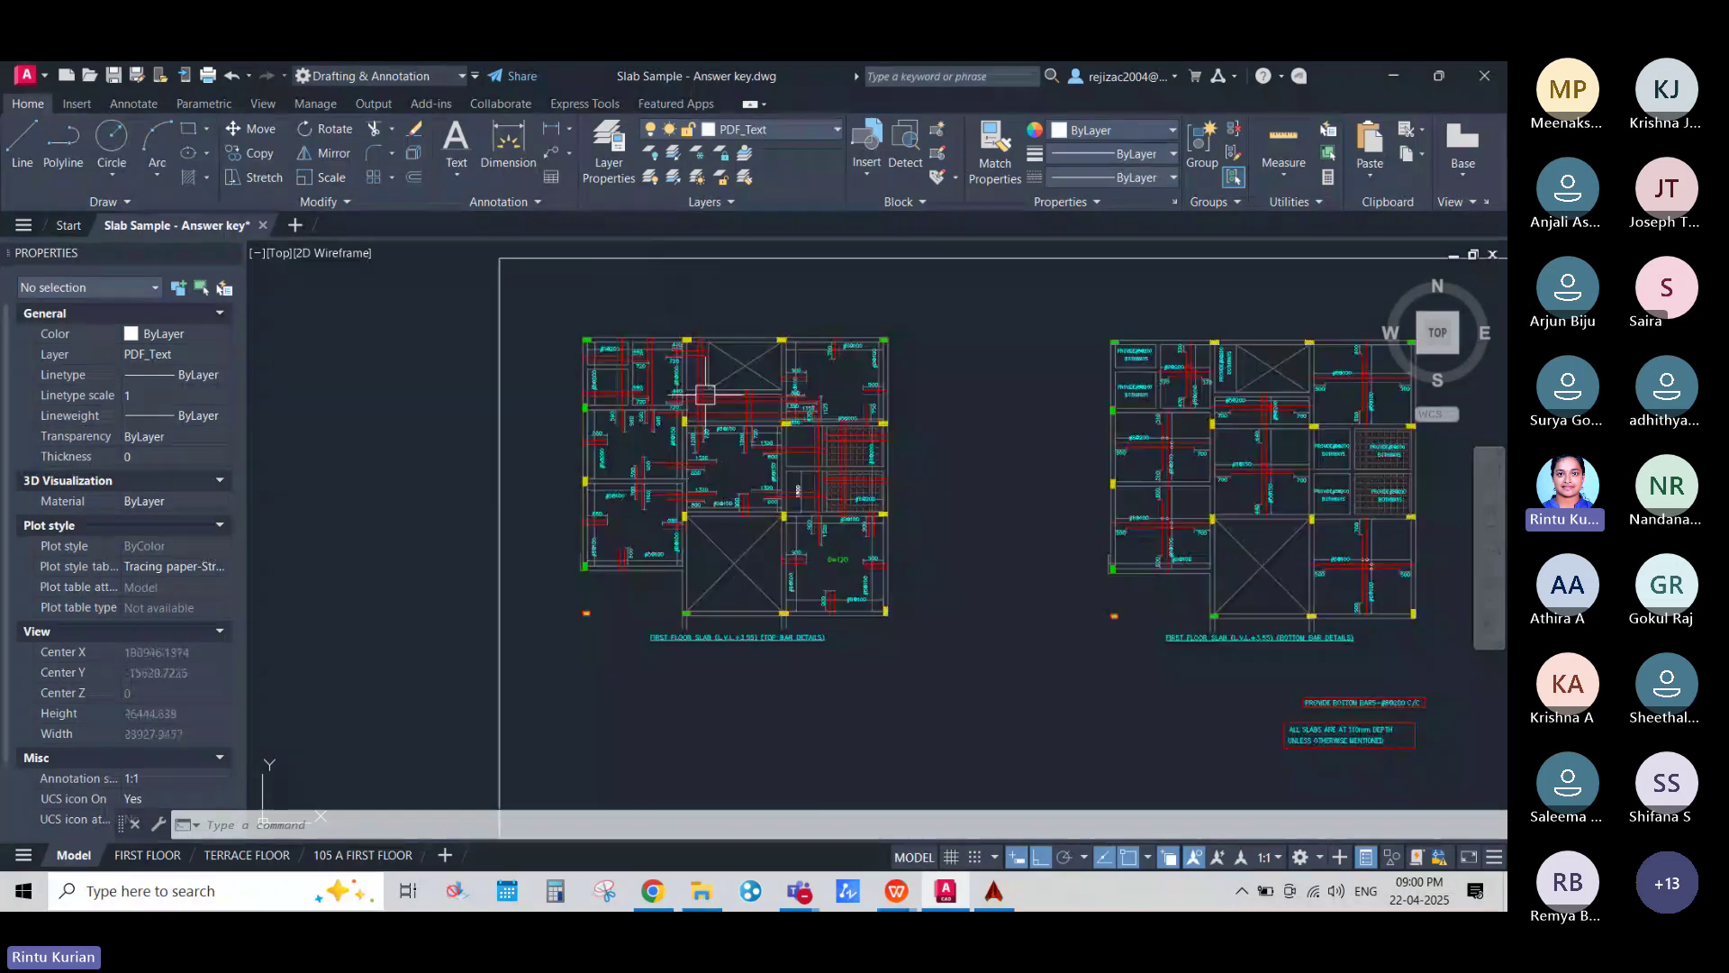
{"action": "scroll", "coordinate": [714, 437], "scroll_direction": "up", "scroll_amount": 3}
{"action": "scroll", "coordinate": [949, 460], "scroll_direction": "down", "scroll_amount": 5}
{"action": "scroll", "coordinate": [948, 461], "scroll_direction": "up", "scroll_amount": 4}
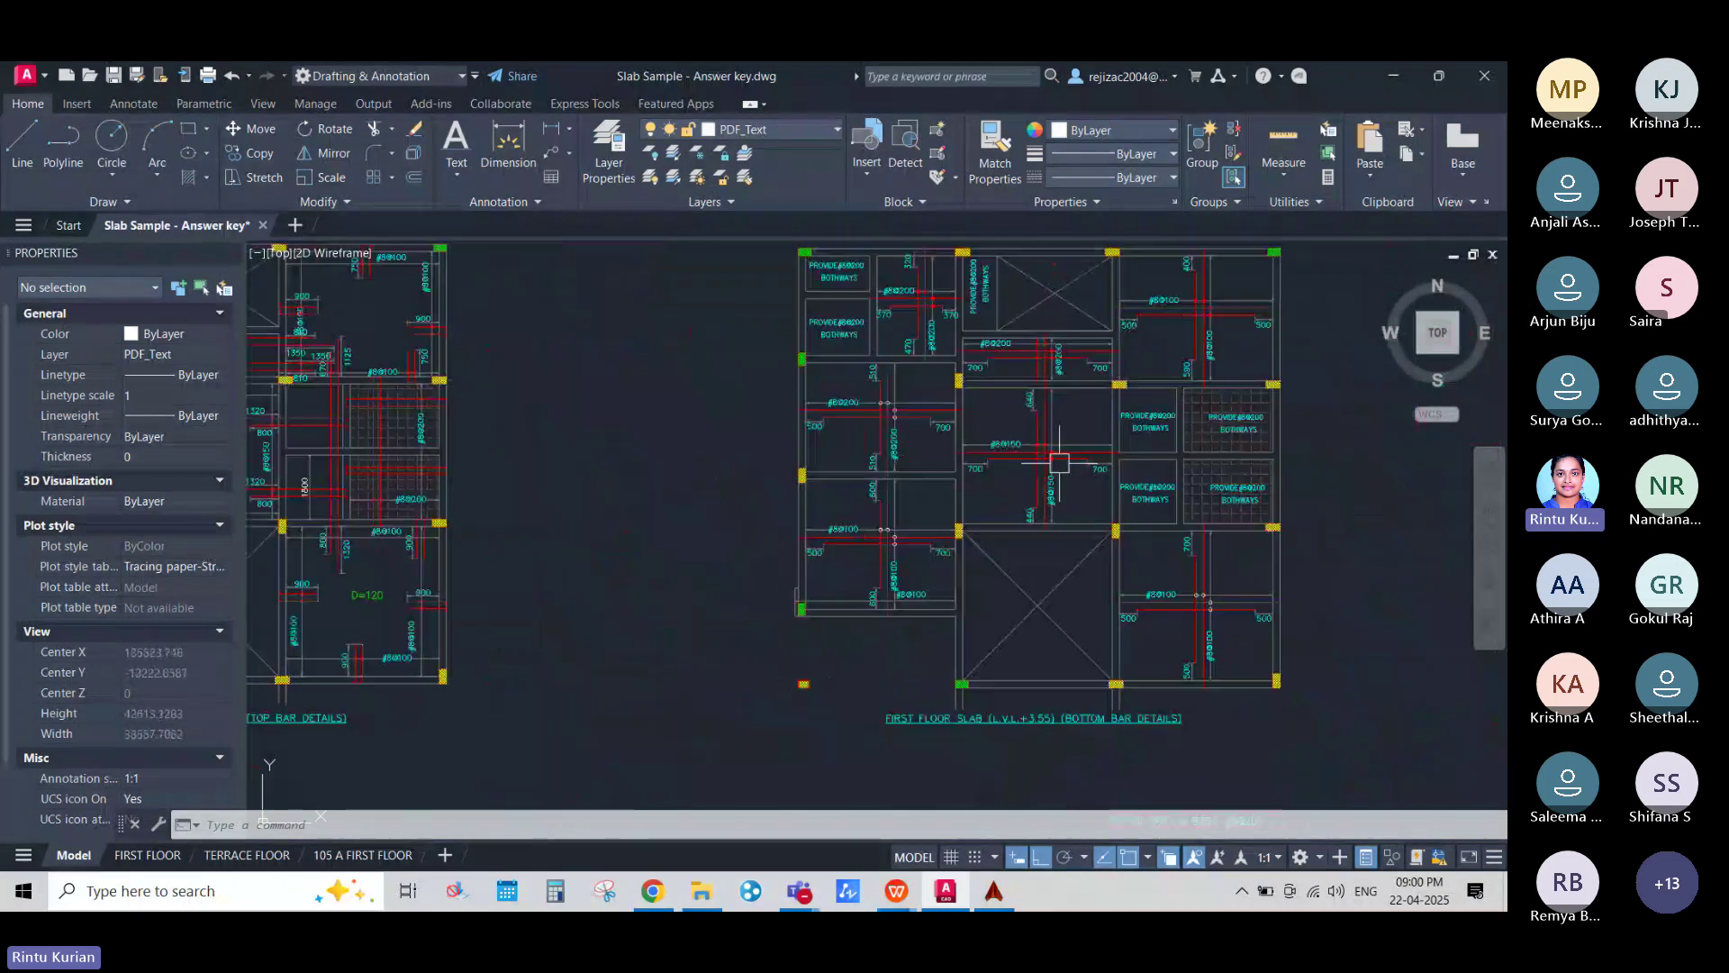
{"action": "scroll", "coordinate": [1023, 444], "scroll_direction": "down", "scroll_amount": 7}
{"action": "middle_click_drag", "start_coordinate": [665, 517], "coordinate": [1096, 520]}
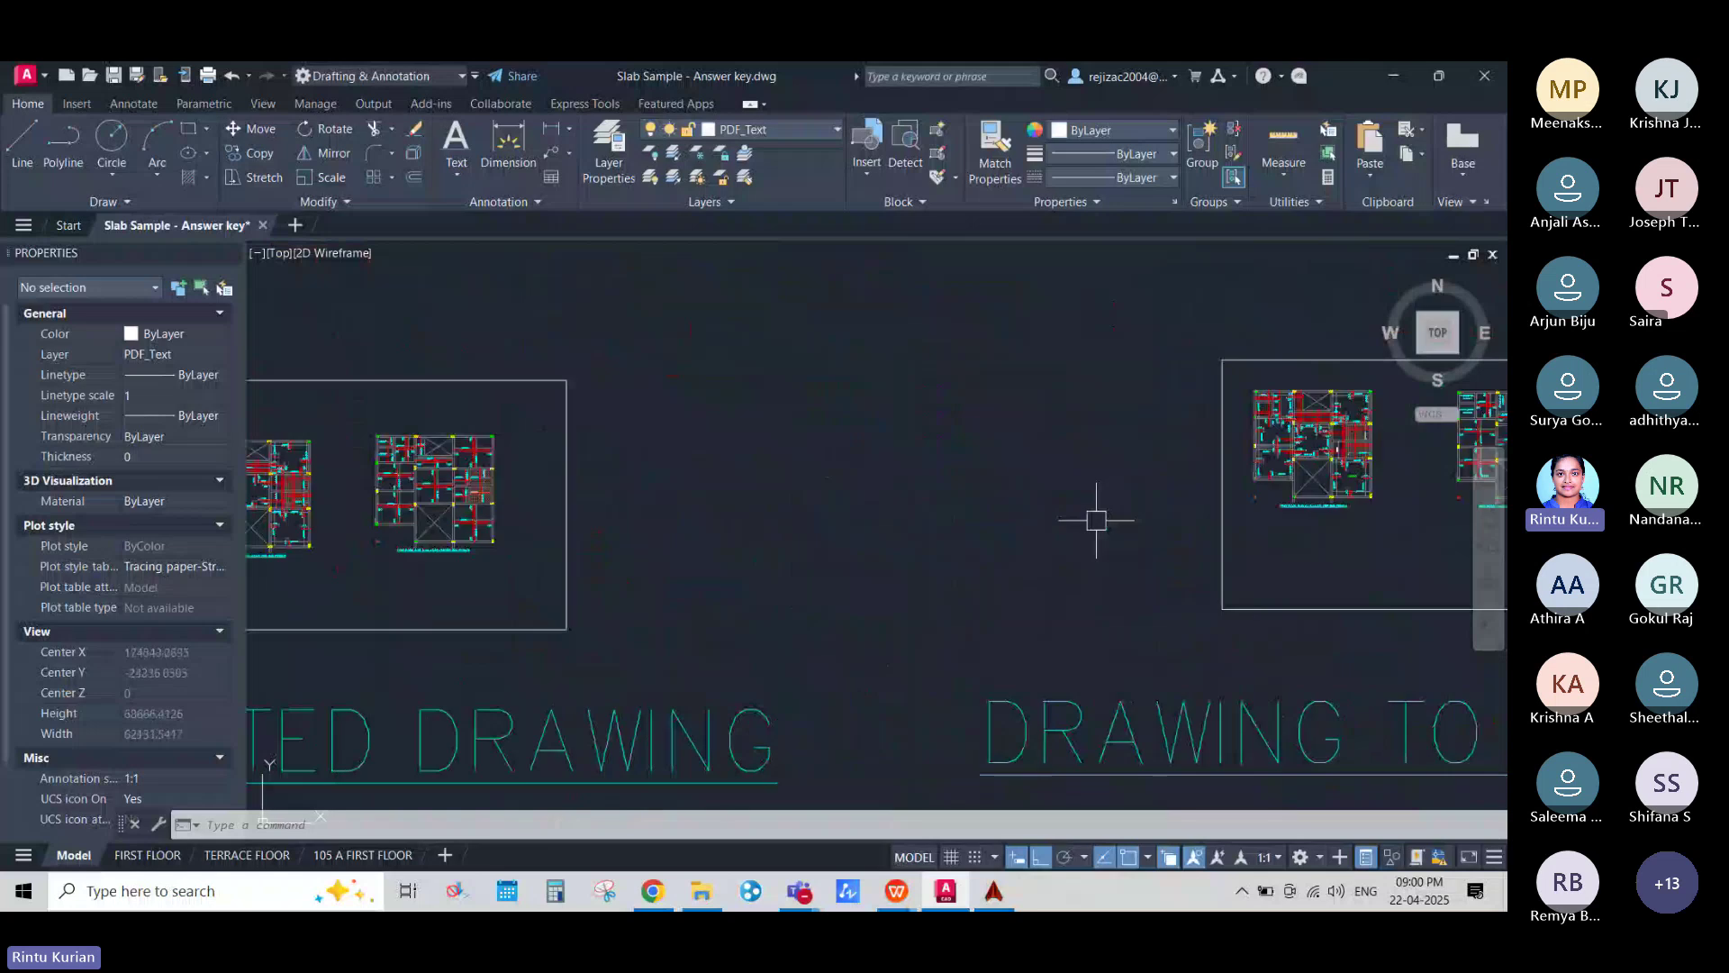
Step: Copy the top and bottom bar plans inside the CORRECTED DRAWING frame to the empty area above it
{"action": "scroll", "coordinate": [1096, 520], "scroll_direction": "down", "scroll_amount": 4}
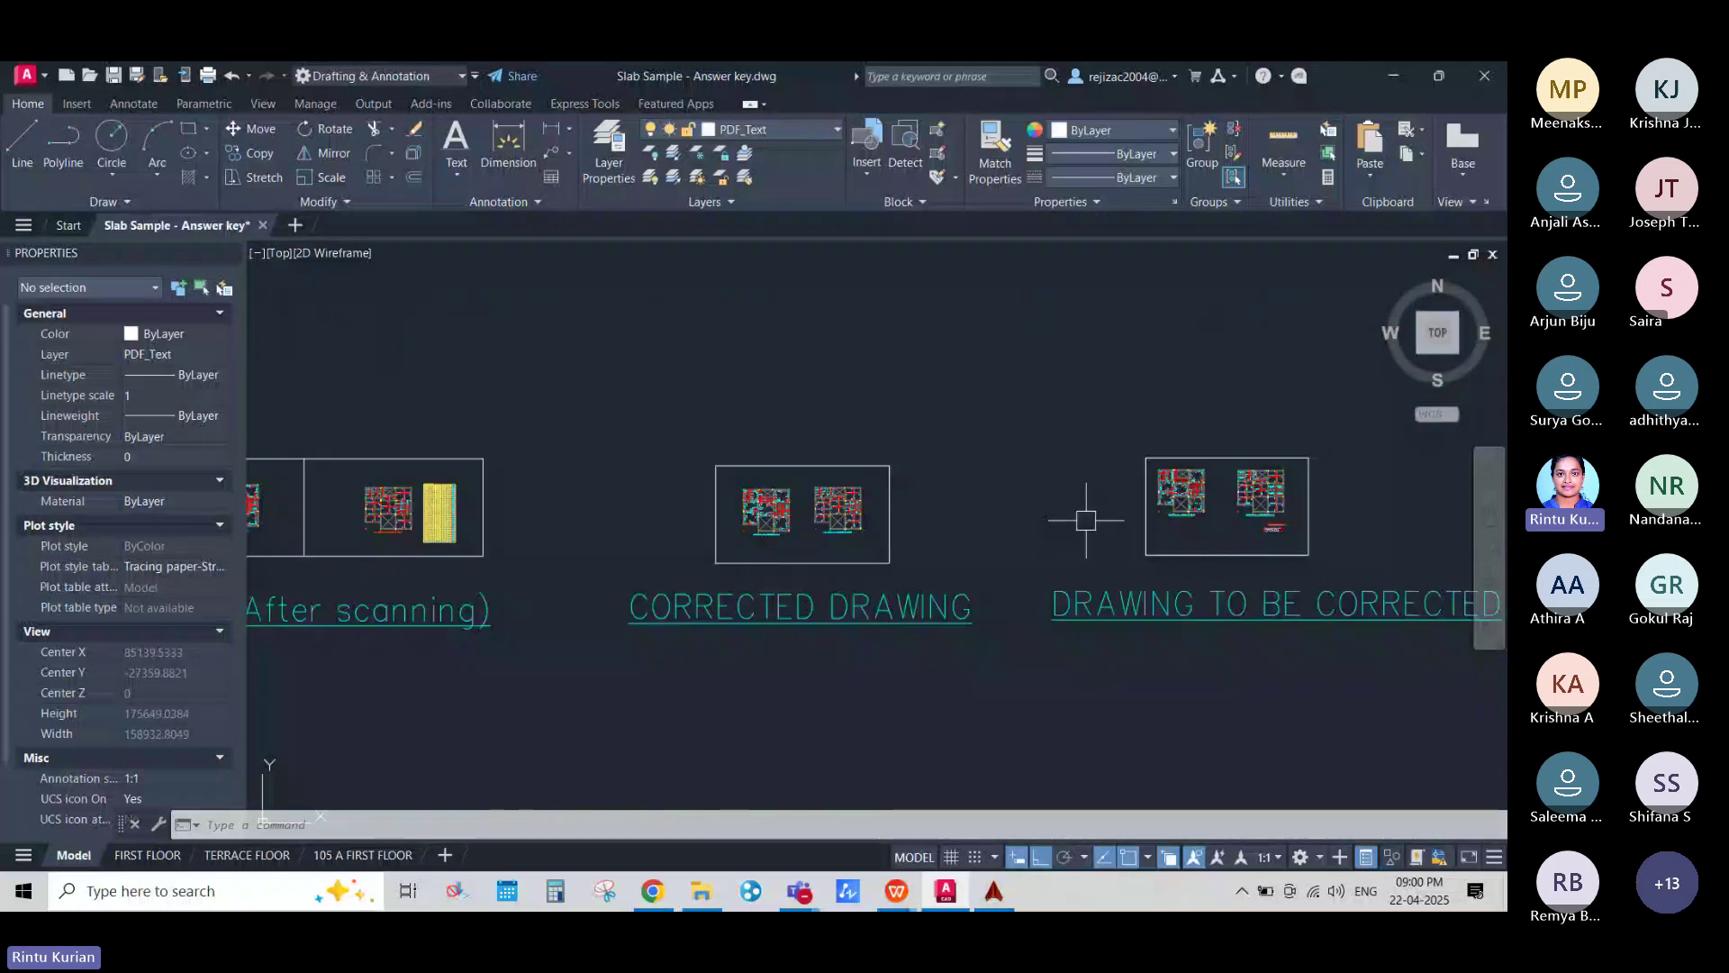
{"action": "scroll", "coordinate": [771, 507], "scroll_direction": "up", "scroll_amount": 8}
{"action": "left_click", "coordinate": [533, 343]}
{"action": "scroll", "coordinate": [781, 520], "scroll_direction": "down", "scroll_amount": 4}
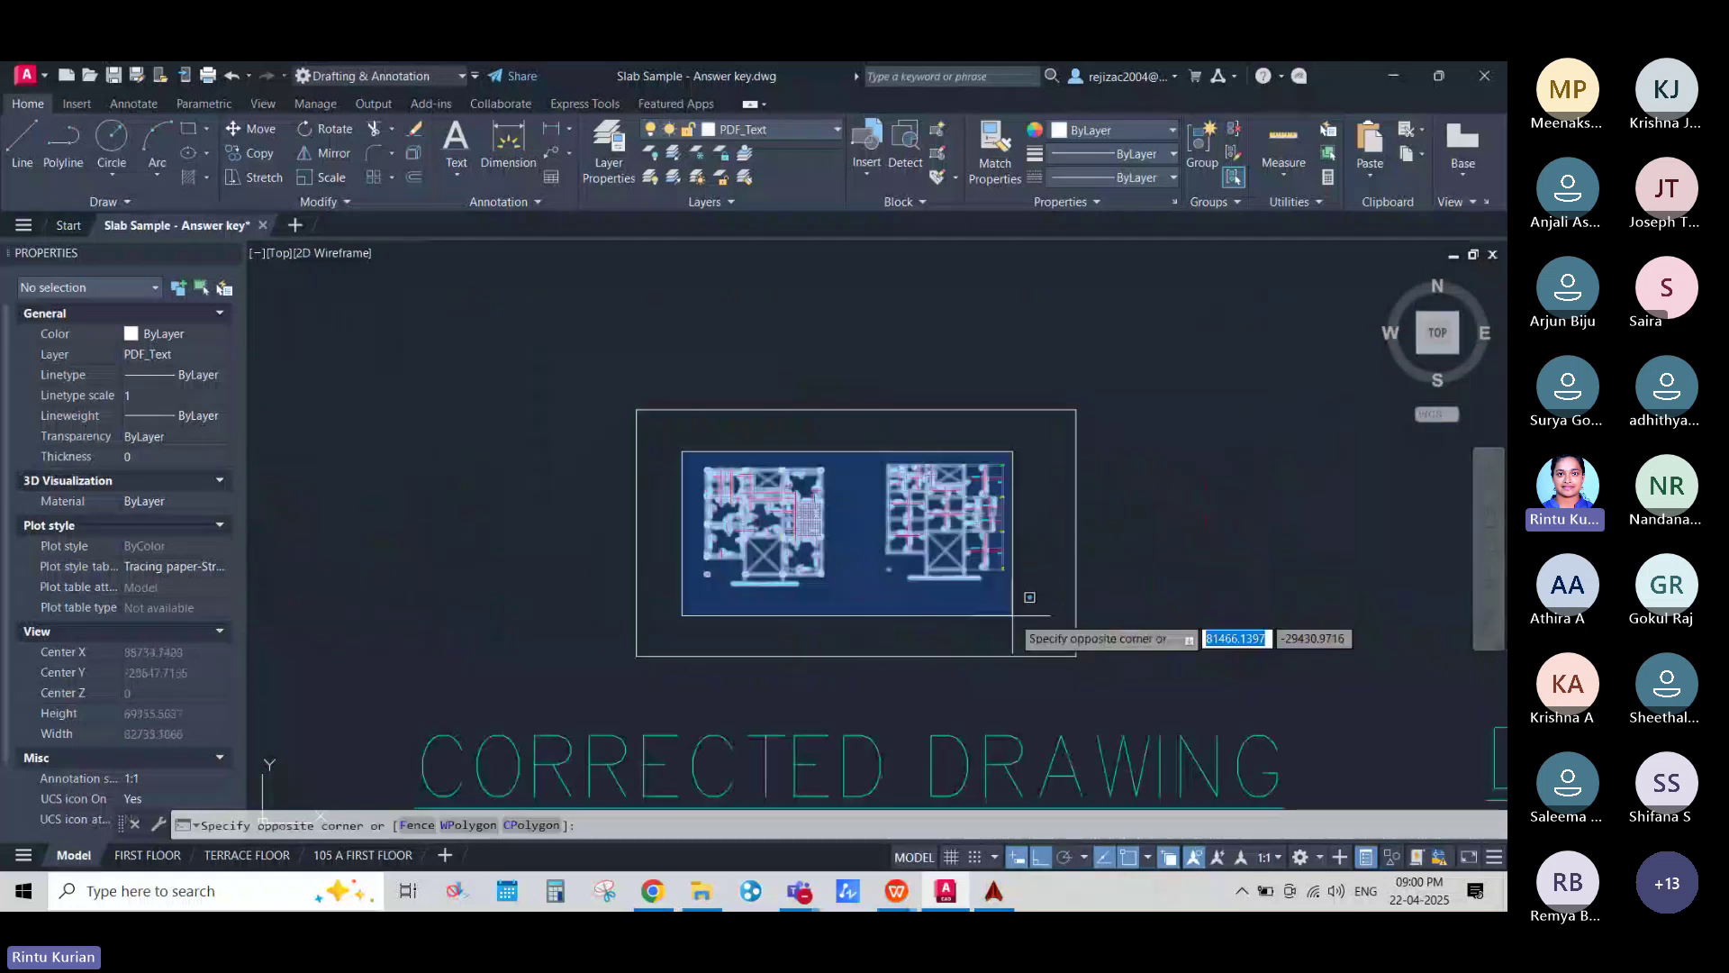
{"action": "left_click", "coordinate": [1029, 597]}
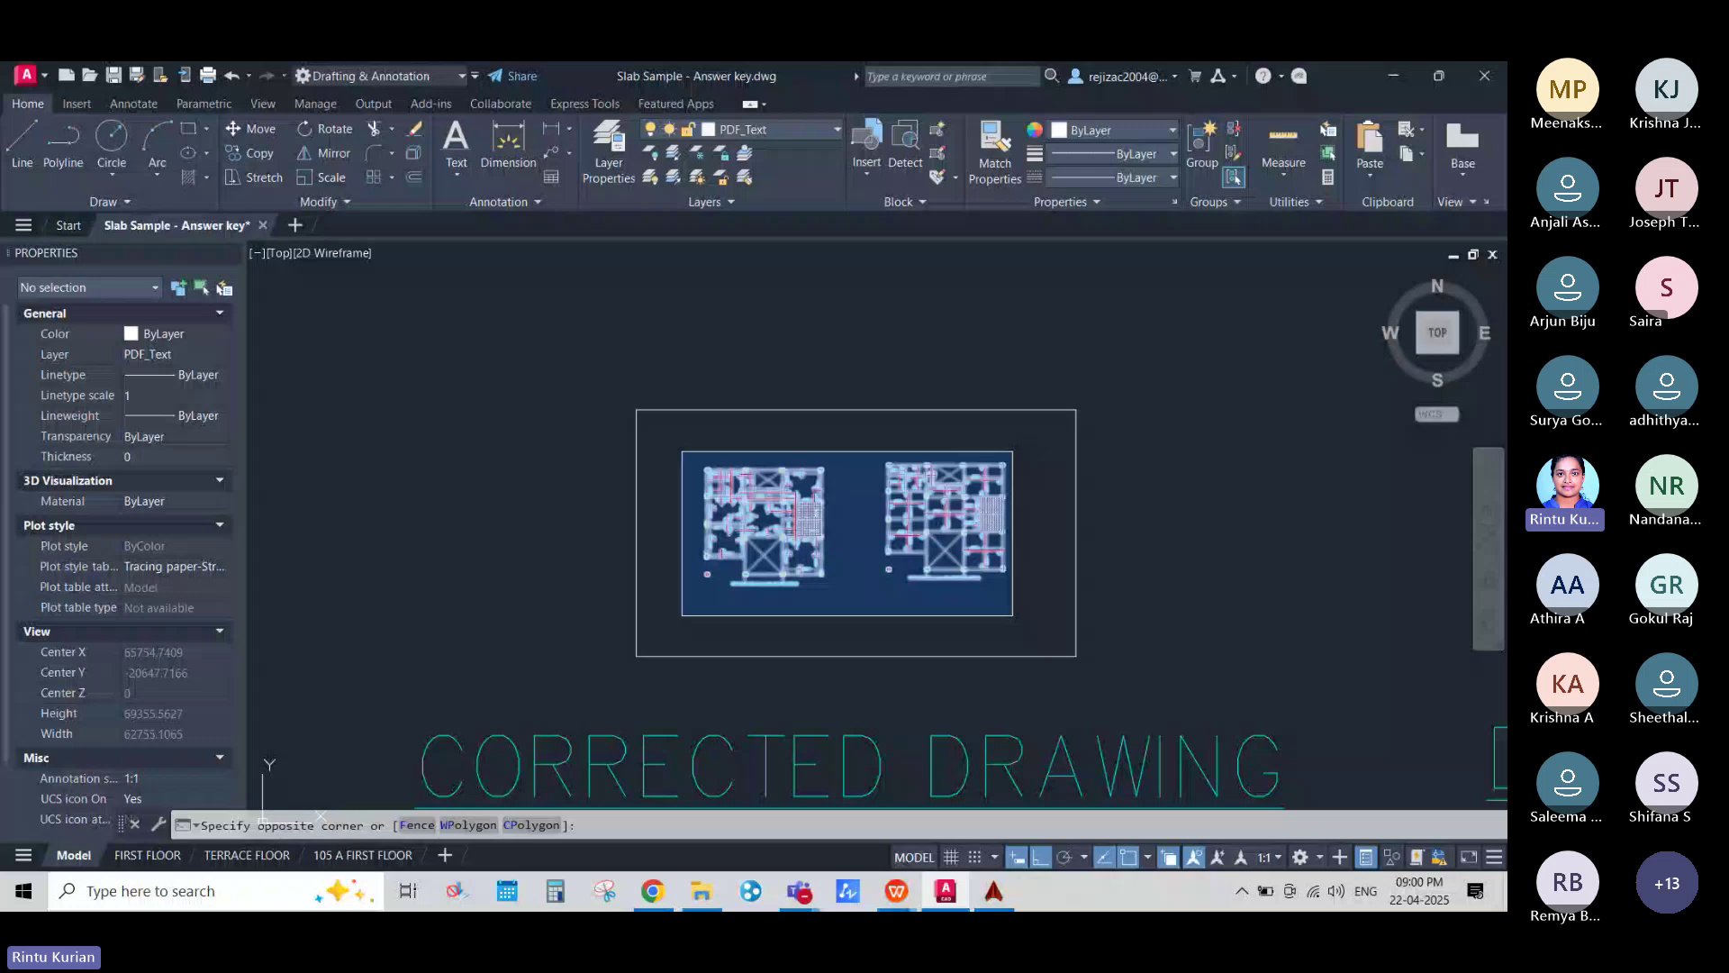
{"action": "left_click", "coordinate": [1013, 616]}
{"action": "type", "text": "co"}
{"action": "key", "text": "Return"}
{"action": "scroll", "coordinate": [548, 577], "scroll_direction": "down", "scroll_amount": 4}
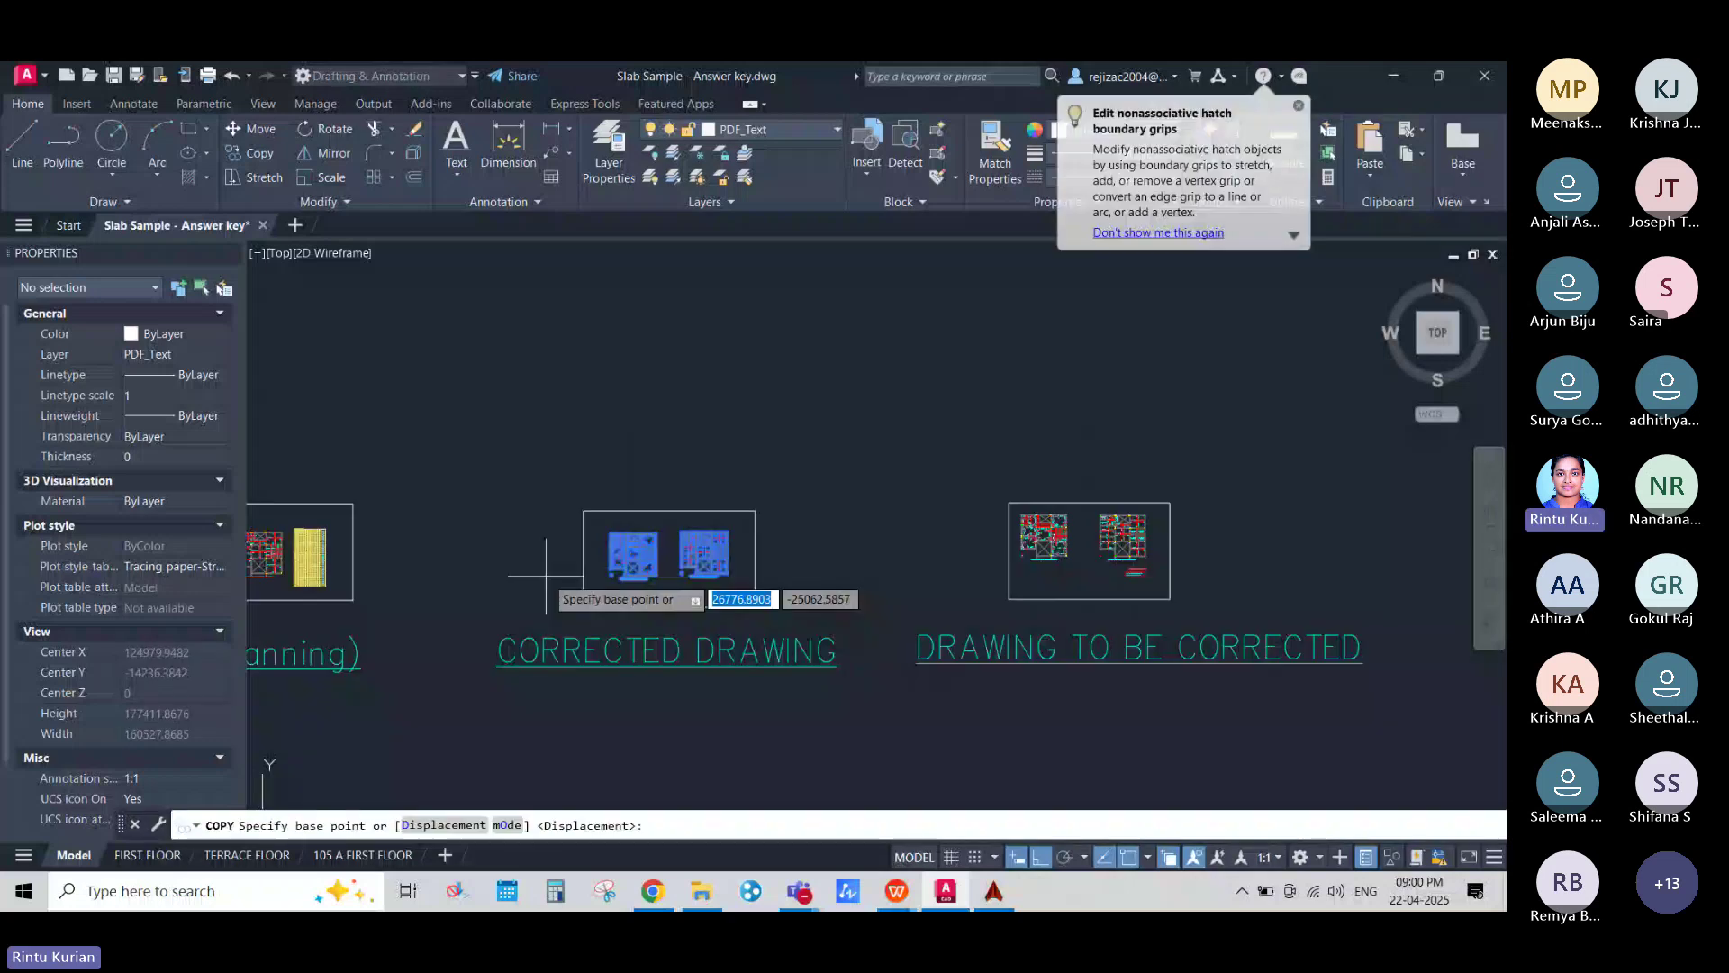
{"action": "left_click", "coordinate": [532, 570]}
{"action": "key", "text": "Escape"}
Step: Inspect the red top bar line beside the 1320 dimension in the copied top bar plan, including its layer and extent
{"action": "scroll", "coordinate": [650, 360], "scroll_direction": "up", "scroll_amount": 8}
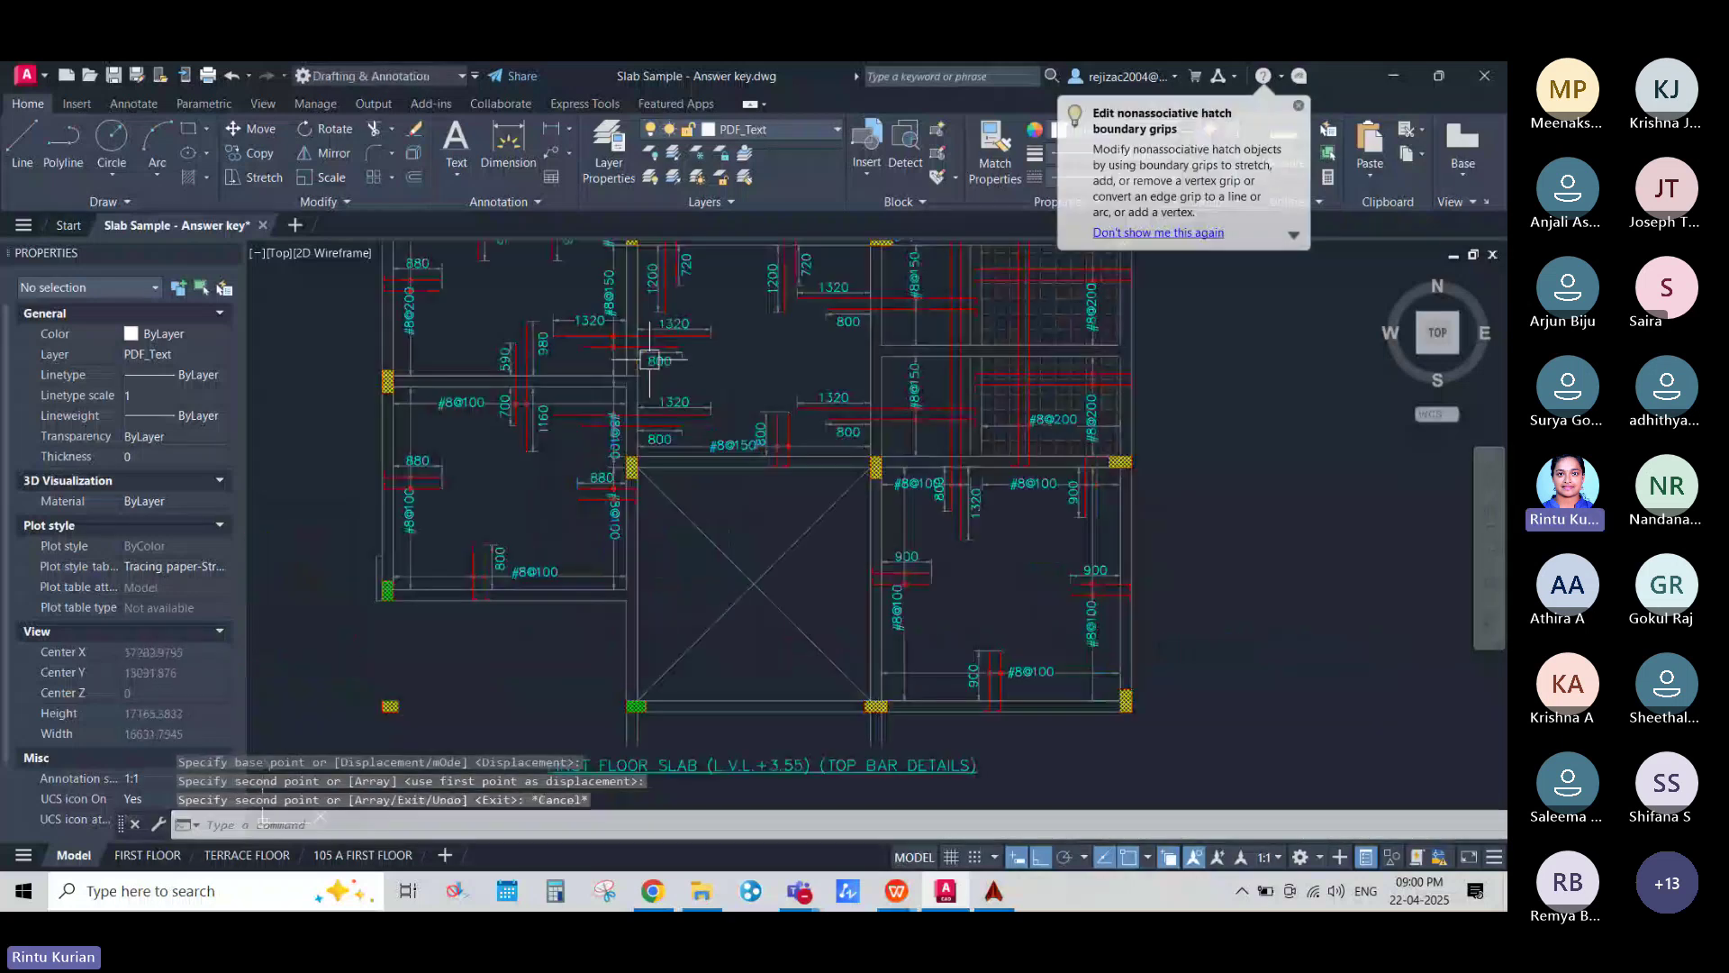
{"action": "scroll", "coordinate": [684, 304], "scroll_direction": "up", "scroll_amount": 6}
{"action": "left_click", "coordinate": [712, 442]}
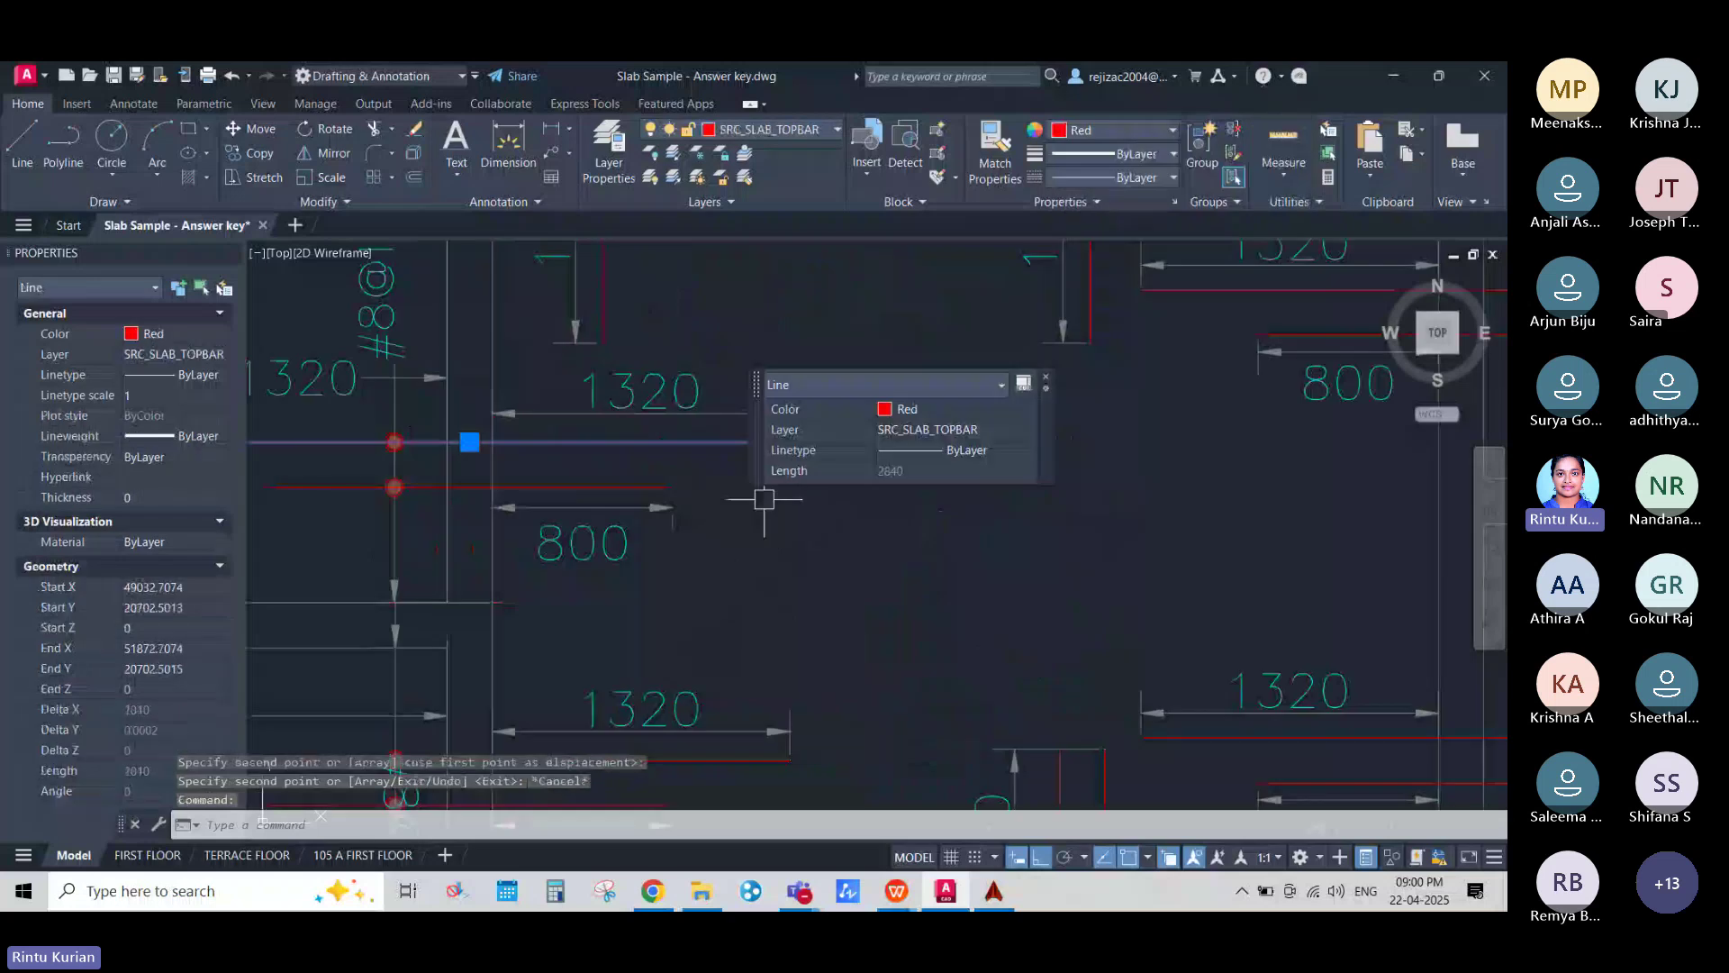
{"action": "scroll", "coordinate": [757, 500], "scroll_direction": "down", "scroll_amount": 2}
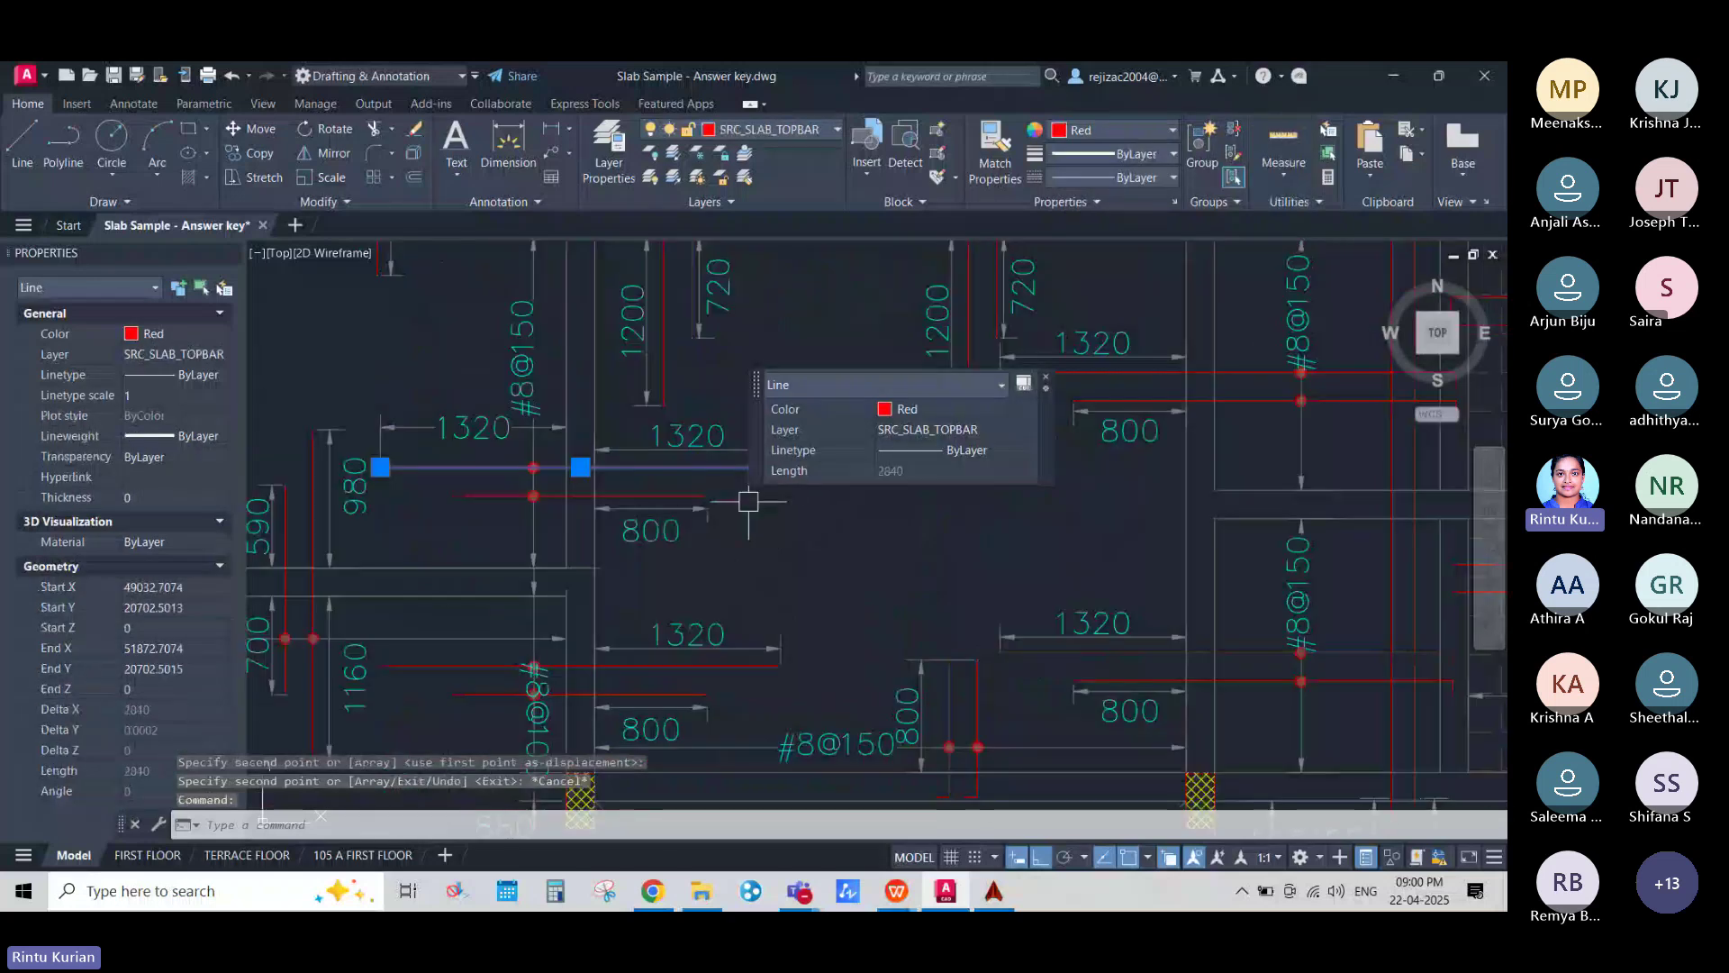
{"action": "scroll", "coordinate": [676, 375], "scroll_direction": "down", "scroll_amount": 5}
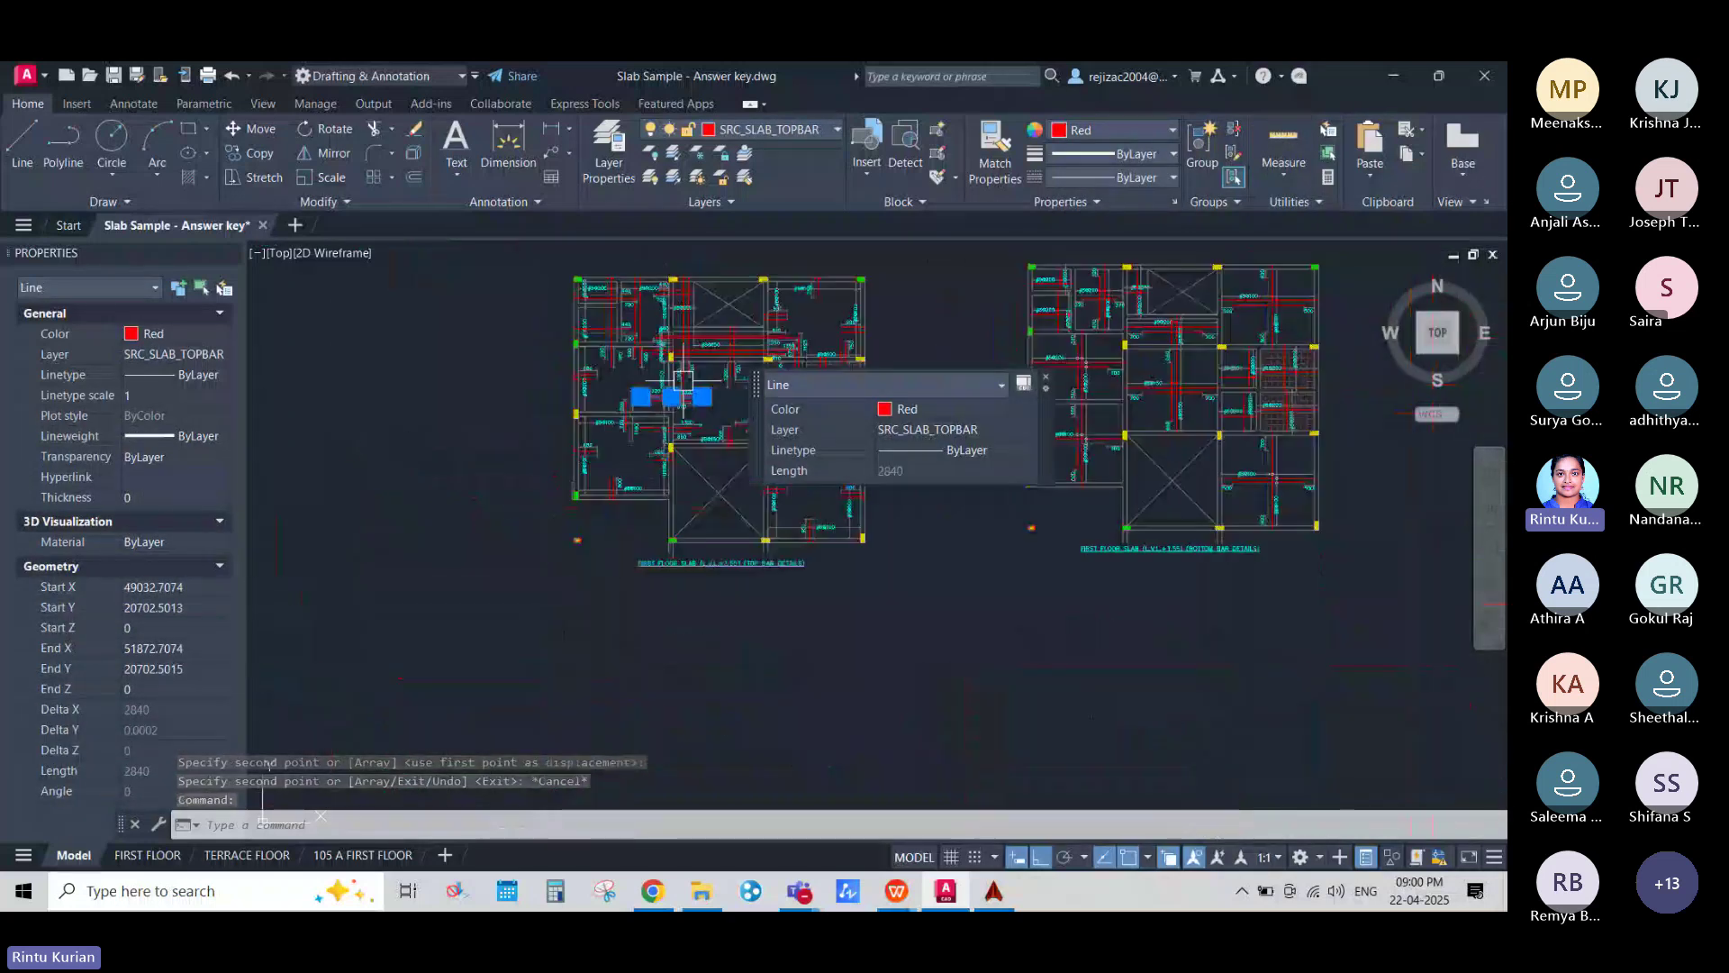
{"action": "scroll", "coordinate": [367, 483], "scroll_direction": "up", "scroll_amount": 7}
{"action": "scroll", "coordinate": [598, 494], "scroll_direction": "down", "scroll_amount": 5}
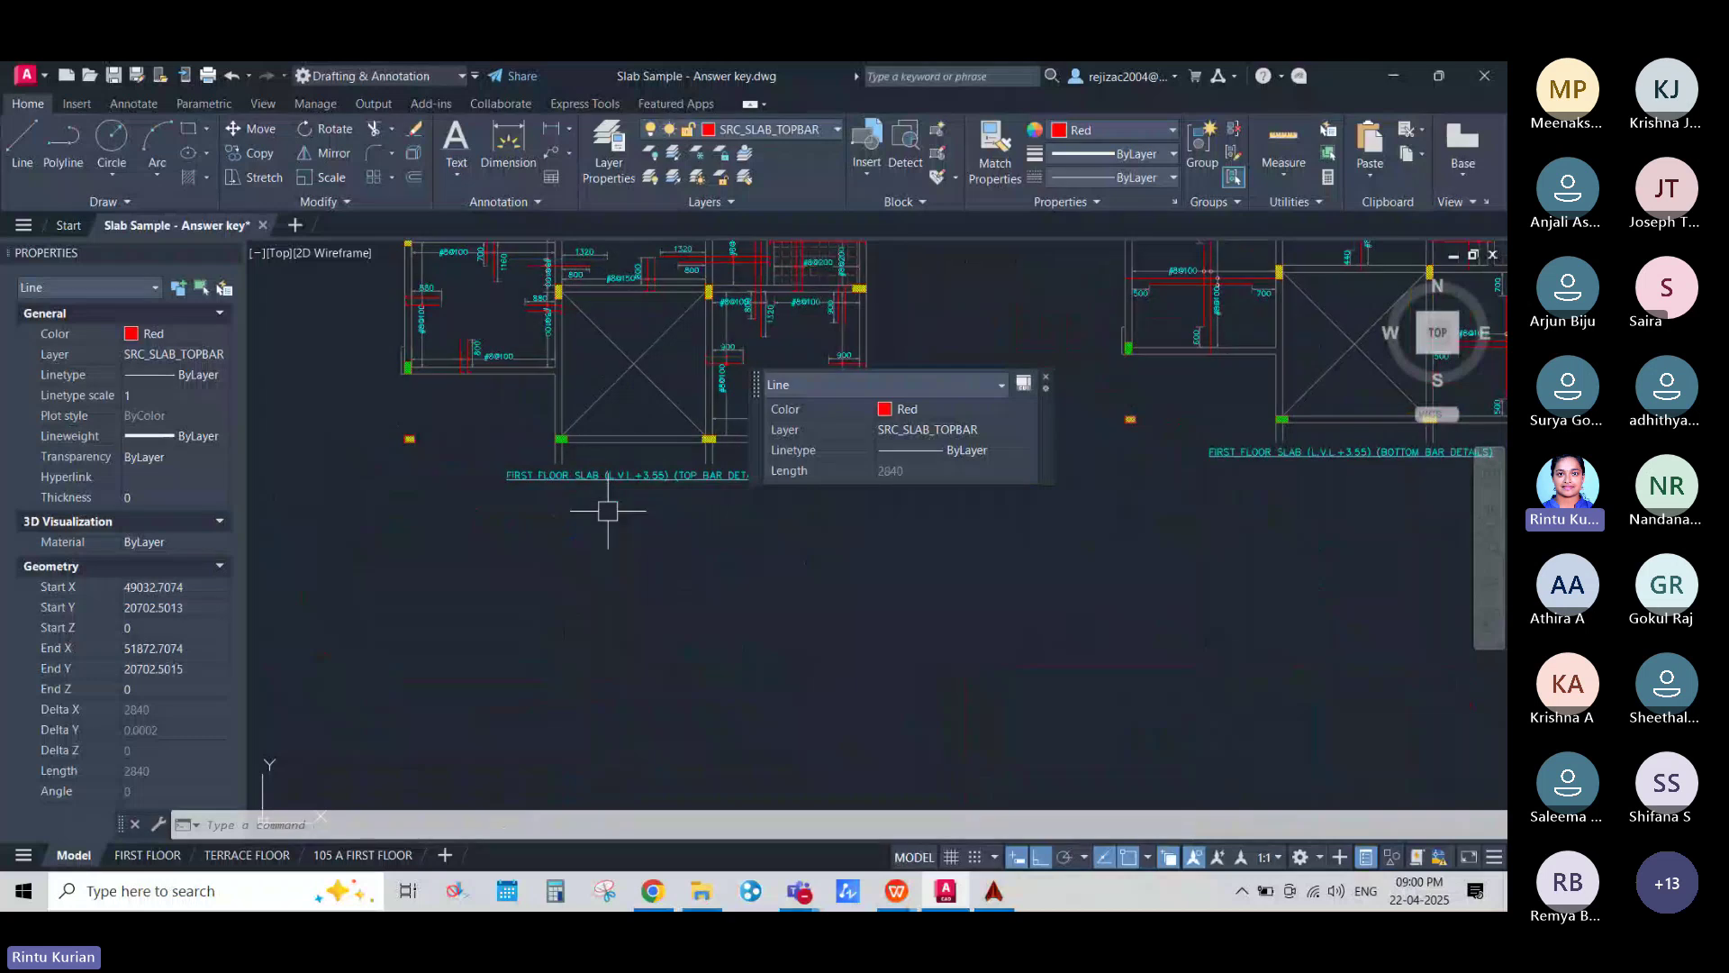
{"action": "scroll", "coordinate": [607, 502], "scroll_direction": "up", "scroll_amount": 3}
{"action": "scroll", "coordinate": [576, 404], "scroll_direction": "up", "scroll_amount": 4}
{"action": "key", "text": "Escape"}
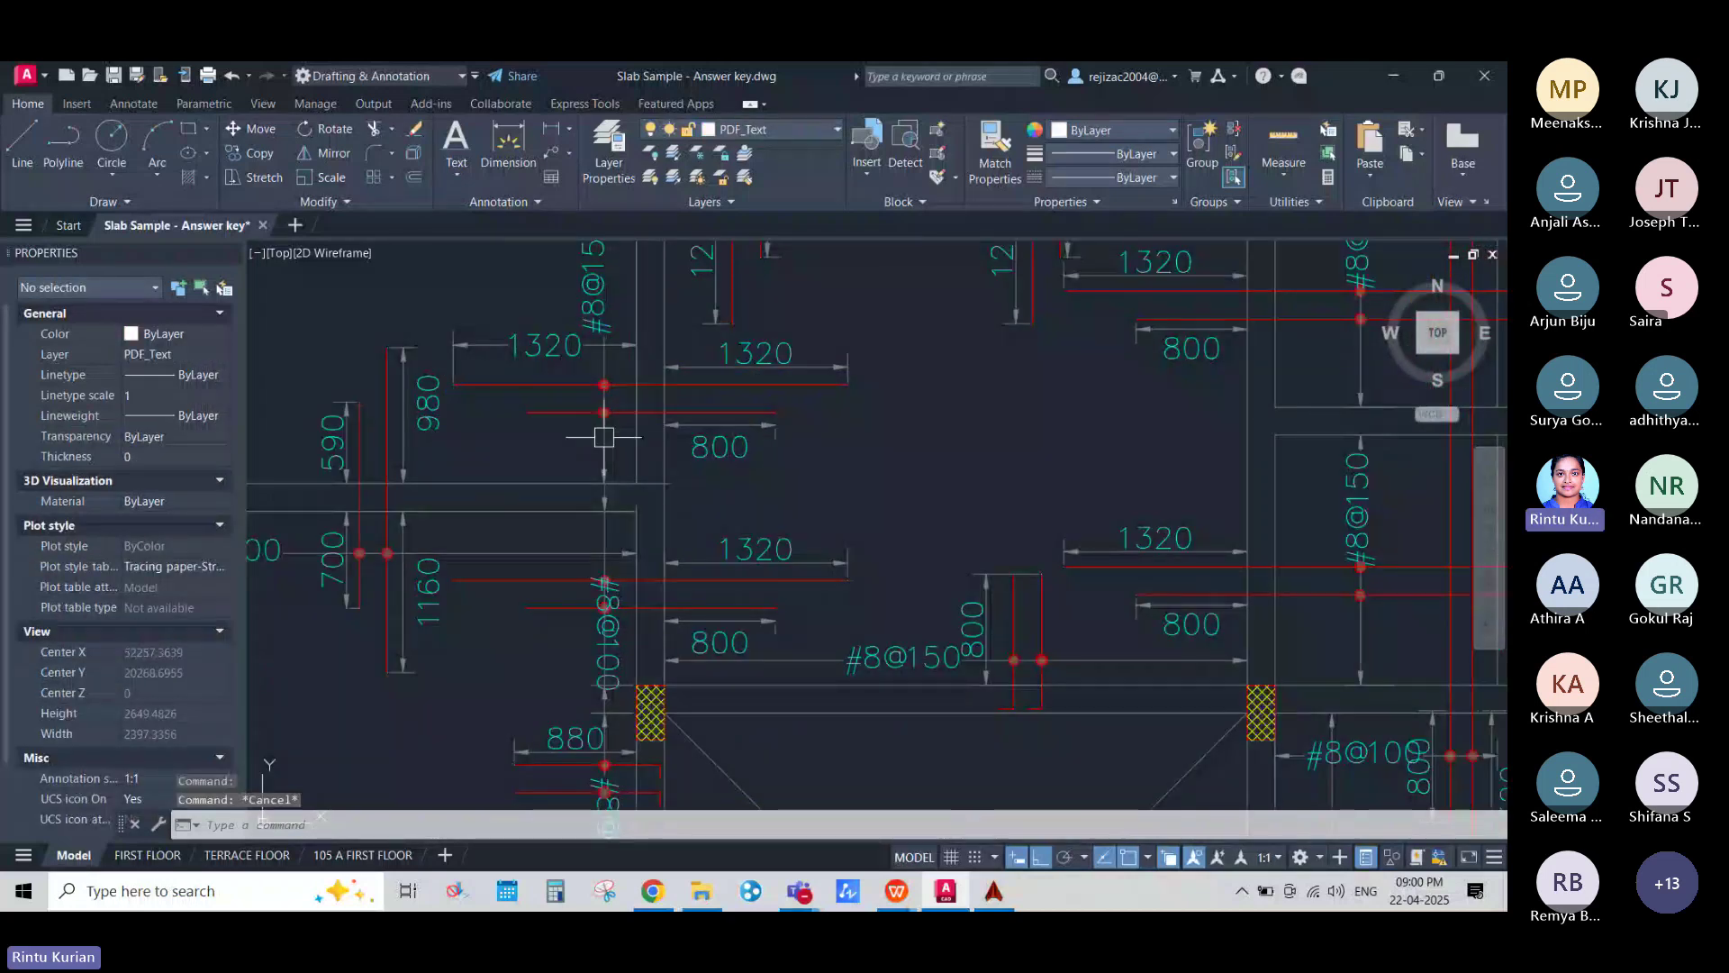
Step: Select the vertical #8@150 dimension crossing the 1320 and 800 top bars to inspect its properties and extent
{"action": "left_click", "coordinate": [603, 438]}
{"action": "middle_click_drag", "start_coordinate": [603, 438], "coordinate": [599, 625]}
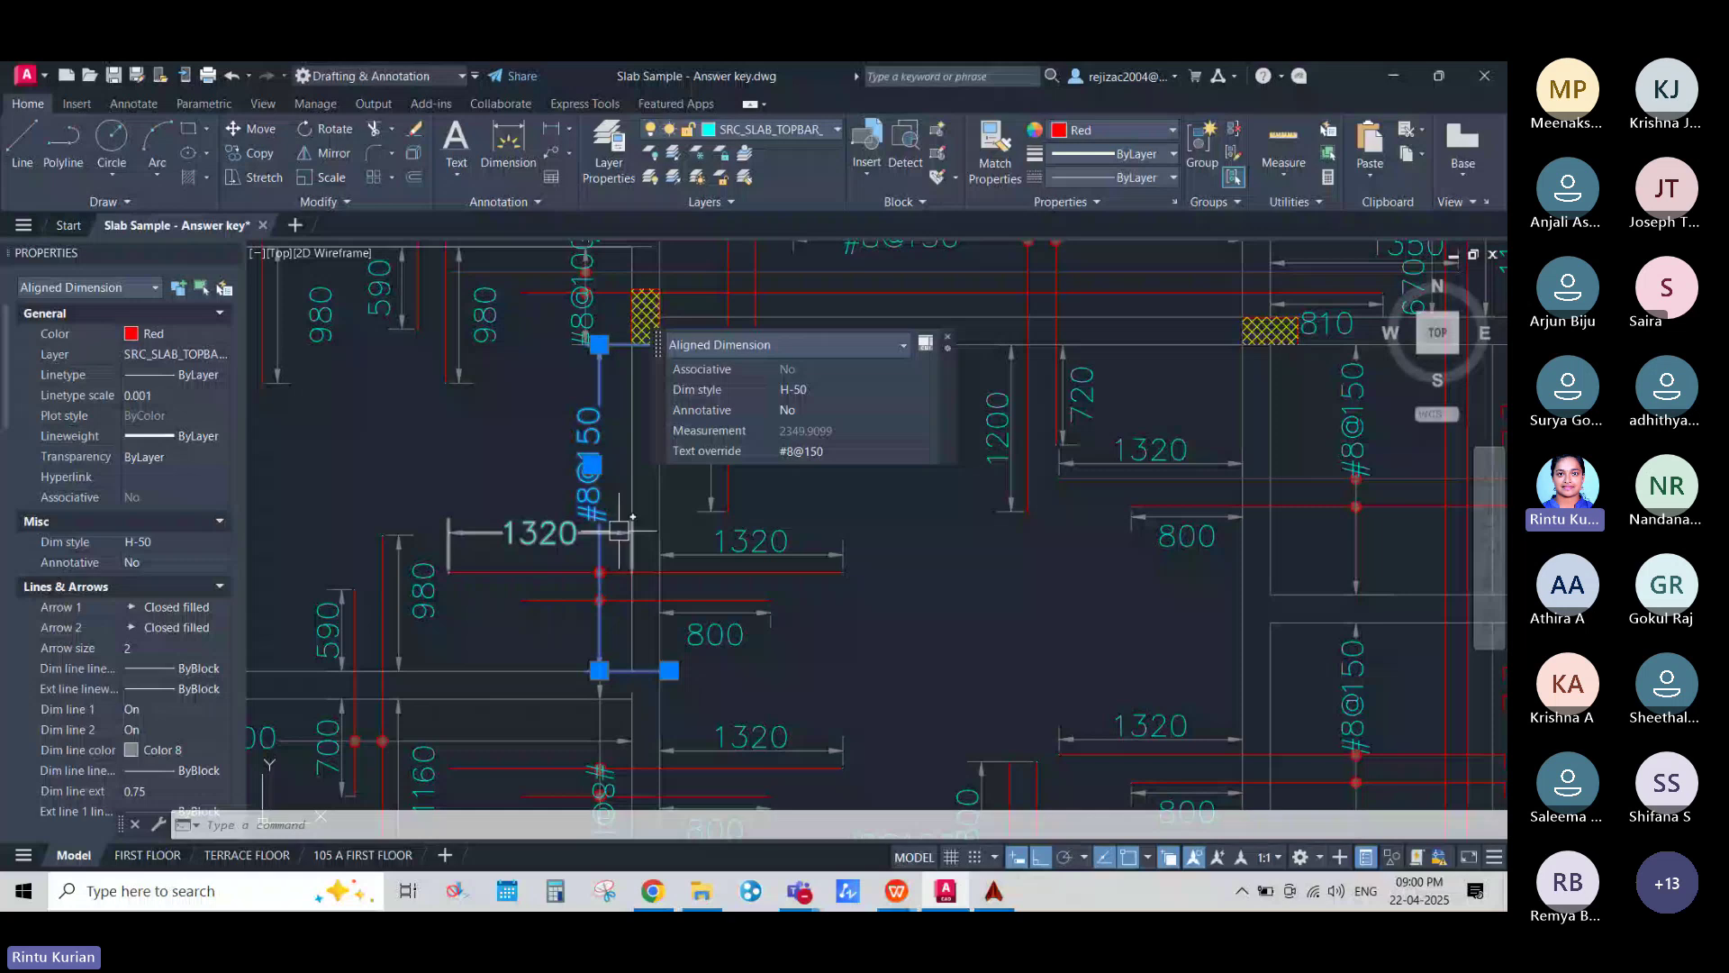
{"action": "key", "text": "Escape"}
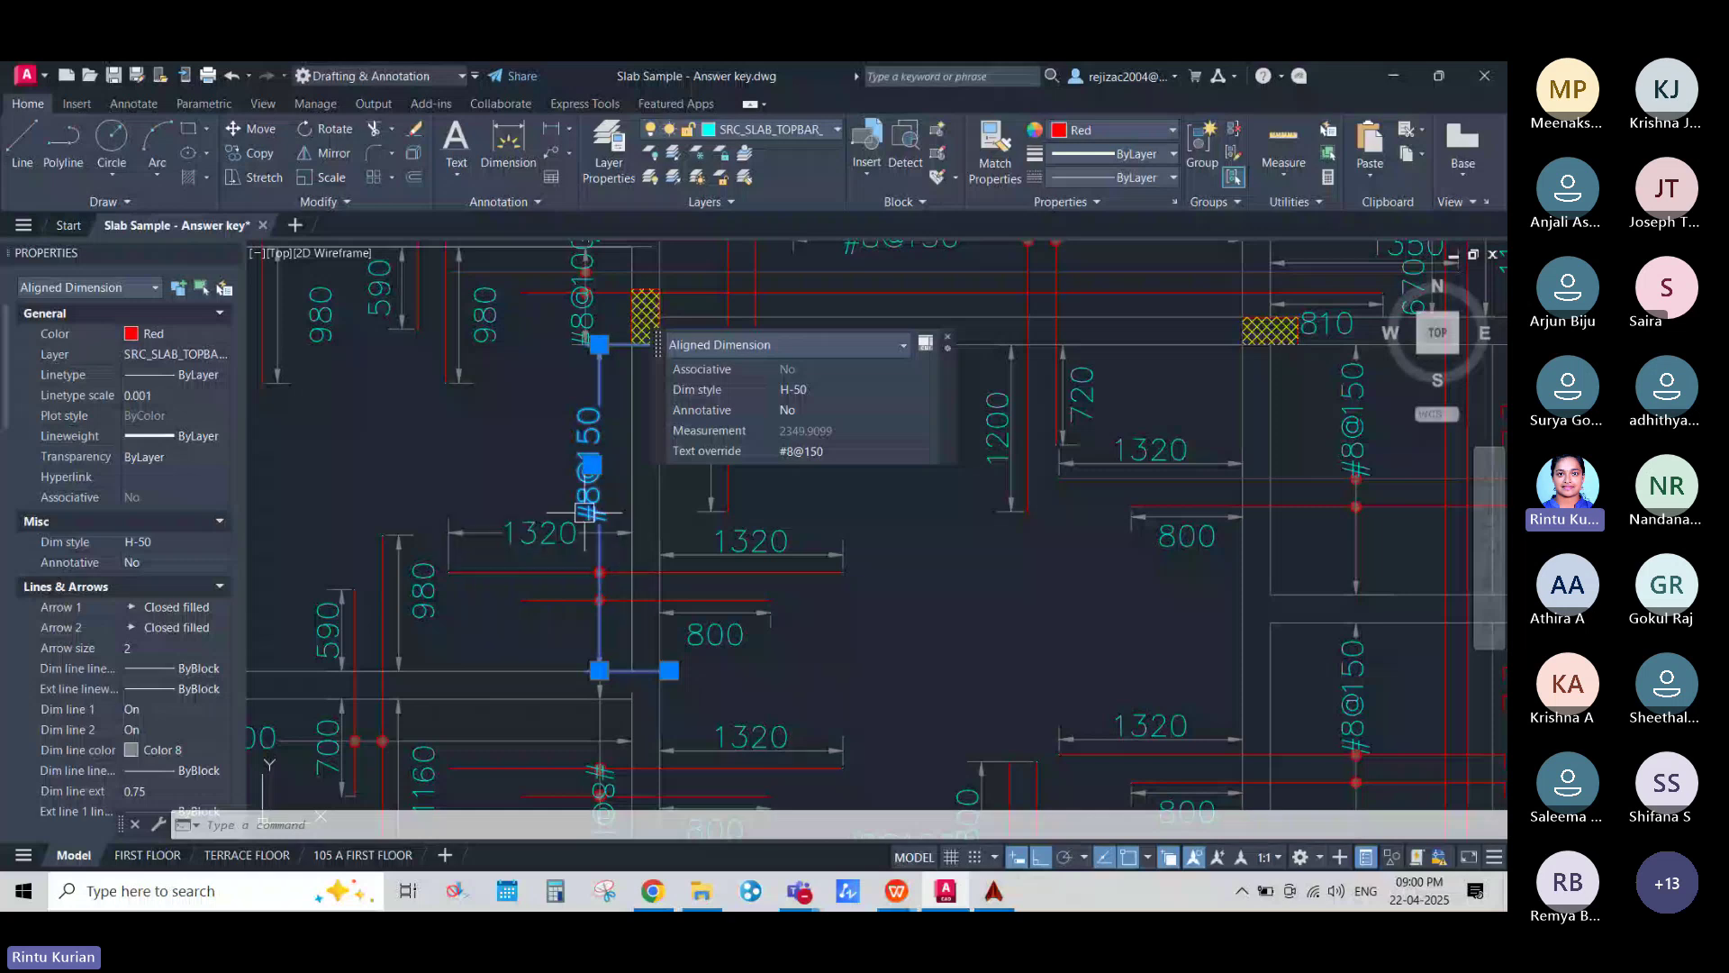
Step: Select the two circular markers where the #8@150 dimension crosses the top bars and compare them with nearby bar crossings
{"action": "scroll", "coordinate": [599, 540], "scroll_direction": "up", "scroll_amount": 5}
{"action": "left_click", "coordinate": [586, 440]}
{"action": "left_click", "coordinate": [661, 628]}
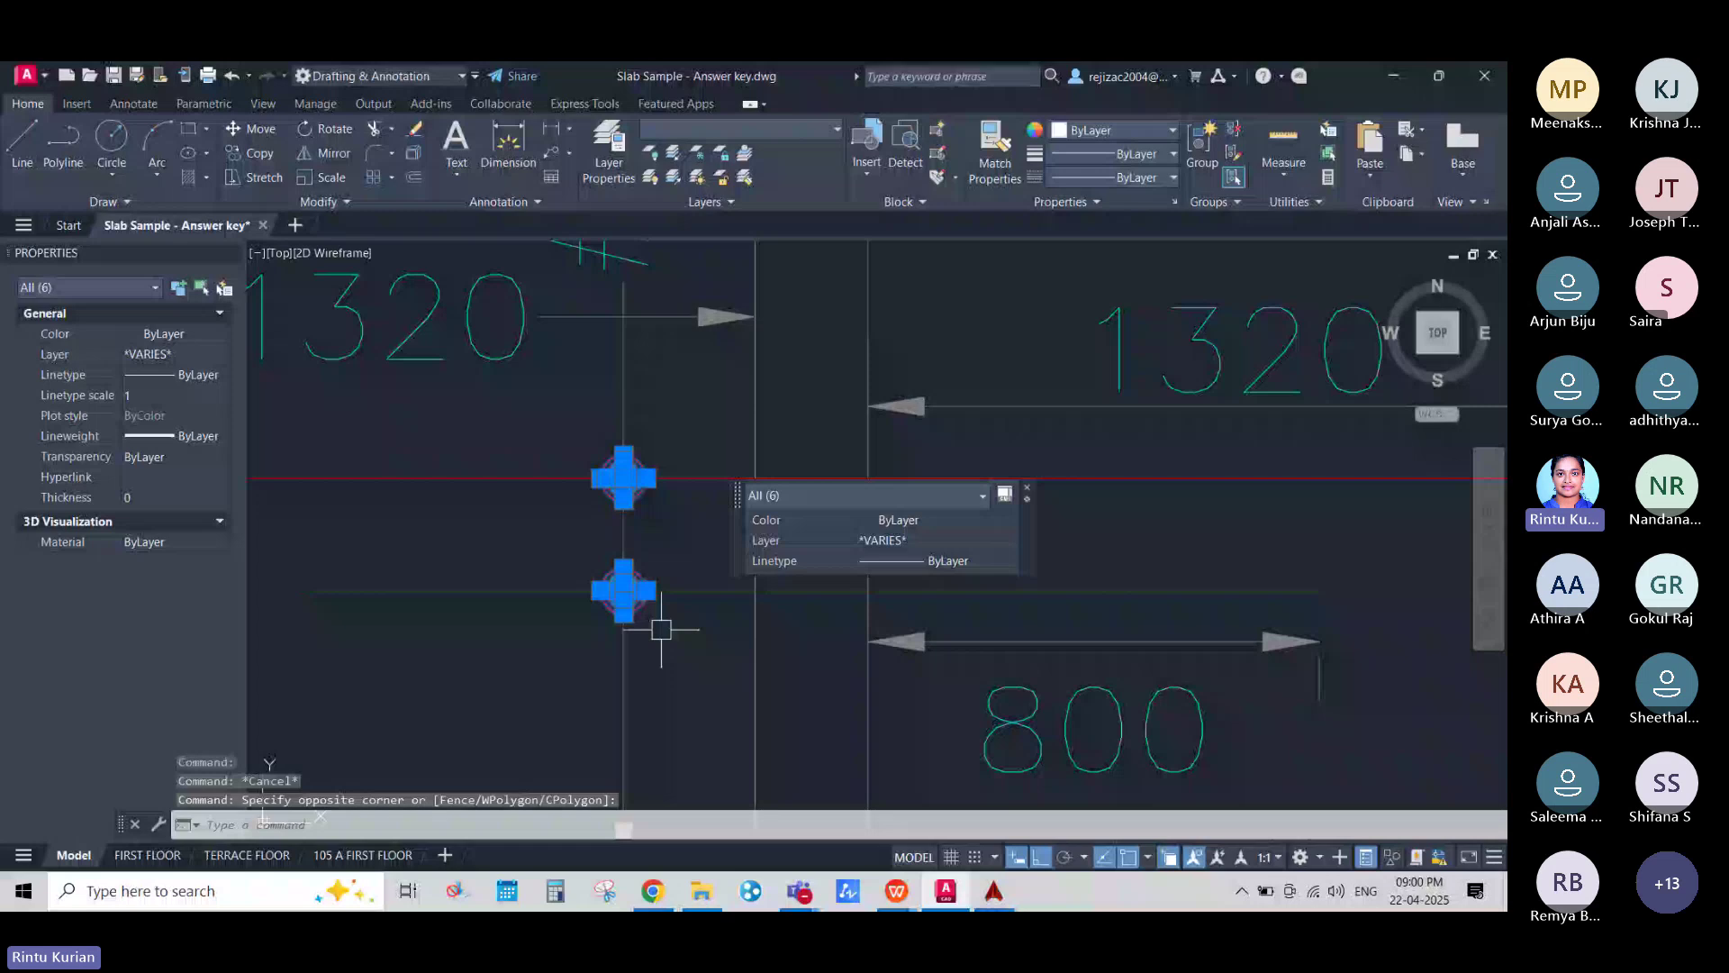
{"action": "scroll", "coordinate": [652, 600], "scroll_direction": "down", "scroll_amount": 8}
{"action": "scroll", "coordinate": [577, 401], "scroll_direction": "up", "scroll_amount": 3}
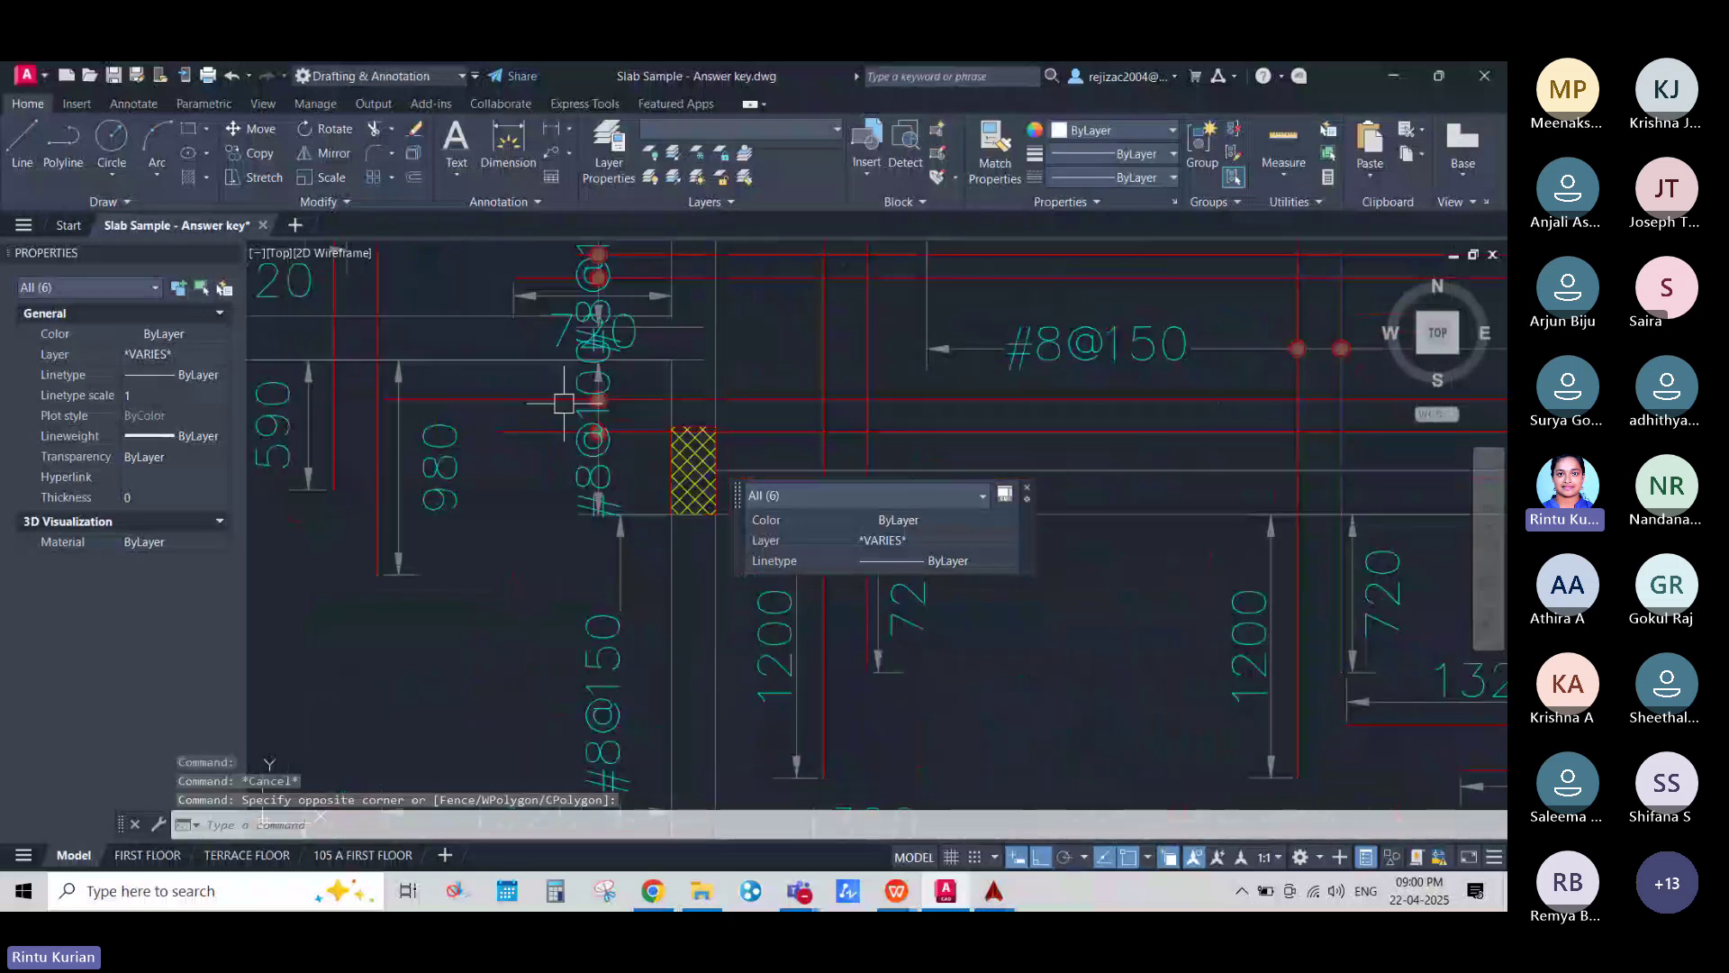
{"action": "scroll", "coordinate": [584, 411], "scroll_direction": "up", "scroll_amount": 4}
{"action": "scroll", "coordinate": [581, 401], "scroll_direction": "up", "scroll_amount": 2}
{"action": "scroll", "coordinate": [591, 419], "scroll_direction": "down", "scroll_amount": 6}
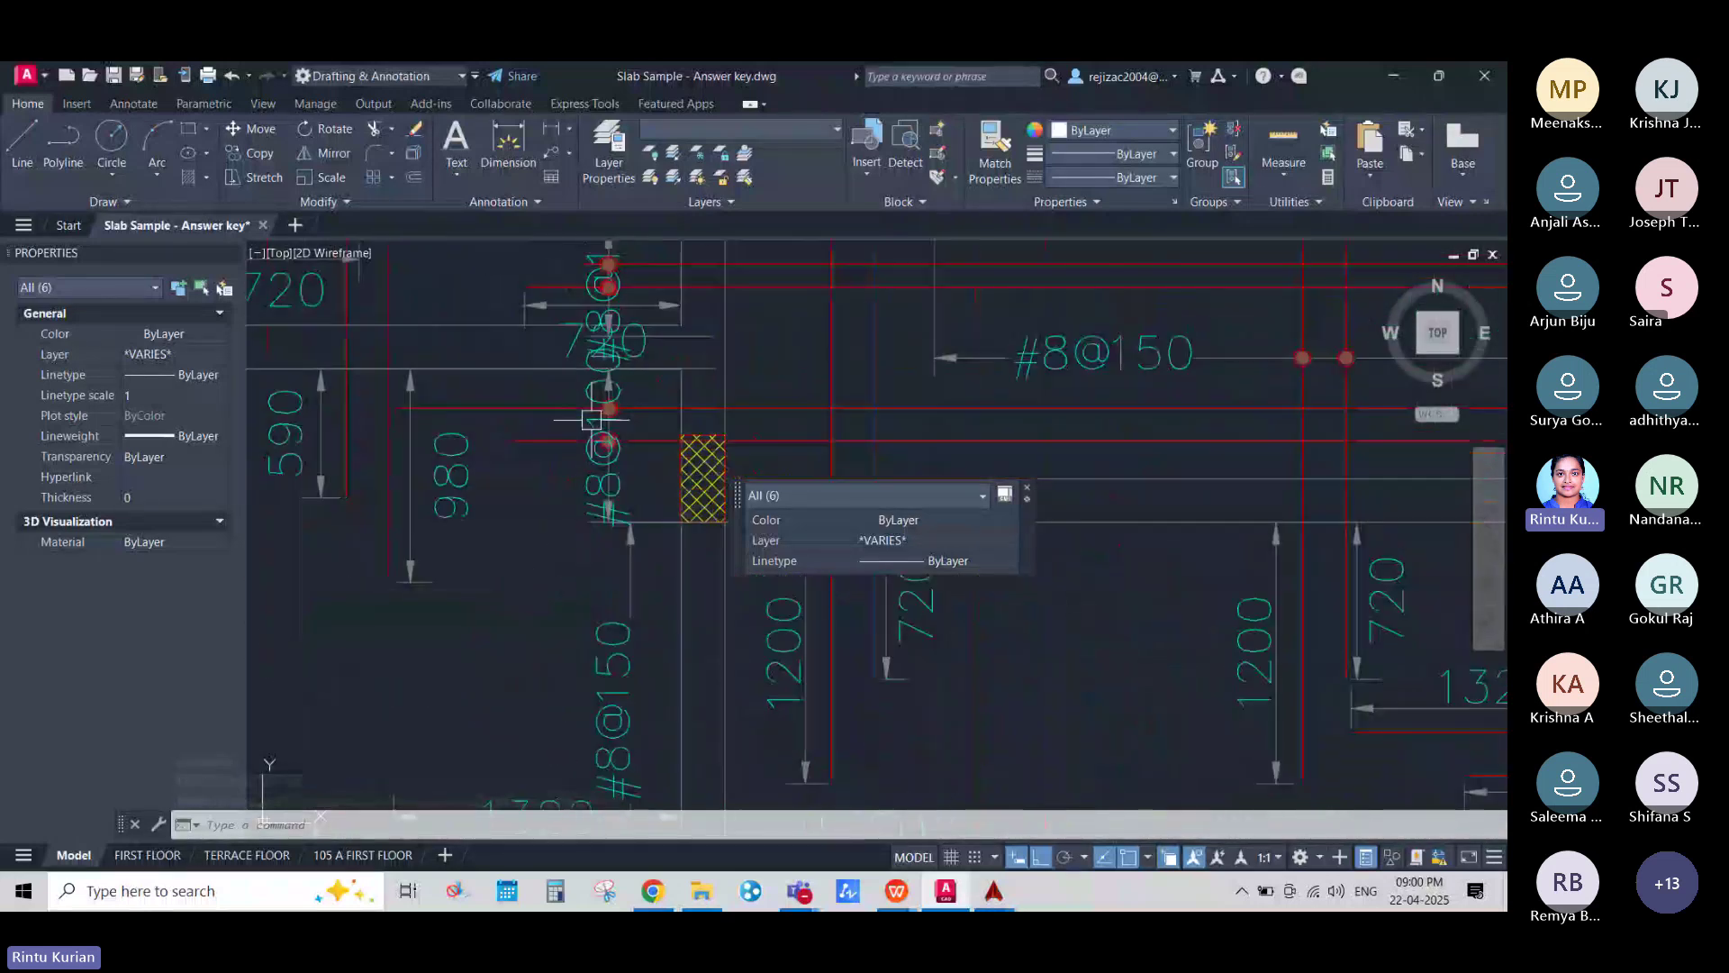
{"action": "scroll", "coordinate": [591, 419], "scroll_direction": "down", "scroll_amount": 3}
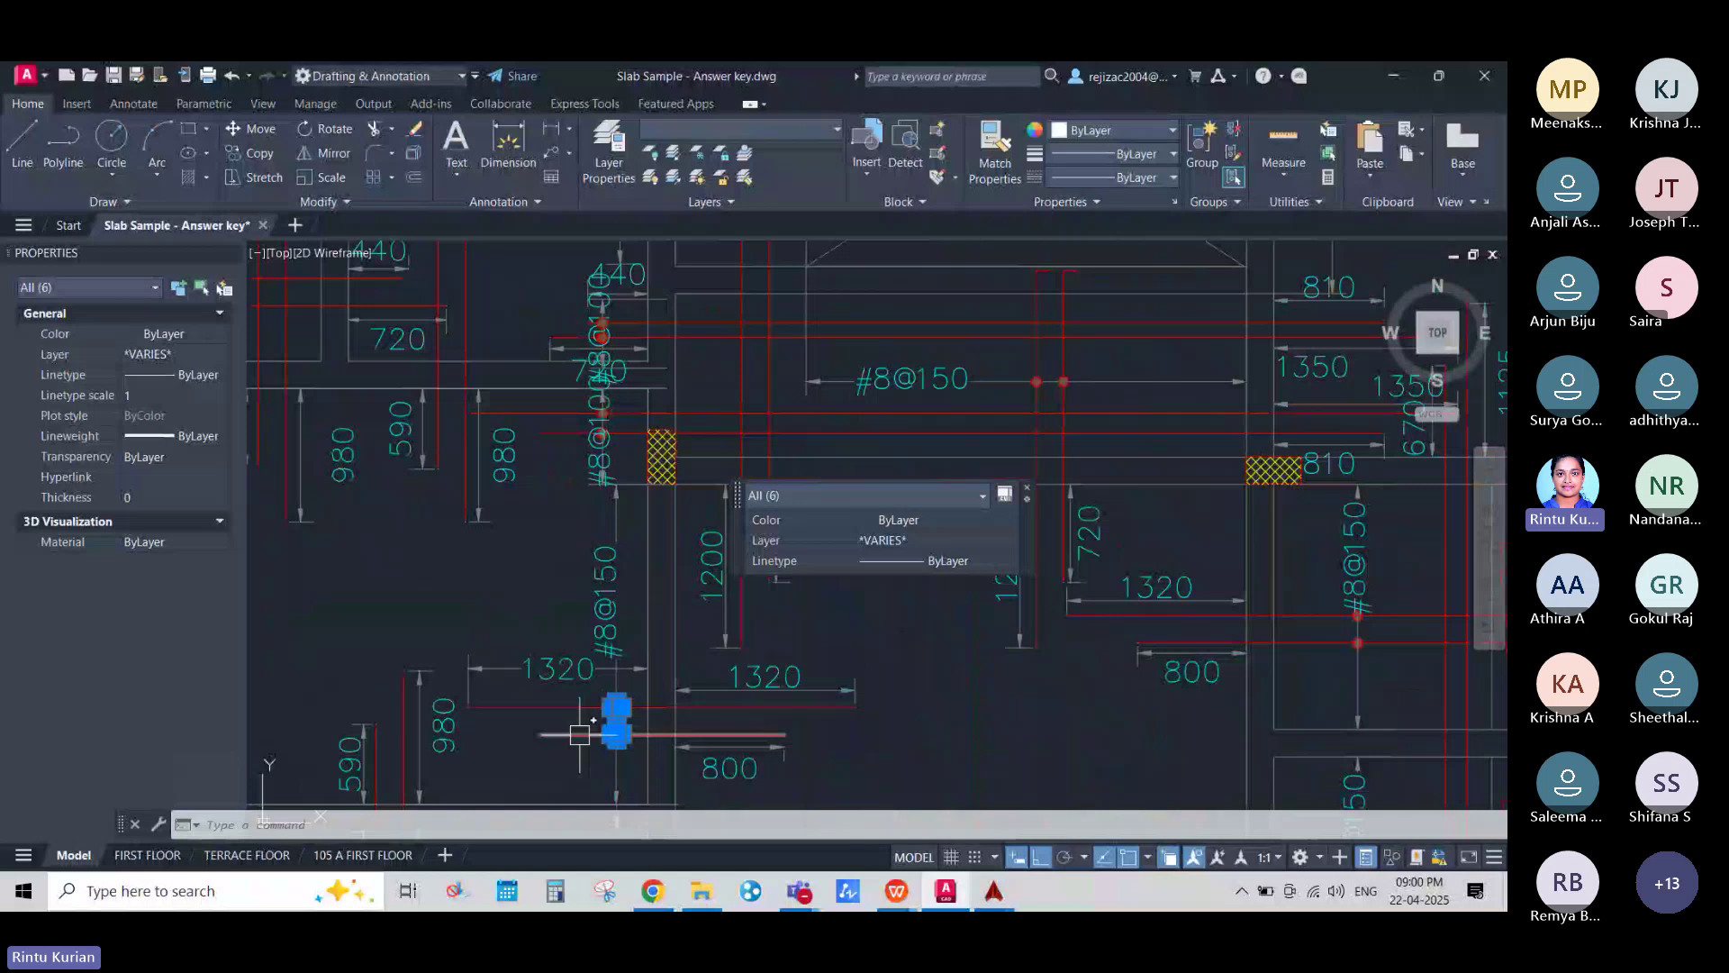
{"action": "mouse_move", "coordinate": [579, 718]}
{"action": "middle_mouse_down"}
{"action": "mouse_move", "coordinate": [578, 658]}
{"action": "mouse_move", "coordinate": [630, 544]}
{"action": "middle_mouse_up"}
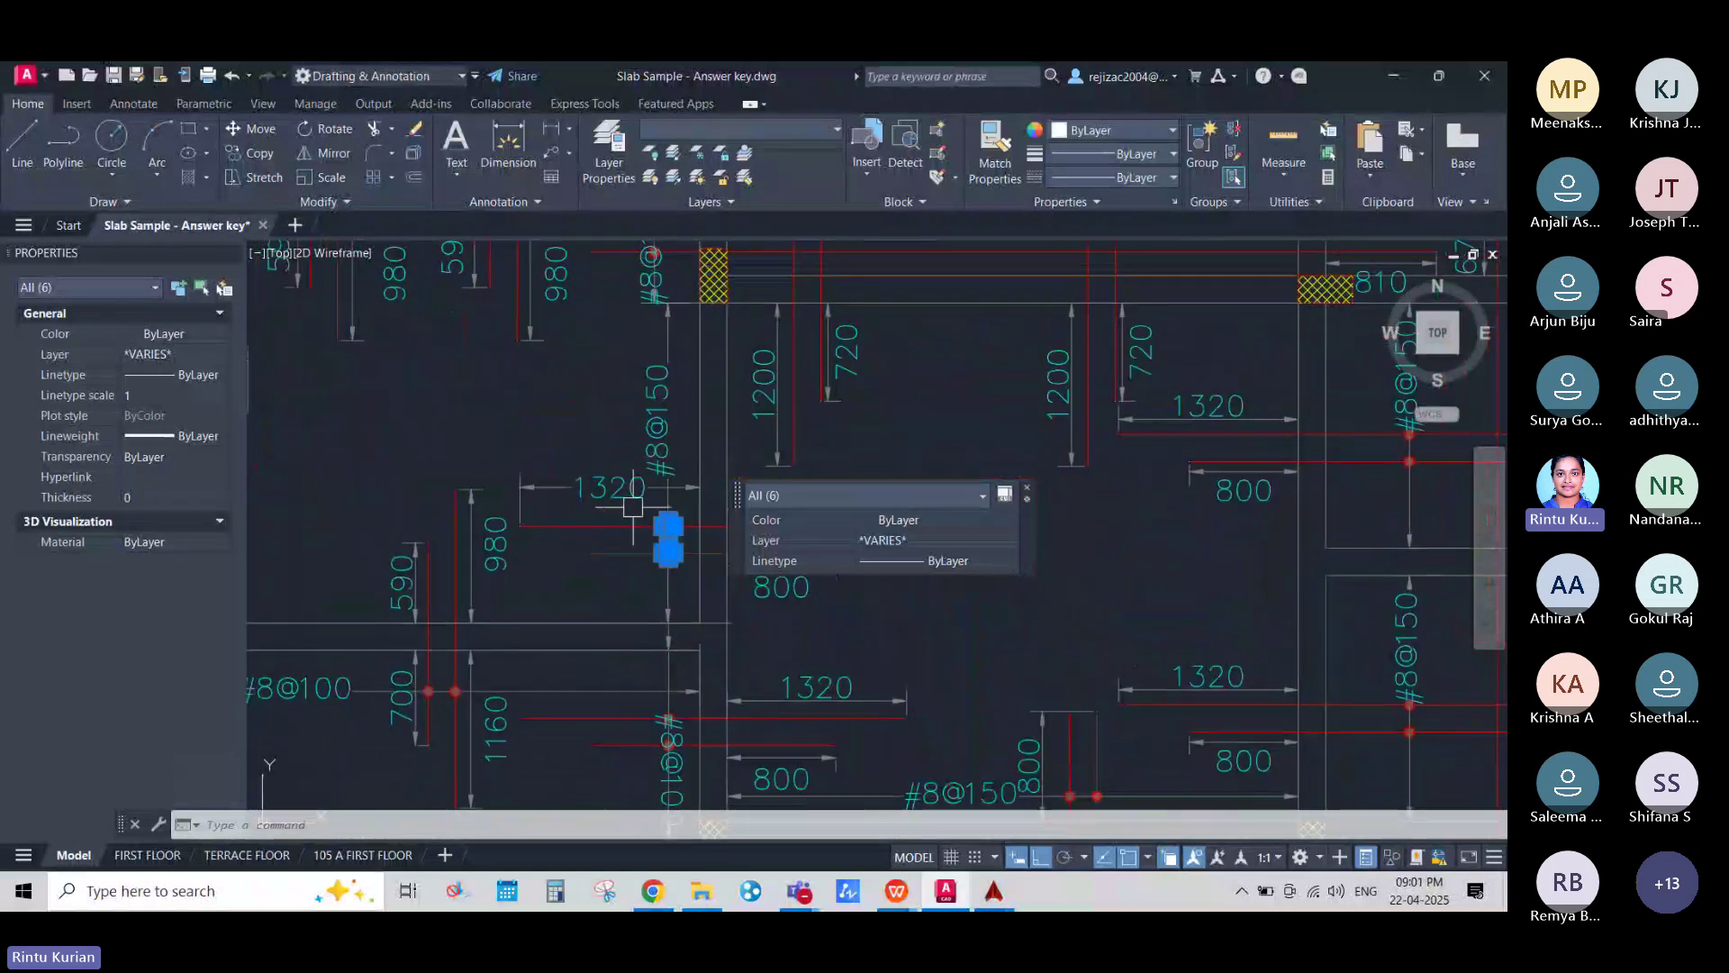
{"action": "key", "text": "Escape"}
Step: Select the two bar markers on the #8@150 dimension beside the lower hatched panel to inspect them
{"action": "scroll", "coordinate": [633, 507], "scroll_direction": "down", "scroll_amount": 6}
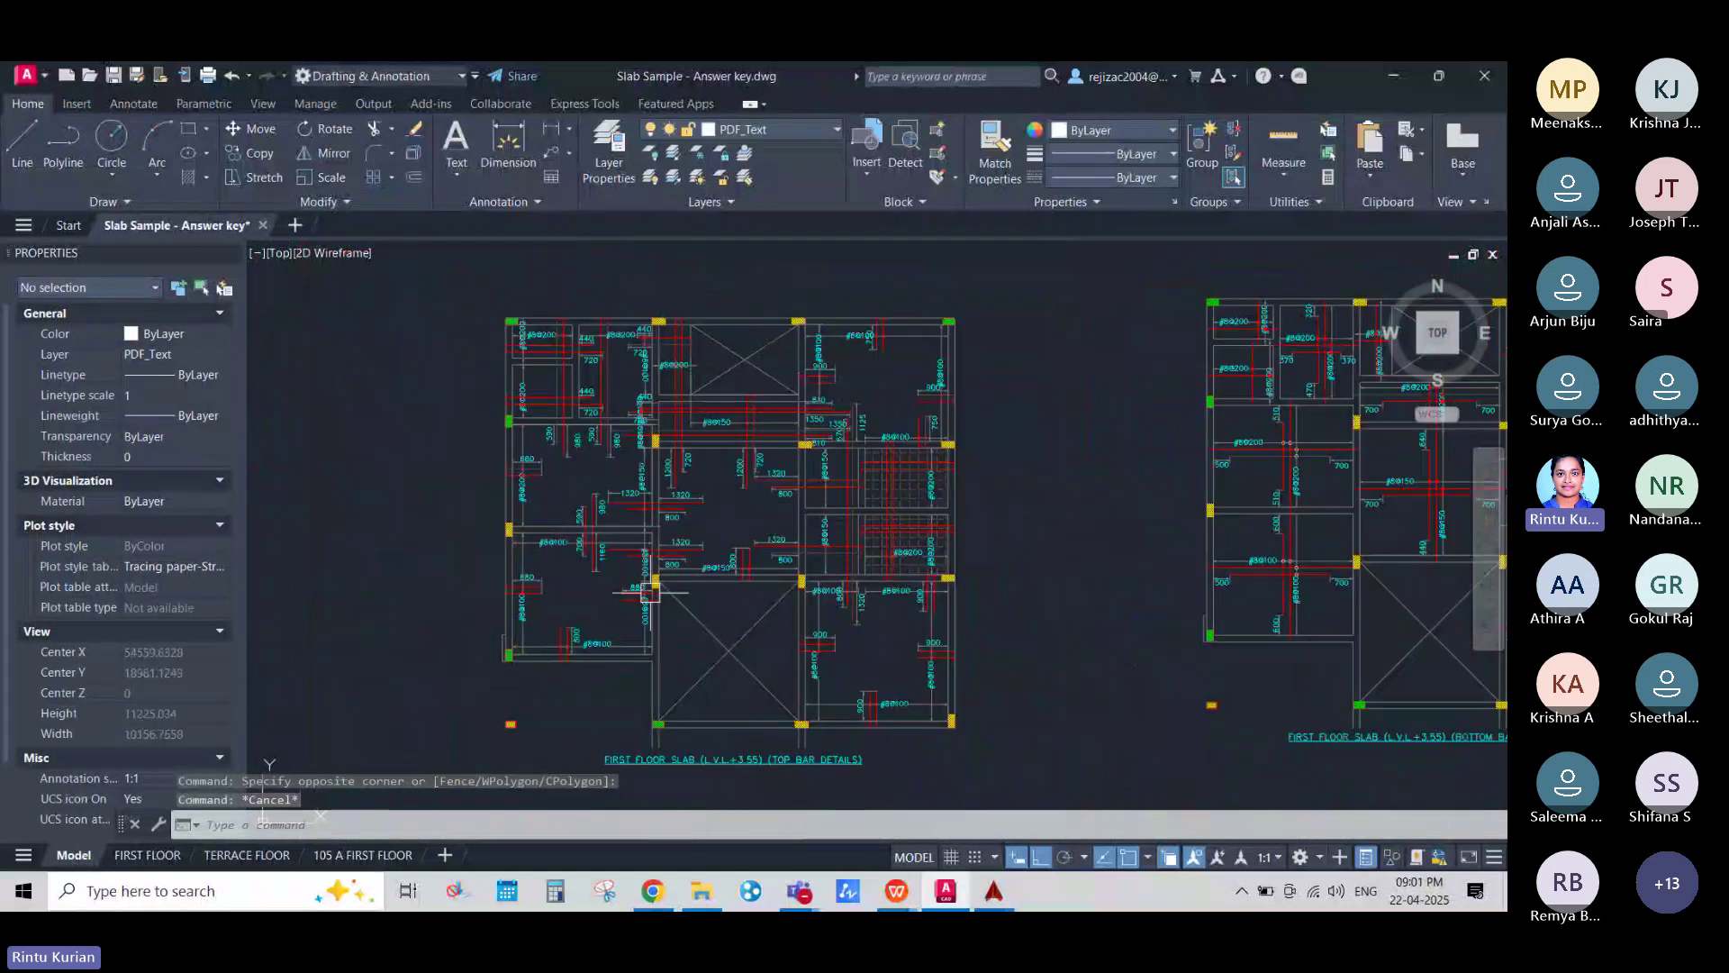
{"action": "scroll", "coordinate": [650, 585], "scroll_direction": "up", "scroll_amount": 4}
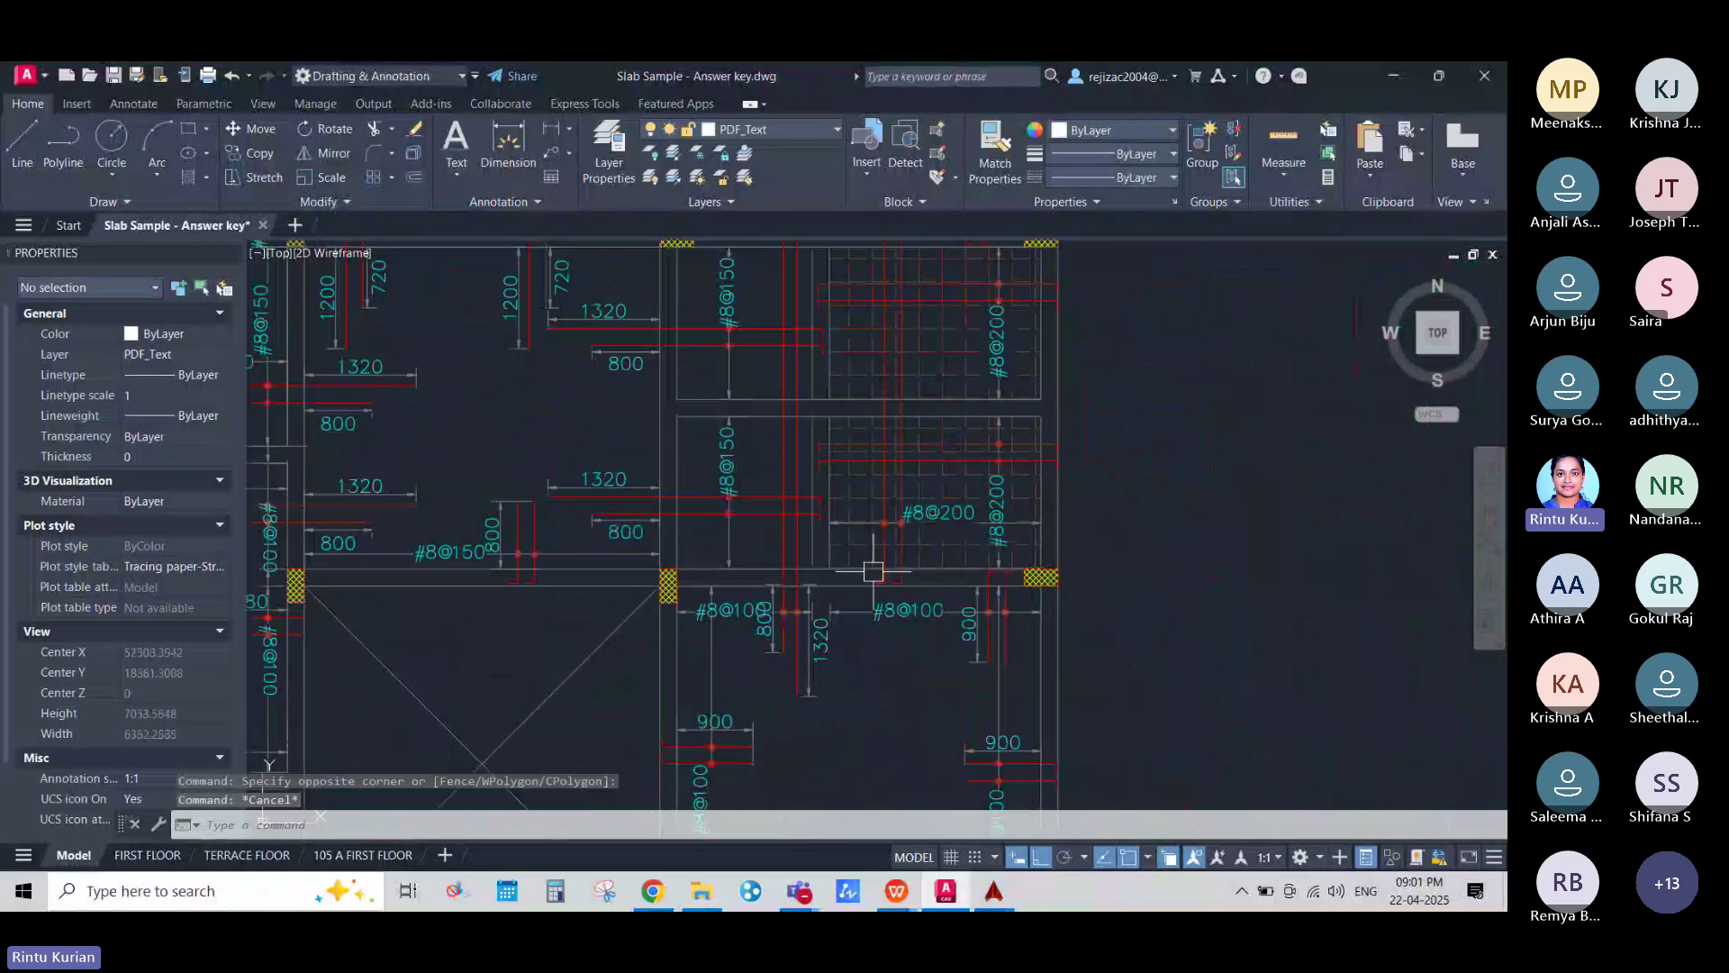
{"action": "scroll", "coordinate": [698, 472], "scroll_direction": "up", "scroll_amount": 4}
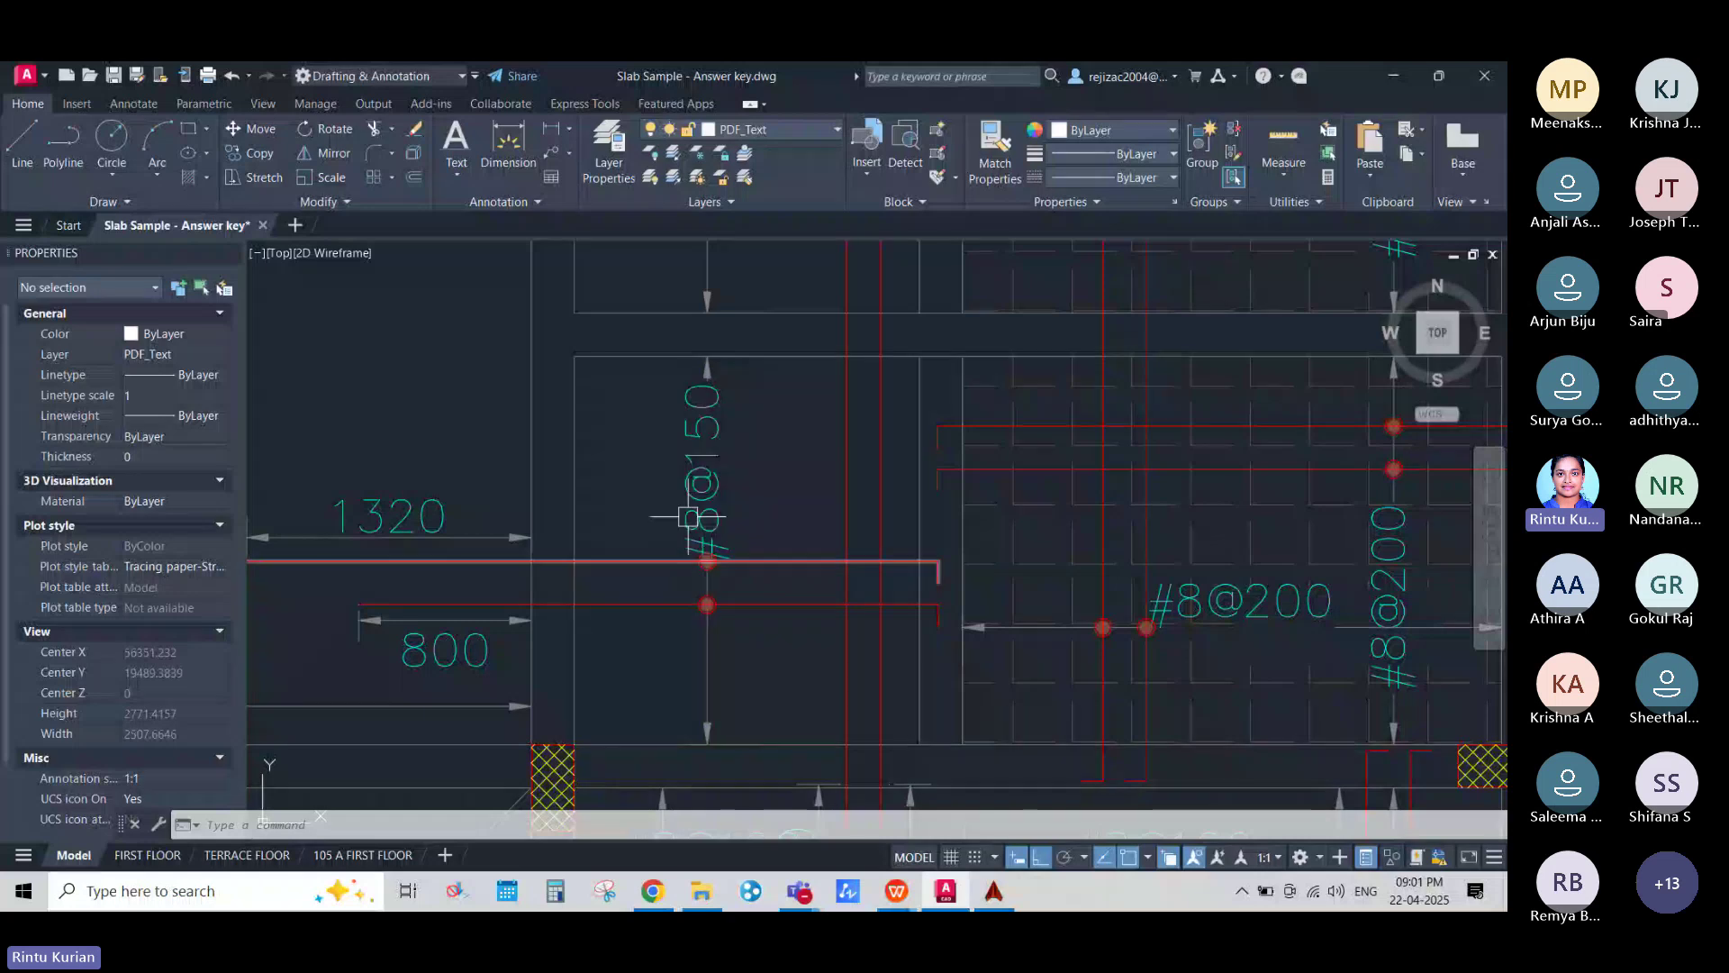
{"action": "scroll", "coordinate": [747, 575], "scroll_direction": "up", "scroll_amount": 4}
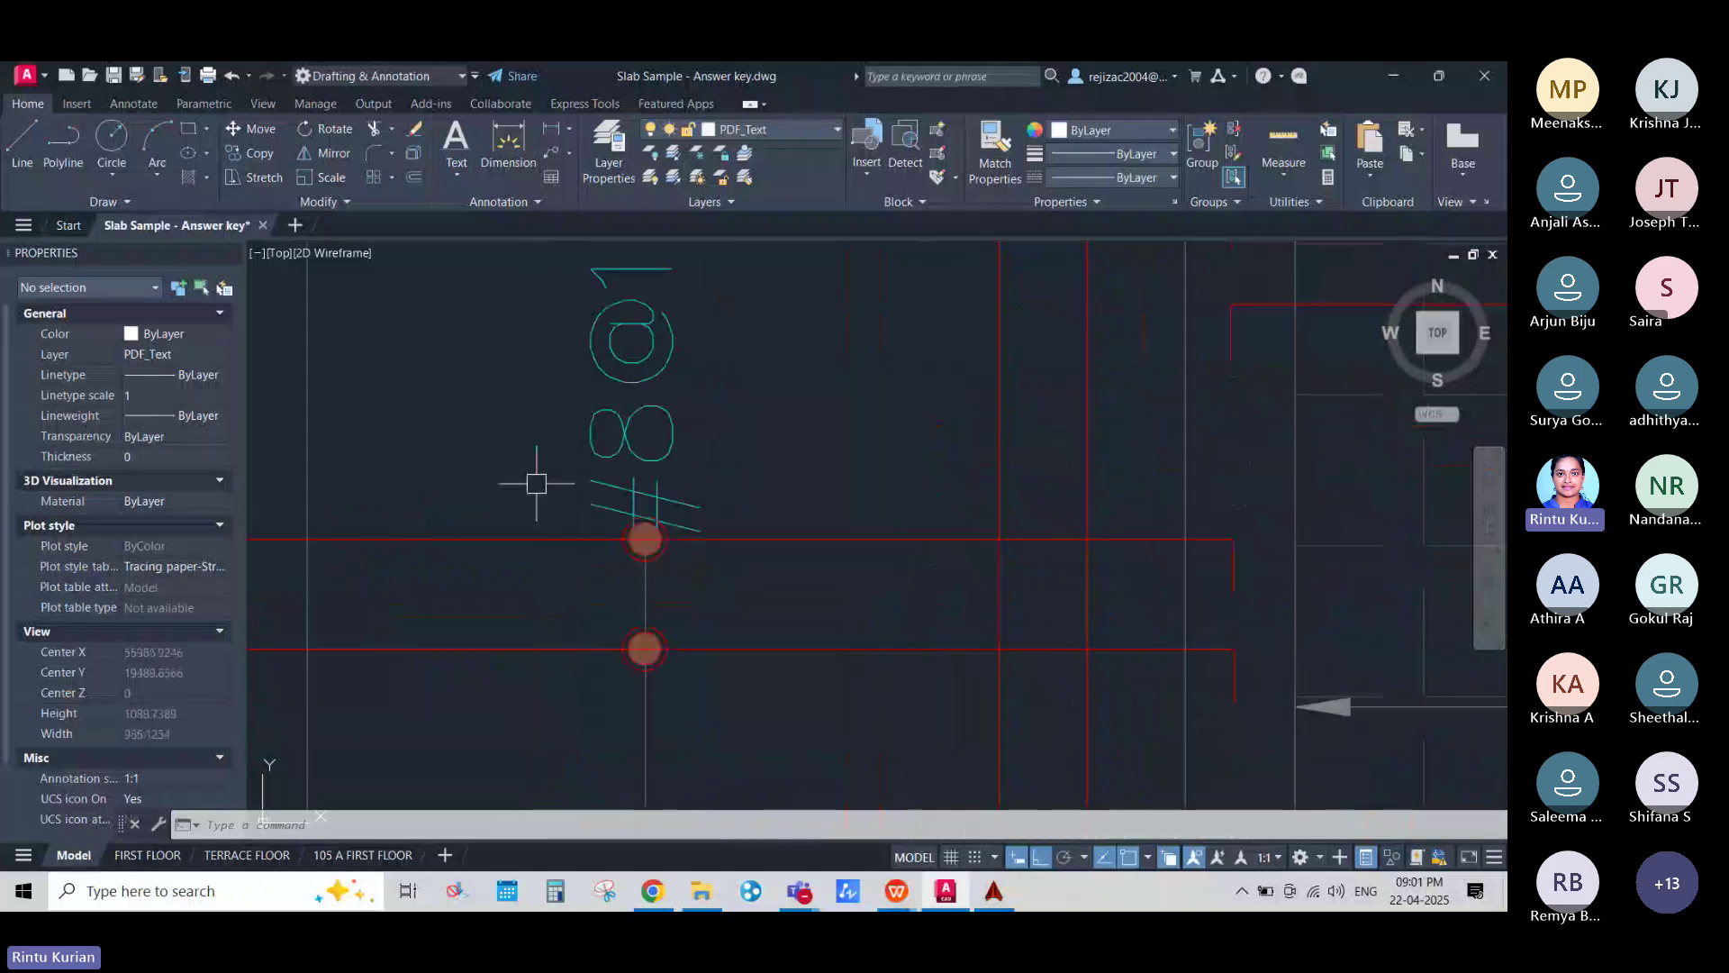
{"action": "left_click", "coordinate": [537, 483]}
{"action": "left_click", "coordinate": [760, 745]}
{"action": "left_click", "coordinate": [607, 569]}
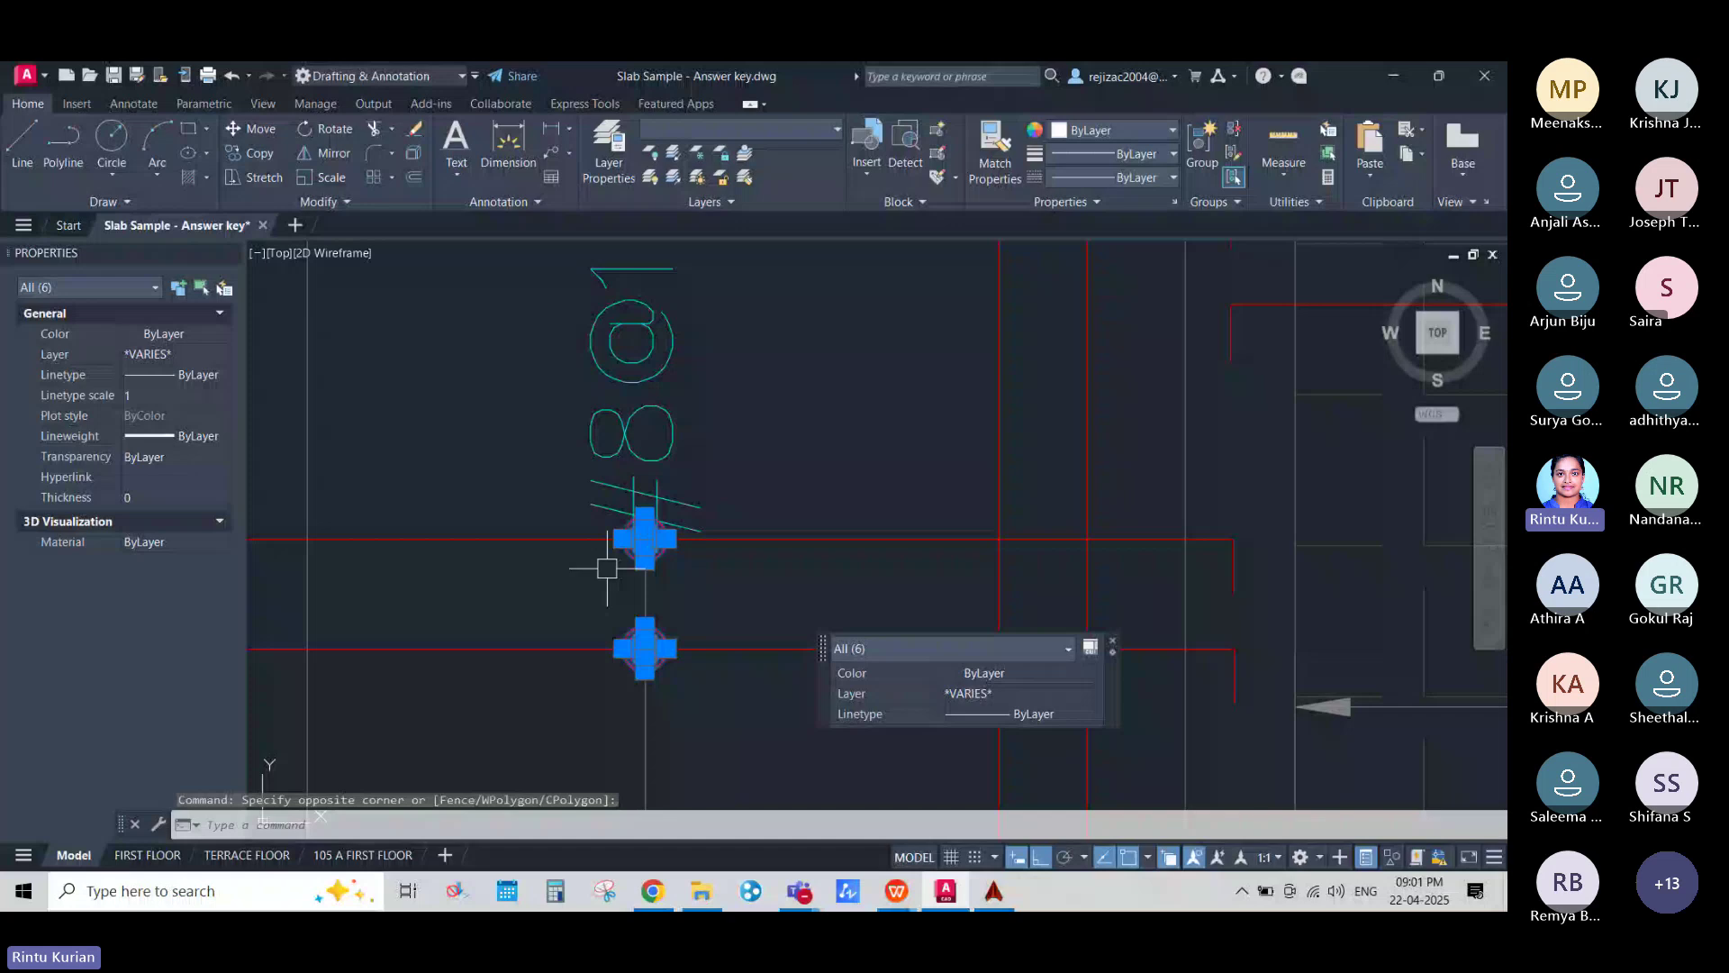
{"action": "left_click", "coordinate": [597, 481]}
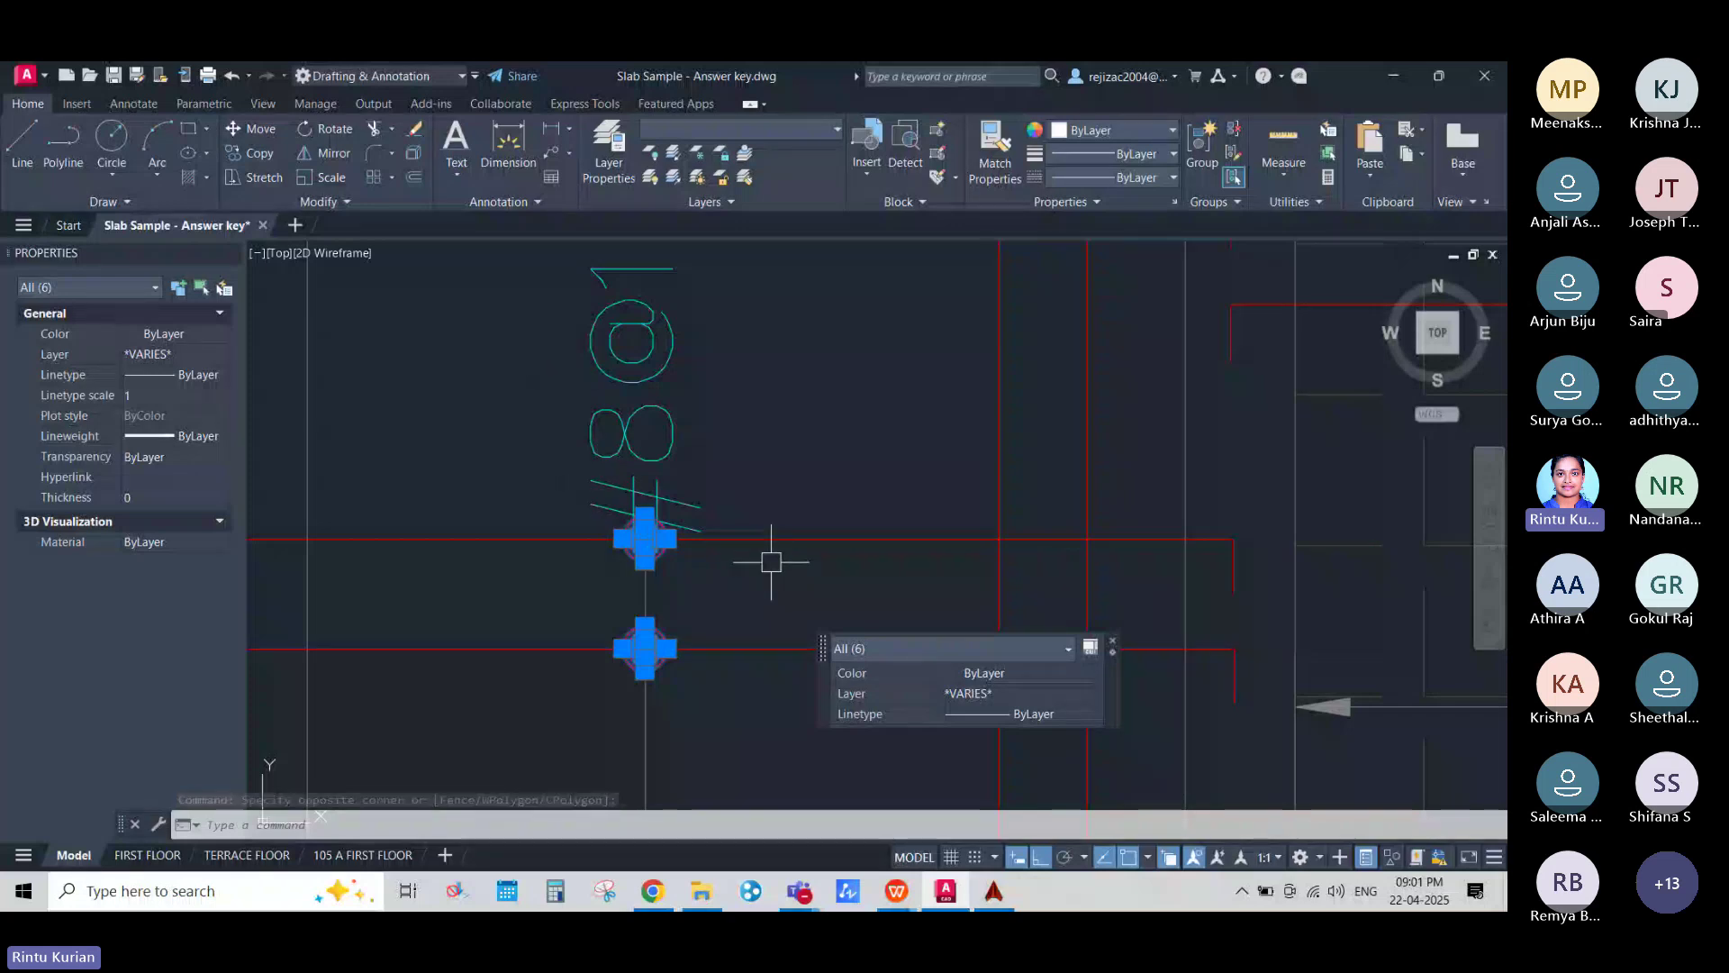
{"action": "key", "text": "Escape"}
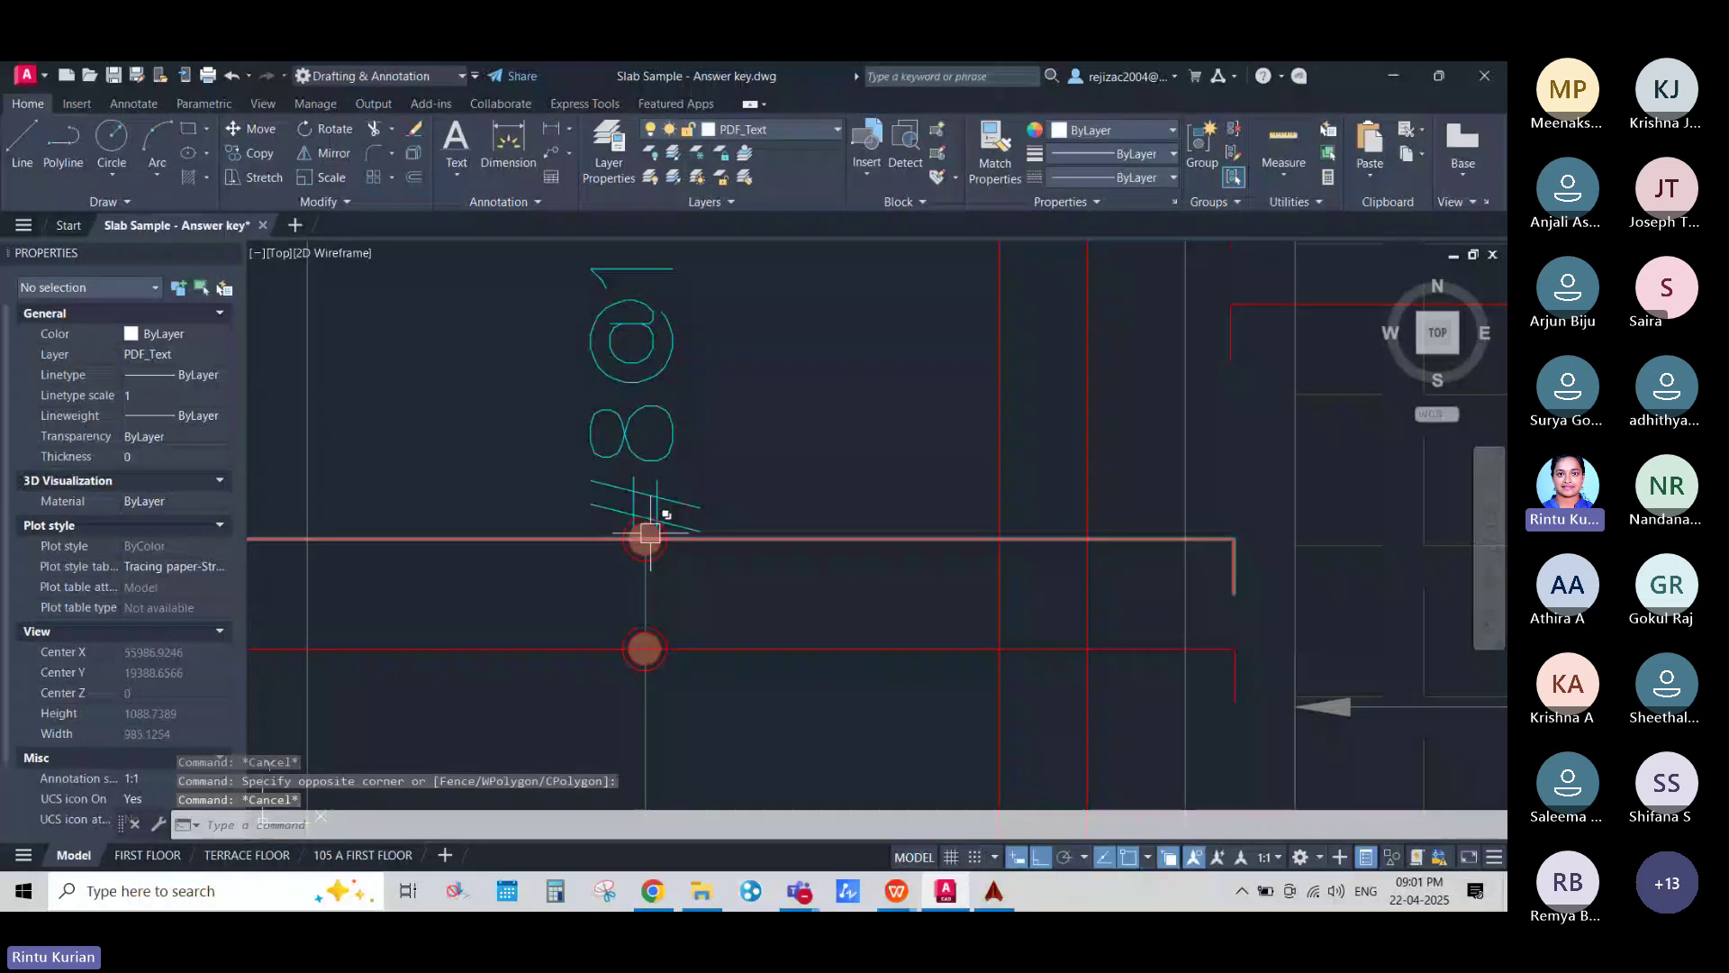
Step: Select the upper marker's outer circle to inspect its layer and size, and examine its fill up close
{"action": "scroll", "coordinate": [644, 502], "scroll_direction": "up", "scroll_amount": 3}
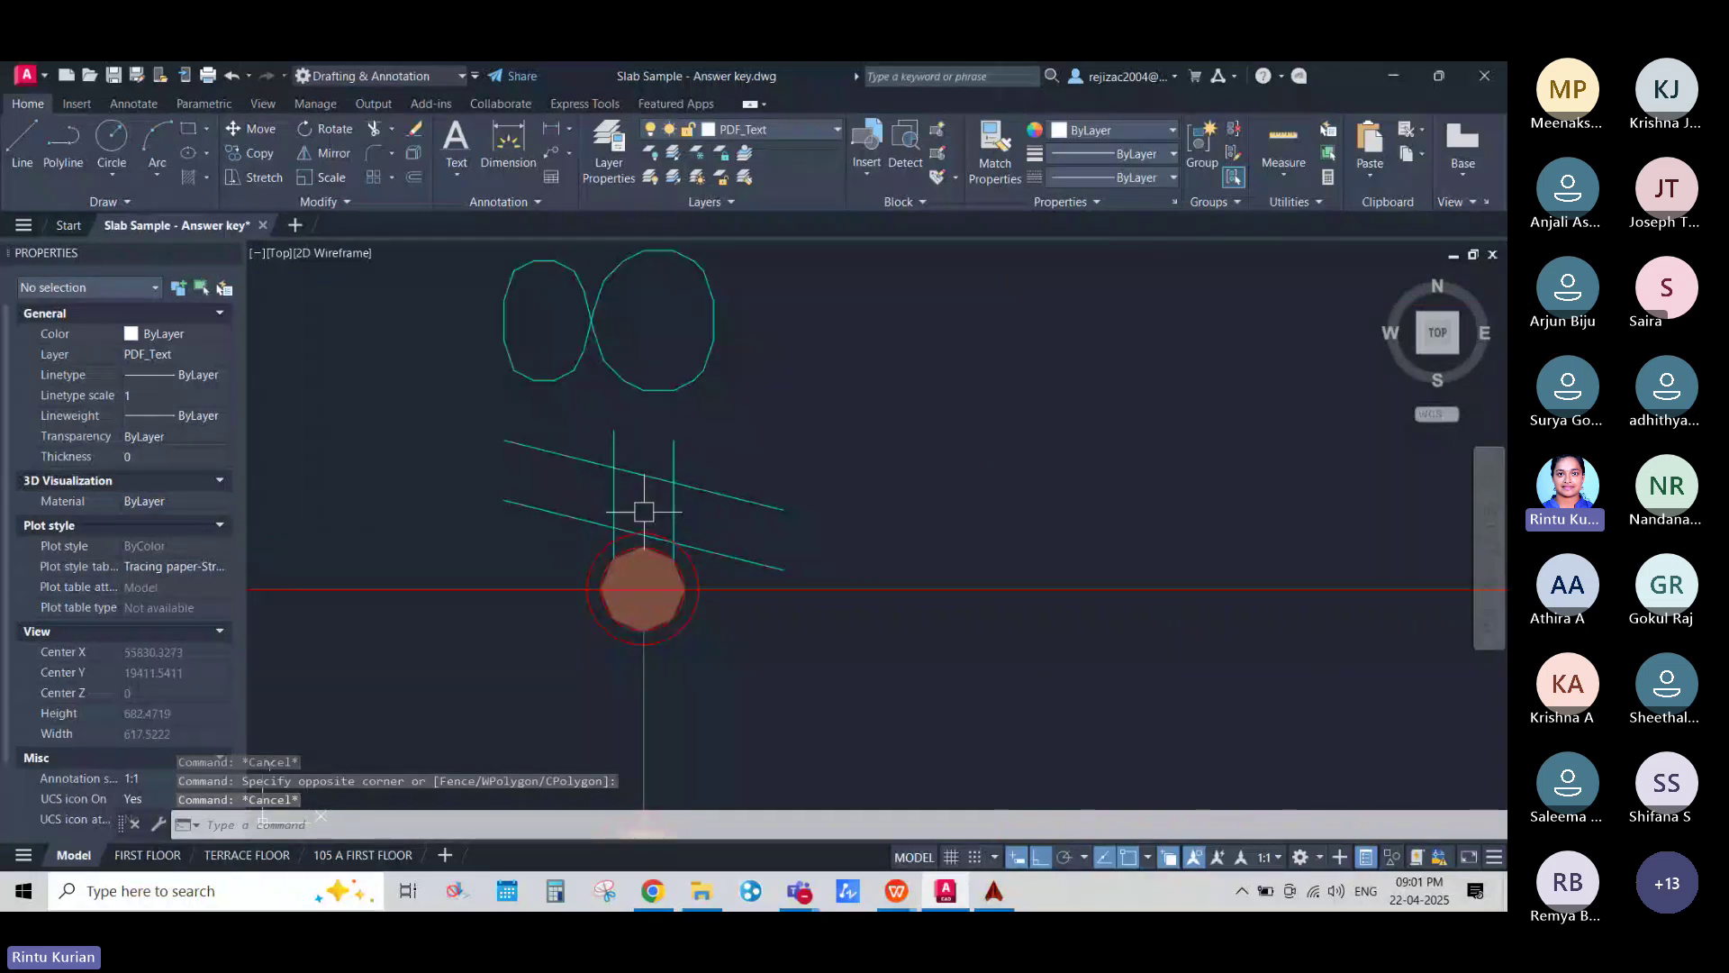
{"action": "left_click", "coordinate": [599, 547]}
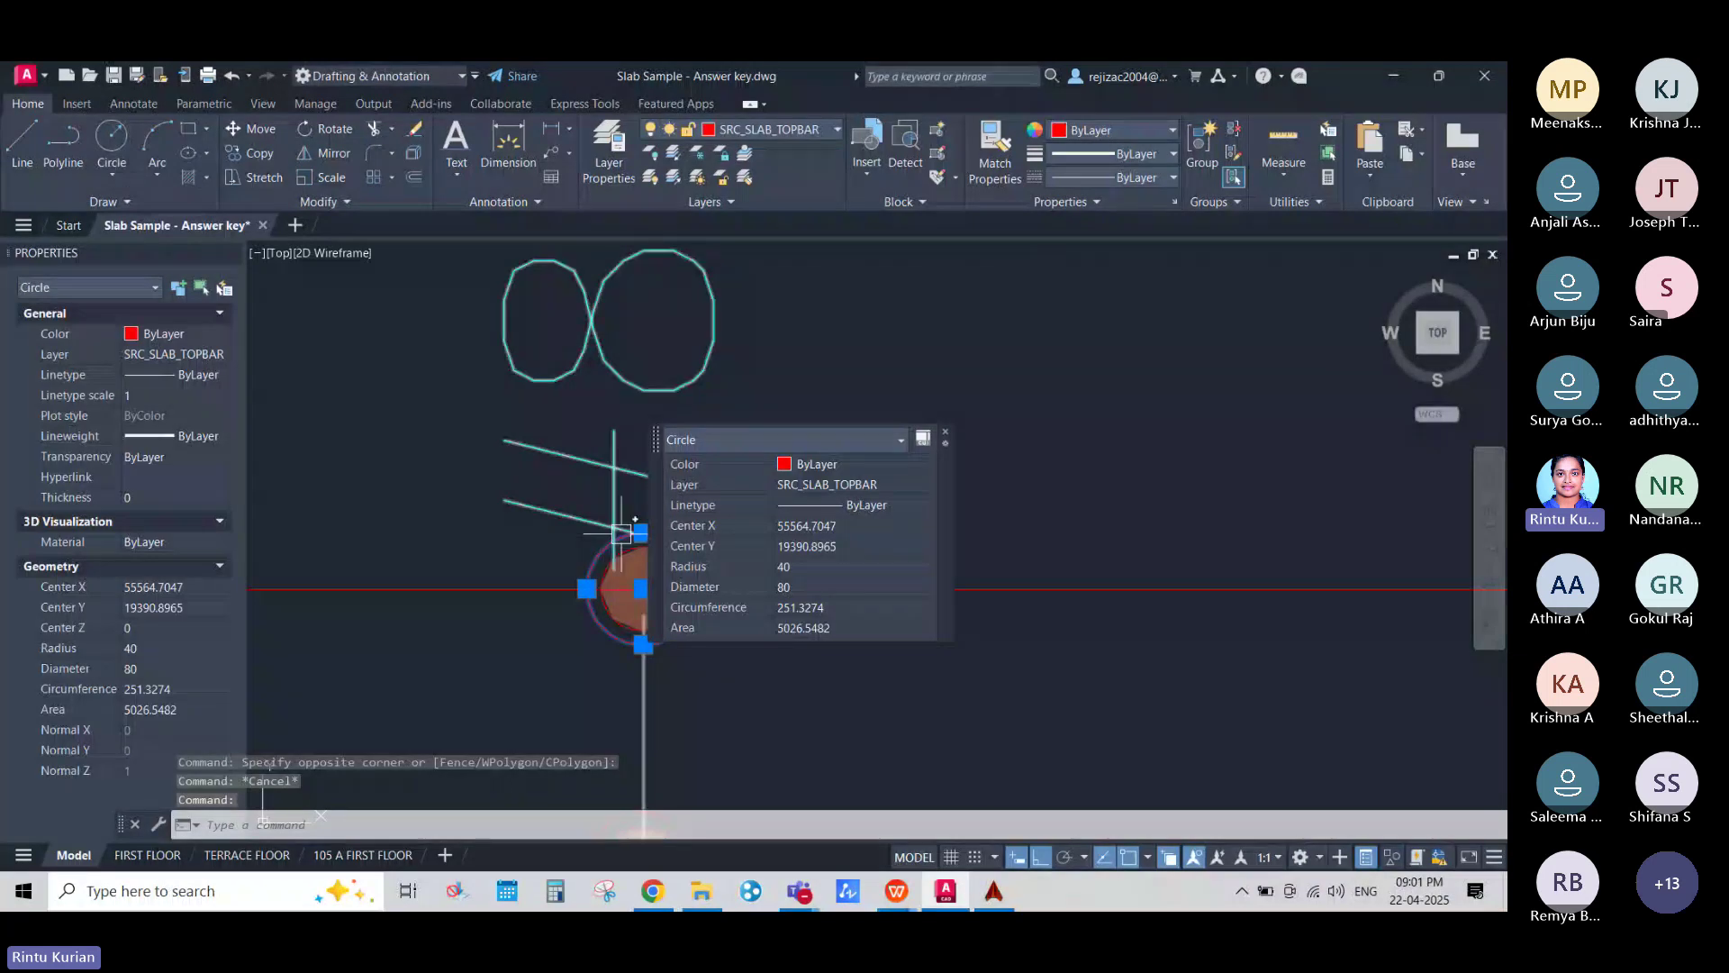
{"action": "key", "text": "Escape"}
{"action": "scroll", "coordinate": [599, 576], "scroll_direction": "up", "scroll_amount": 2}
{"action": "scroll", "coordinate": [599, 576], "scroll_direction": "up", "scroll_amount": 2}
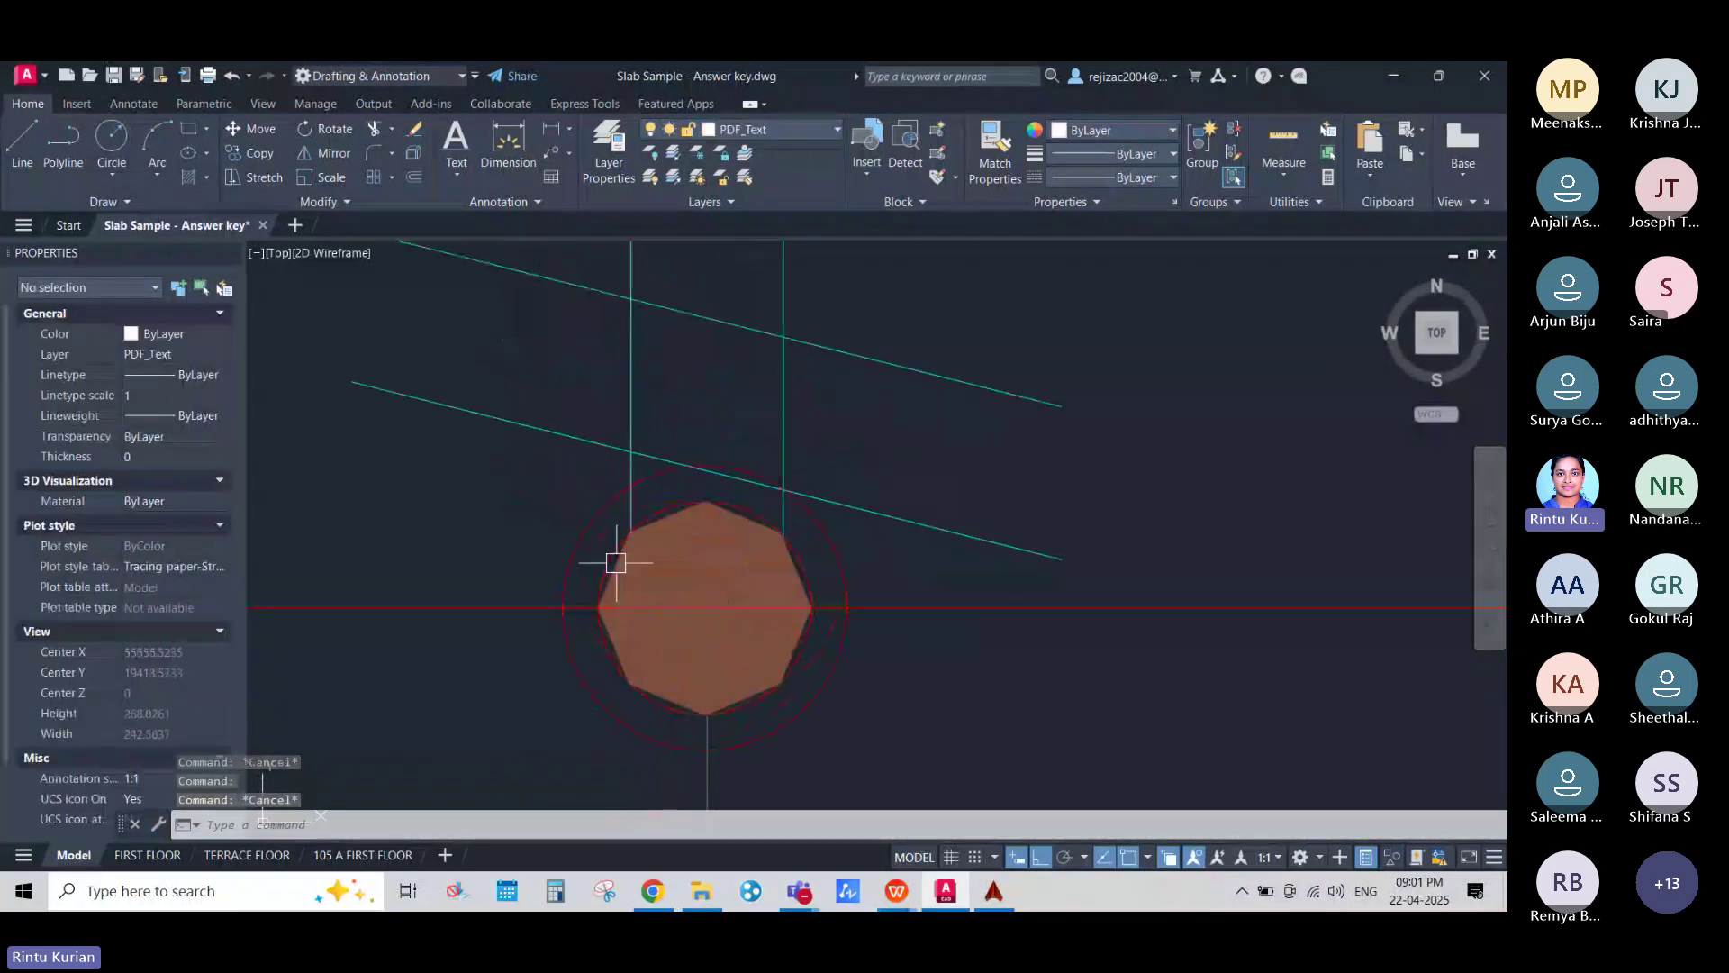
{"action": "scroll", "coordinate": [616, 563], "scroll_direction": "up", "scroll_amount": 2}
{"action": "scroll", "coordinate": [610, 559], "scroll_direction": "down", "scroll_amount": 10}
{"action": "left_click", "coordinate": [822, 465]}
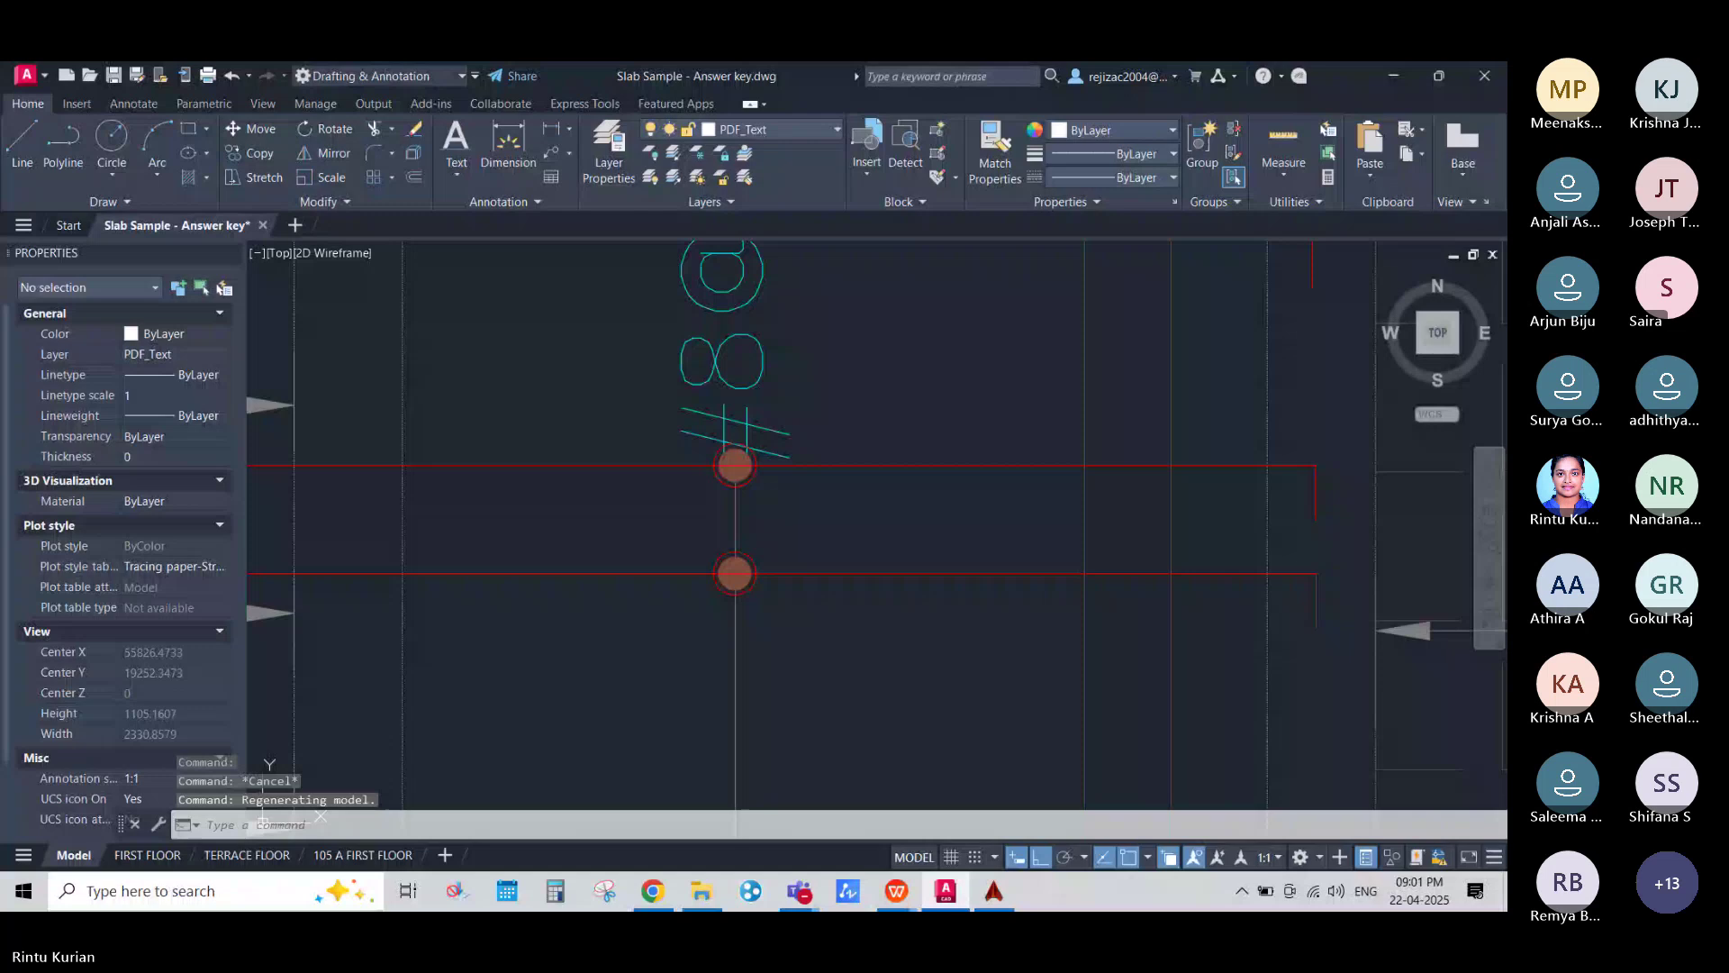
{"action": "key", "text": "Escape"}
Step: Select the #8@150 dimension through the two markers beside the lower hatched panel and examine its full extent
{"action": "left_click", "coordinate": [753, 366]}
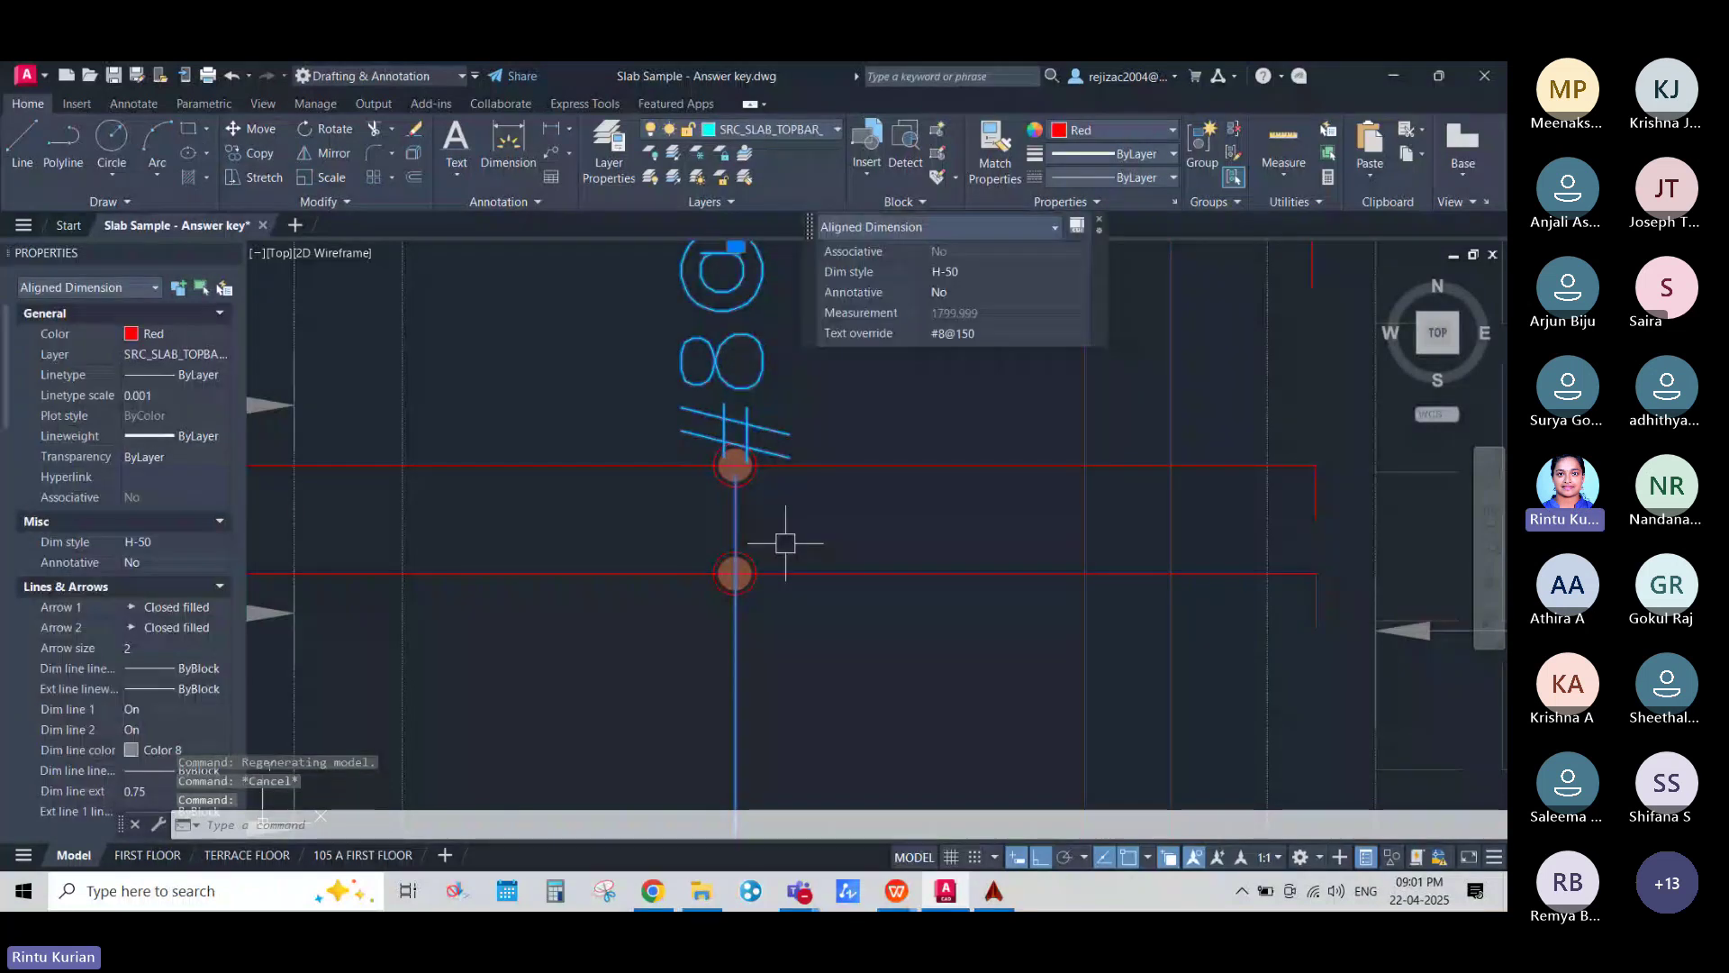
{"action": "scroll", "coordinate": [785, 543], "scroll_direction": "down", "scroll_amount": 5}
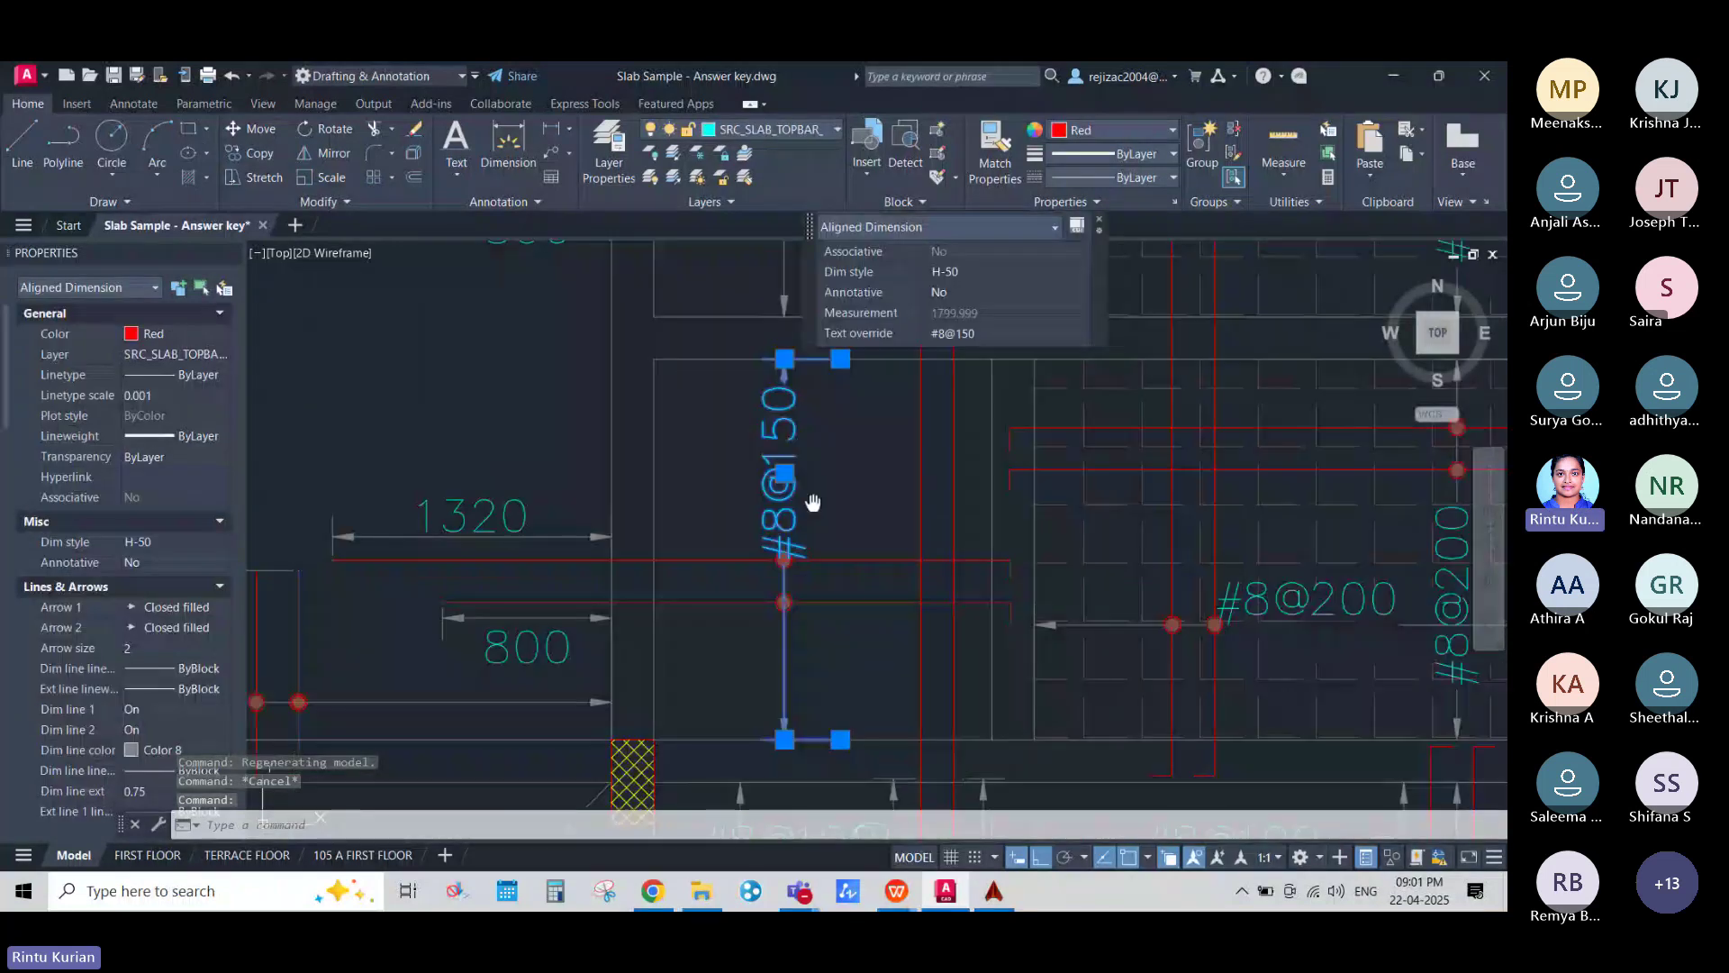
{"action": "middle_click_drag", "start_coordinate": [814, 501], "coordinate": [791, 570]}
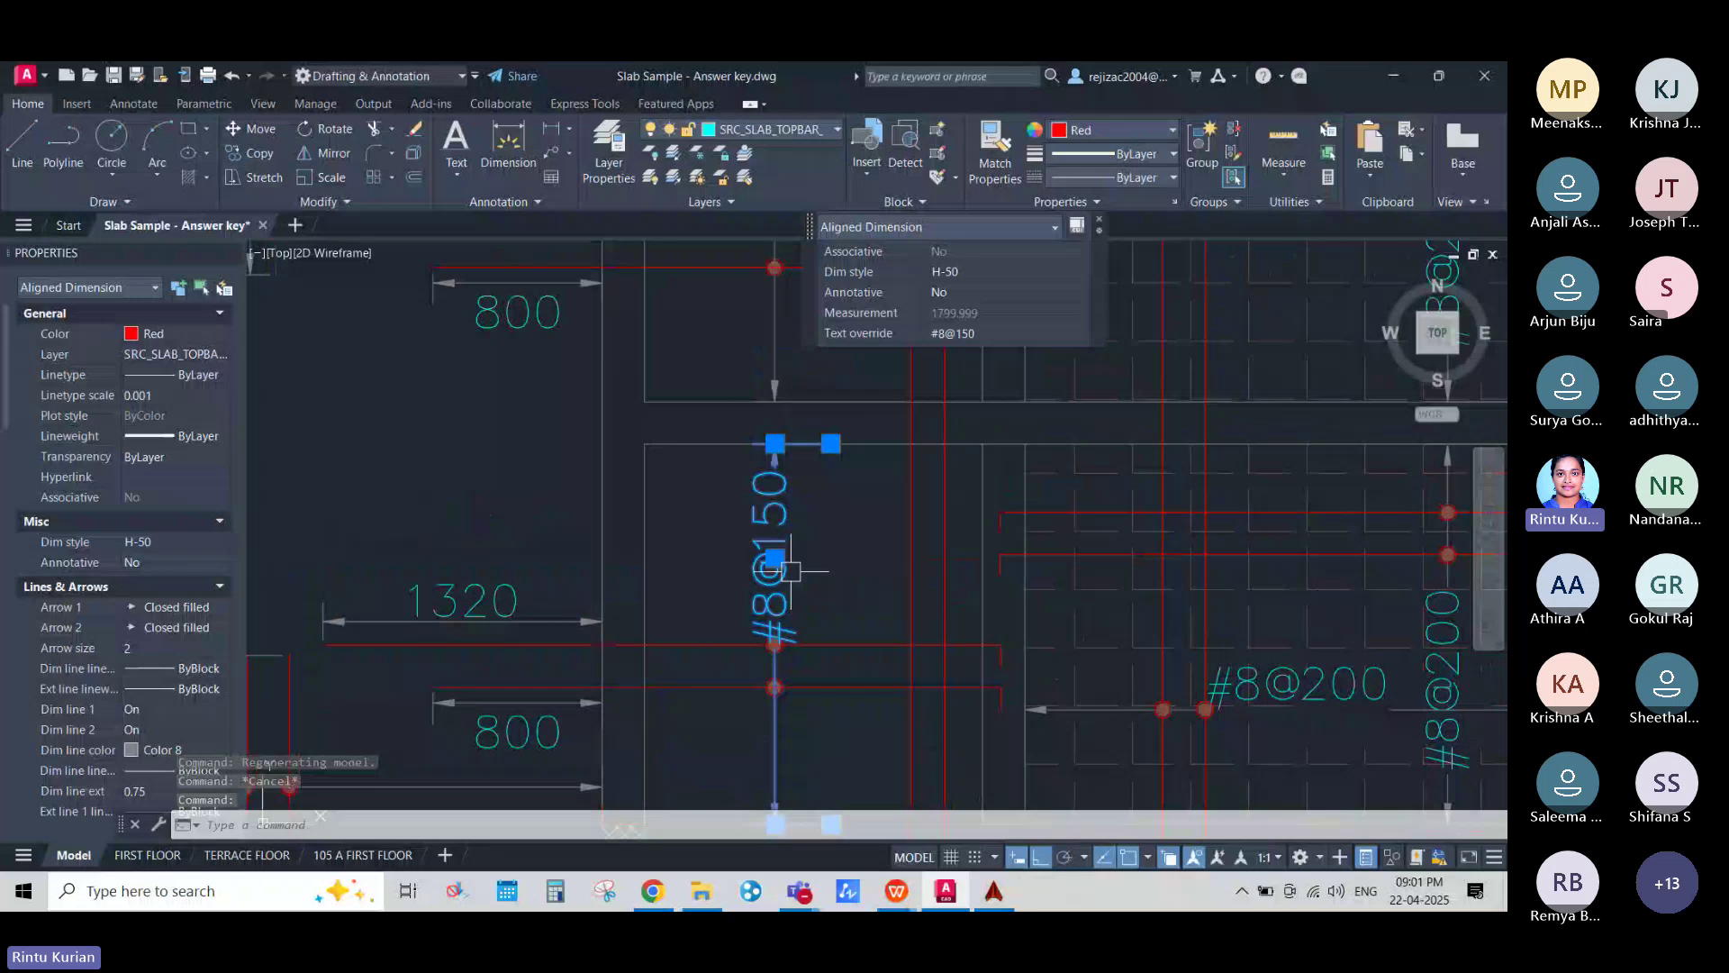
{"action": "scroll", "coordinate": [791, 570], "scroll_direction": "down", "scroll_amount": 2}
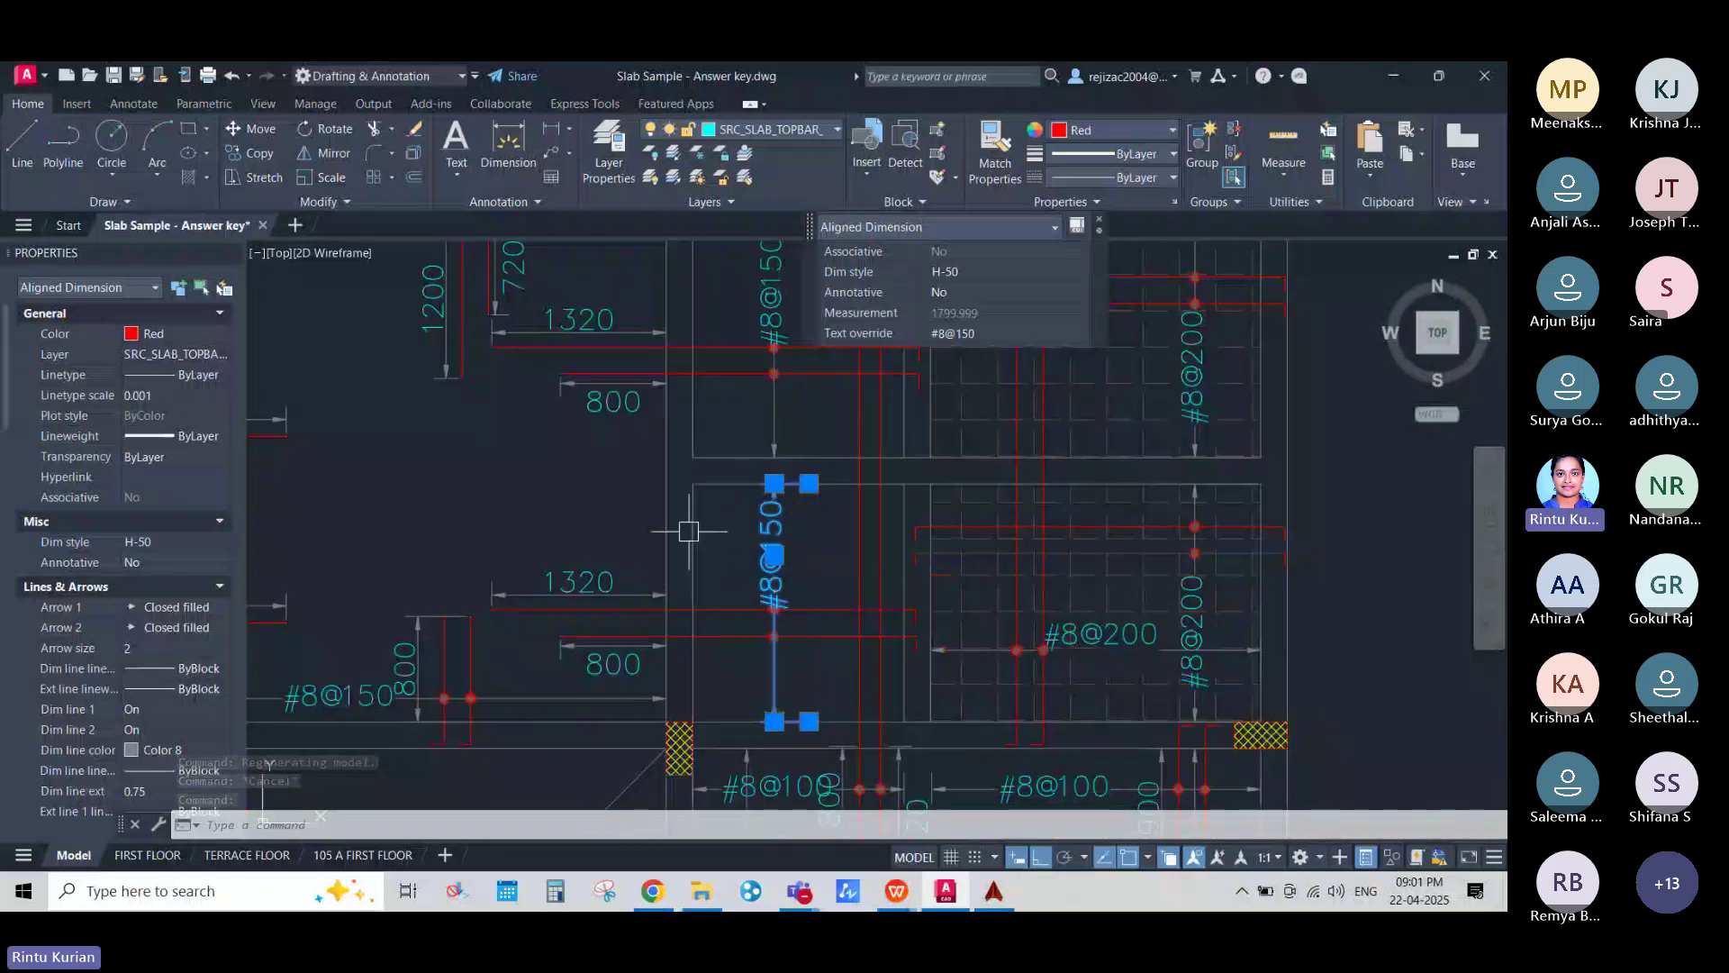
Step: Check the layer of the vertical #8@100 dimension in the bottom bar plan against SRC_SLAB_BOTBAR_DIM in the layer list
{"action": "scroll", "coordinate": [689, 531], "scroll_direction": "down", "scroll_amount": 4}
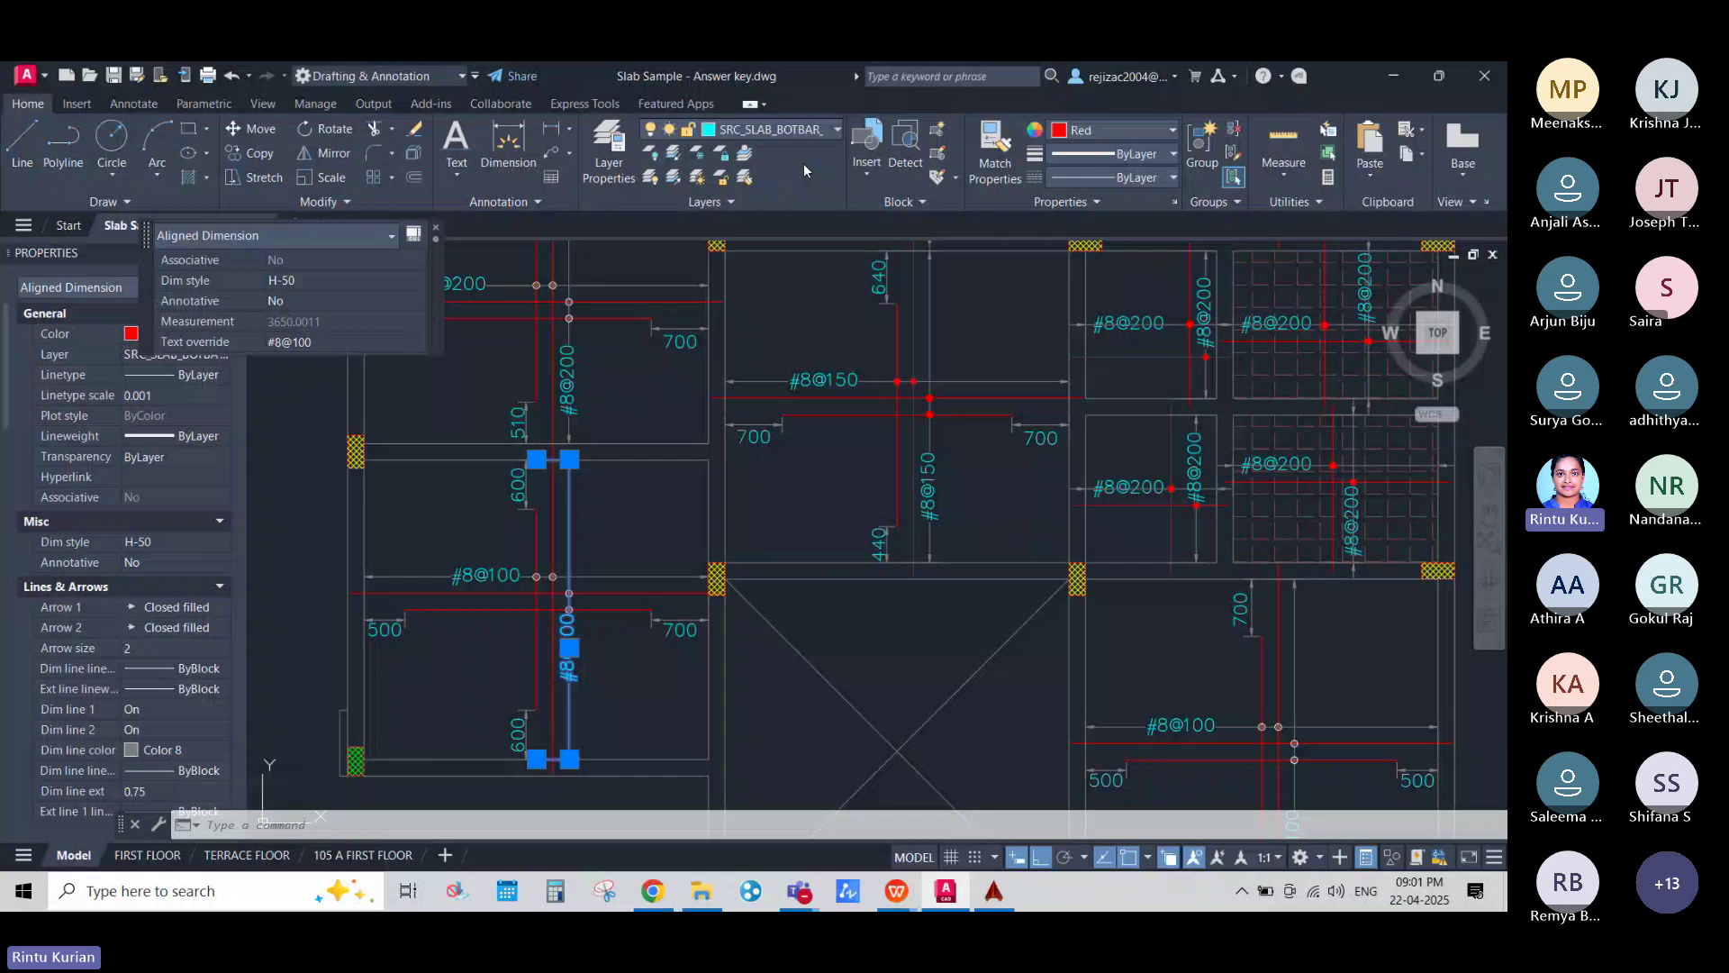
{"action": "left_click", "coordinate": [835, 131]}
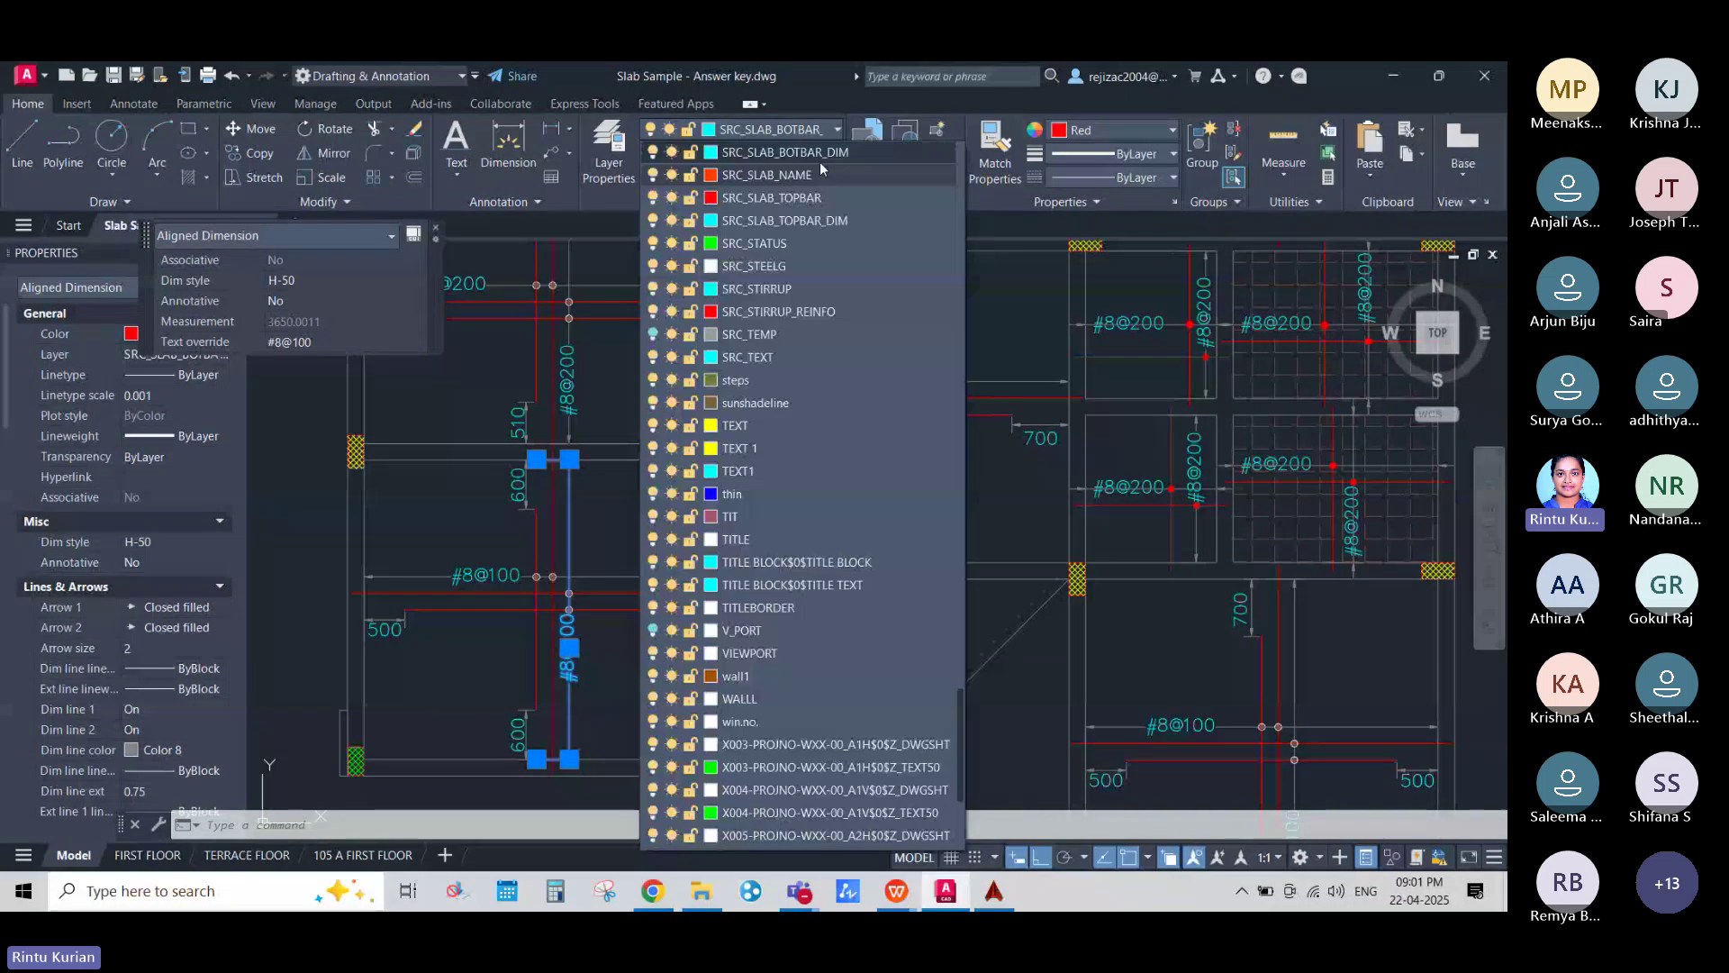
{"action": "left_click", "coordinate": [872, 153]}
{"action": "key", "text": "Escape"}
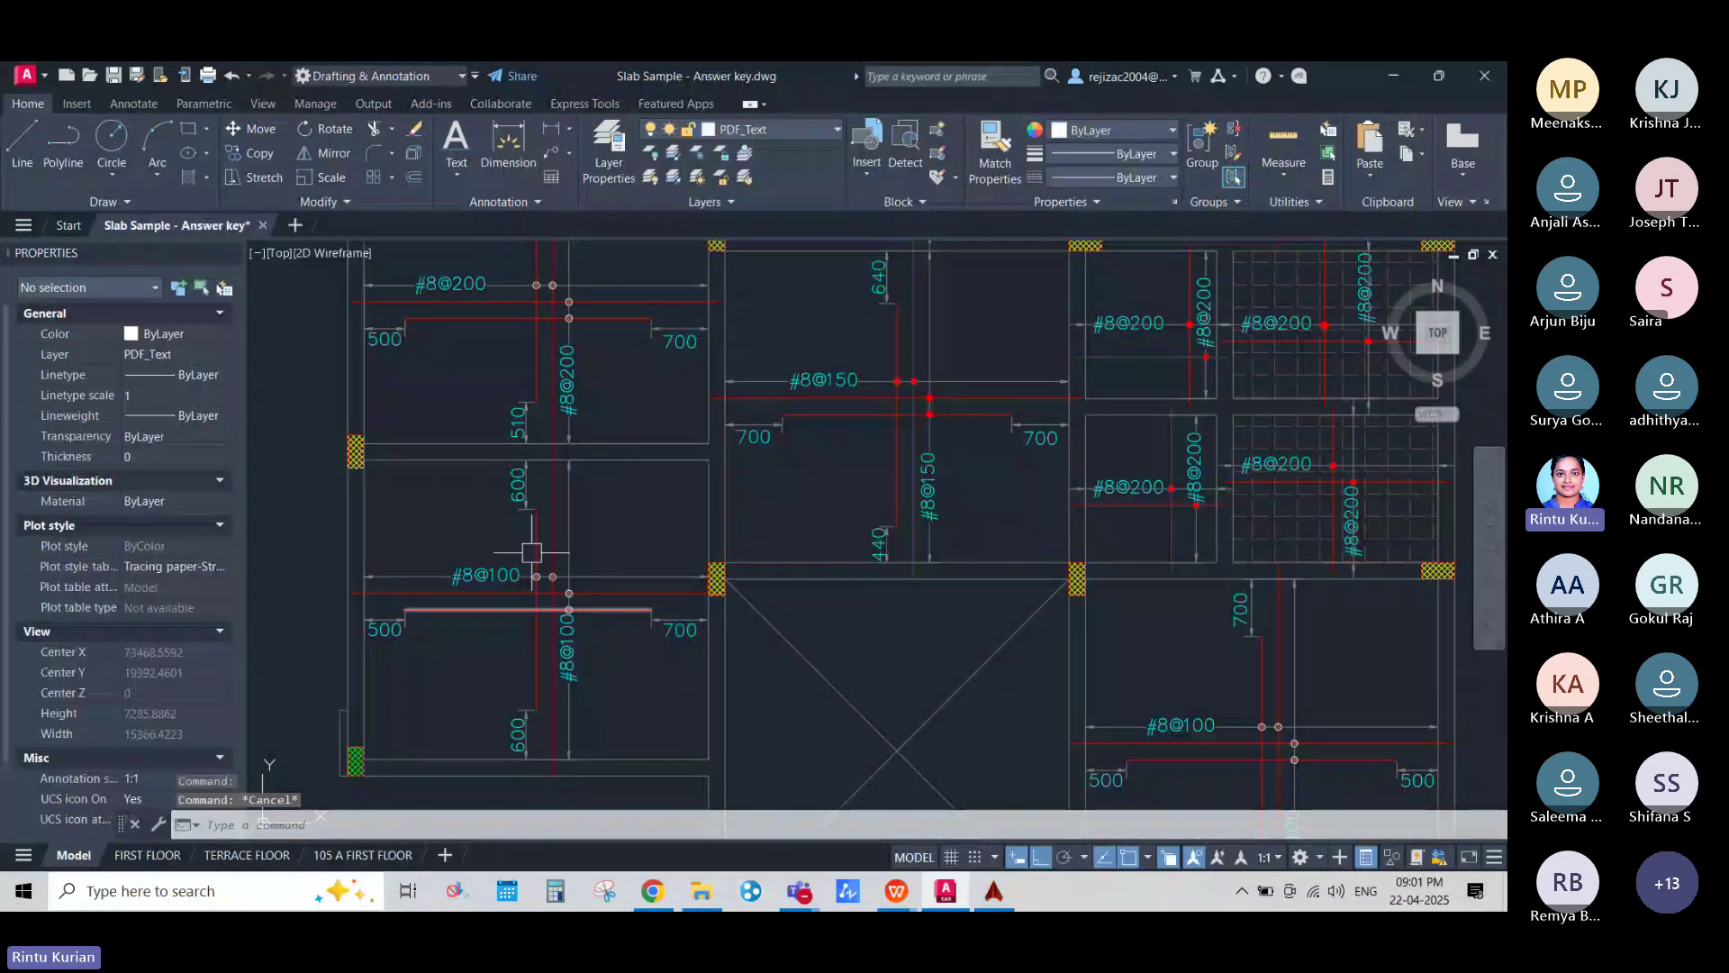
Step: Select the full-height vertical bar in the lower #8@100 panel of the bottom bar plan to inspect its layer and length
{"action": "left_click", "coordinate": [551, 511]}
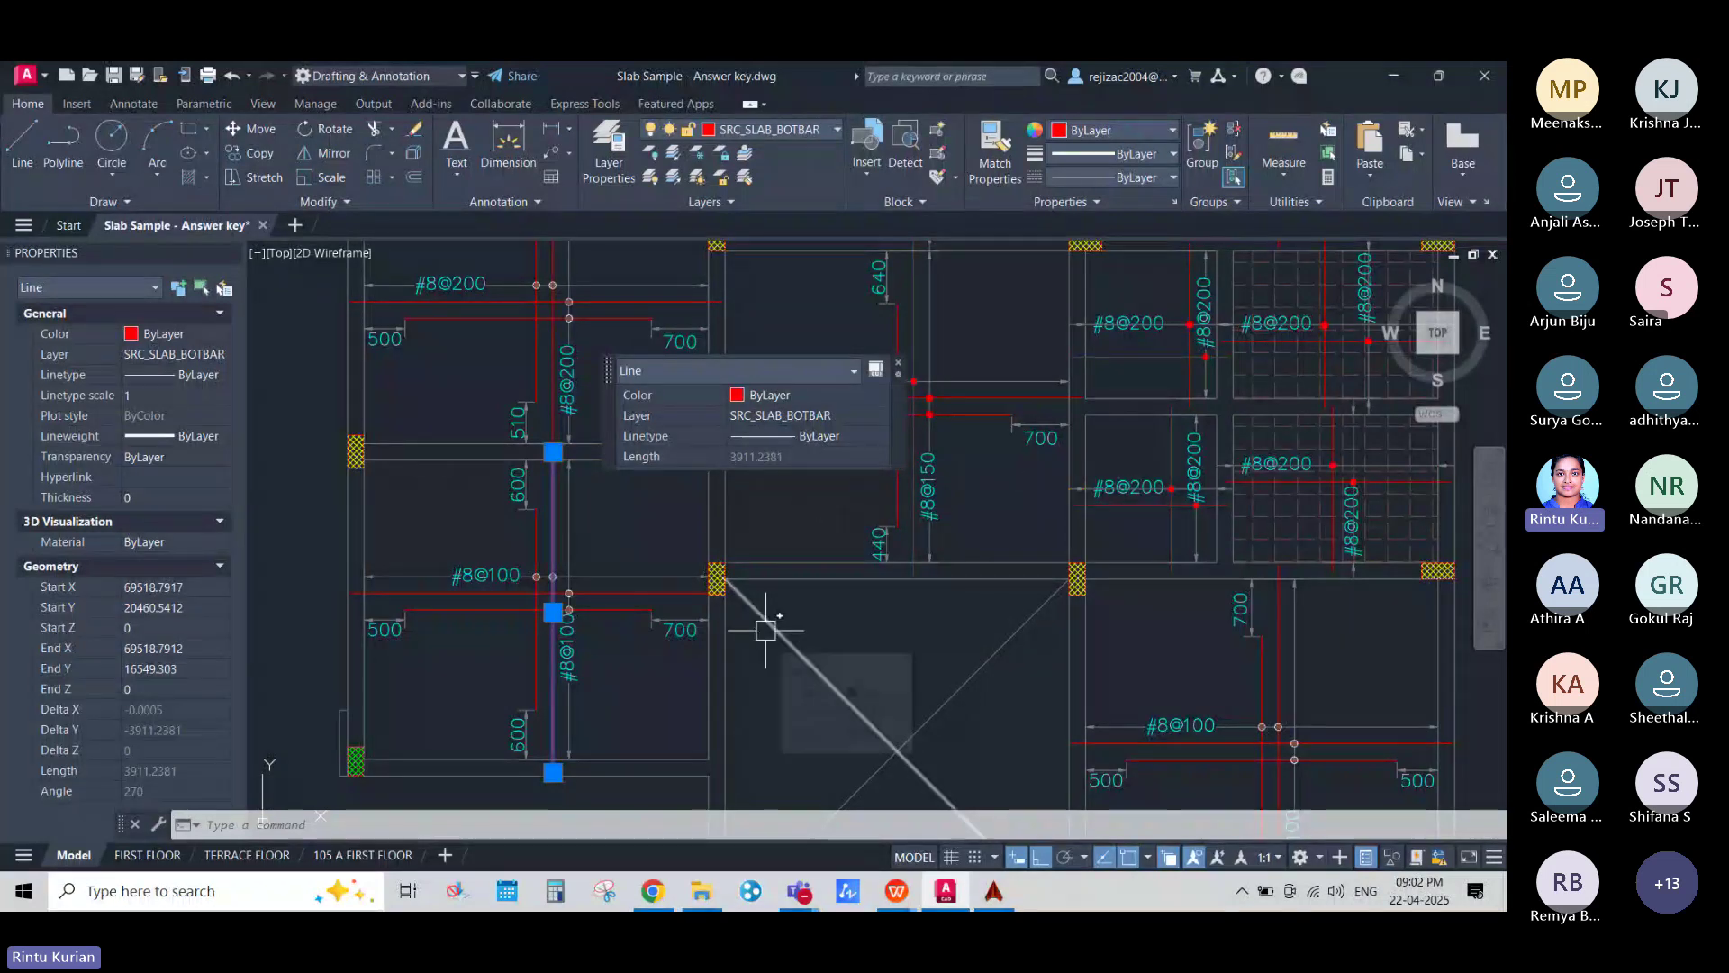
{"action": "mouse_move", "coordinate": [766, 630]}
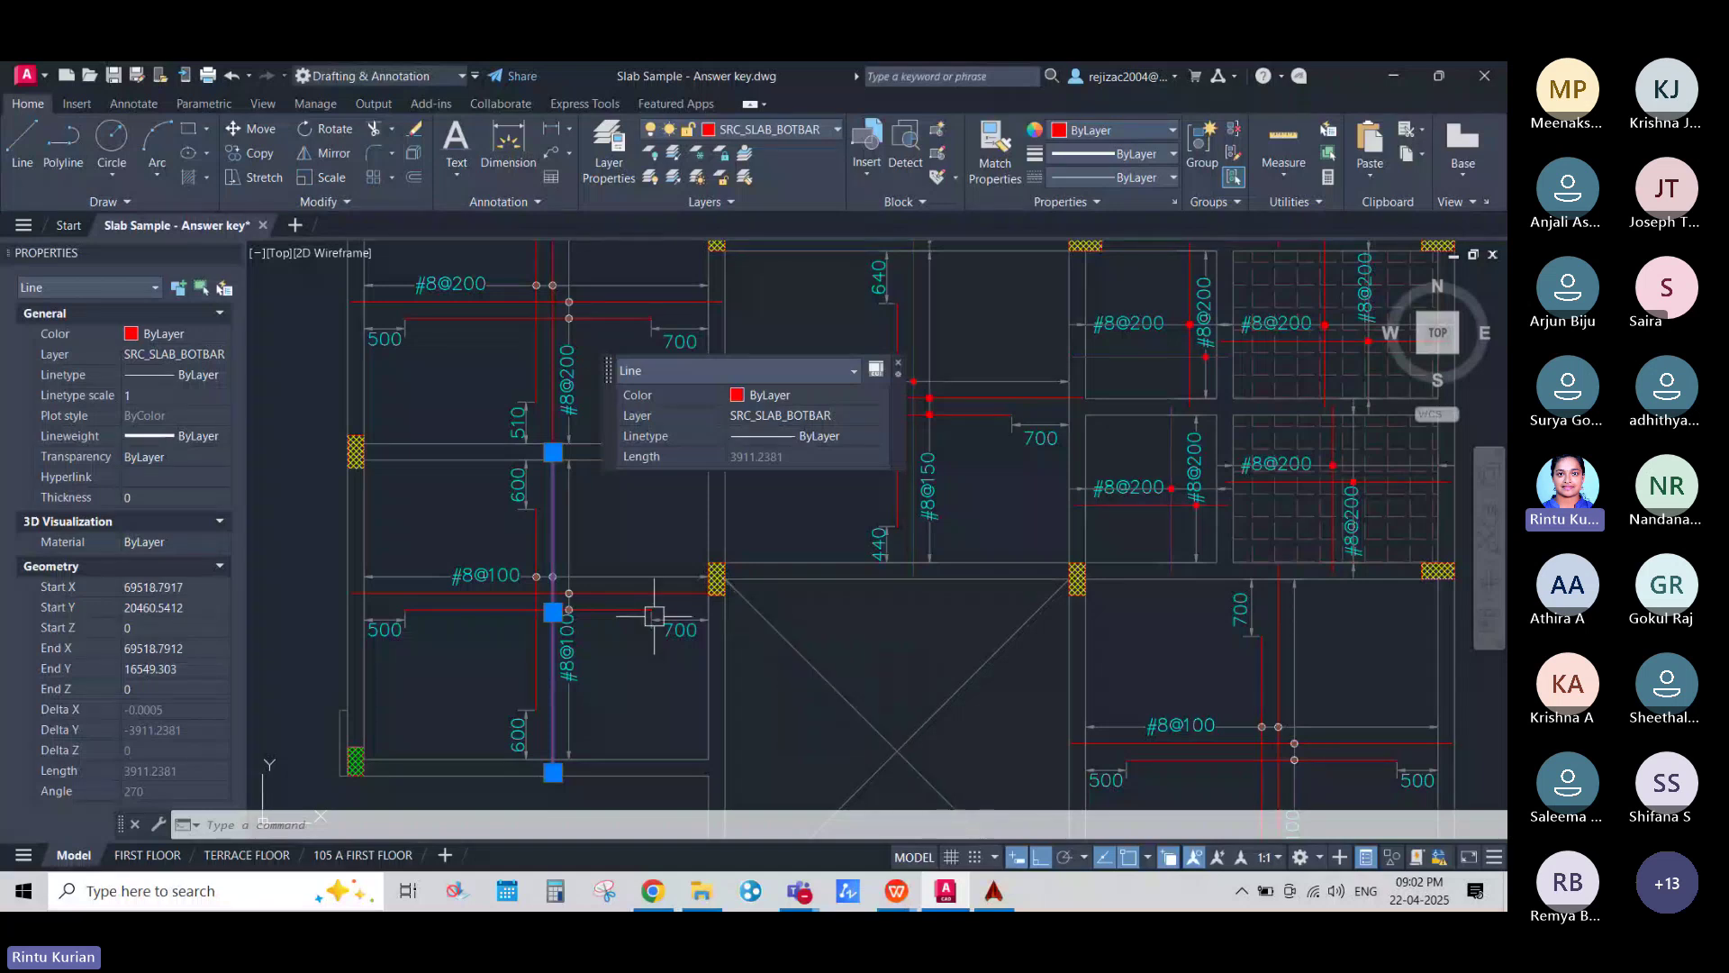
{"action": "scroll", "coordinate": [701, 505], "scroll_direction": "down", "scroll_amount": 2}
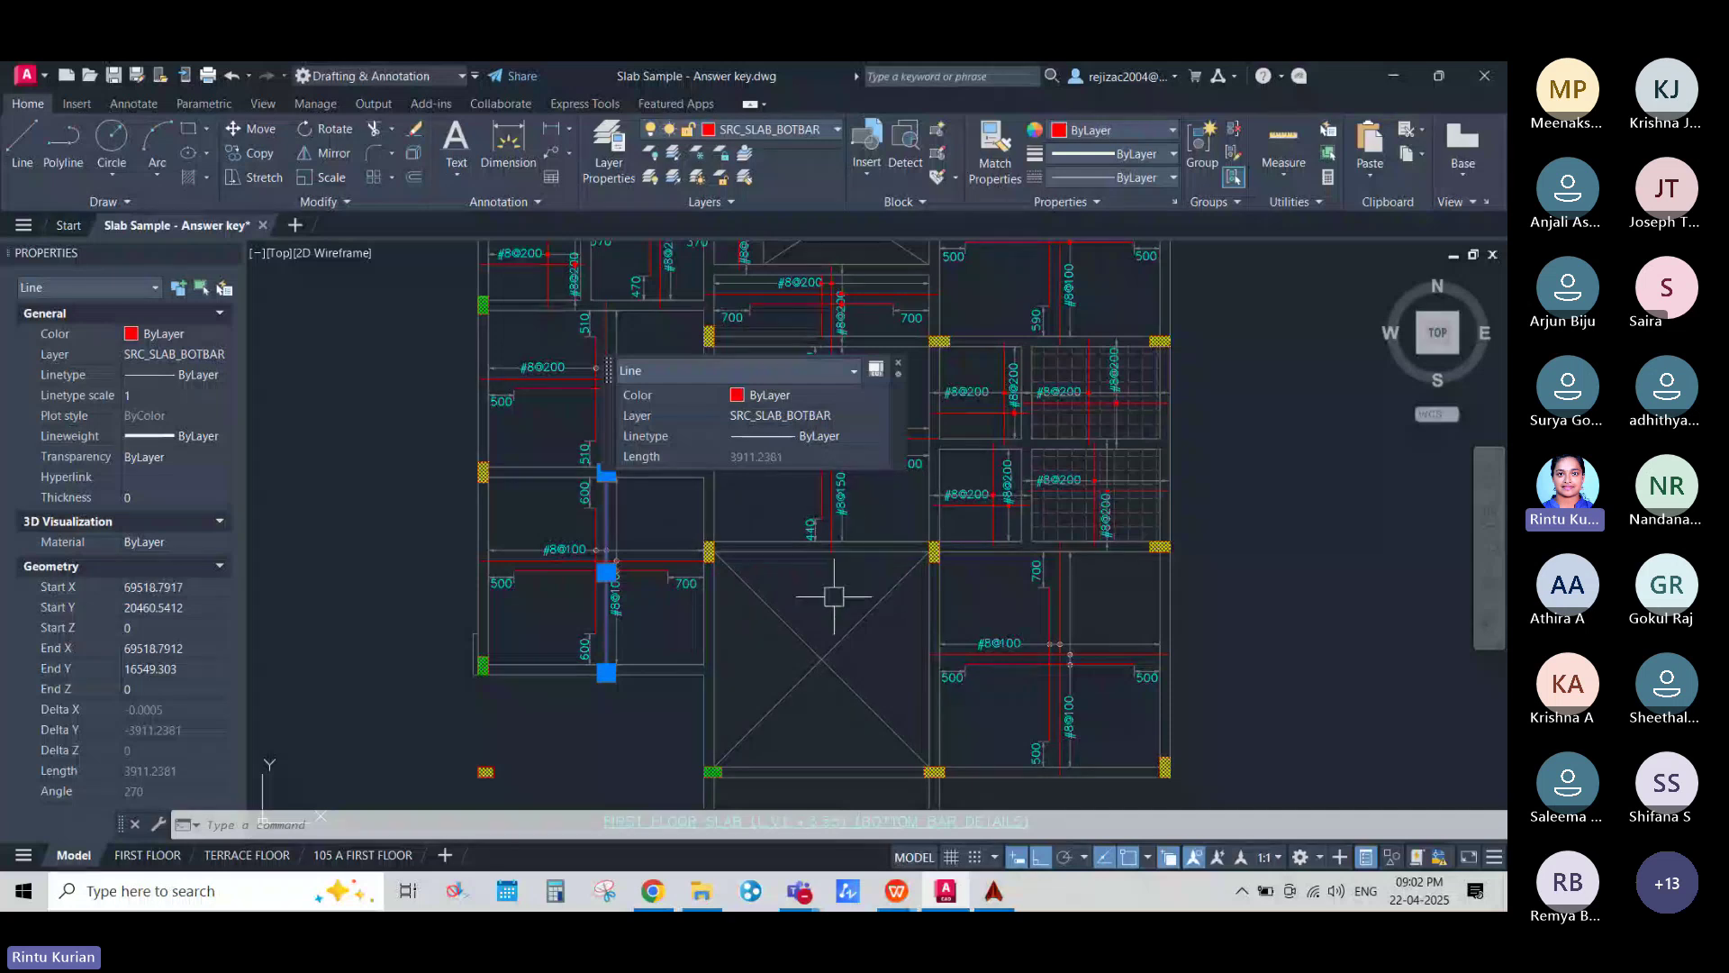
{"action": "key", "text": "Escape"}
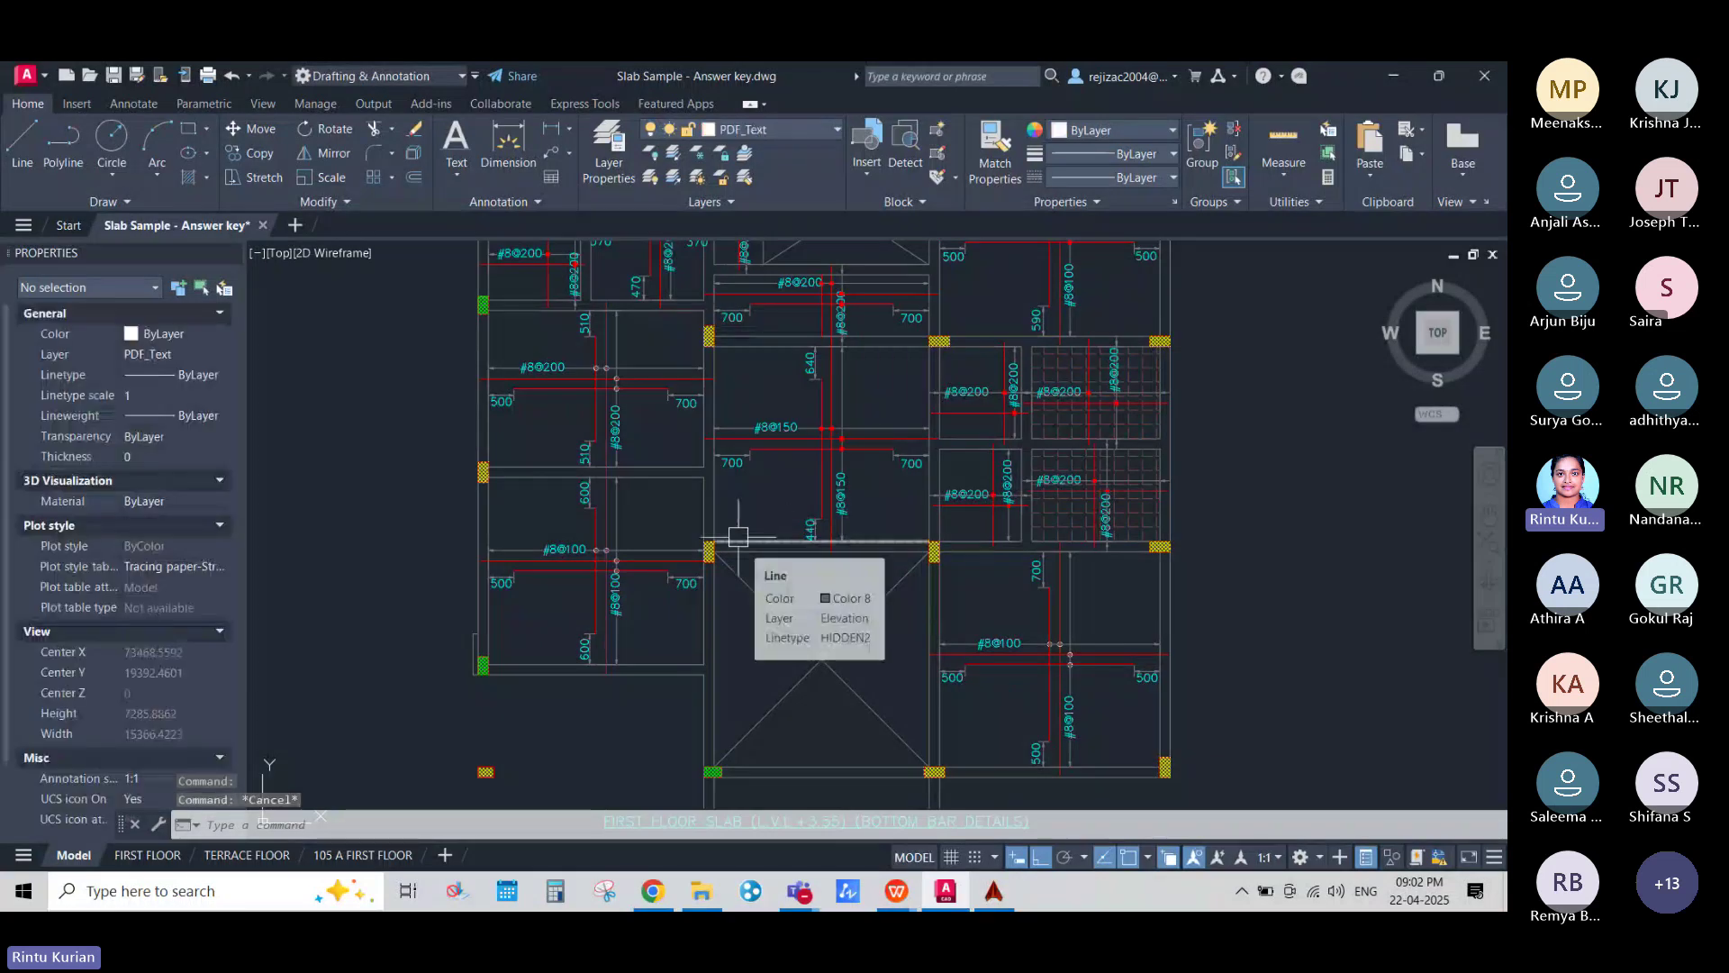
Step: Select both vertical bars through the #8@100 markers in that panel together to compare their layer, and clear the selection
{"action": "scroll", "coordinate": [587, 535], "scroll_direction": "up", "scroll_amount": 5}
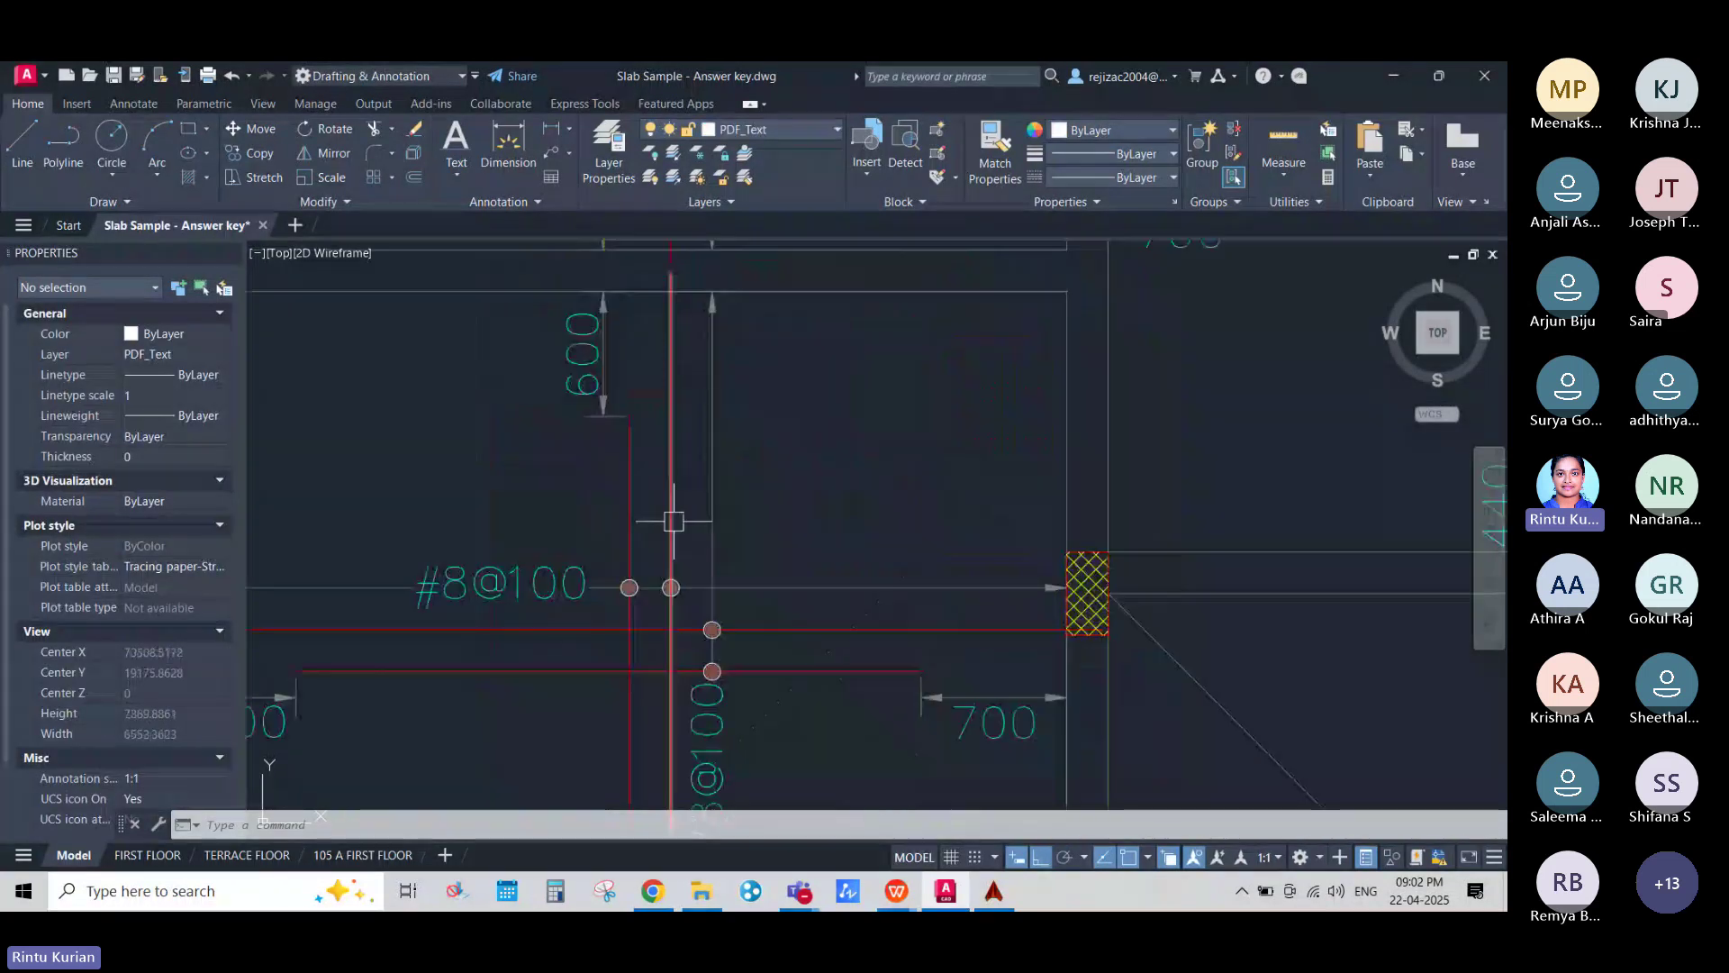
{"action": "left_click", "coordinate": [675, 514]}
{"action": "left_click", "coordinate": [587, 520]}
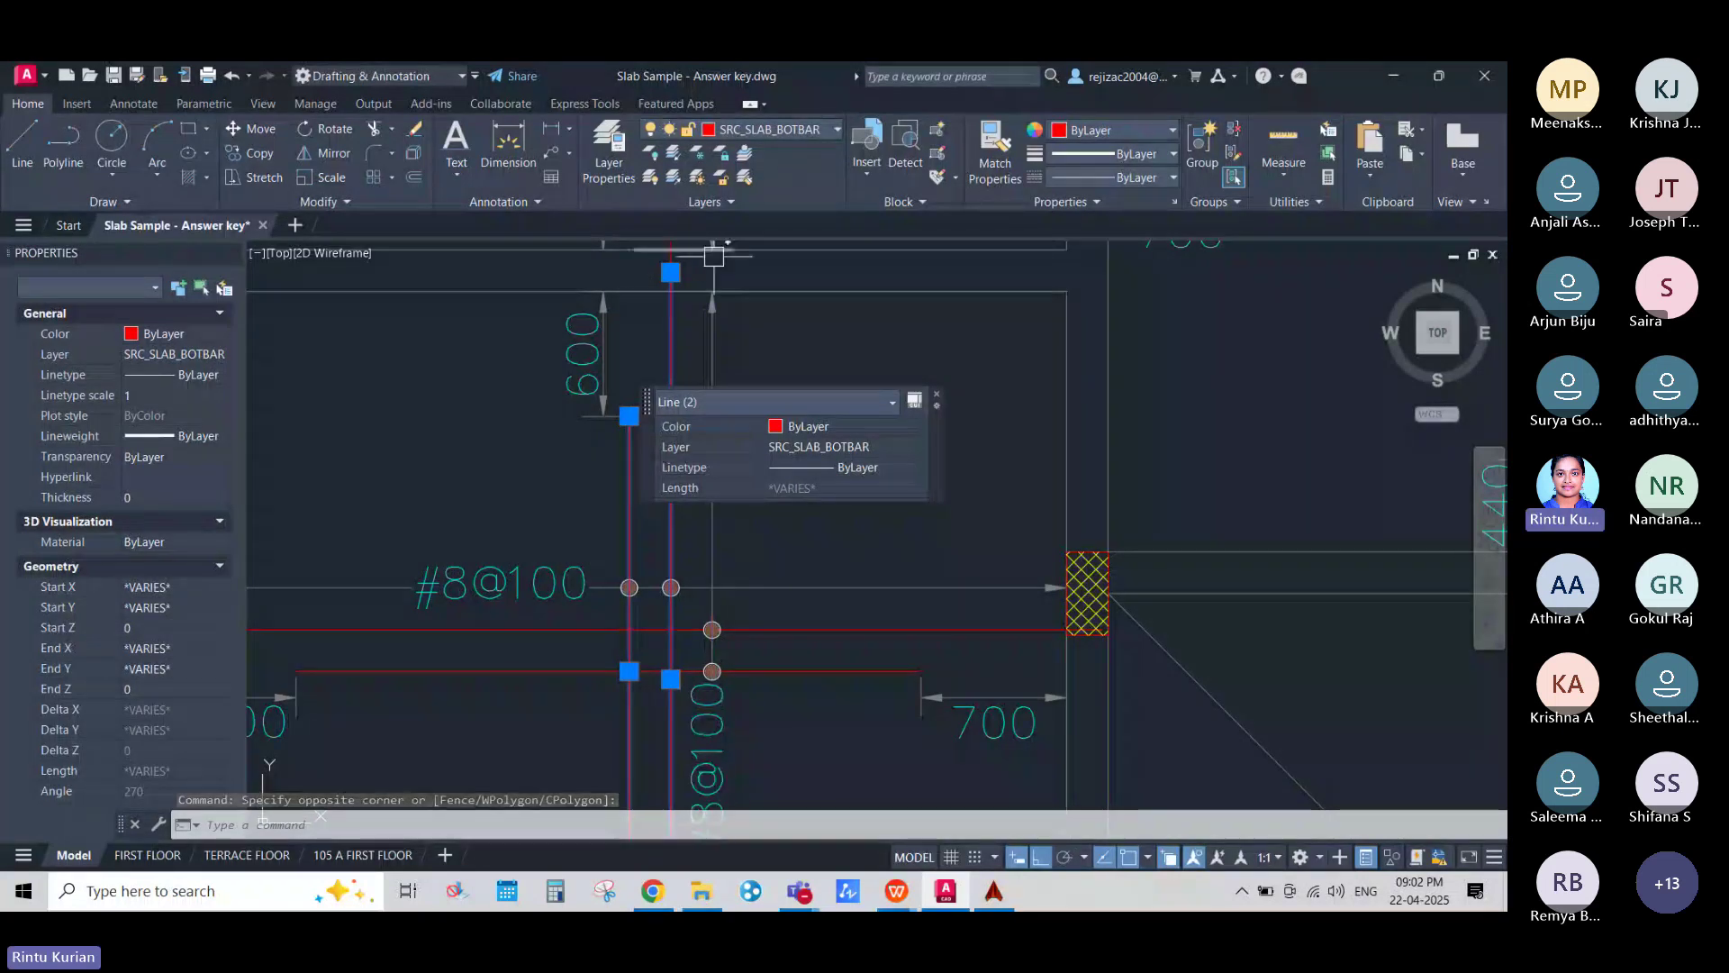
{"action": "key", "text": "Escape"}
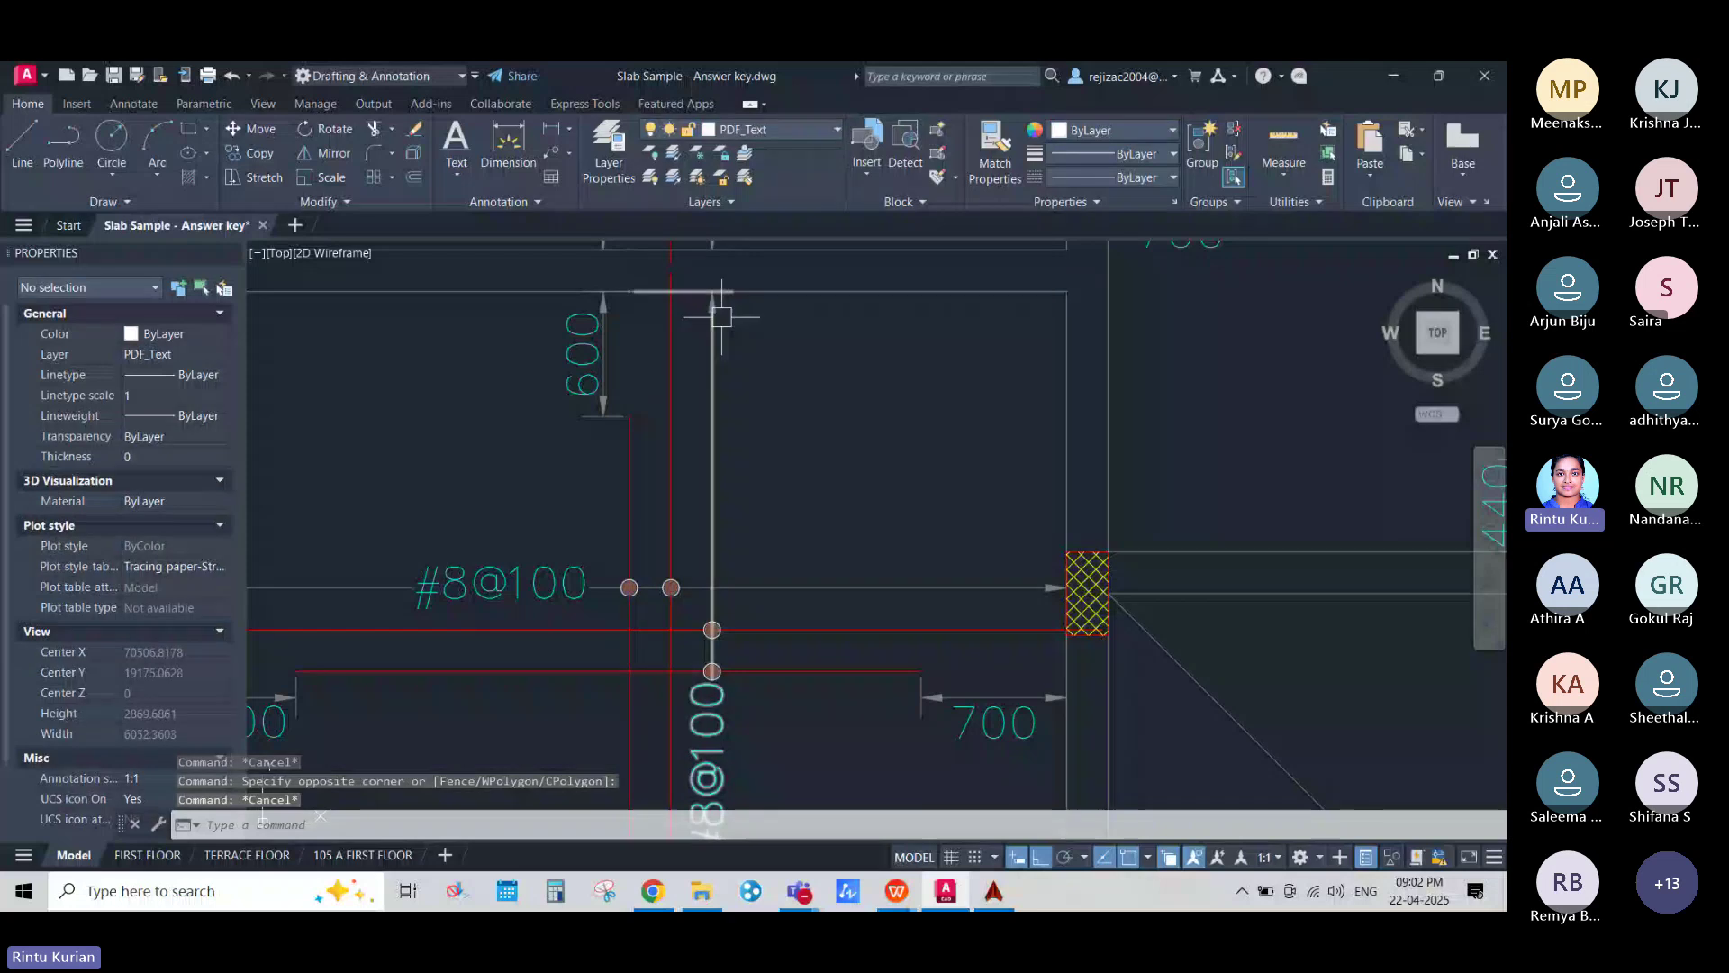
Step: Inspect the properties of the vertical #8@100 dimension beside those bars, and look over the first floor top bar plan
{"action": "left_click", "coordinate": [712, 316]}
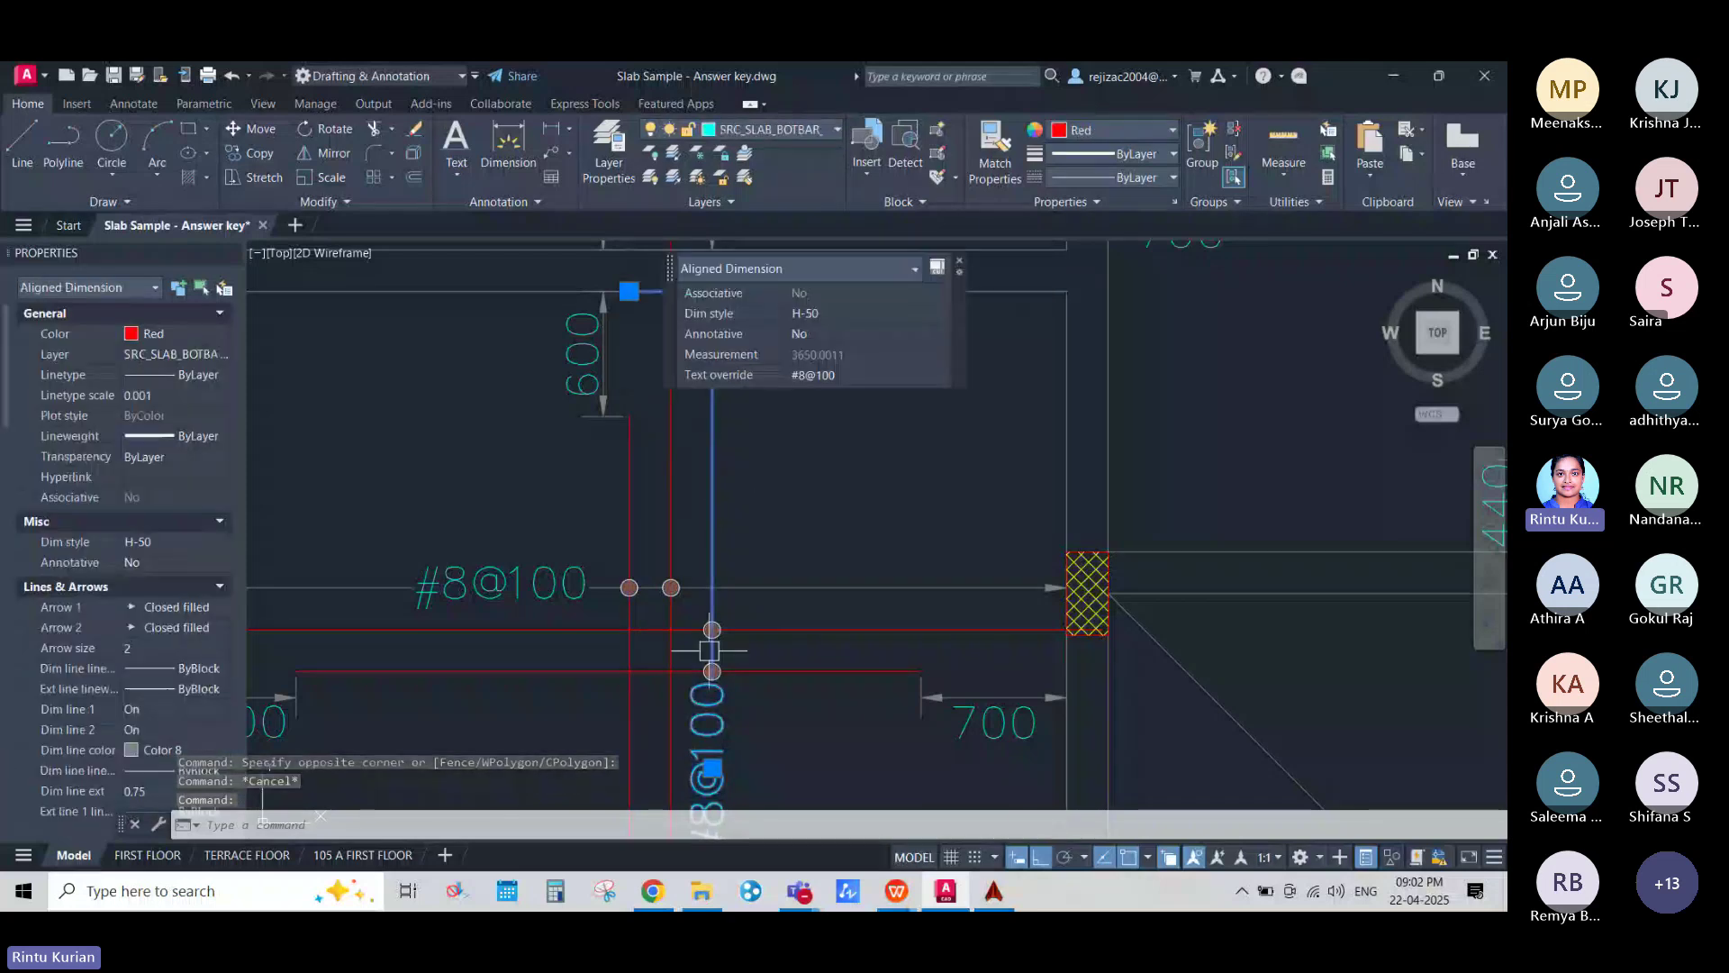
{"action": "scroll", "coordinate": [709, 651], "scroll_direction": "down", "scroll_amount": 8}
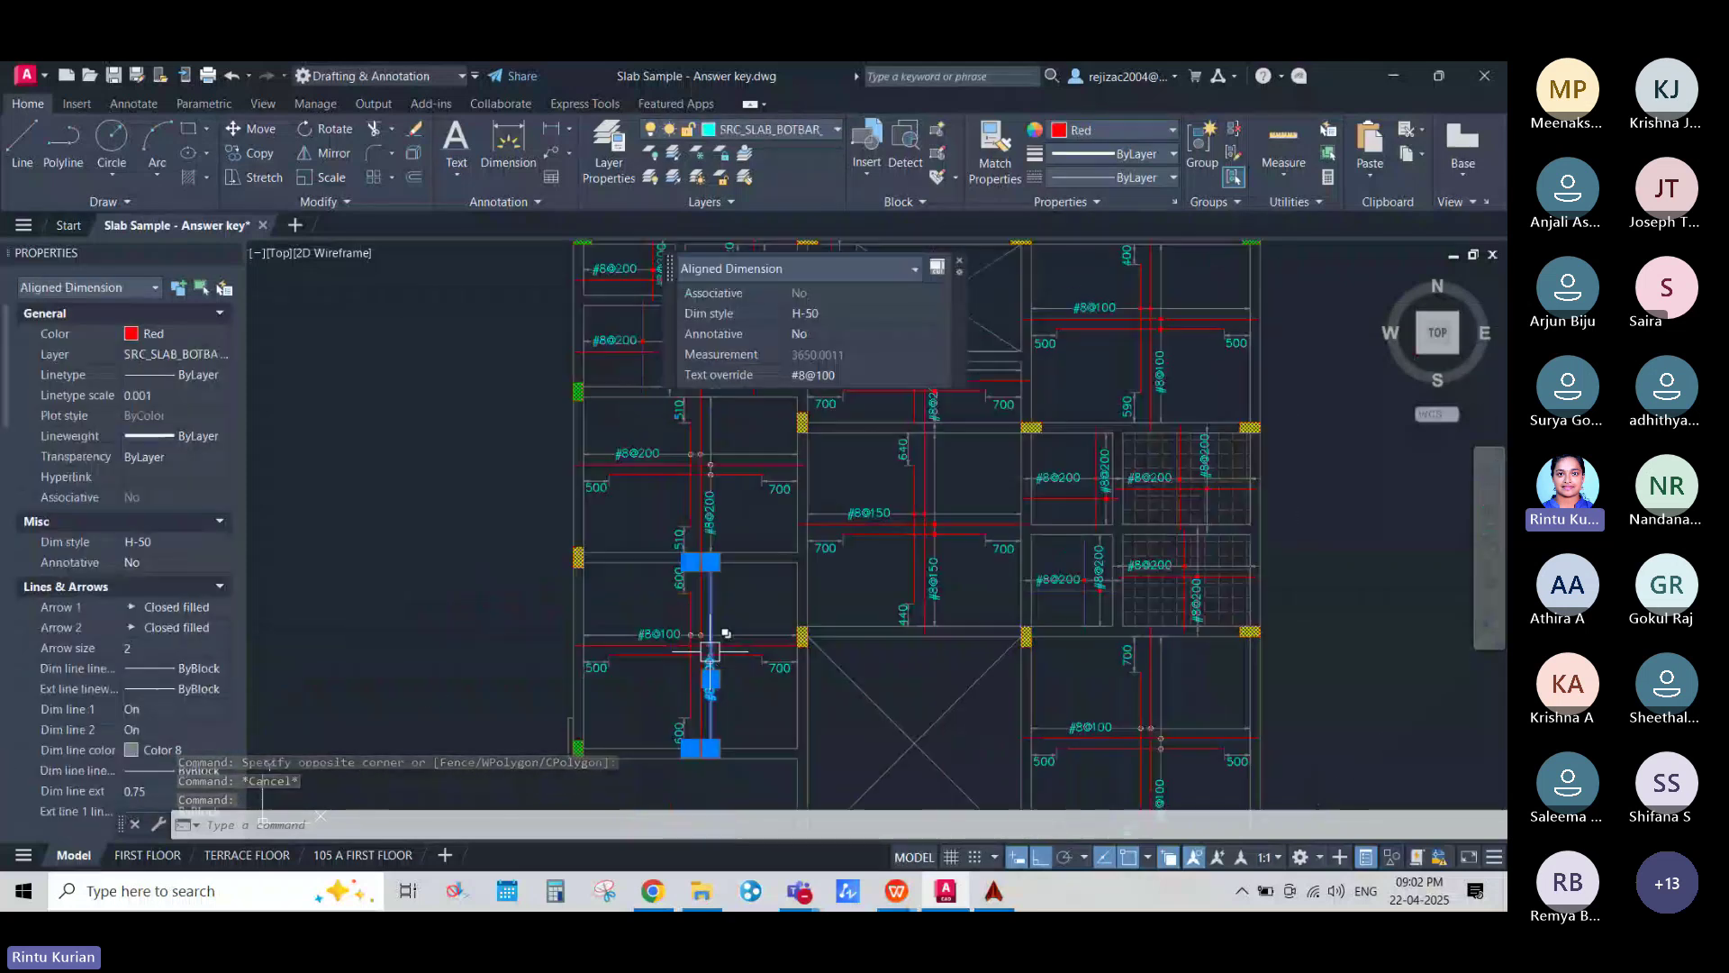
{"action": "key", "text": "Escape"}
{"action": "scroll", "coordinate": [988, 471], "scroll_direction": "down", "scroll_amount": 3}
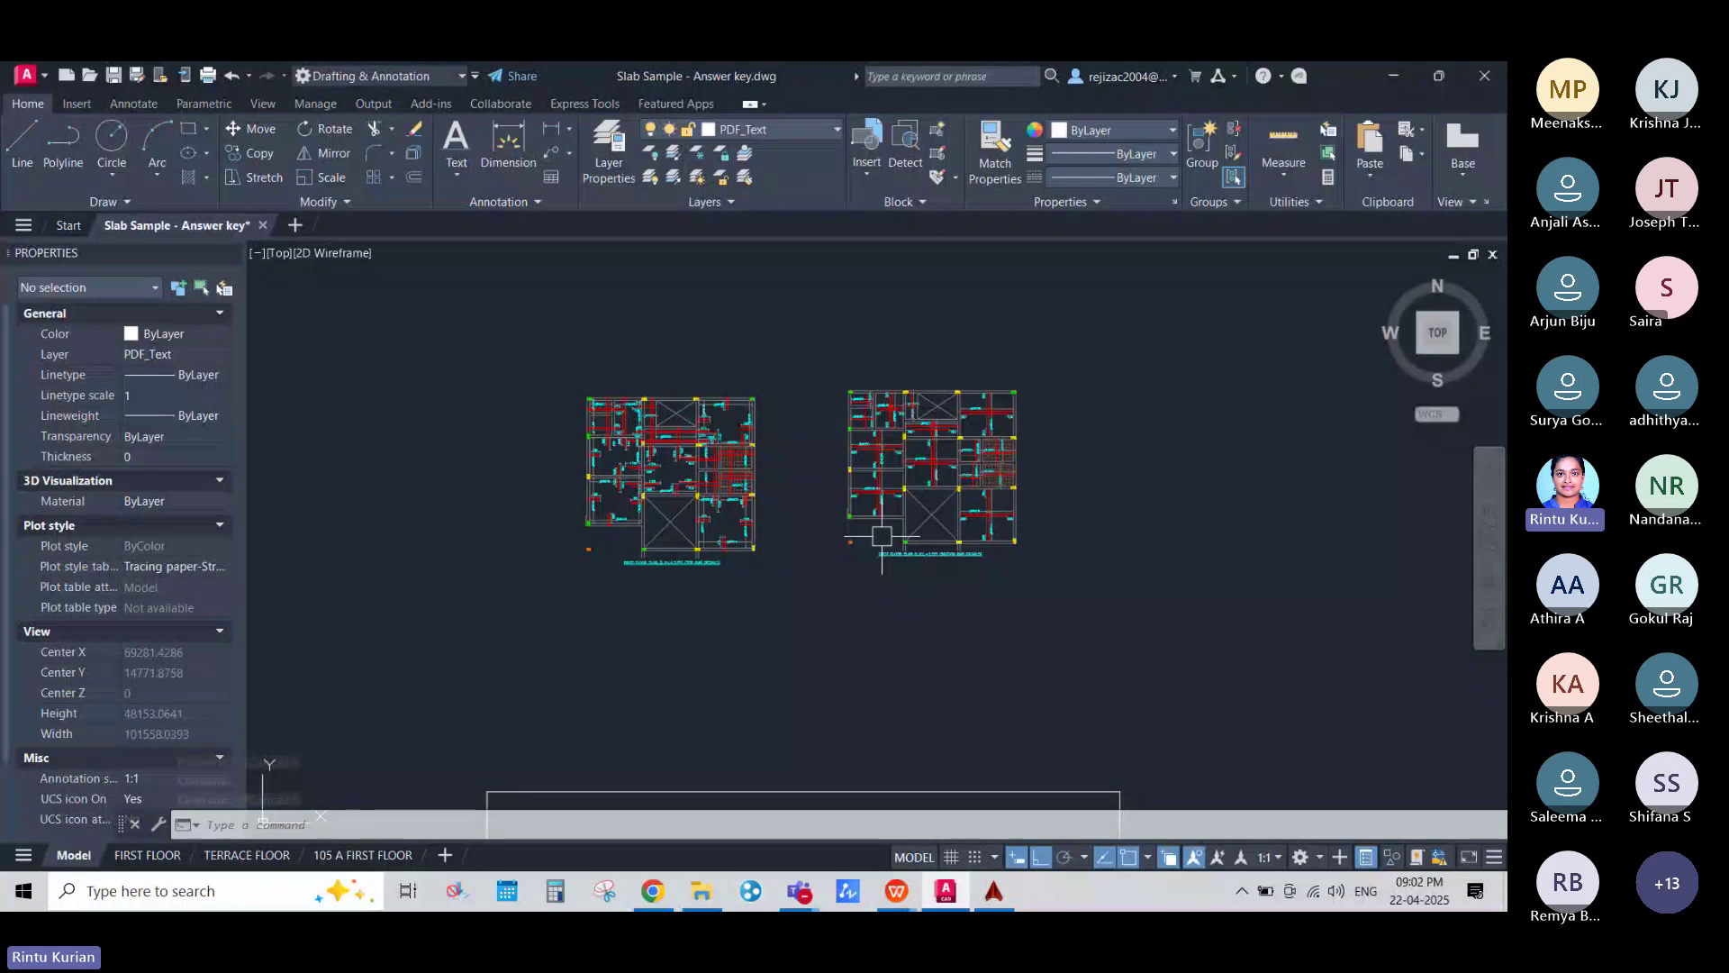
{"action": "scroll", "coordinate": [766, 464], "scroll_direction": "up", "scroll_amount": 5}
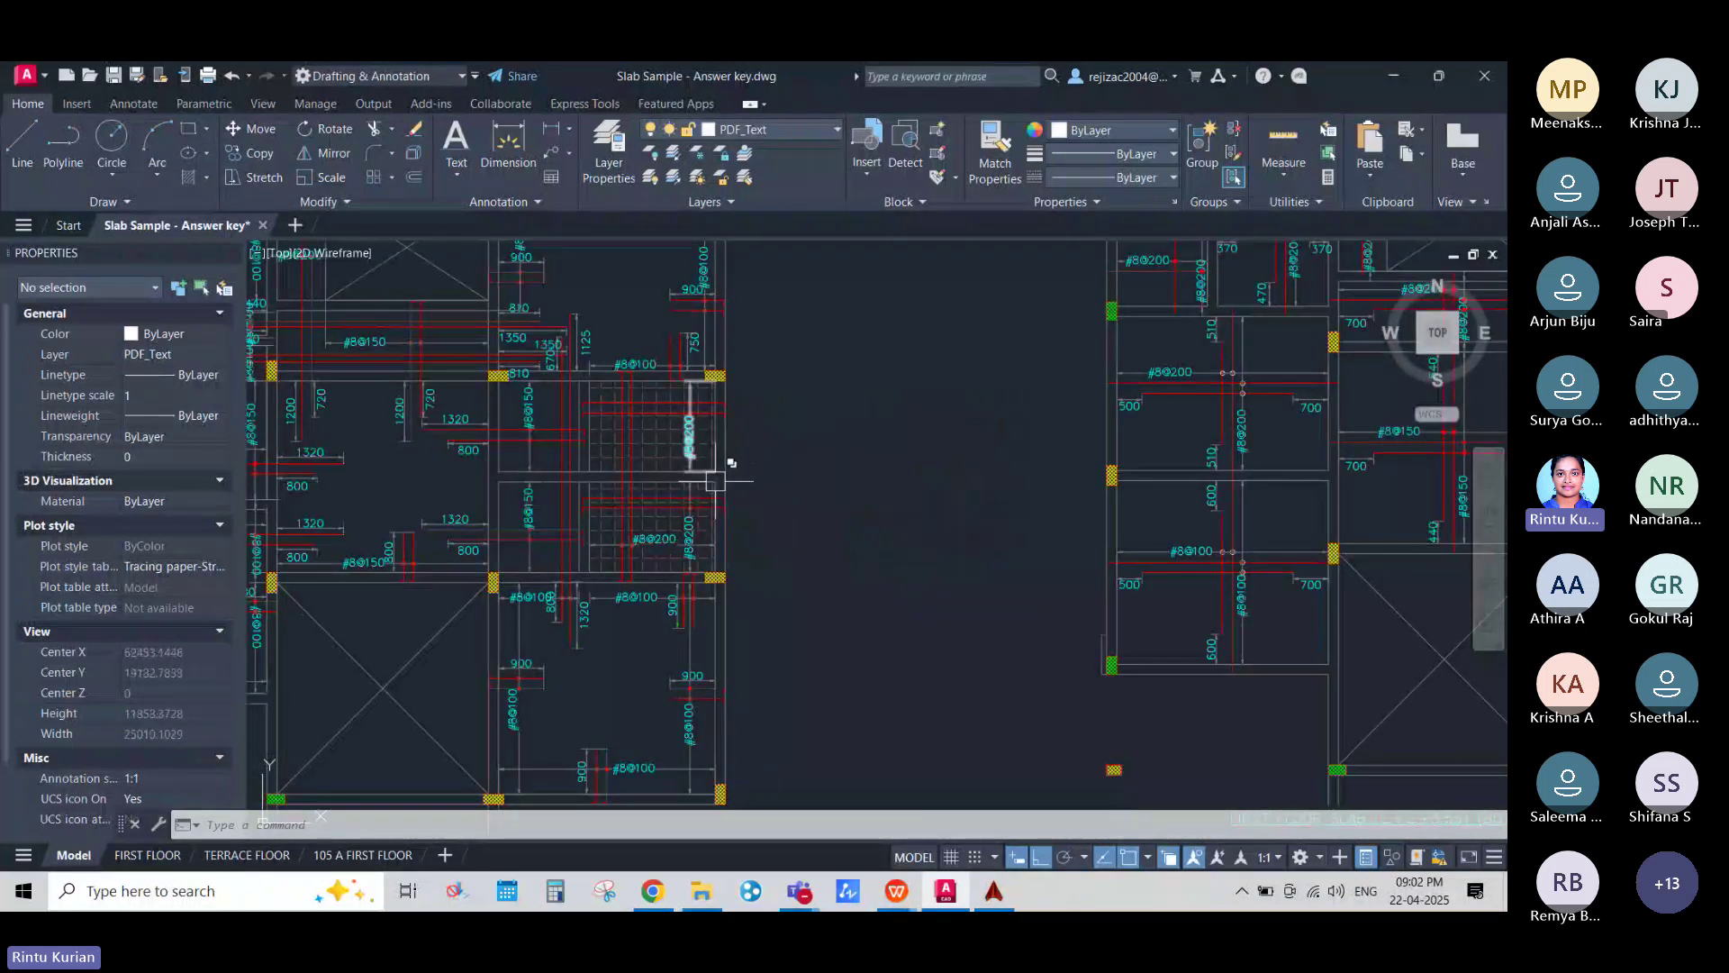
{"action": "scroll", "coordinate": [904, 532], "scroll_direction": "down", "scroll_amount": 4}
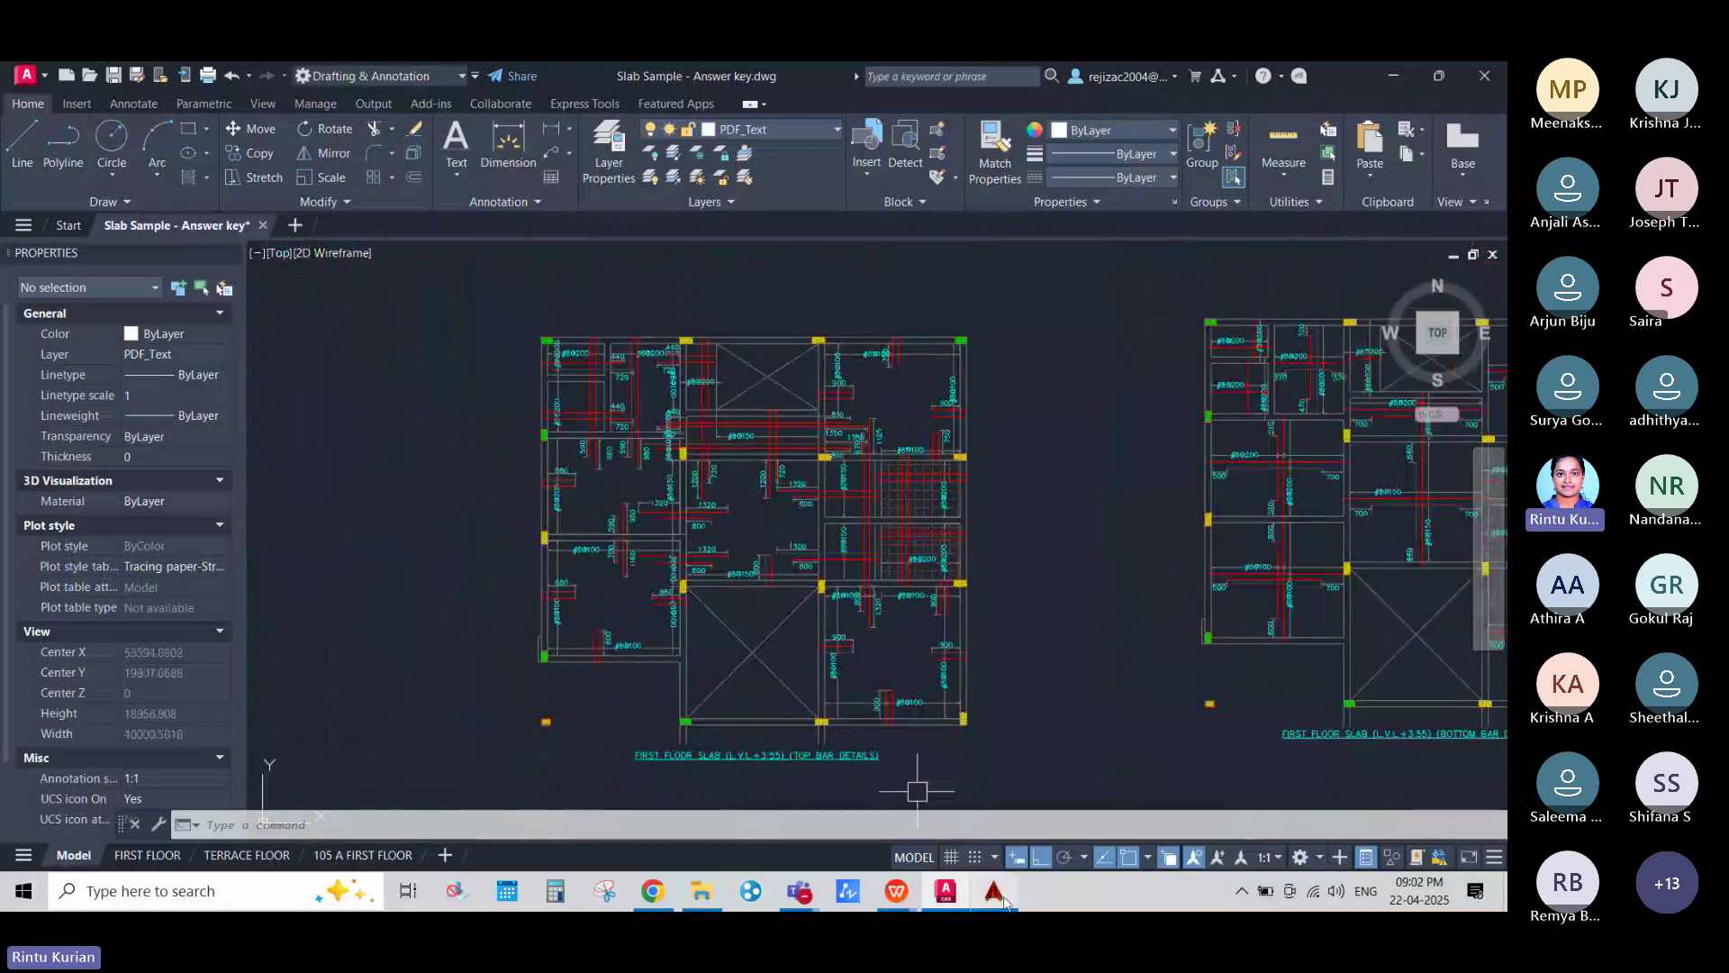
Step: Switch to aadspro and widen the BBS Scanning Properties dialog and its name column so the full property names can be read
{"action": "mouse_move", "coordinate": [1007, 900]}
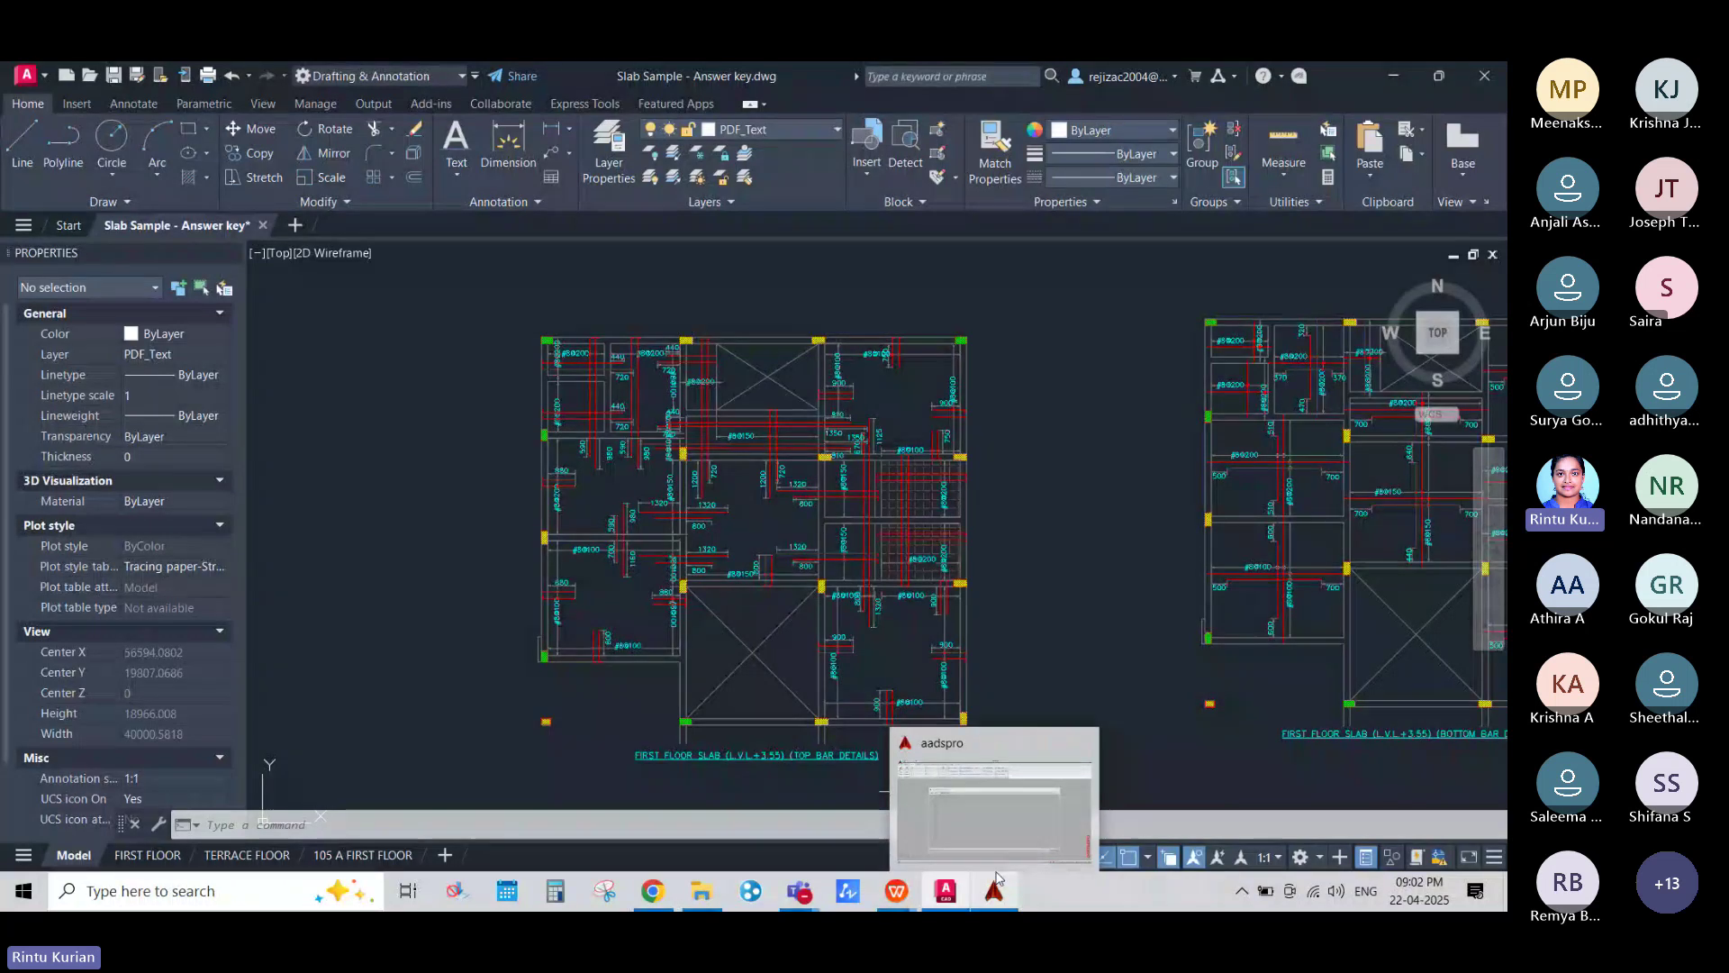
{"action": "left_click", "coordinate": [985, 837]}
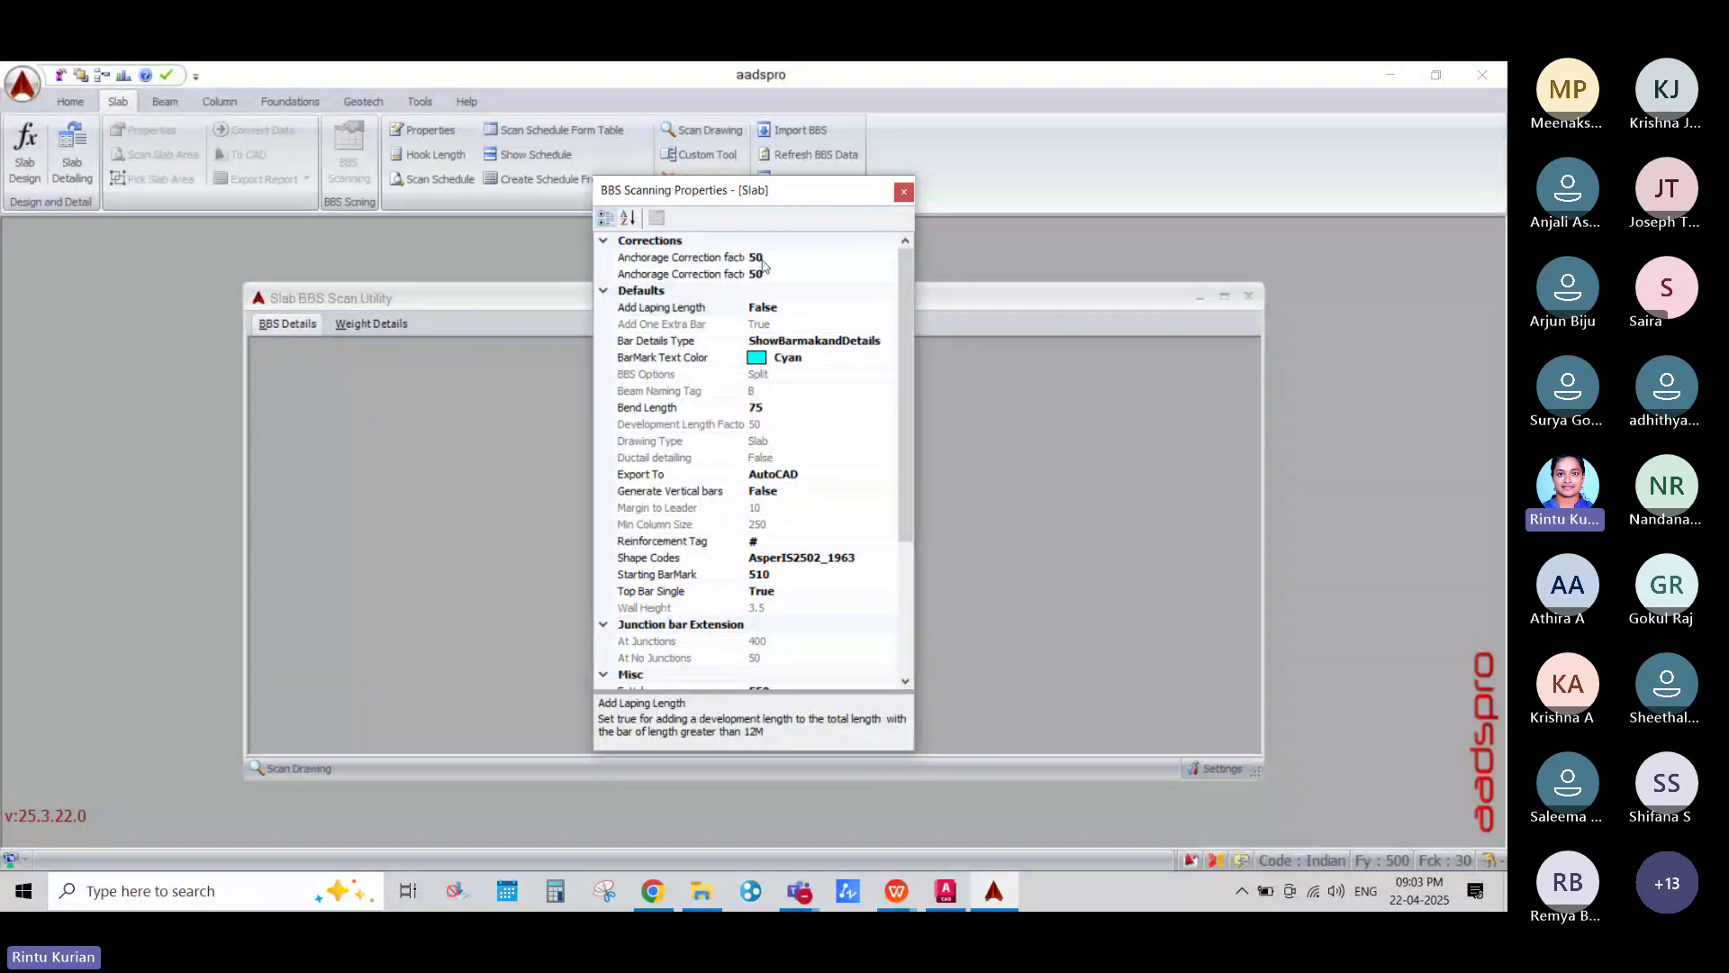
{"action": "left_click_drag", "start_coordinate": [747, 262], "coordinate": [835, 270]}
{"action": "left_click_drag", "start_coordinate": [915, 431], "coordinate": [1191, 461]}
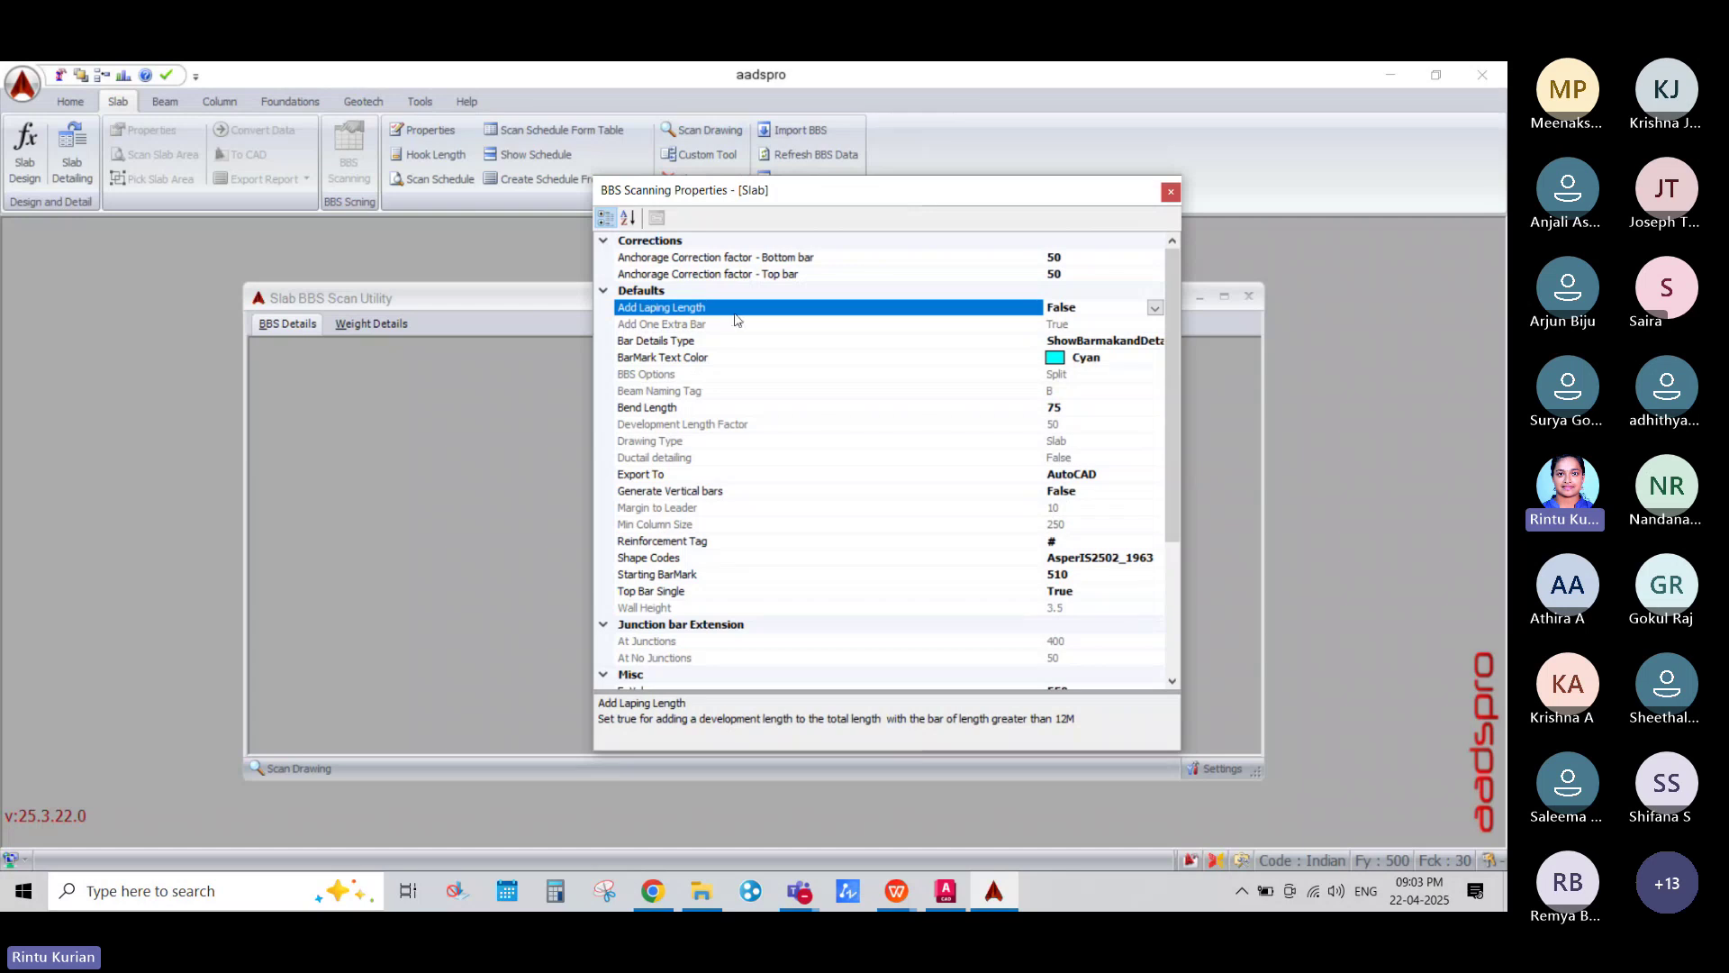
{"action": "left_click_drag", "start_coordinate": [1050, 343], "coordinate": [900, 343]}
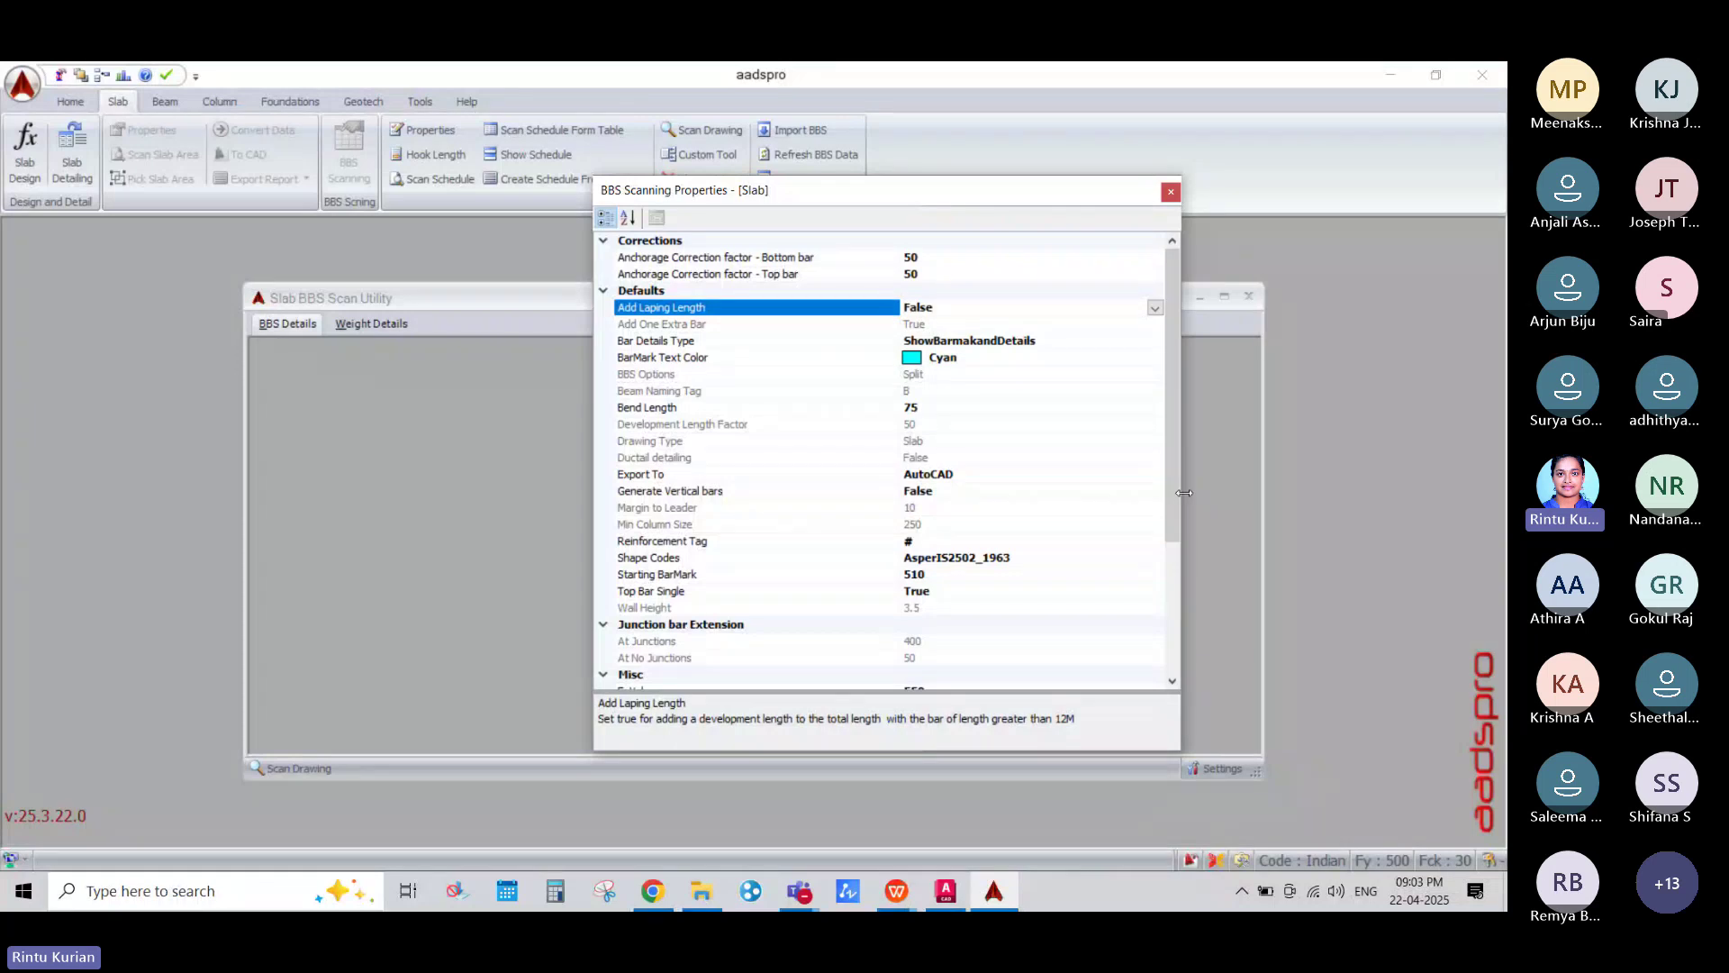
{"action": "left_click_drag", "start_coordinate": [1183, 493], "coordinate": [1112, 496]}
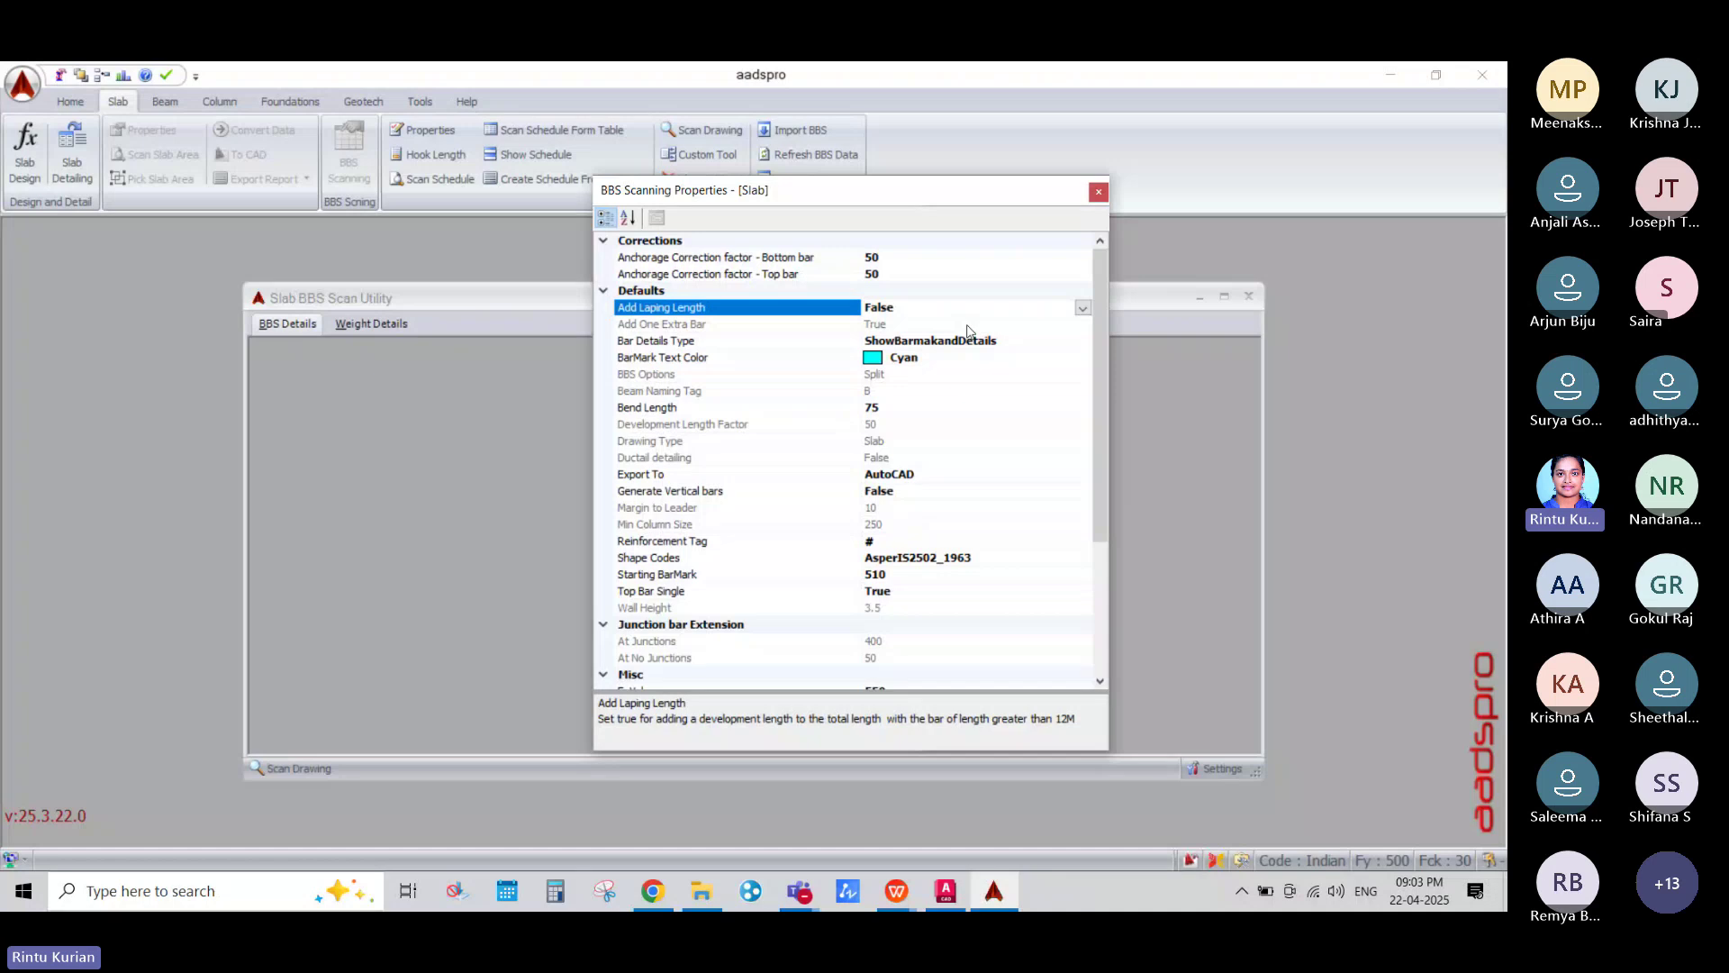
Step: Review the Add Laping Length choices and the description of the BarMark Text Color property
{"action": "left_click", "coordinate": [1083, 308]}
{"action": "left_click", "coordinate": [1084, 310]}
{"action": "left_click", "coordinate": [928, 359]}
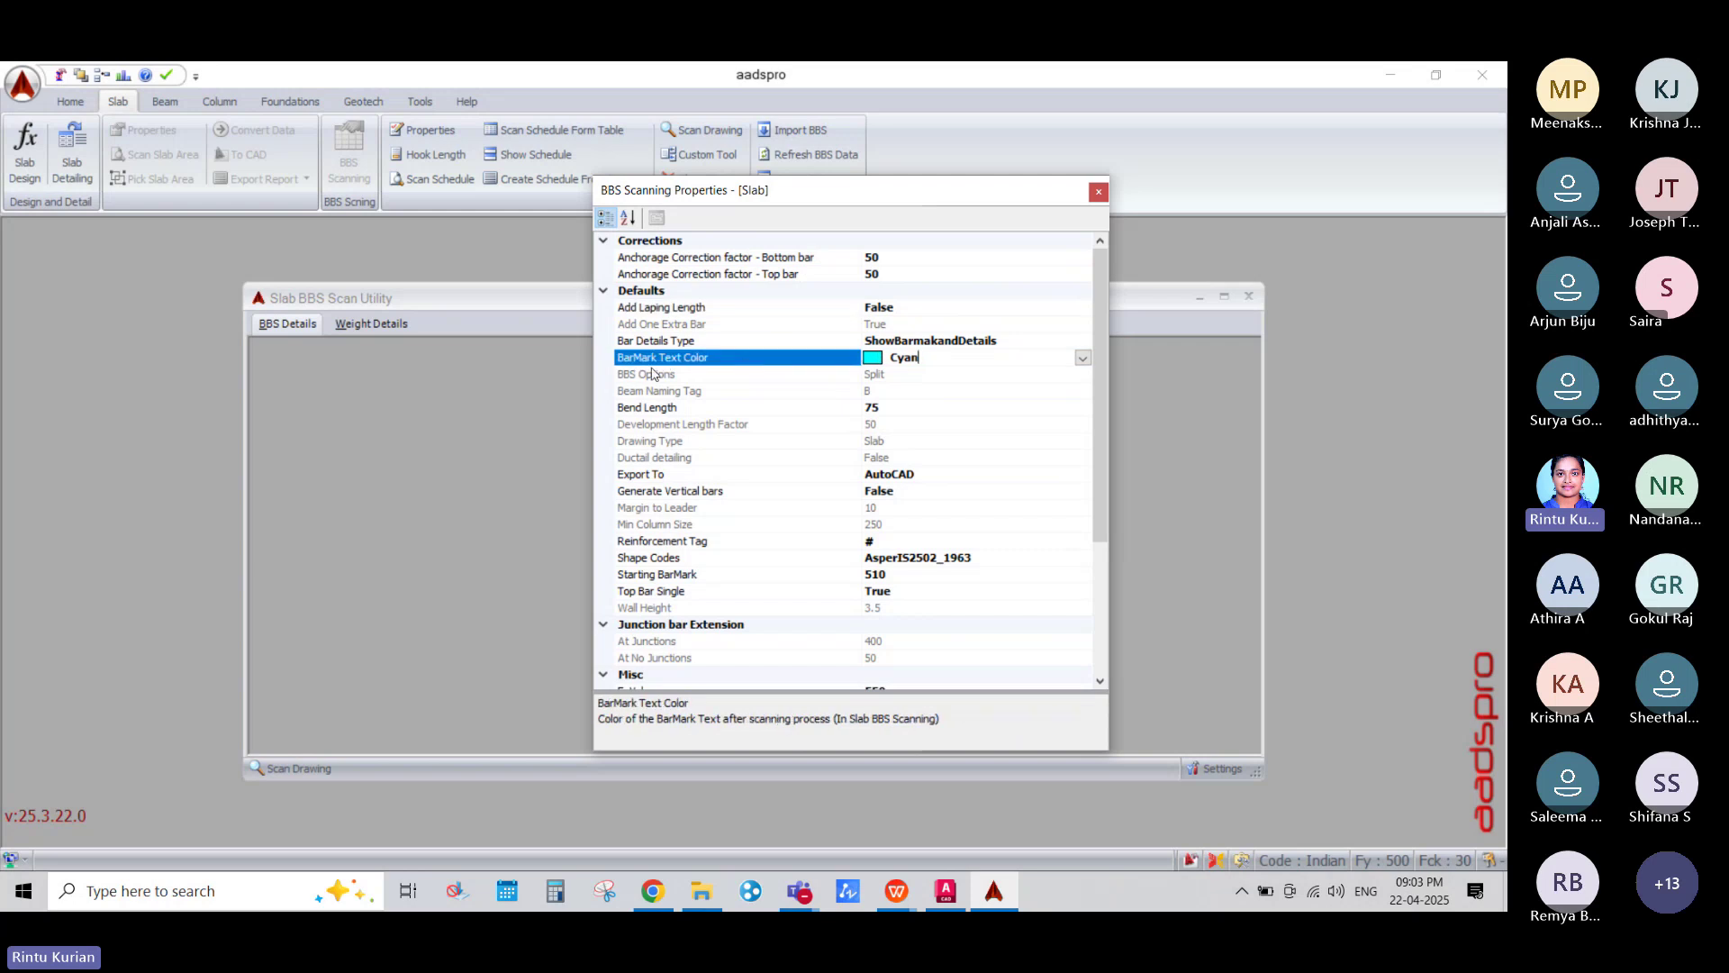
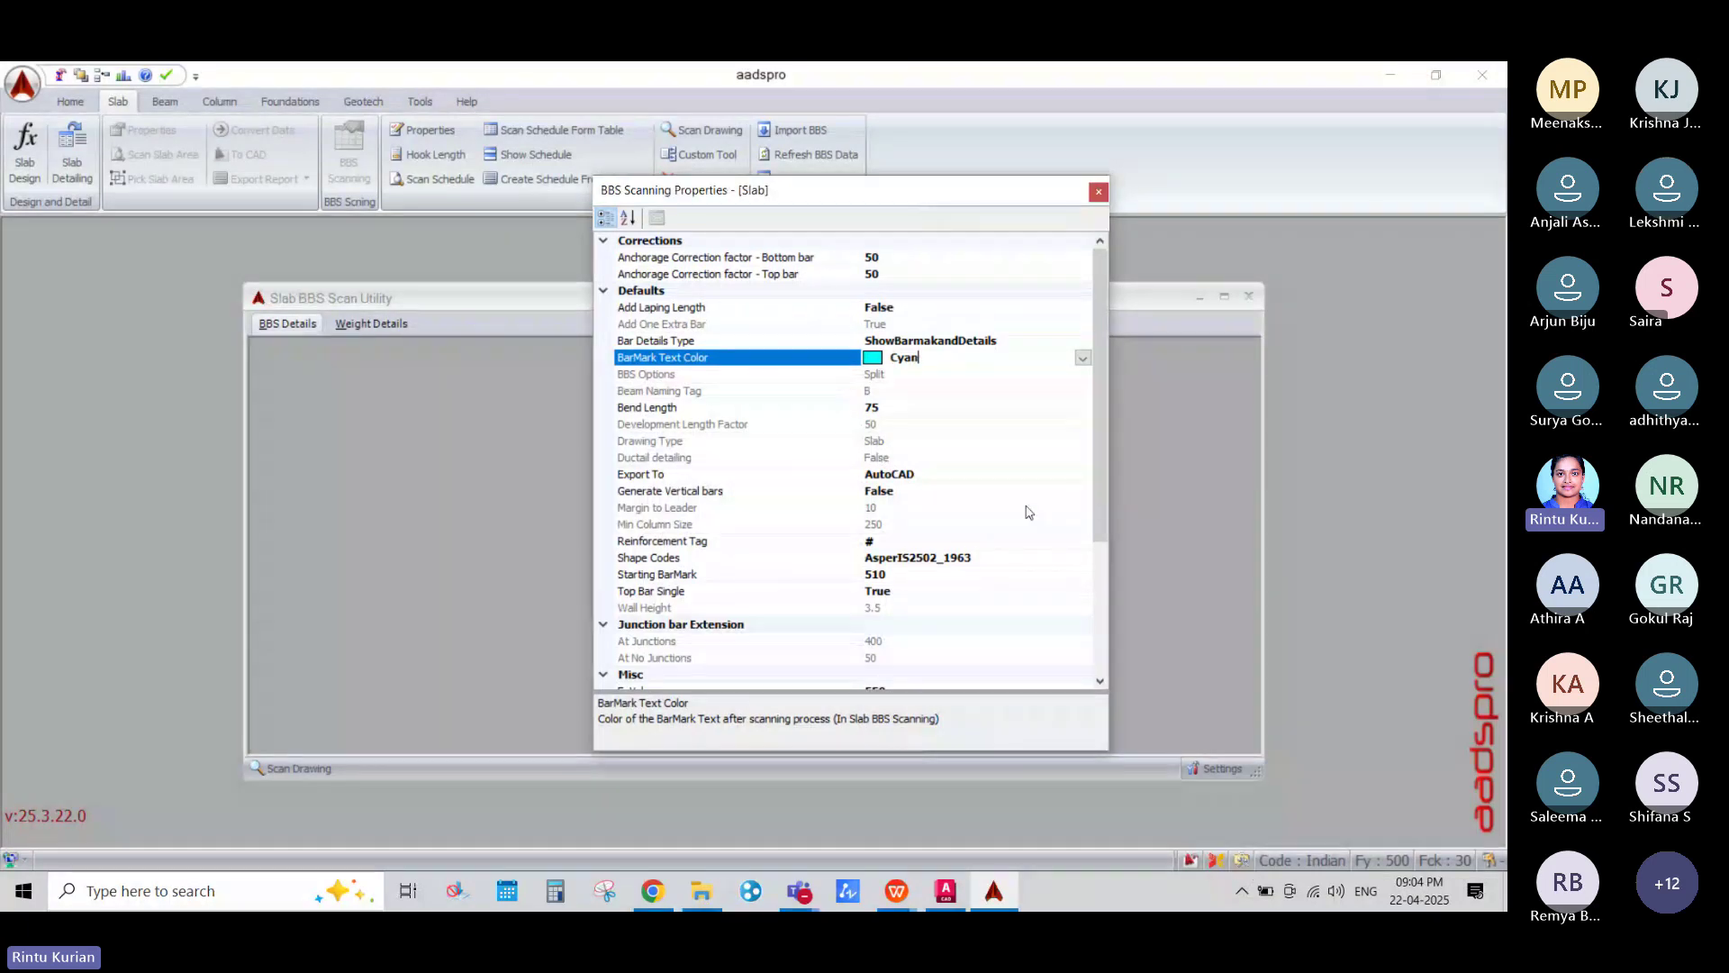
Step: Review the Development Length Factor property and the available Export To formats, leaving the bar bending export on AutoCAD
{"action": "left_click_drag", "start_coordinate": [1094, 494], "coordinate": [1100, 553]}
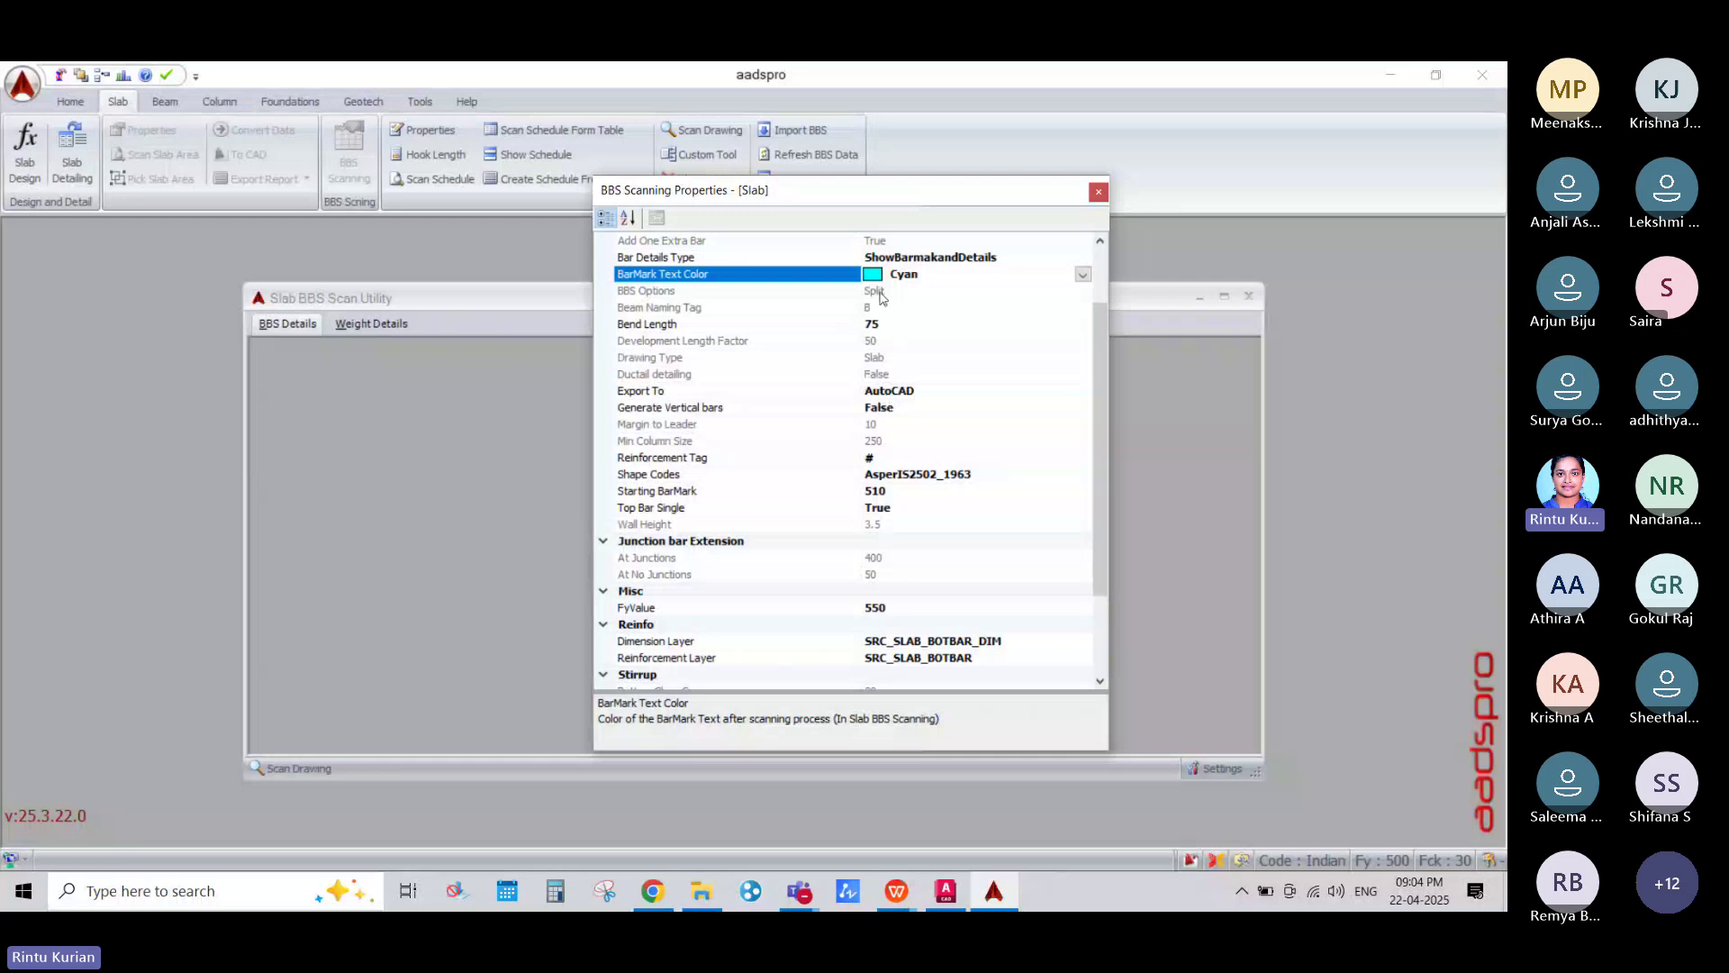
{"action": "left_click", "coordinate": [876, 342]}
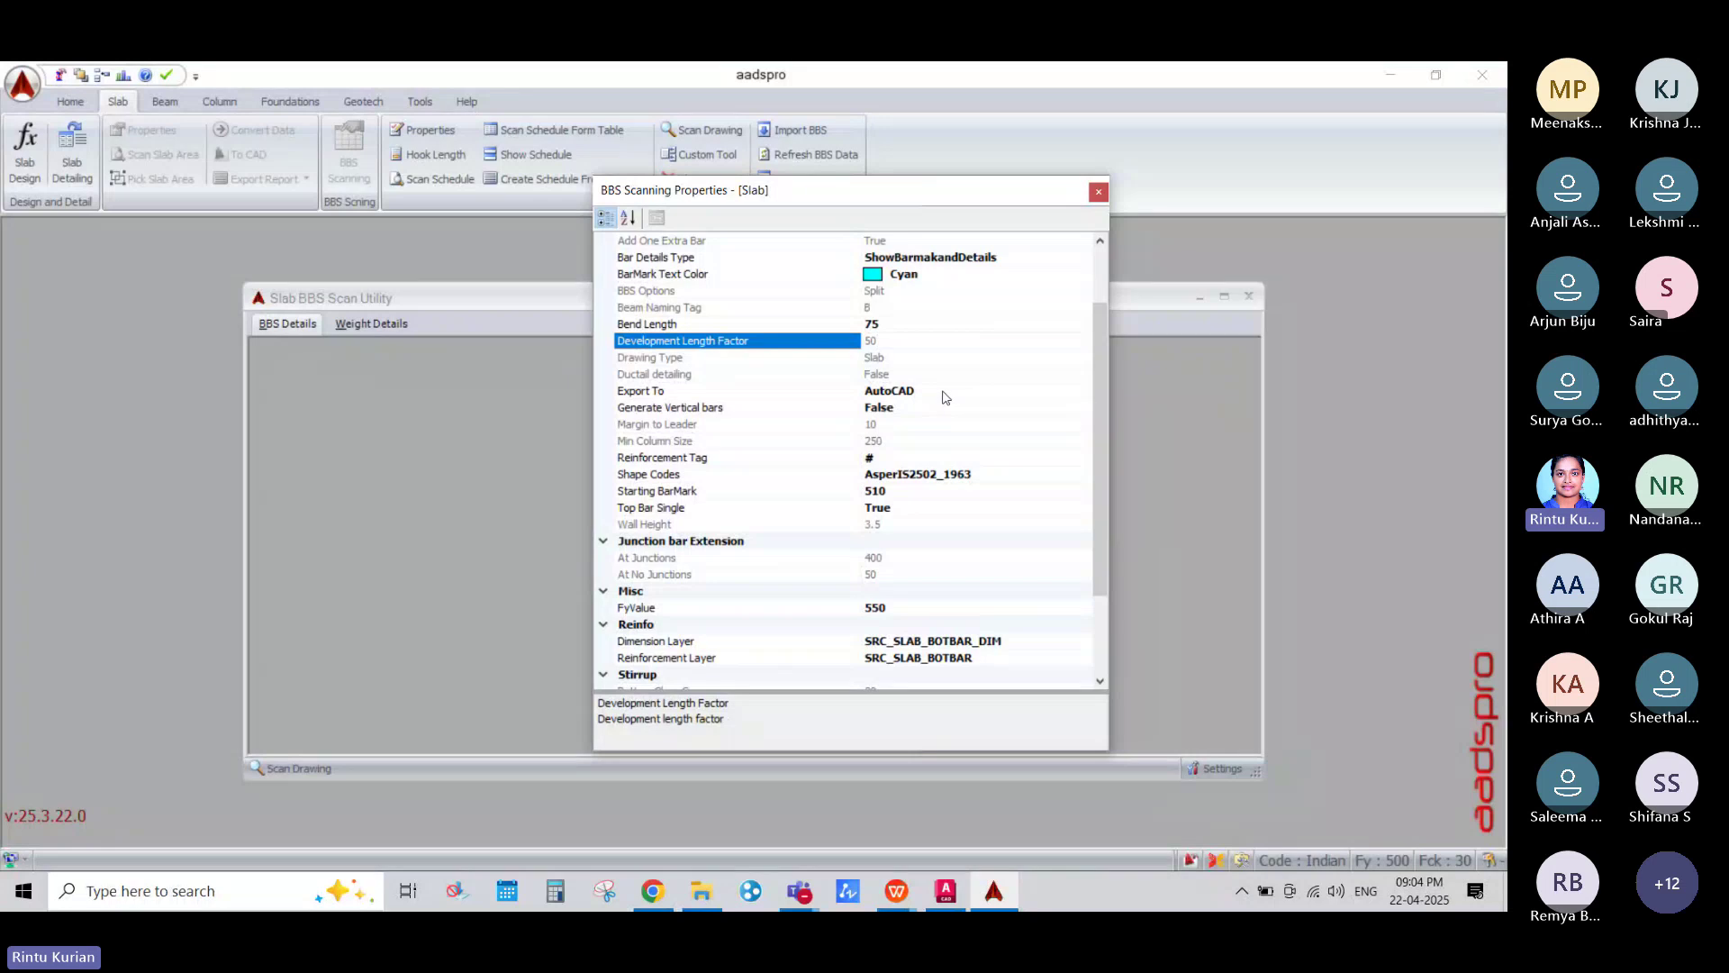
{"action": "left_click", "coordinate": [945, 397]}
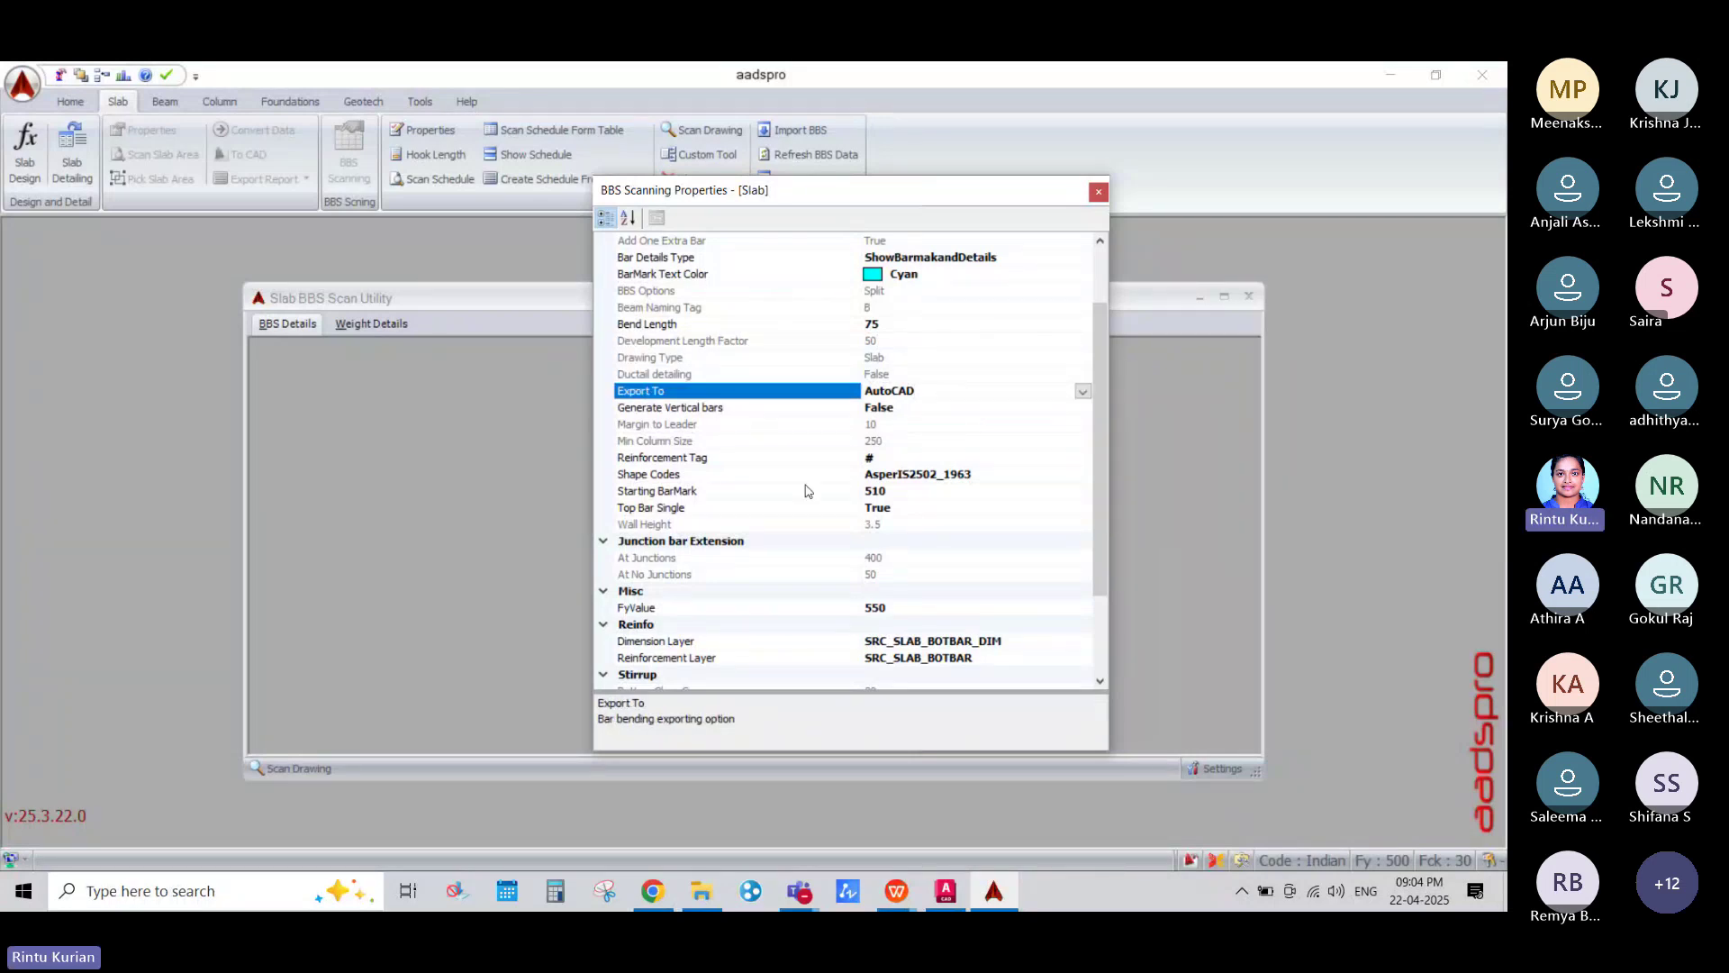
{"action": "left_click", "coordinate": [1082, 392]}
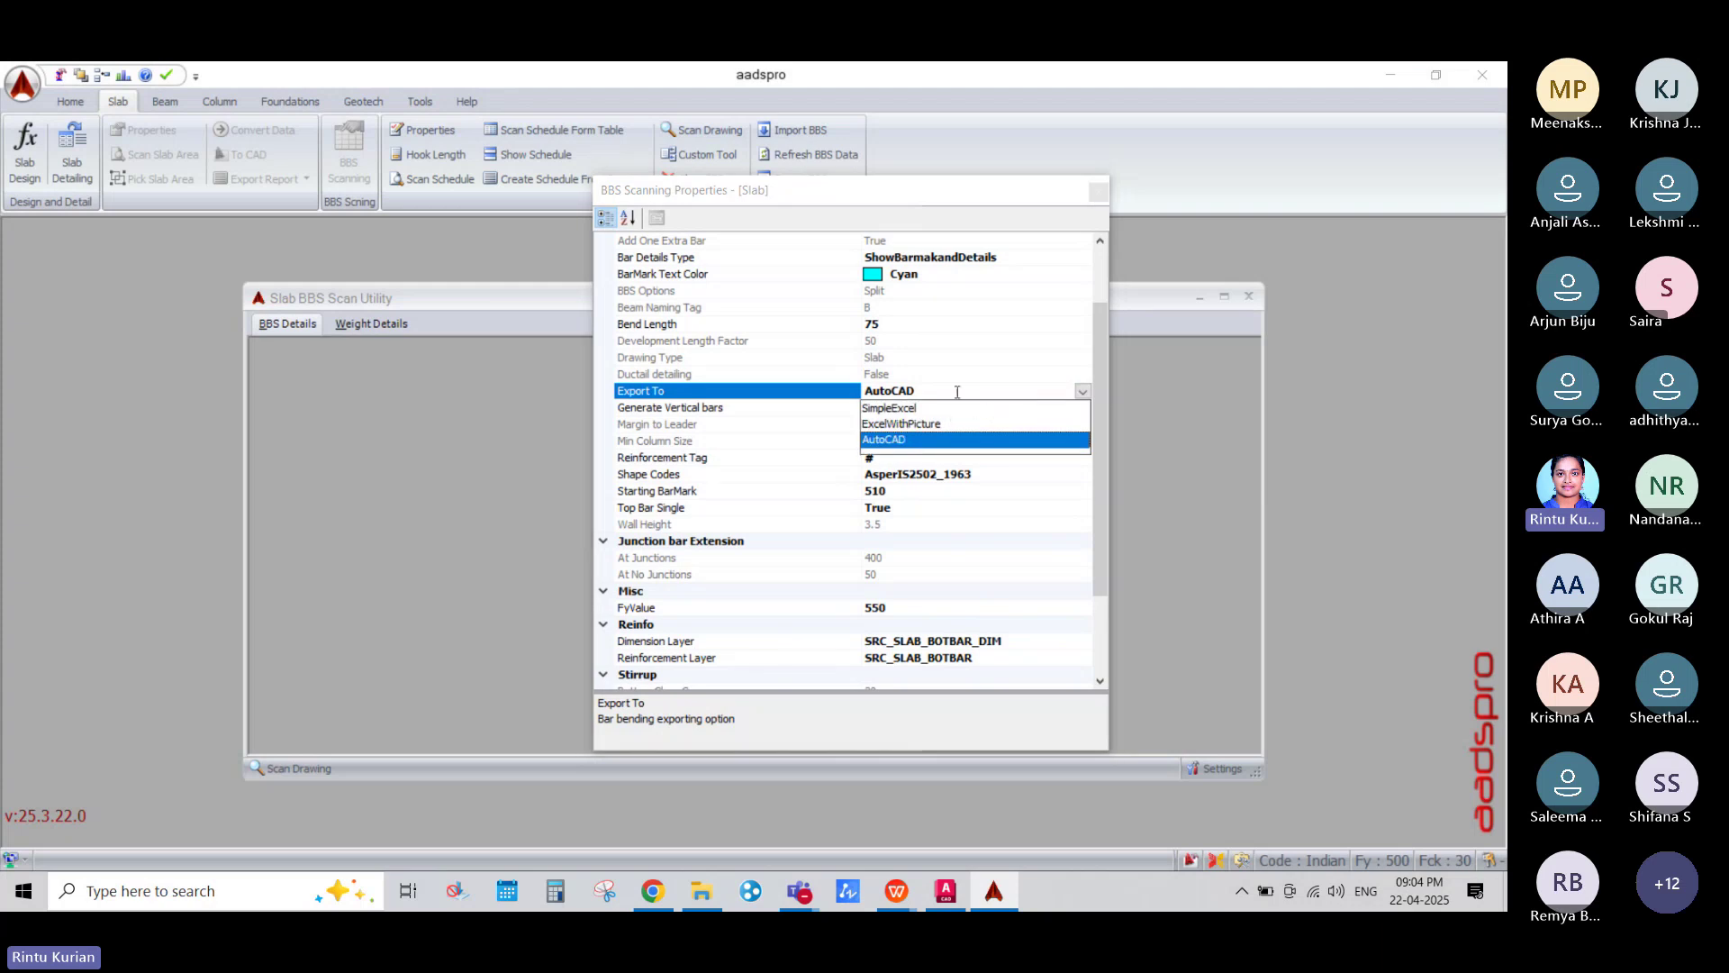
{"action": "left_click", "coordinate": [950, 392]}
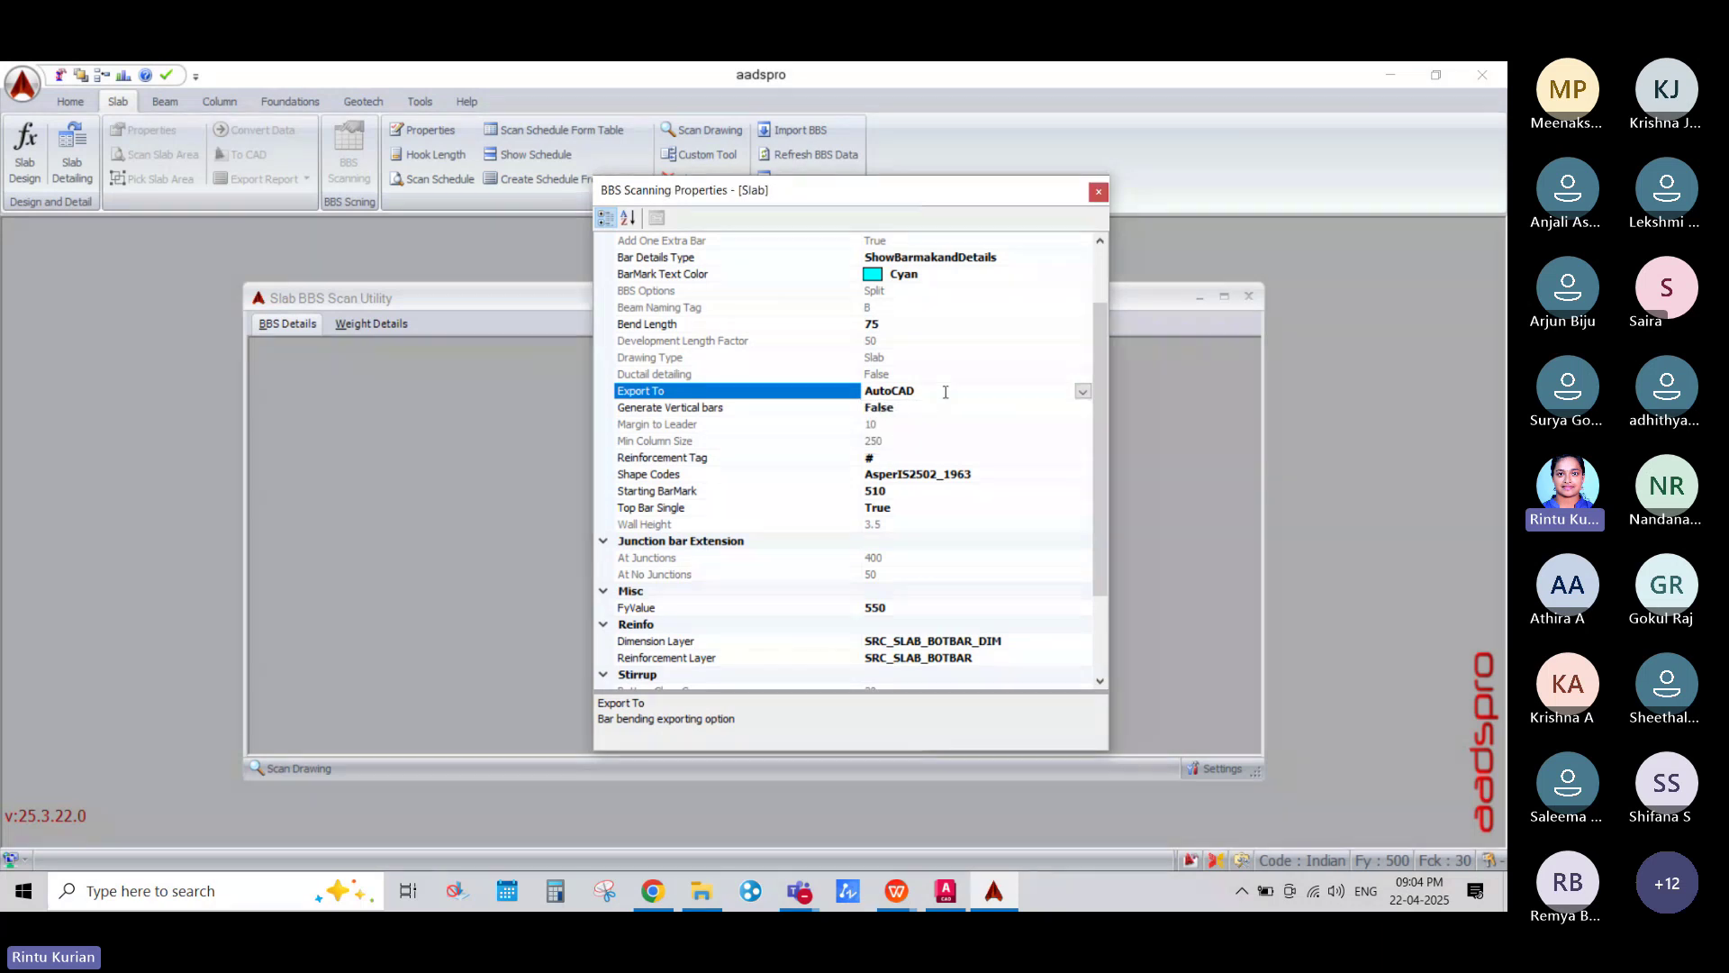
Step: Review the True and False choices for Generate Vertical bars, leaving it on False
{"action": "left_click", "coordinate": [900, 410]}
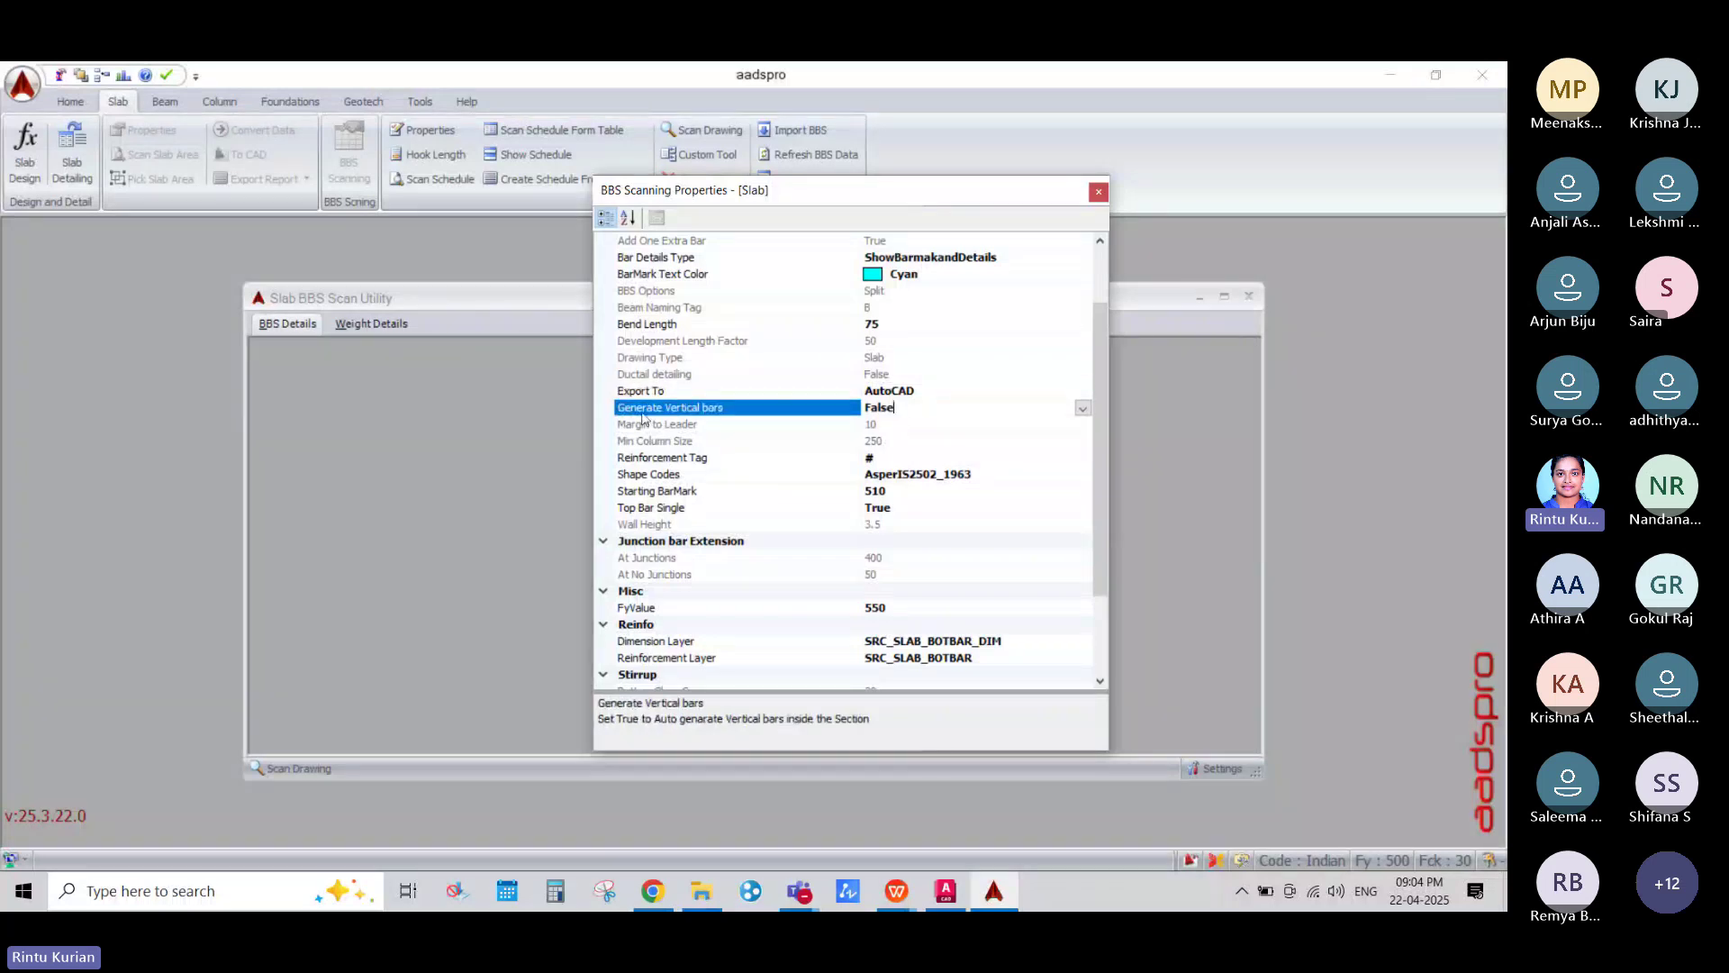
{"action": "left_click", "coordinate": [1081, 410]}
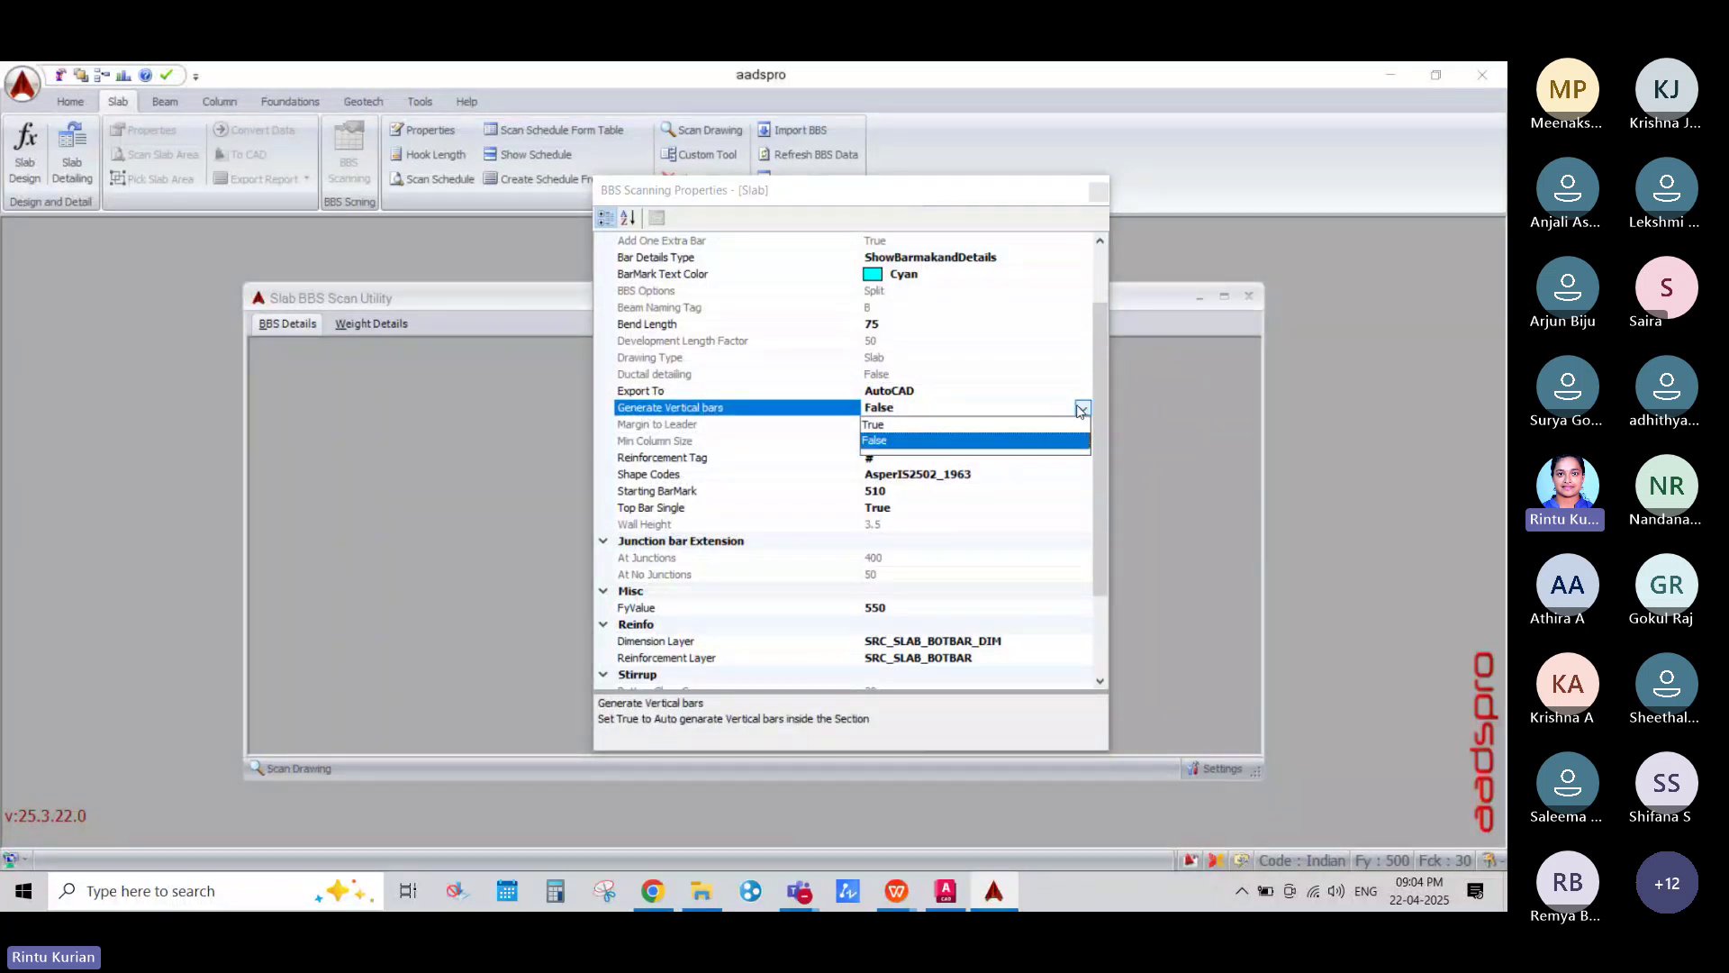
{"action": "left_click", "coordinate": [1081, 412]}
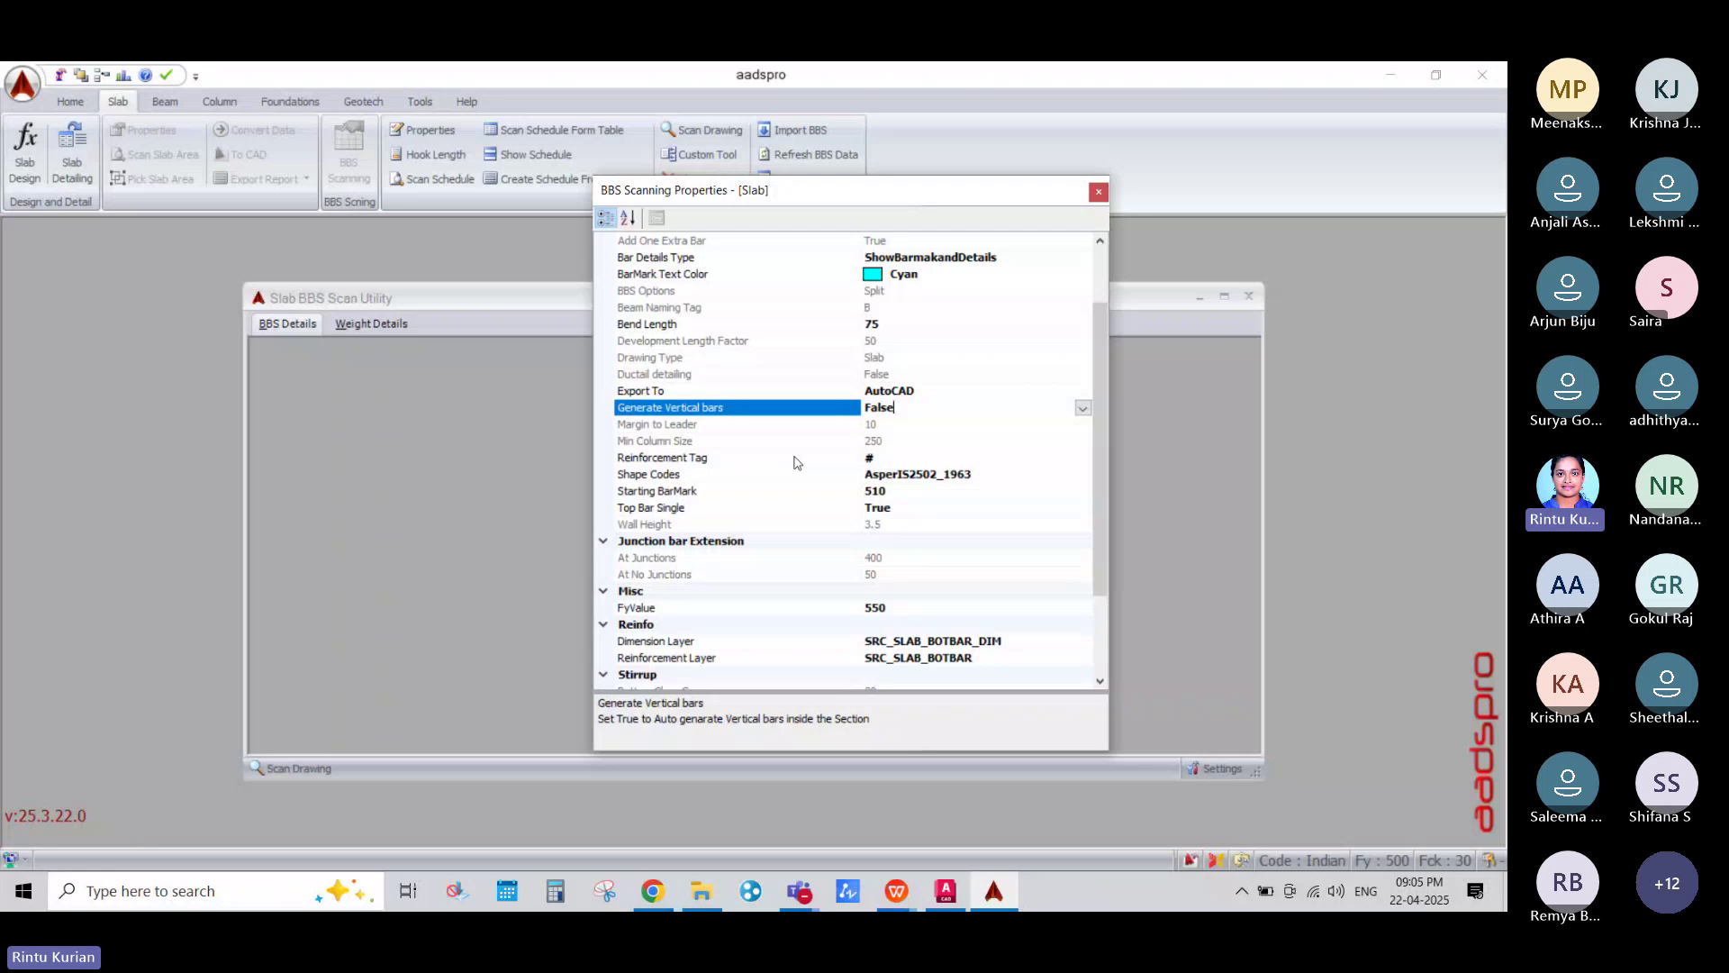
Step: Review the Reinforcement Tag and the available Shape Codes standards, keeping AsperIS2502_1963 as the shape code
{"action": "left_click", "coordinate": [878, 458]}
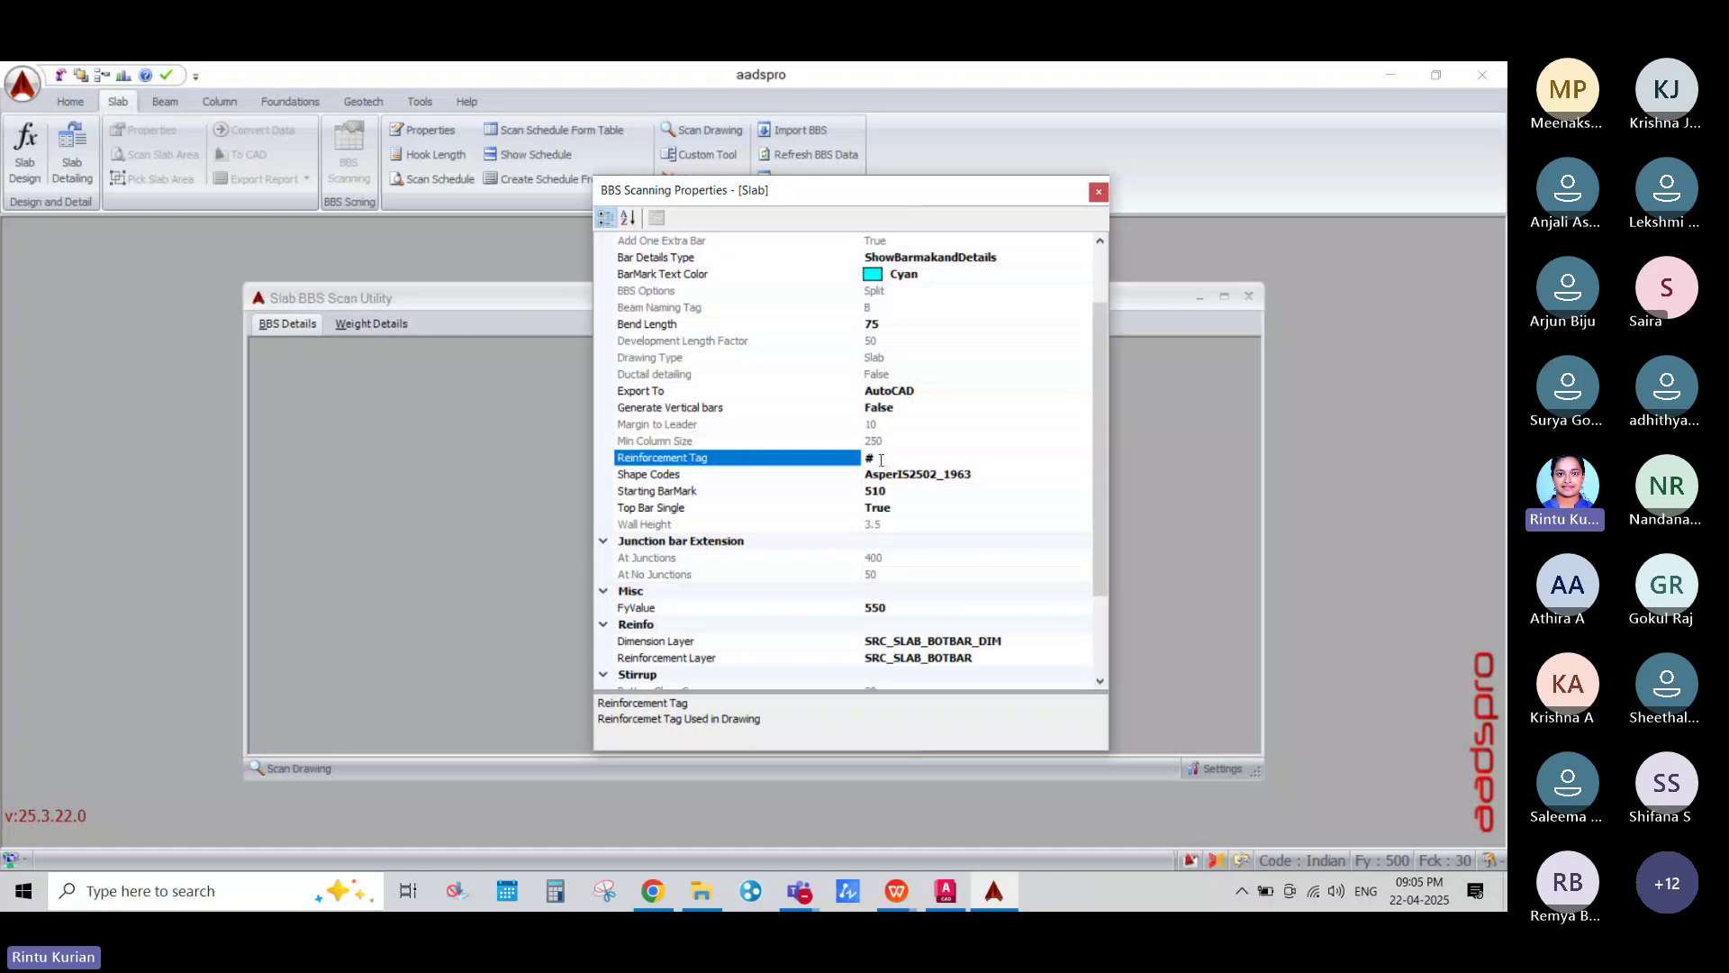
{"action": "left_click", "coordinate": [1018, 479]}
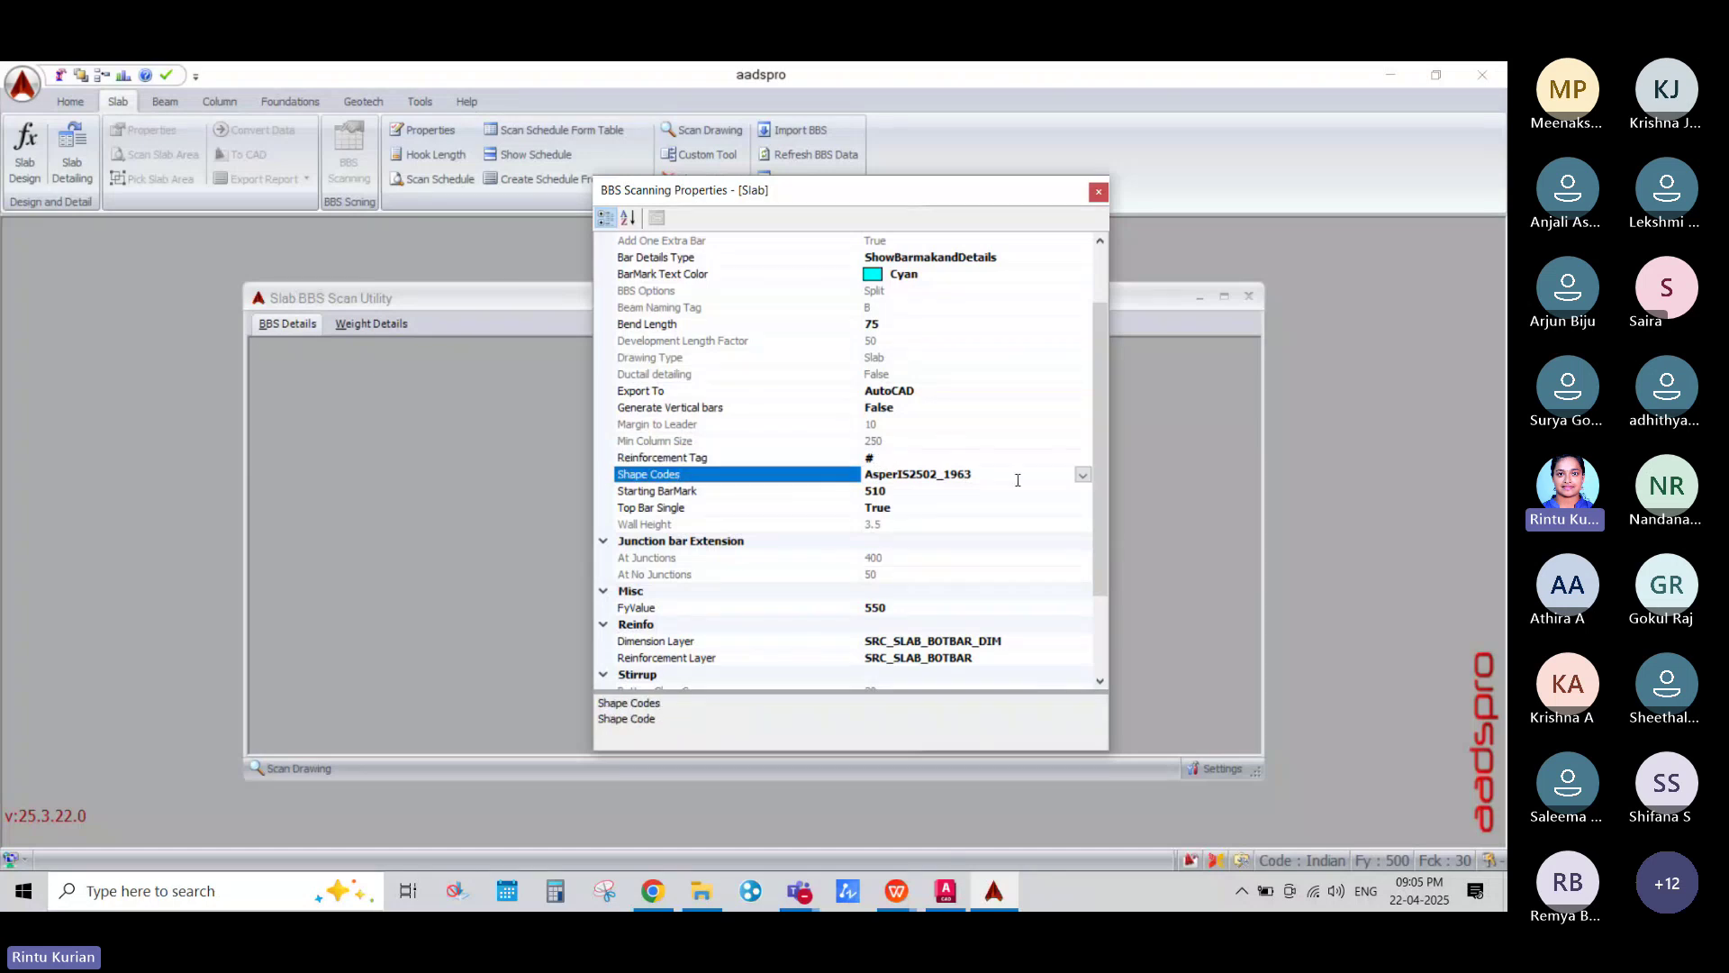
{"action": "left_click", "coordinate": [1083, 474]}
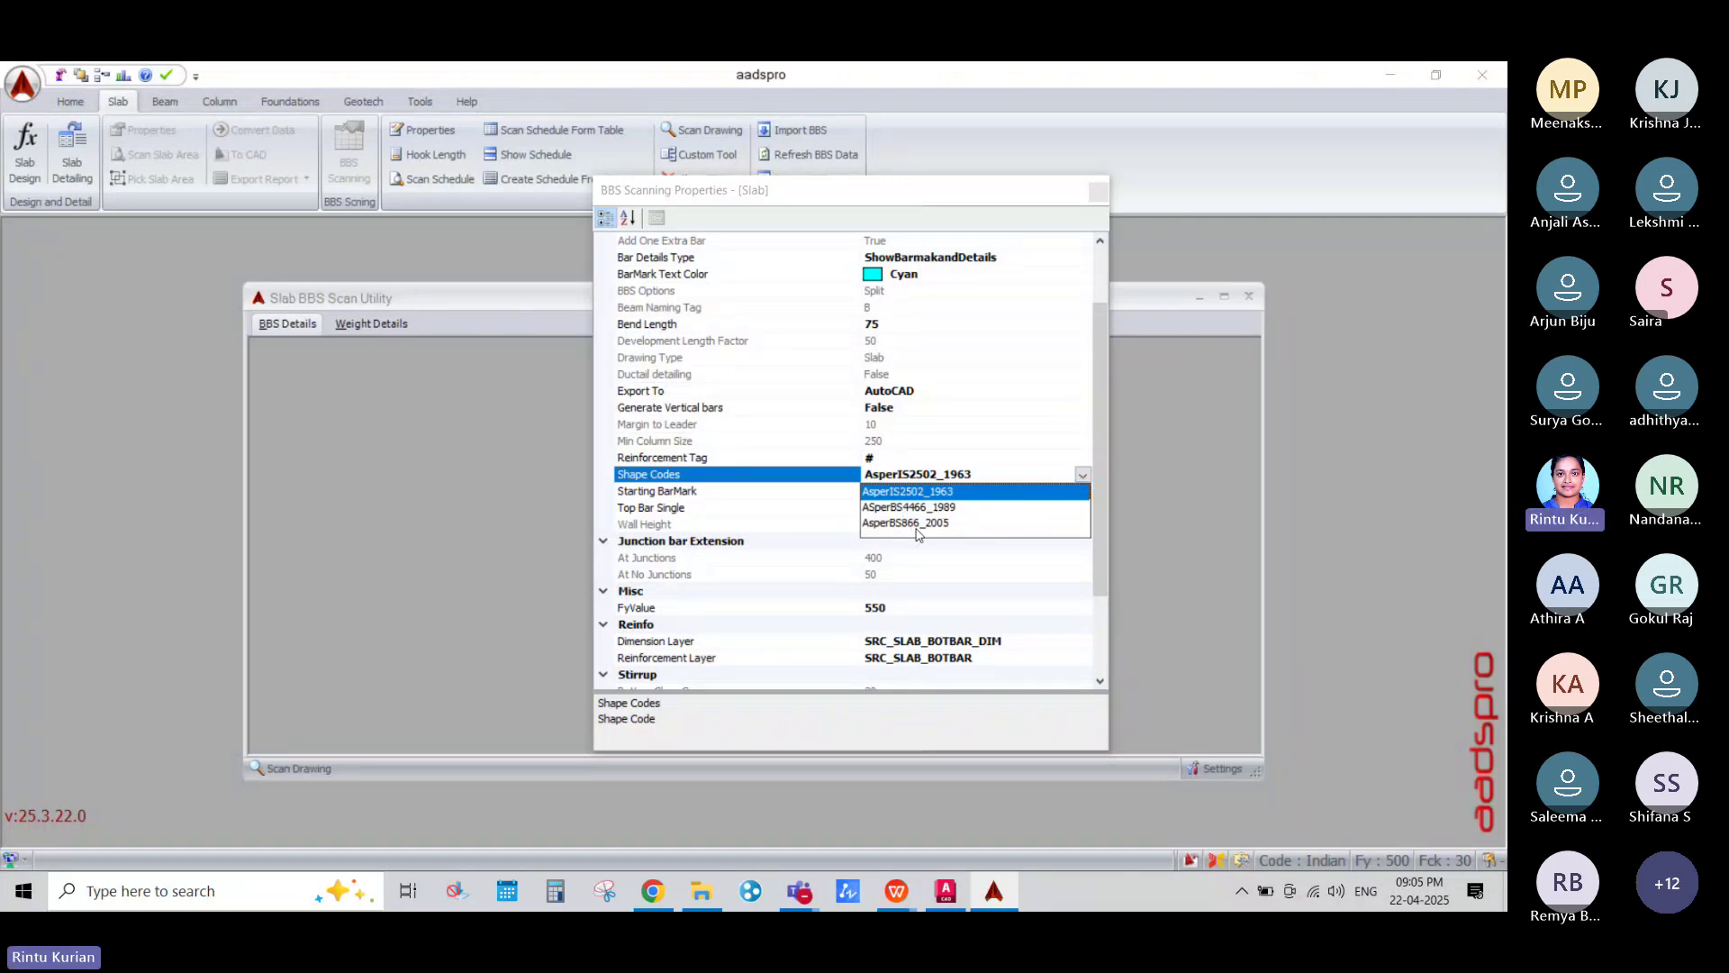
{"action": "left_click", "coordinate": [918, 491]}
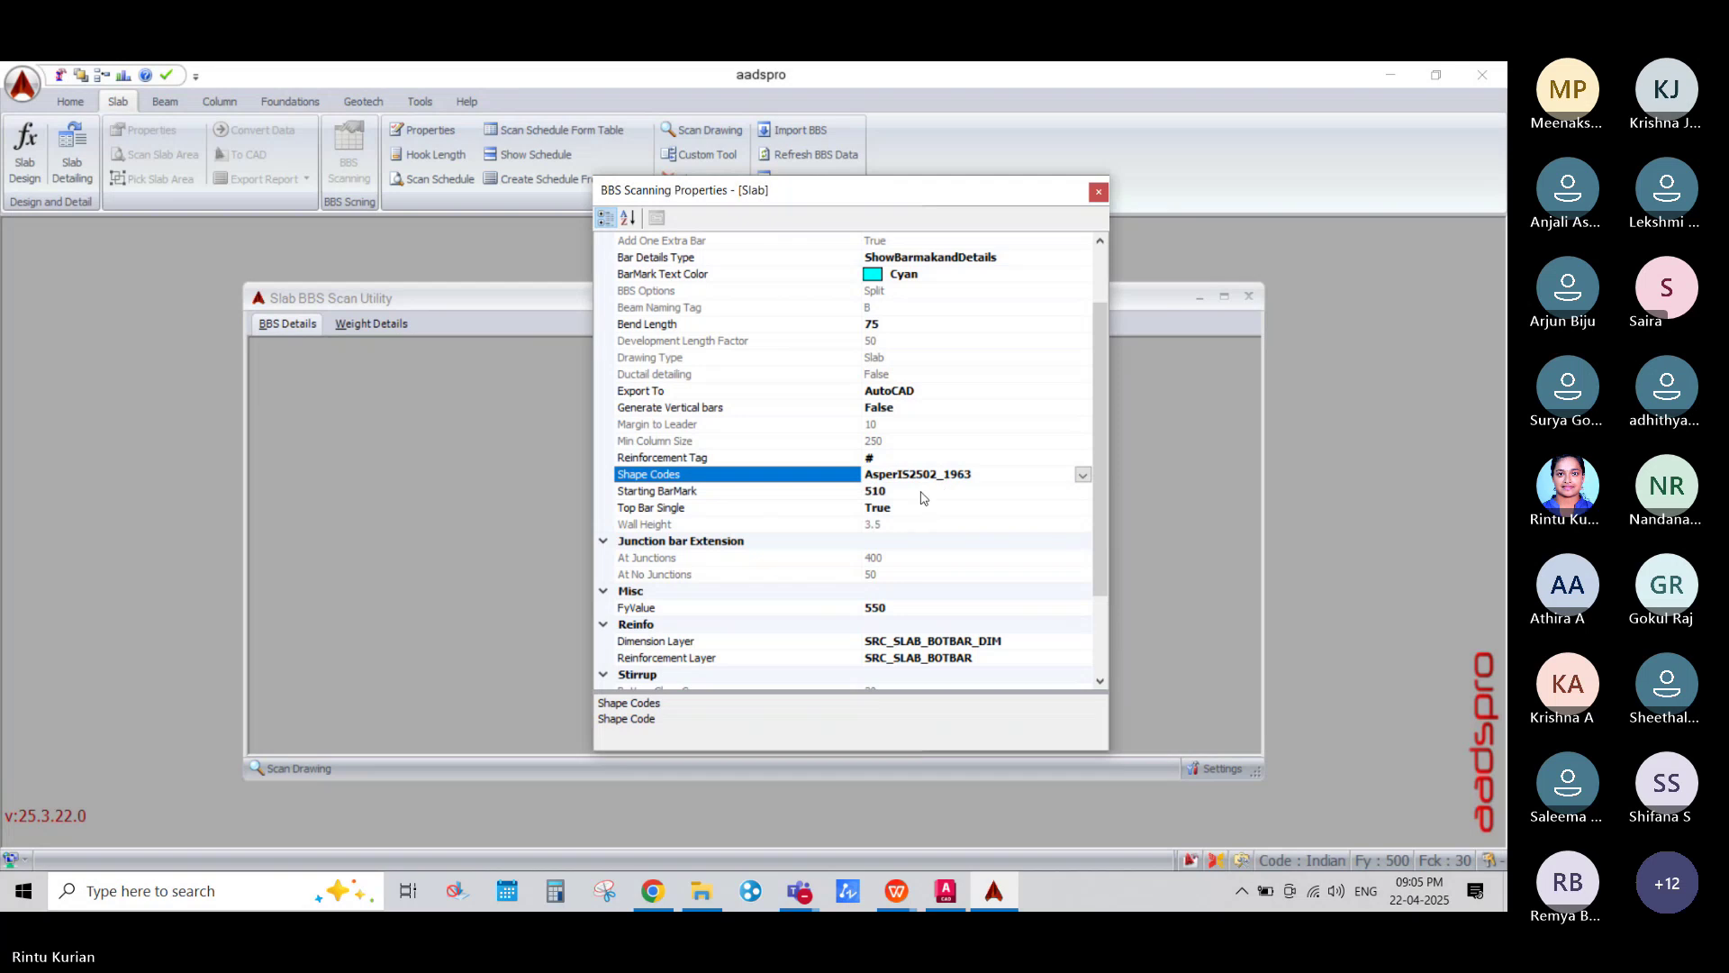
{"action": "left_click", "coordinate": [921, 492]}
{"action": "left_click", "coordinate": [1081, 477]}
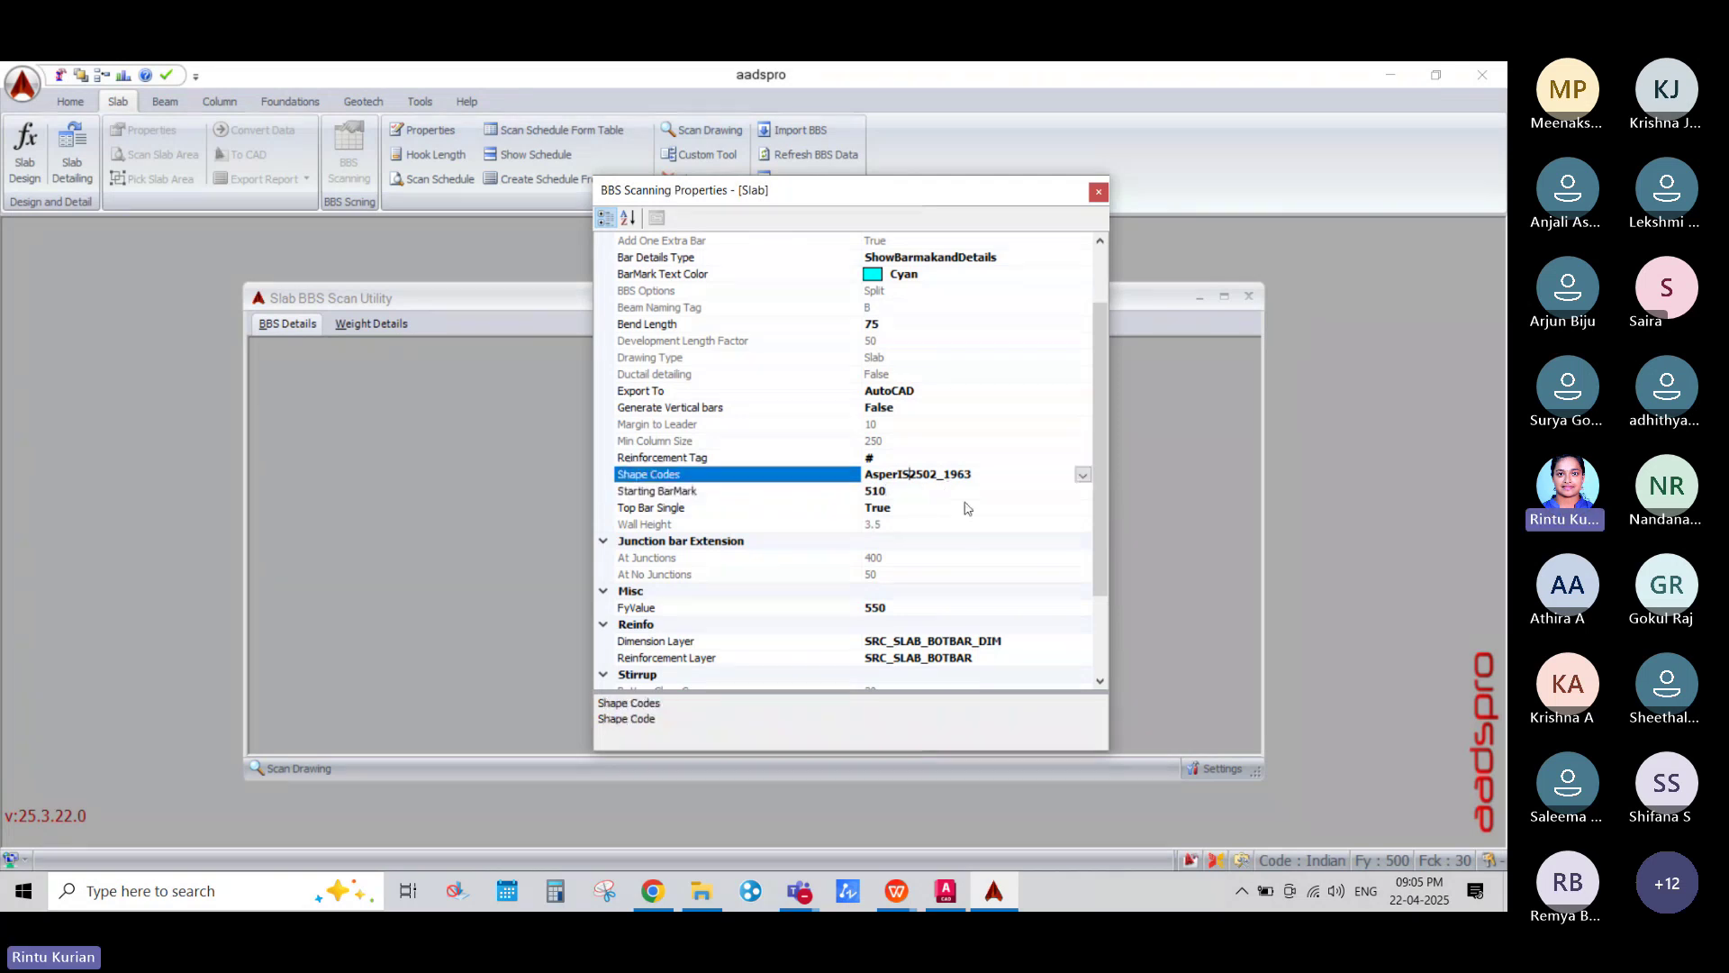
{"action": "left_click", "coordinate": [1081, 474]}
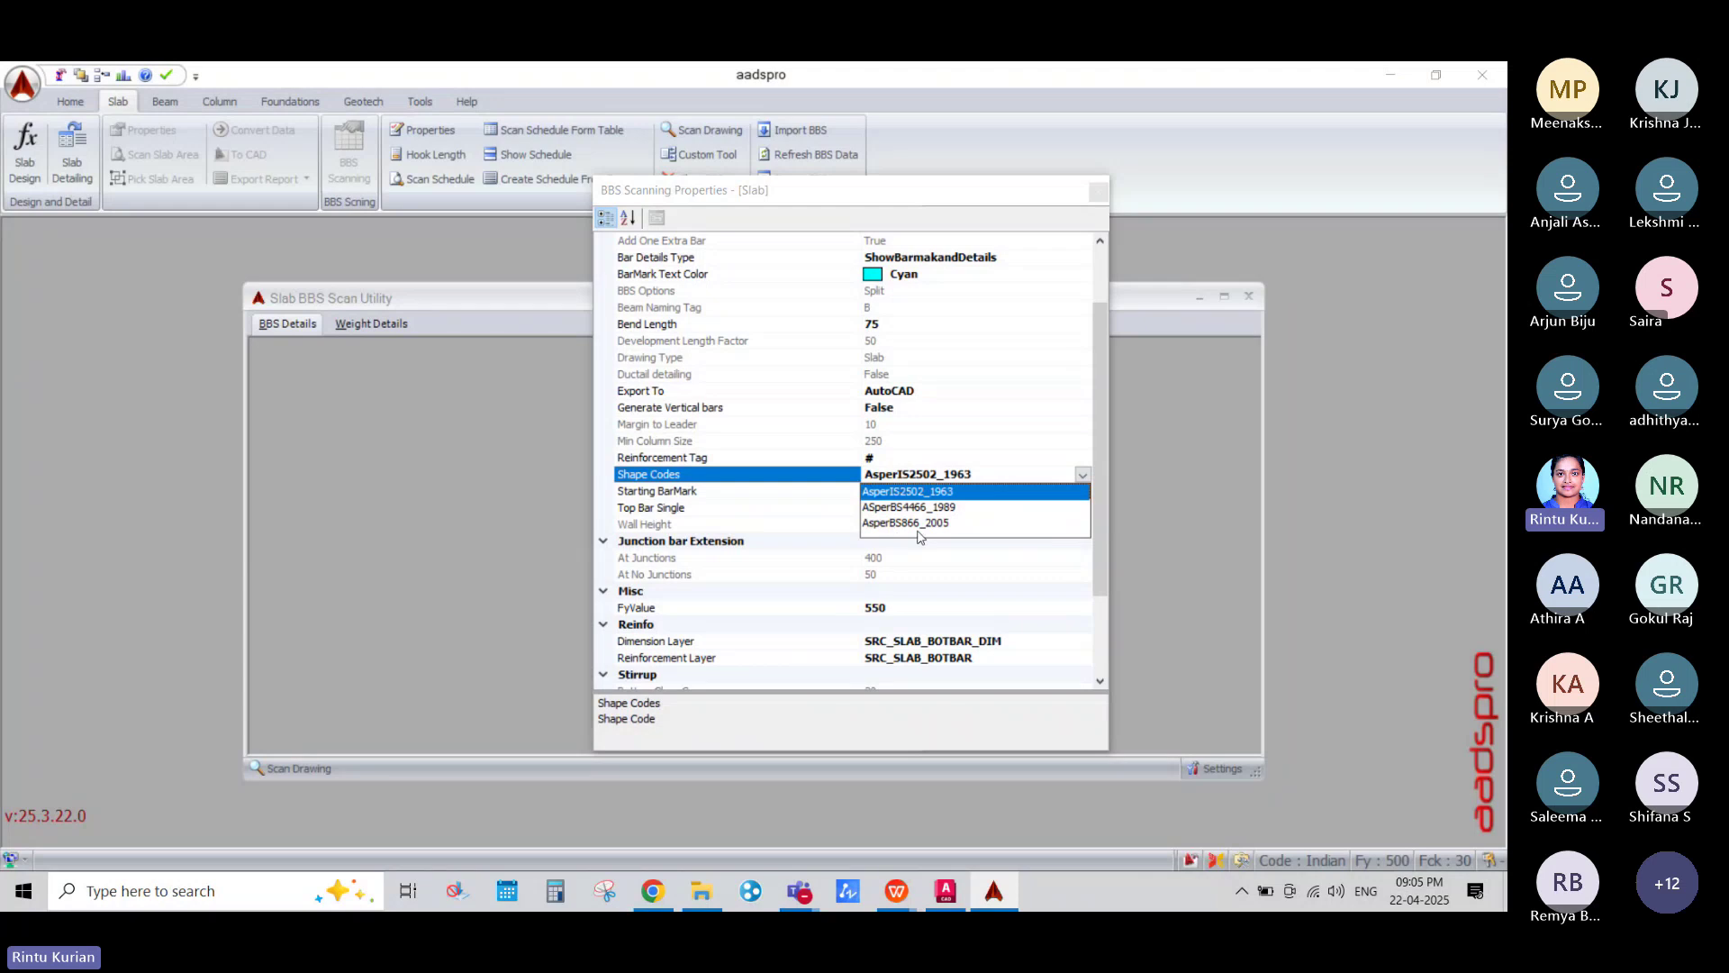
{"action": "left_click", "coordinate": [942, 475]}
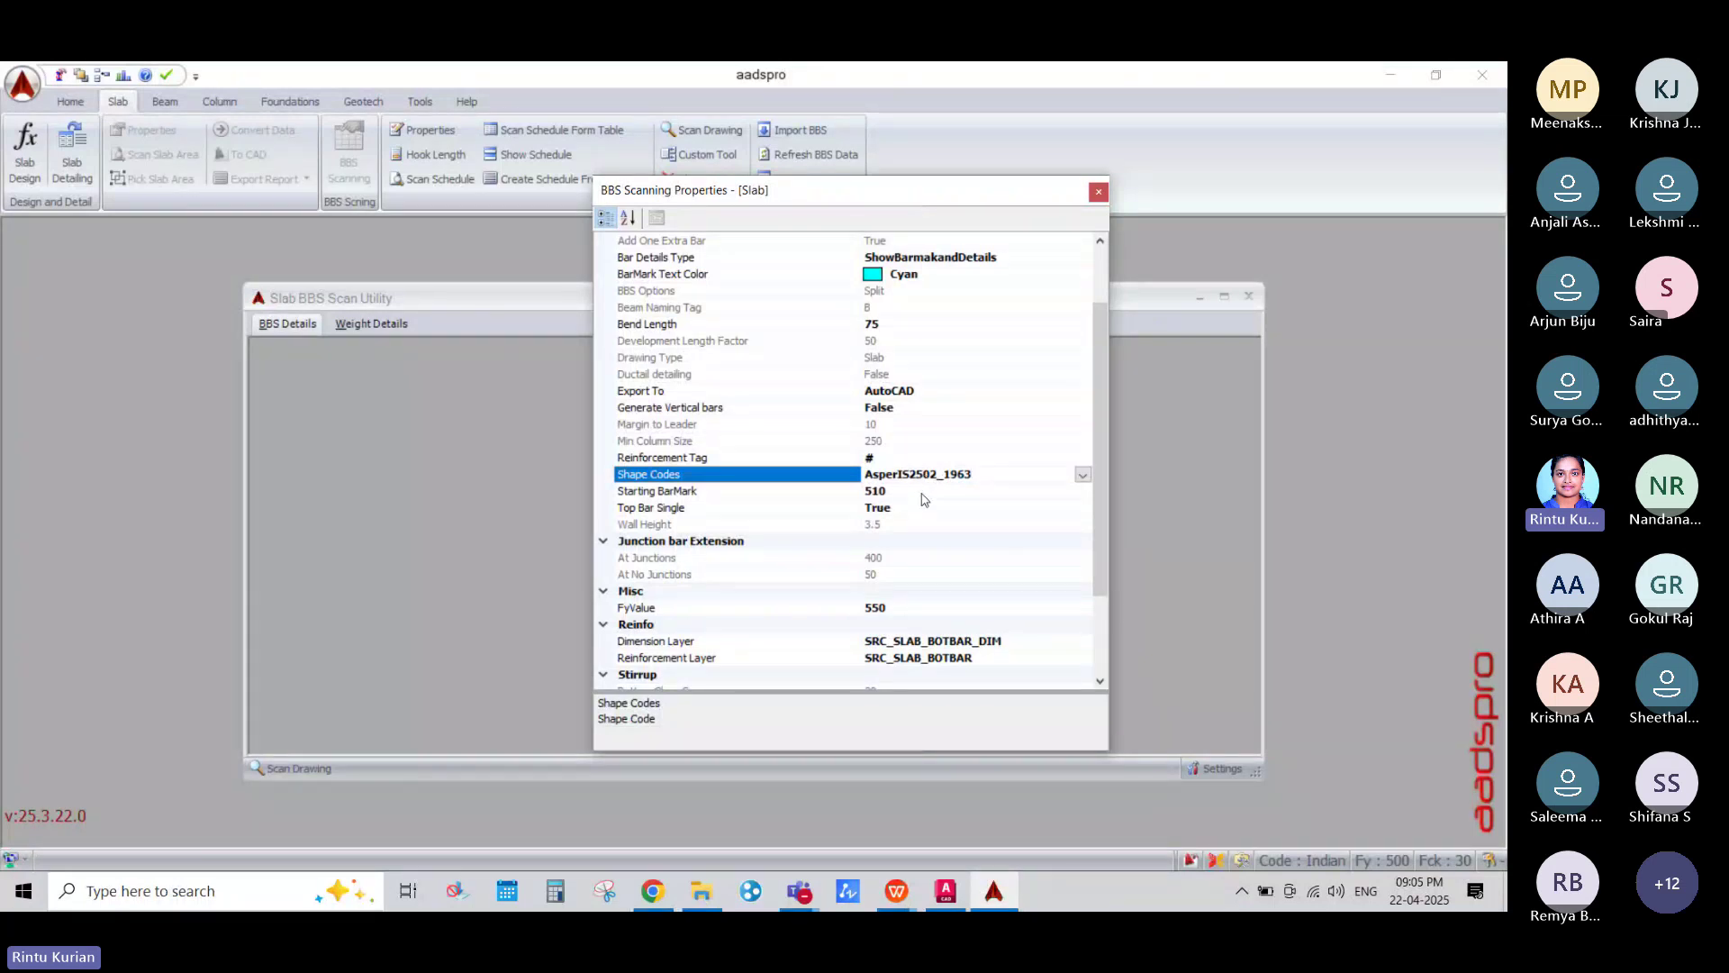
Step: Set the Starting BarMark for the slab's bar bending schedule to 500
{"action": "left_click", "coordinate": [912, 492]}
{"action": "double_click", "coordinate": [893, 493]}
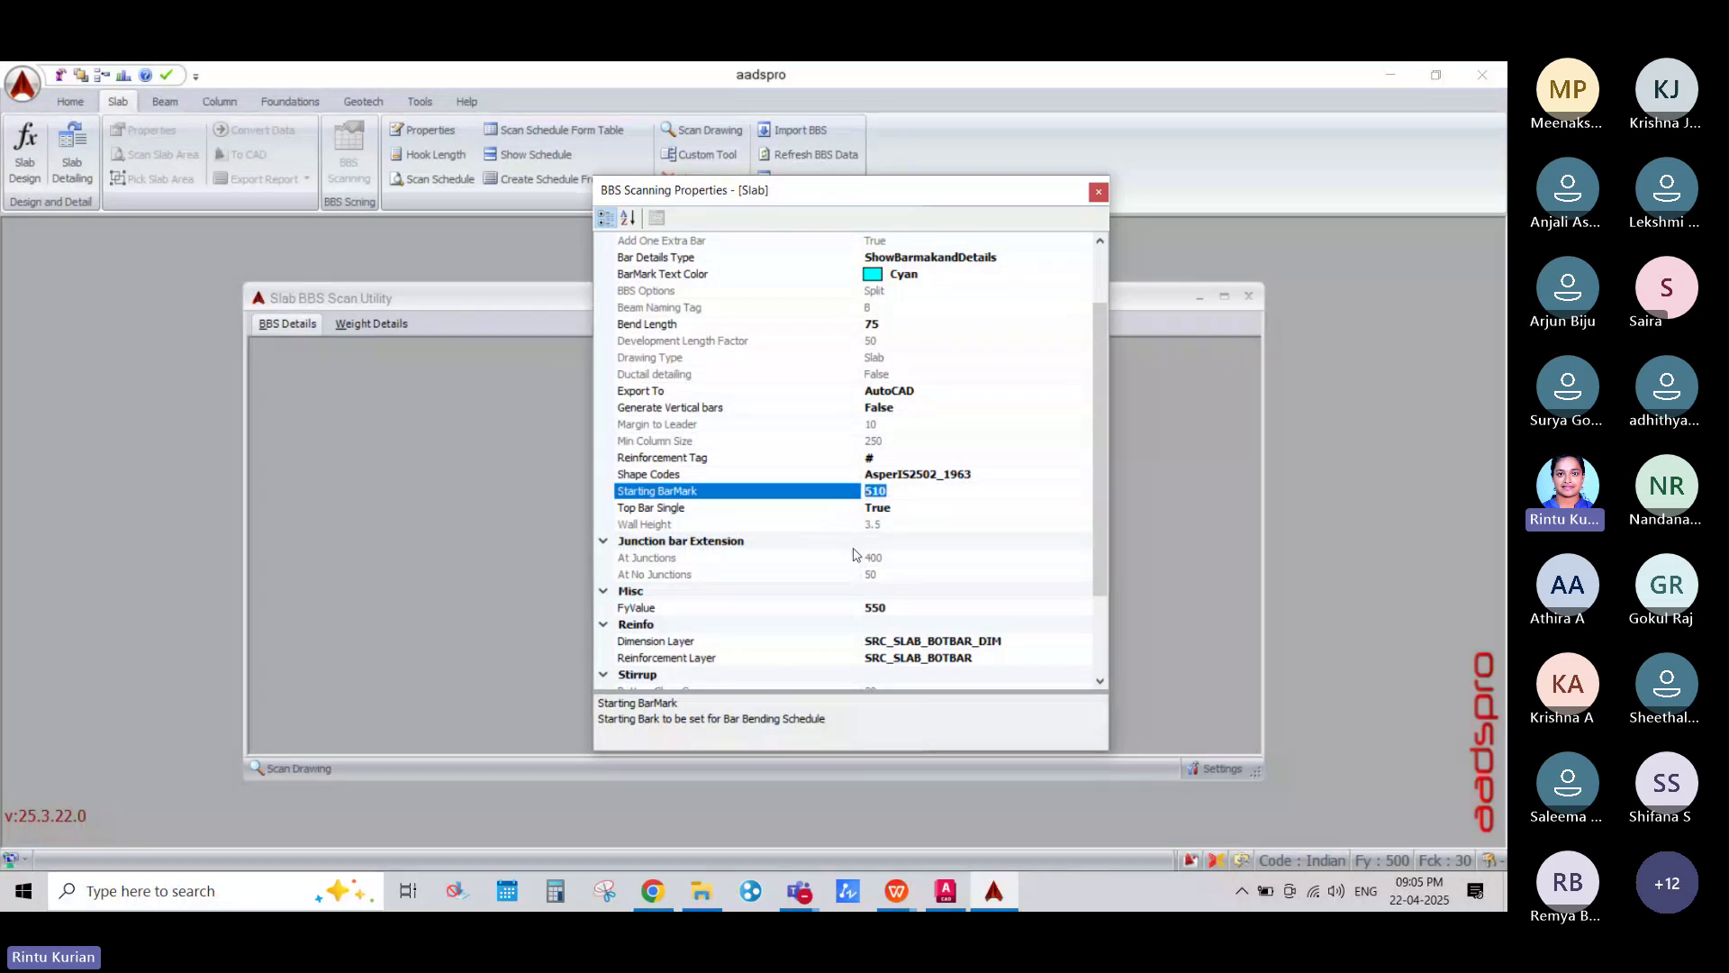
{"action": "type", "text": "500"}
Step: Review the True and False choices for Top Bar Single, leaving it on True
{"action": "left_click", "coordinate": [905, 507]}
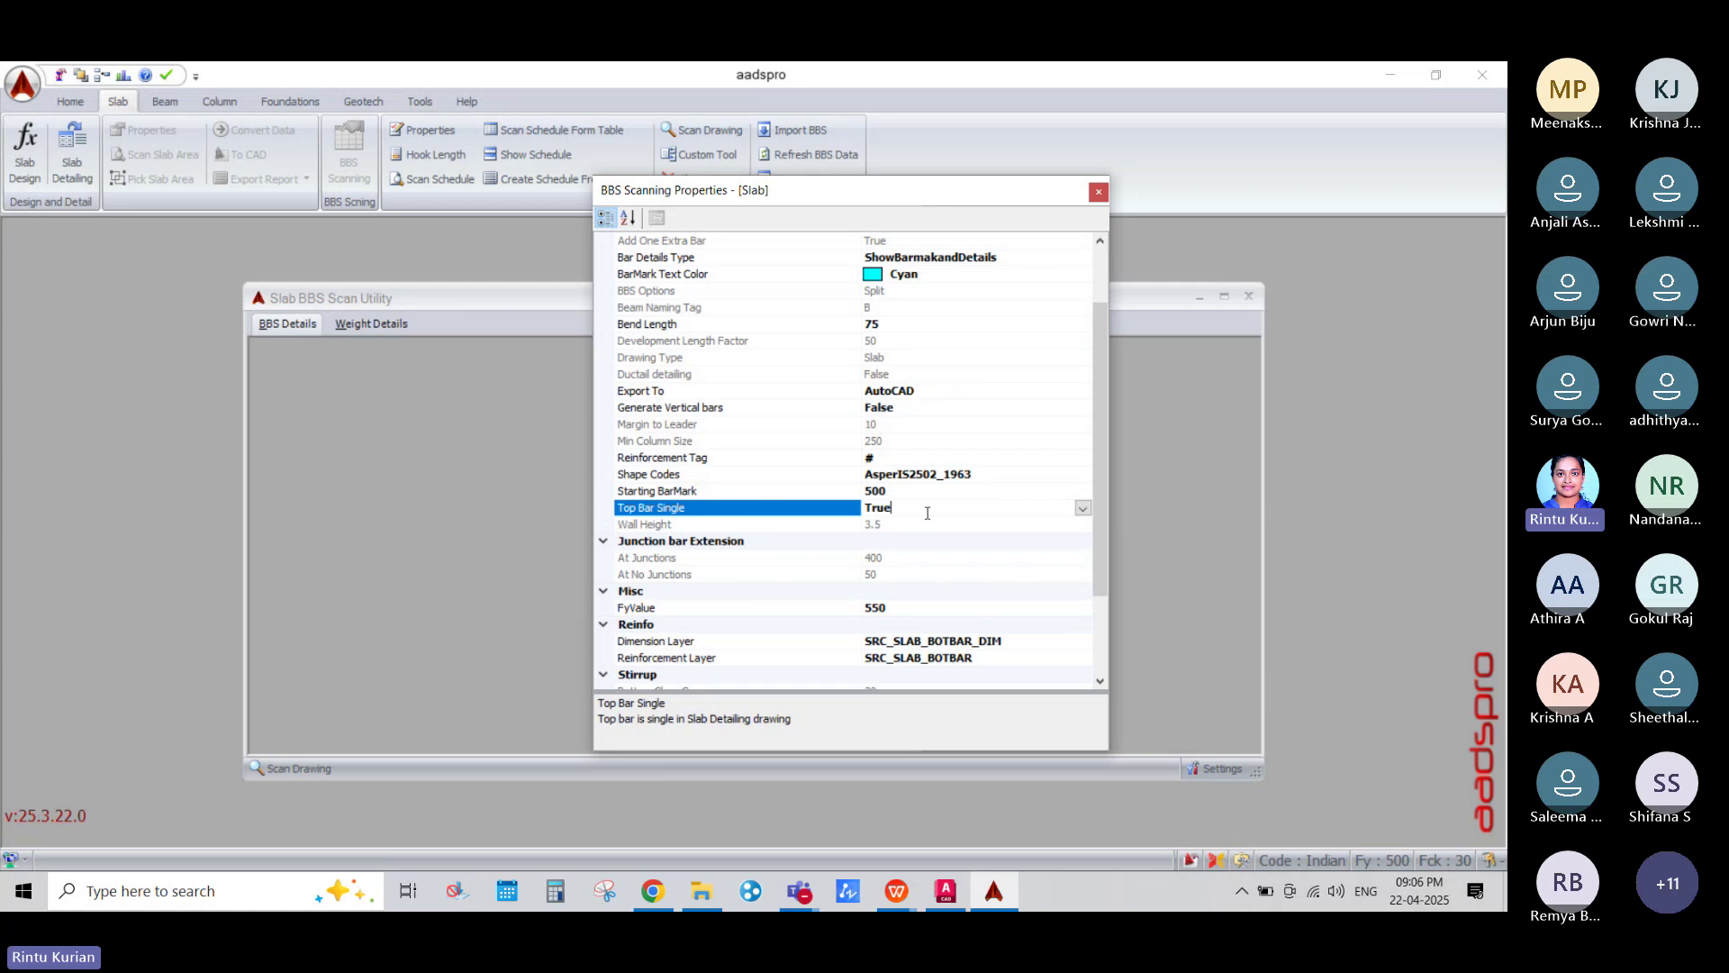
{"action": "left_click", "coordinate": [1083, 508]}
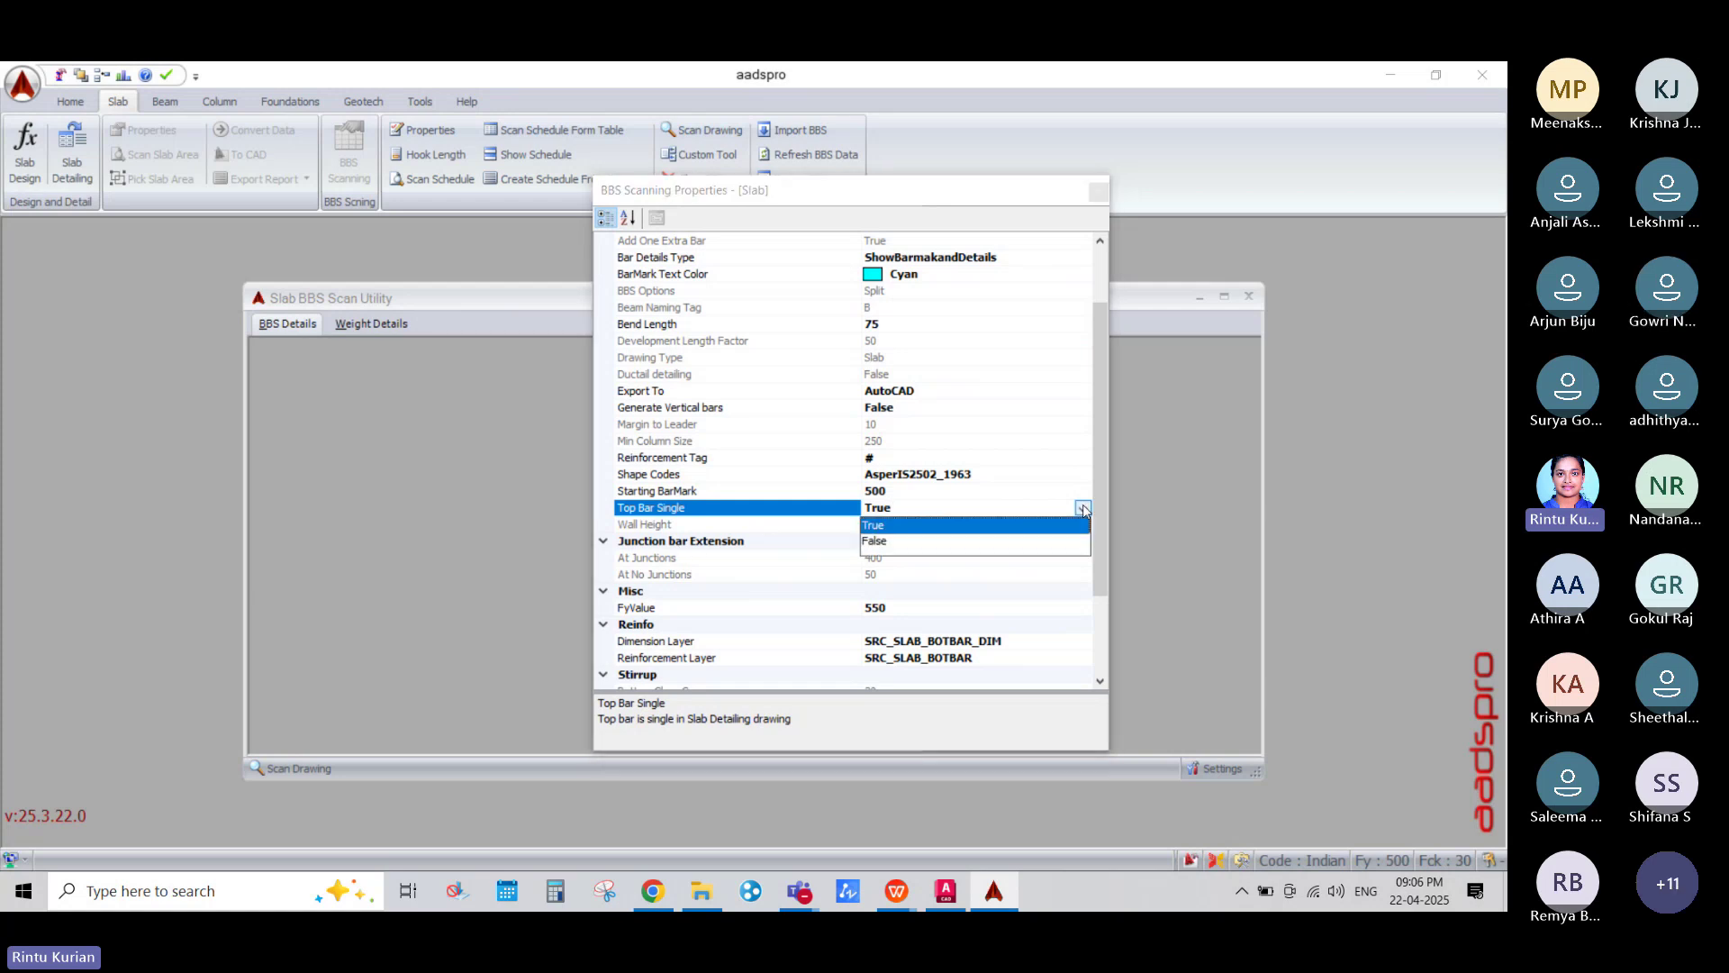
{"action": "left_click", "coordinate": [1082, 508]}
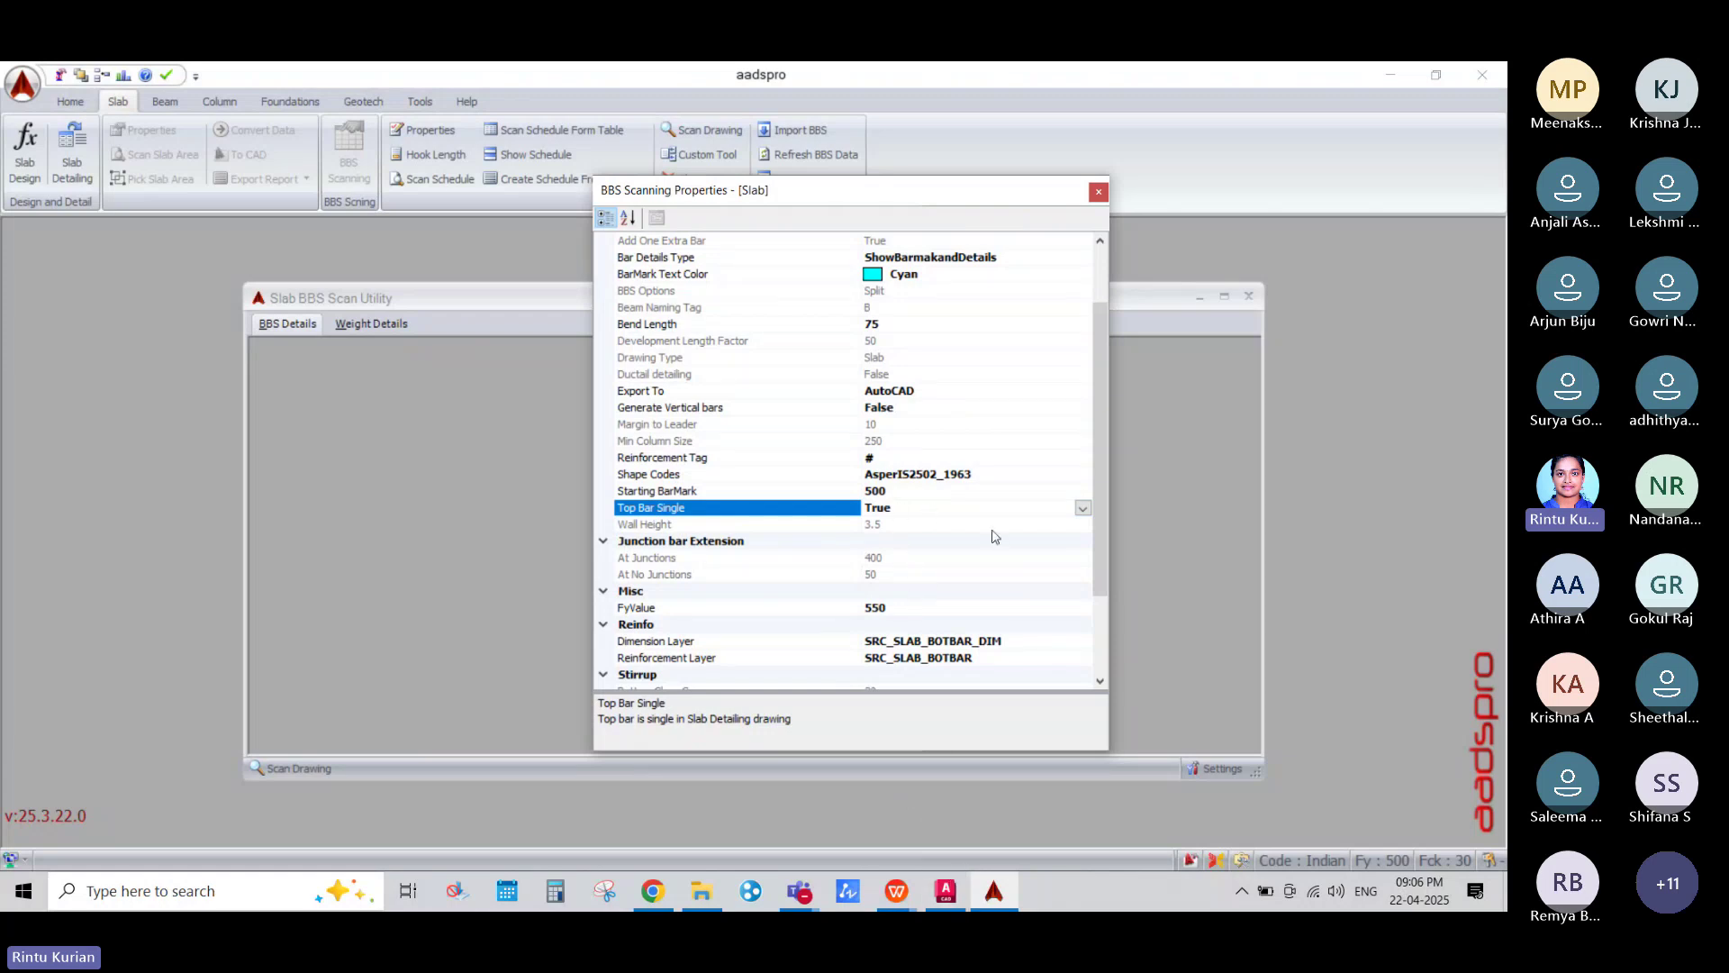
Step: Review the At No Junctions, FyValue and Dimension Layer properties, keep SRC_SLAB_BOTBAR_DIM as the dimension layer, and close the scanning properties
{"action": "left_click", "coordinate": [1092, 575]}
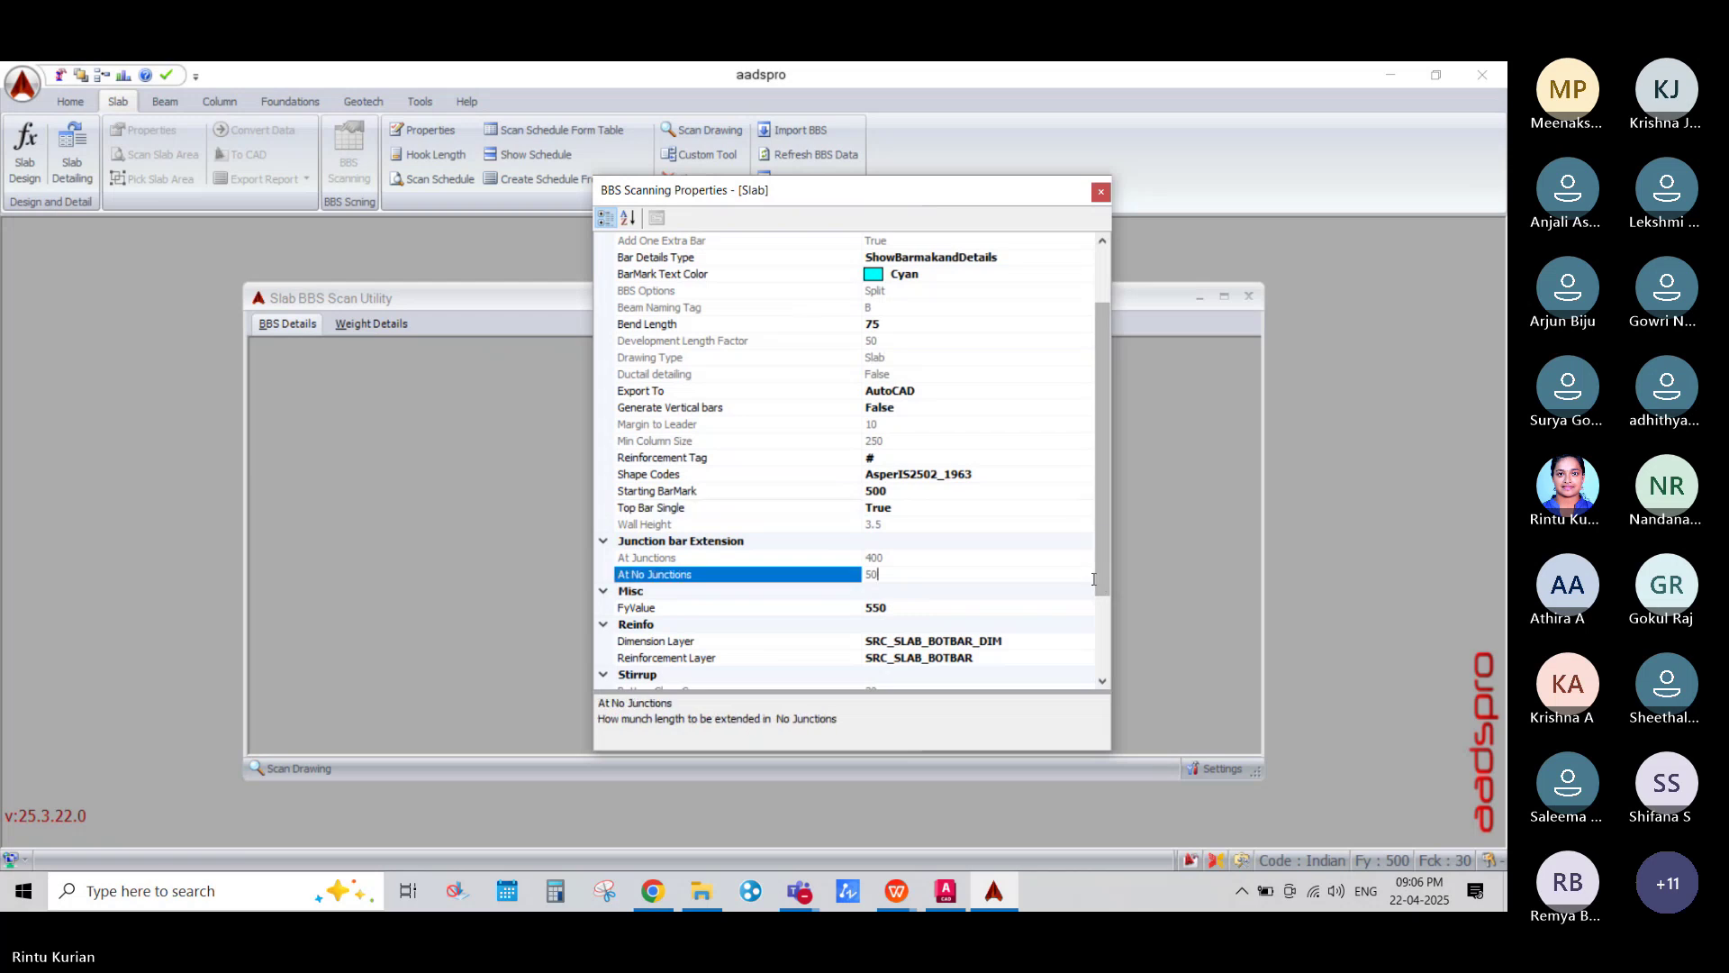
{"action": "scroll", "coordinate": [1108, 578], "scroll_direction": "down", "scroll_amount": 3}
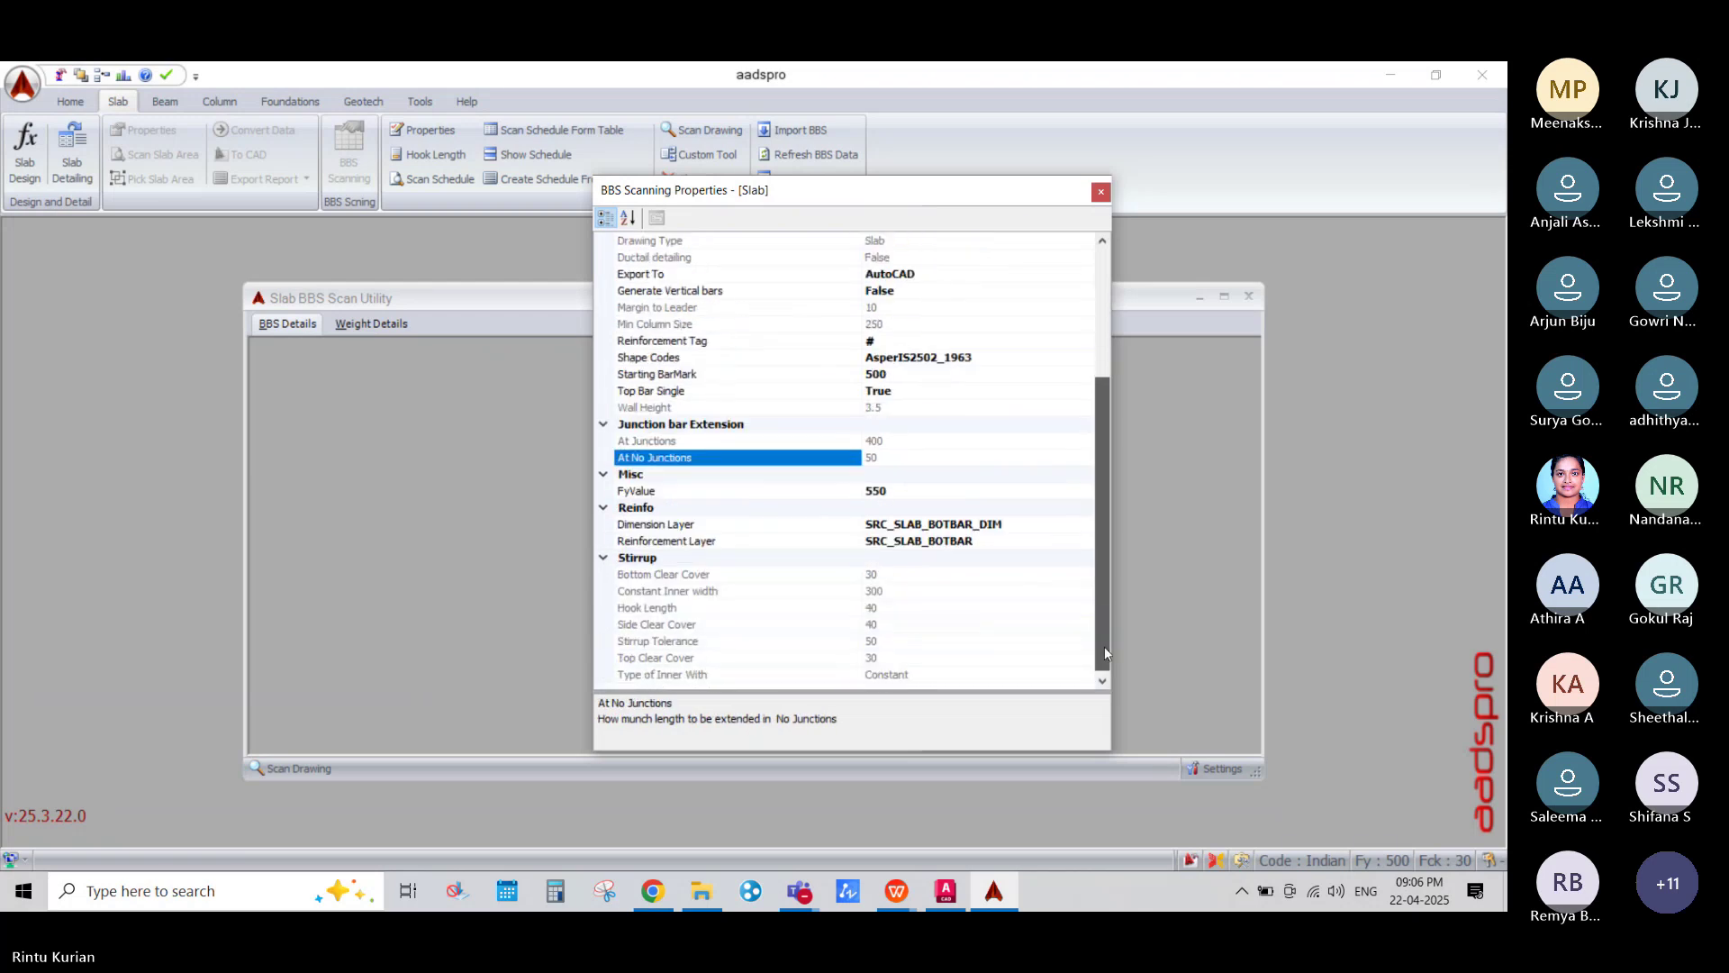
{"action": "left_click", "coordinate": [676, 492]}
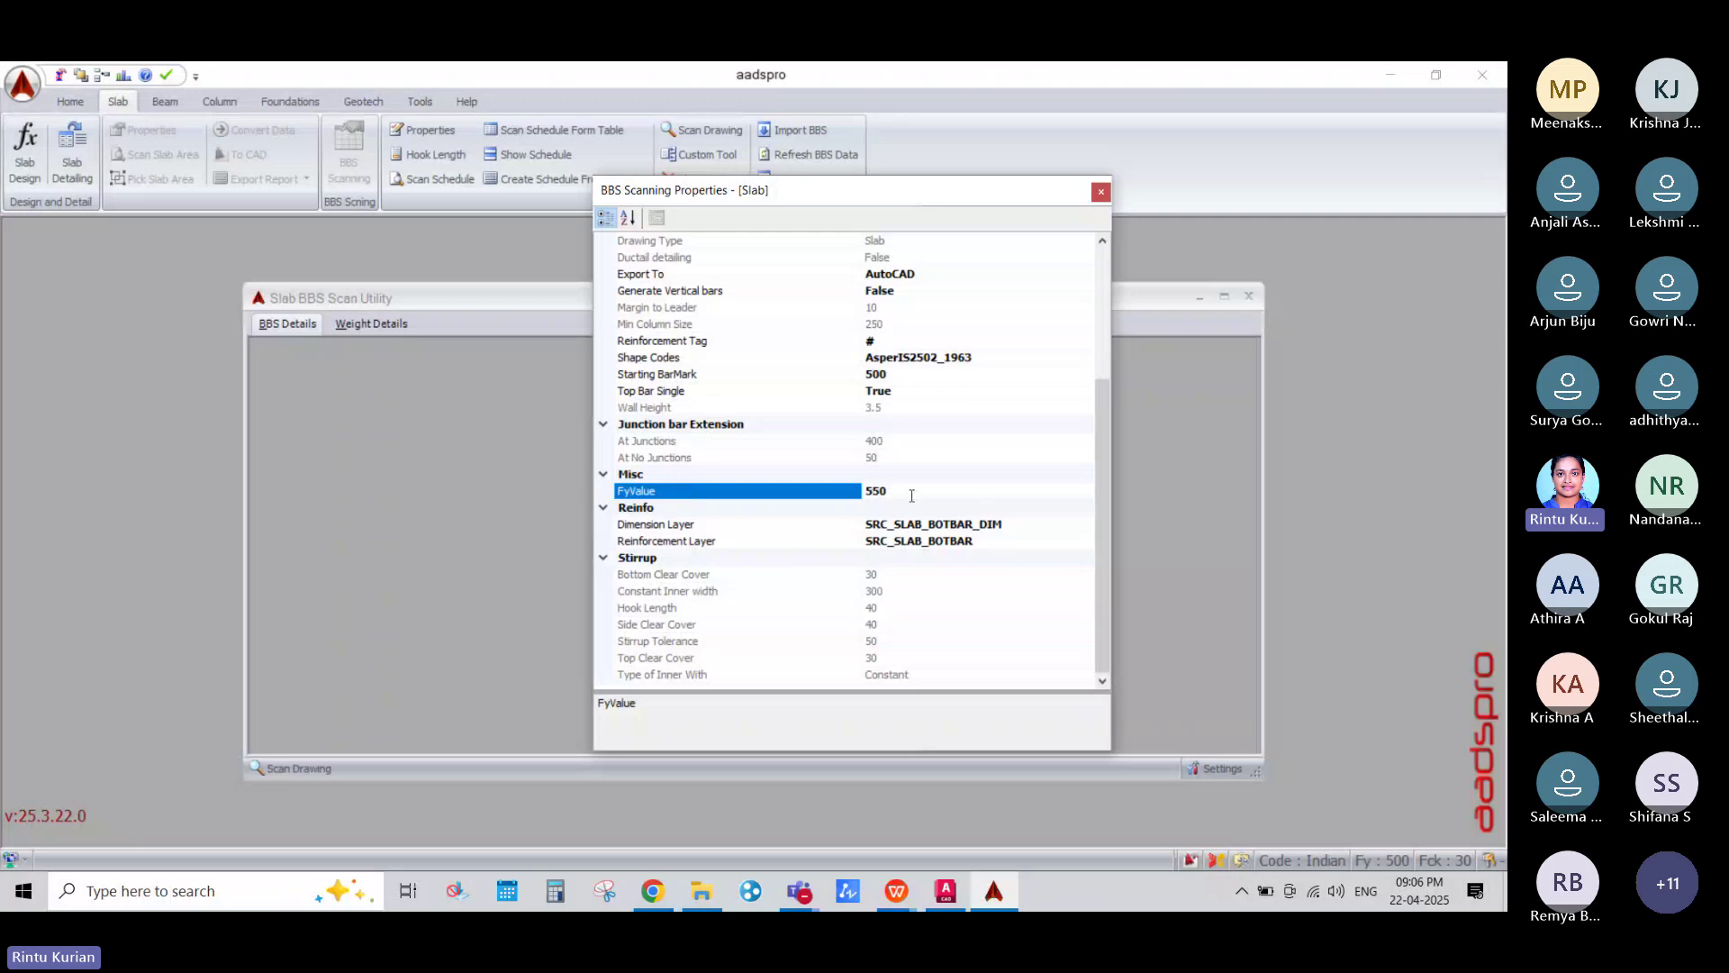
{"action": "left_click", "coordinate": [1050, 526]}
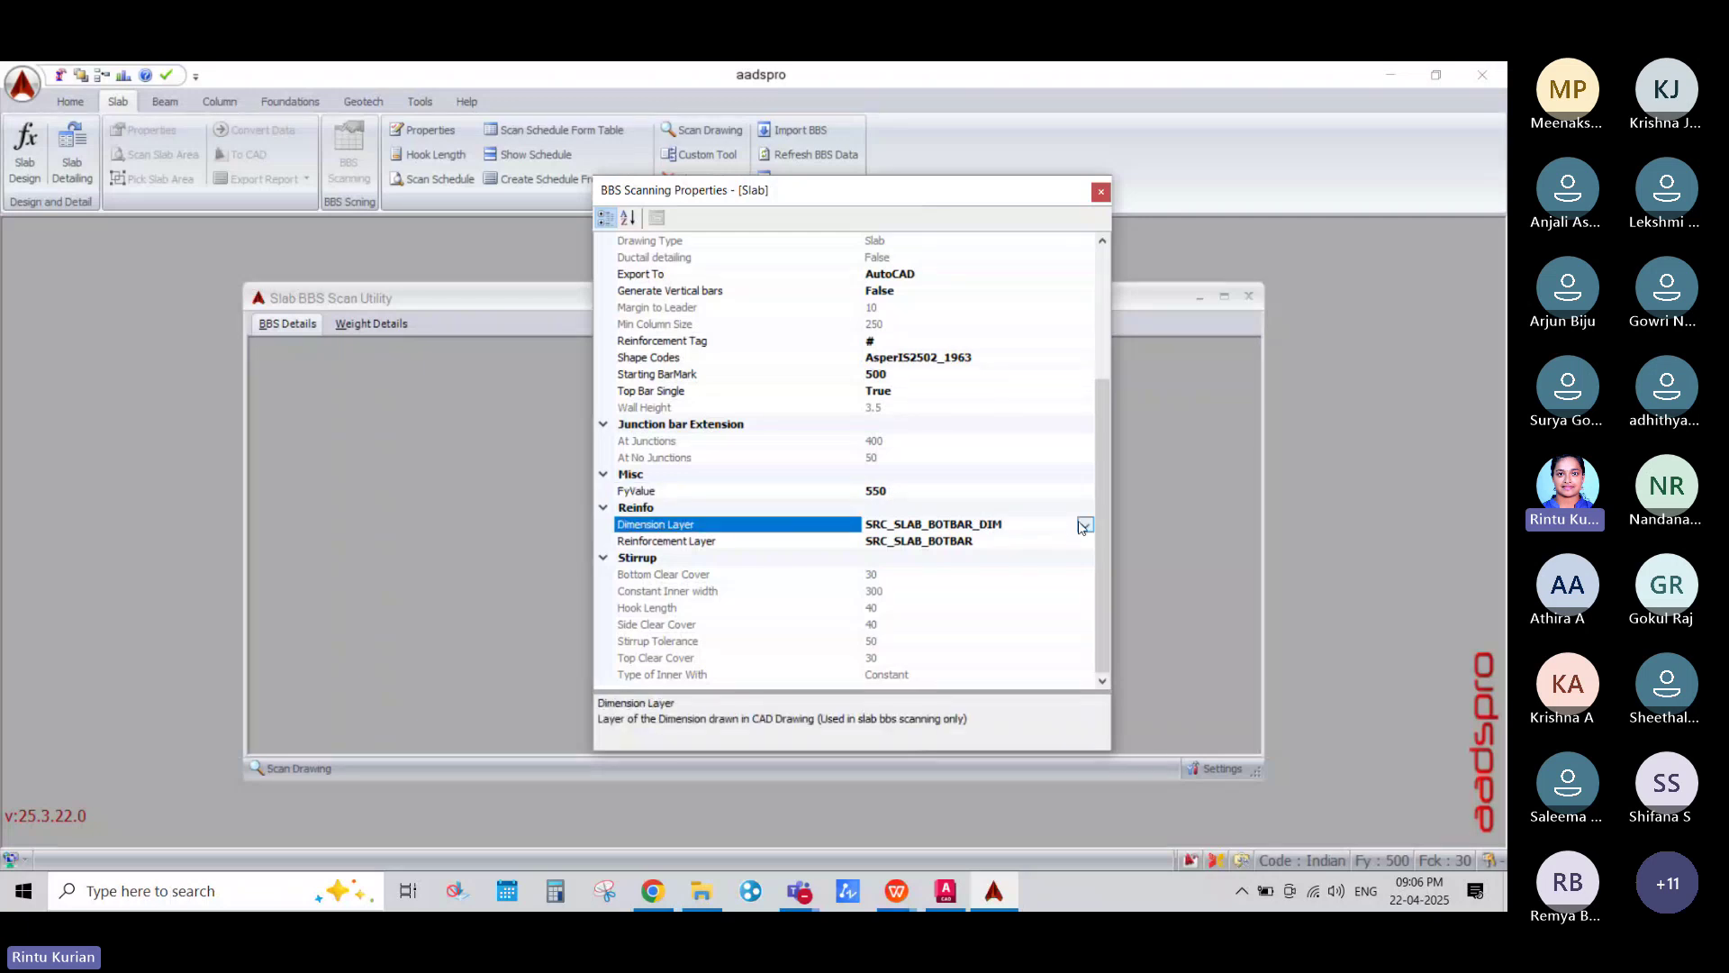
{"action": "left_click", "coordinate": [1085, 525]}
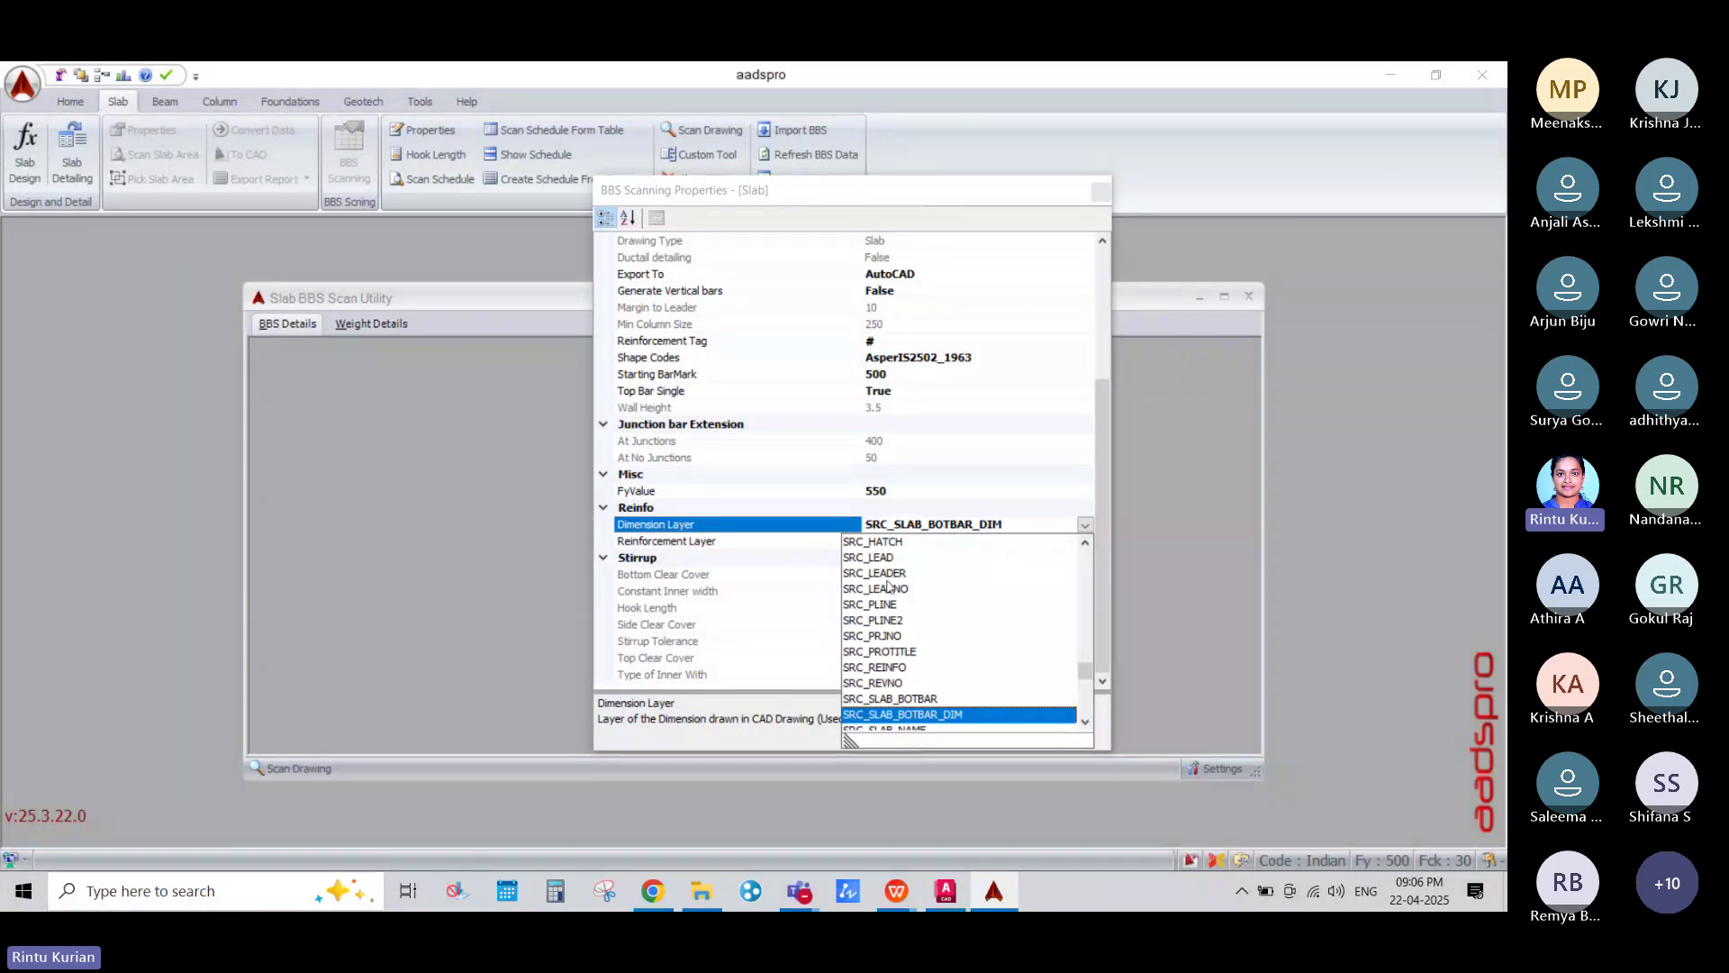
{"action": "scroll", "coordinate": [932, 635], "scroll_direction": "down", "scroll_amount": 4}
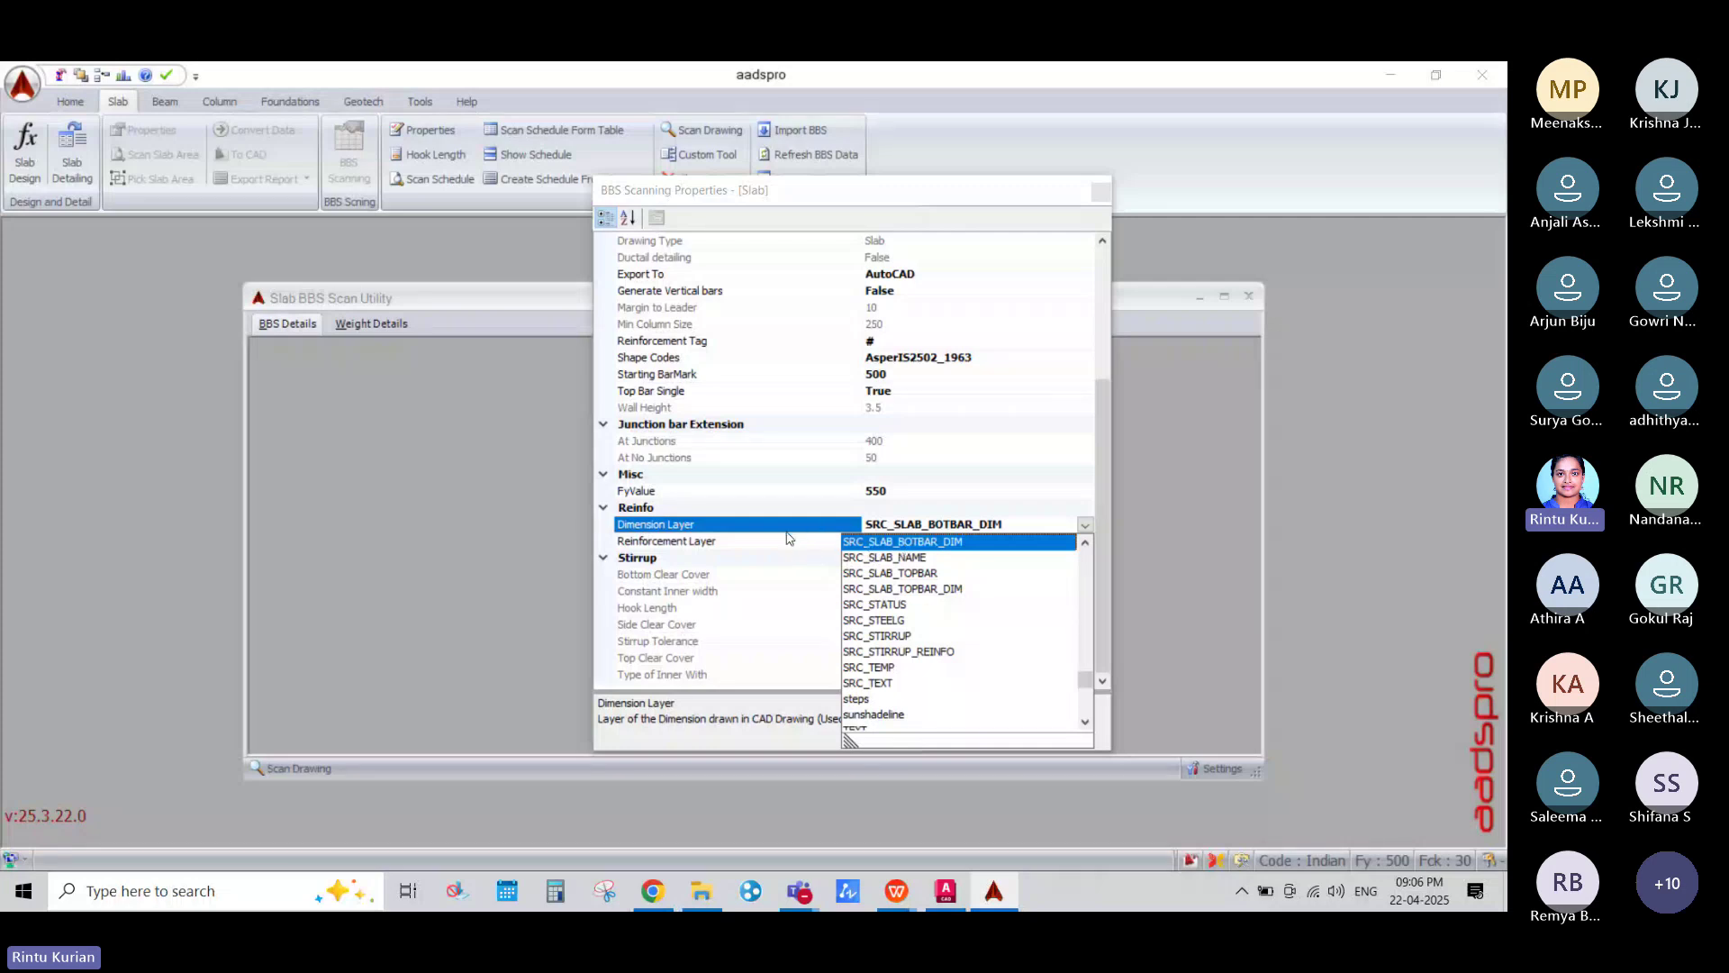
{"action": "left_click", "coordinate": [920, 544]}
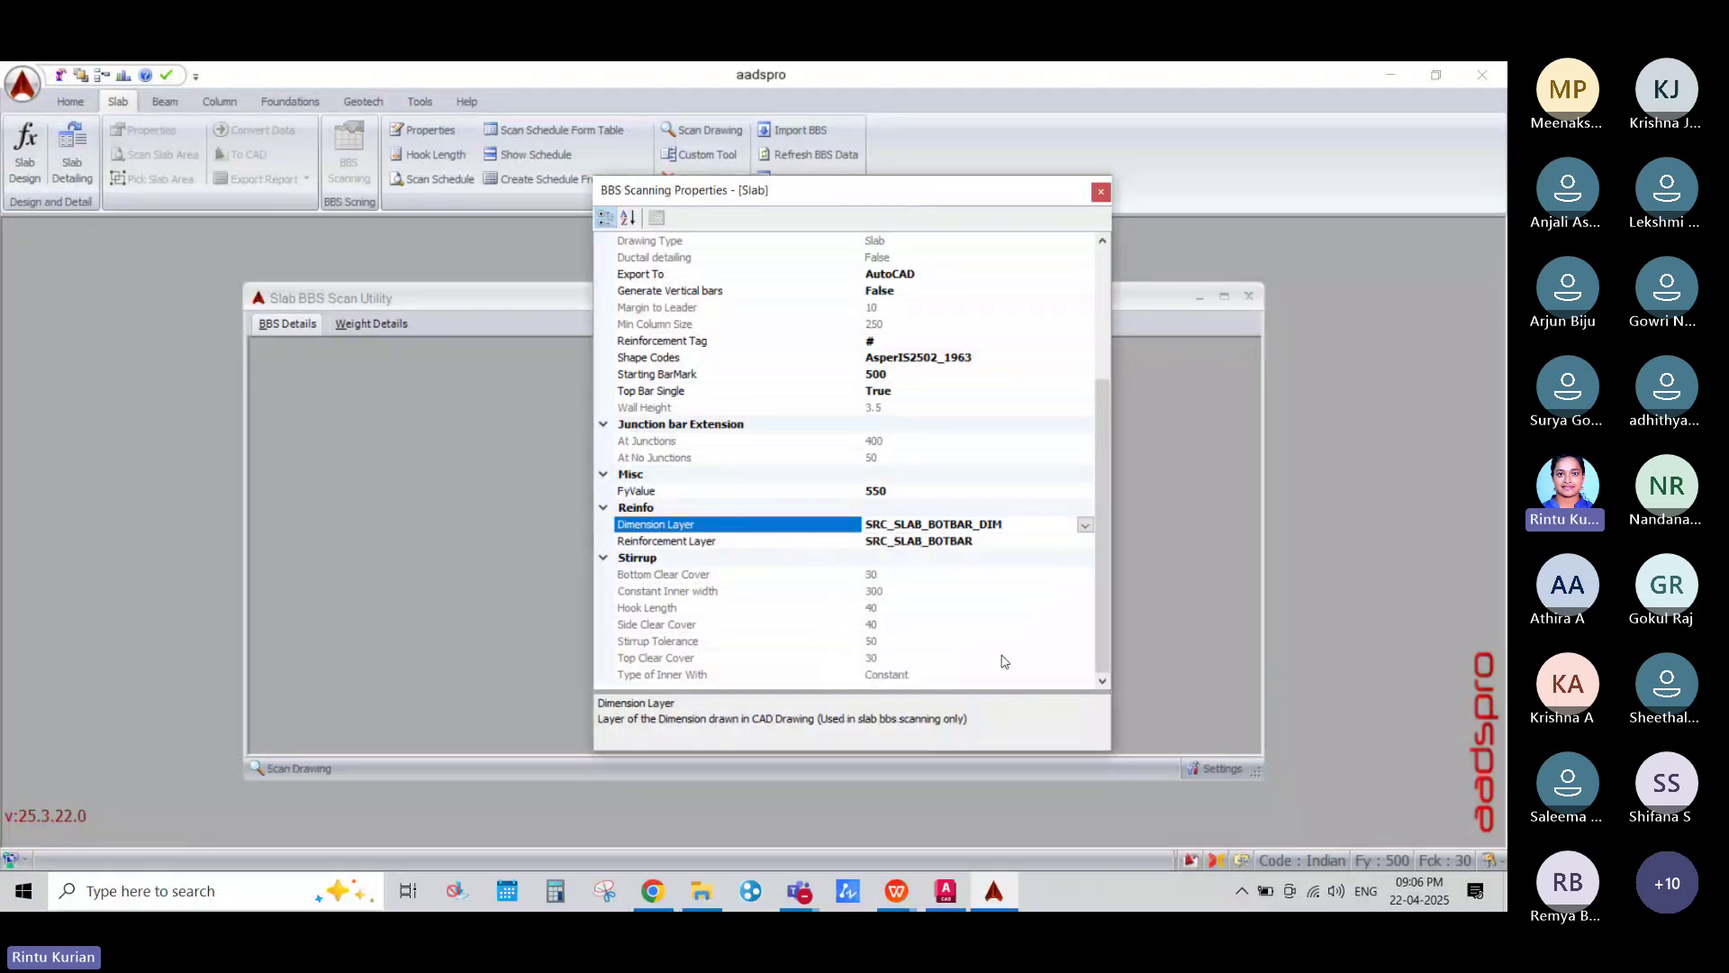
{"action": "left_click", "coordinate": [1101, 193]}
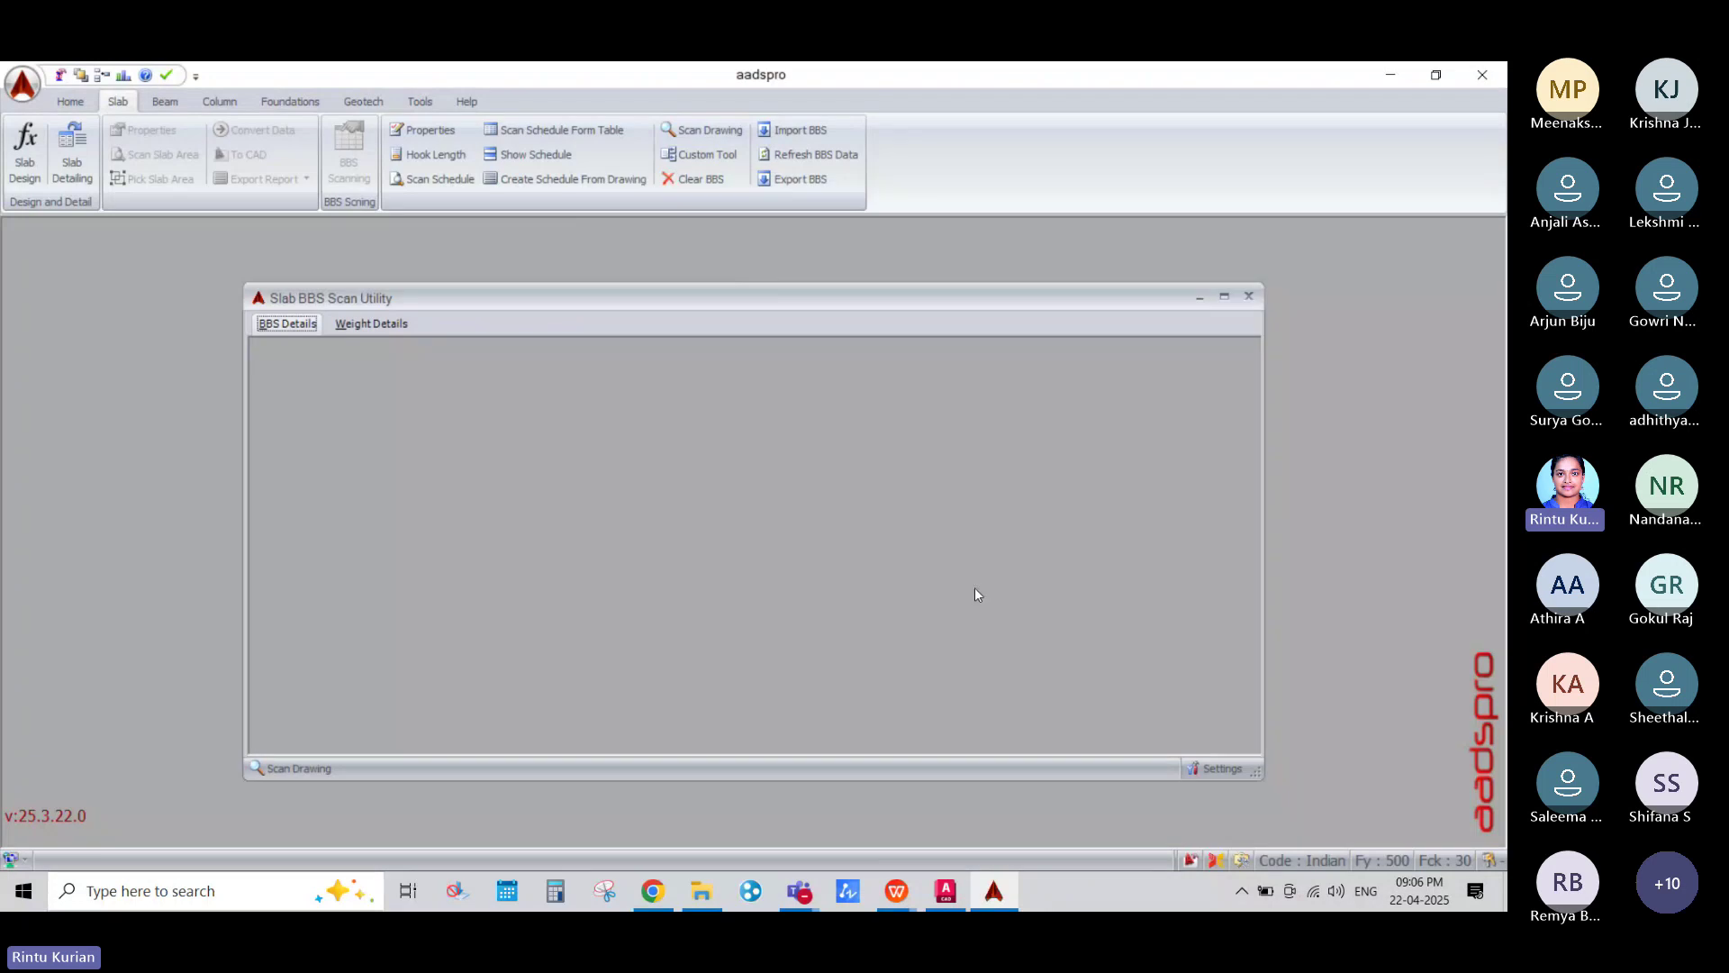
Step: Reopen the BBS scanning settings and recheck the properties, including Bend Length and Starting BarMark, then close them
{"action": "left_click", "coordinate": [1215, 766]}
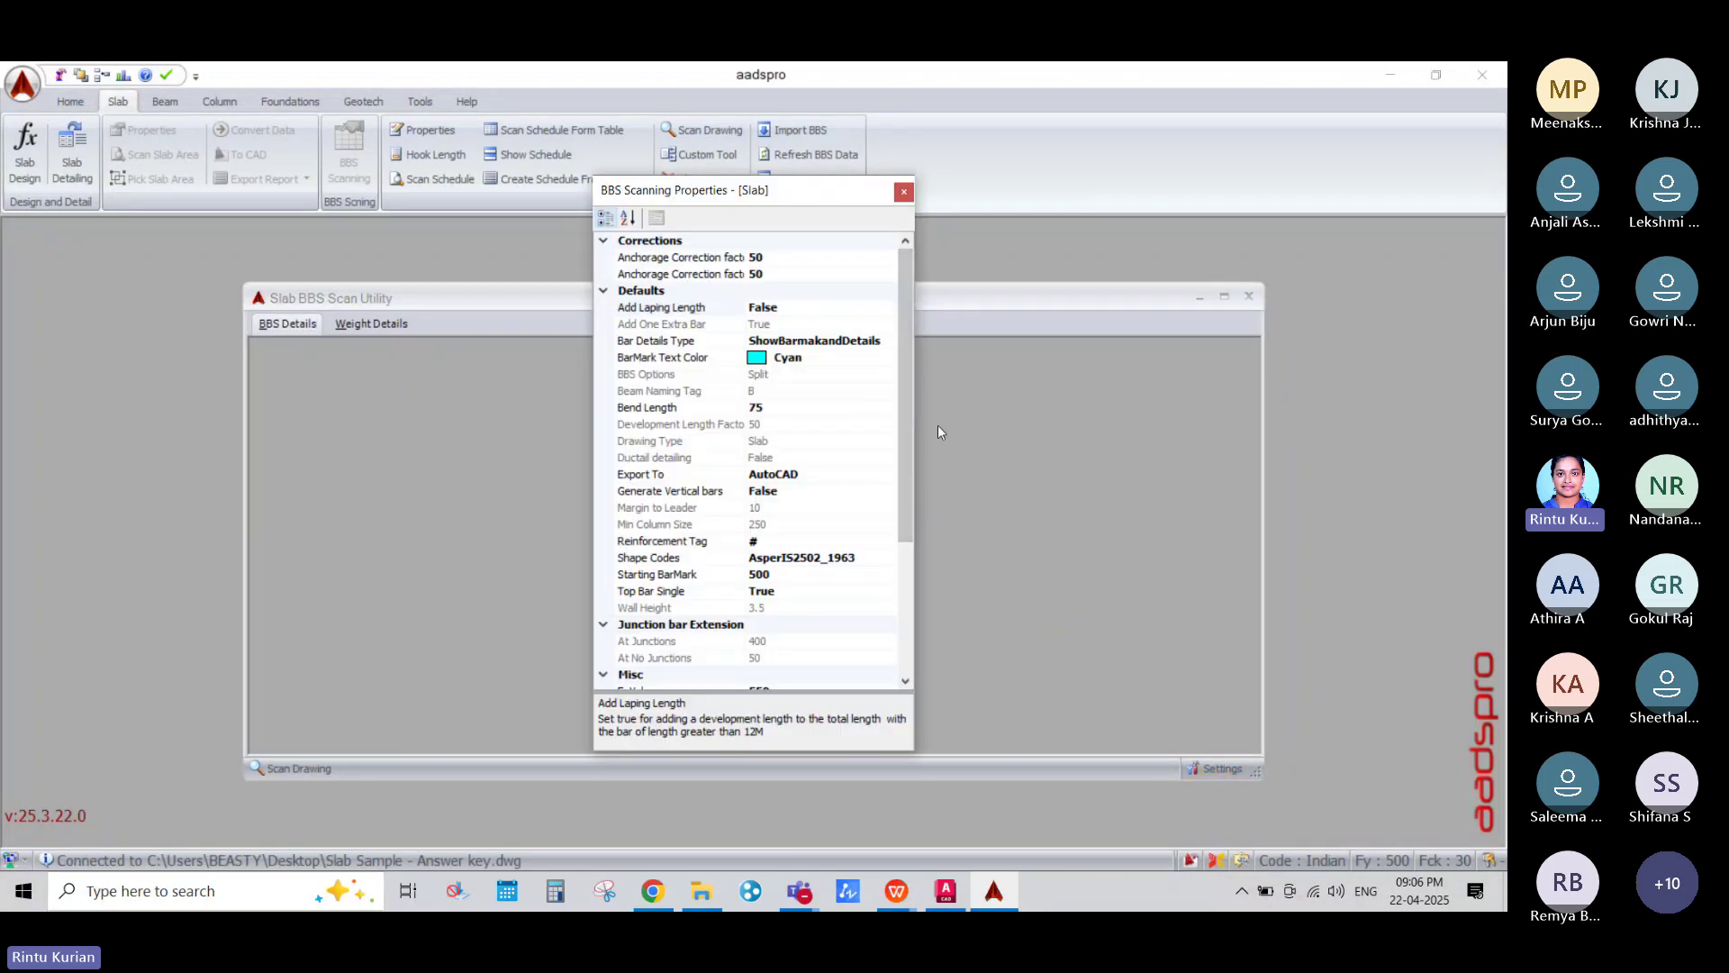
{"action": "left_click", "coordinate": [767, 409]}
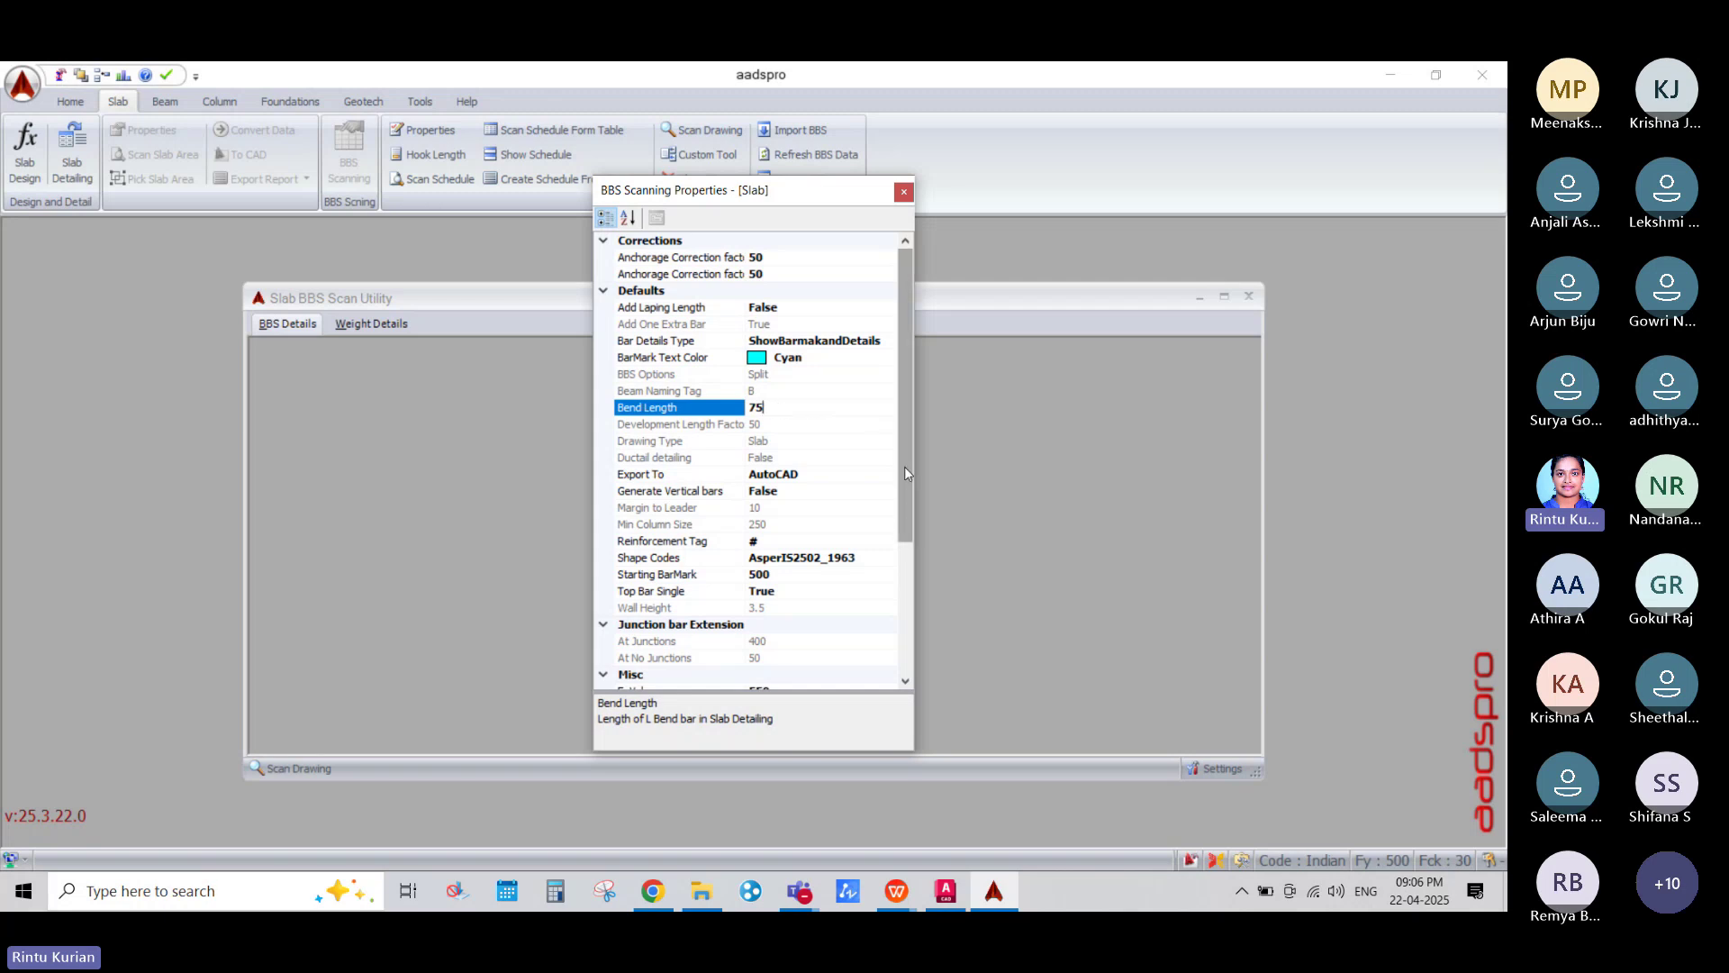
{"action": "scroll", "coordinate": [901, 477], "scroll_direction": "down", "scroll_amount": 4}
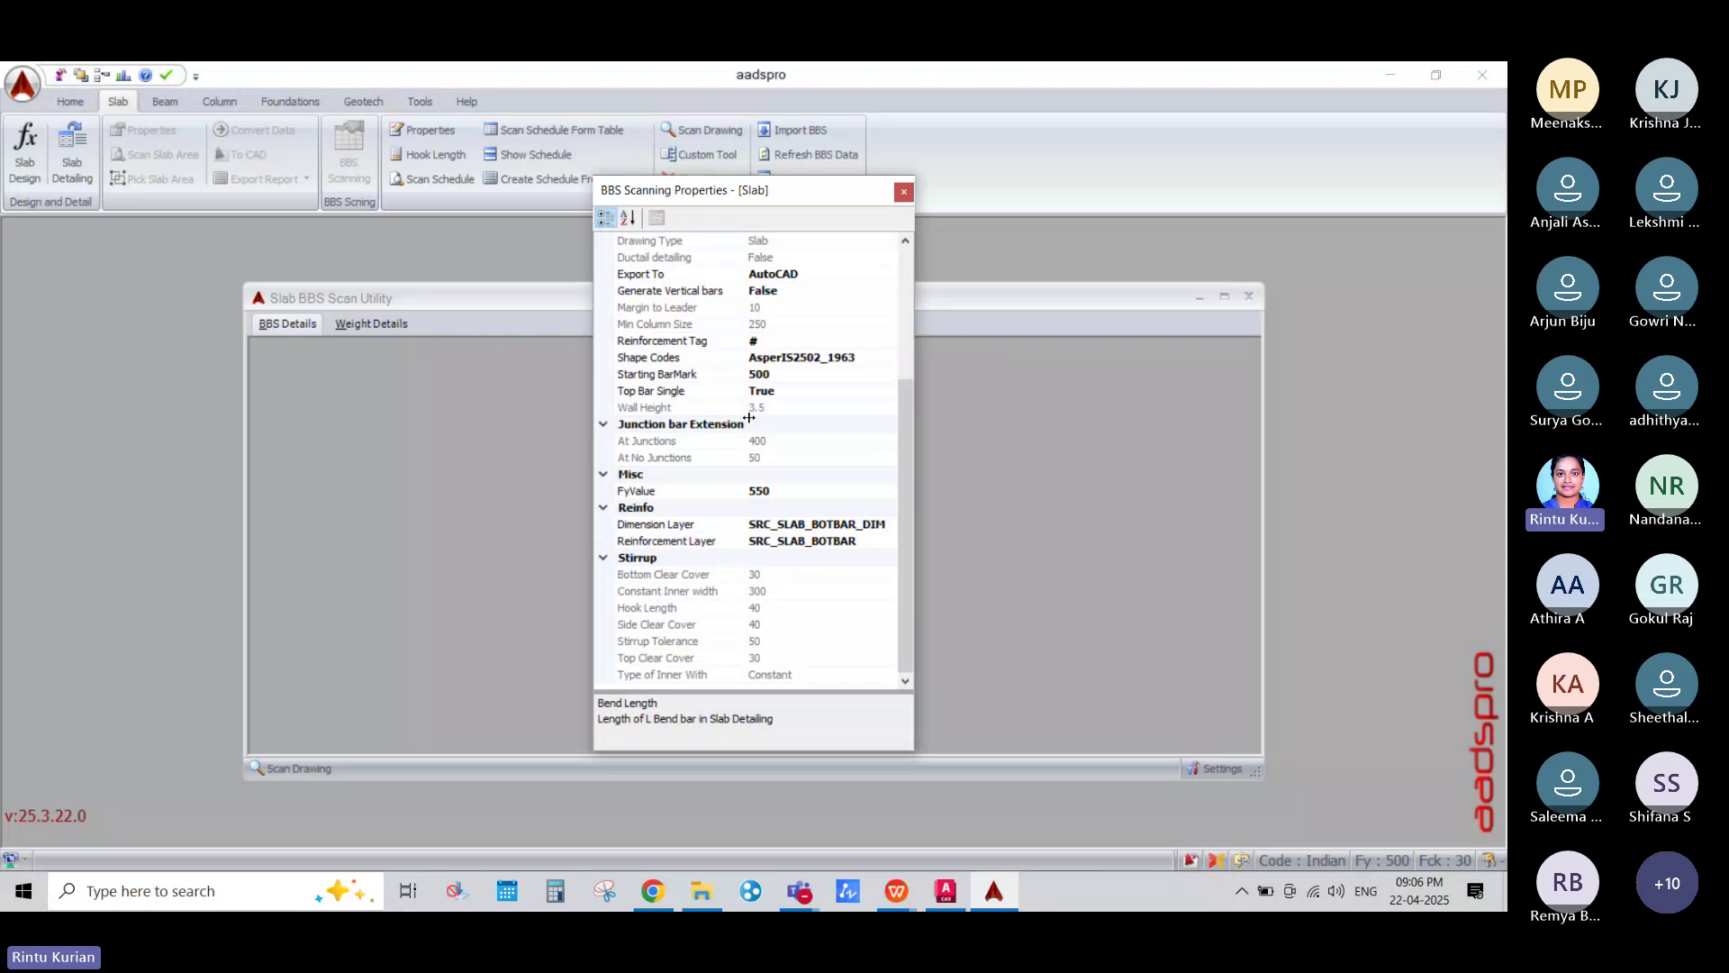
{"action": "scroll", "coordinate": [732, 392], "scroll_direction": "up", "scroll_amount": 4}
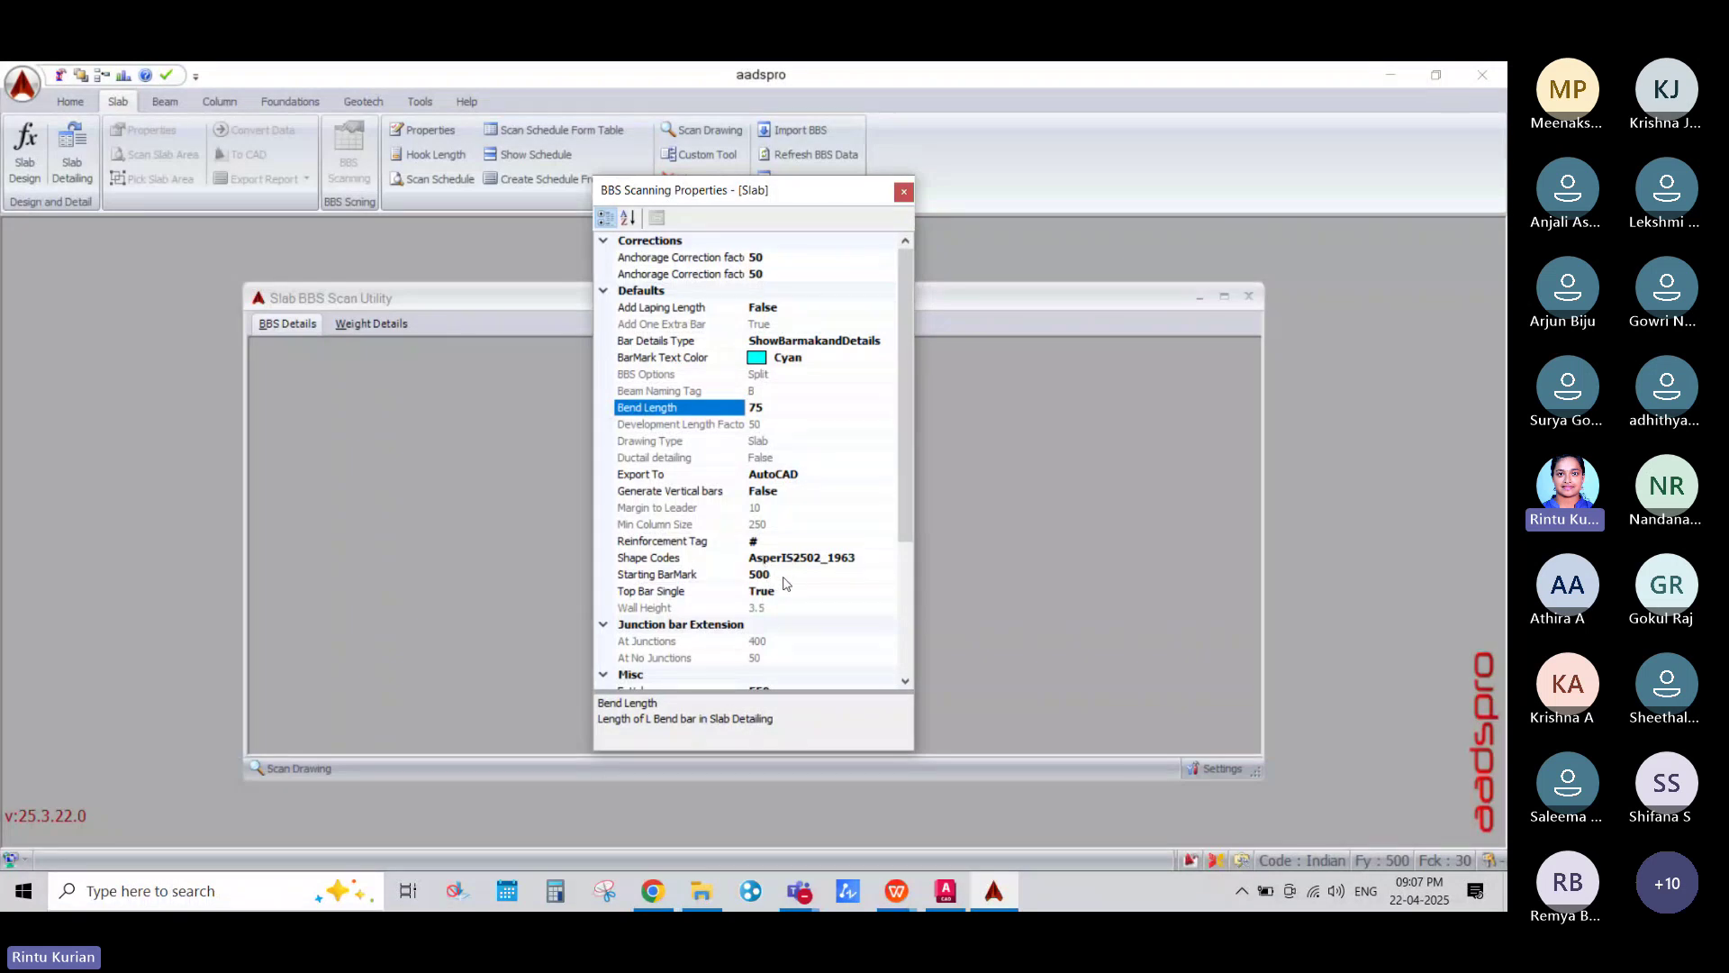
{"action": "left_click_drag", "start_coordinate": [905, 496], "coordinate": [910, 640]}
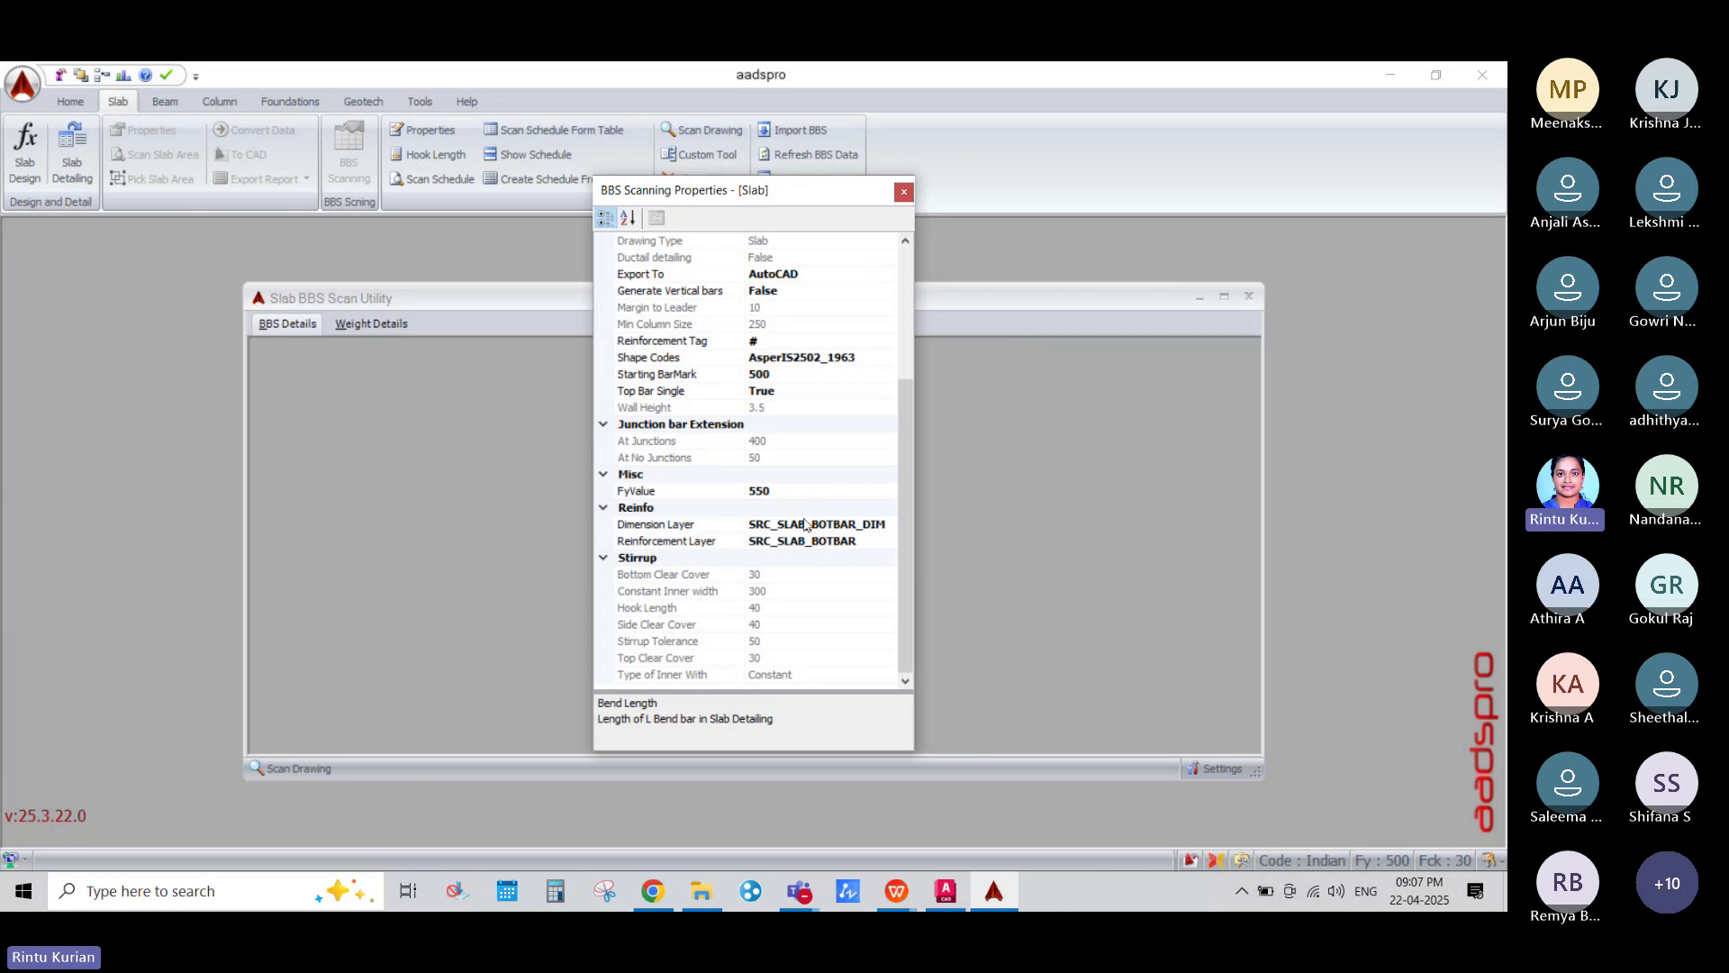
{"action": "left_click", "coordinate": [761, 376]}
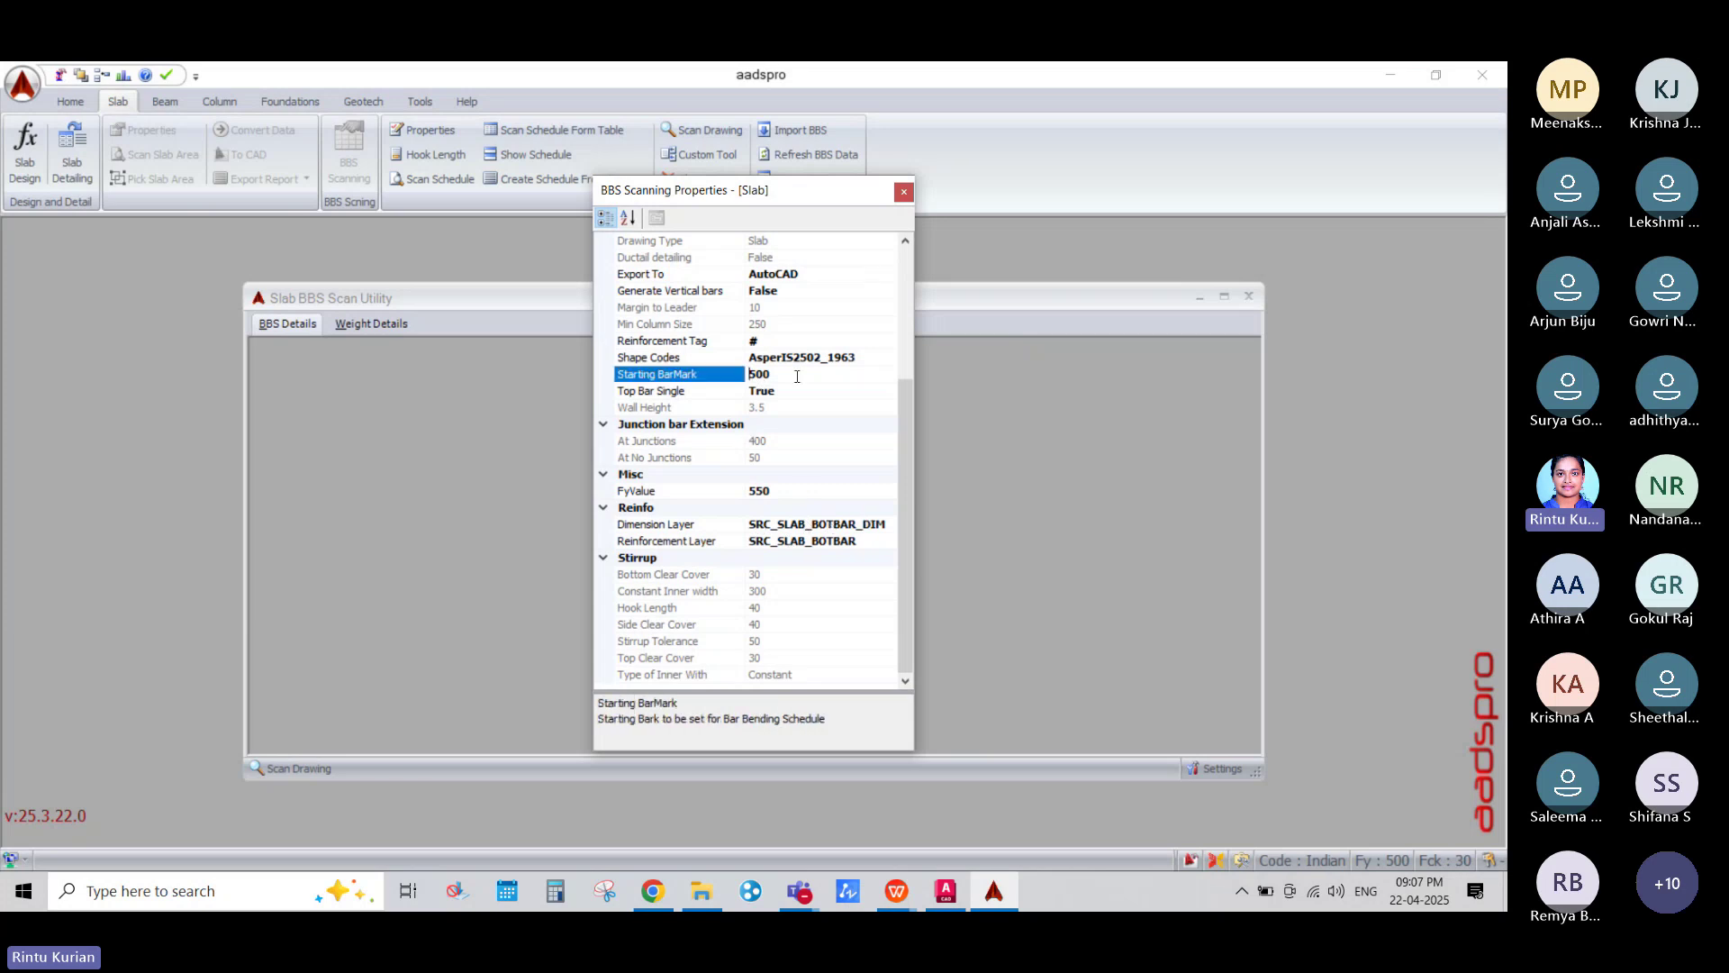
{"action": "left_click", "coordinate": [904, 192]}
Step: Scan the first floor slab's bottom bar drawing from AutoCAD into aadspro's Slab BBS Scan Utility
{"action": "left_click", "coordinate": [297, 768]}
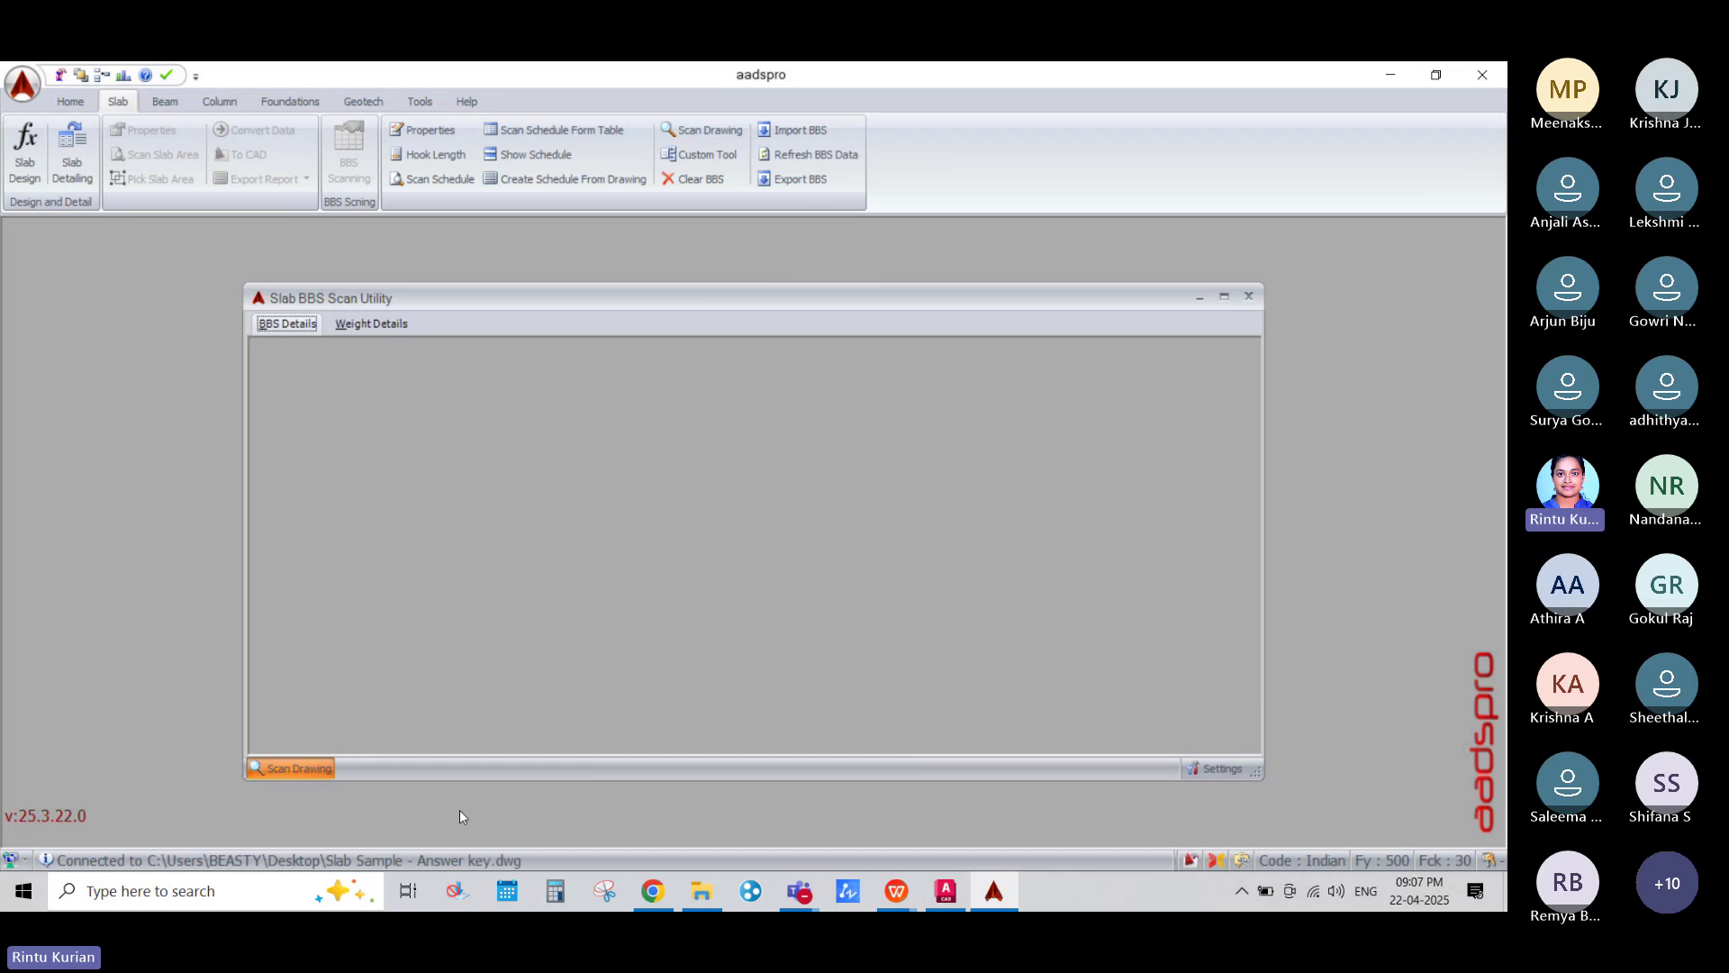
{"action": "left_click", "coordinate": [945, 894]}
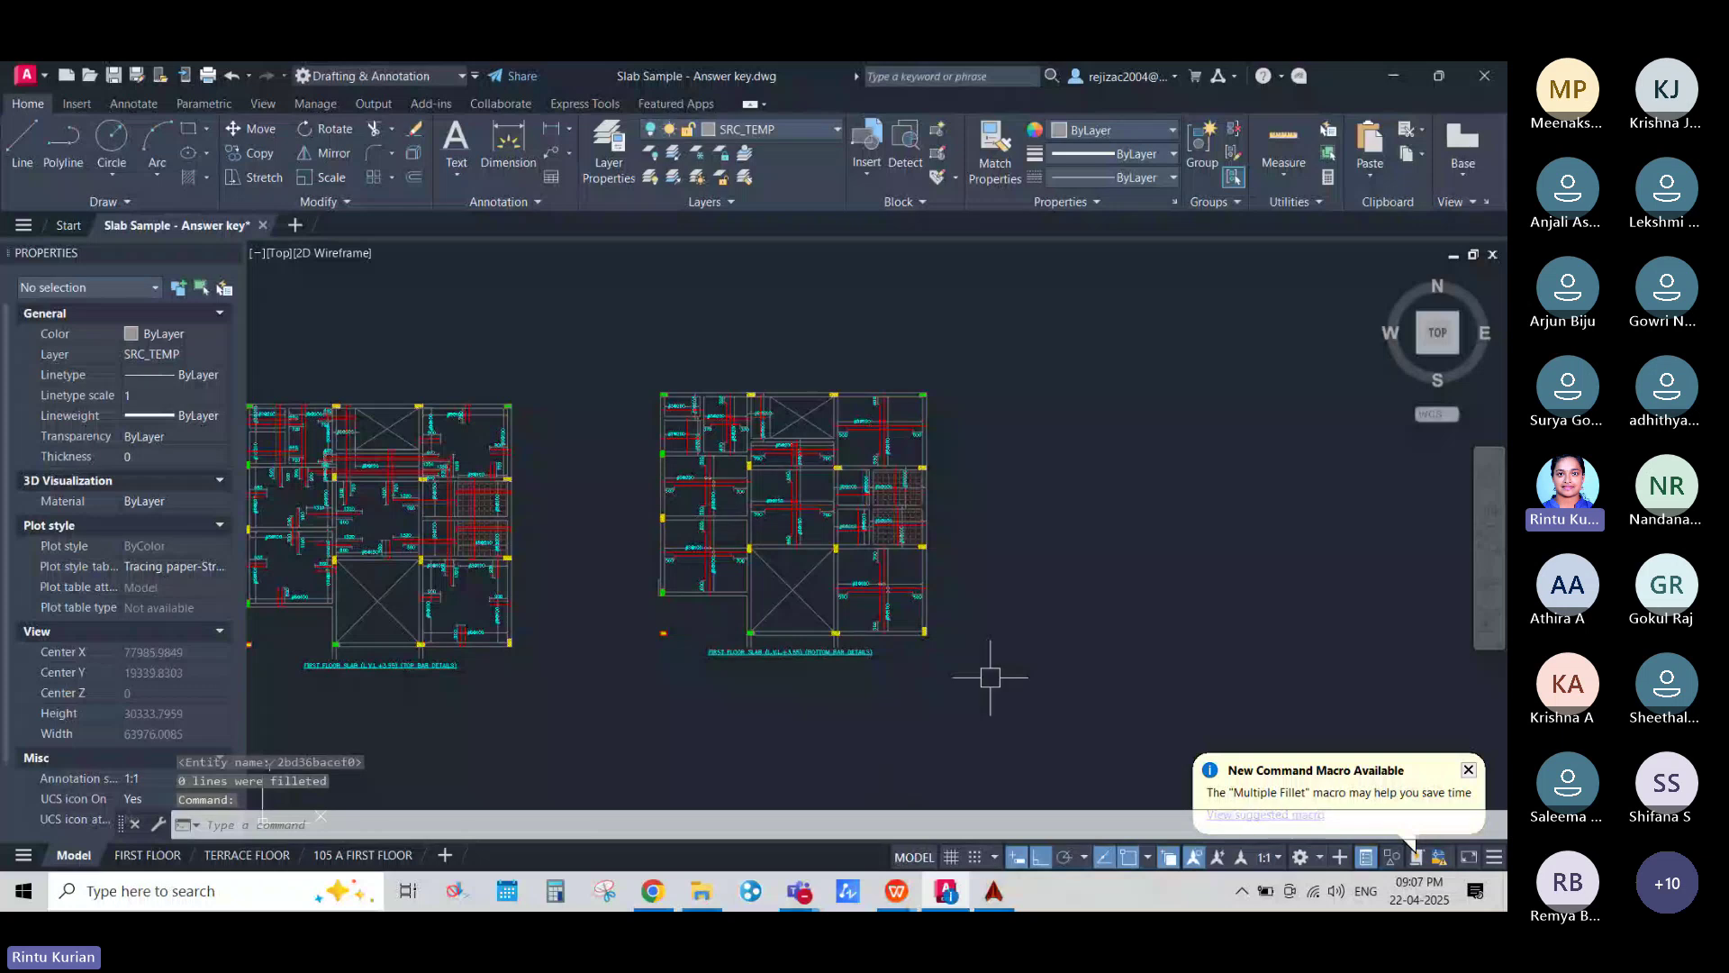
{"action": "left_click", "coordinate": [993, 892]}
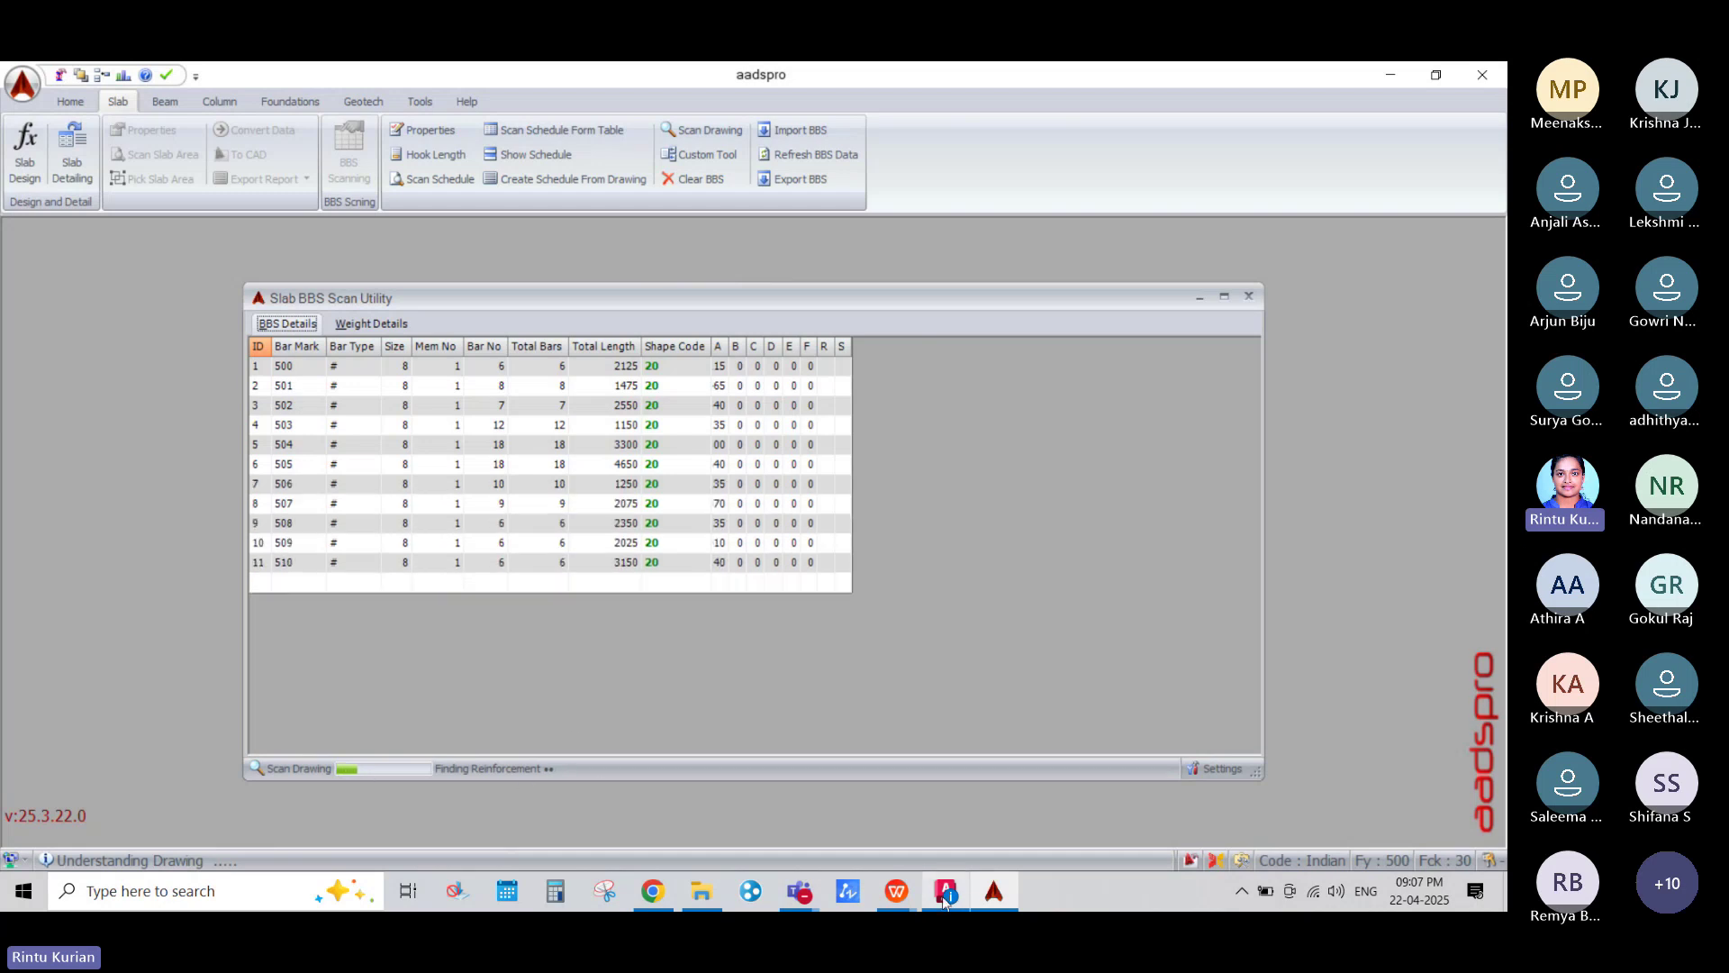
Step: Switch to AutoCAD and examine the bar marks added to the slab's reinforcement labels, especially around the #8@150 bars in the middle panel
{"action": "mouse_move", "coordinate": [945, 899]}
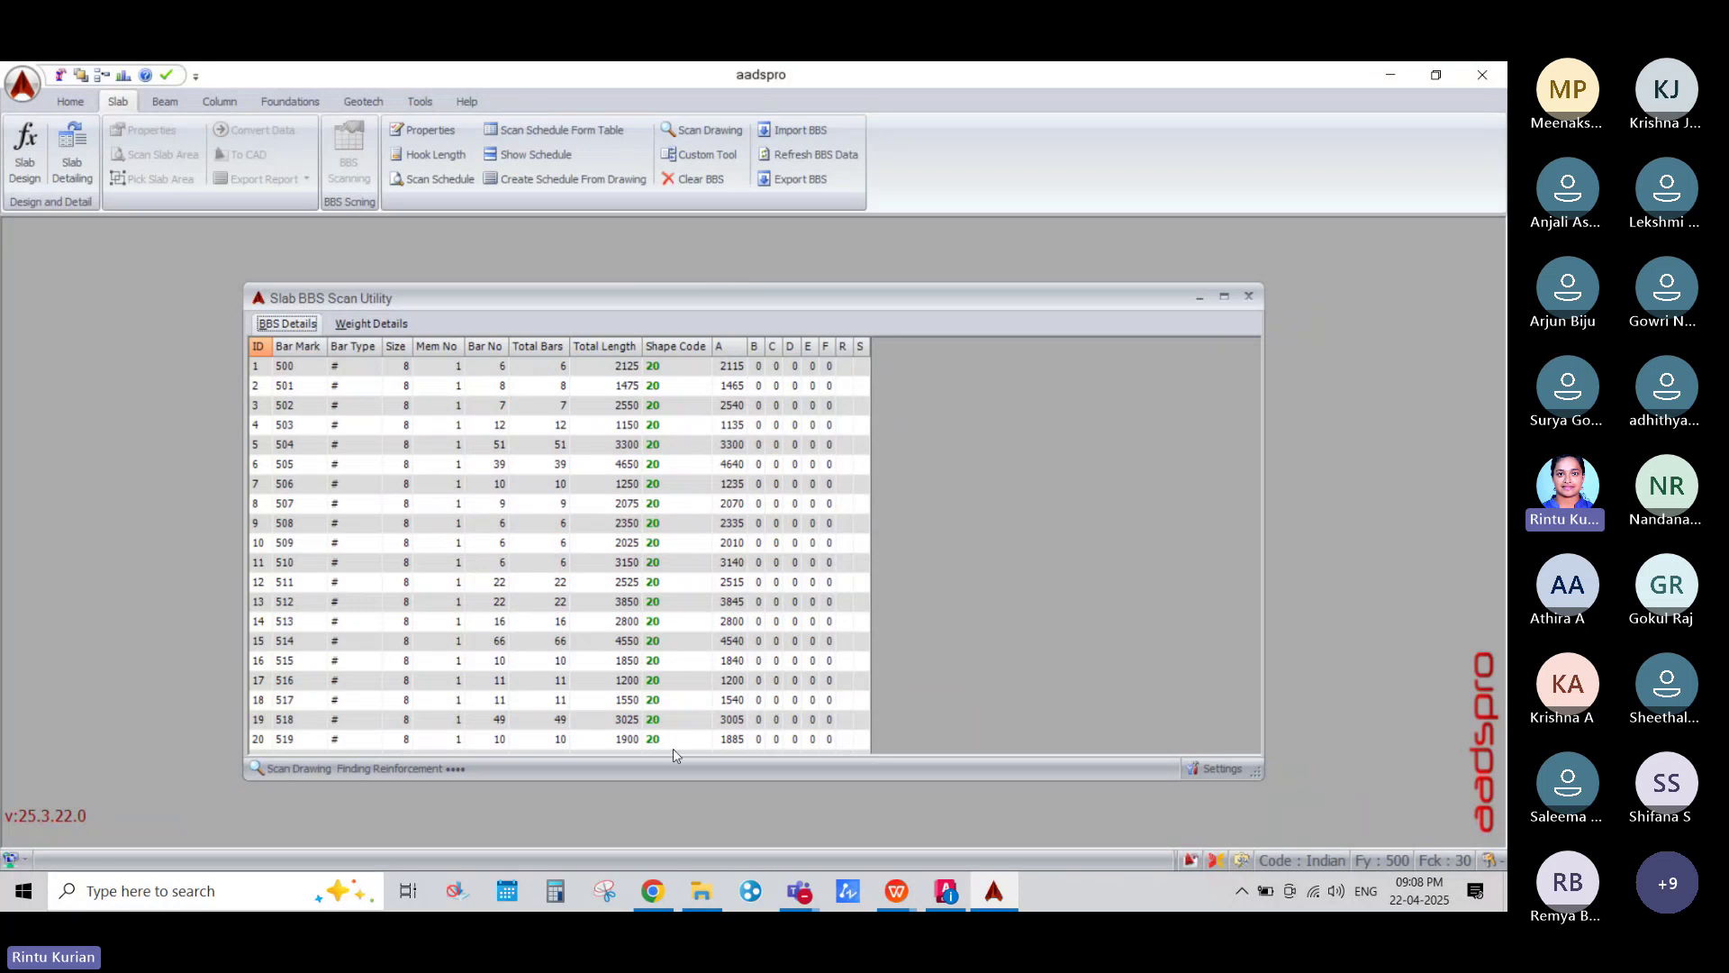
{"action": "left_click", "coordinate": [945, 904]}
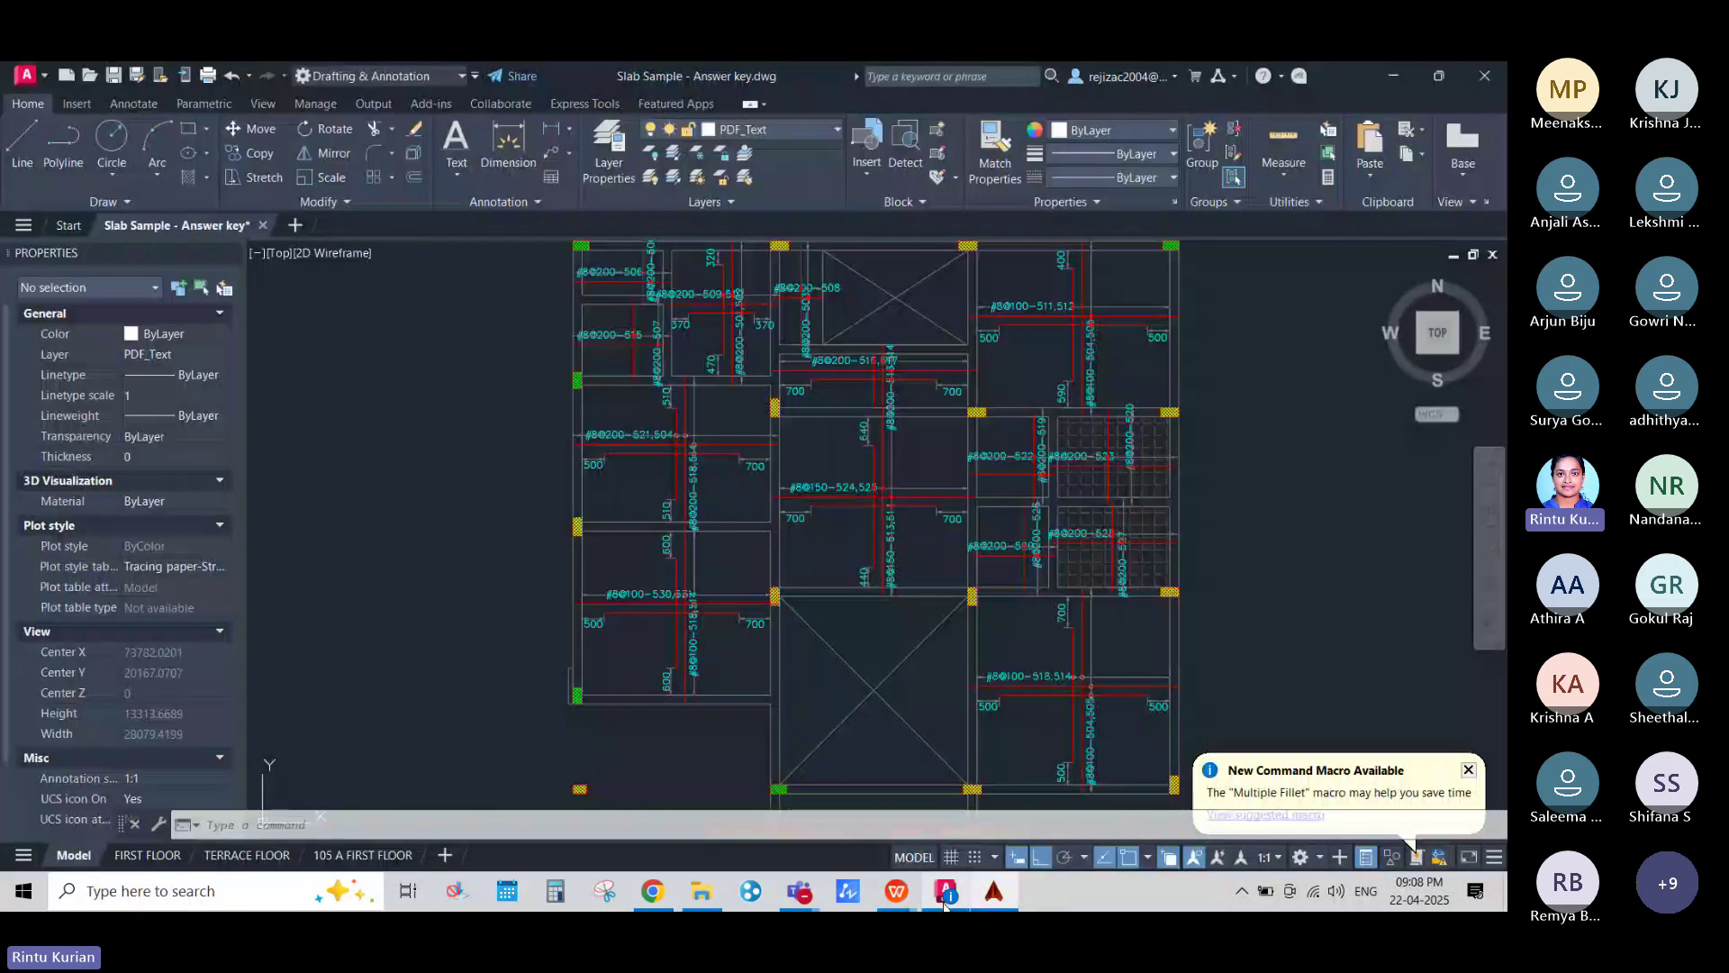
{"action": "scroll", "coordinate": [821, 501], "scroll_direction": "up", "scroll_amount": 7}
{"action": "scroll", "coordinate": [821, 502], "scroll_direction": "down", "scroll_amount": 7}
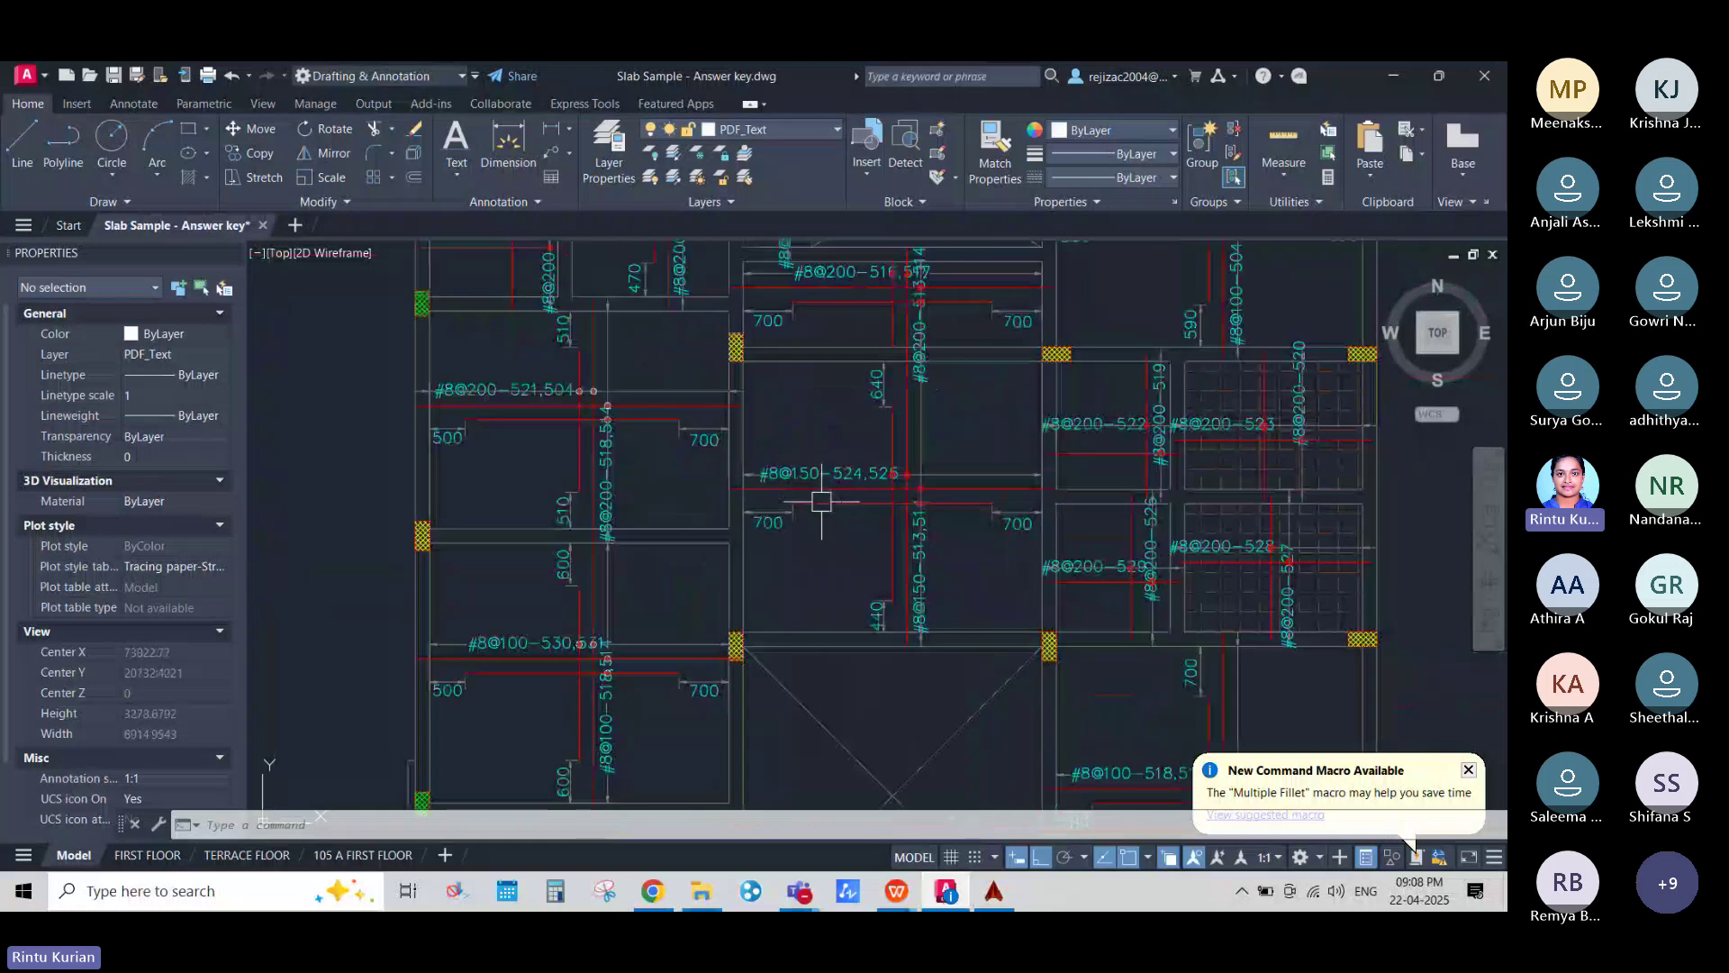
{"action": "scroll", "coordinate": [822, 502], "scroll_direction": "up", "scroll_amount": 3}
{"action": "scroll", "coordinate": [822, 501], "scroll_direction": "up", "scroll_amount": 4}
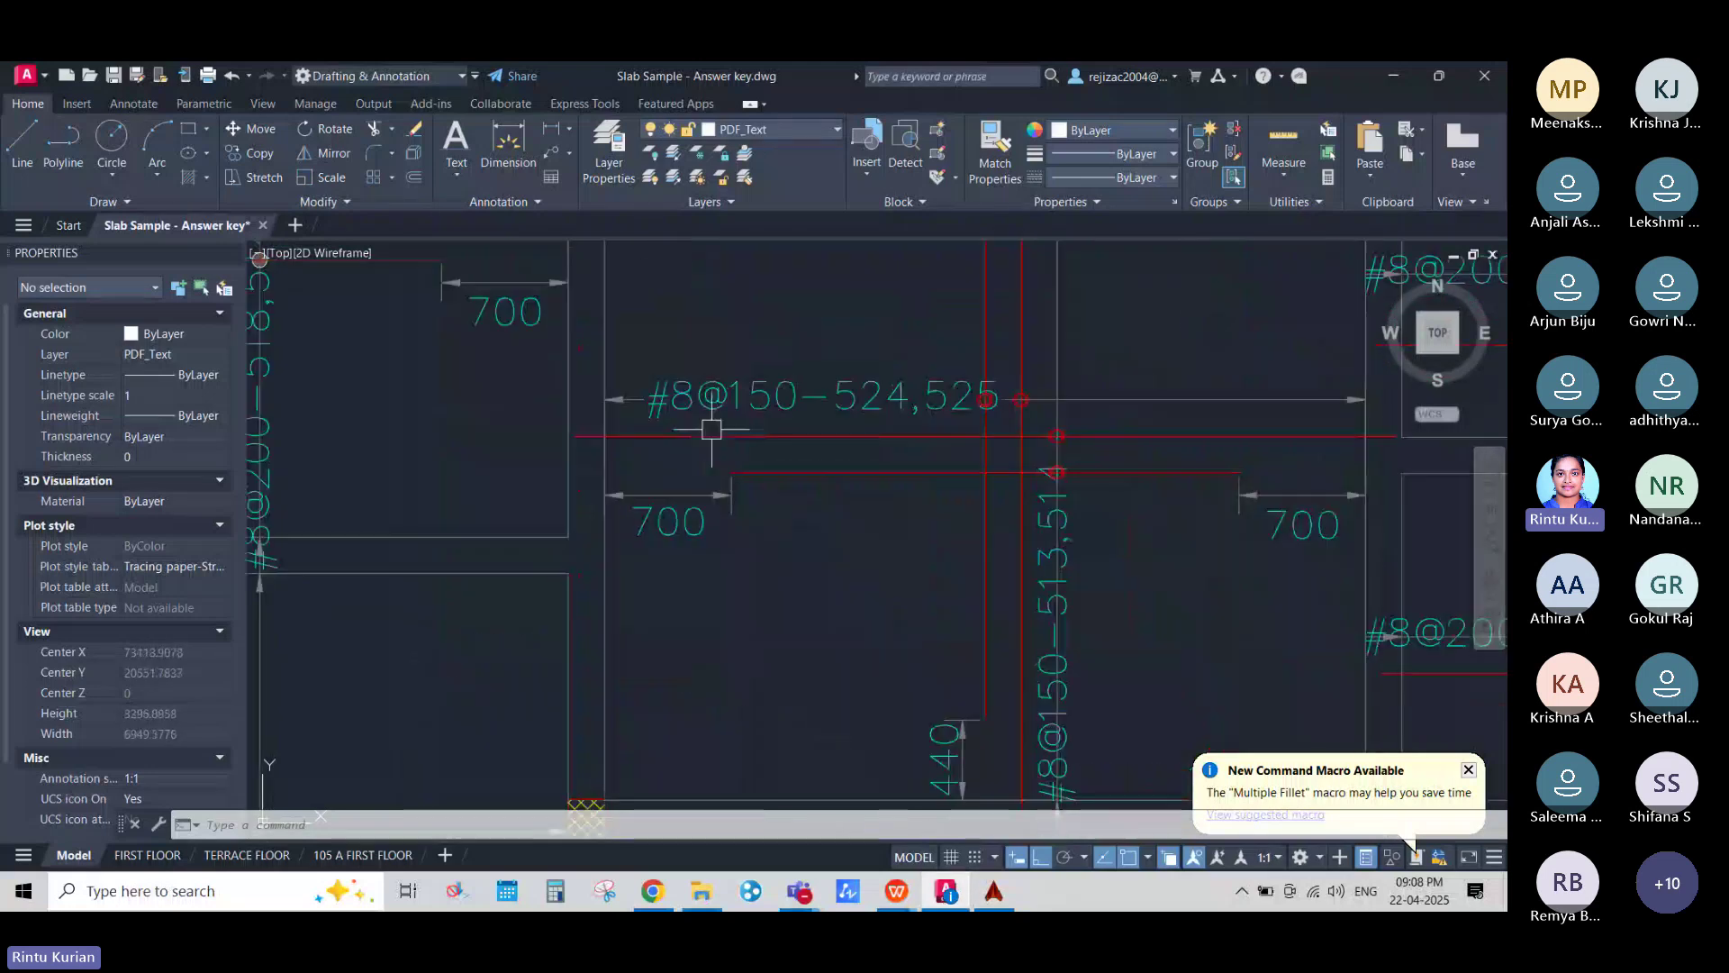
{"action": "scroll", "coordinate": [714, 431], "scroll_direction": "down", "scroll_amount": 4}
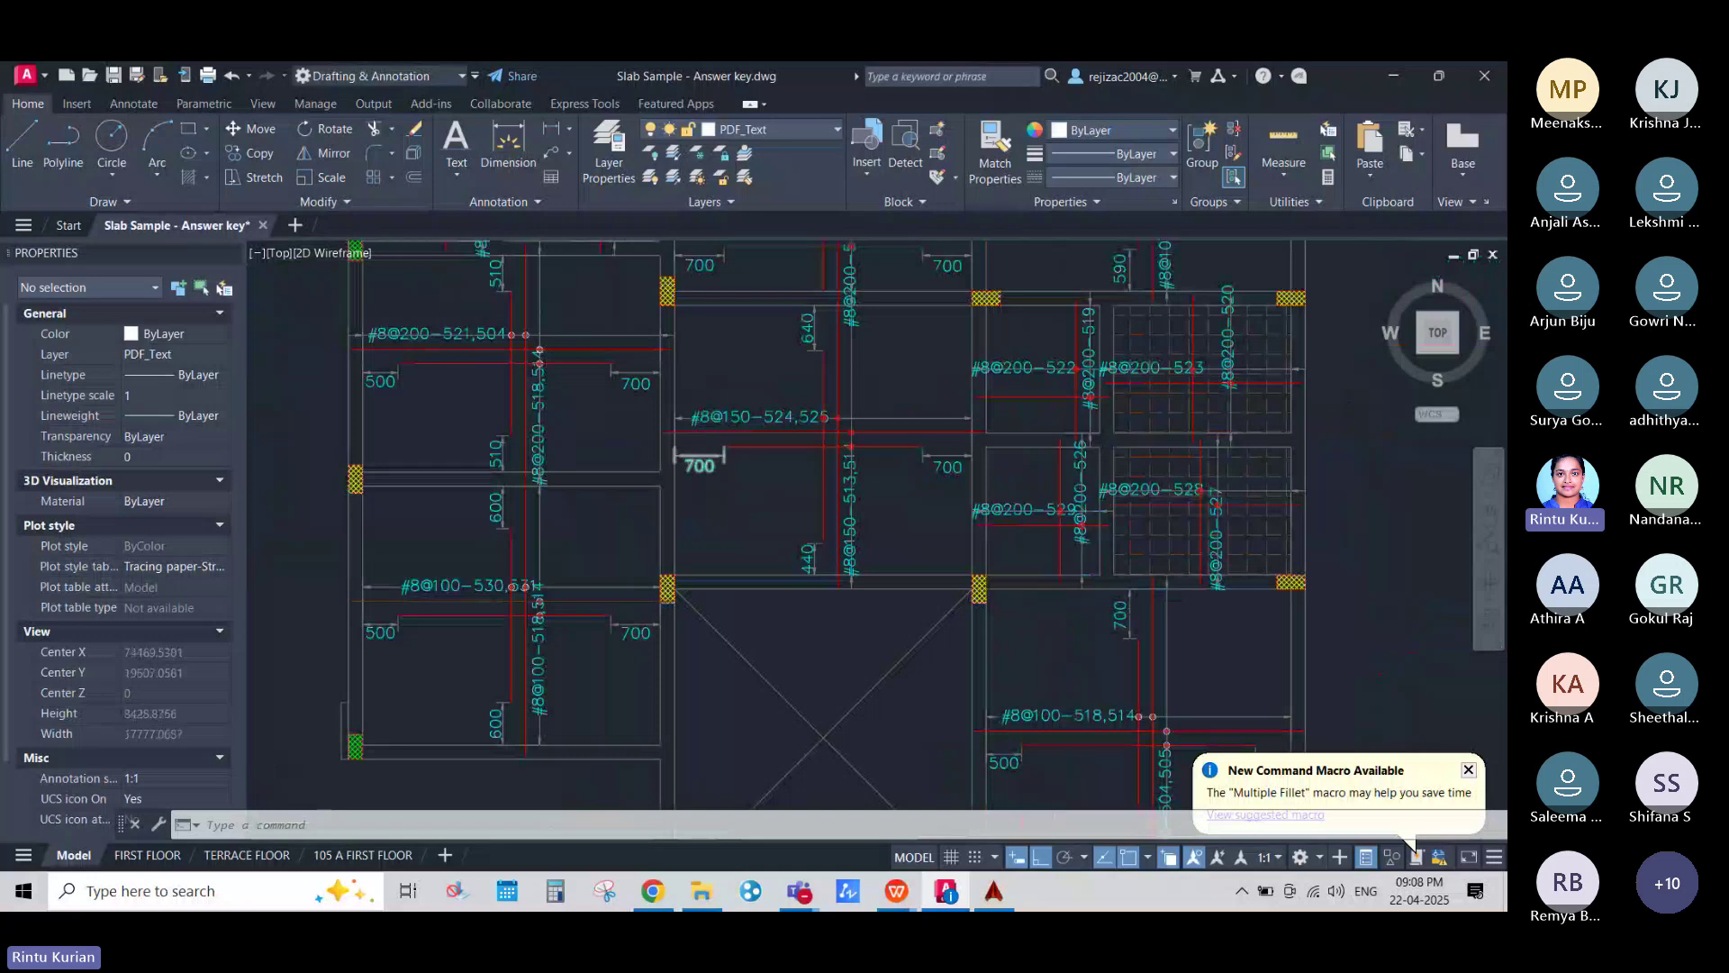
{"action": "scroll", "coordinate": [707, 444], "scroll_direction": "up", "scroll_amount": 2}
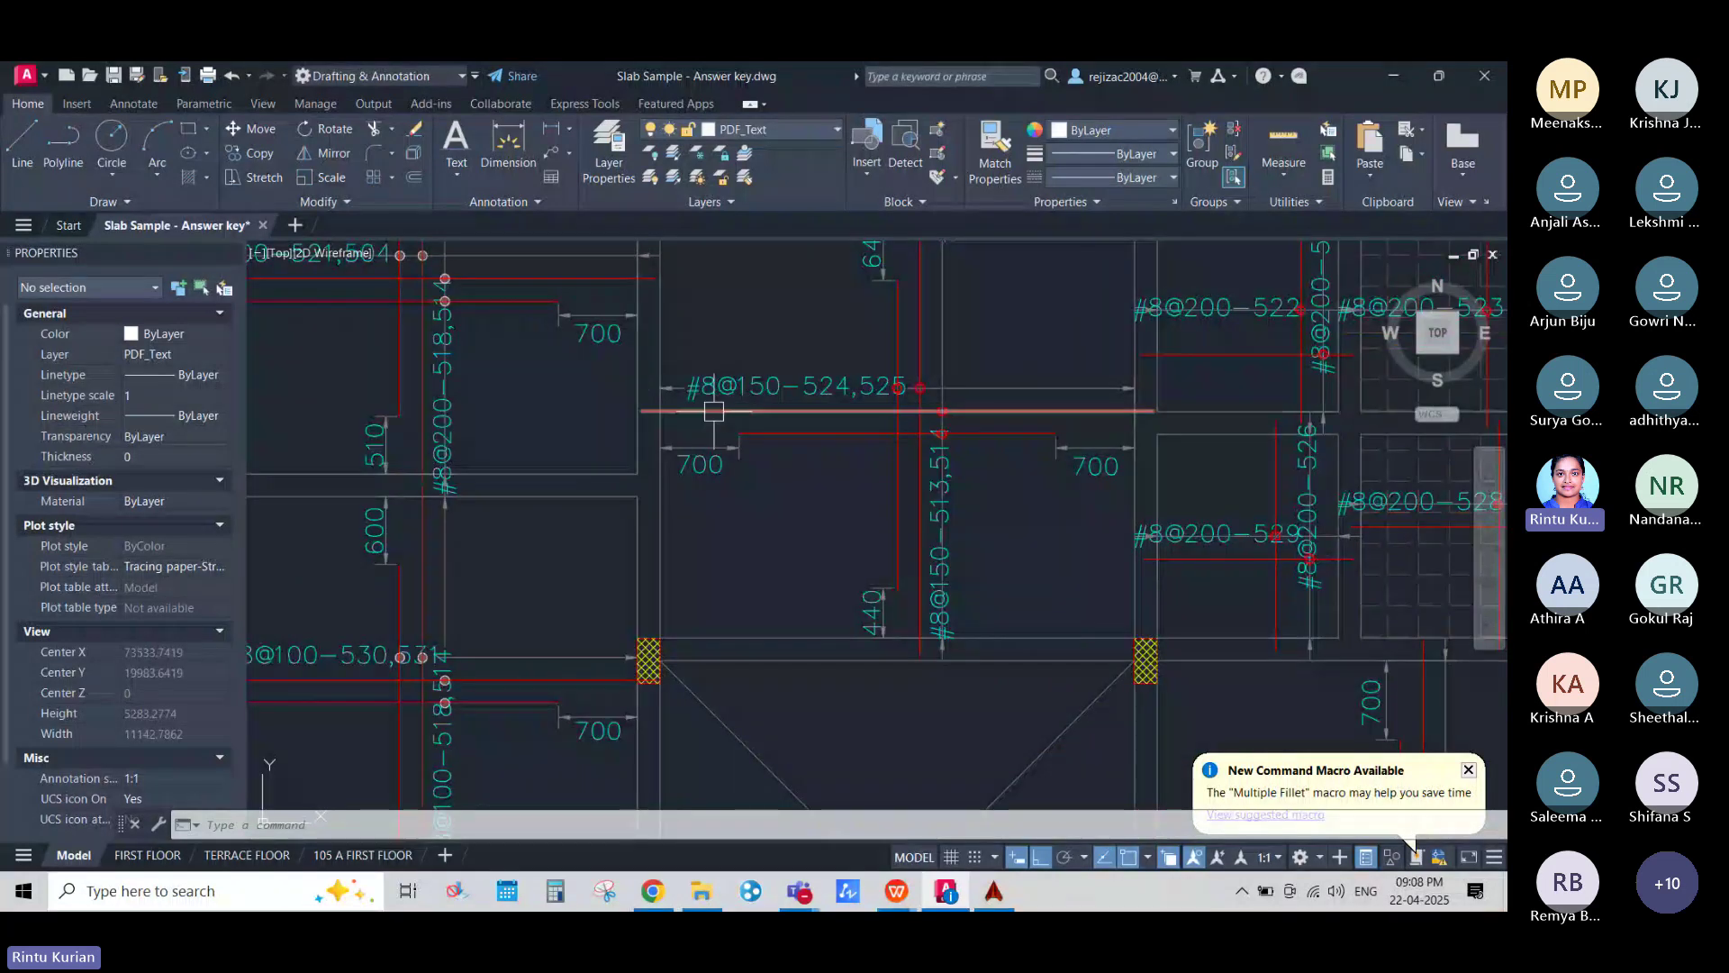
{"action": "scroll", "coordinate": [715, 412], "scroll_direction": "up", "scroll_amount": 2}
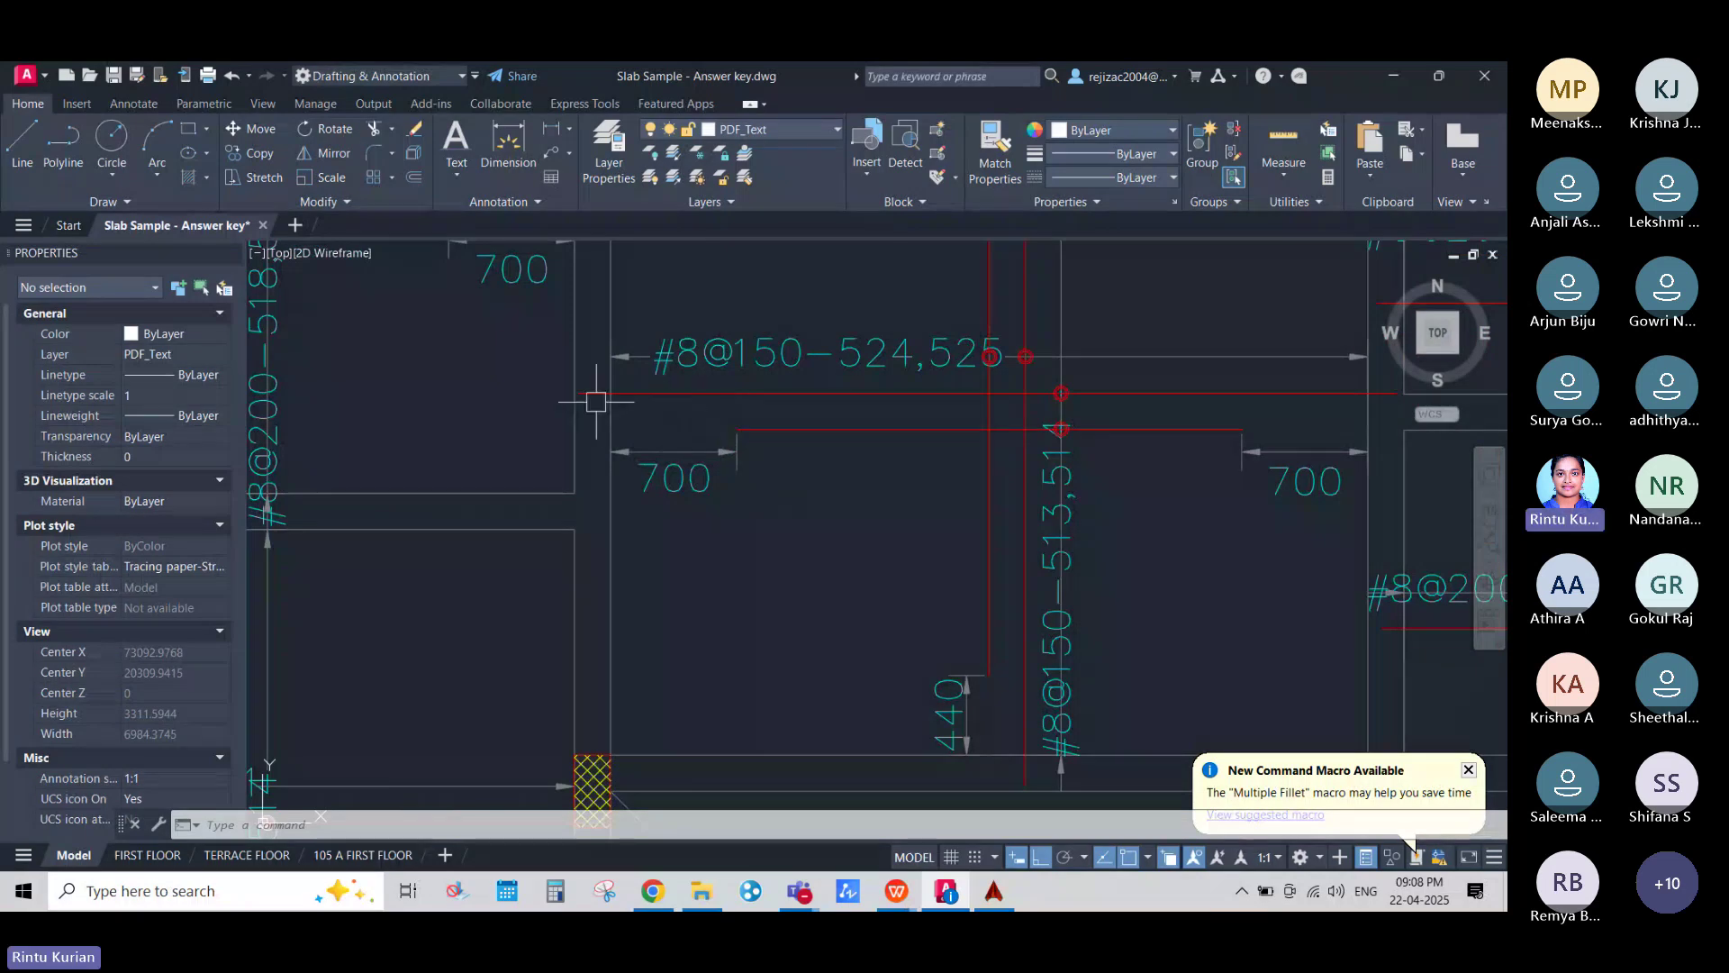
{"action": "scroll", "coordinate": [571, 348], "scroll_direction": "down", "scroll_amount": 5}
{"action": "scroll", "coordinate": [577, 388], "scroll_direction": "up", "scroll_amount": 5}
Step: Compare the unmarked slab copy with the scanned bottom bar drawing and examine the bar marks in the upper-left slab panels
{"action": "scroll", "coordinate": [590, 511], "scroll_direction": "down", "scroll_amount": 10}
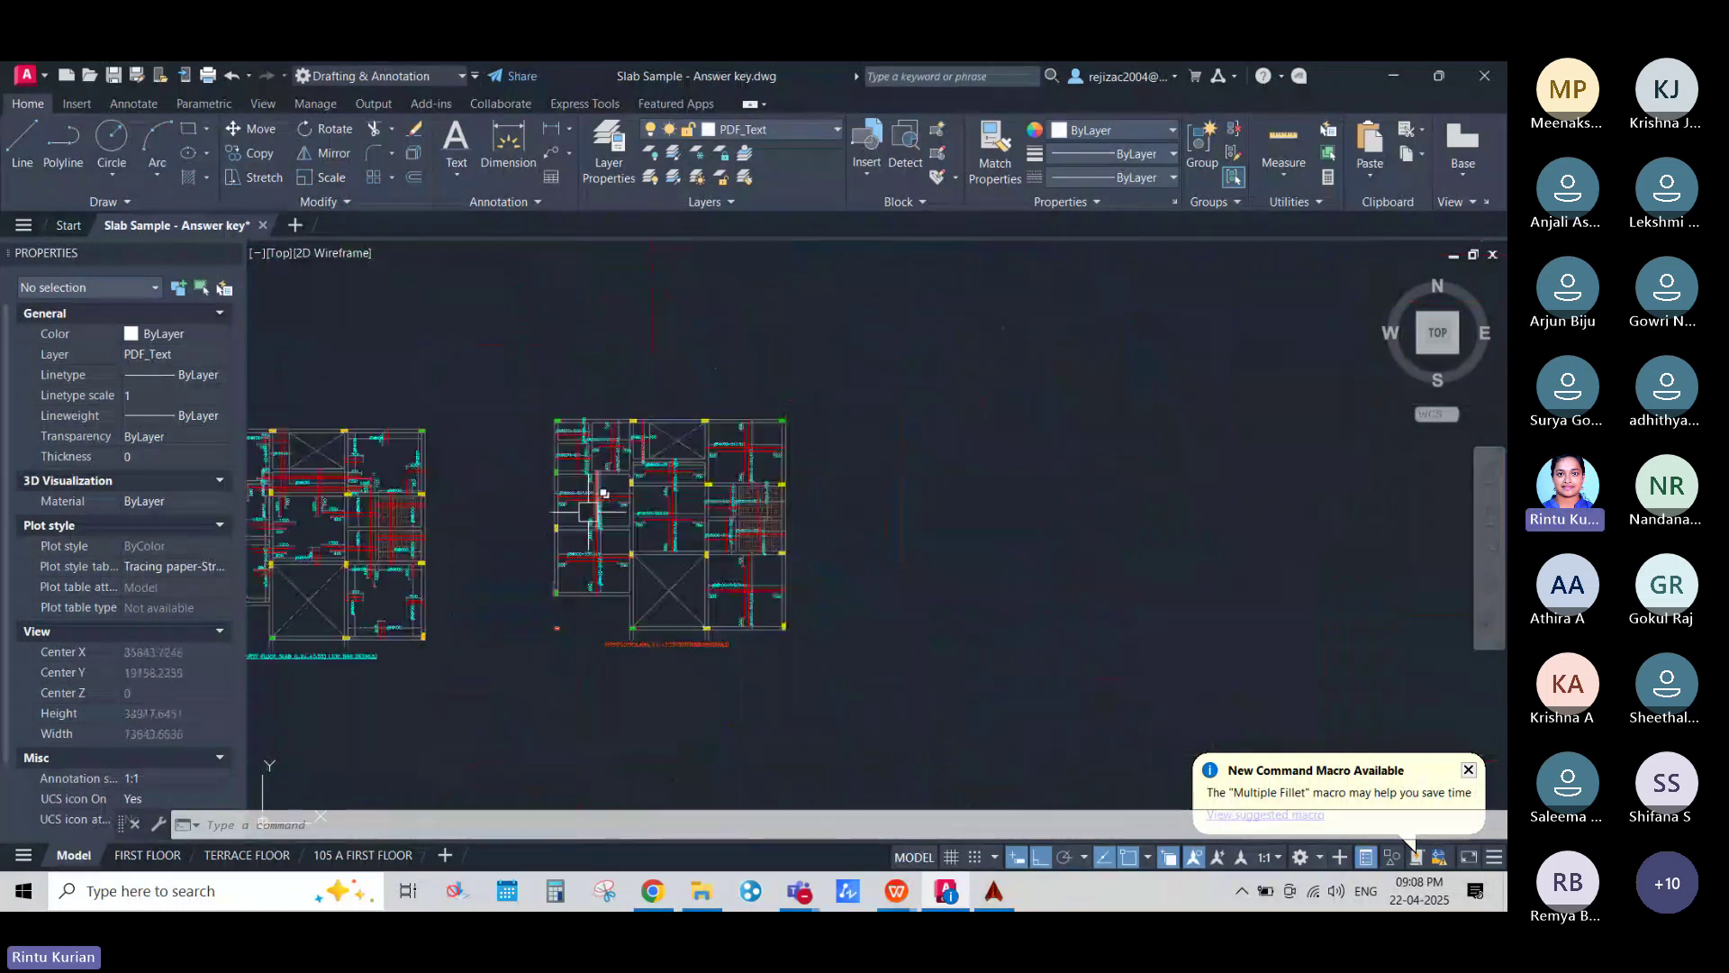
{"action": "scroll", "coordinate": [590, 511], "scroll_direction": "down", "scroll_amount": 3}
{"action": "scroll", "coordinate": [631, 532], "scroll_direction": "up", "scroll_amount": 7}
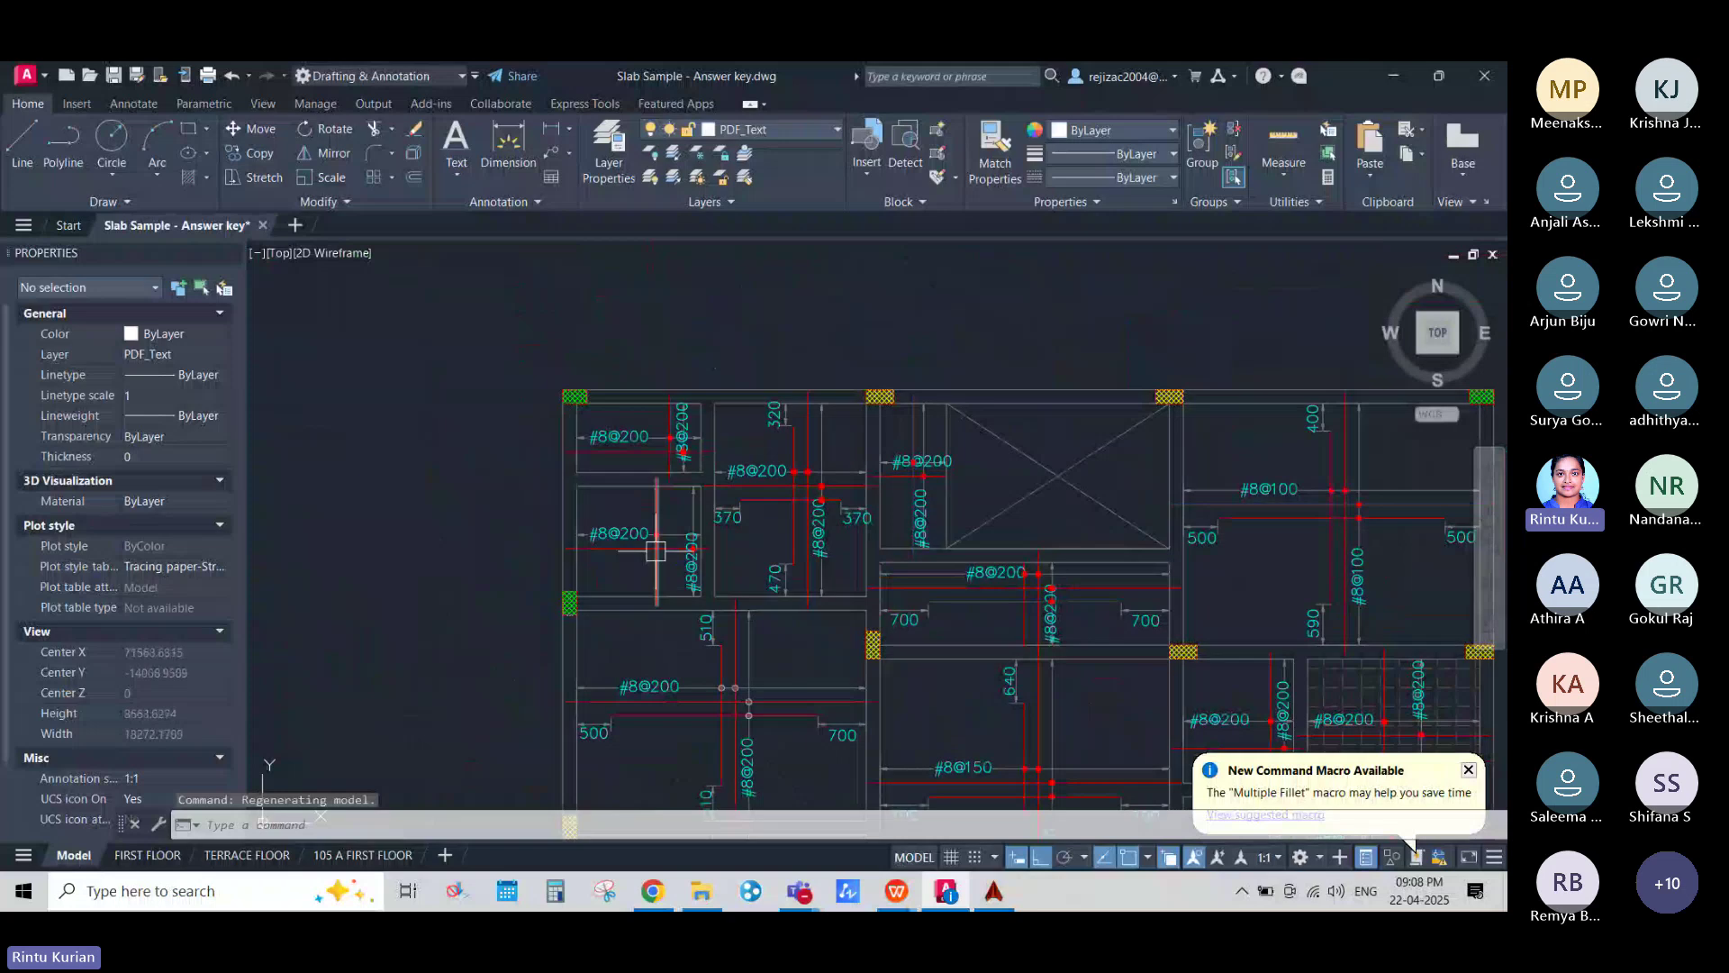
{"action": "scroll", "coordinate": [684, 559], "scroll_direction": "down", "scroll_amount": 4}
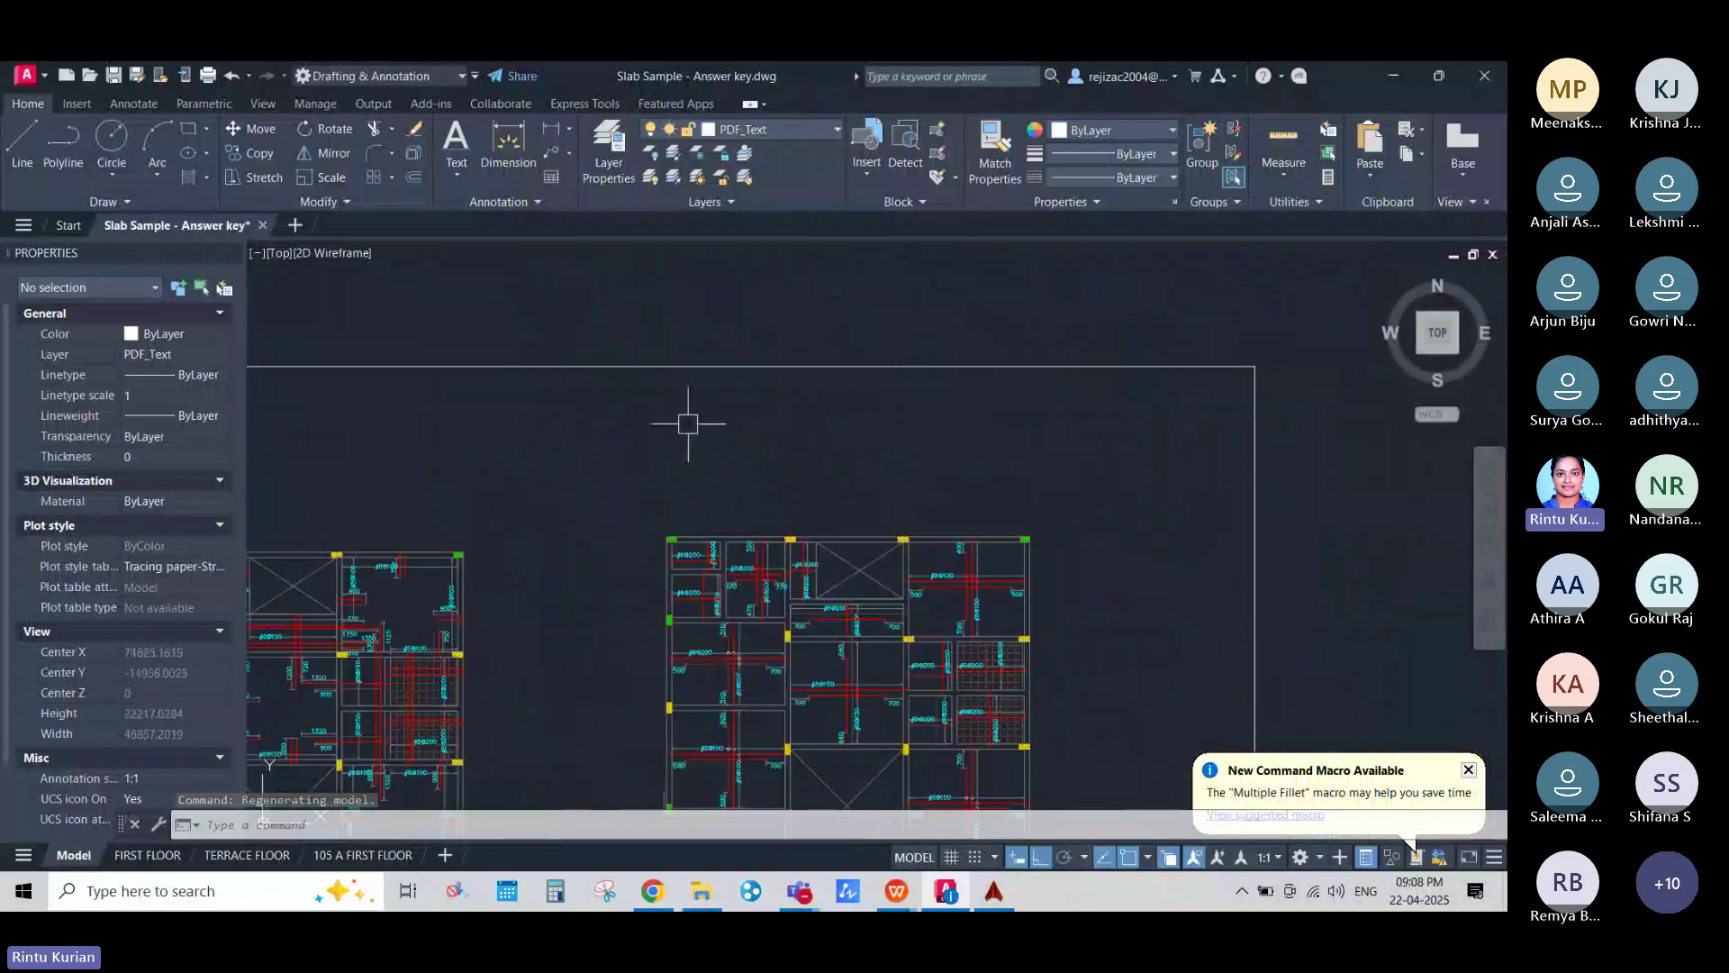
{"action": "scroll", "coordinate": [694, 441], "scroll_direction": "down", "scroll_amount": 5}
{"action": "scroll", "coordinate": [699, 340], "scroll_direction": "up", "scroll_amount": 6}
{"action": "scroll", "coordinate": [606, 720], "scroll_direction": "down", "scroll_amount": 3}
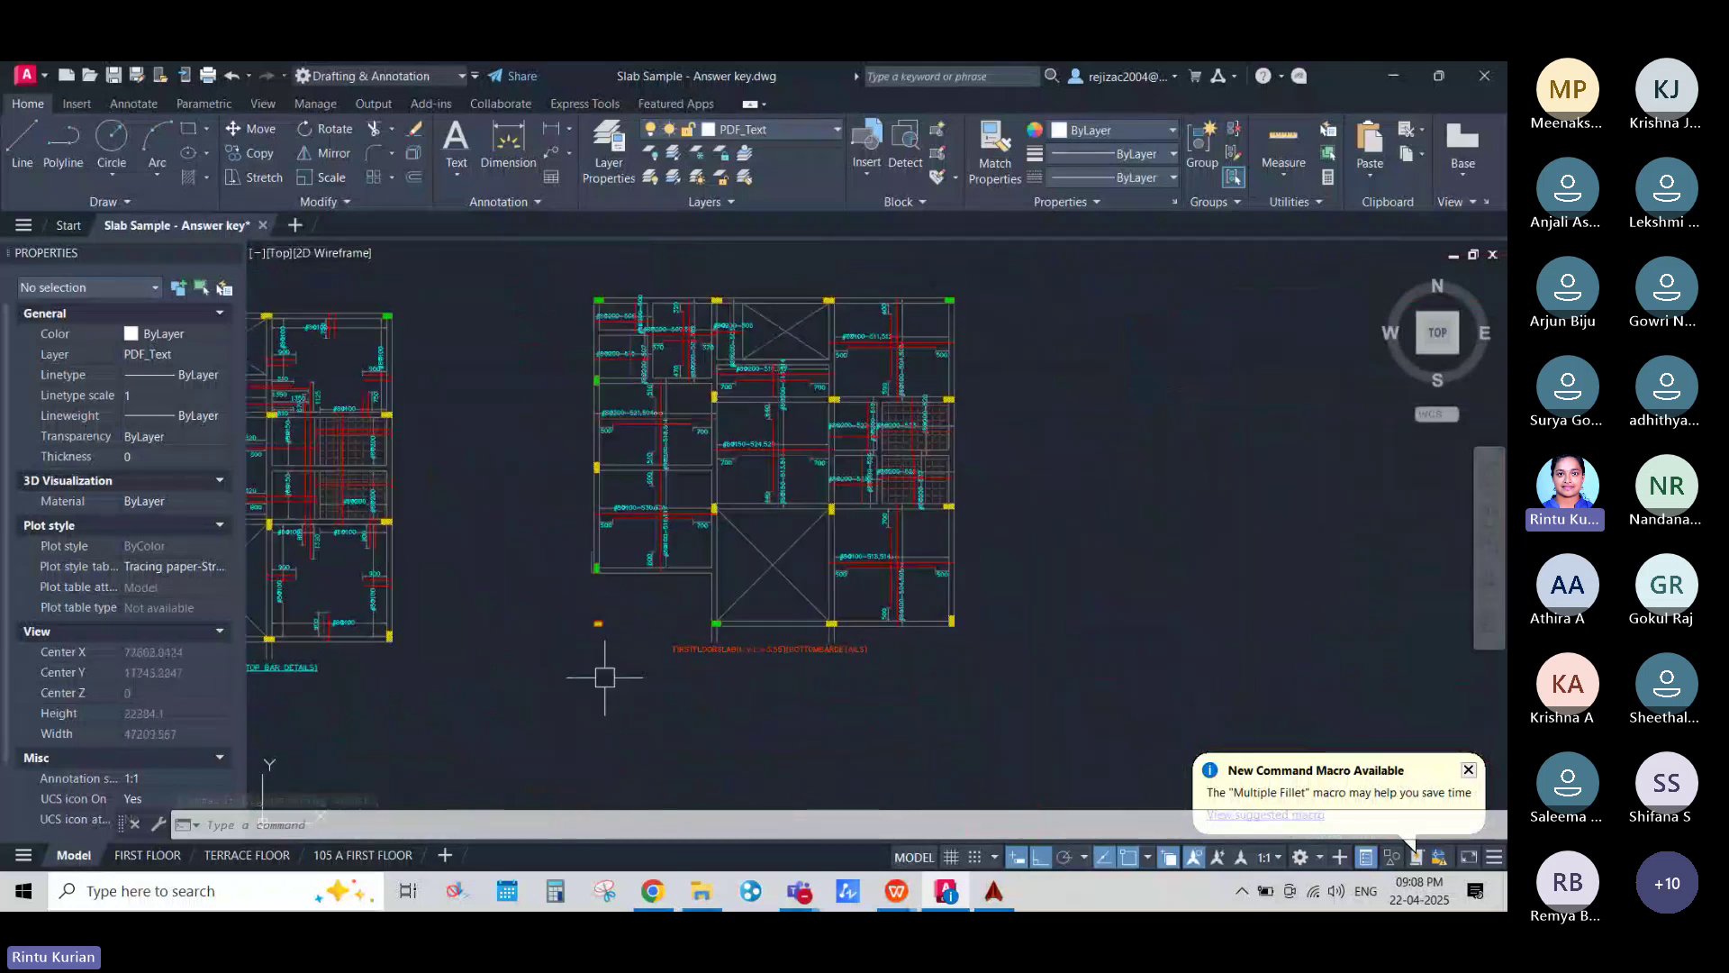
{"action": "scroll", "coordinate": [640, 390], "scroll_direction": "up", "scroll_amount": 5}
{"action": "scroll", "coordinate": [778, 394], "scroll_direction": "down", "scroll_amount": 1}
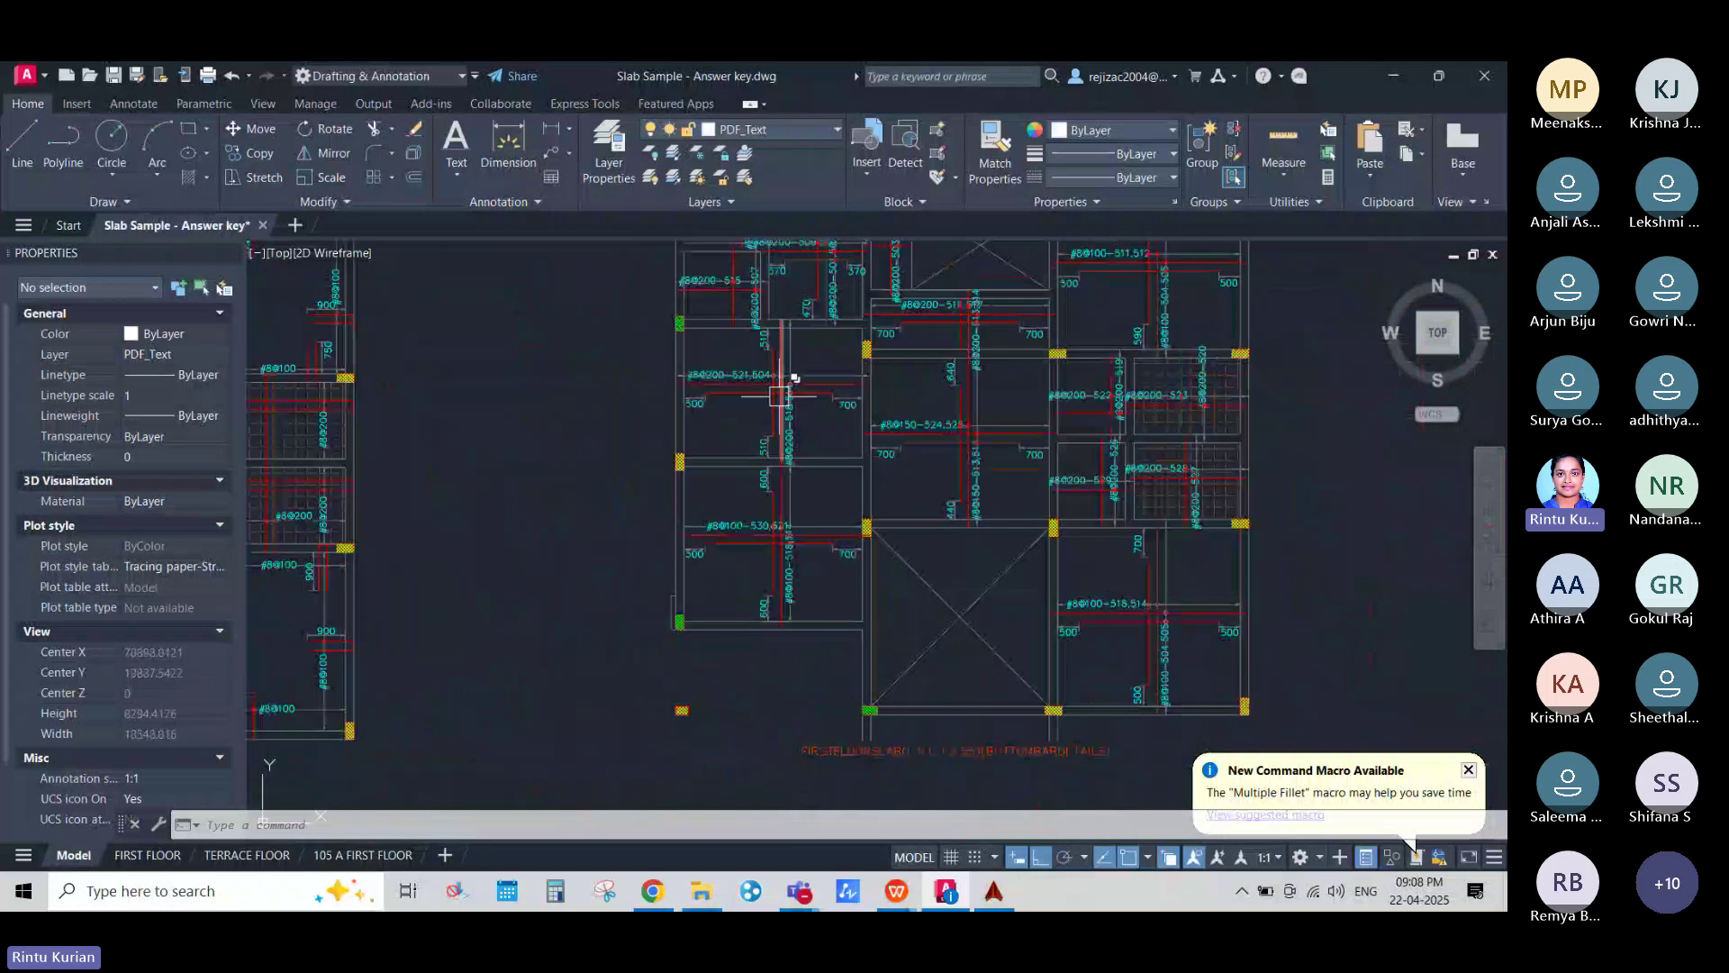
{"action": "scroll", "coordinate": [778, 394], "scroll_direction": "down", "scroll_amount": 2}
{"action": "middle_click_drag", "start_coordinate": [774, 340], "coordinate": [759, 468]}
{"action": "scroll", "coordinate": [759, 469], "scroll_direction": "up", "scroll_amount": 15}
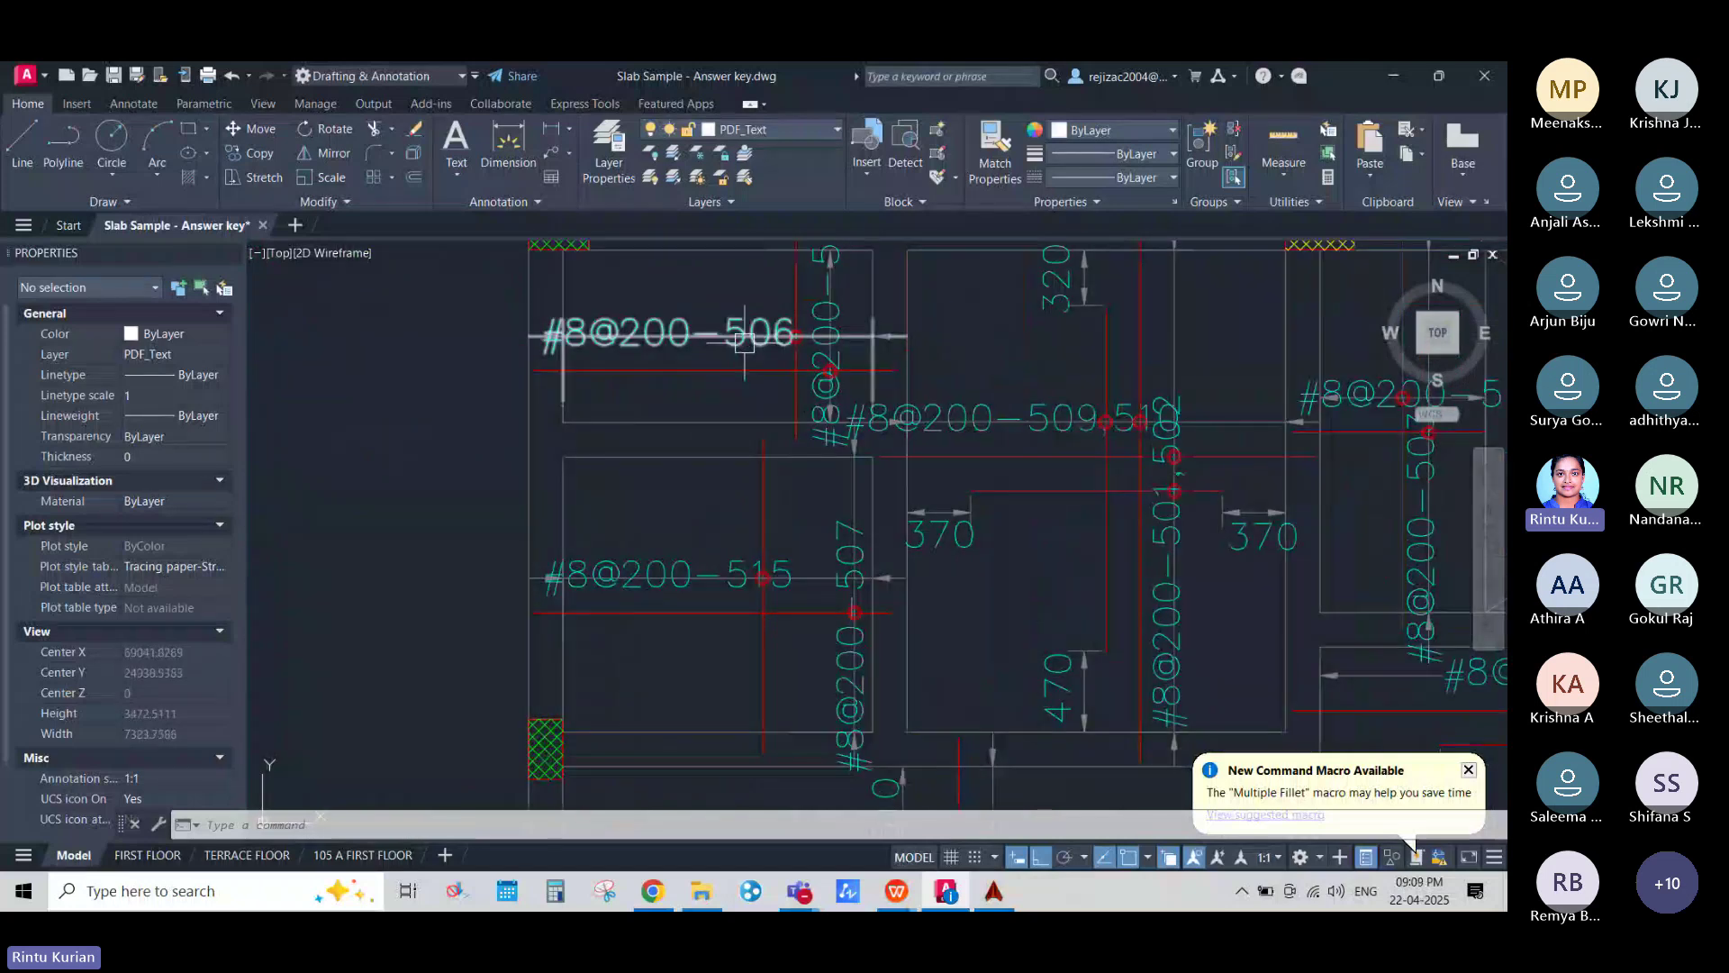
{"action": "scroll", "coordinate": [848, 394], "scroll_direction": "down", "scroll_amount": 3}
{"action": "scroll", "coordinate": [847, 394], "scroll_direction": "down", "scroll_amount": 5}
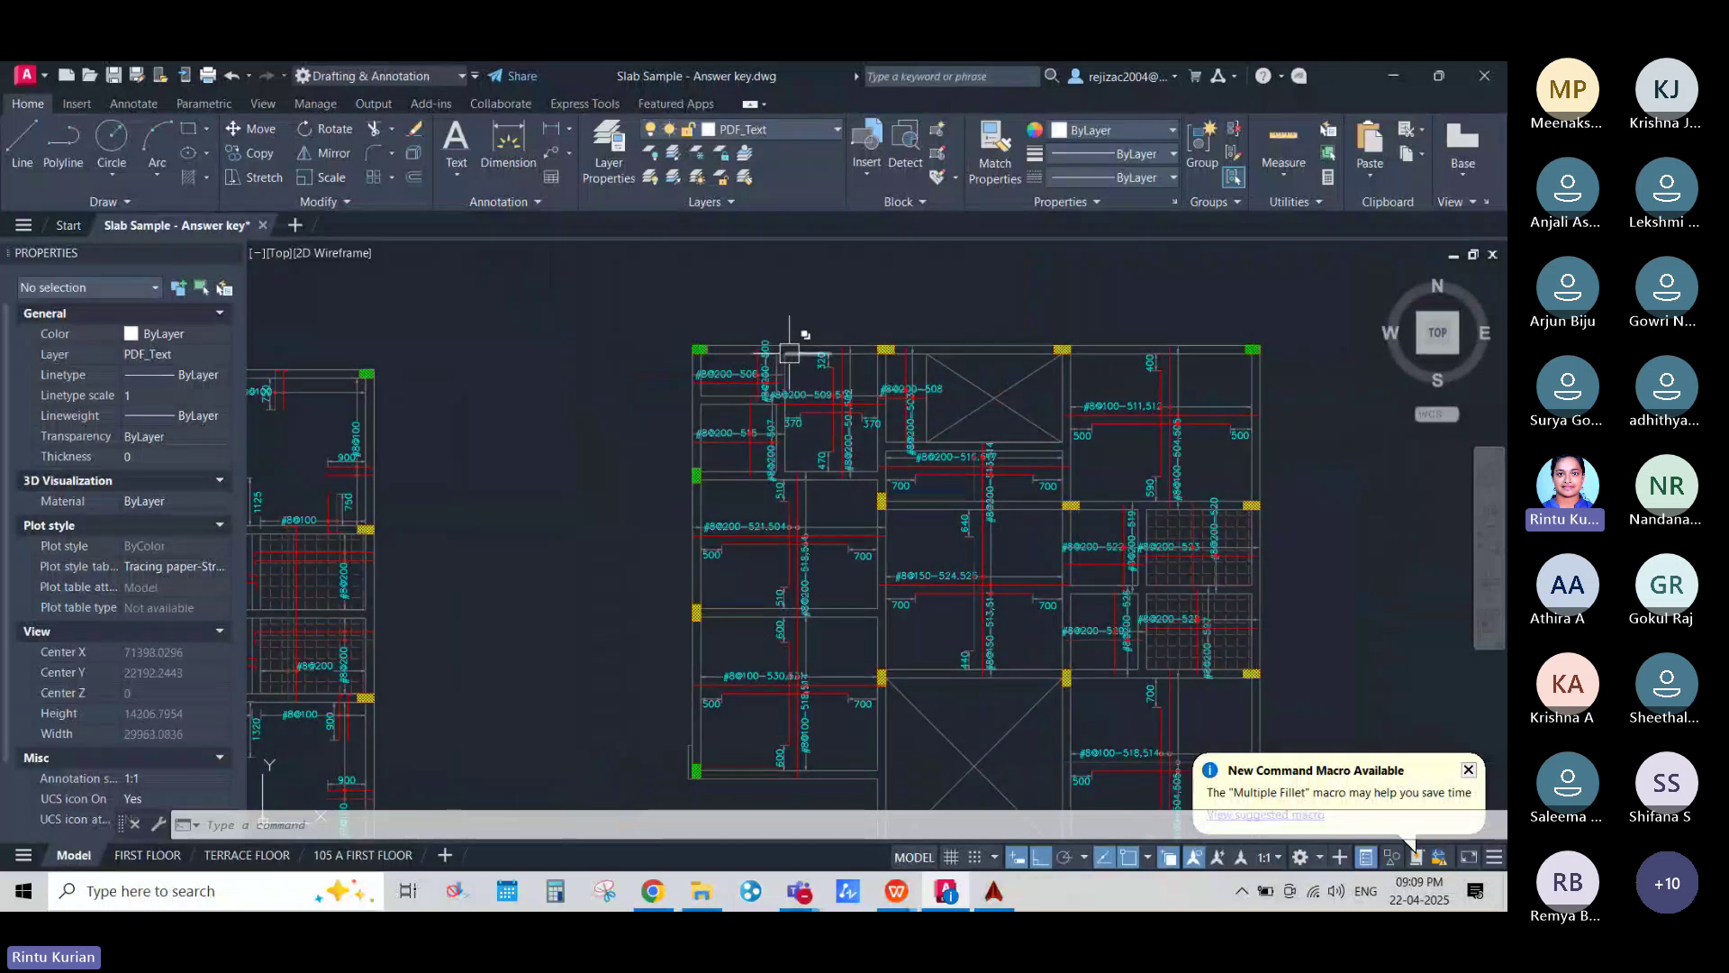
Step: Export the scanned slab BBS from aadspro to AutoCAD, placing the Bar Bending Schedule to the right of the first floor bottom bar plan
{"action": "scroll", "coordinate": [865, 451], "scroll_direction": "down", "scroll_amount": 3}
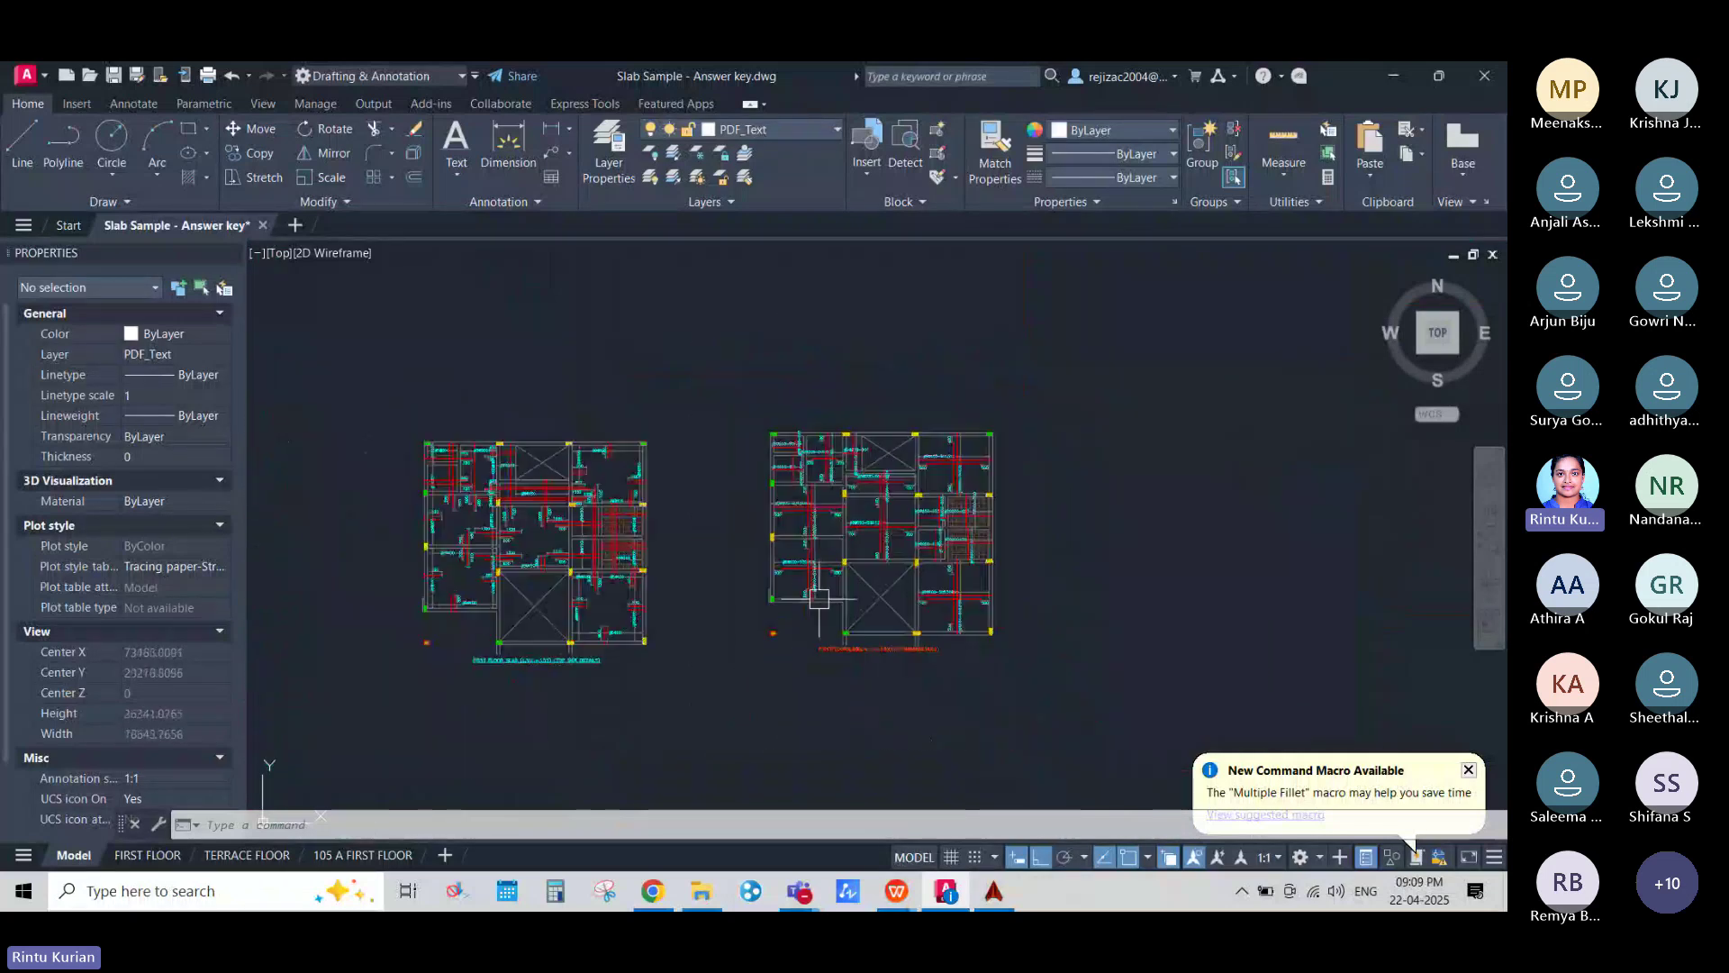
{"action": "scroll", "coordinate": [991, 451], "scroll_direction": "up", "scroll_amount": 1}
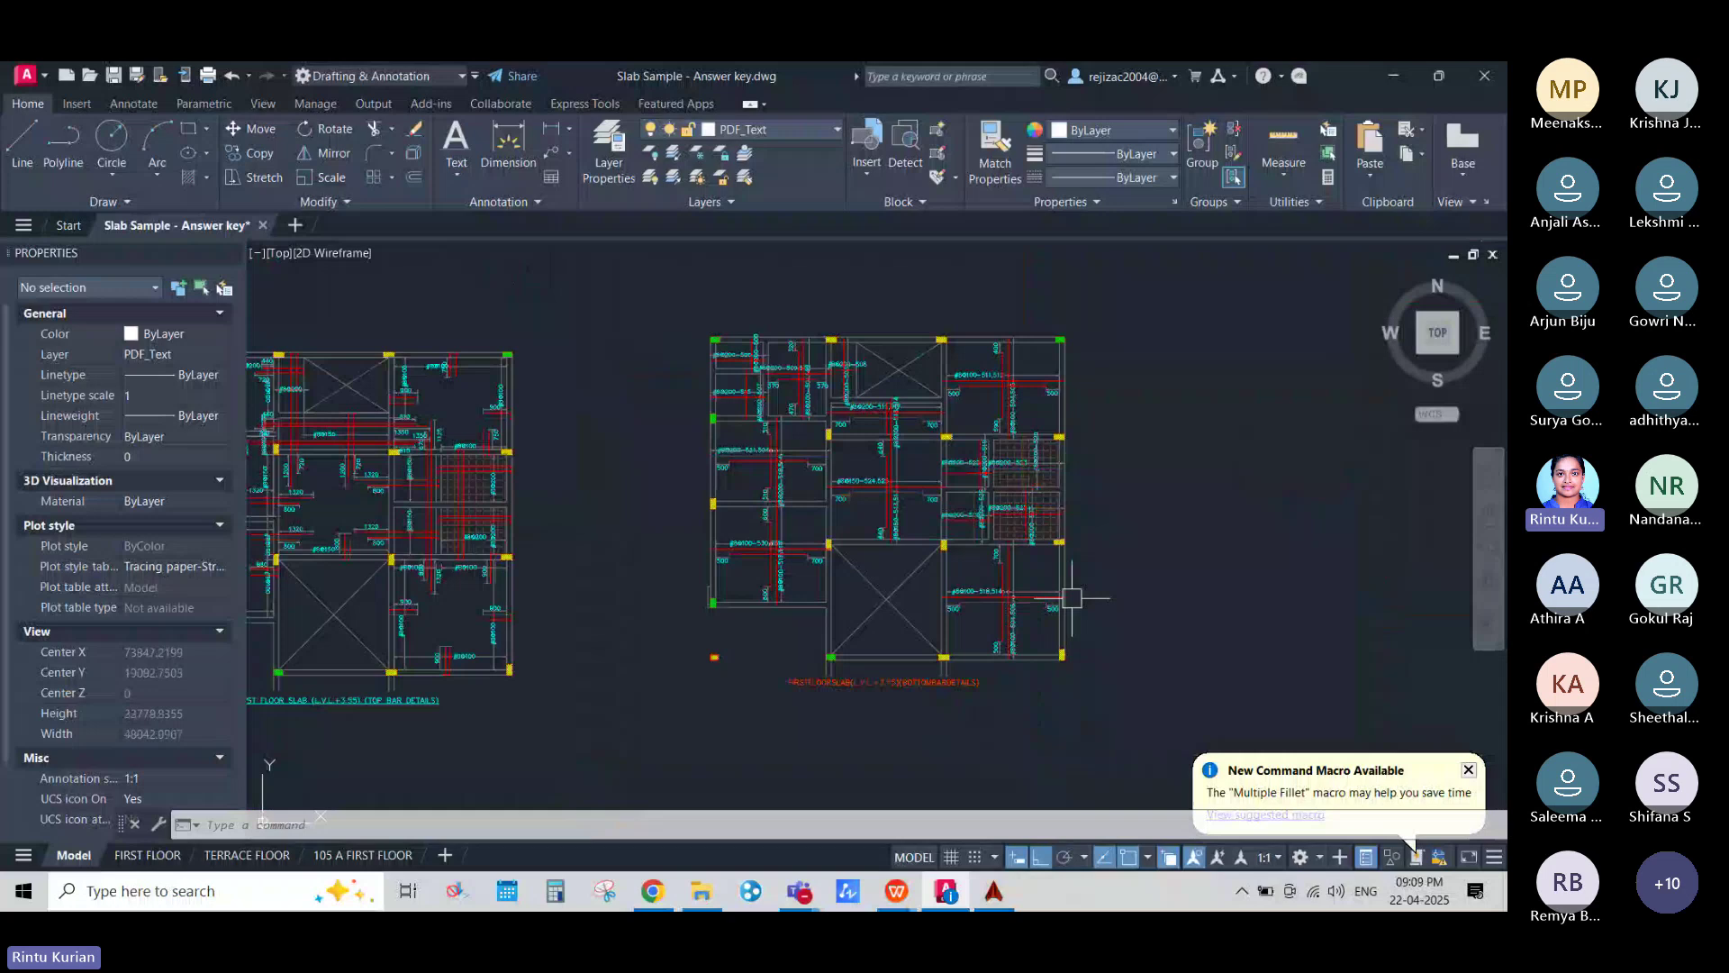
{"action": "scroll", "coordinate": [974, 532], "scroll_direction": "up", "scroll_amount": 2}
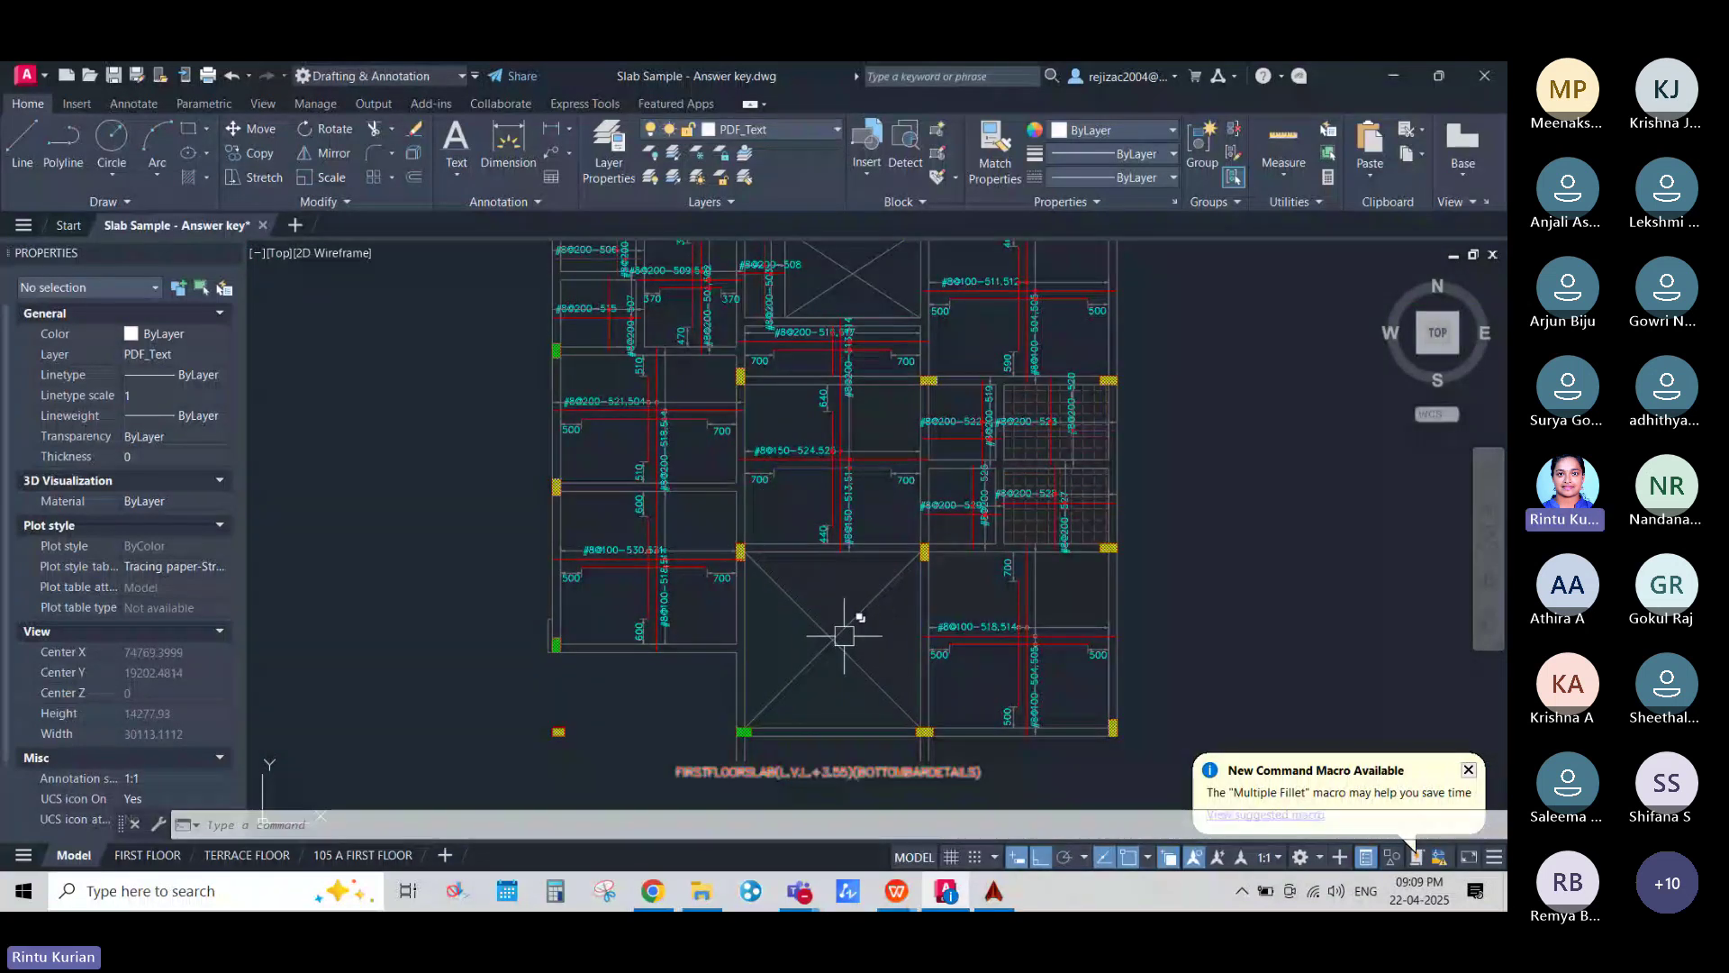
{"action": "scroll", "coordinate": [844, 635], "scroll_direction": "down", "scroll_amount": 4}
{"action": "scroll", "coordinate": [938, 706], "scroll_direction": "down", "scroll_amount": 2}
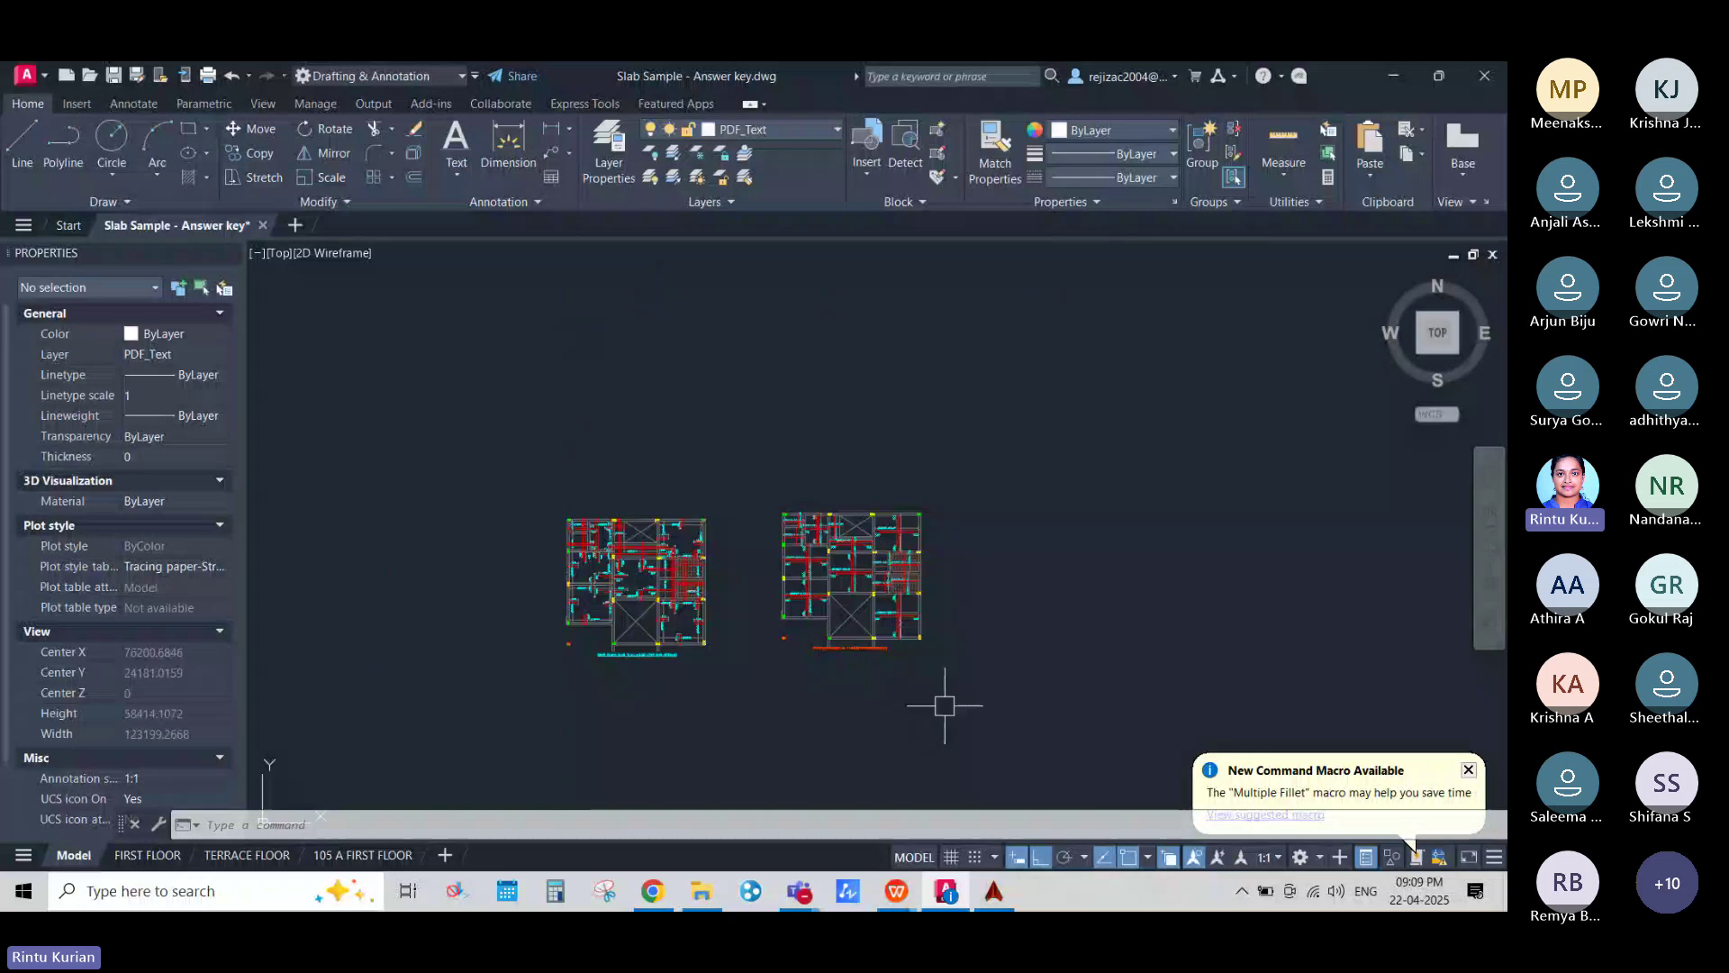
{"action": "left_click", "coordinate": [995, 891]}
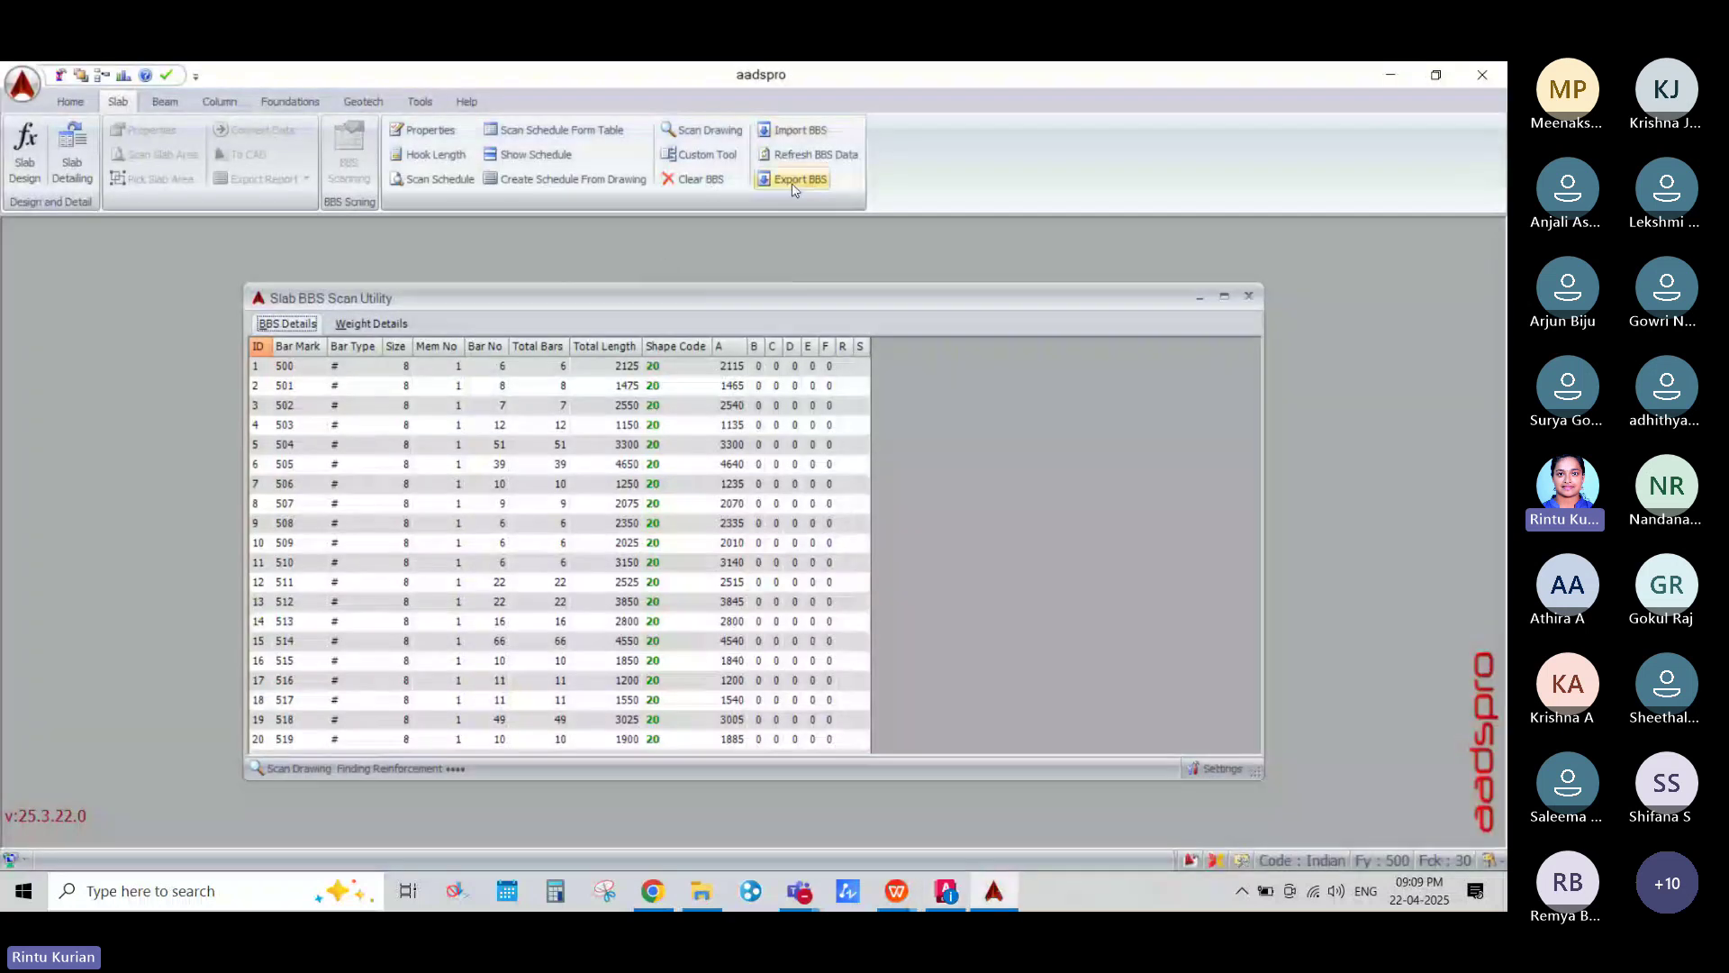
{"action": "left_click", "coordinate": [937, 894]}
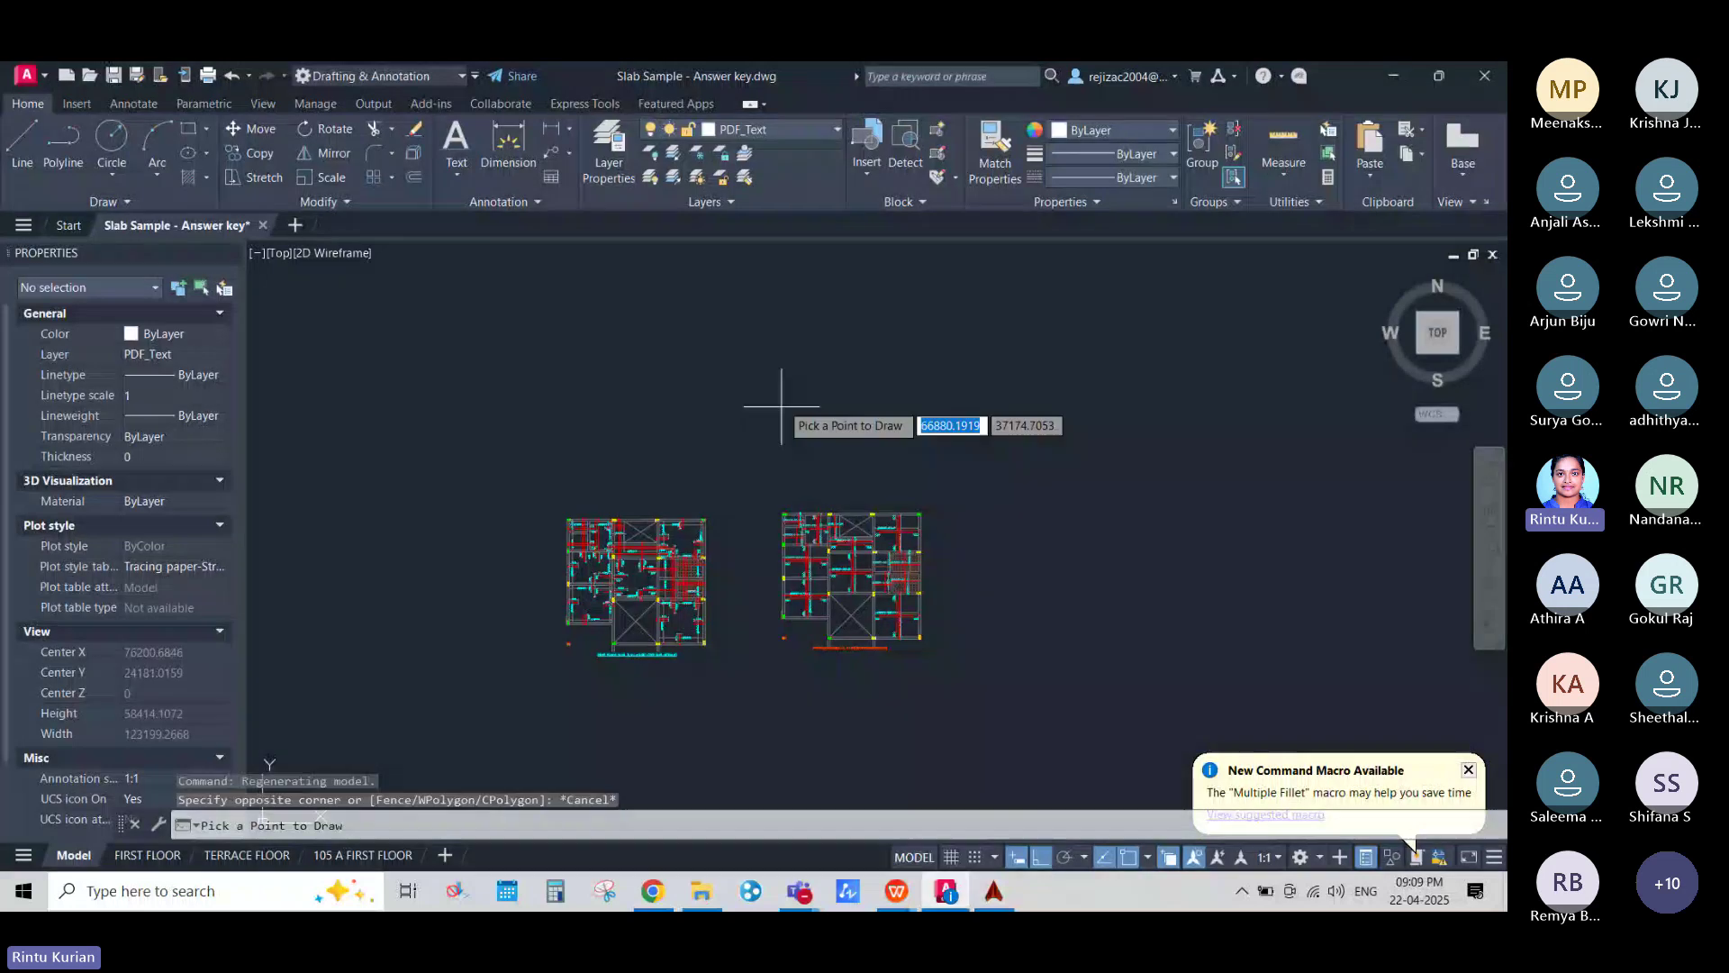
{"action": "scroll", "coordinate": [782, 406], "scroll_direction": "down", "scroll_amount": 2}
{"action": "scroll", "coordinate": [904, 434], "scroll_direction": "up", "scroll_amount": 2}
{"action": "left_click", "coordinate": [935, 500]}
Step: Compare the exported Bar Bending Schedule with the bottom bar schedule in the FINAL SLAB BBS (After scanning) frame, especially the bar shape dimensions
{"action": "scroll", "coordinate": [1066, 386], "scroll_direction": "down", "scroll_amount": 4}
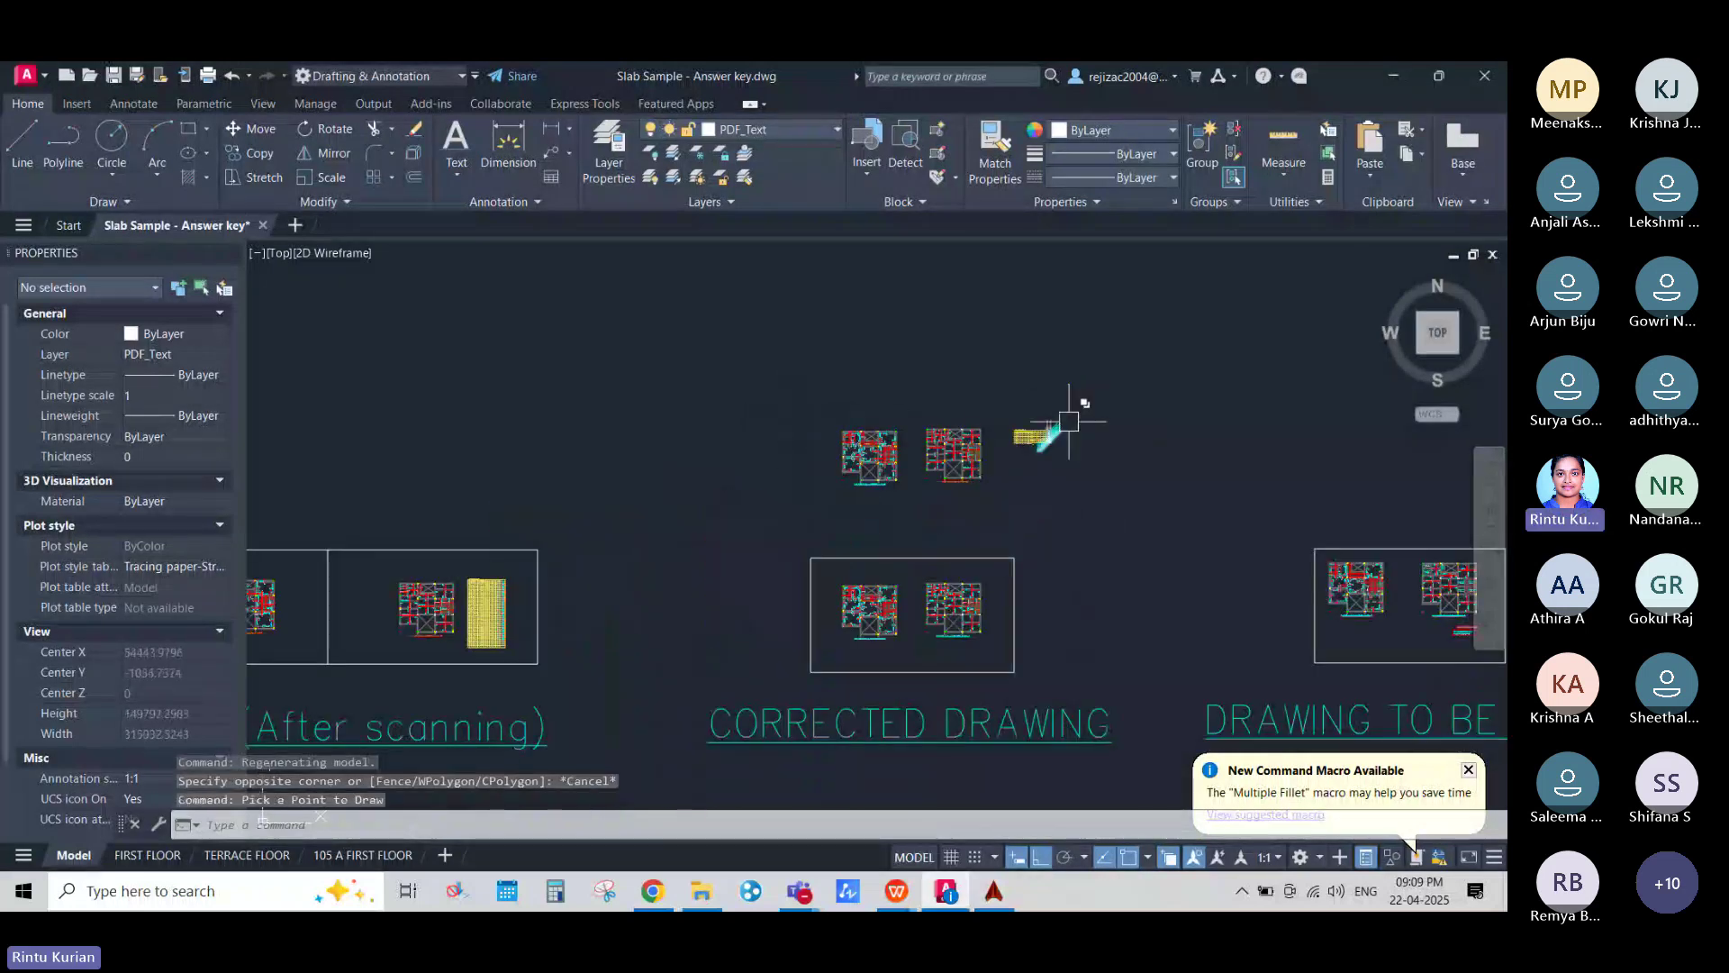
{"action": "scroll", "coordinate": [1070, 421], "scroll_direction": "up", "scroll_amount": 10}
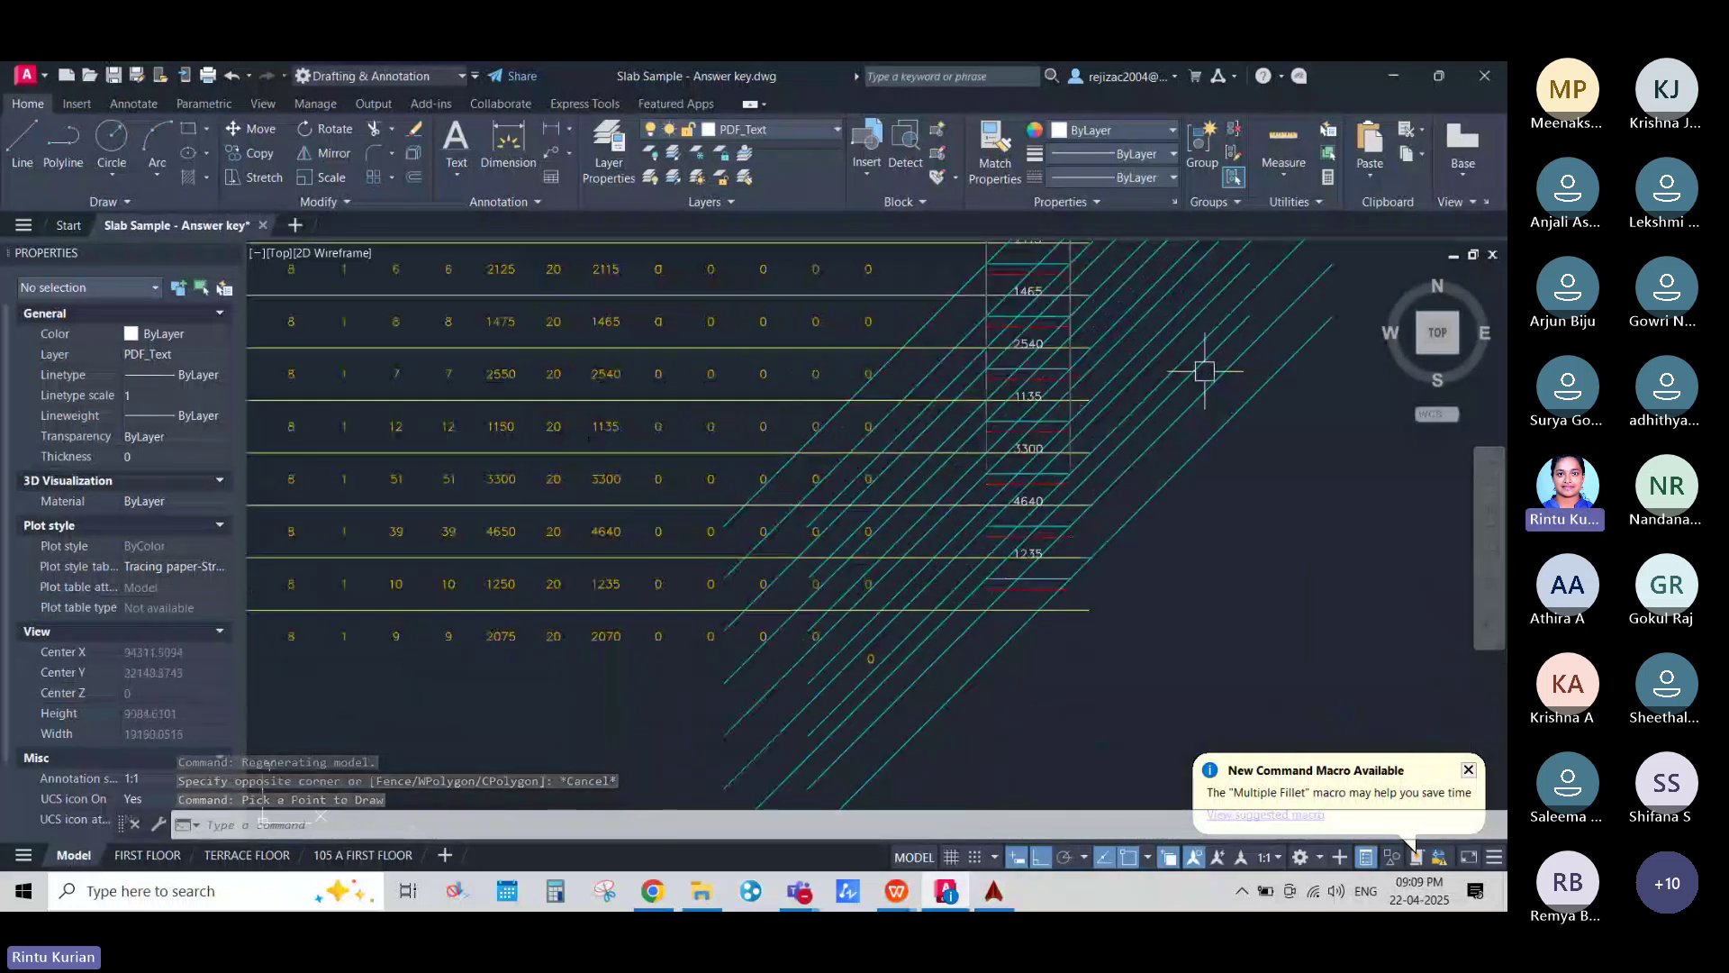
{"action": "scroll", "coordinate": [1042, 433], "scroll_direction": "down", "scroll_amount": 2}
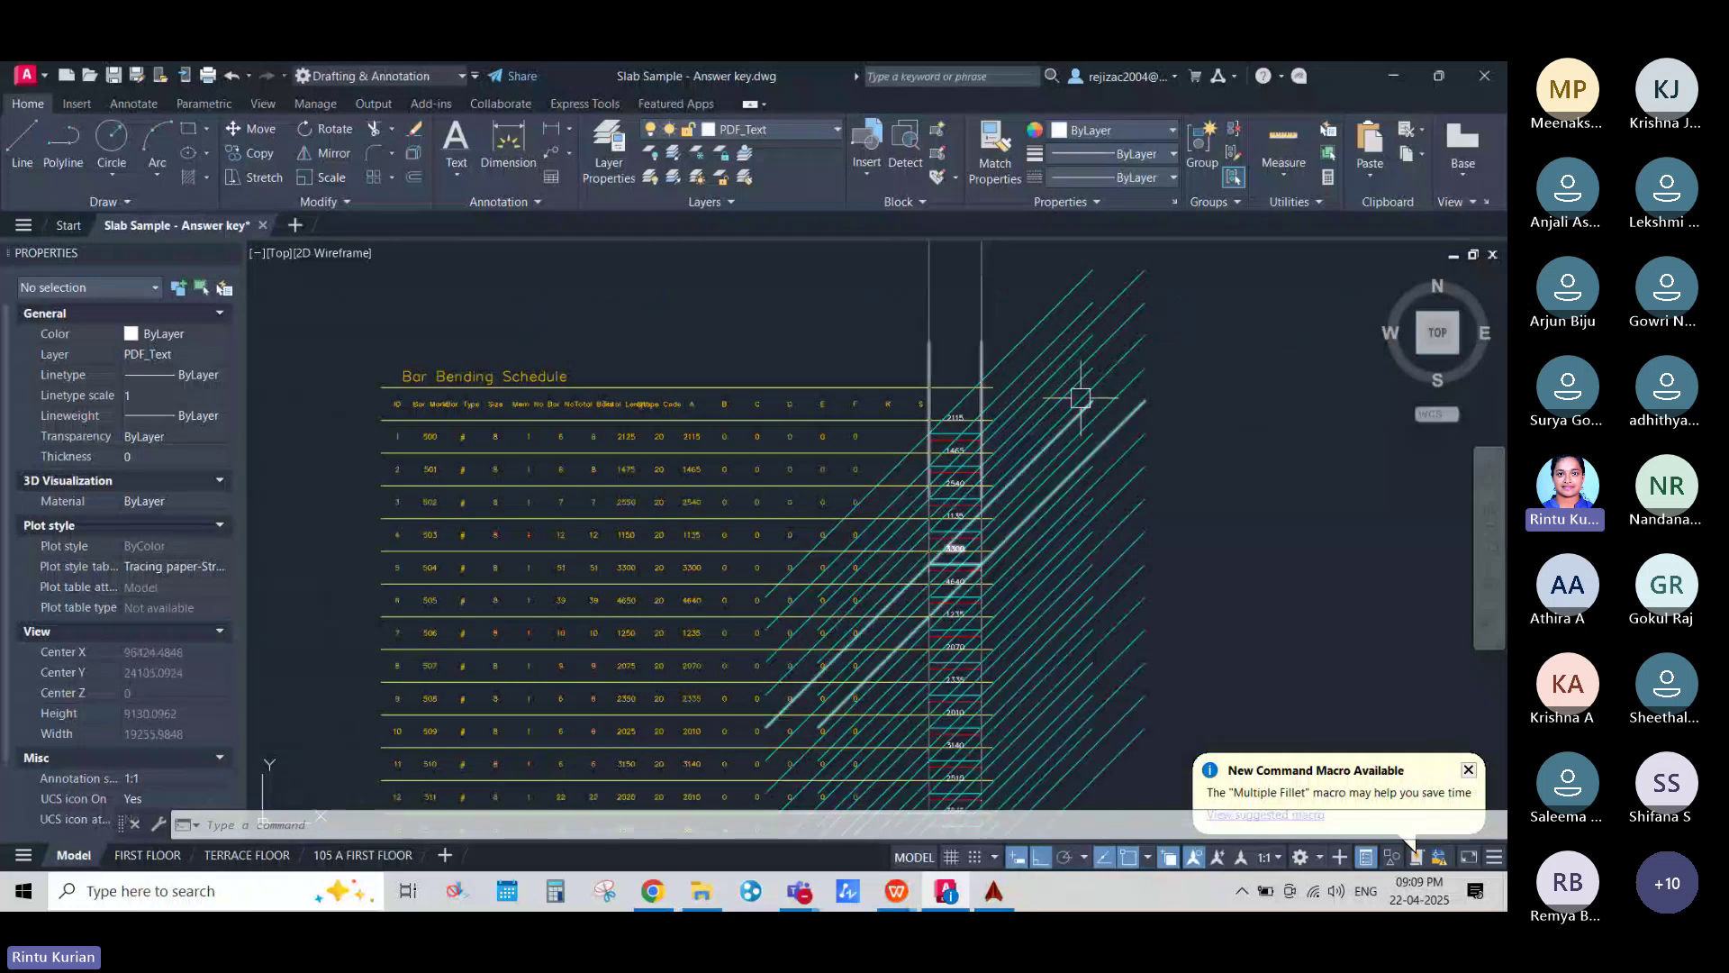
{"action": "scroll", "coordinate": [1081, 397], "scroll_direction": "down", "scroll_amount": 8}
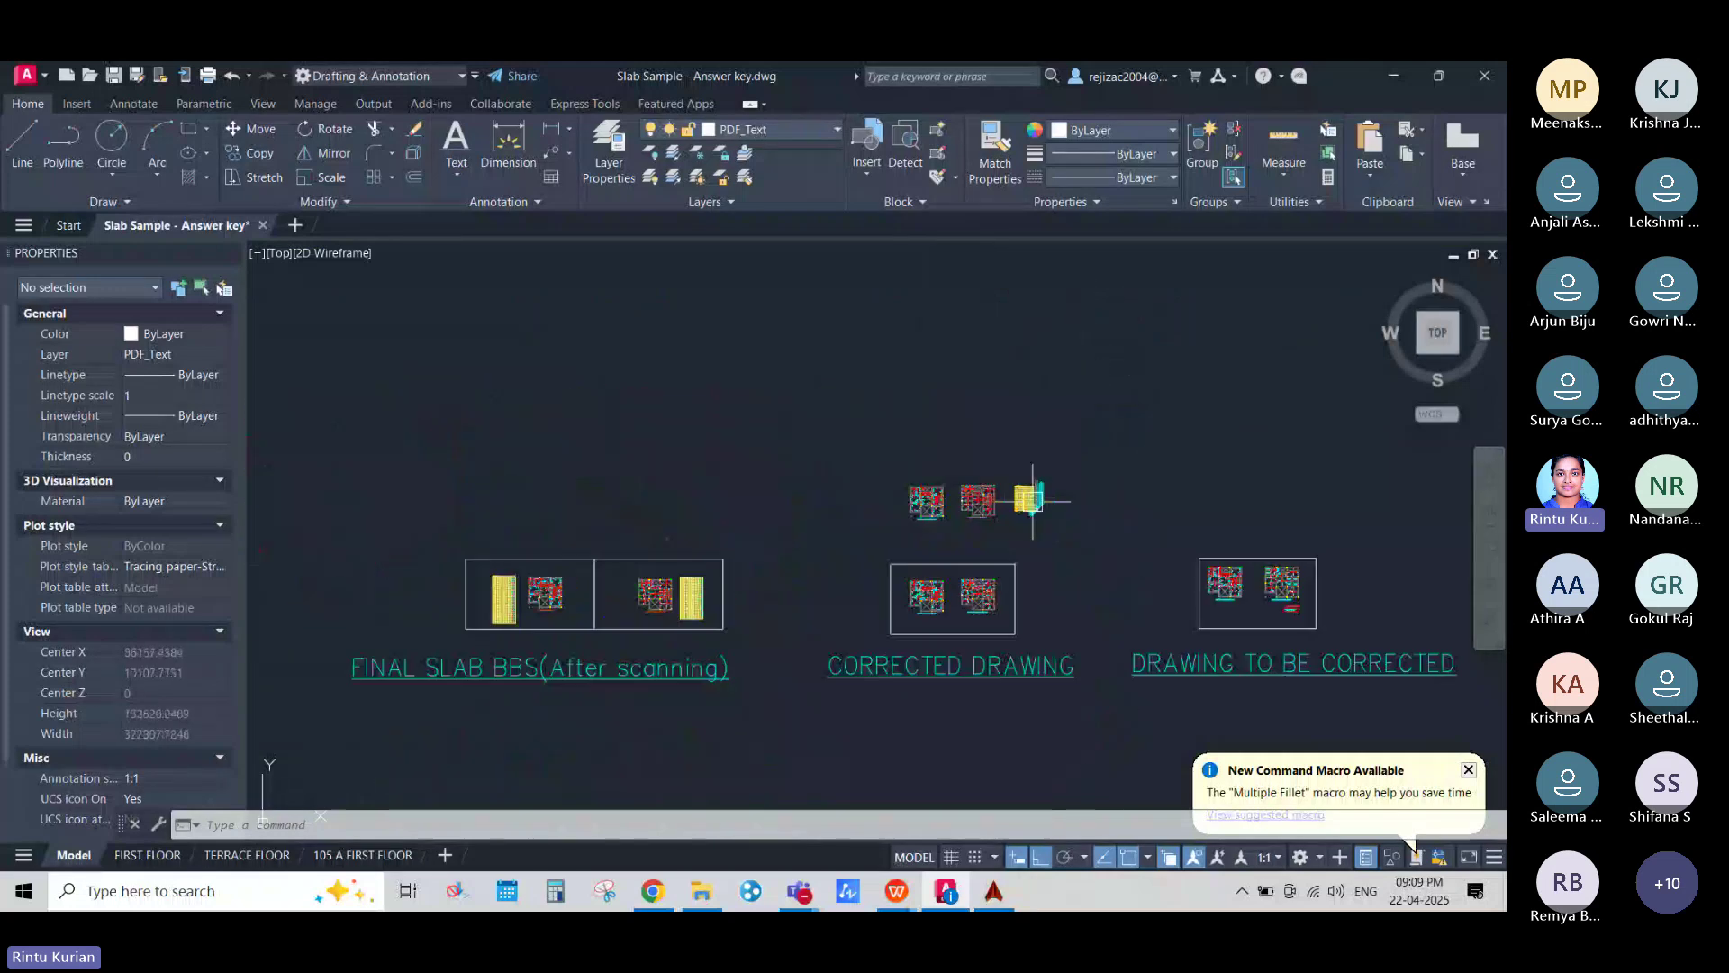
{"action": "scroll", "coordinate": [753, 571], "scroll_direction": "up", "scroll_amount": 6}
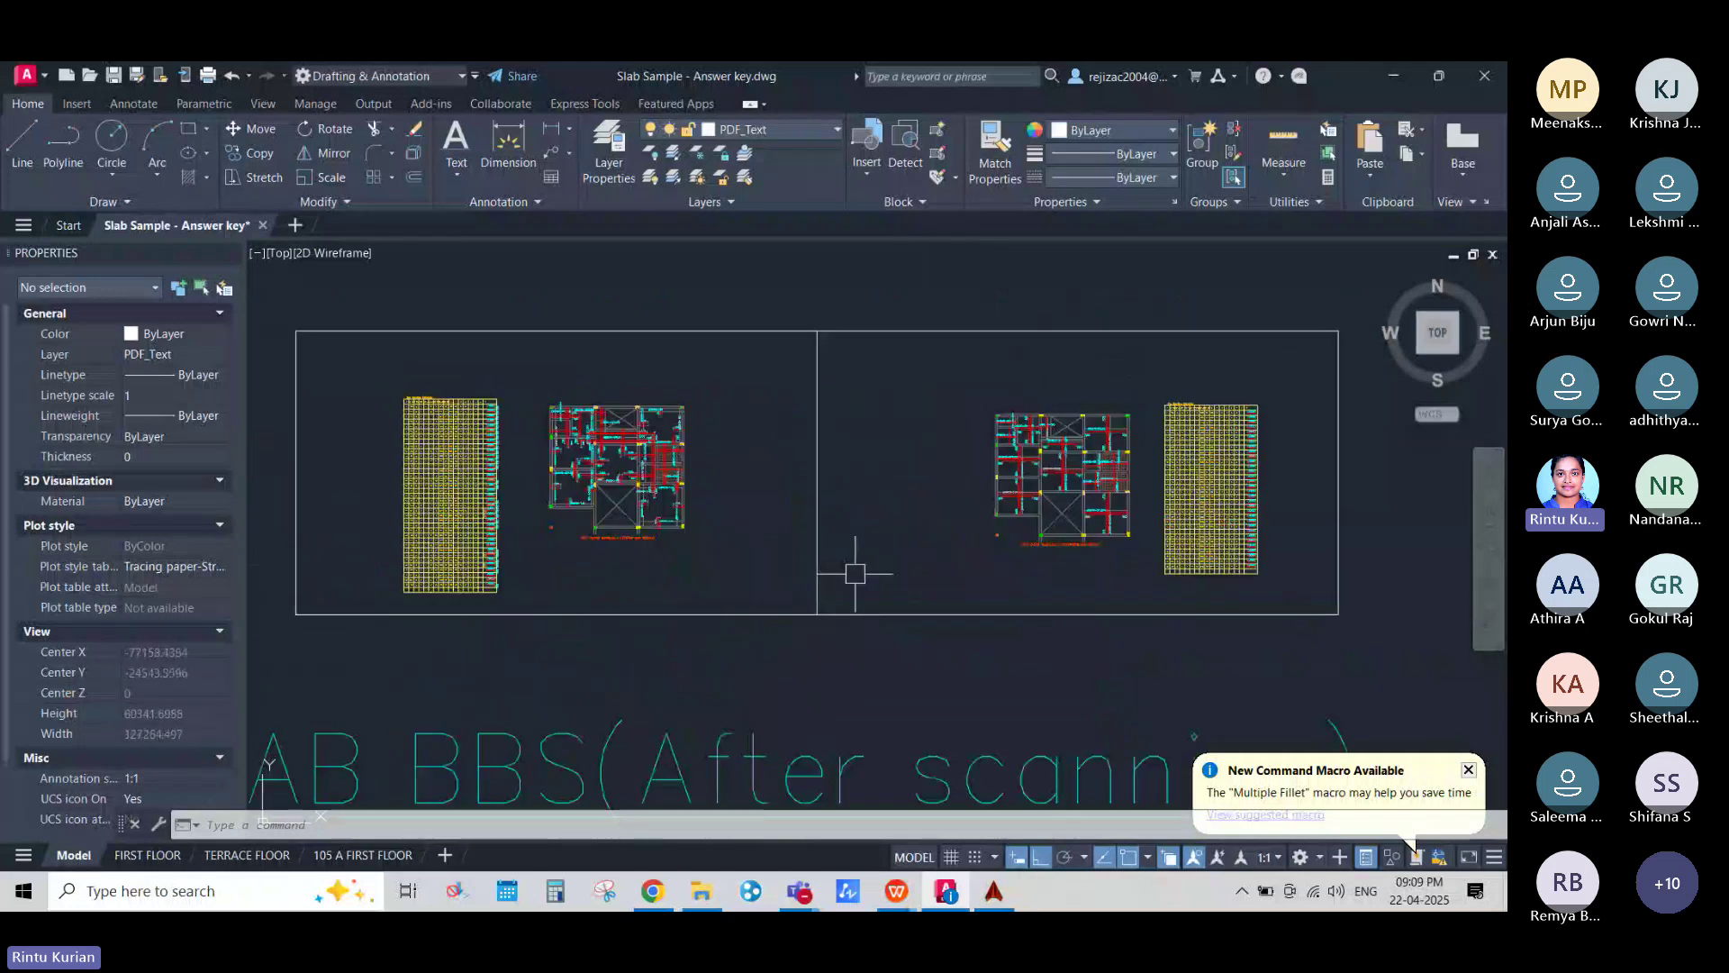
{"action": "scroll", "coordinate": [1234, 394], "scroll_direction": "up", "scroll_amount": 4}
{"action": "scroll", "coordinate": [1162, 357], "scroll_direction": "up", "scroll_amount": 3}
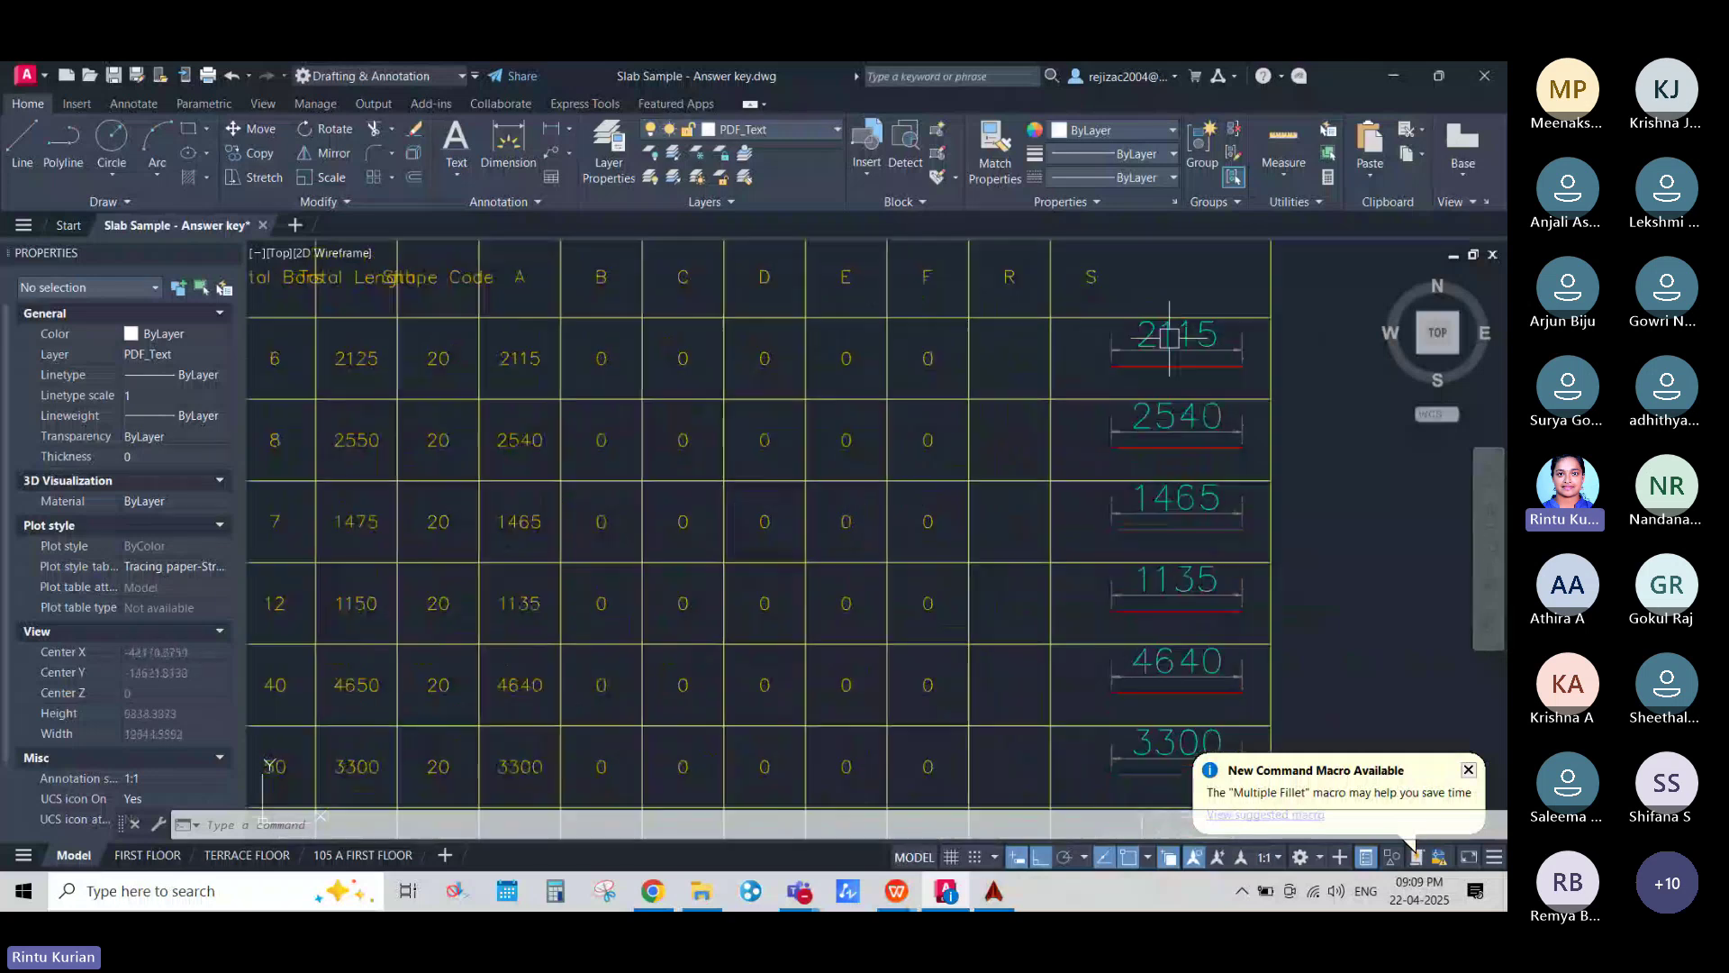
{"action": "scroll", "coordinate": [1170, 353], "scroll_direction": "up", "scroll_amount": 1}
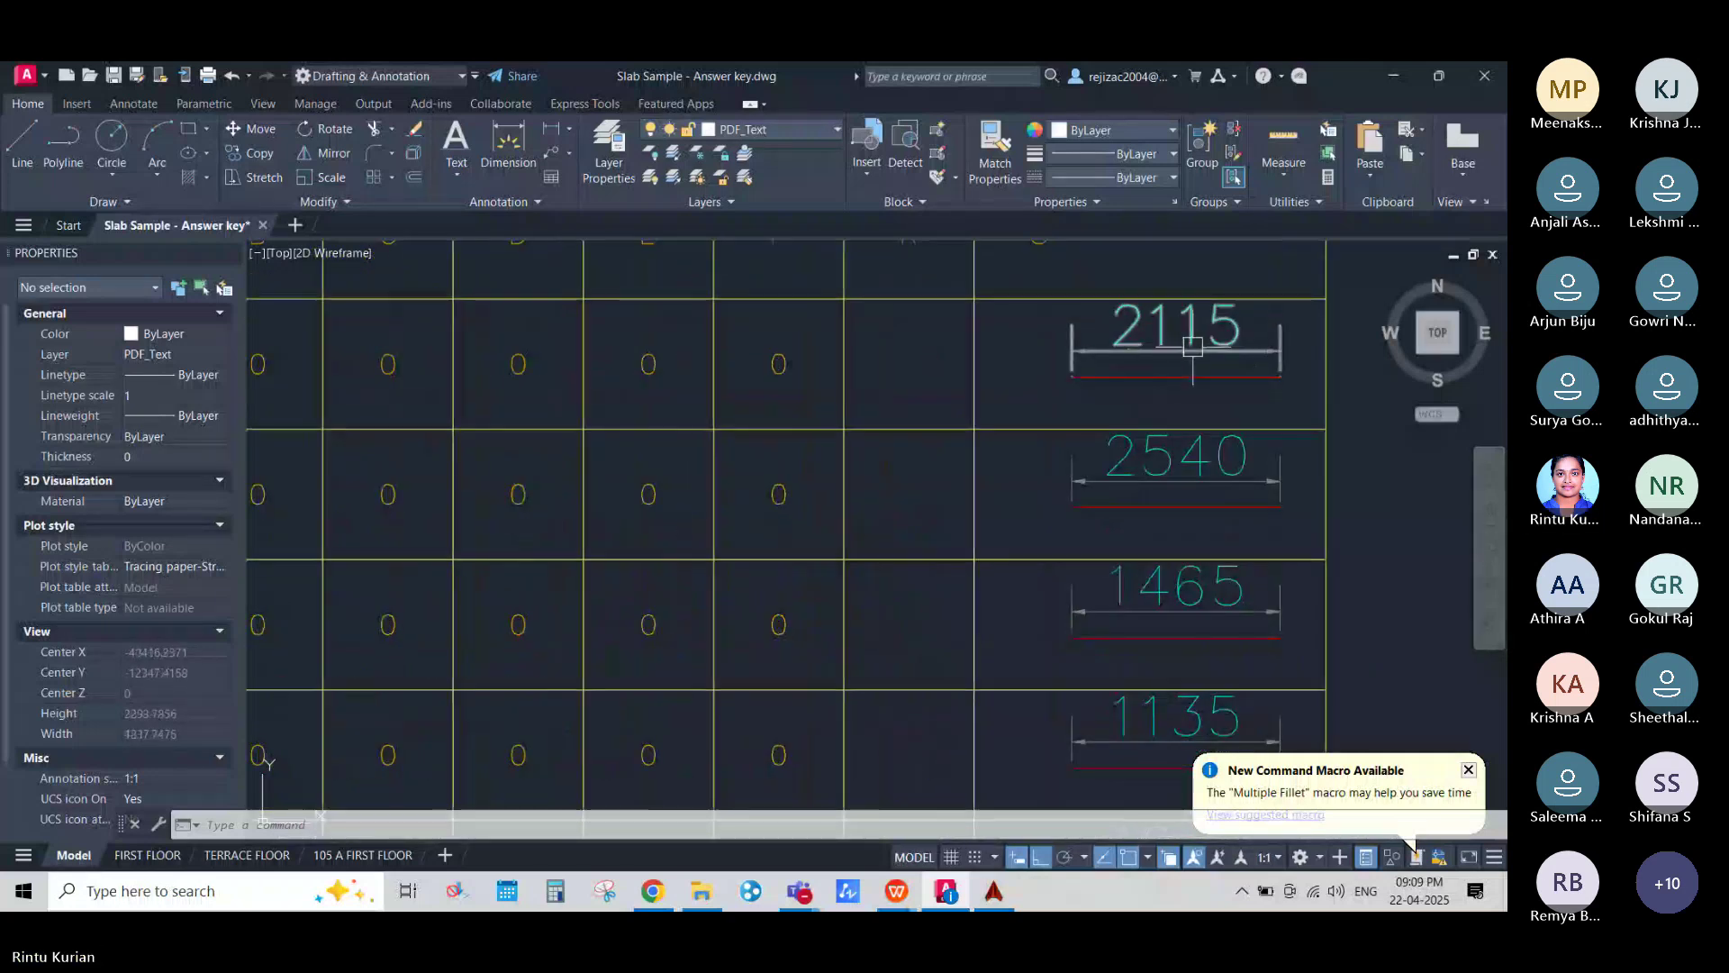
{"action": "scroll", "coordinate": [906, 372], "scroll_direction": "down", "scroll_amount": 6}
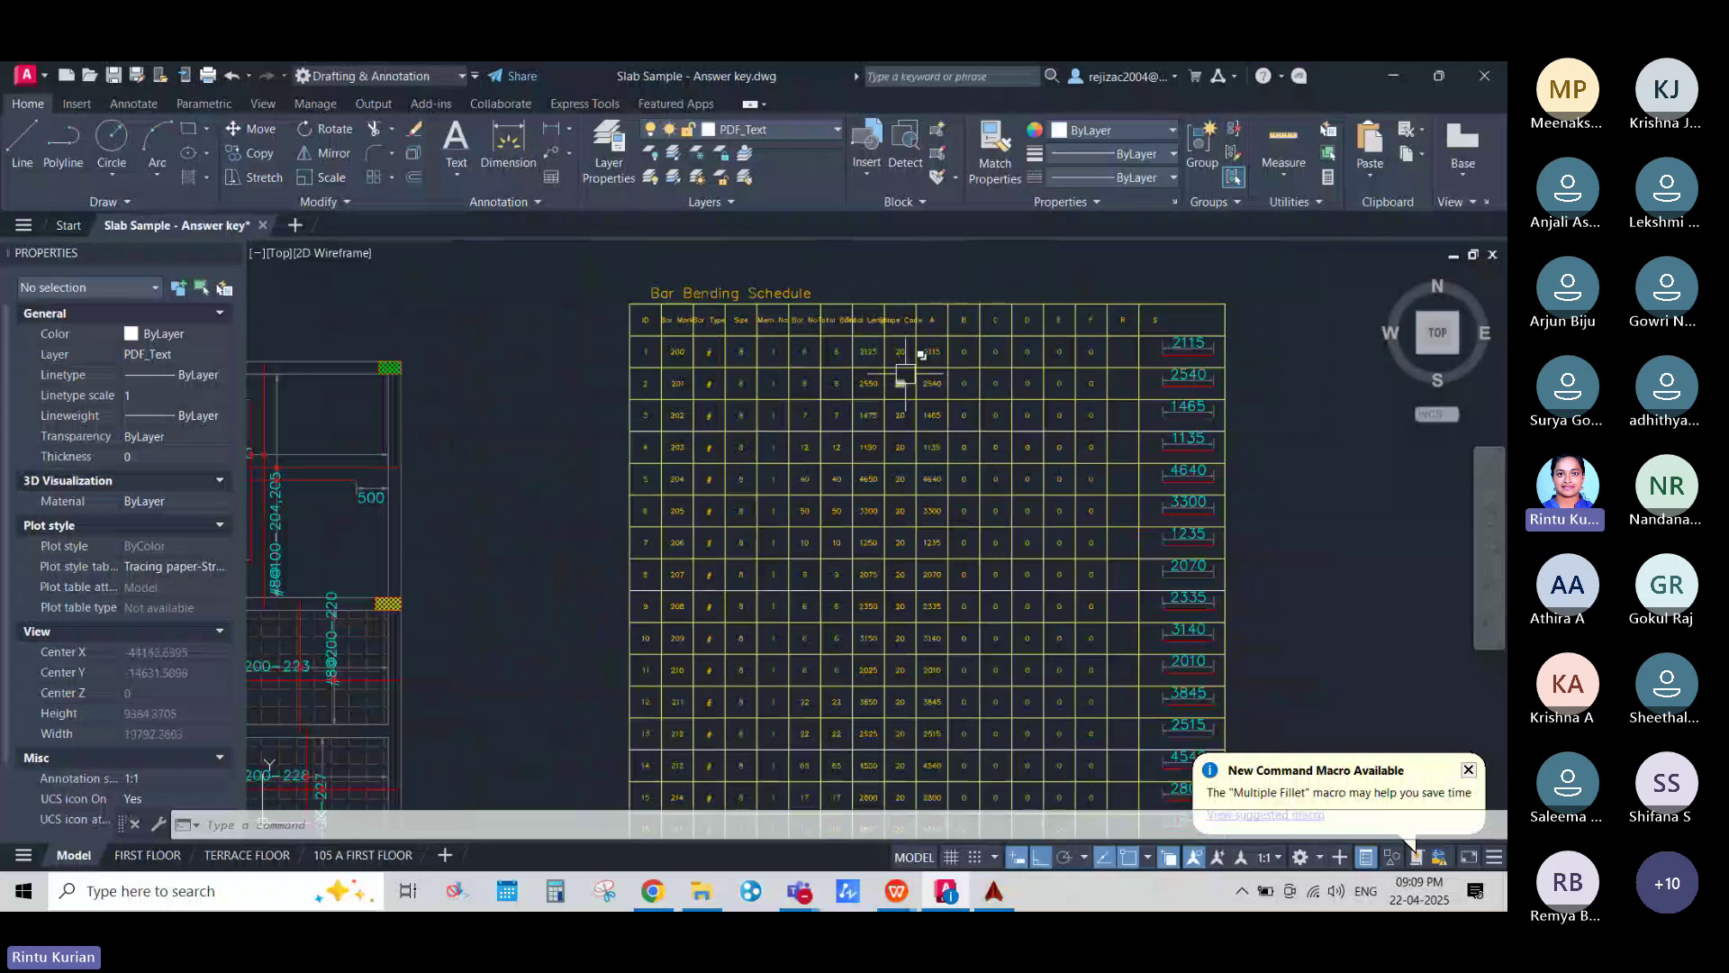
{"action": "scroll", "coordinate": [905, 372], "scroll_direction": "up", "scroll_amount": 2}
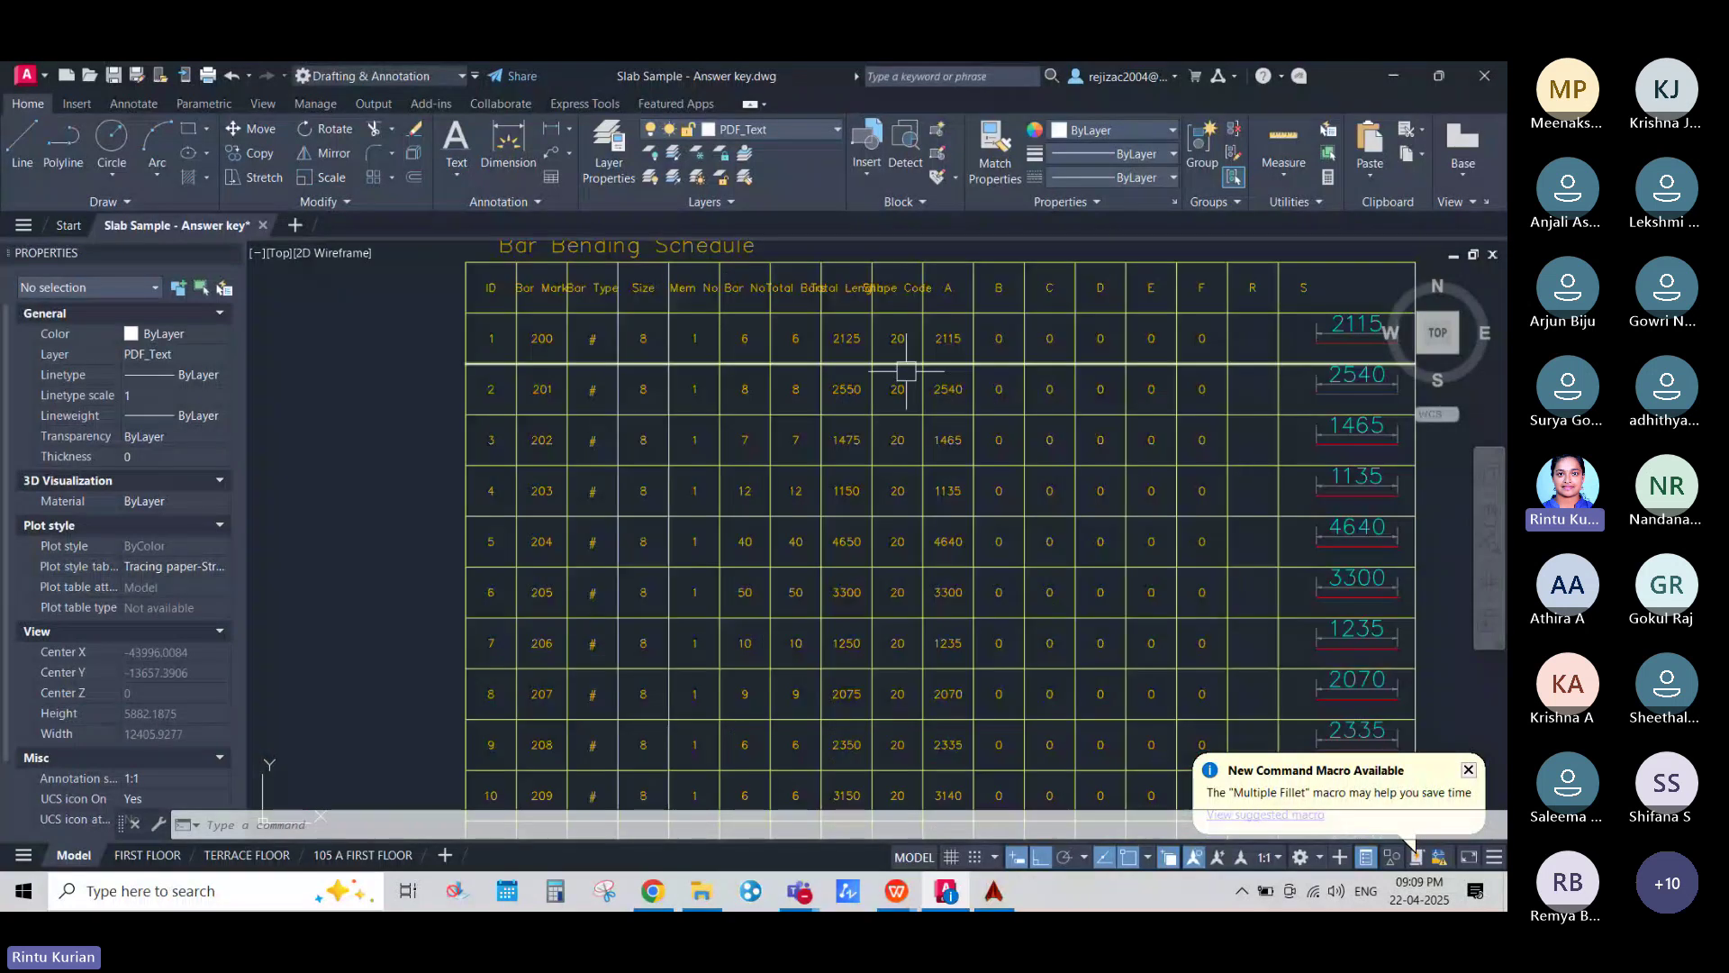
{"action": "scroll", "coordinate": [905, 371], "scroll_direction": "up", "scroll_amount": 2}
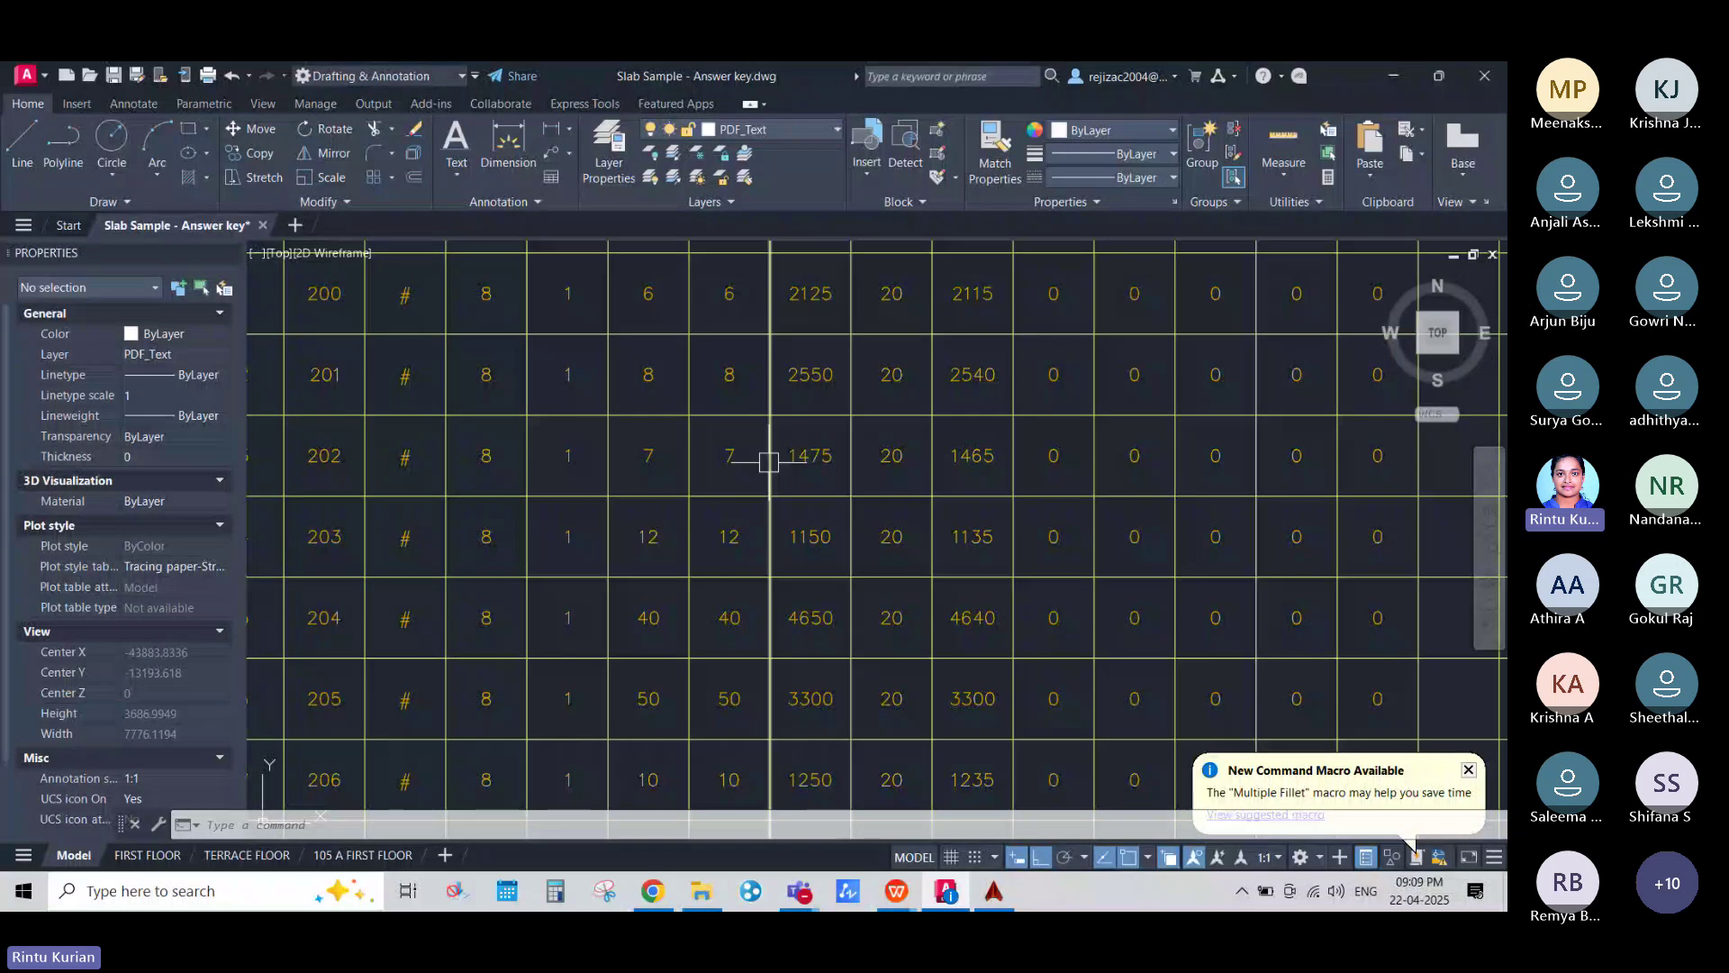
{"action": "scroll", "coordinate": [768, 462], "scroll_direction": "down", "scroll_amount": 10}
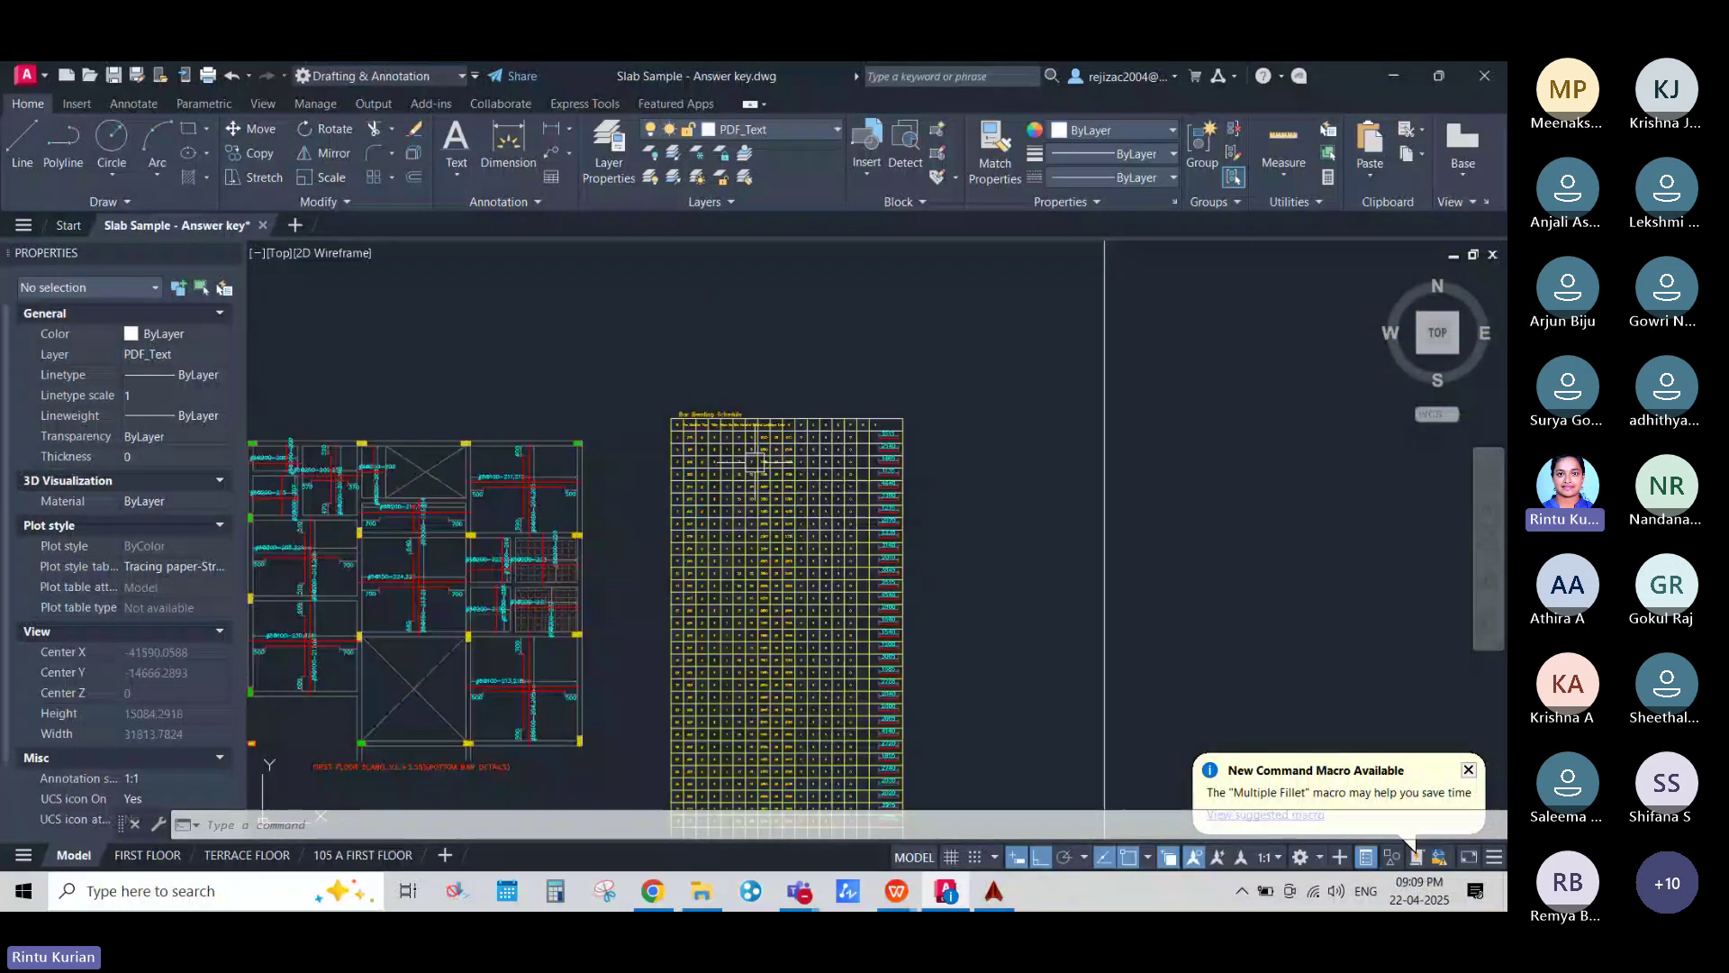
{"action": "scroll", "coordinate": [765, 459], "scroll_direction": "down", "scroll_amount": 6}
{"action": "scroll", "coordinate": [1094, 473], "scroll_direction": "down", "scroll_amount": 2}
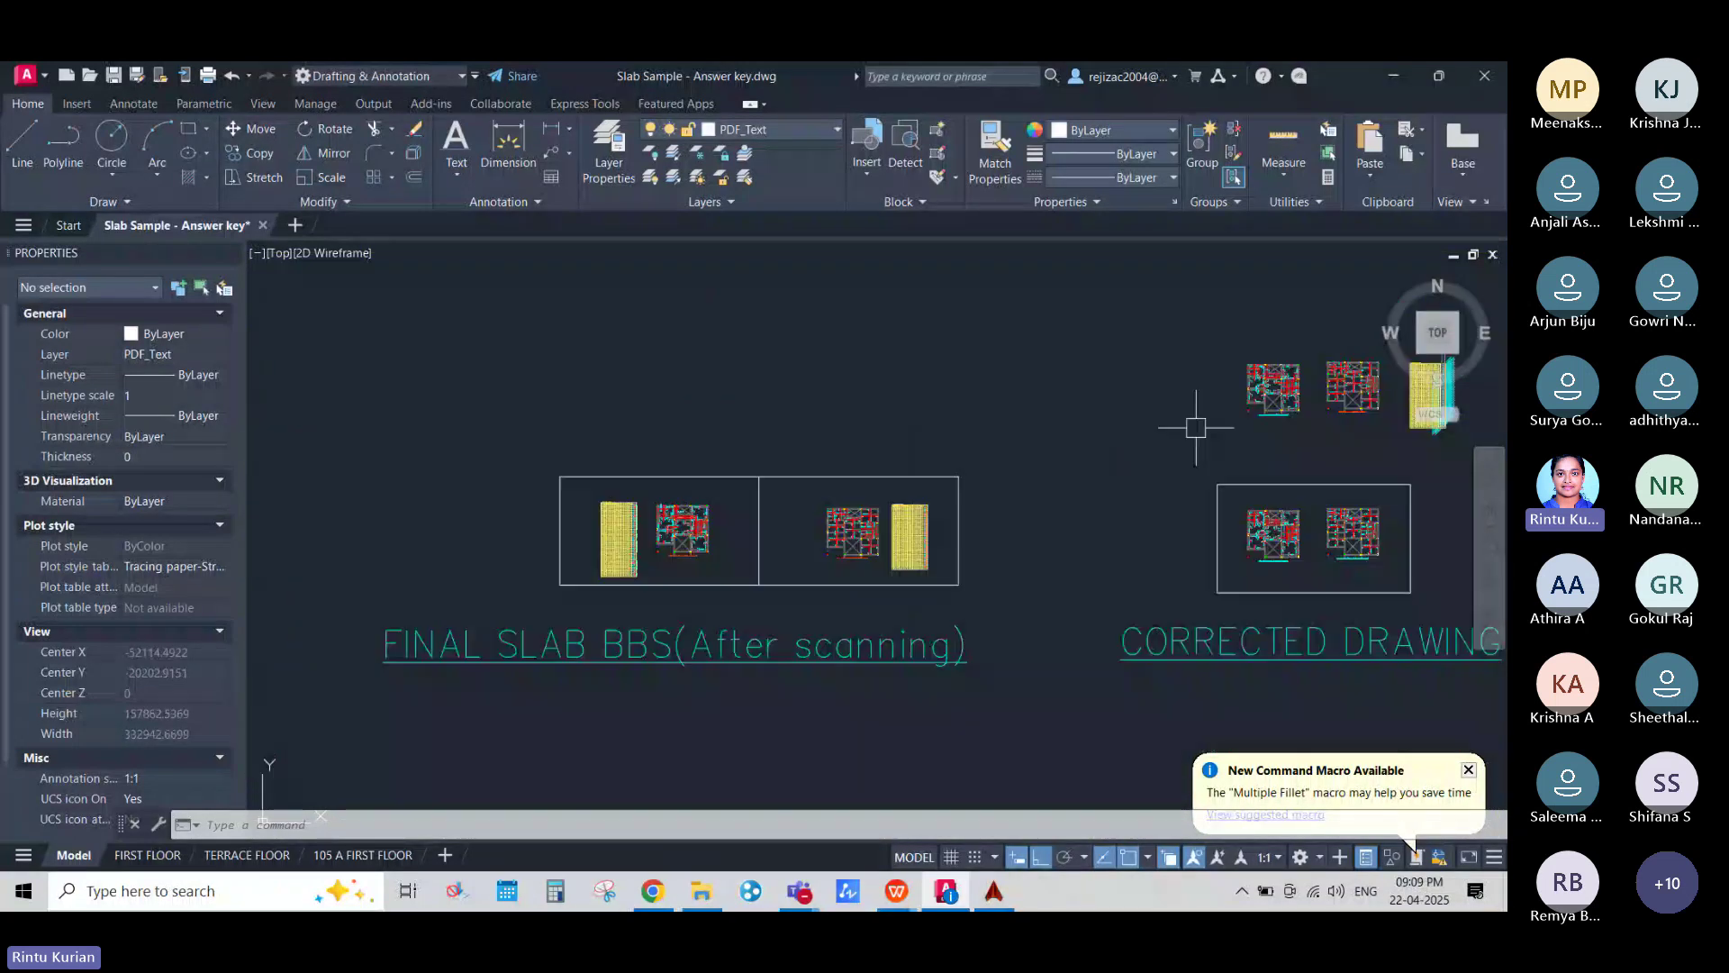
Step: Change the dimension style of all aligned dimensions in the exported Bar Bending Schedule's shape column to H-50
{"action": "middle_click_drag", "start_coordinate": [1196, 428], "coordinate": [1022, 458]}
{"action": "scroll", "coordinate": [1036, 451], "scroll_direction": "up", "scroll_amount": 5}
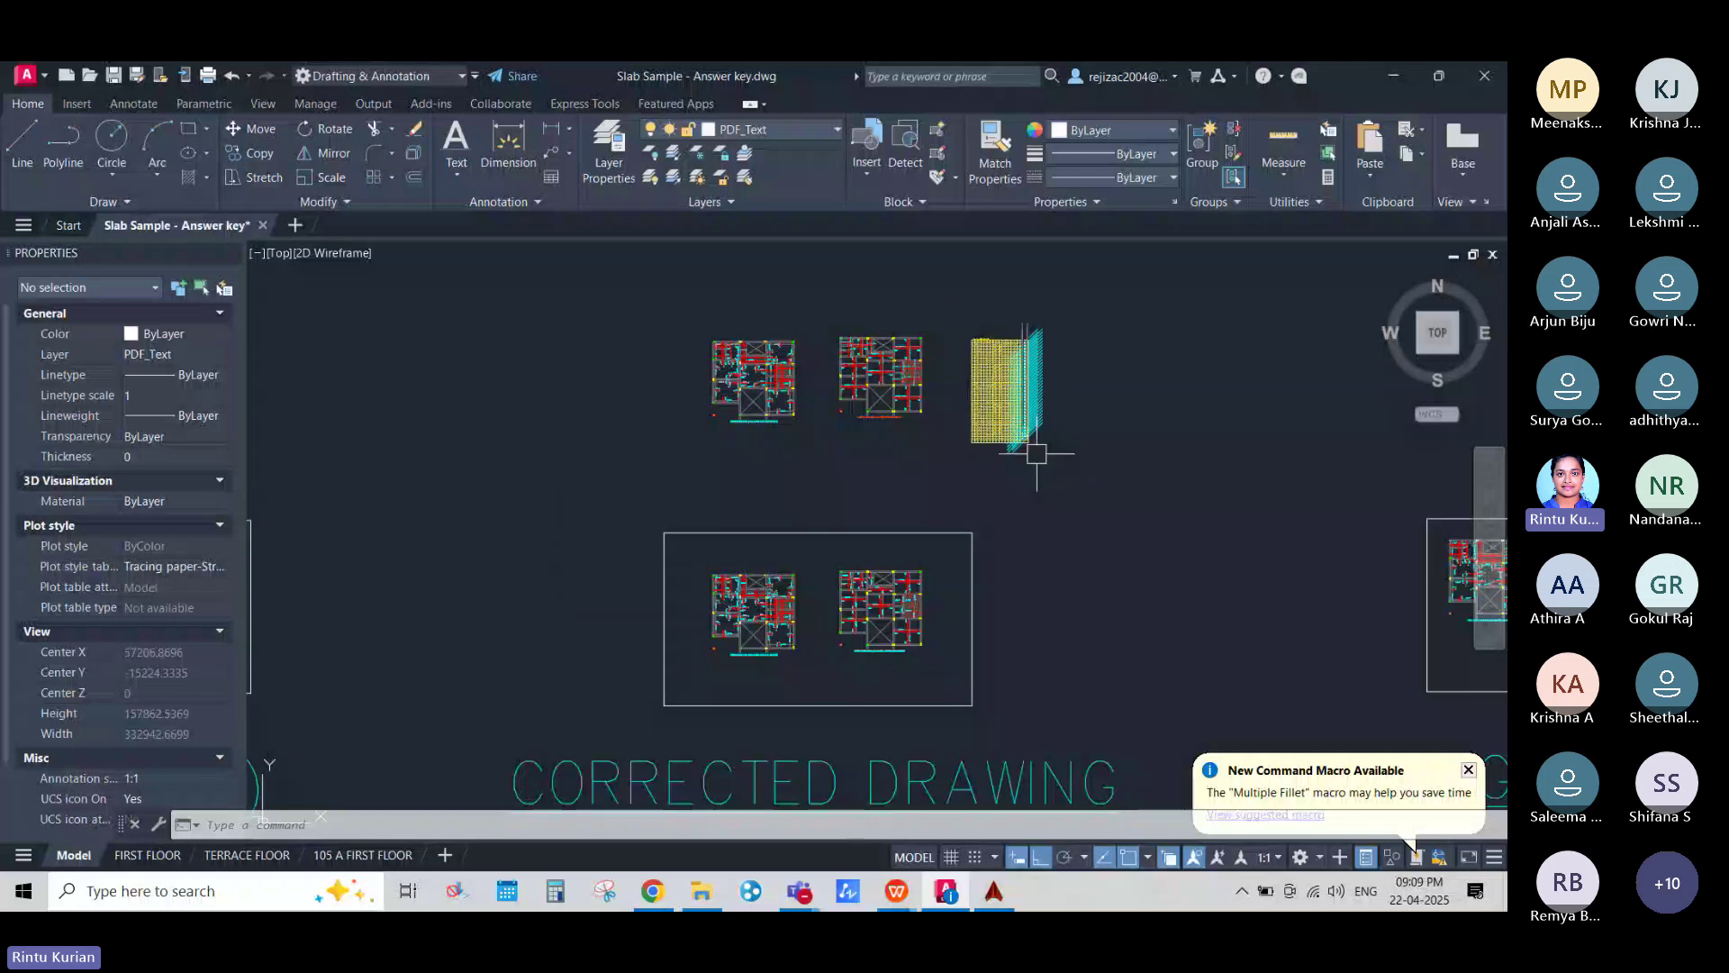
{"action": "scroll", "coordinate": [1042, 380], "scroll_direction": "up", "scroll_amount": 2}
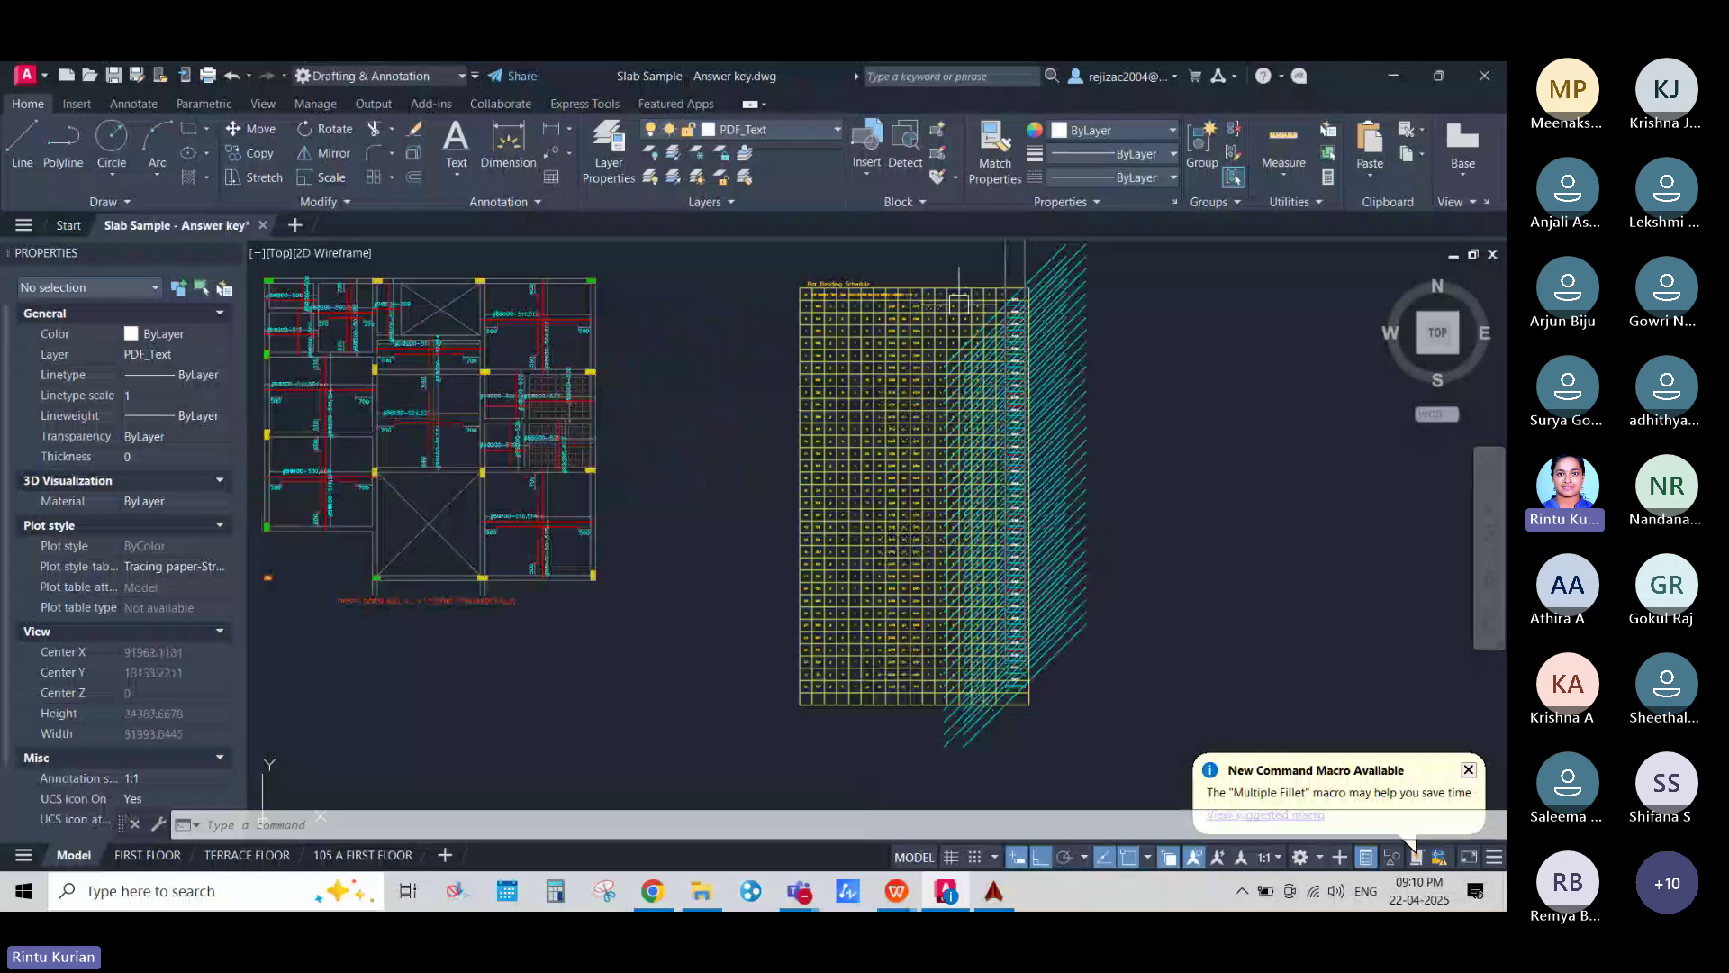
{"action": "scroll", "coordinate": [959, 304], "scroll_direction": "up", "scroll_amount": 2}
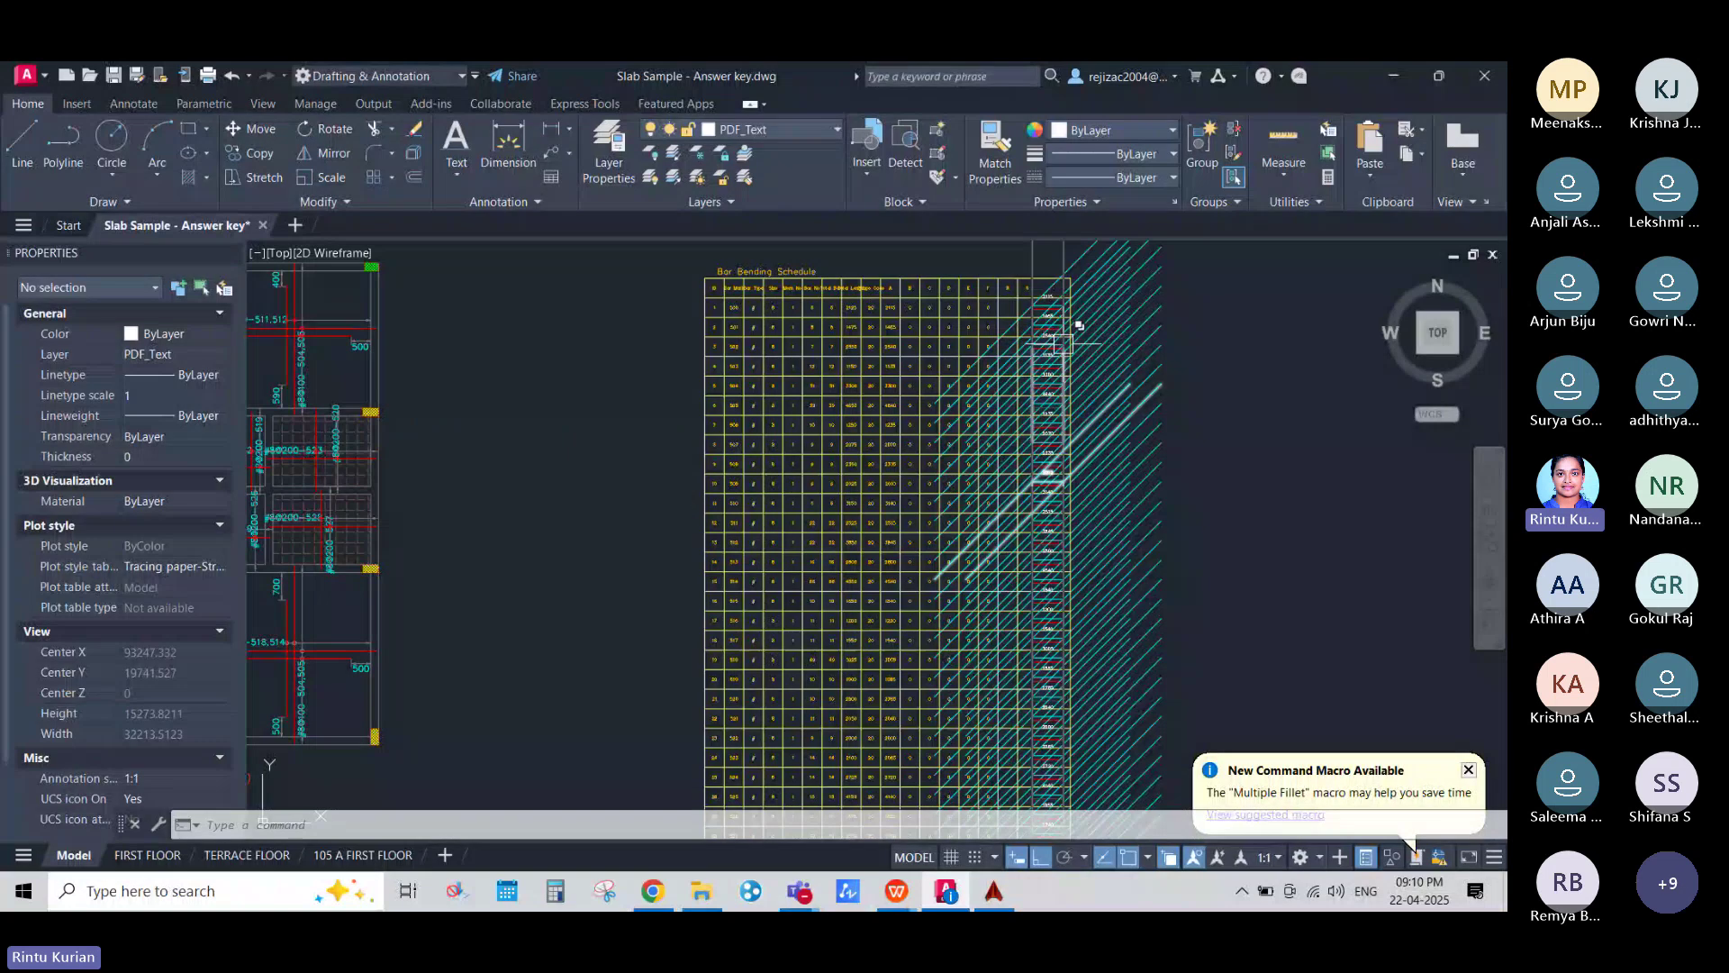
{"action": "scroll", "coordinate": [1073, 328], "scroll_direction": "down", "scroll_amount": 5}
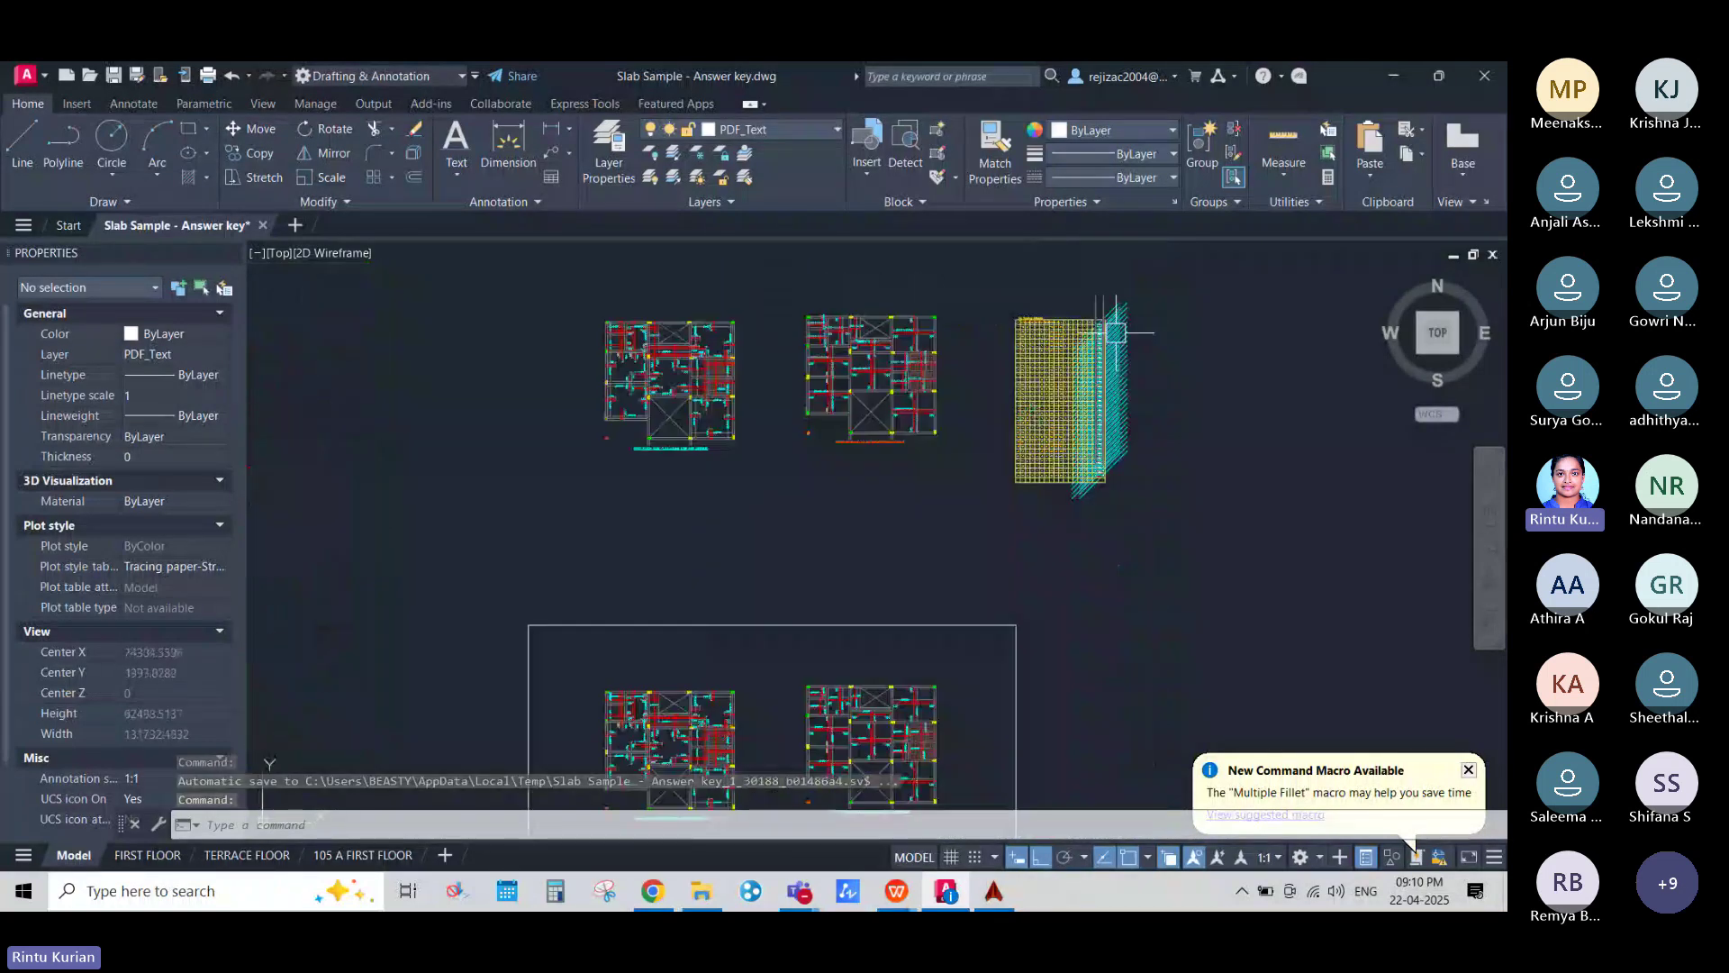
{"action": "left_click", "coordinate": [1167, 494]}
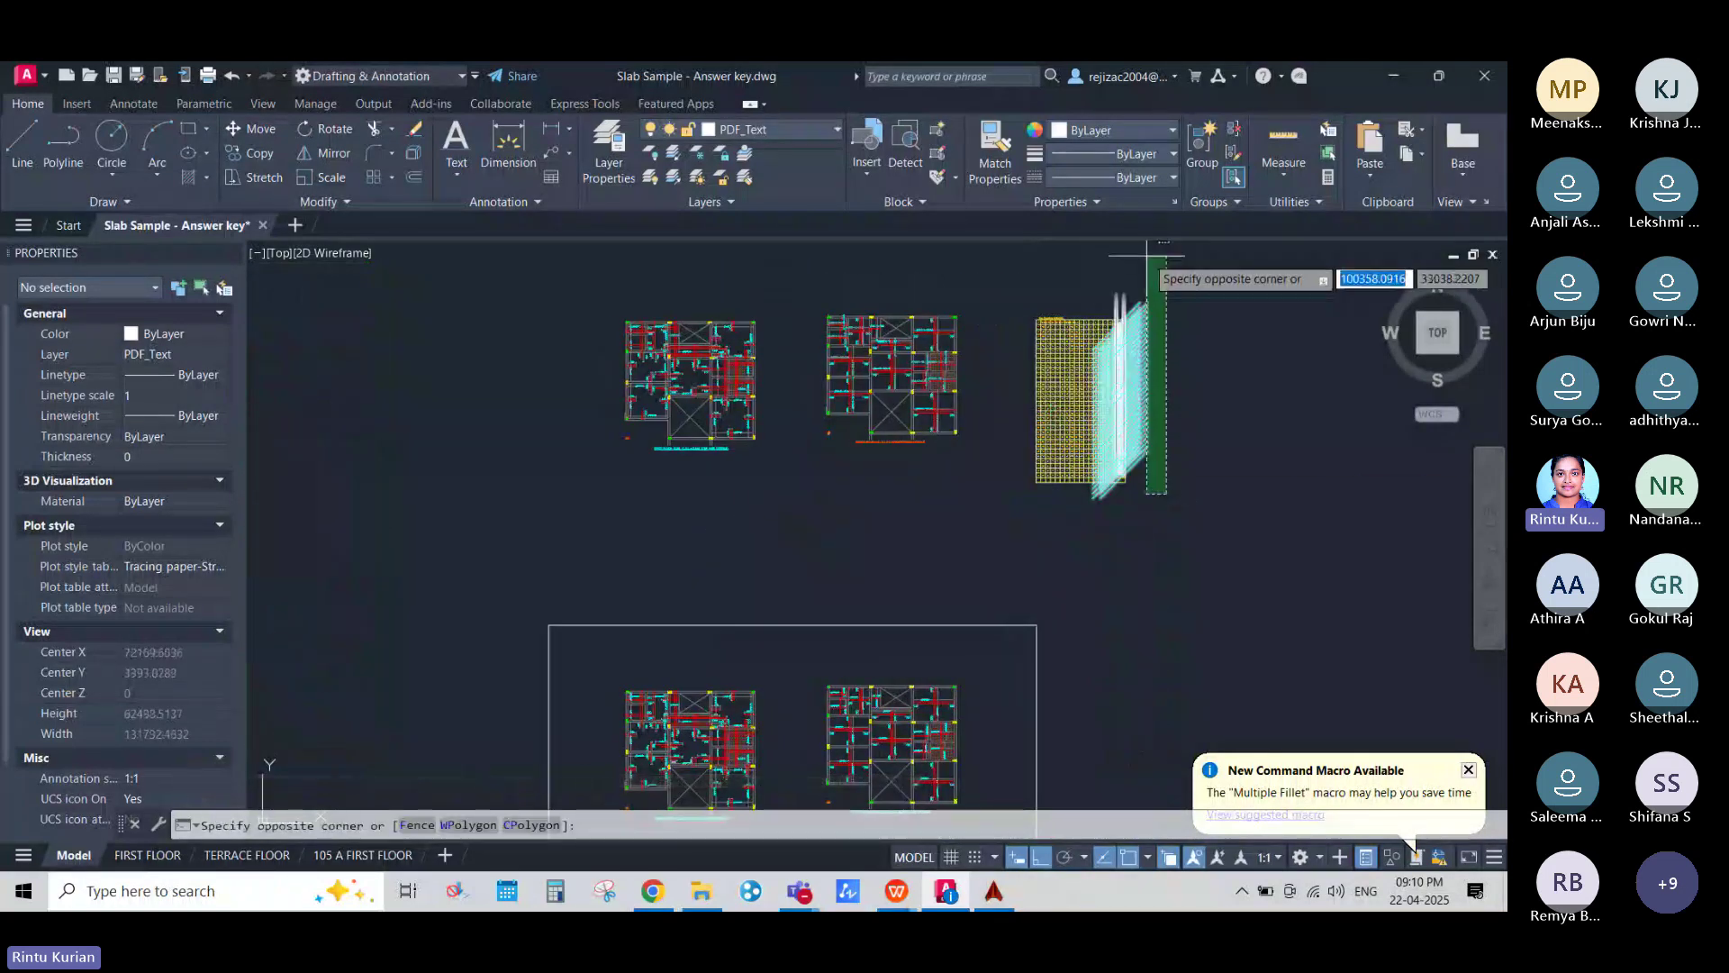
{"action": "left_click", "coordinate": [1147, 255]}
{"action": "left_click", "coordinate": [222, 542]}
{"action": "left_click", "coordinate": [162, 590]}
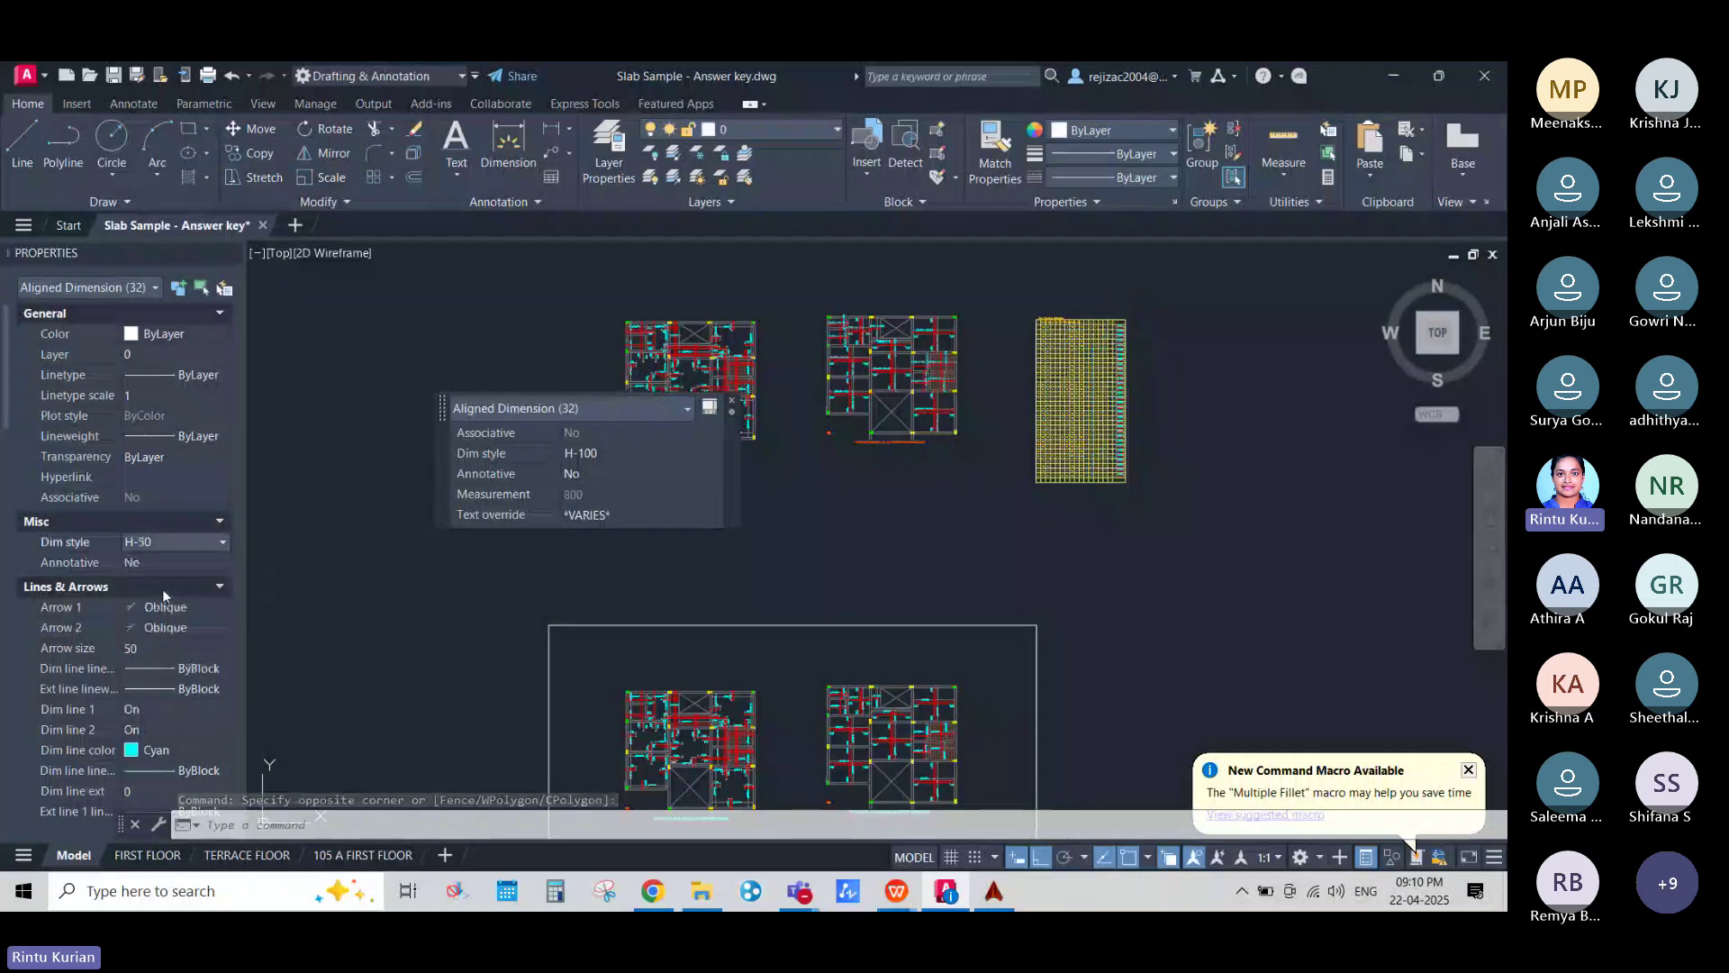
{"action": "scroll", "coordinate": [1134, 309], "scroll_direction": "up", "scroll_amount": 7}
{"action": "scroll", "coordinate": [1041, 402], "scroll_direction": "up", "scroll_amount": 7}
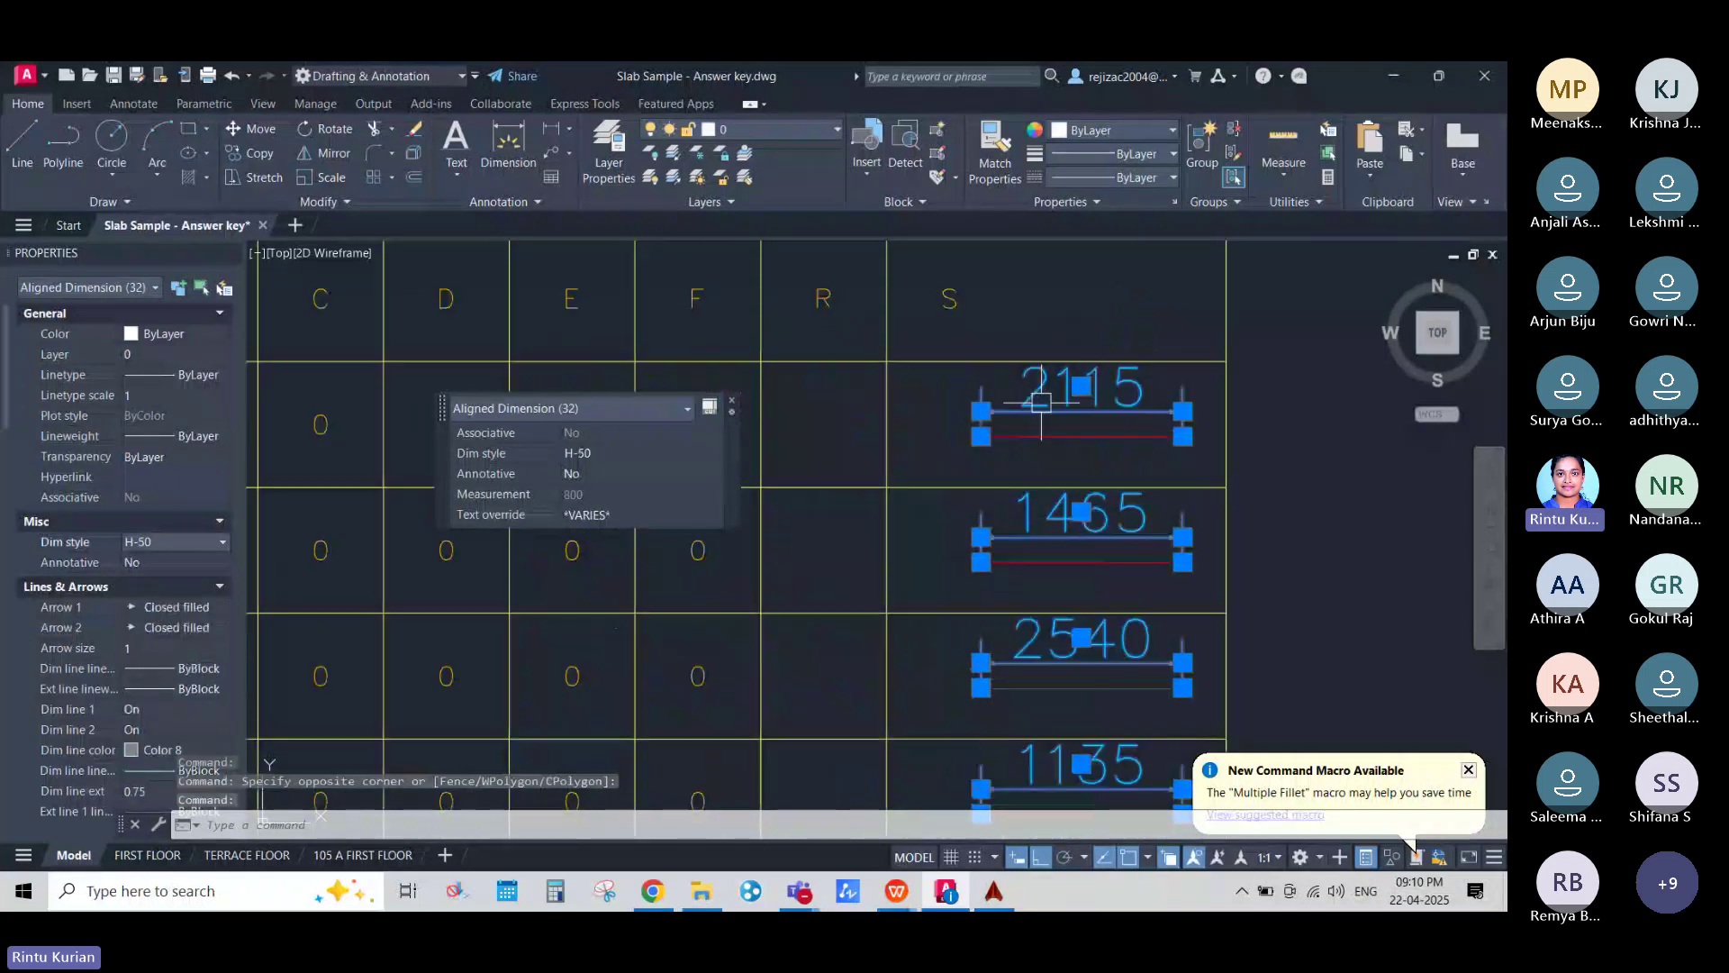
{"action": "scroll", "coordinate": [1036, 393], "scroll_direction": "down", "scroll_amount": 12}
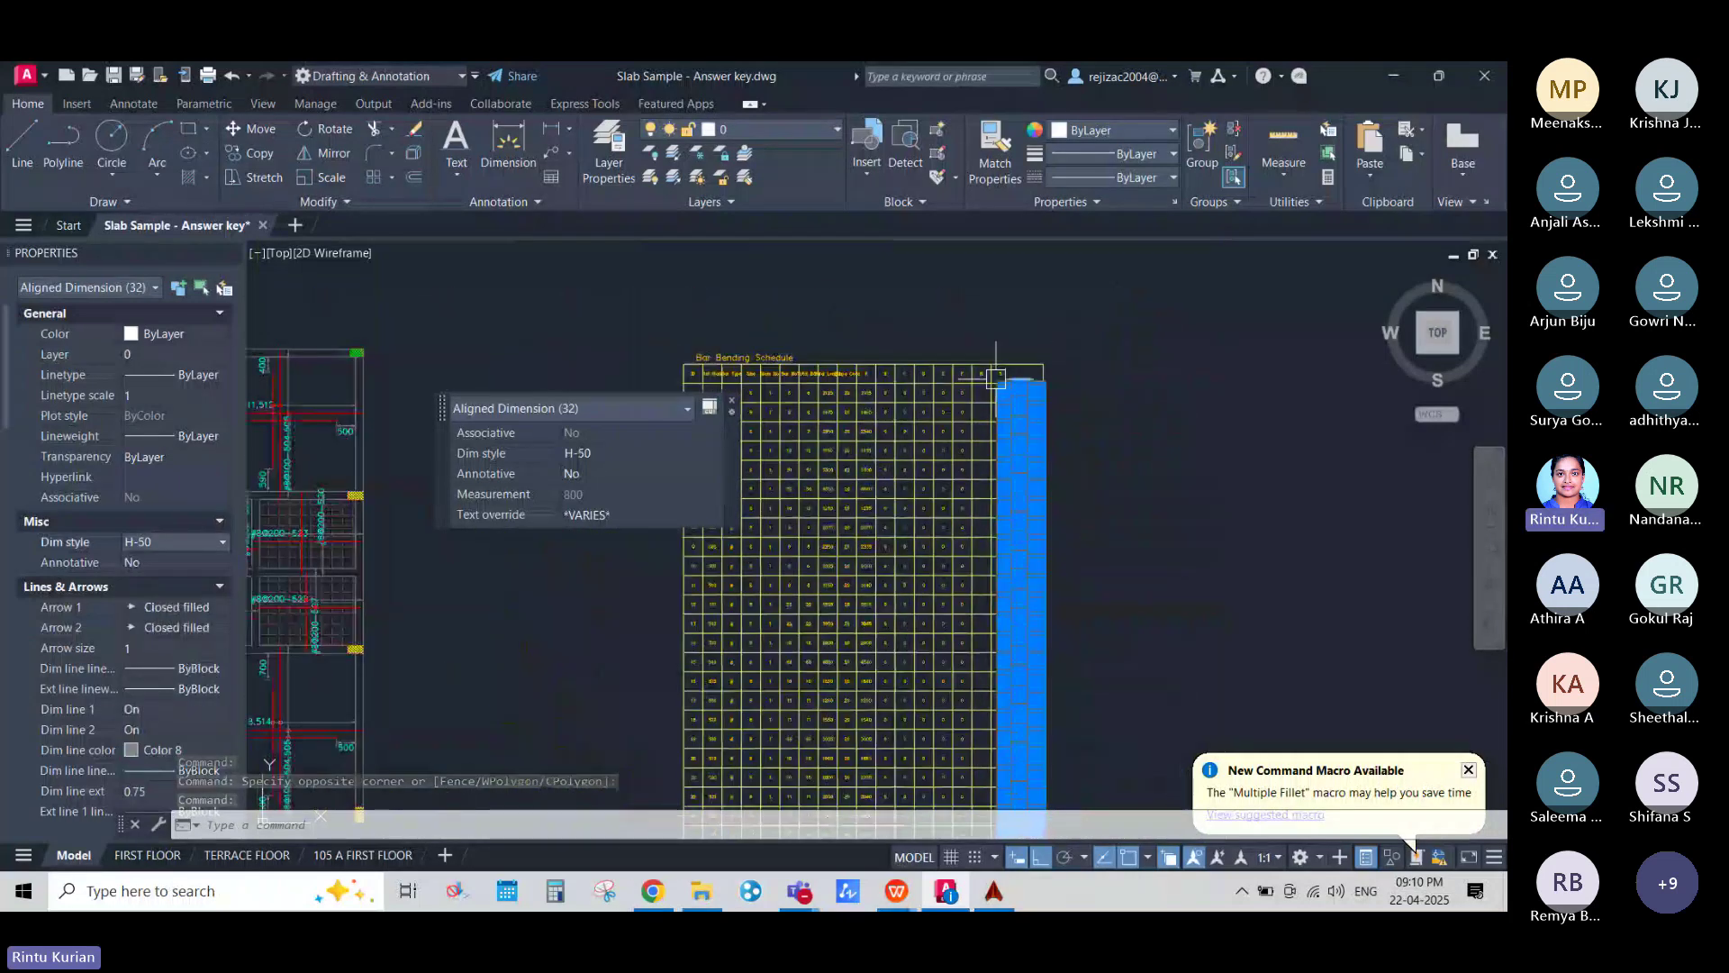
{"action": "key", "text": "Escape"}
{"action": "scroll", "coordinate": [900, 454], "scroll_direction": "up", "scroll_amount": 5}
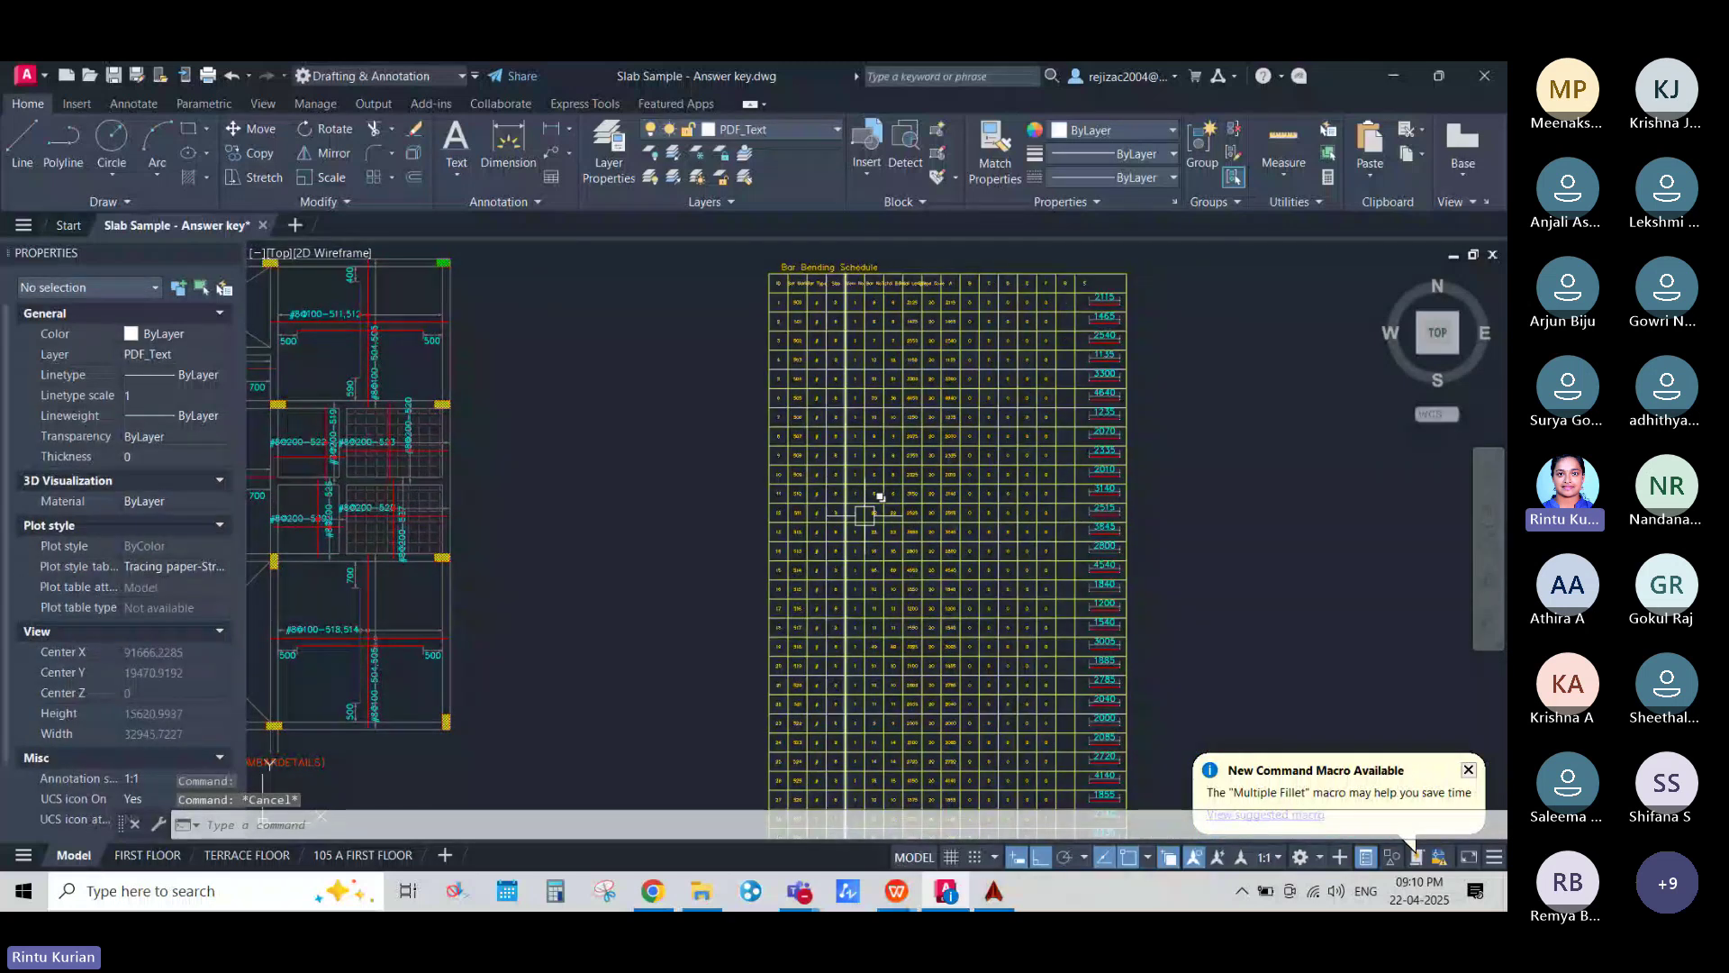
Step: Switch to aadspro and set Export To to SimpleExcel in the slab's BBS scanning properties
{"action": "left_click", "coordinate": [994, 891]}
{"action": "left_click", "coordinate": [420, 132]}
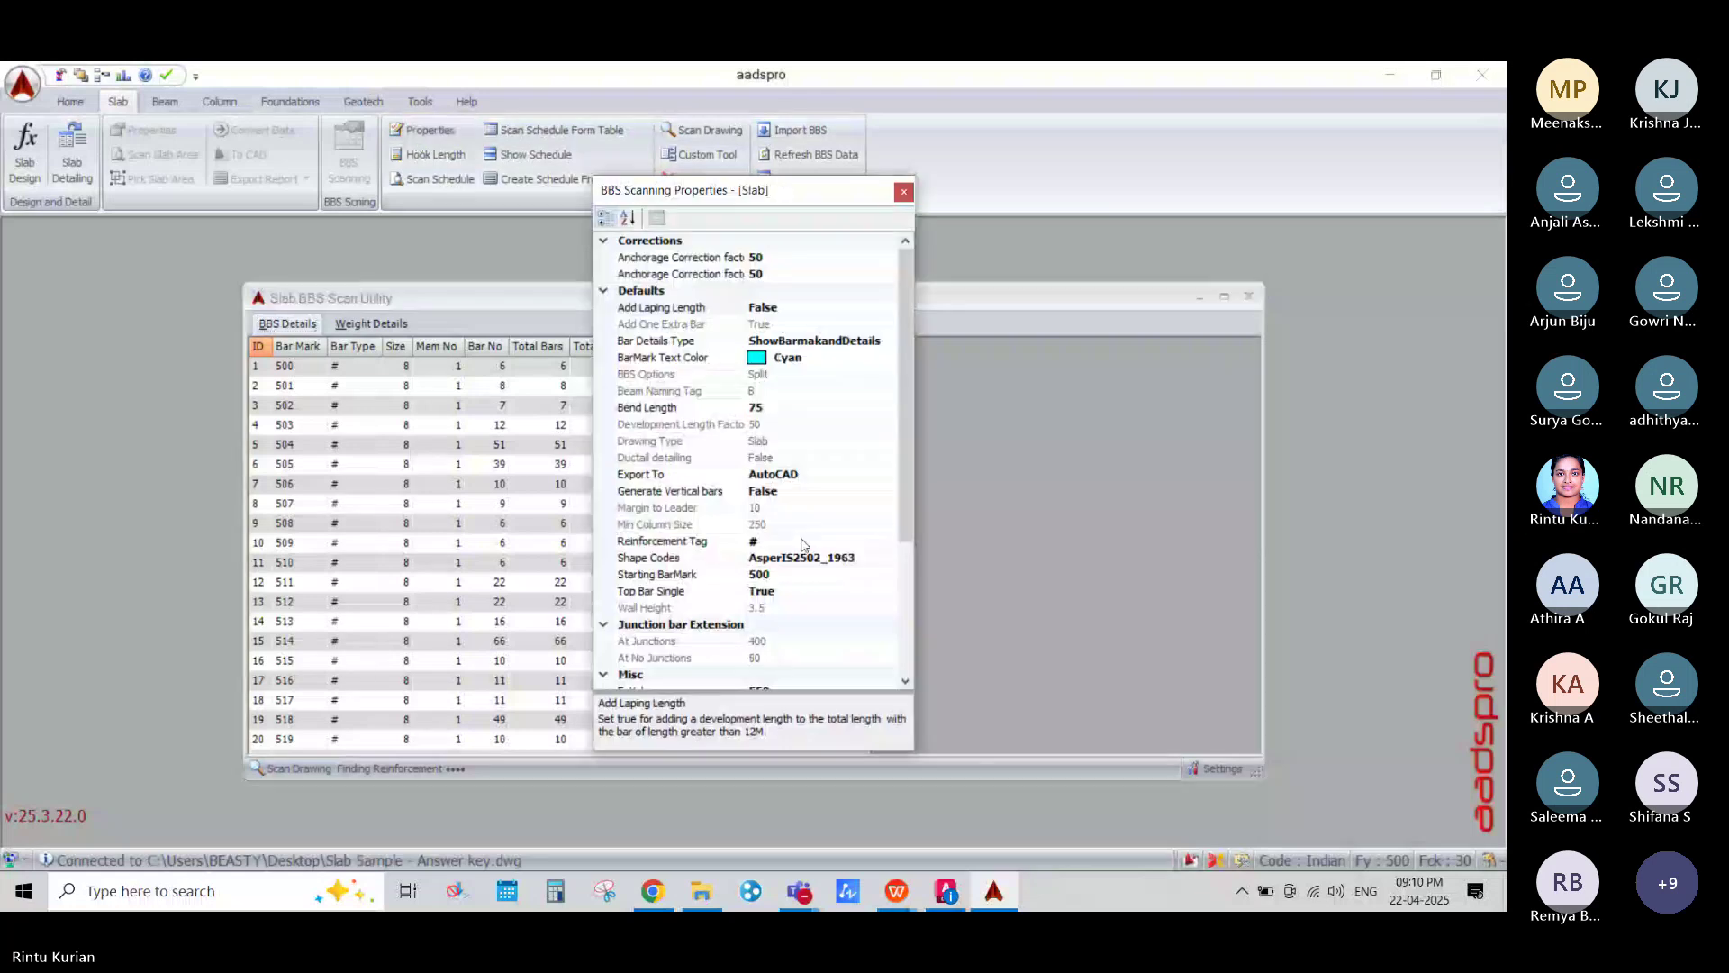
{"action": "double_click", "coordinate": [793, 474]}
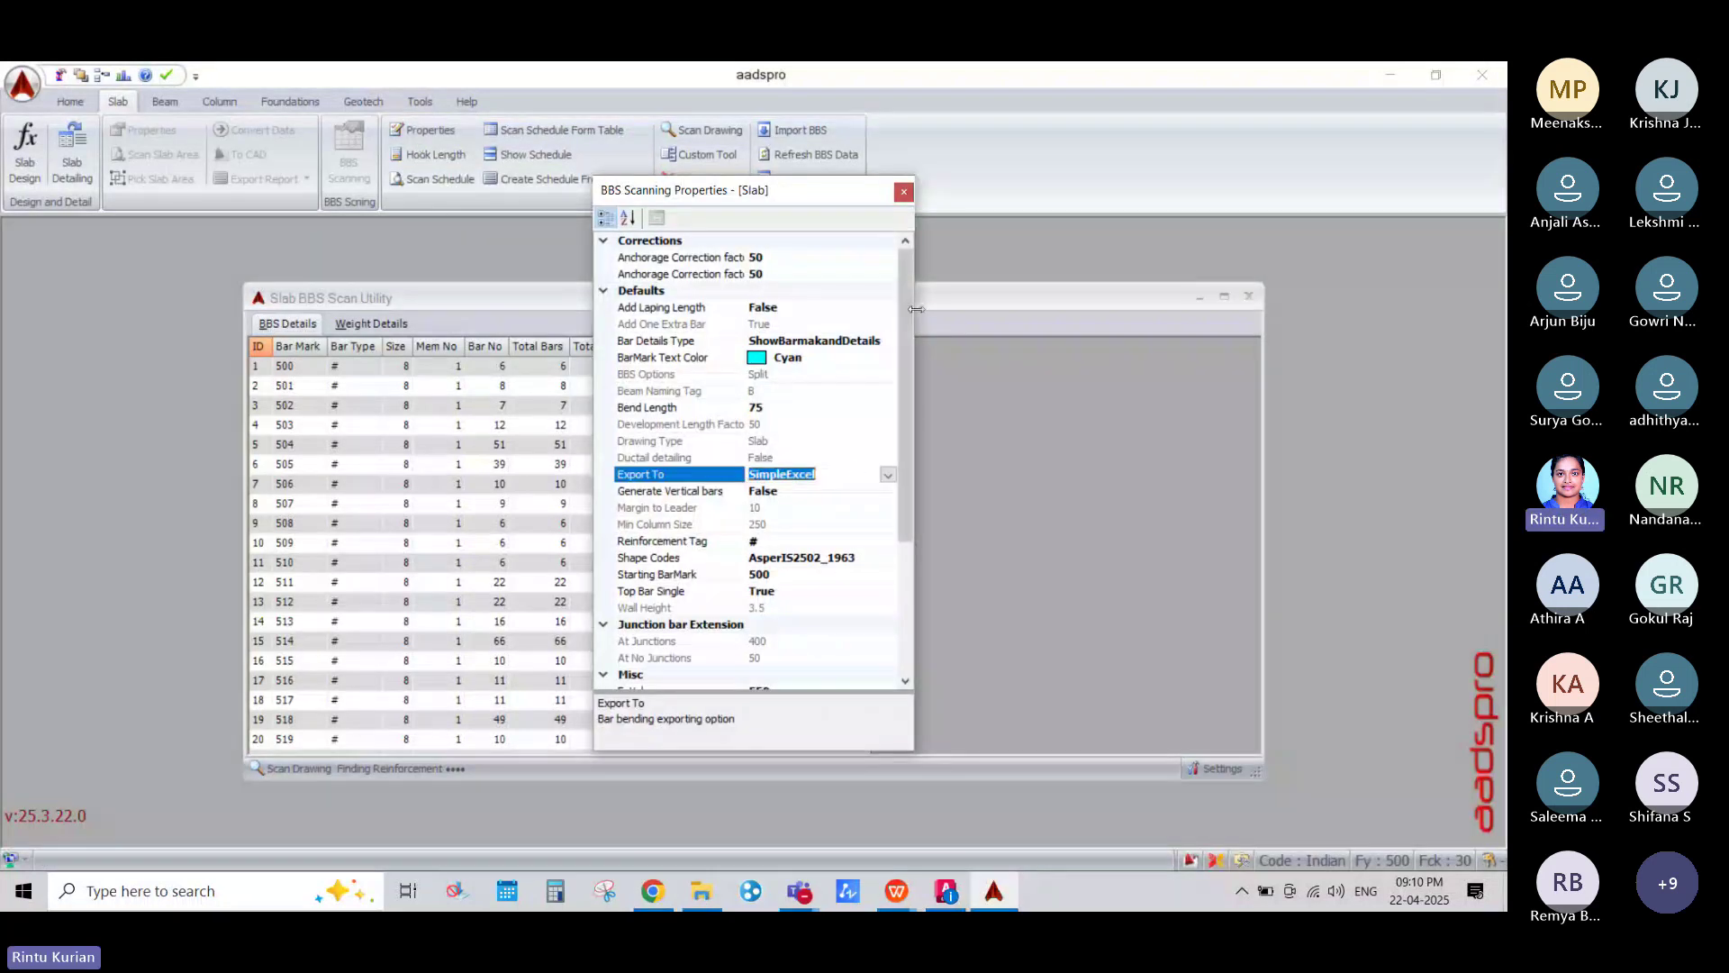
{"action": "left_click", "coordinate": [903, 192]}
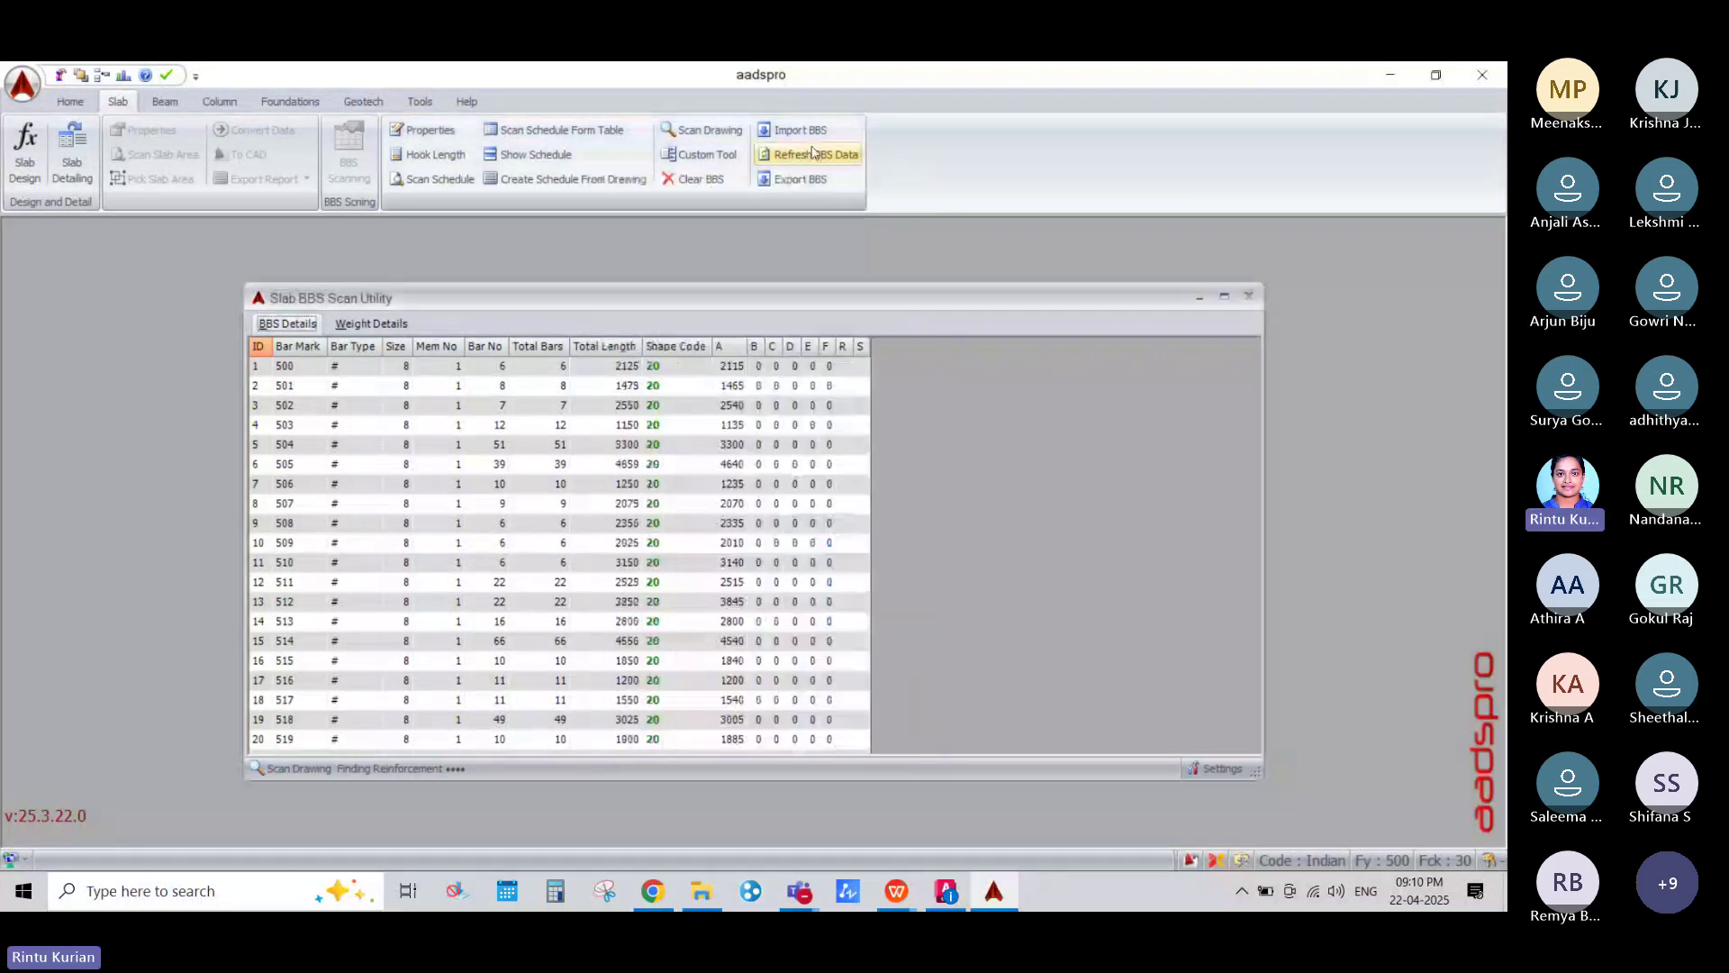
{"action": "left_click", "coordinate": [812, 152]}
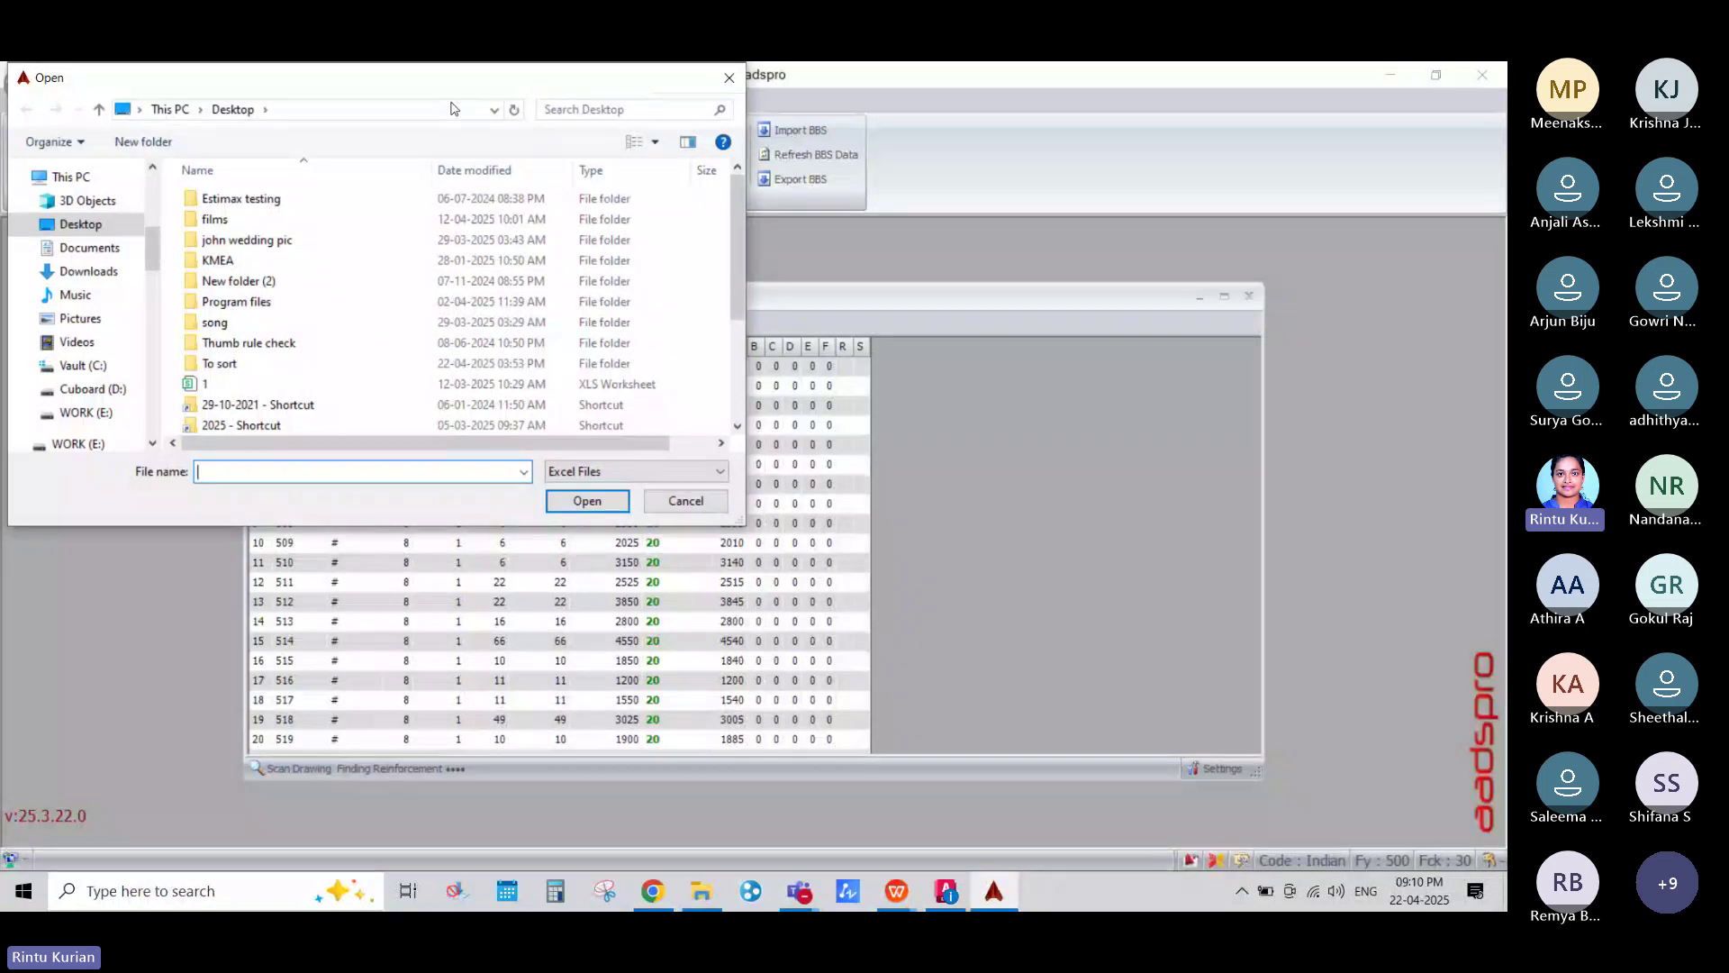
{"action": "left_click_drag", "start_coordinate": [728, 81], "coordinate": [935, 272]}
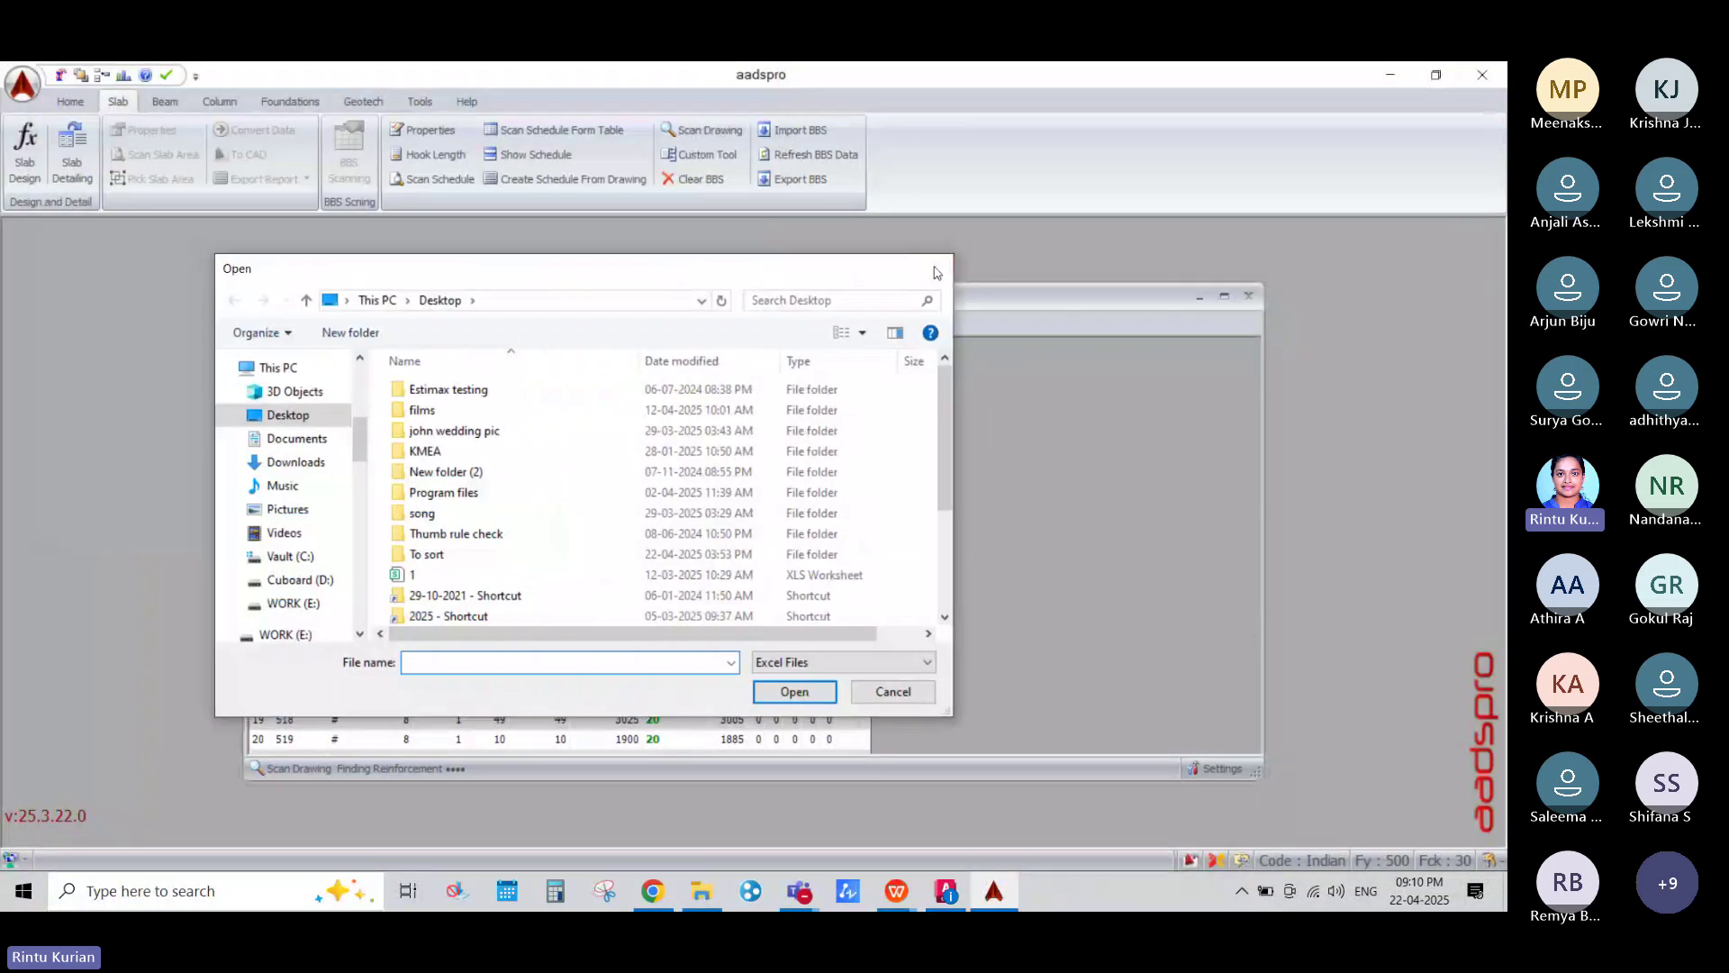
{"action": "left_click", "coordinate": [935, 272]}
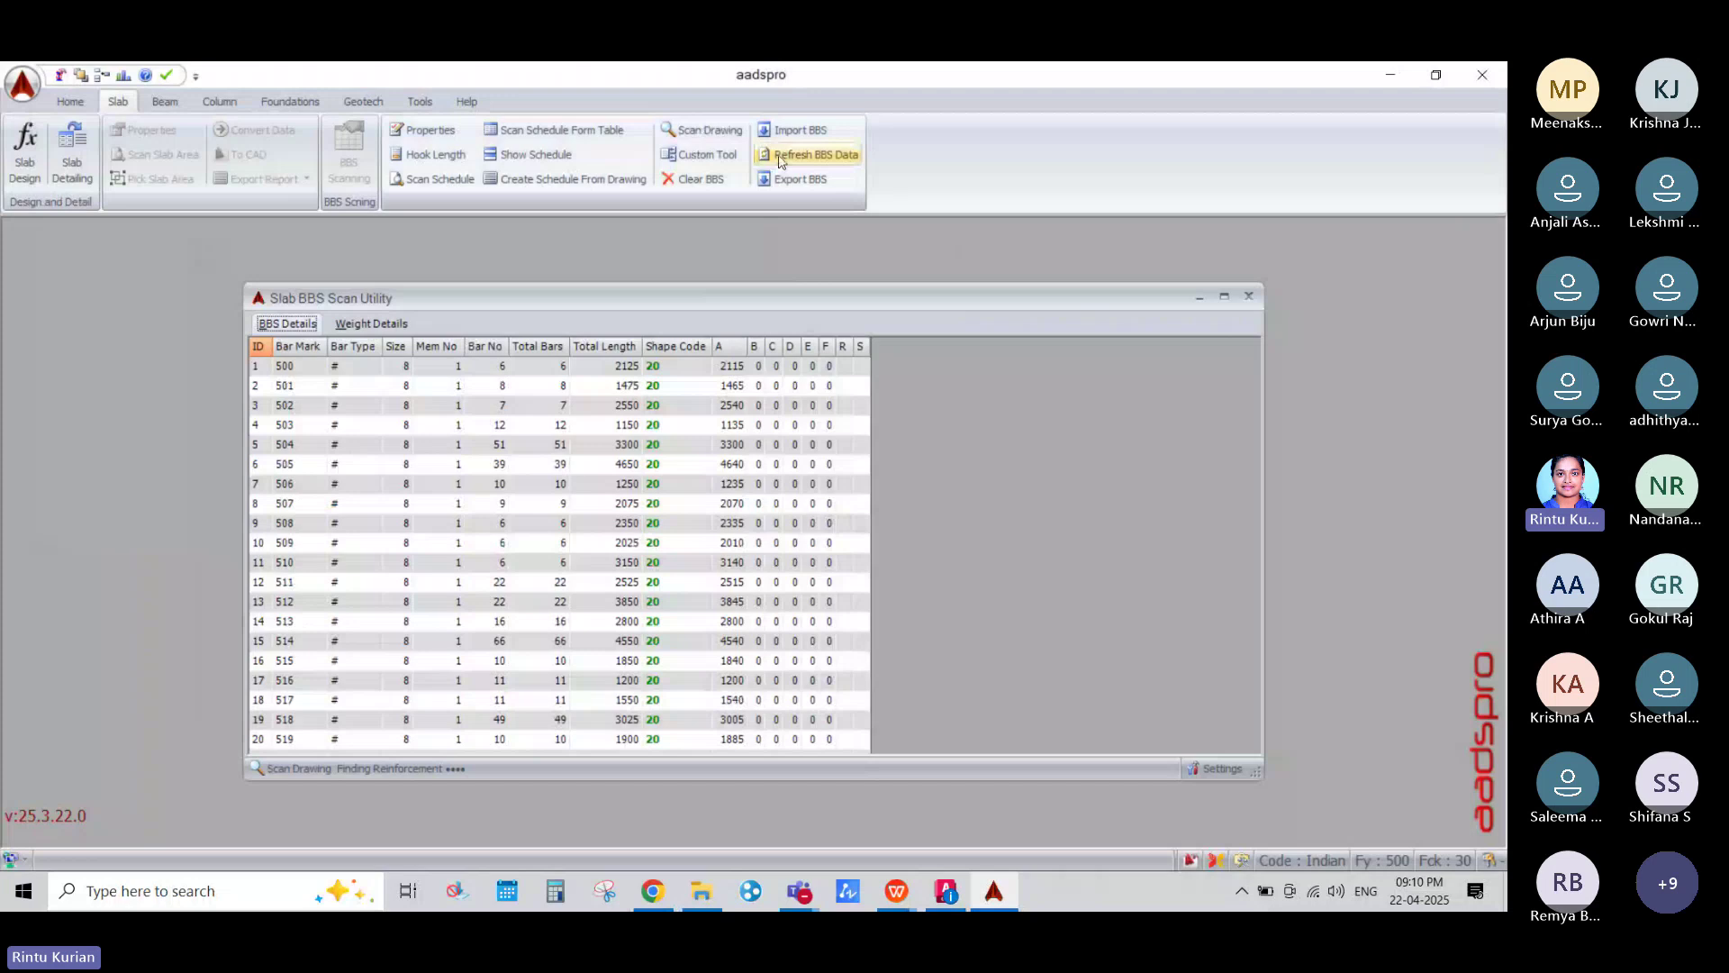
Step: Export the slab BBS to the Excel file 1.xls on the Desktop, replacing the existing file, and view it at full window size
{"action": "left_click", "coordinate": [795, 178]}
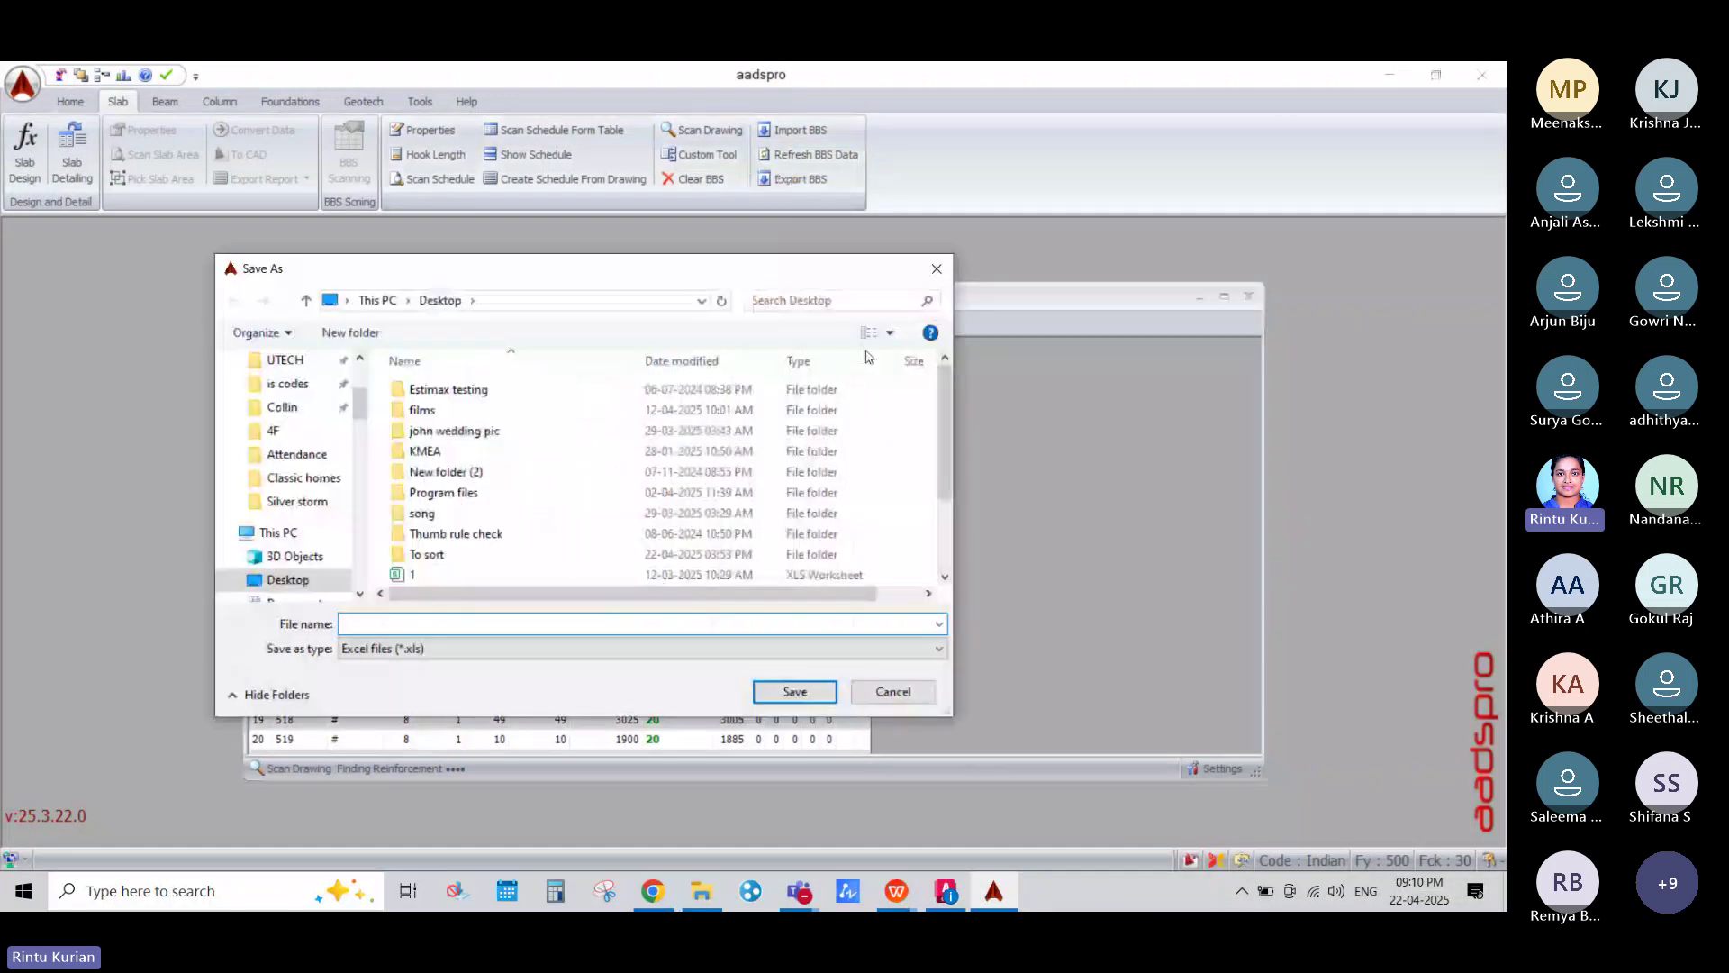
{"action": "scroll", "coordinate": [565, 576], "scroll_direction": "down", "scroll_amount": 2}
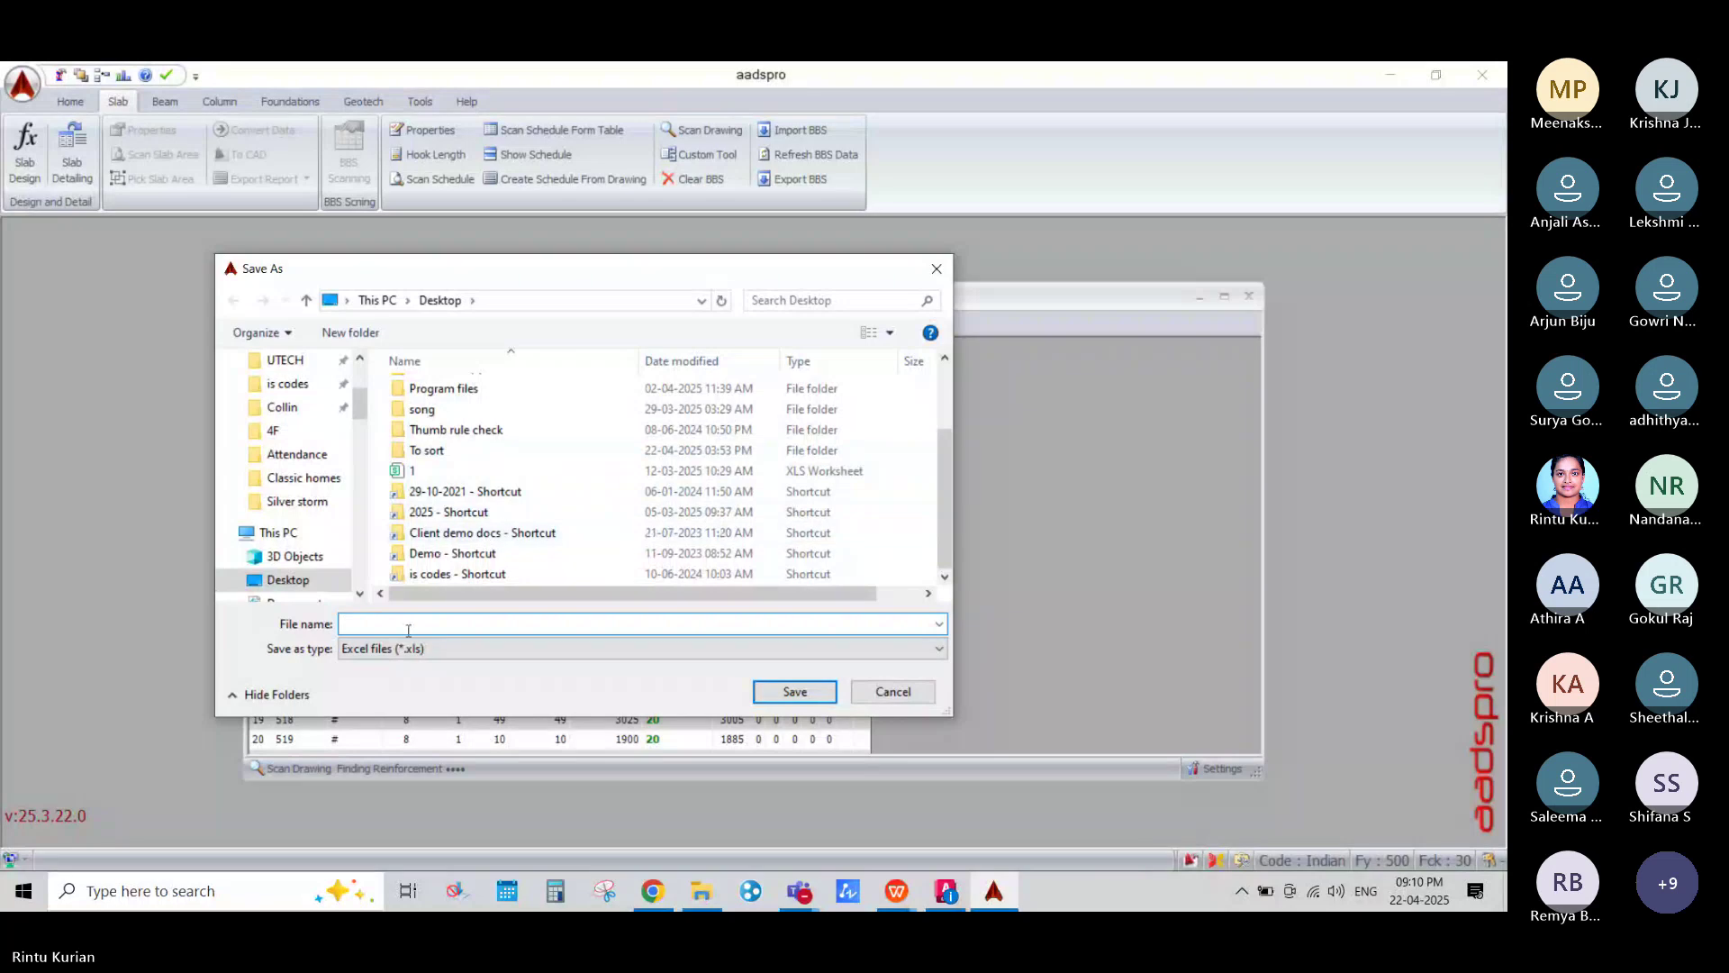
{"action": "left_click", "coordinate": [423, 471]}
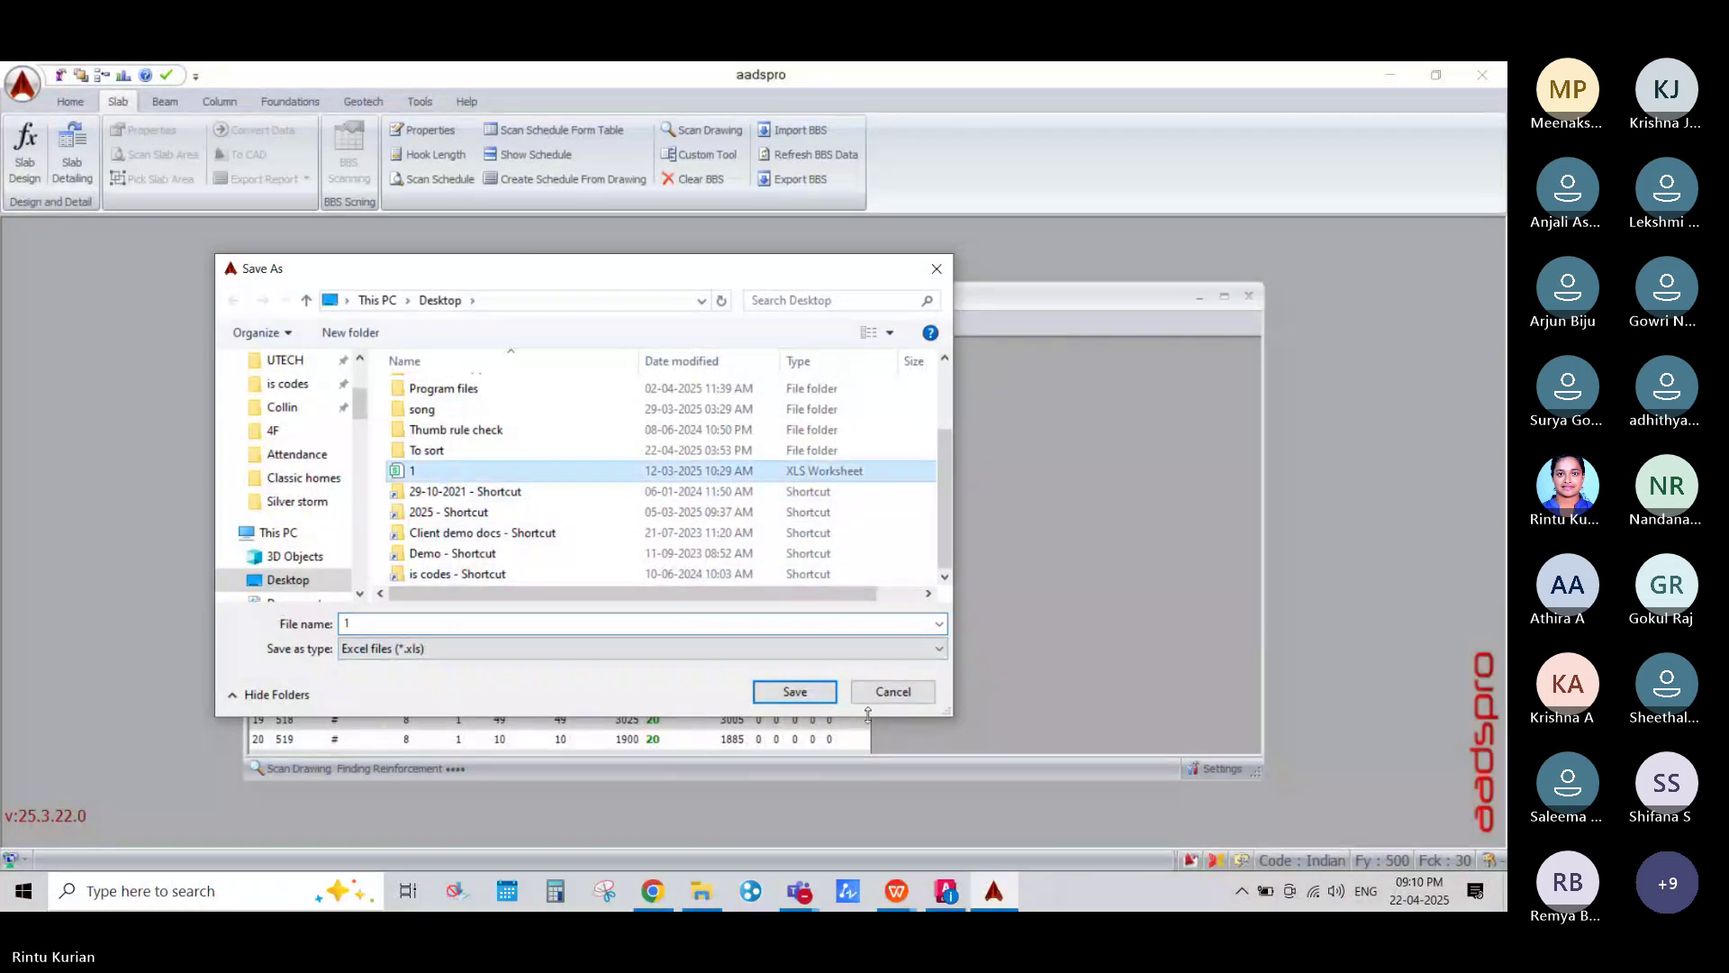
{"action": "left_click", "coordinate": [795, 691]}
{"action": "left_click", "coordinate": [800, 477]}
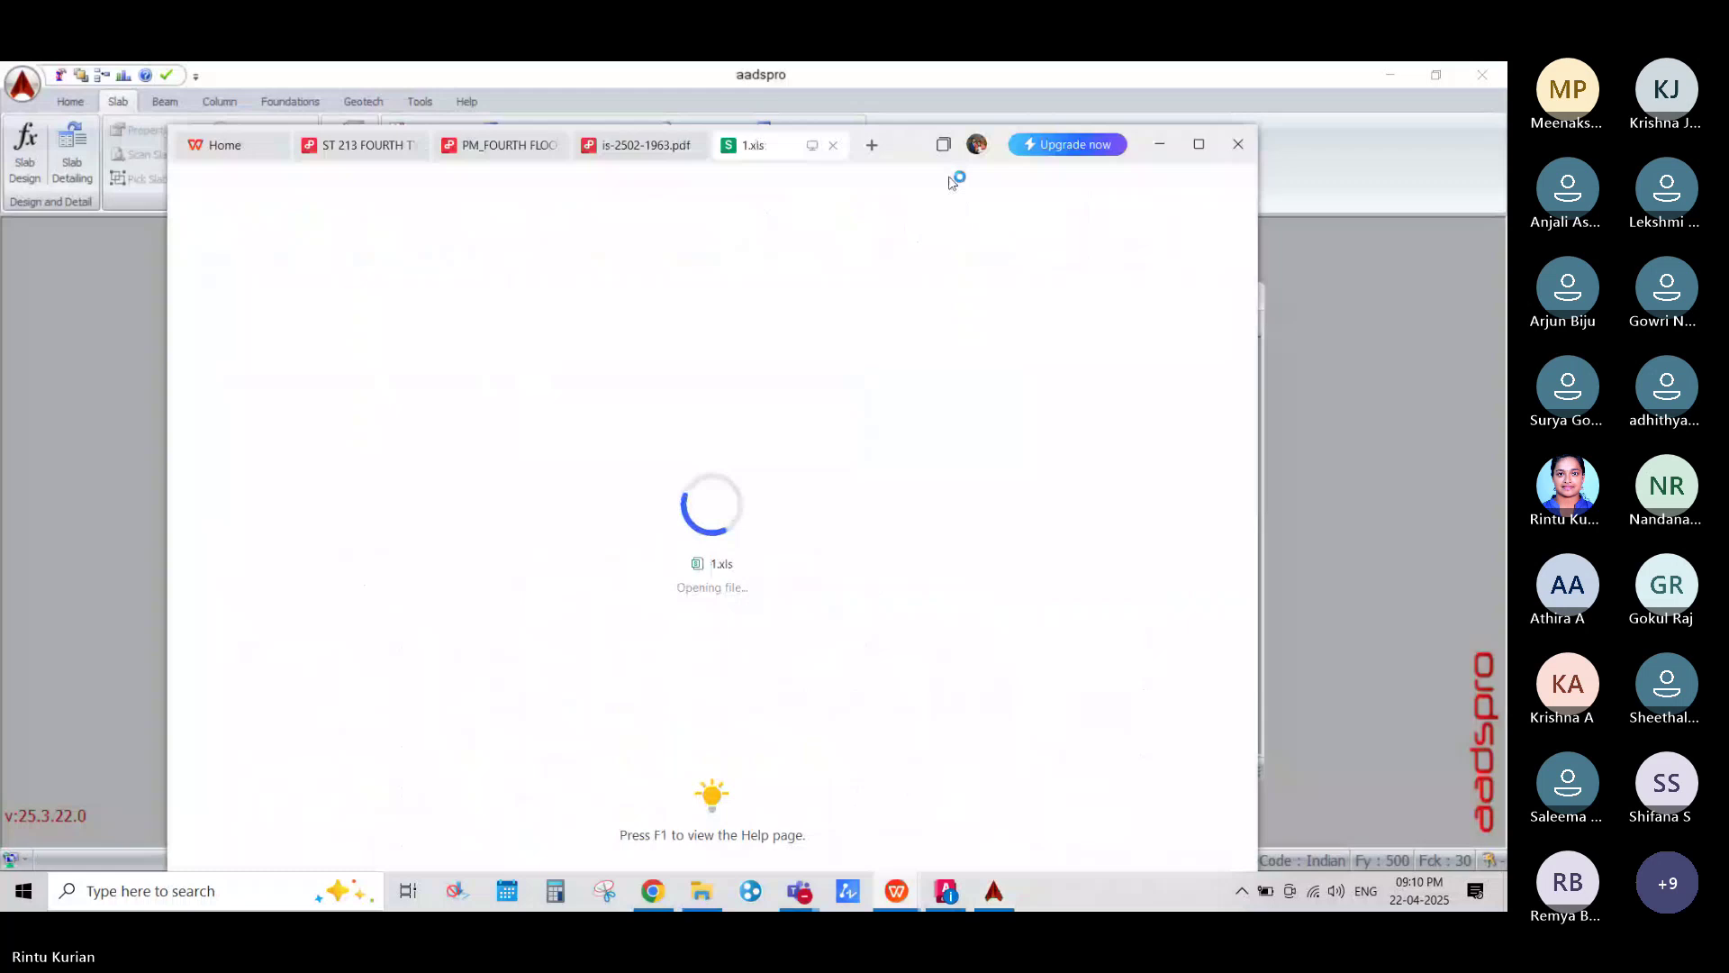
{"action": "left_click", "coordinate": [1202, 145]}
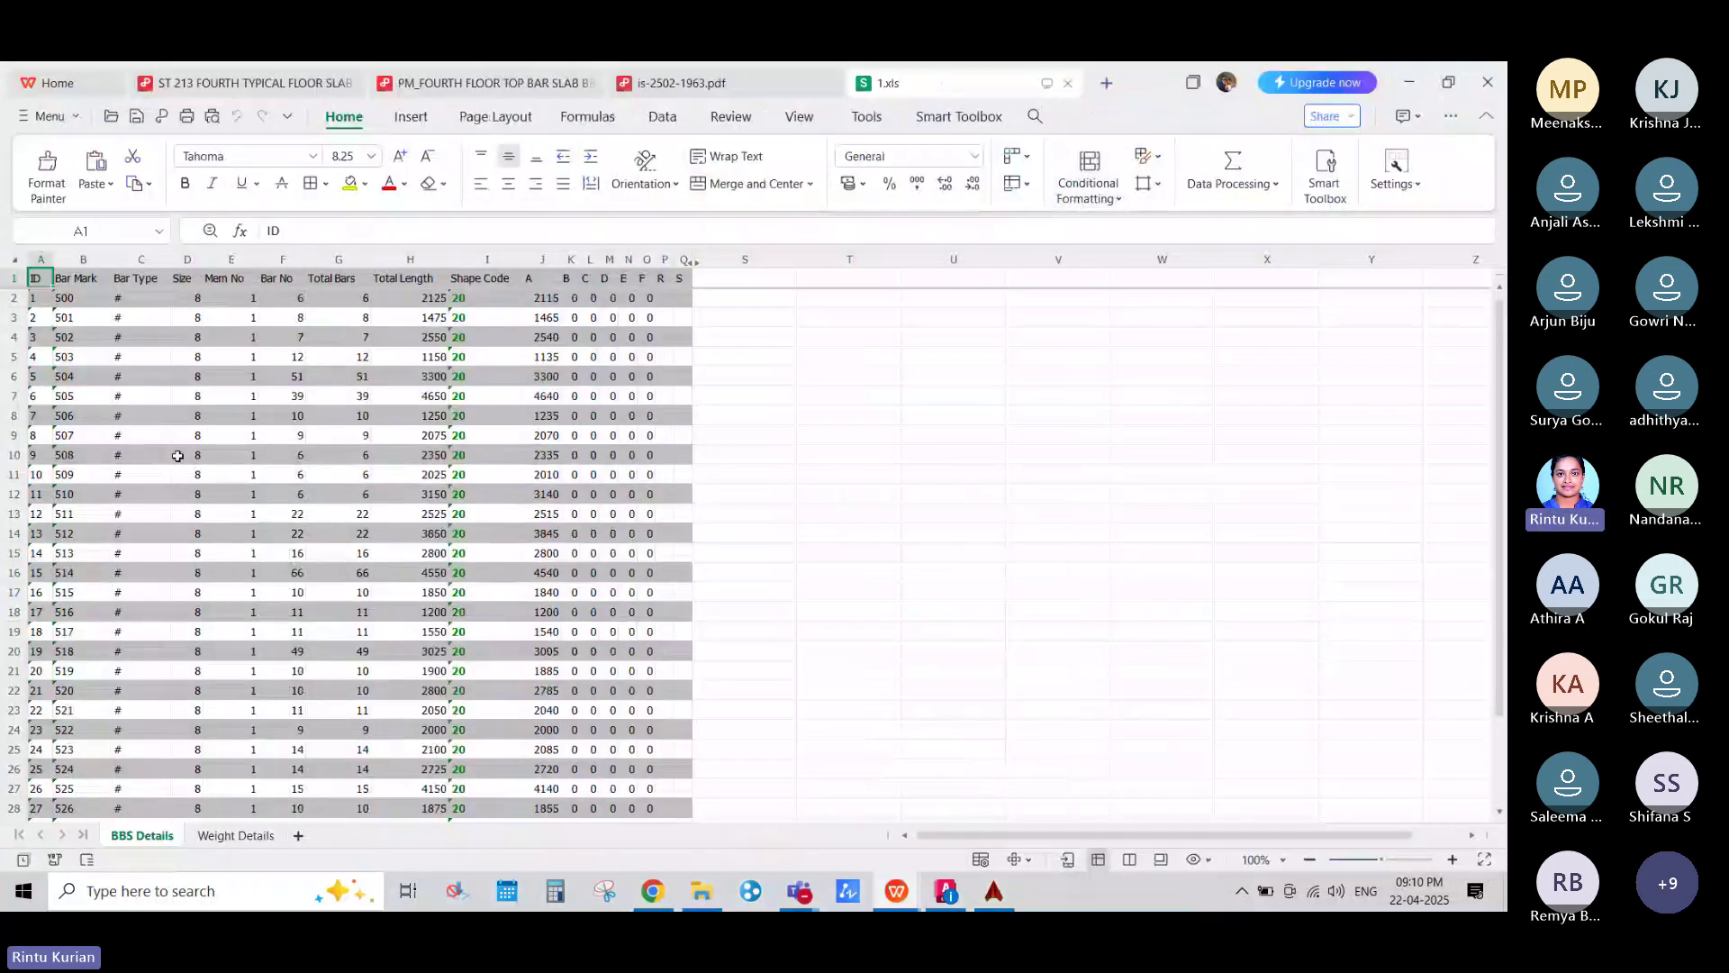
Step: Review the bar weights and the Grand Total cell in the Weight Details sheet of 1.xls
{"action": "left_click", "coordinate": [255, 839]}
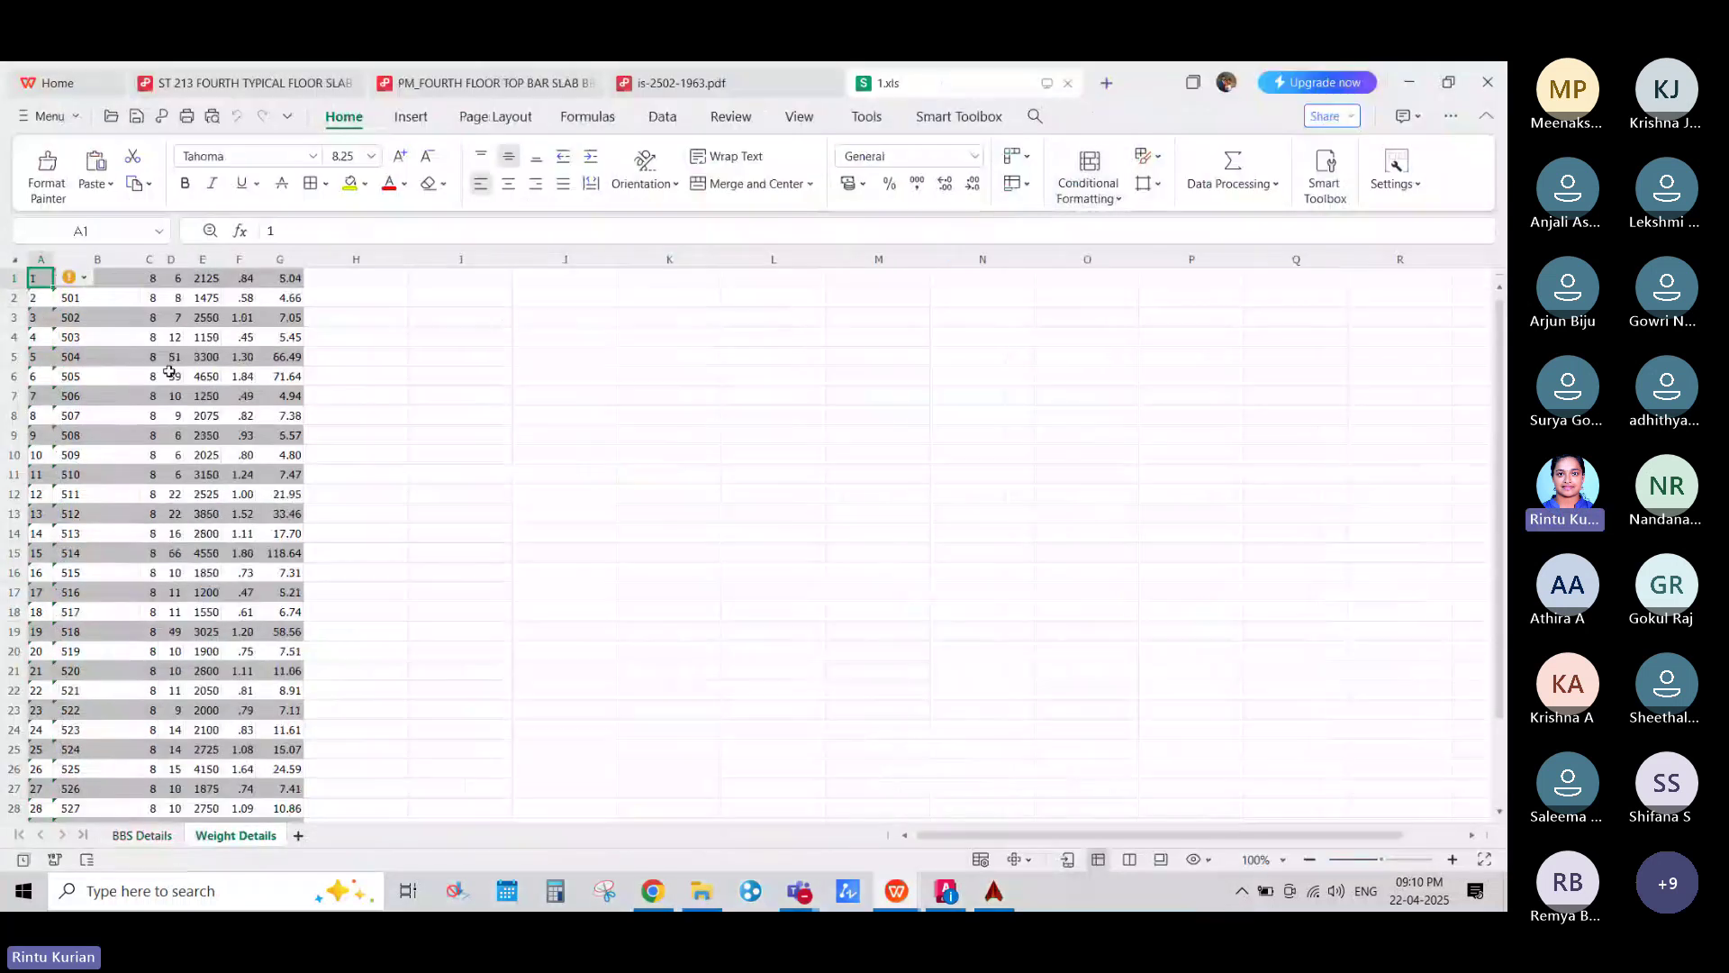
{"action": "scroll", "coordinate": [308, 292], "scroll_direction": "down", "scroll_amount": 8}
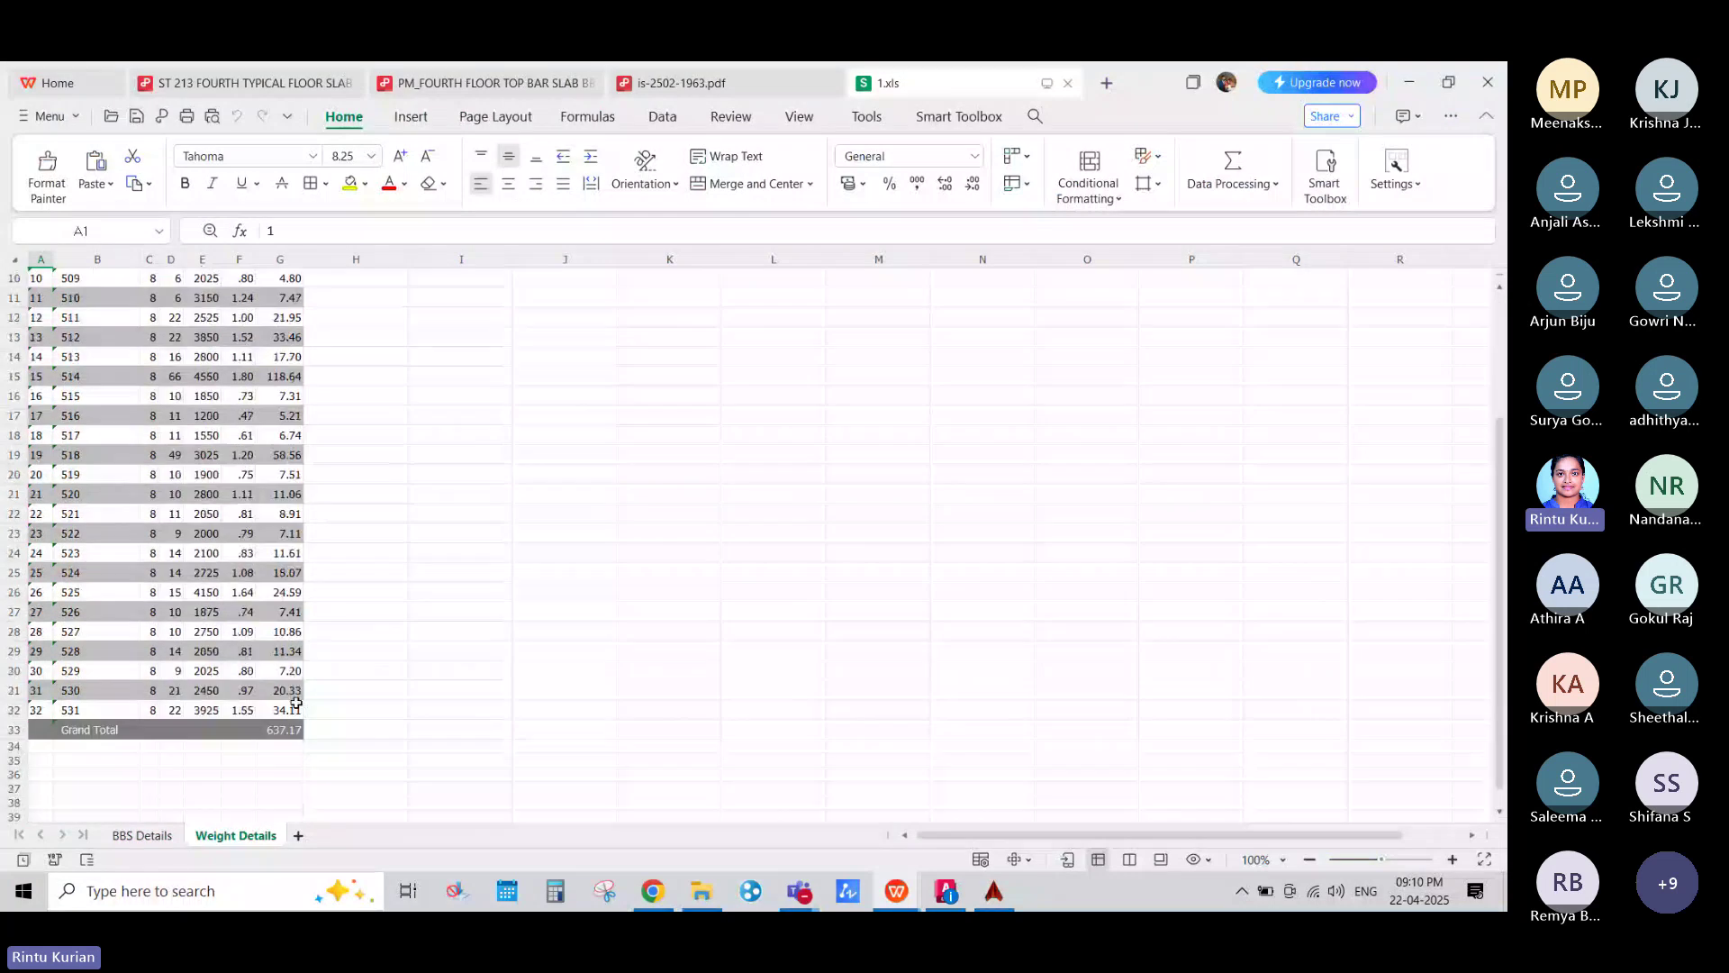
{"action": "left_click", "coordinate": [280, 435]}
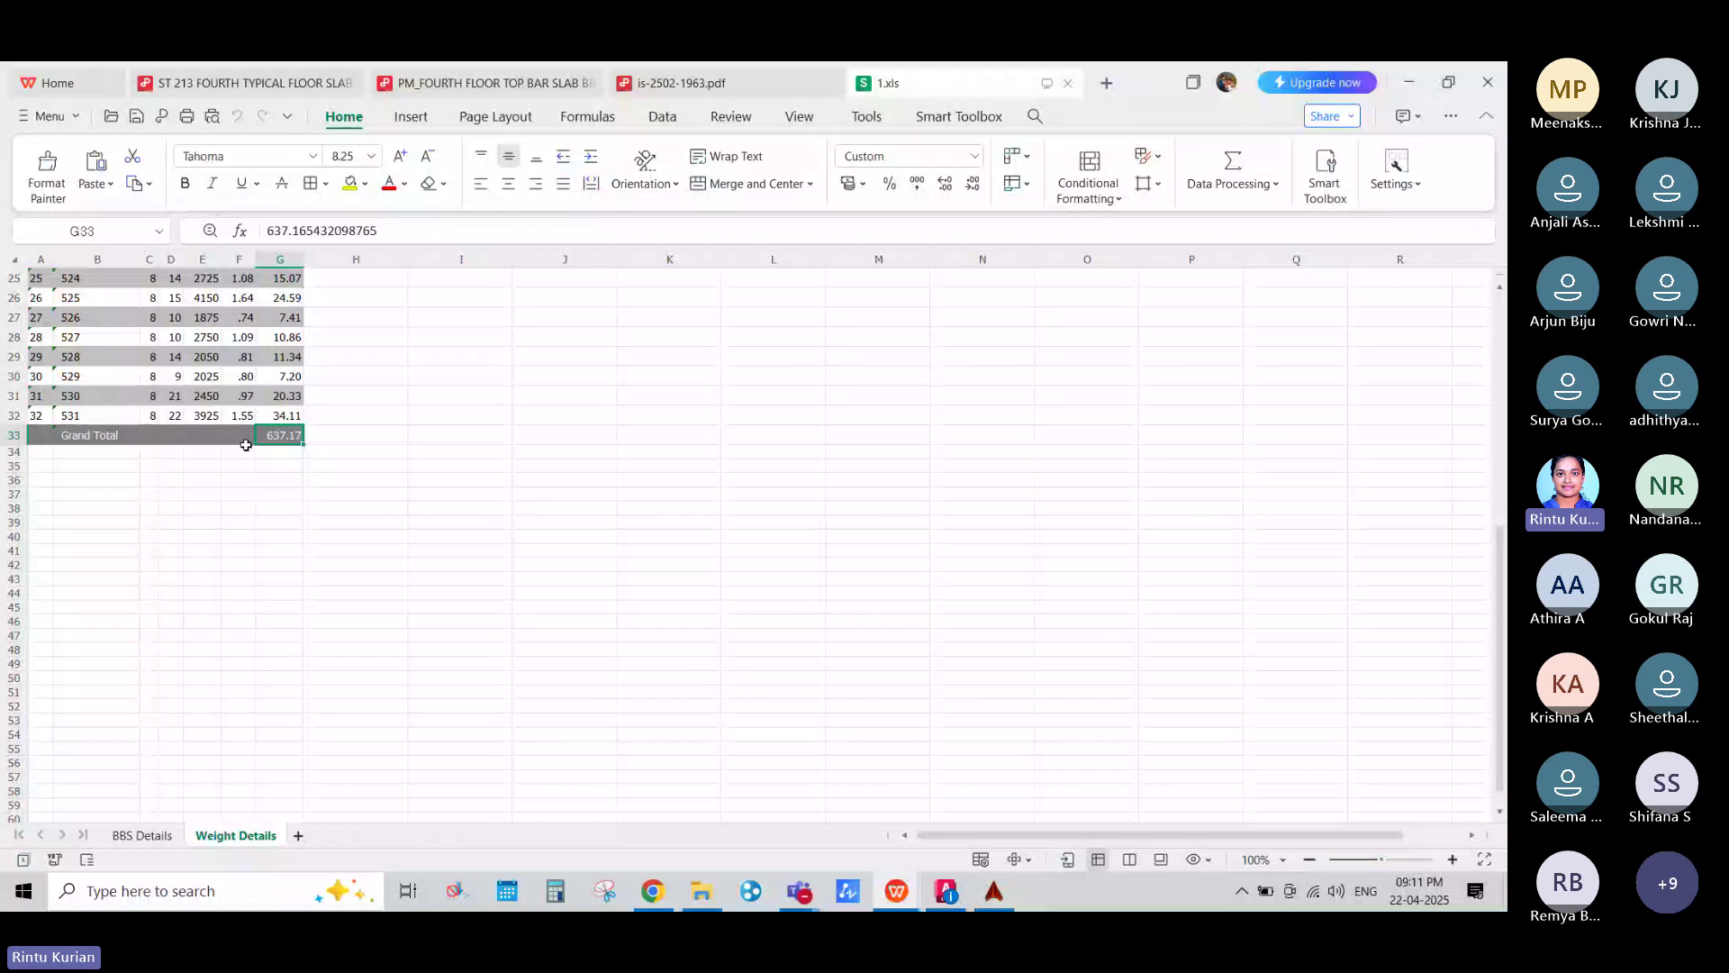
{"action": "scroll", "coordinate": [246, 445], "scroll_direction": "up", "scroll_amount": 8}
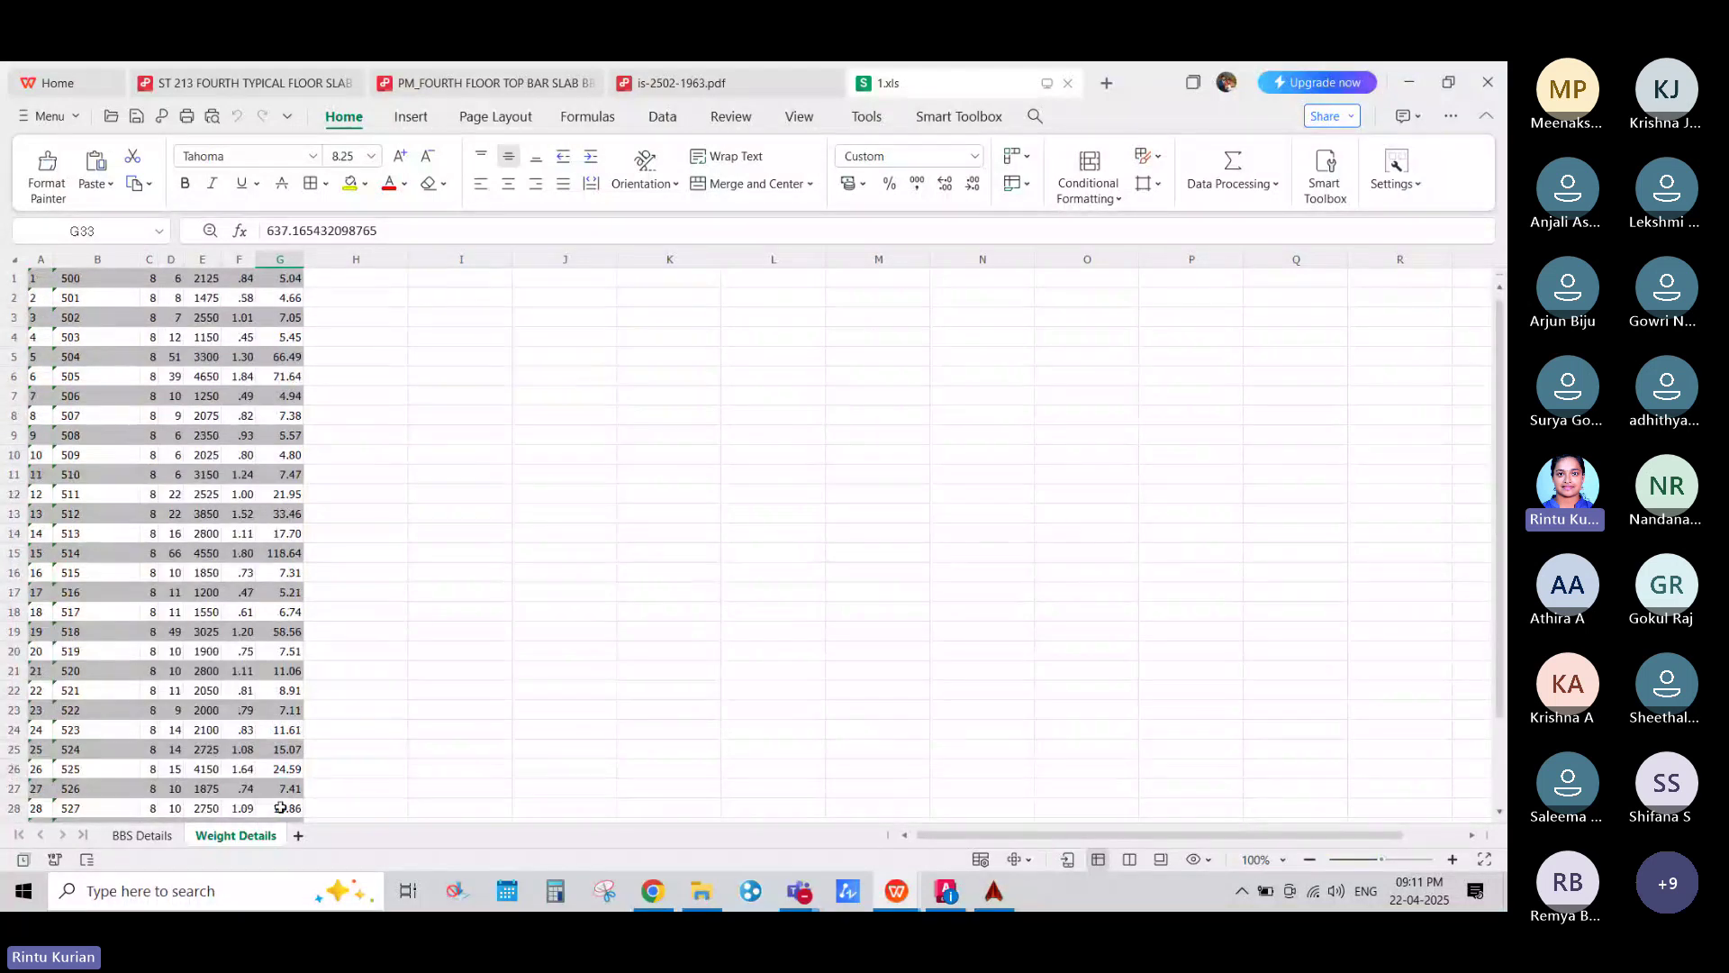
Step: Unhide the BID column after column S in the BBS Details sheet and minimize the workbook
{"action": "left_click", "coordinate": [141, 835]}
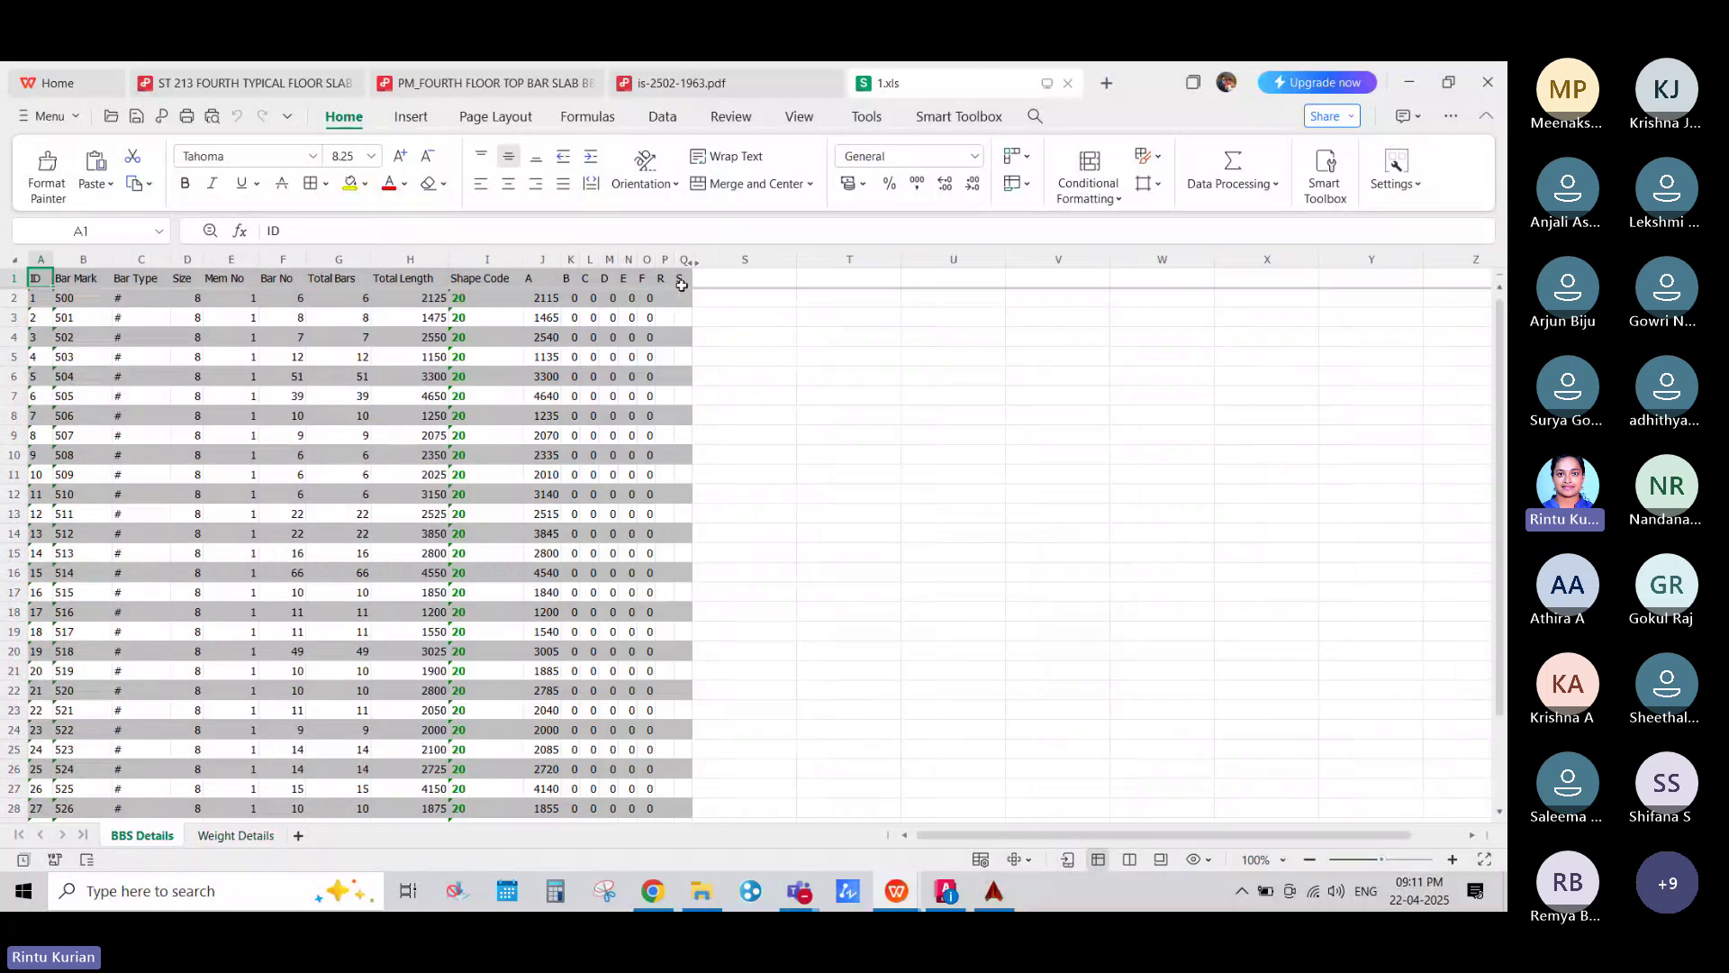
{"action": "double_click", "coordinate": [693, 261]}
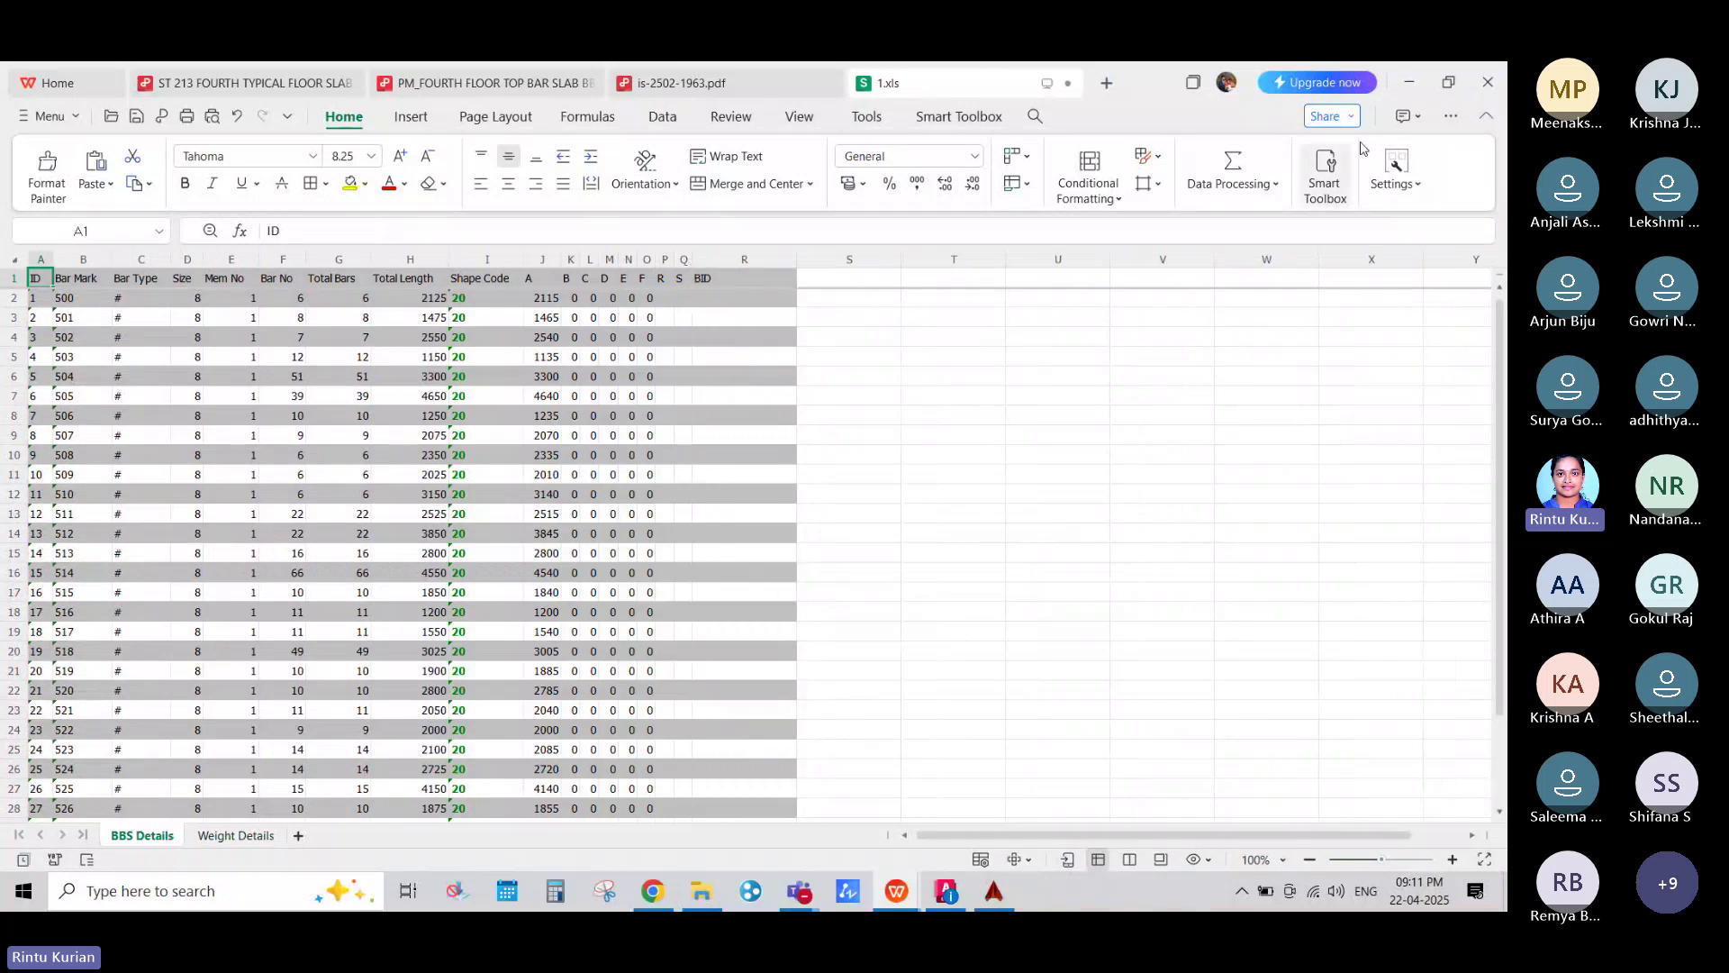
{"action": "left_click", "coordinate": [1410, 89]}
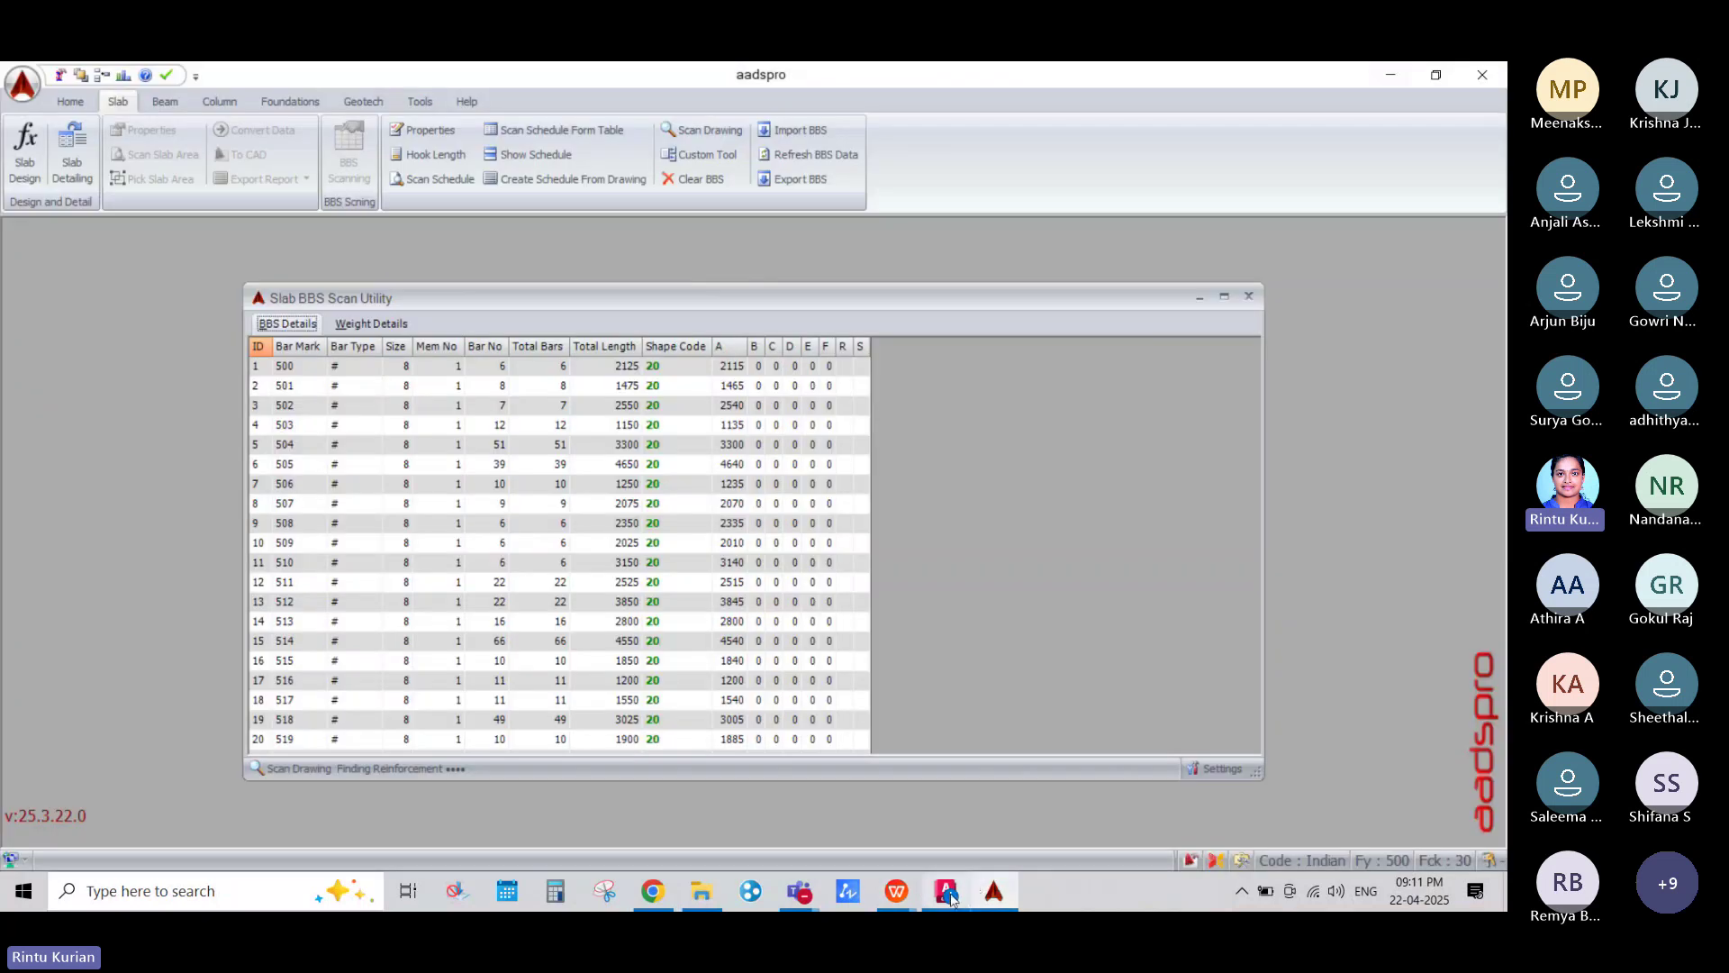
Step: Switch to AutoCAD and examine the exported Bar Bending Schedule beside the first floor slab's bottom and top bar plans
{"action": "left_click", "coordinate": [951, 892]}
{"action": "scroll", "coordinate": [1081, 297], "scroll_direction": "up", "scroll_amount": 6}
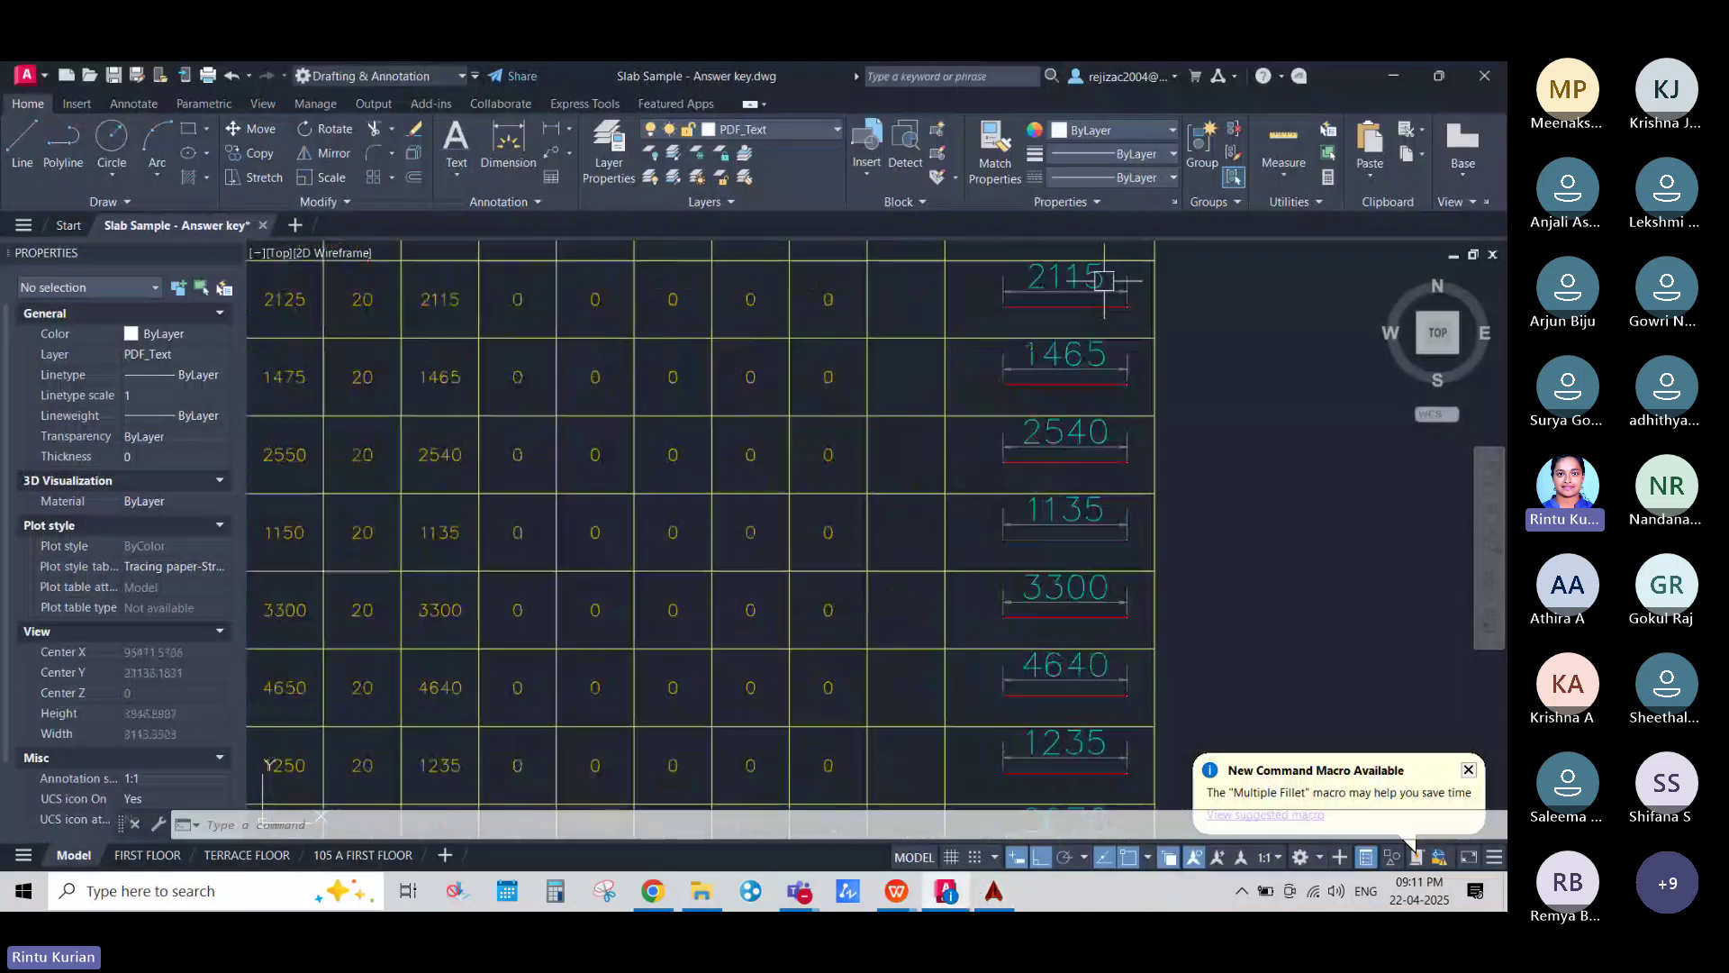
{"action": "scroll", "coordinate": [1056, 372], "scroll_direction": "down", "scroll_amount": 8}
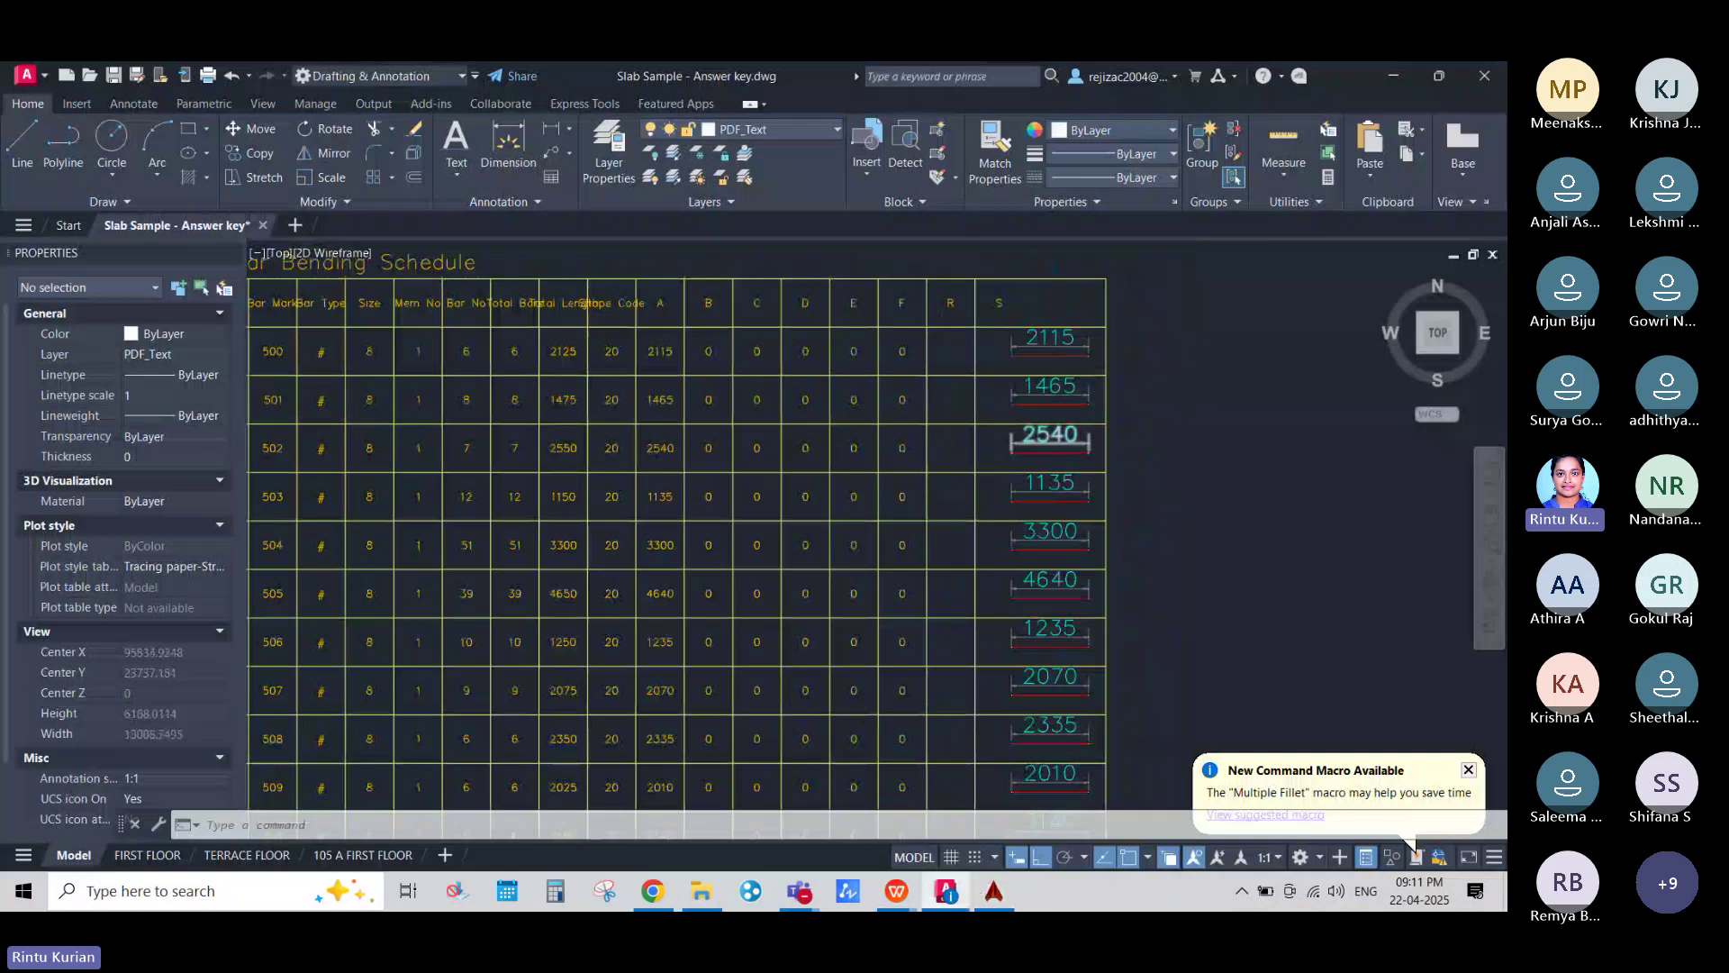
{"action": "middle_click_drag", "start_coordinate": [1100, 455], "coordinate": [1073, 429]}
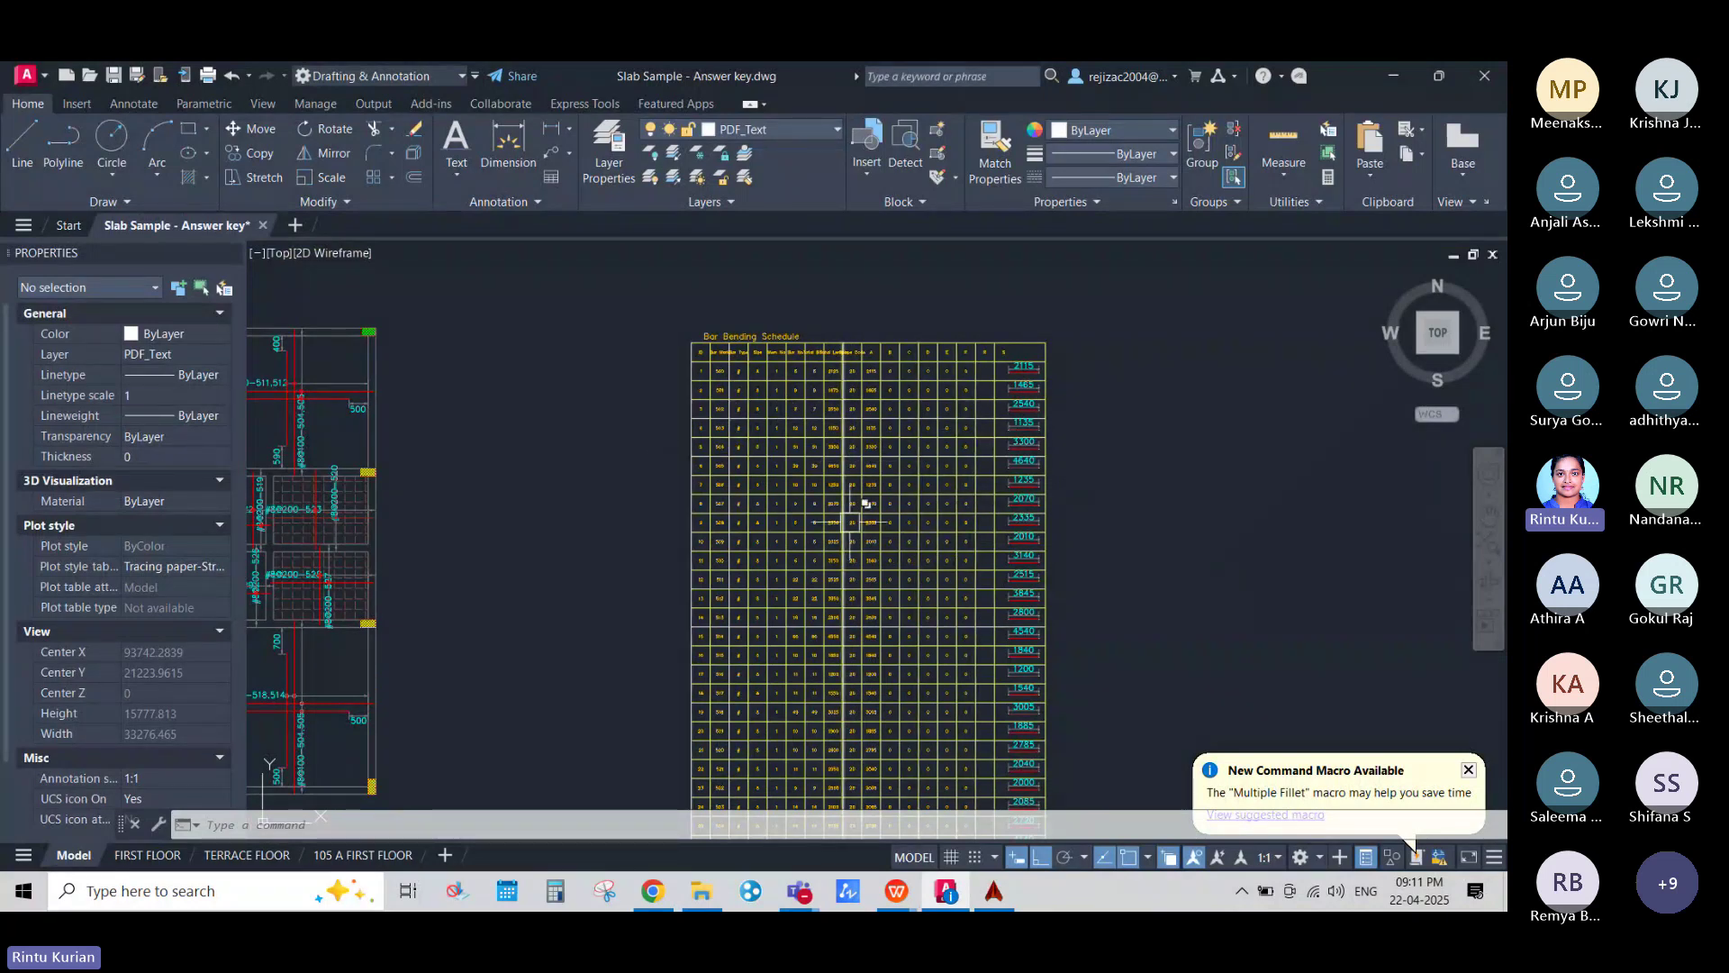
{"action": "scroll", "coordinate": [863, 504], "scroll_direction": "down", "scroll_amount": 6}
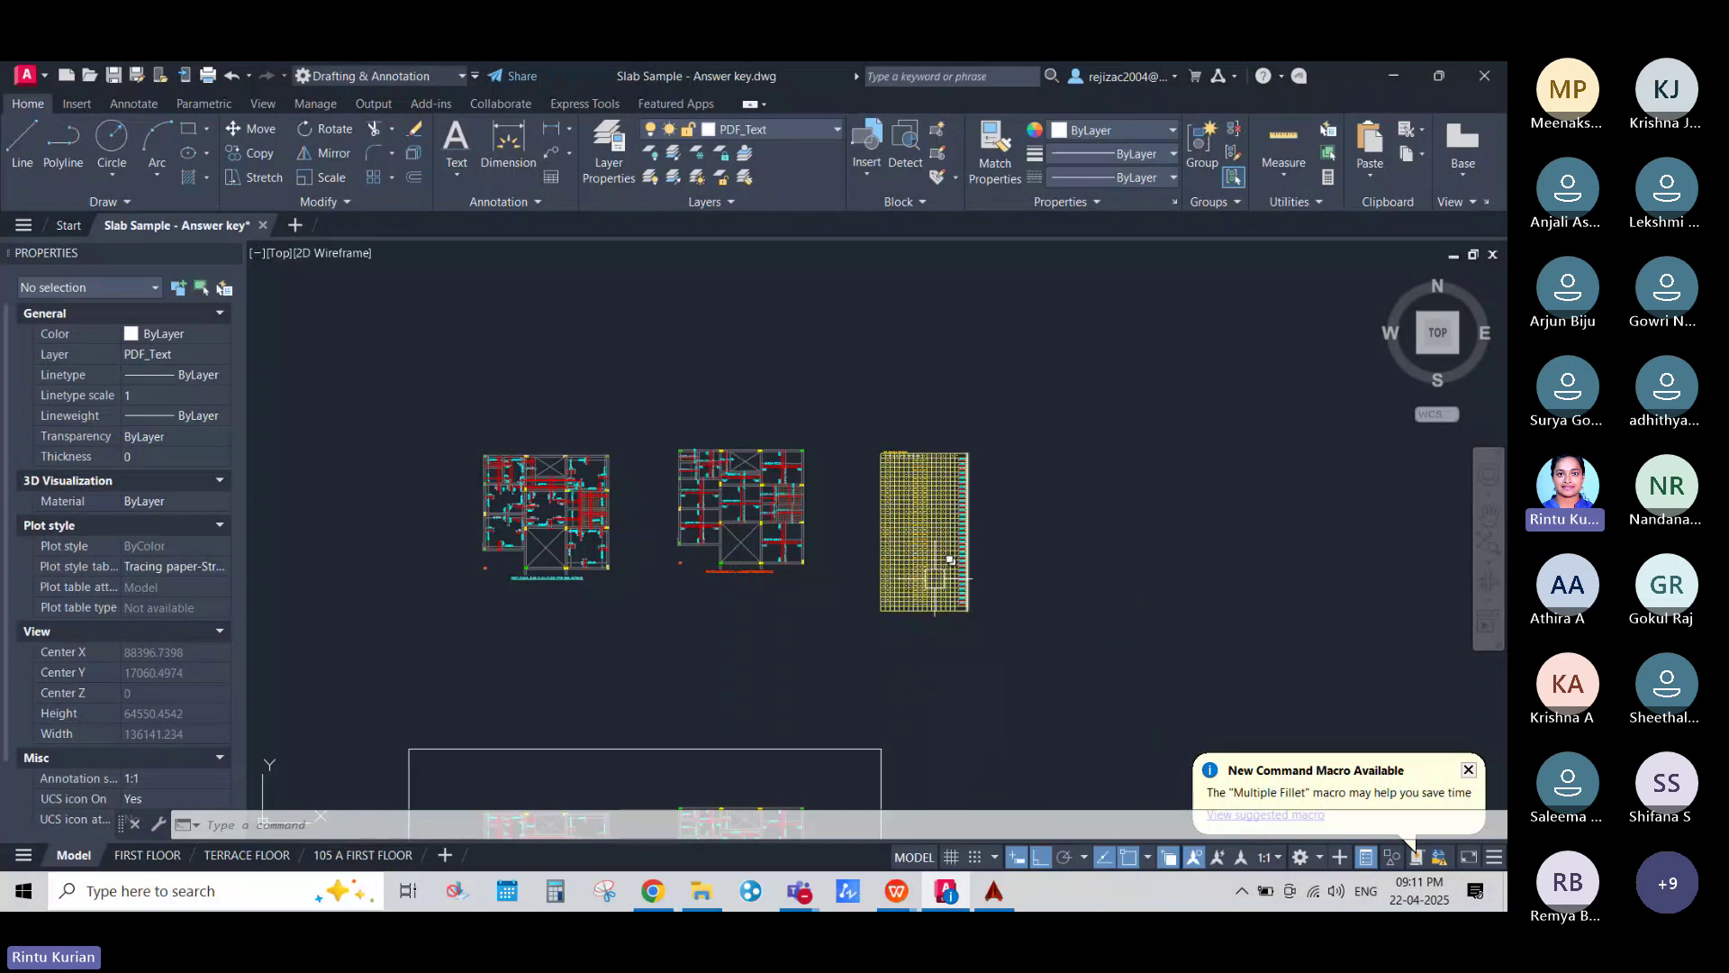
{"action": "scroll", "coordinate": [937, 577], "scroll_direction": "up", "scroll_amount": 4}
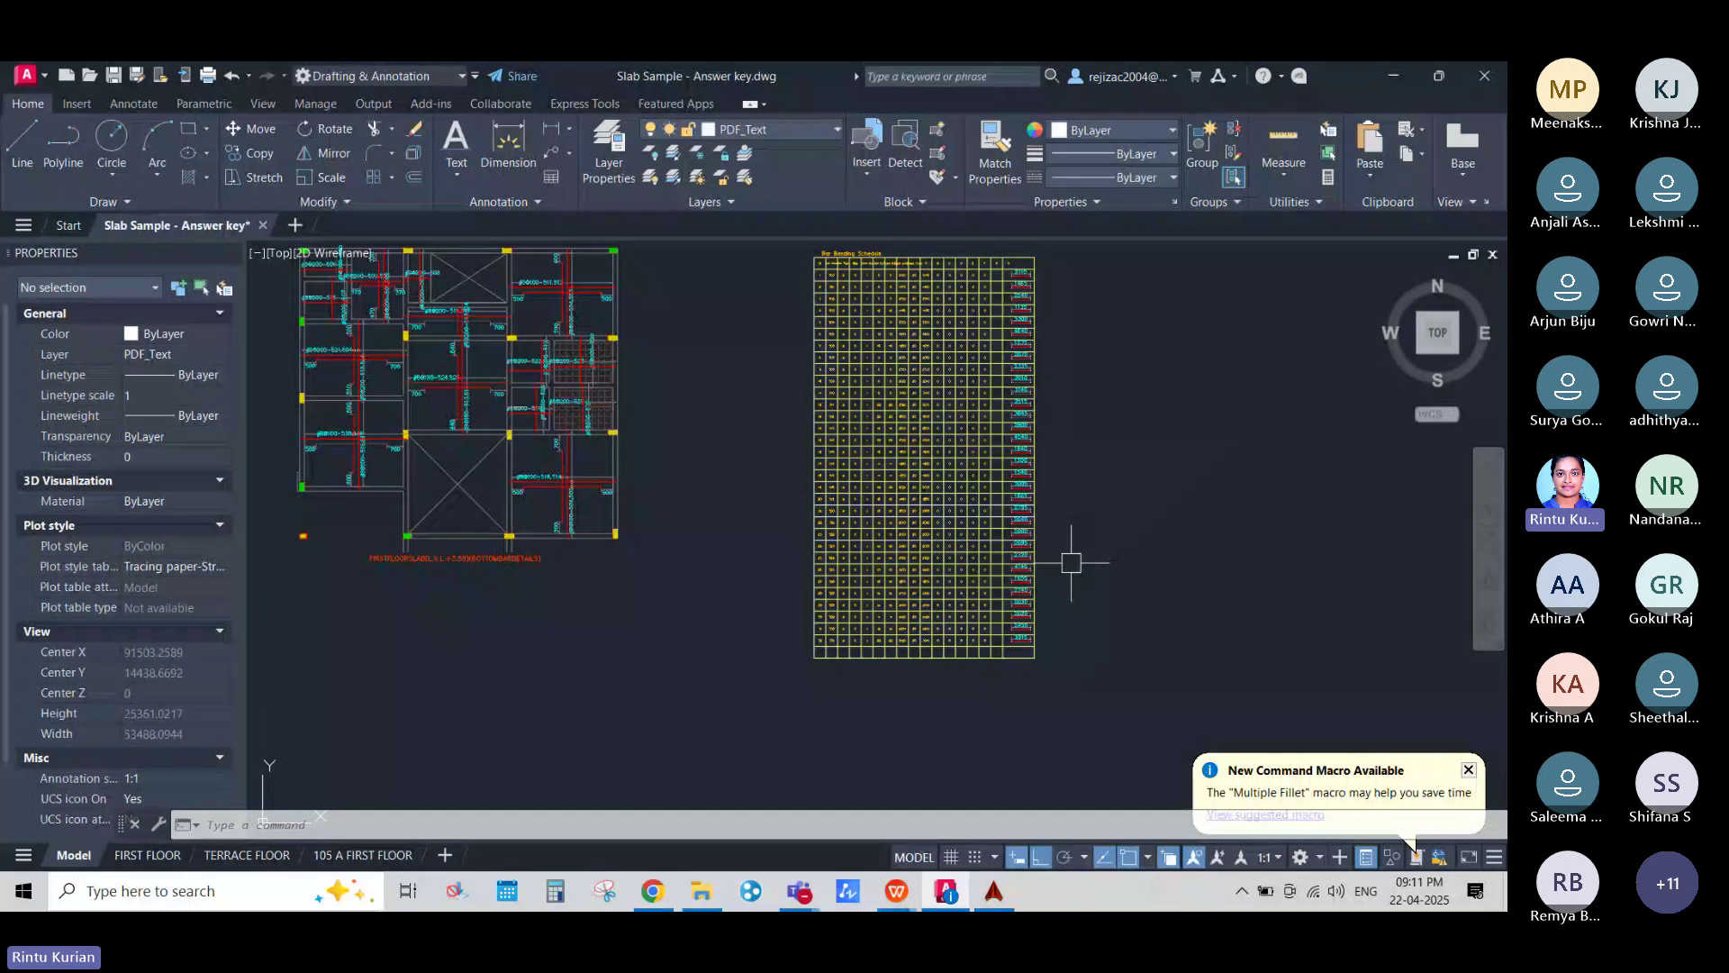
{"action": "scroll", "coordinate": [793, 527], "scroll_direction": "up", "scroll_amount": 5}
{"action": "middle_click_drag", "start_coordinate": [794, 527], "coordinate": [771, 575]}
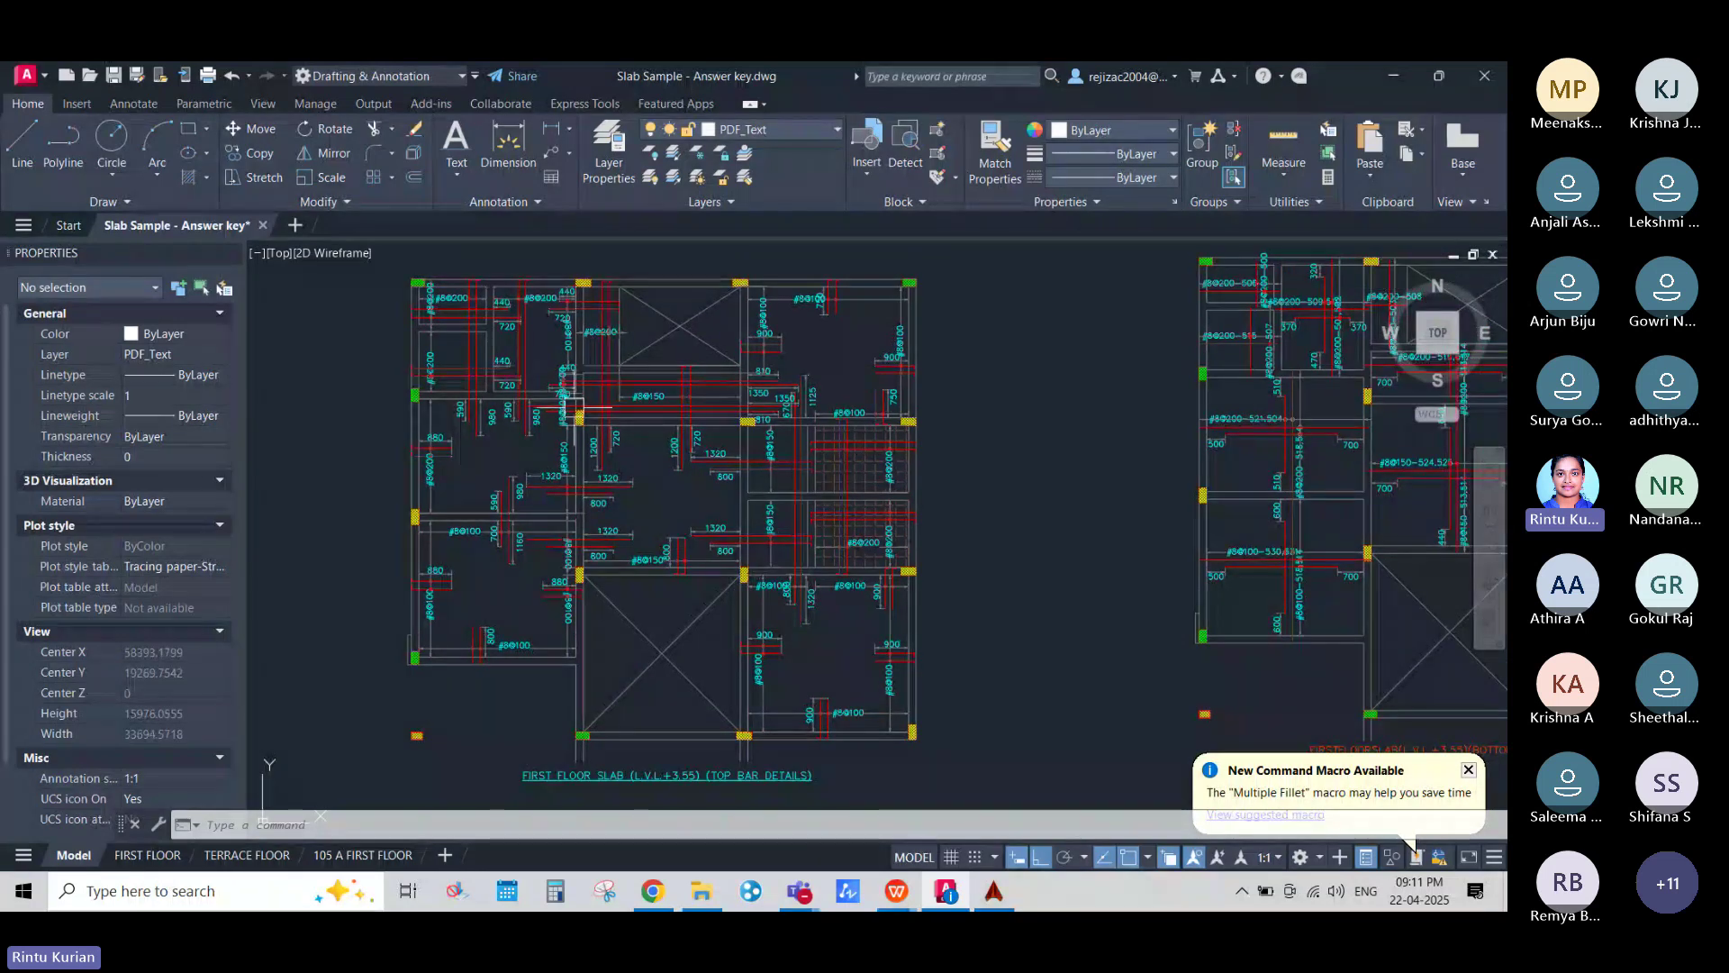
{"action": "scroll", "coordinate": [620, 379], "scroll_direction": "down", "scroll_amount": 5}
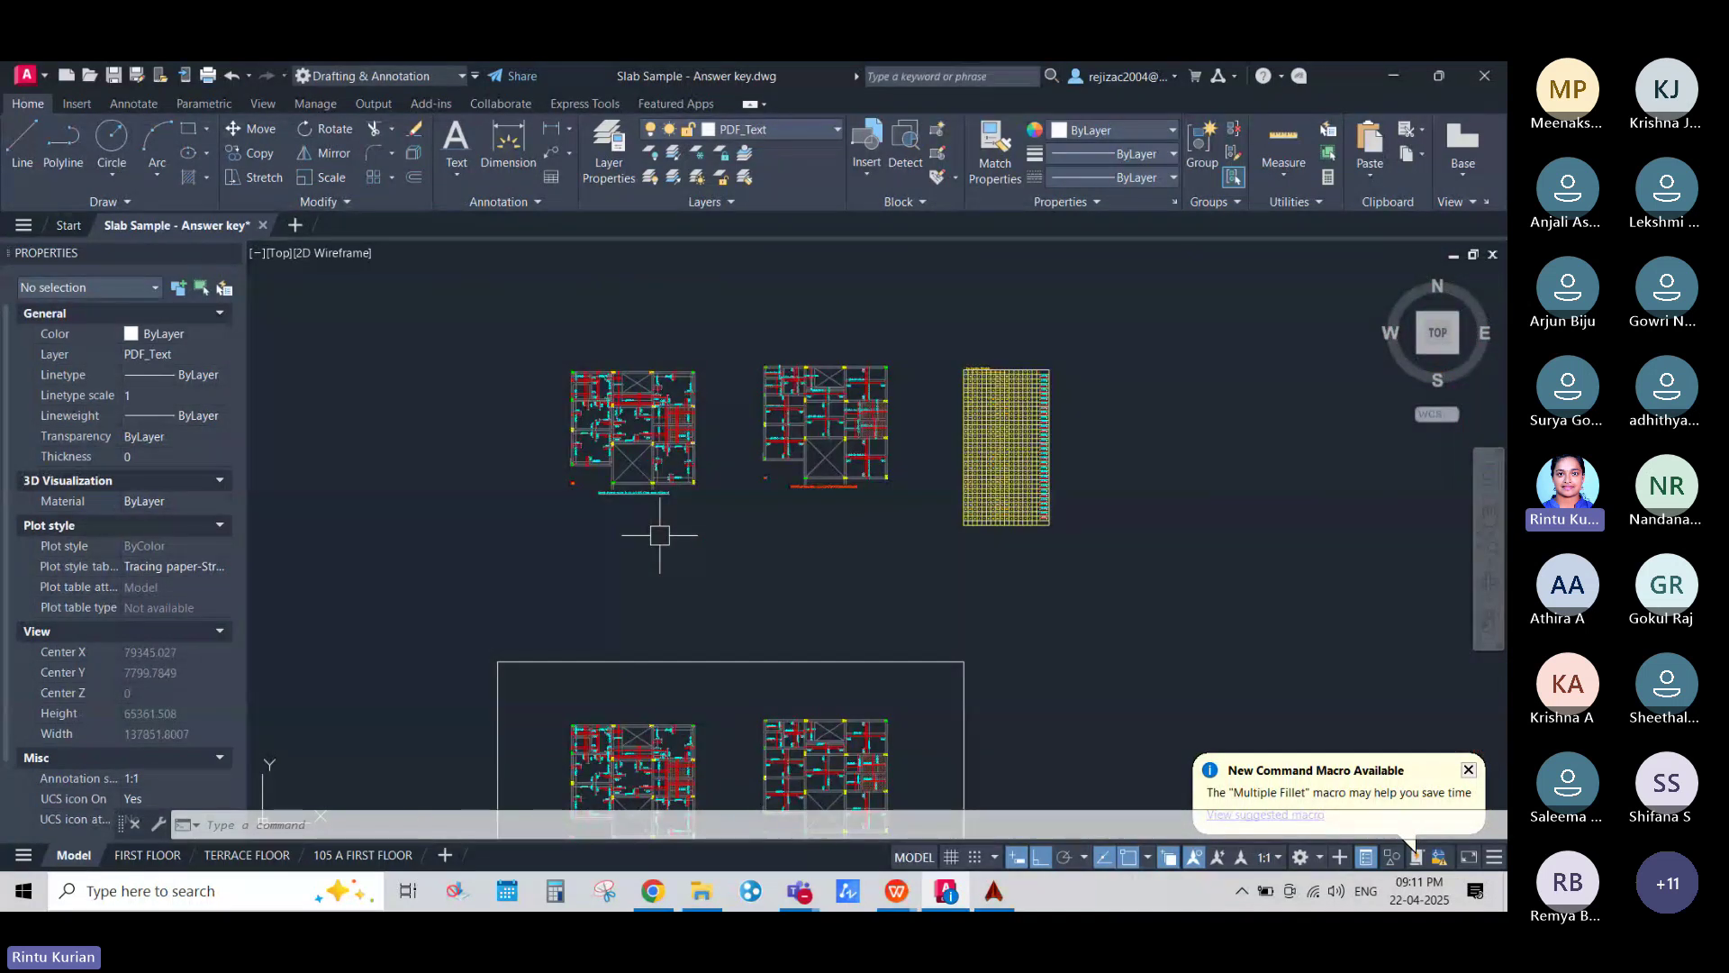